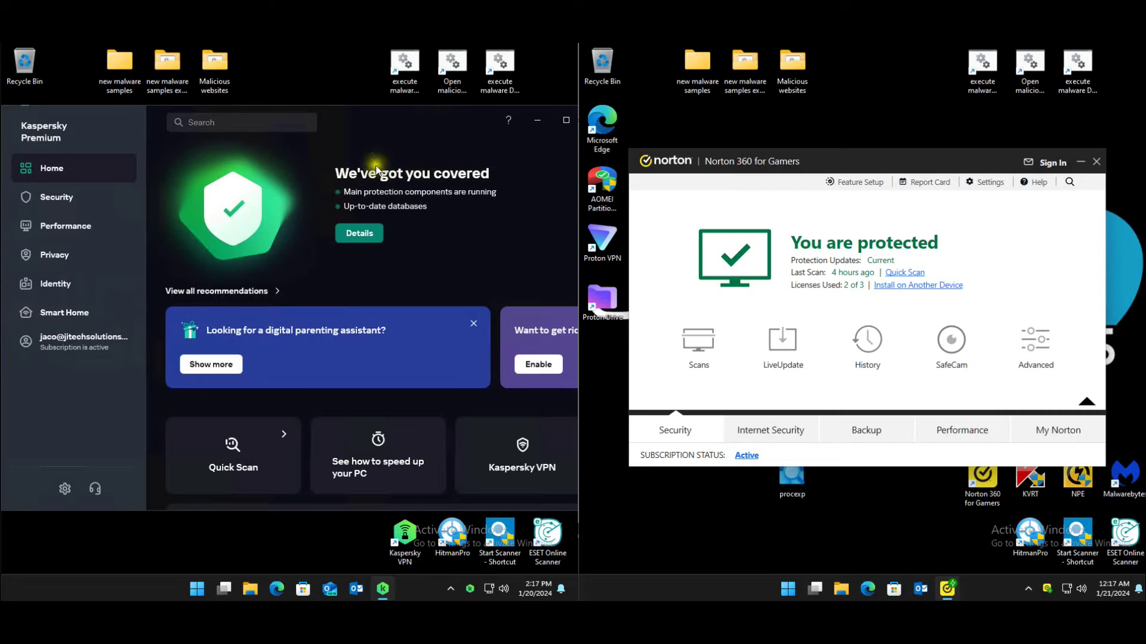
- Review the File Anti-Virus settings, including the advanced options for heuristics, compound files, scan mode and scan technologies
click(97, 200)
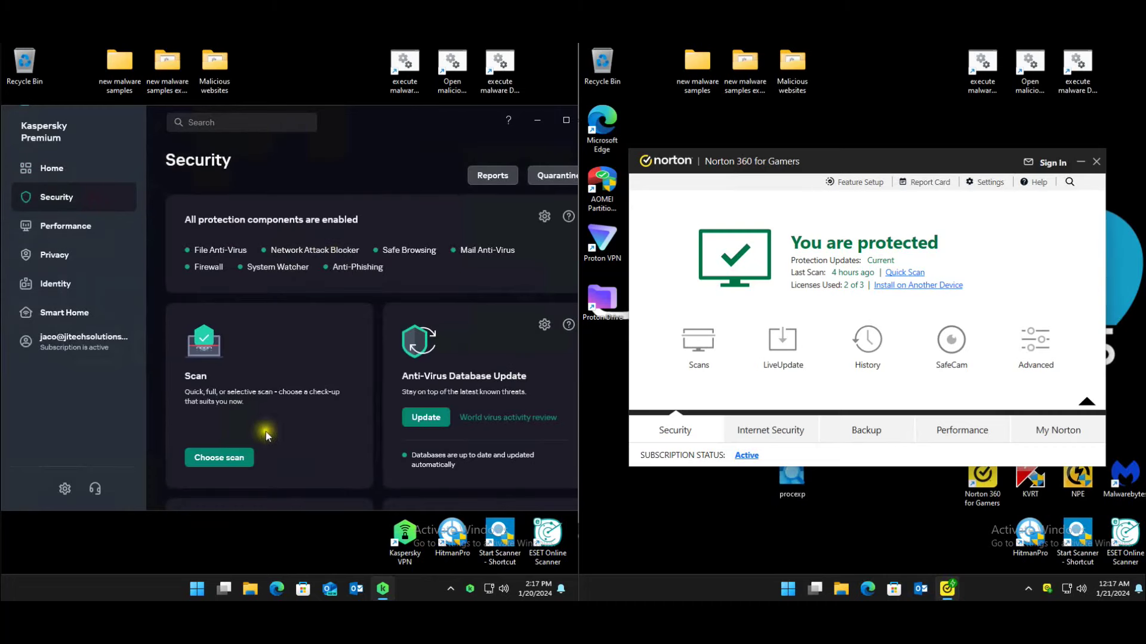
click(73, 163)
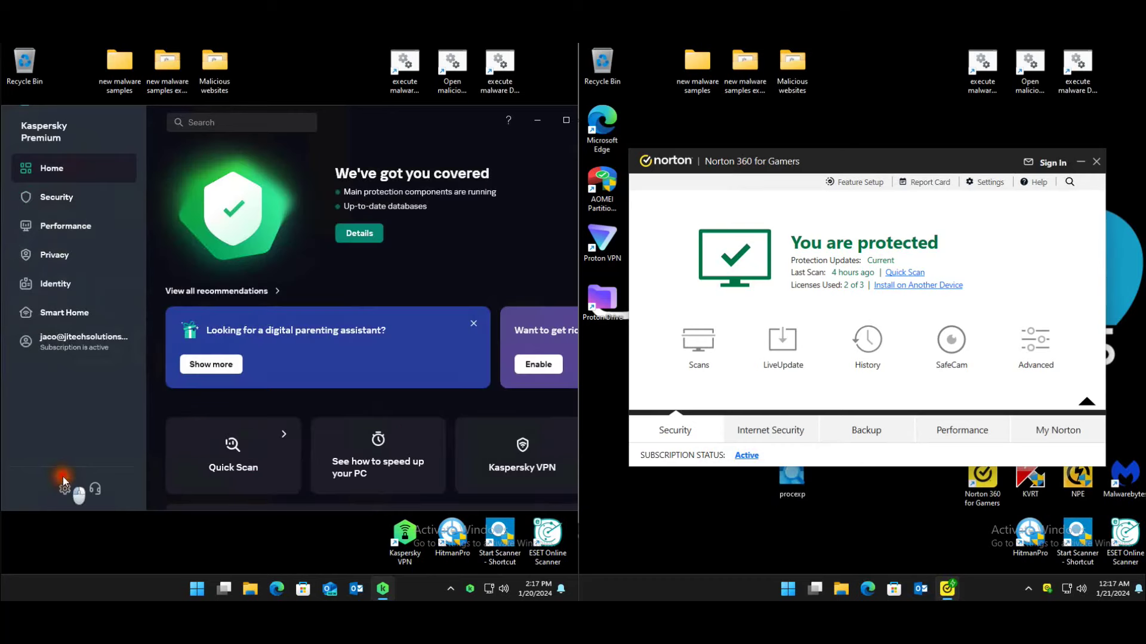
click(64, 489)
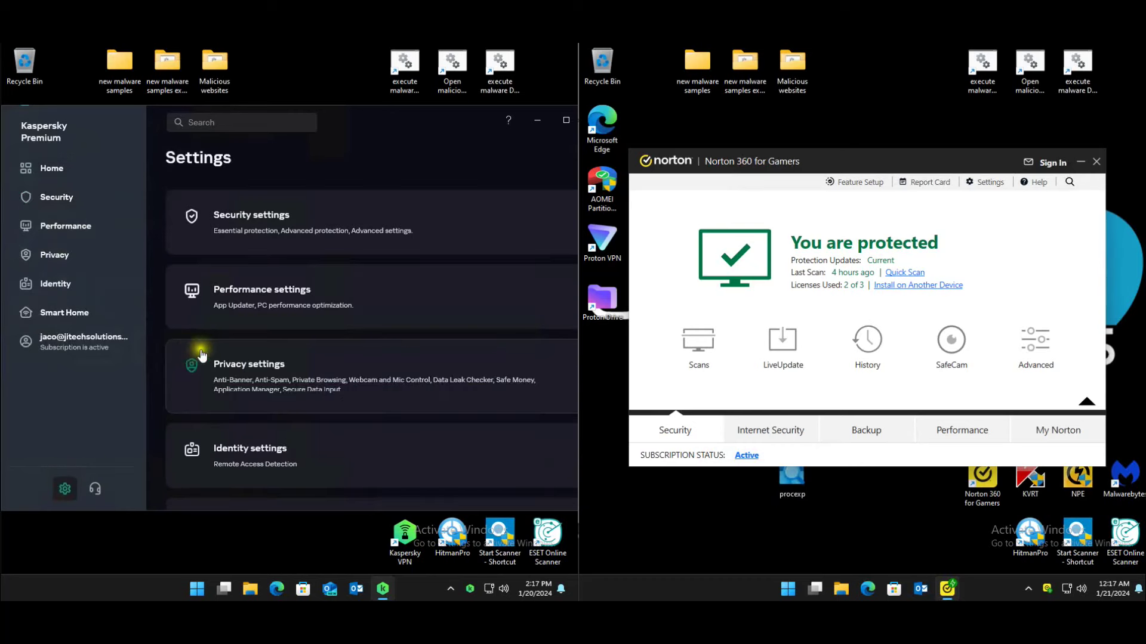
click(244, 216)
click(230, 248)
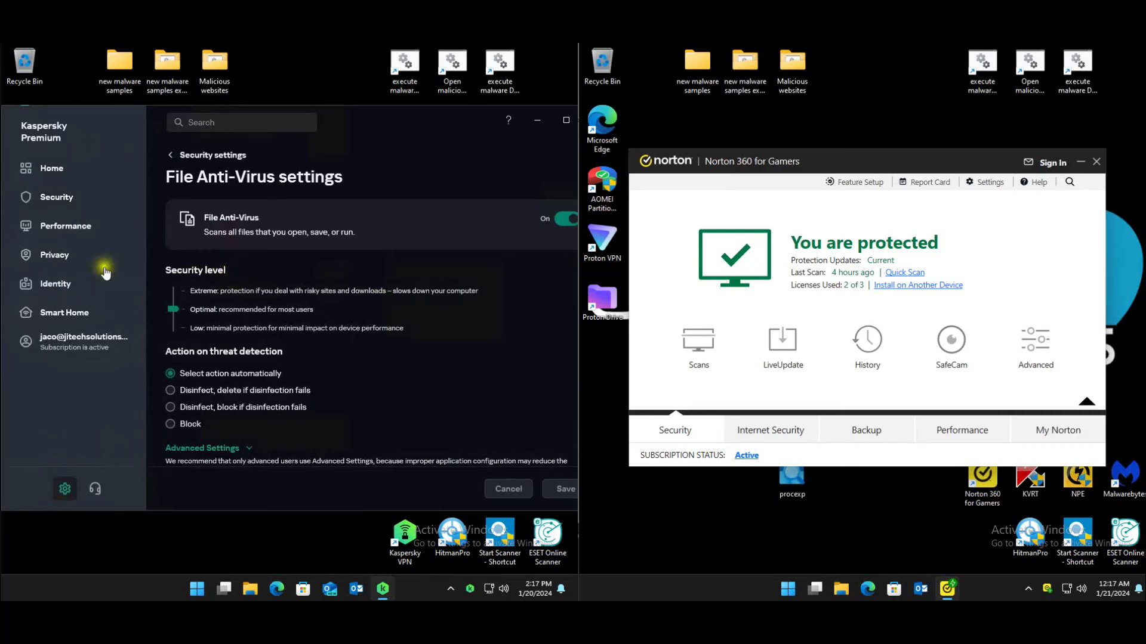
scroll(261, 328, down, 1)
click(193, 422)
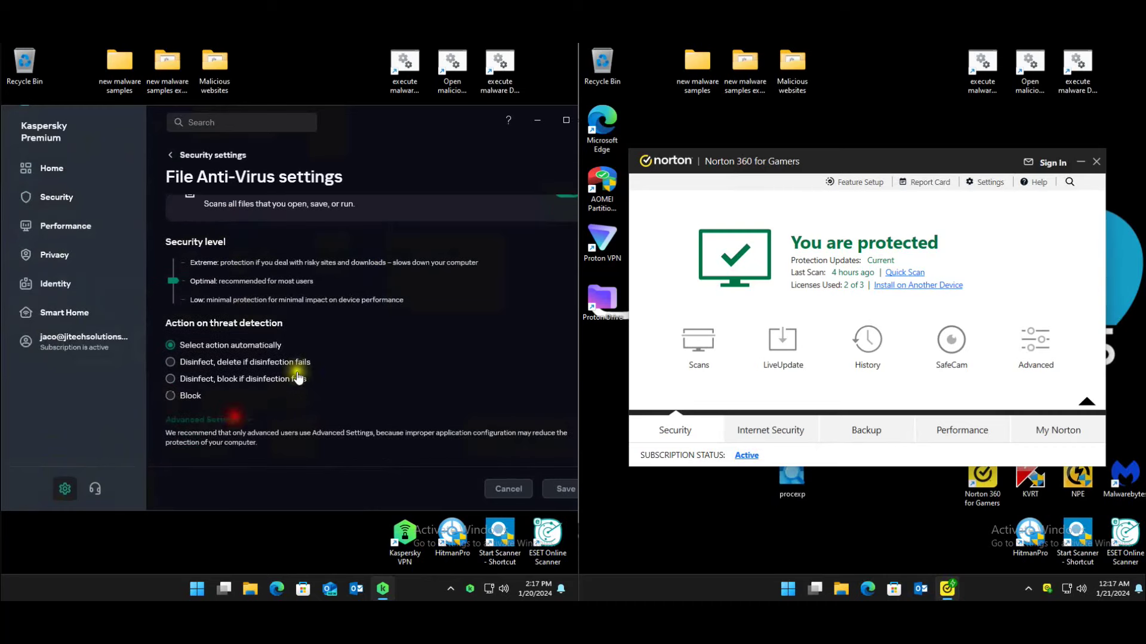
scroll(334, 345, down, 3)
scroll(333, 337, down, 8)
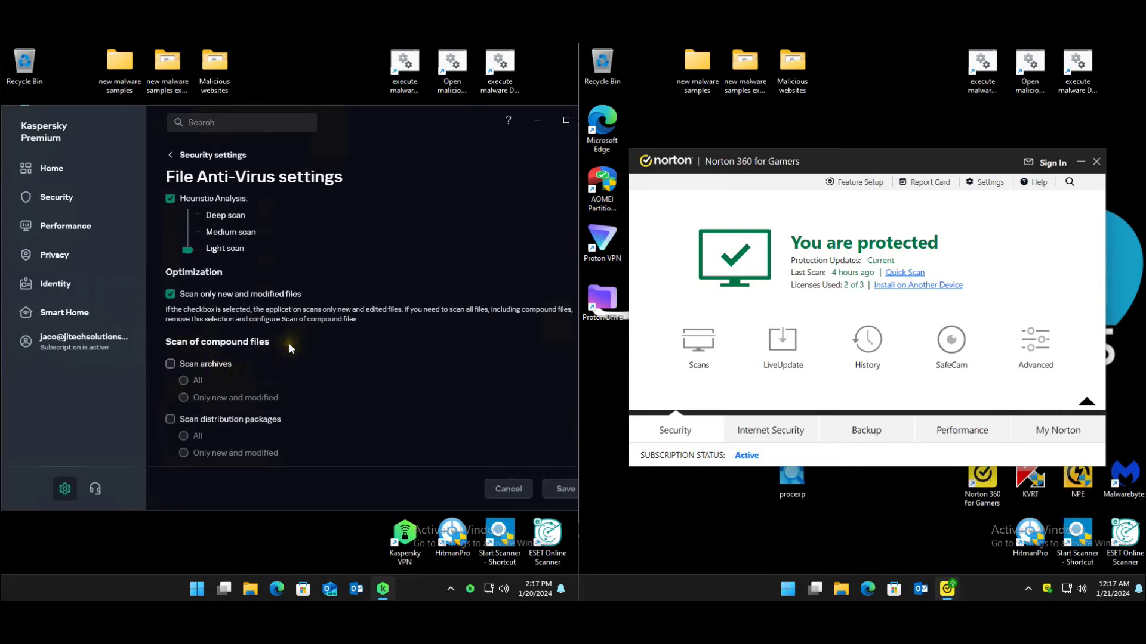
scroll(289, 343, down, 5)
scroll(348, 336, down, 4)
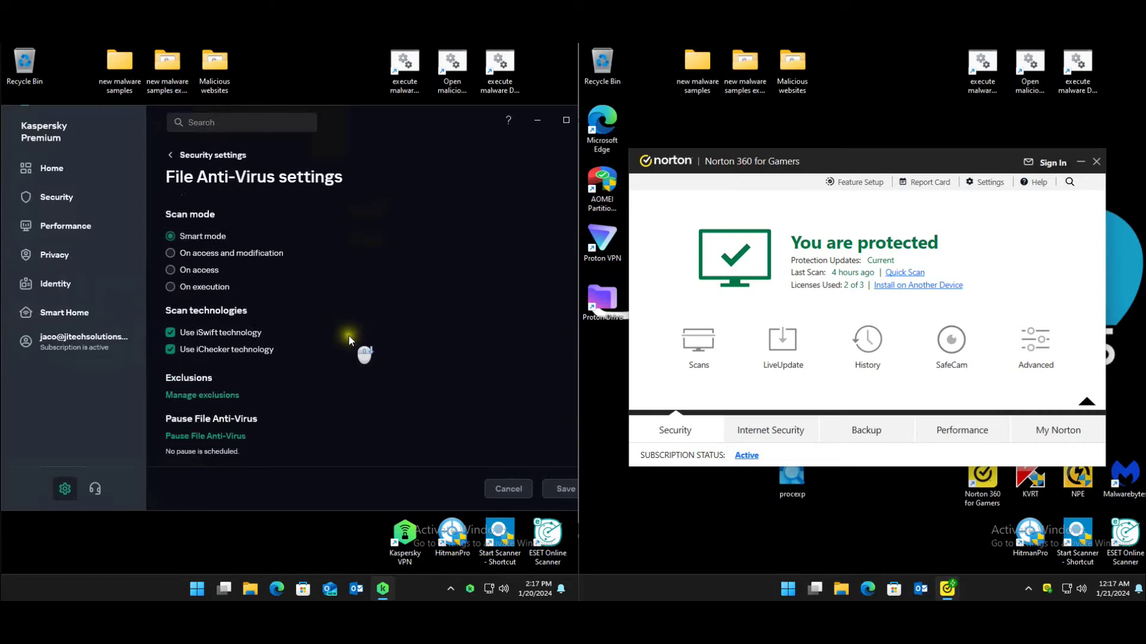
click(171, 156)
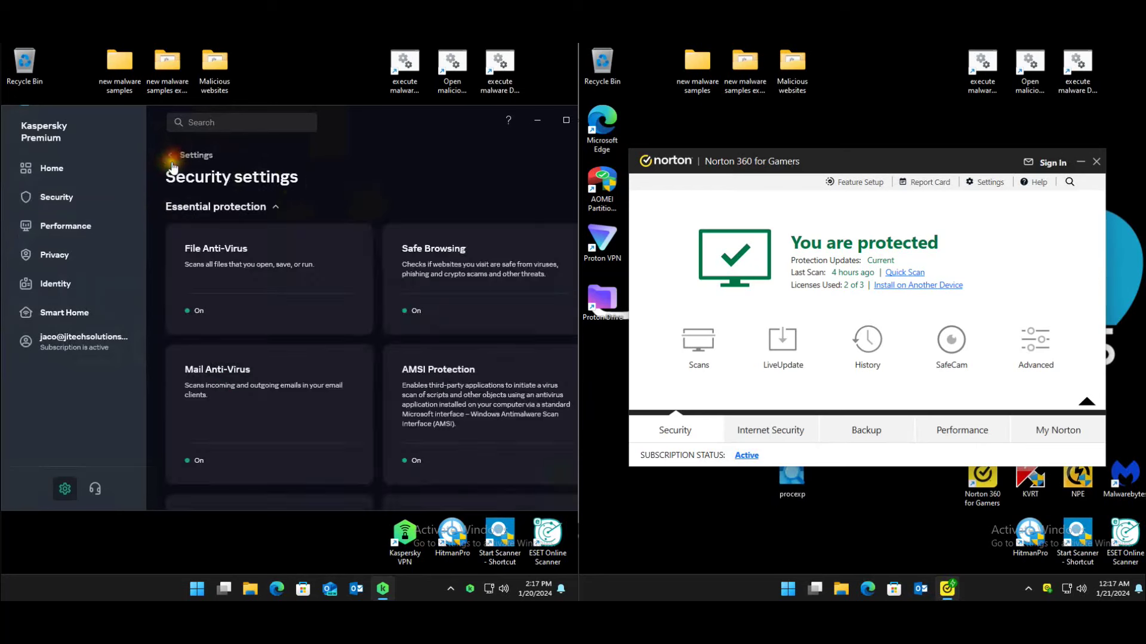
- Review the Safe Browsing settings, including the advanced scan methods, Anti-Phishing and URL Advisor options
click(443, 288)
scroll(346, 305, down, 2)
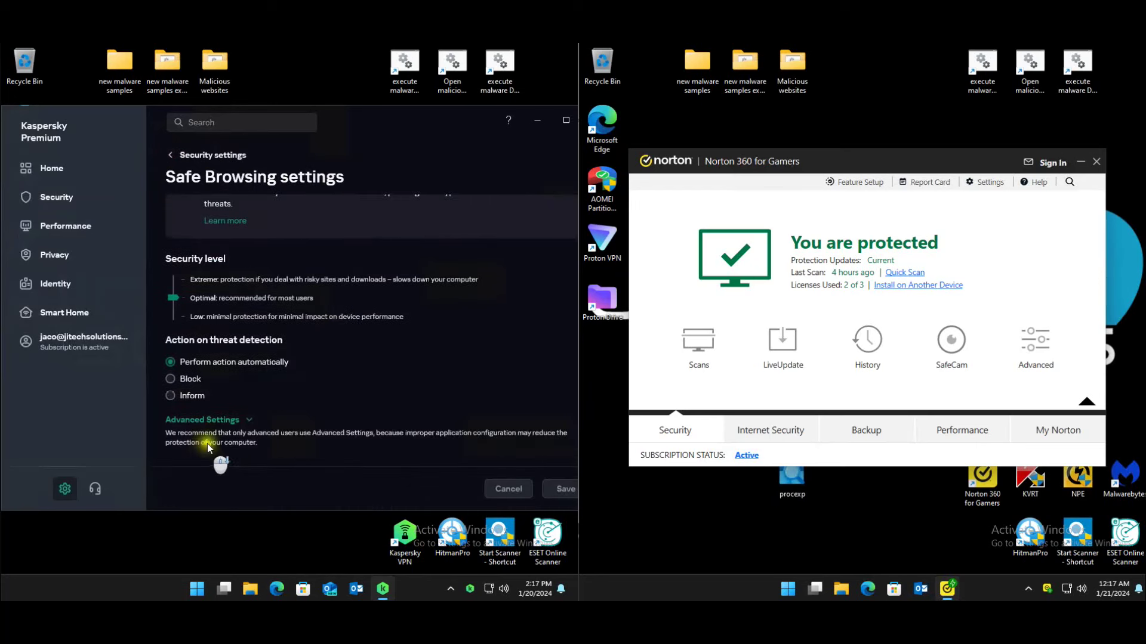
click(222, 421)
scroll(362, 365, down, 8)
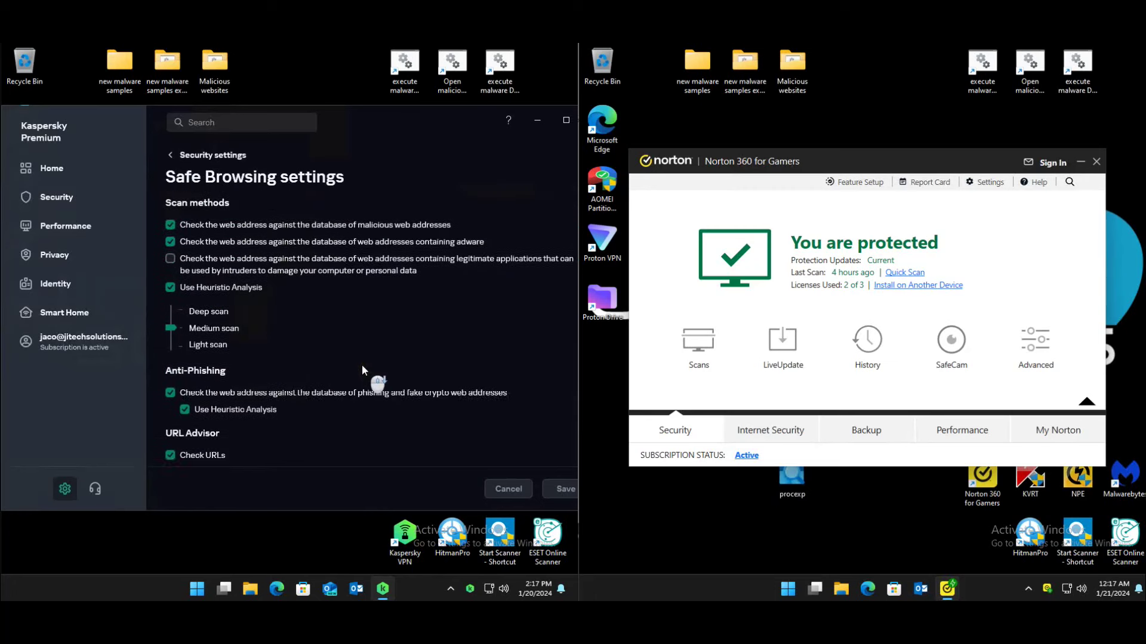
click(179, 154)
- Review the Mail Anti-Virus settings, including the advanced heuristic analysis, compound file and attachment filter options
click(281, 385)
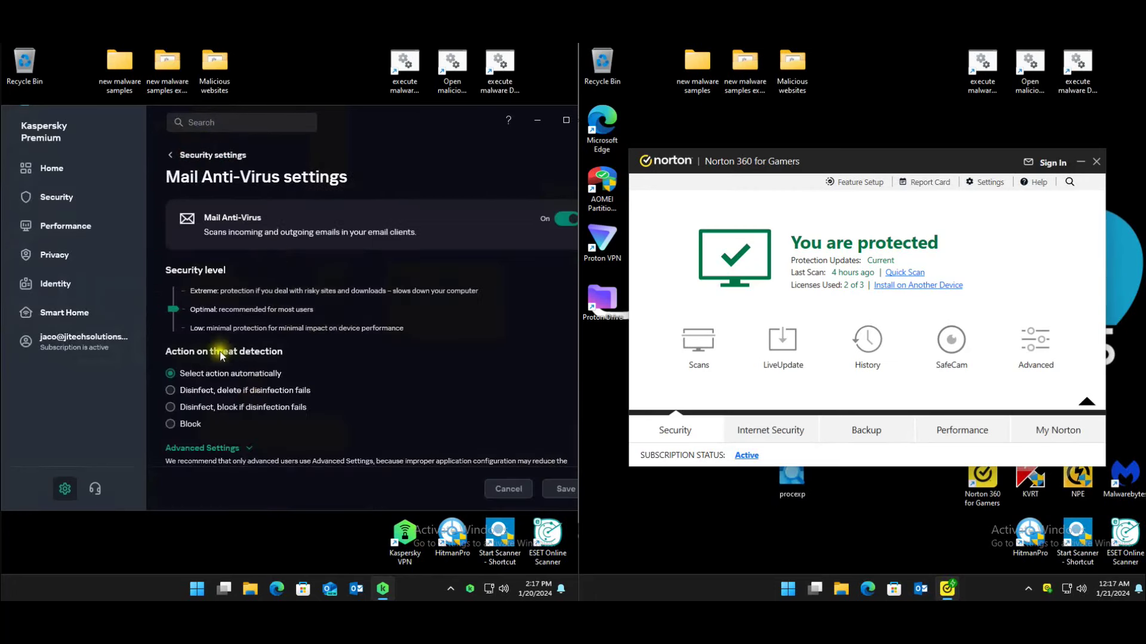
click(216, 449)
scroll(391, 377, down, 10)
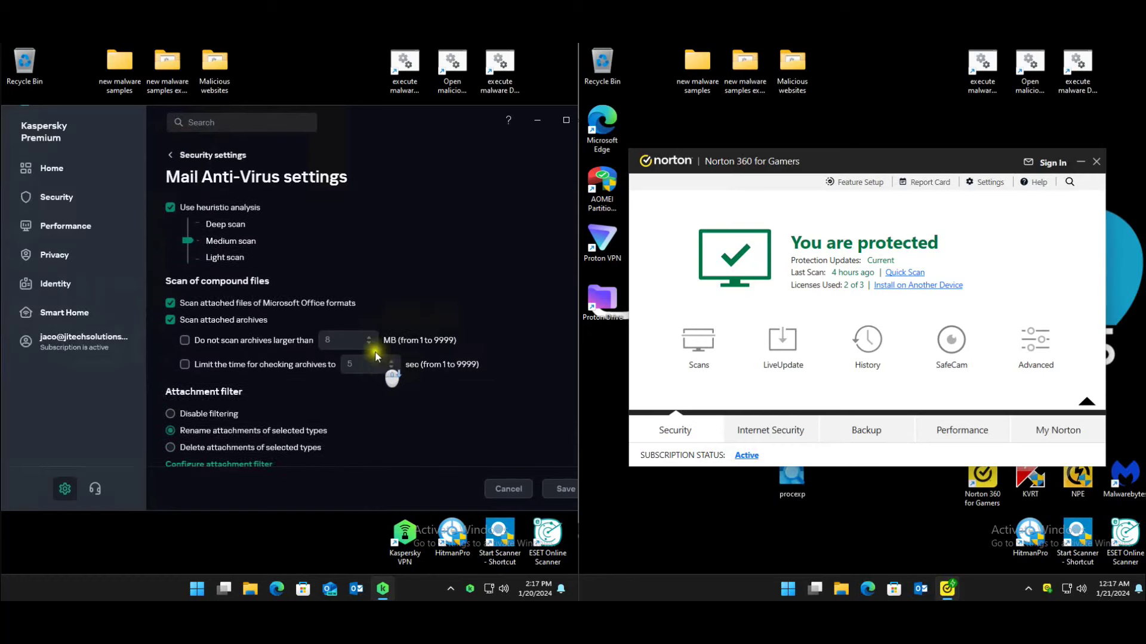
click(220, 155)
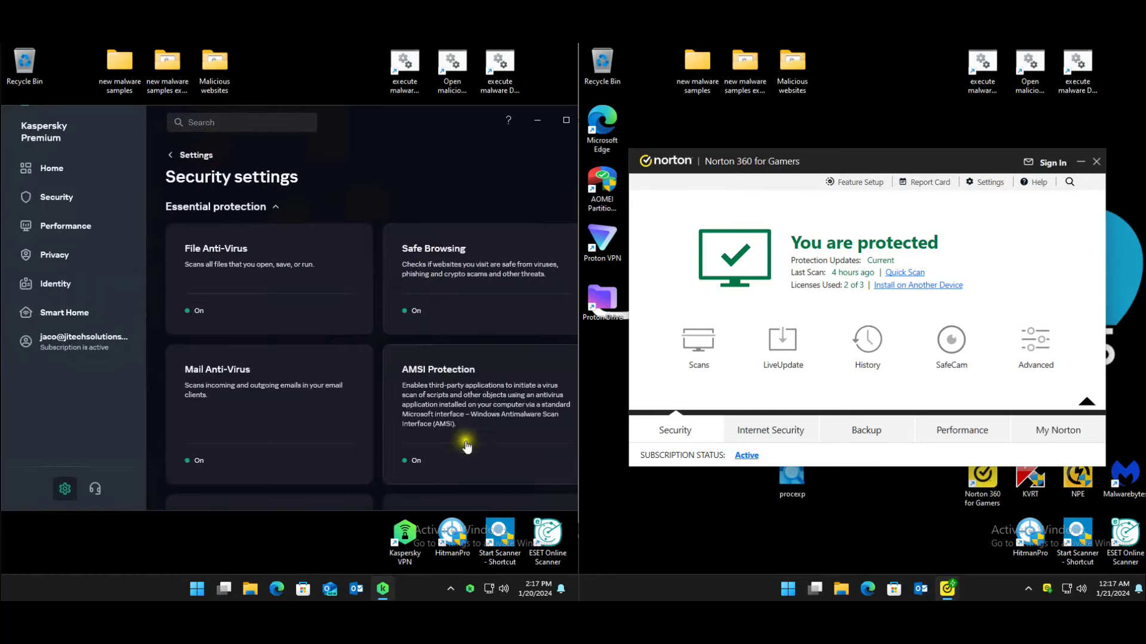
- Check the AMSI Protection and Network Attack Blocker settings under Essential protection
click(400, 409)
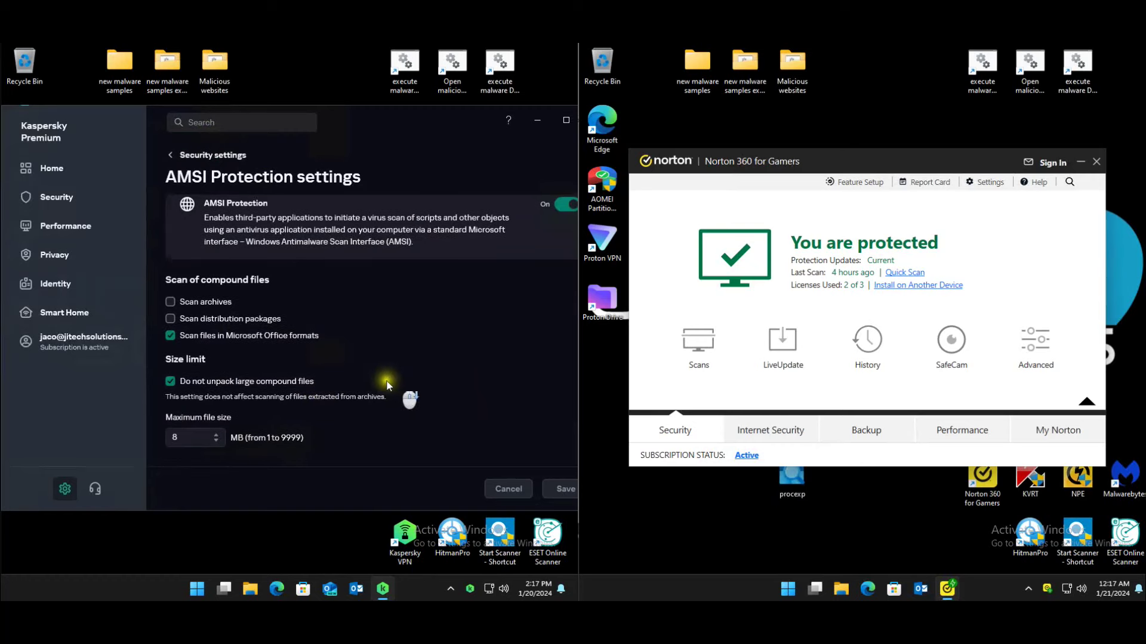
click(200, 155)
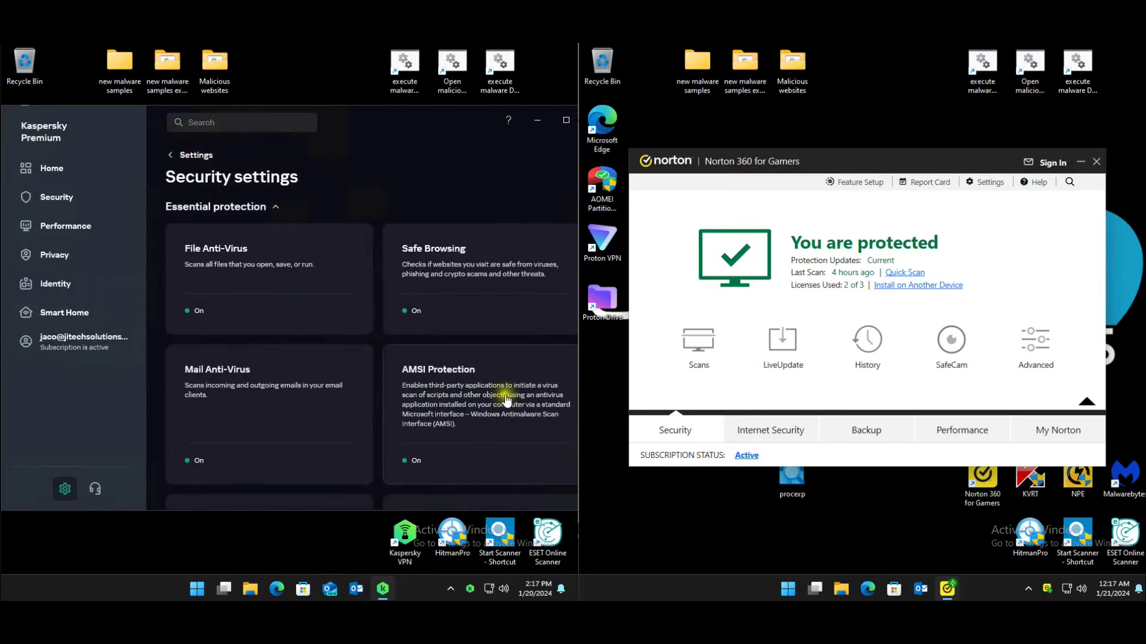
click(268, 459)
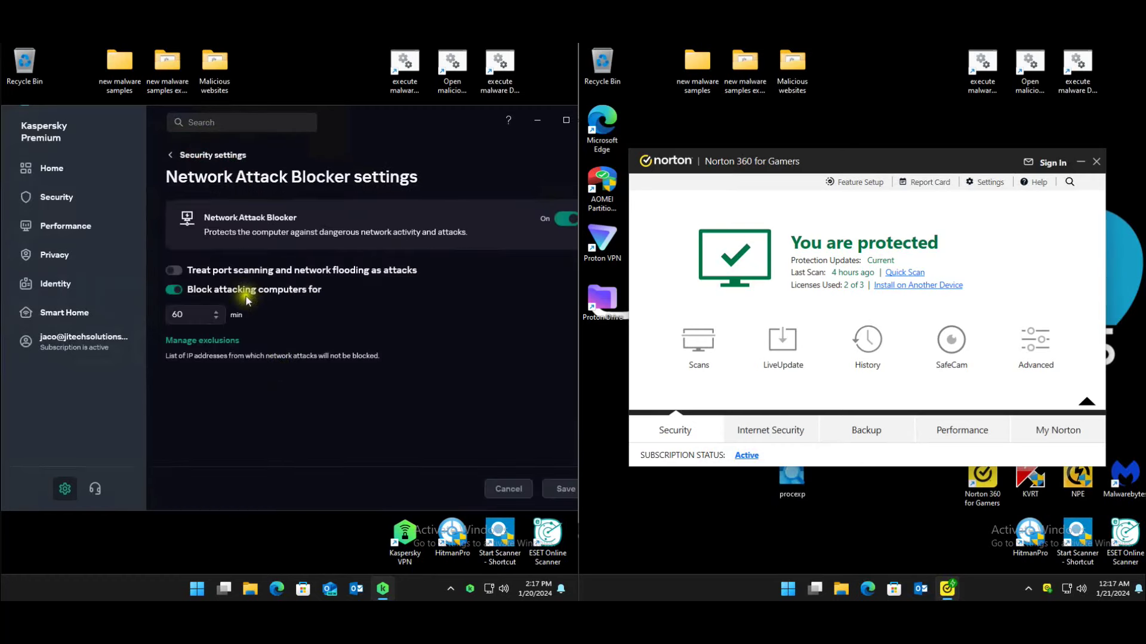
click(193, 156)
click(462, 301)
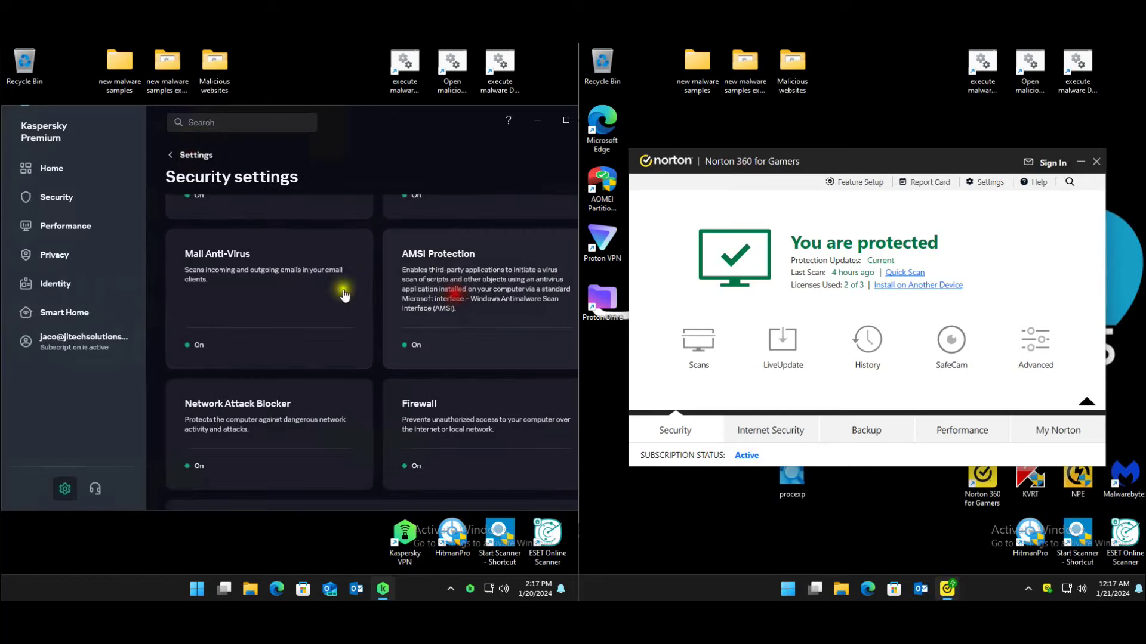
click(196, 156)
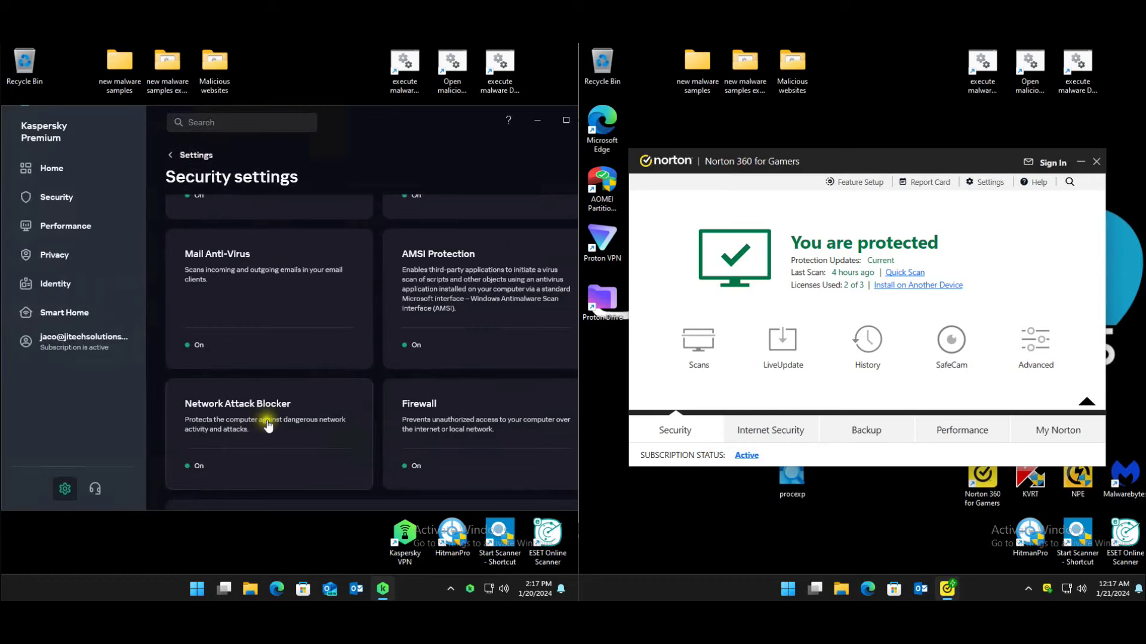
click(268, 425)
click(197, 156)
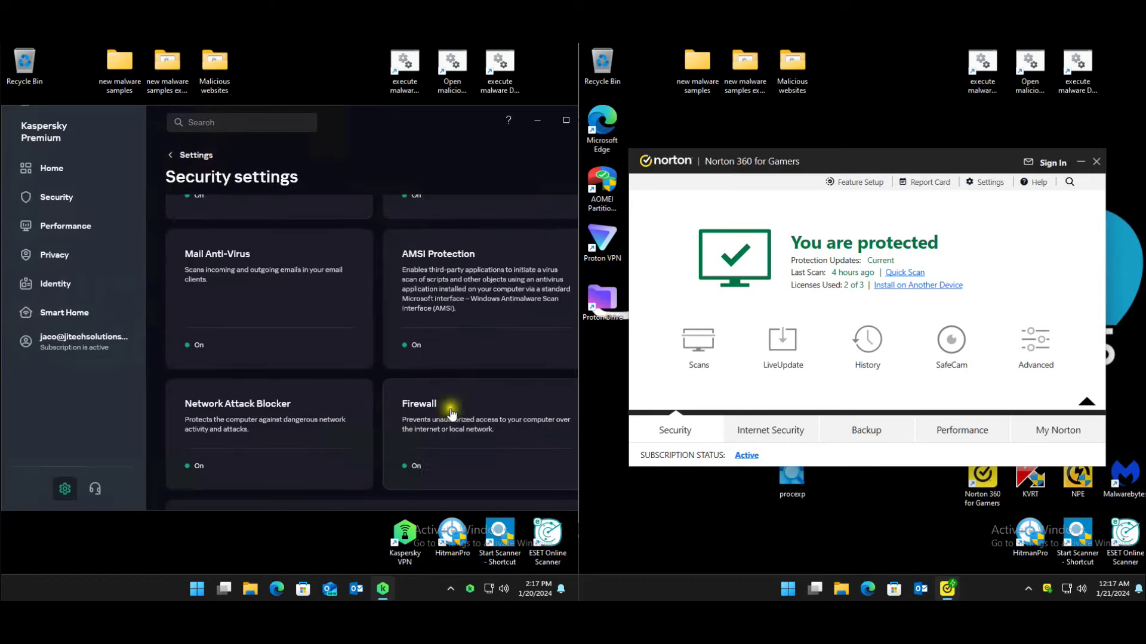
- Review the Firewall settings down to the application rules, packet rules and available networks
click(449, 407)
scroll(373, 342, down, 2)
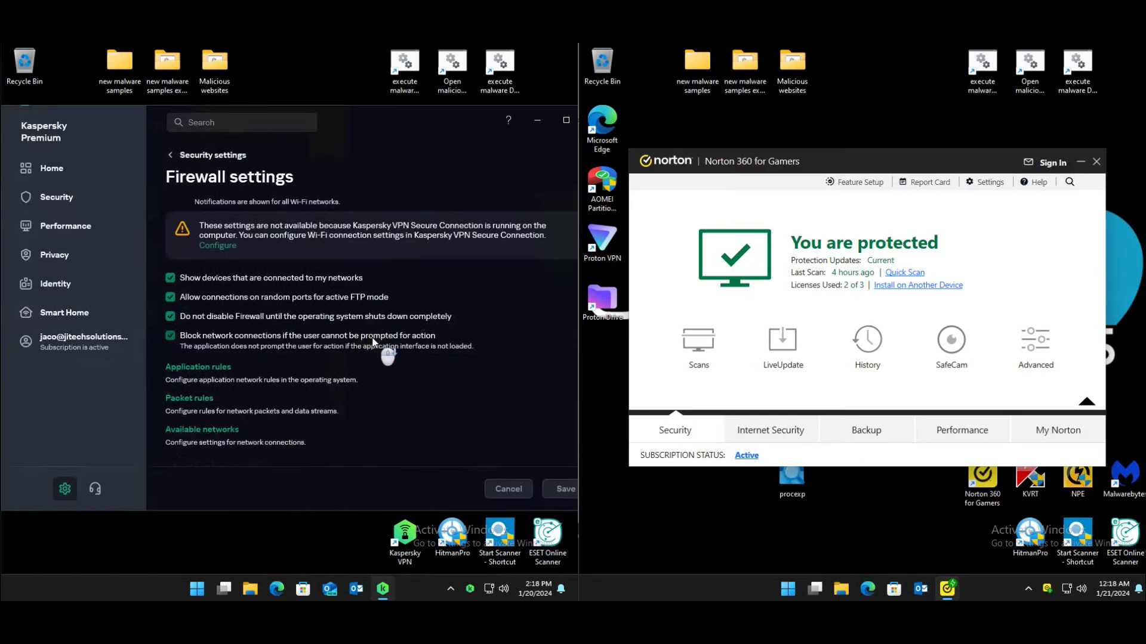
click(226, 156)
- Review the System Watcher settings for activity control, rollback of application actions and protection against screen lockers
scroll(394, 358, down, 4)
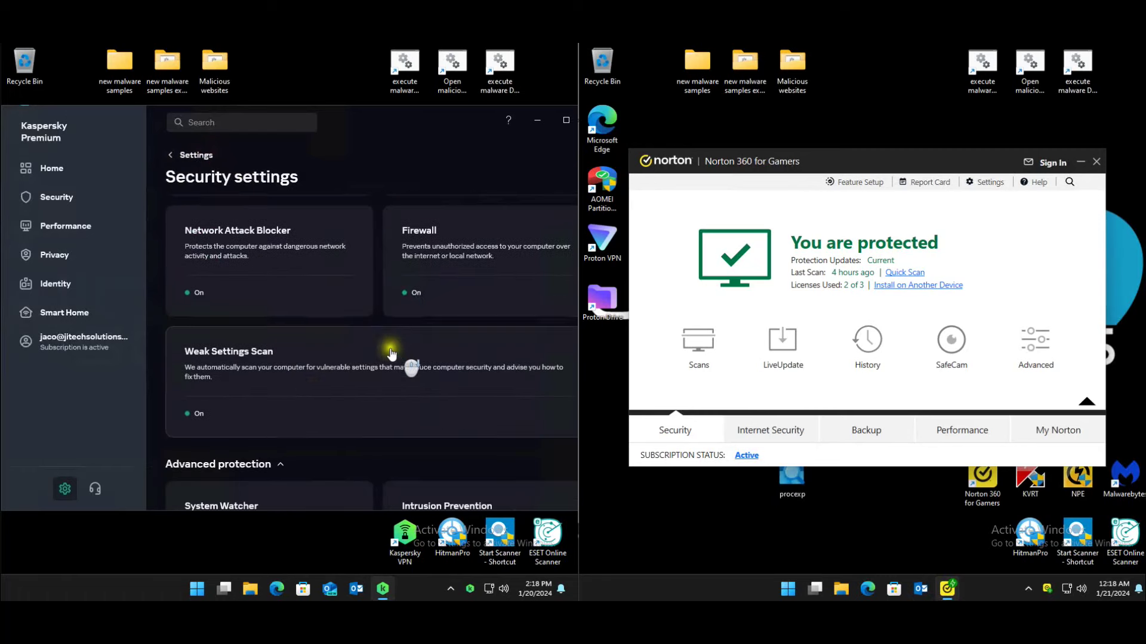
scroll(290, 310, down, 2)
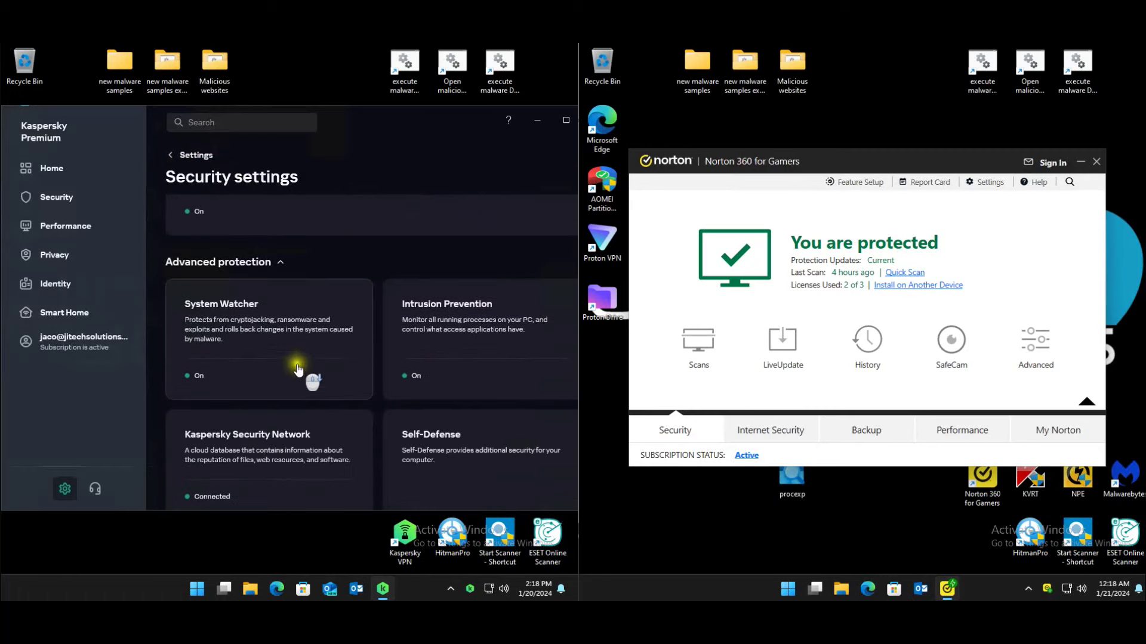
click(275, 330)
scroll(342, 312, down, 3)
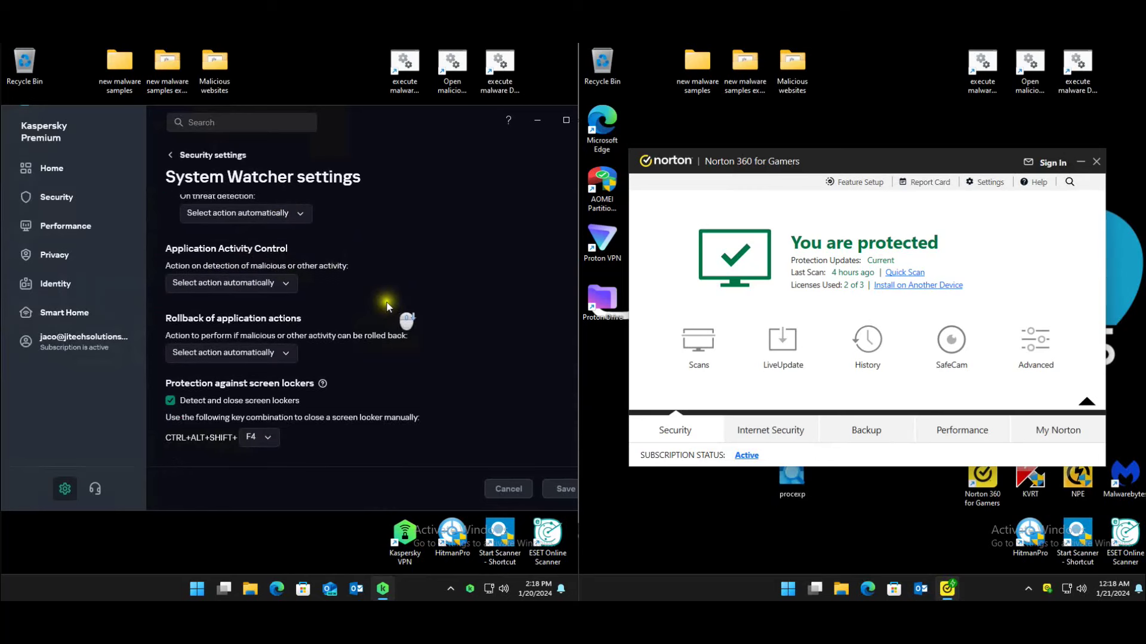
click(226, 158)
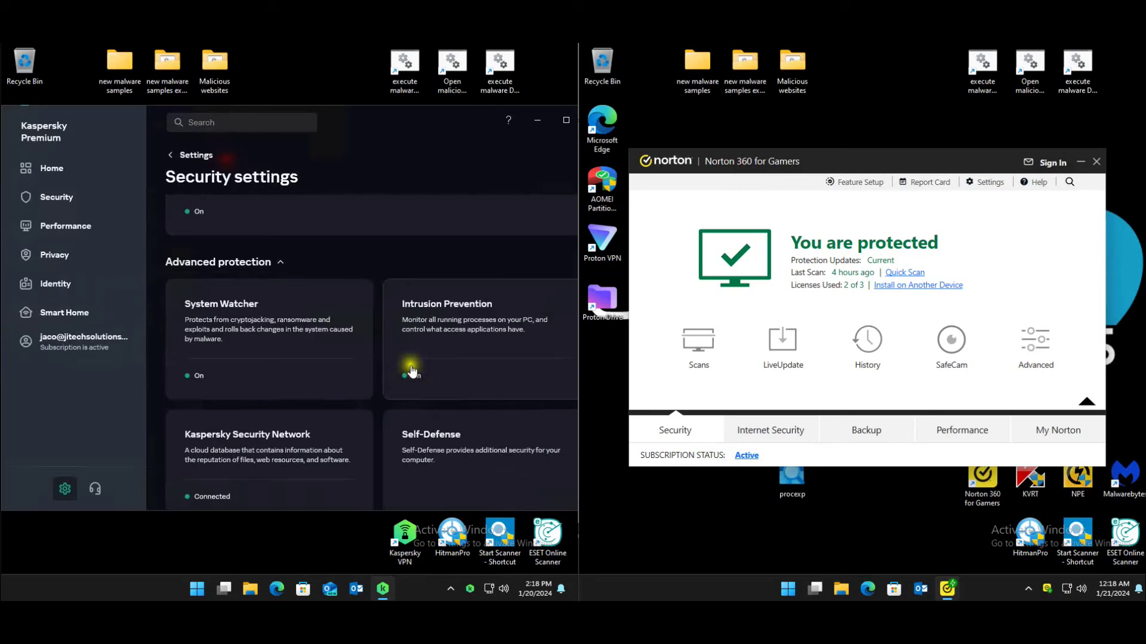
- Check the remaining Advanced protection components: Intrusion Prevention, Self-Defense and Kaspersky Security Network
click(463, 351)
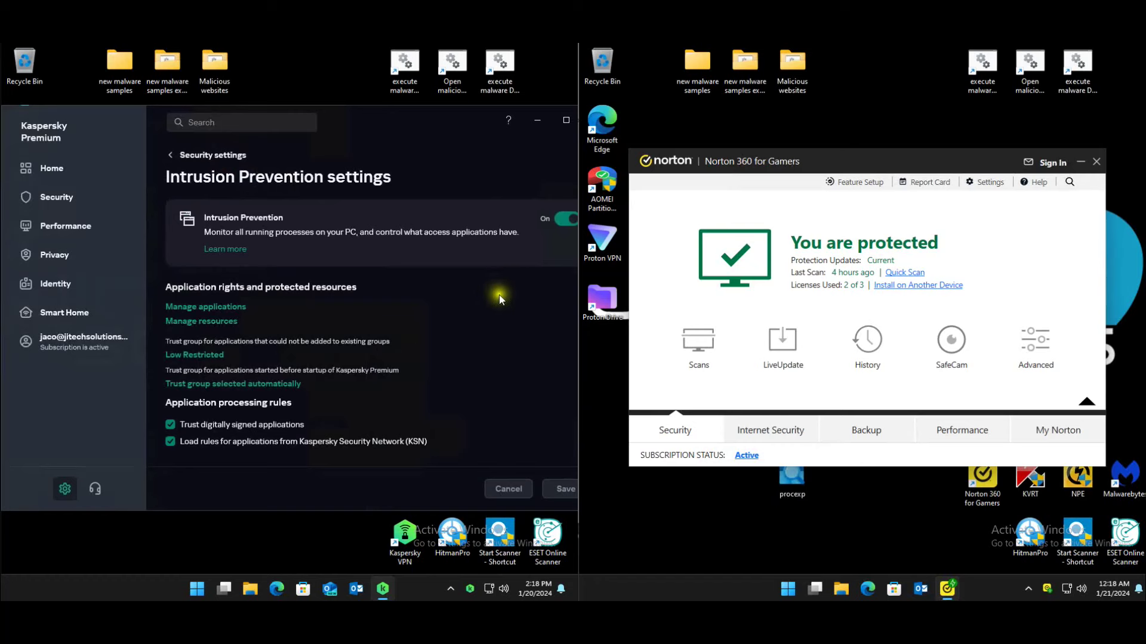
click(226, 154)
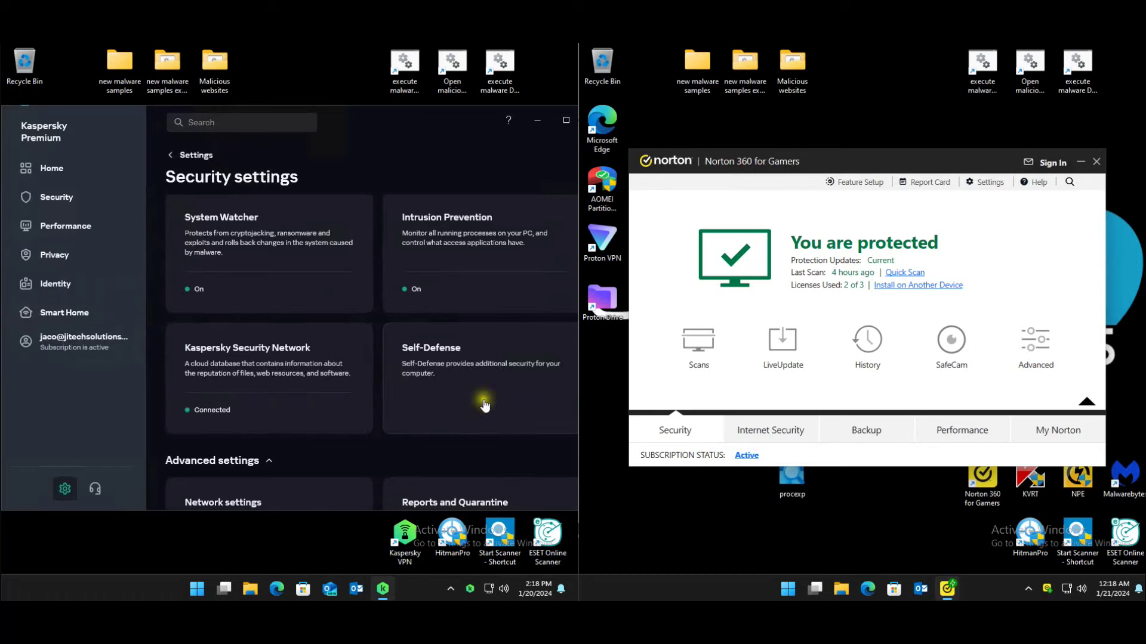
scroll(477, 397, down, 1)
click(451, 322)
click(195, 157)
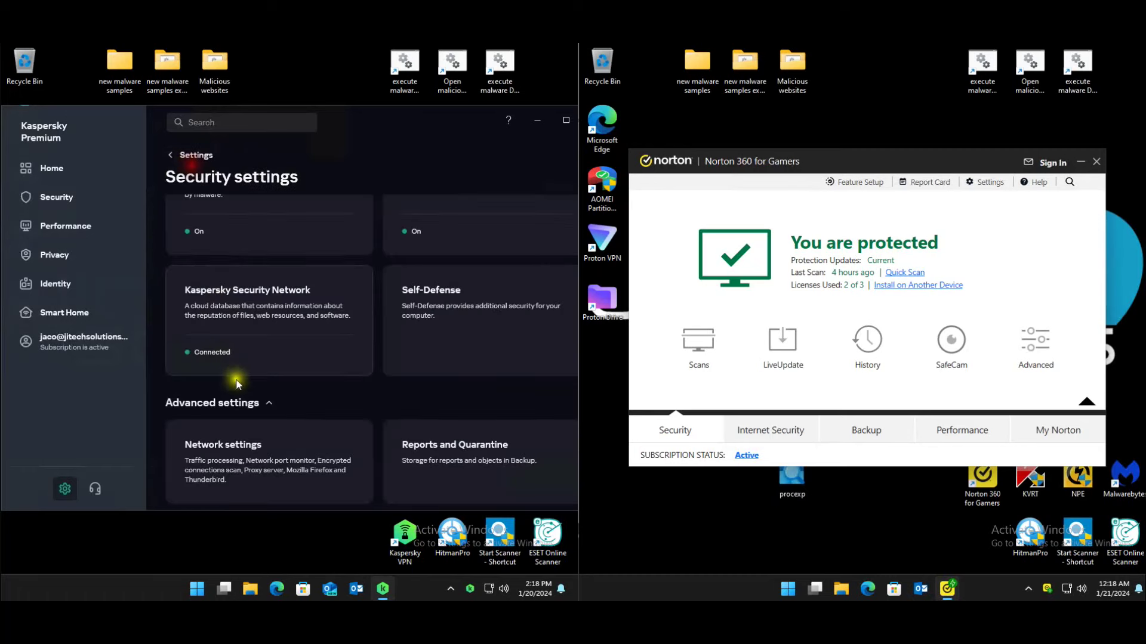
click(249, 320)
click(211, 156)
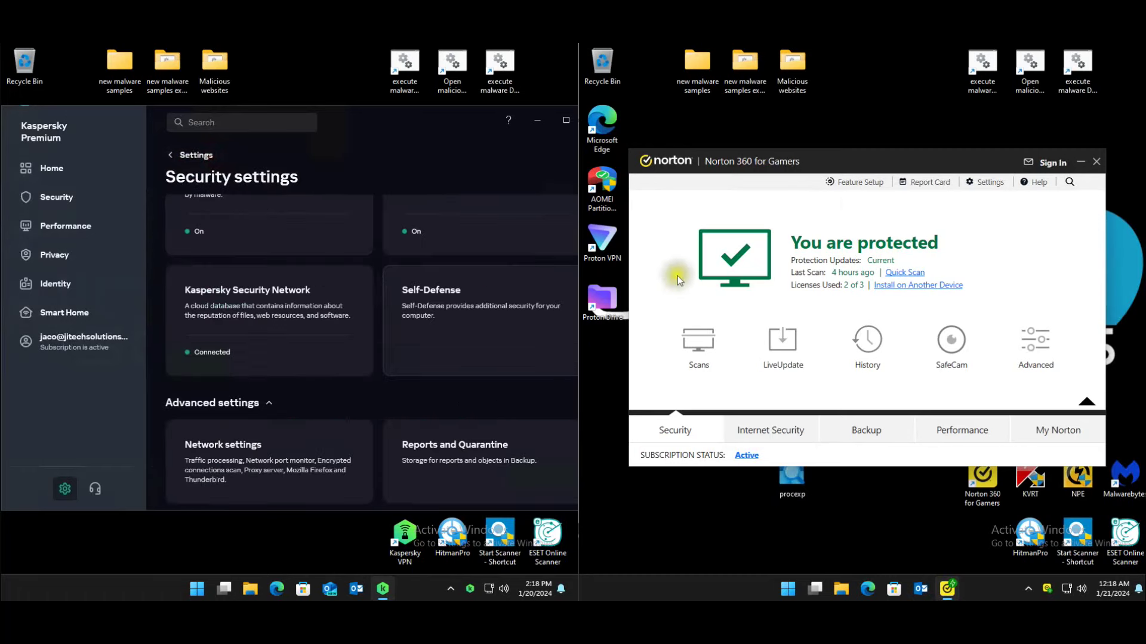
- Switch to Norton 360 and set Boot Time Protection to Normal in the Antivirus settings, applying the change
click(984, 182)
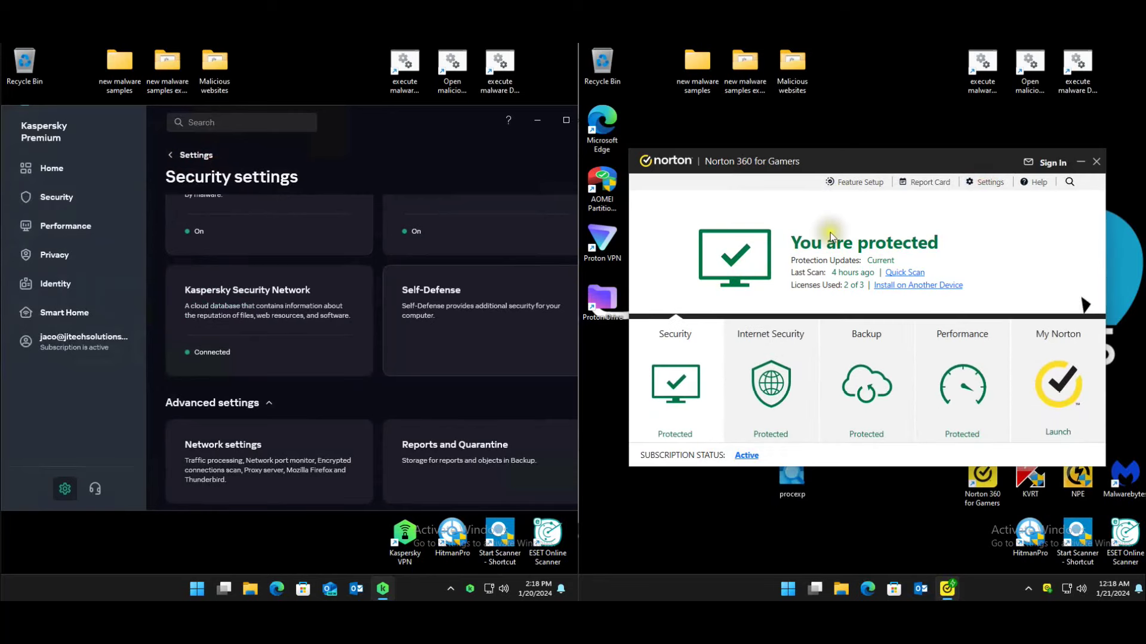
click(993, 183)
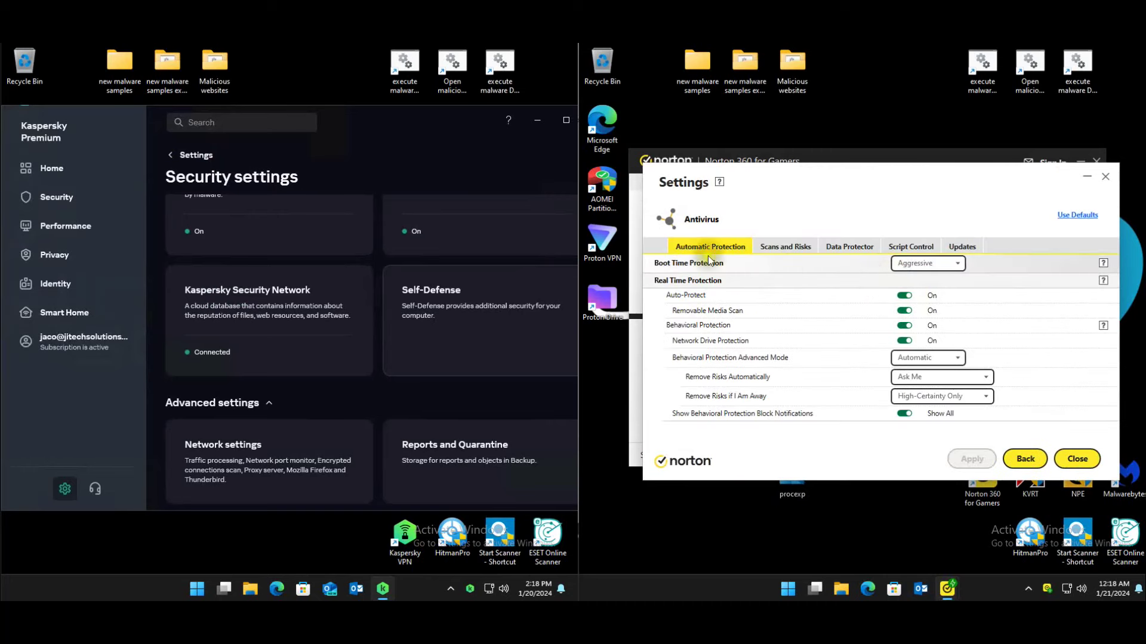
click(908, 264)
click(922, 288)
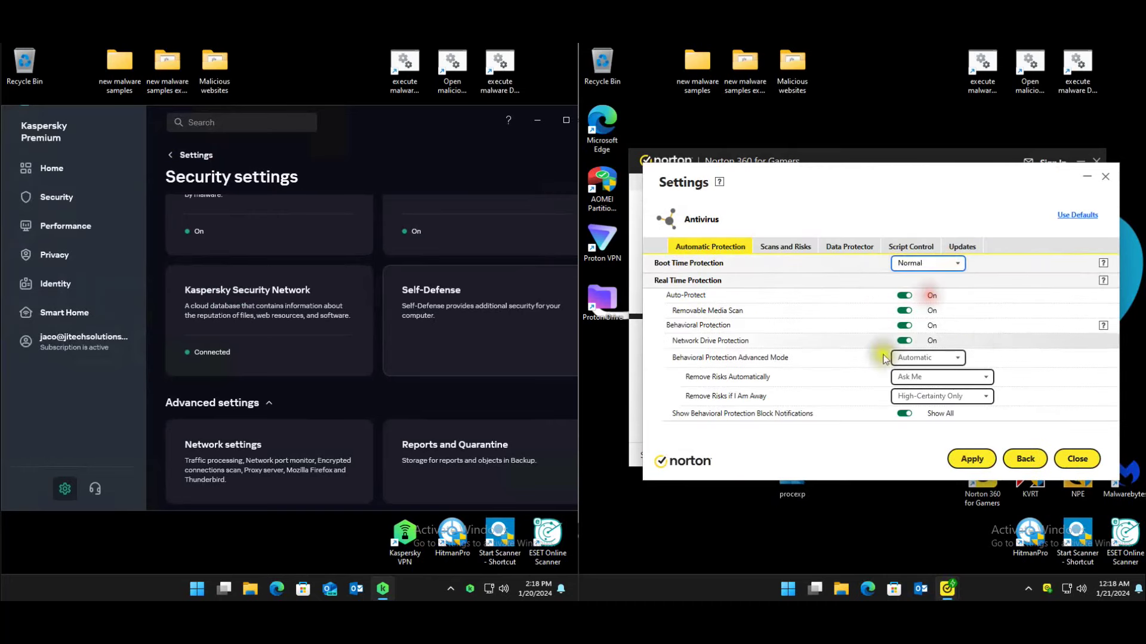
click(943, 263)
click(954, 199)
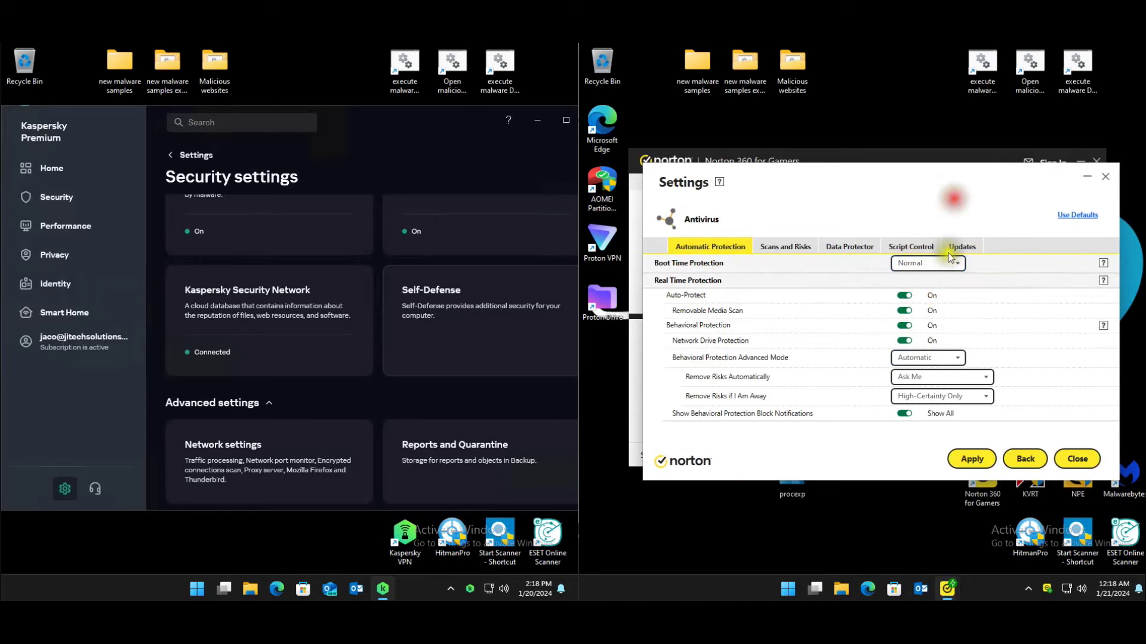
scroll(952, 327, down, 1)
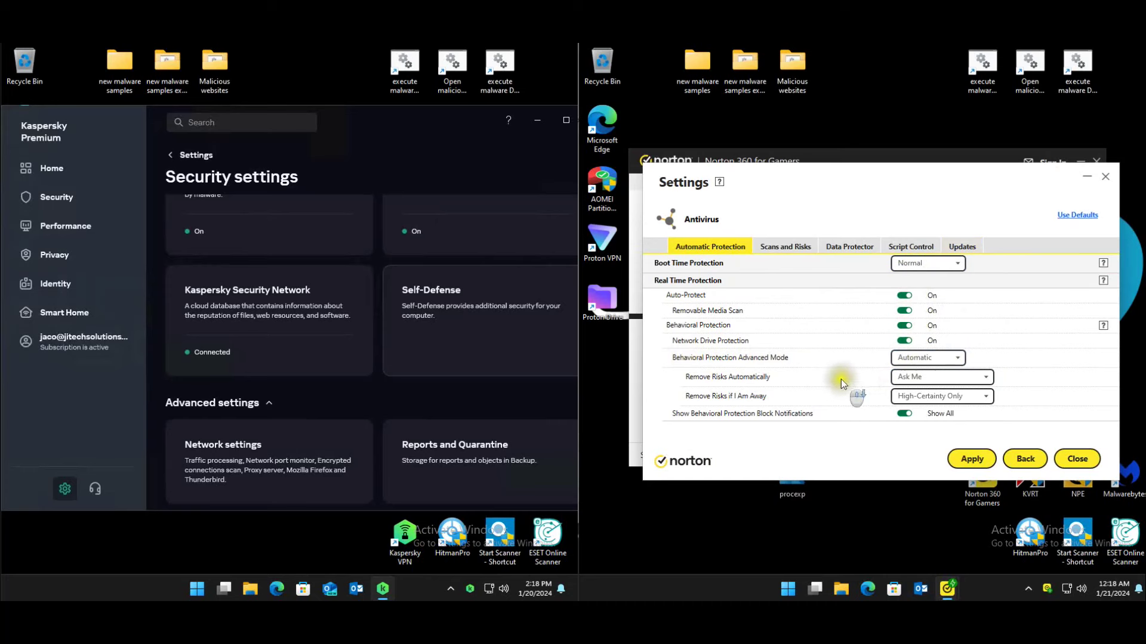
click(971, 459)
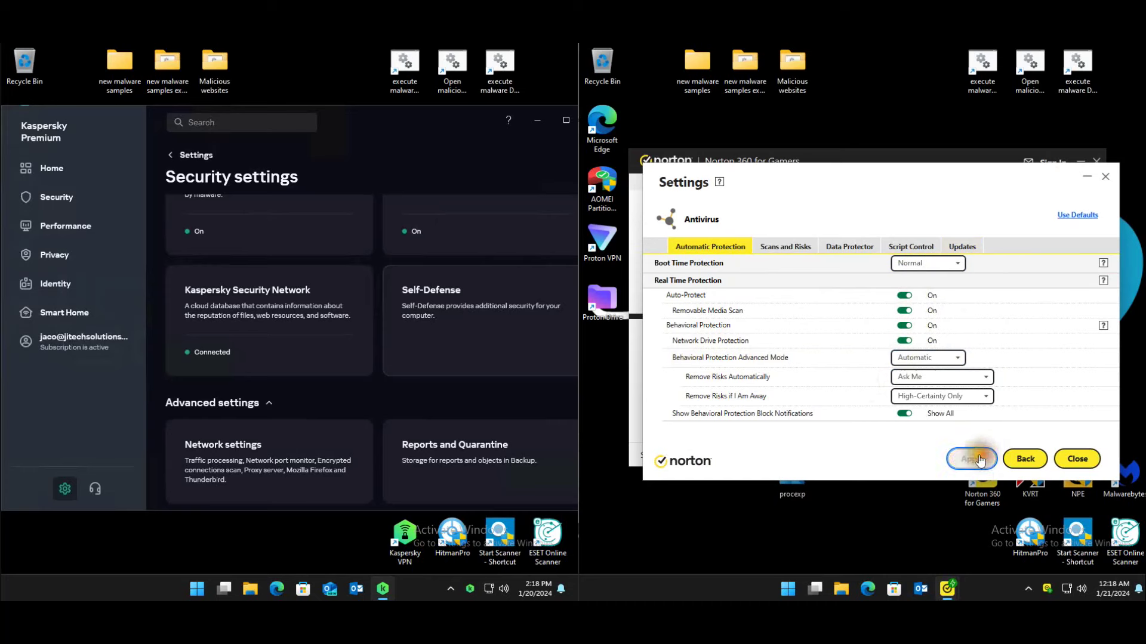
- Review the remaining Norton Antivirus settings: Scans and Risks, Data Protector, Script Control and Updates
click(785, 248)
scroll(811, 358, down, 5)
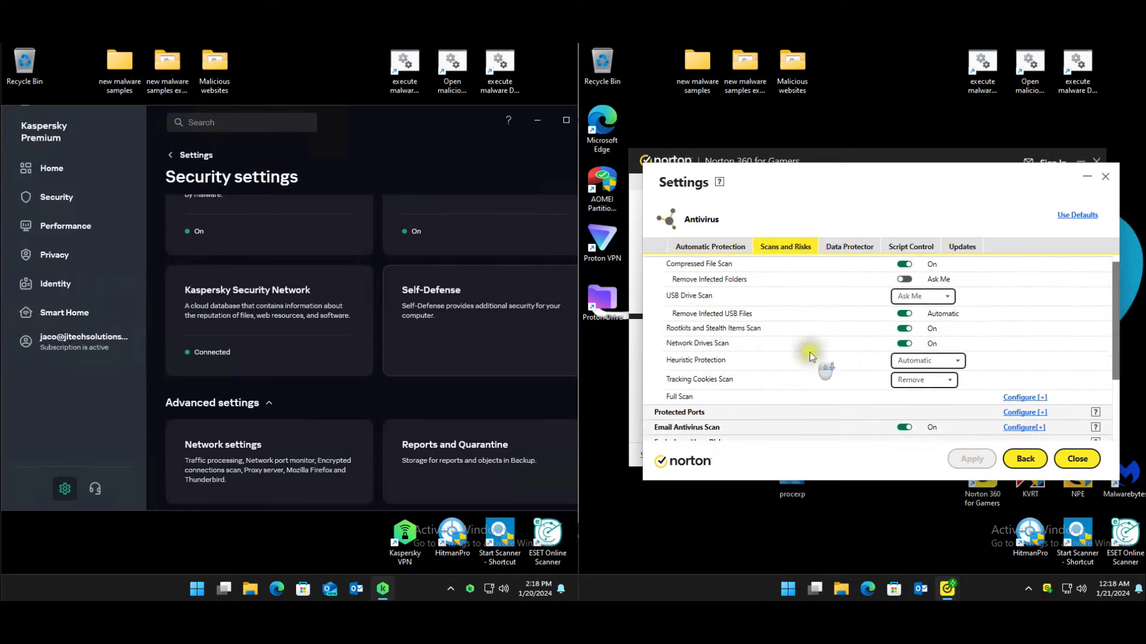
scroll(821, 268, up, 5)
click(847, 246)
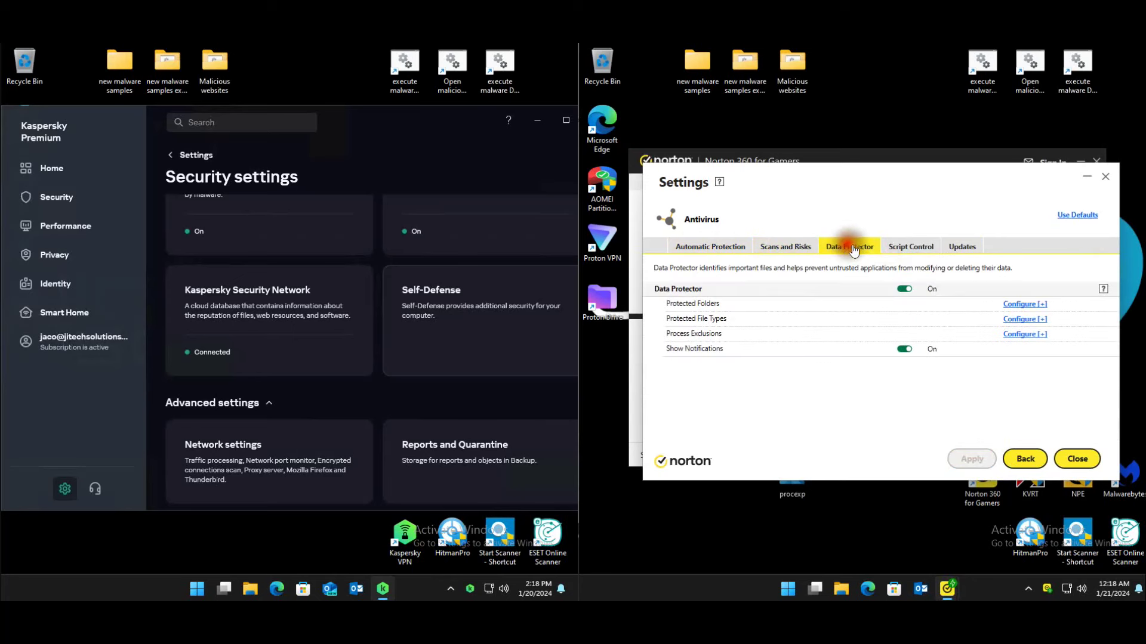
click(912, 247)
click(962, 246)
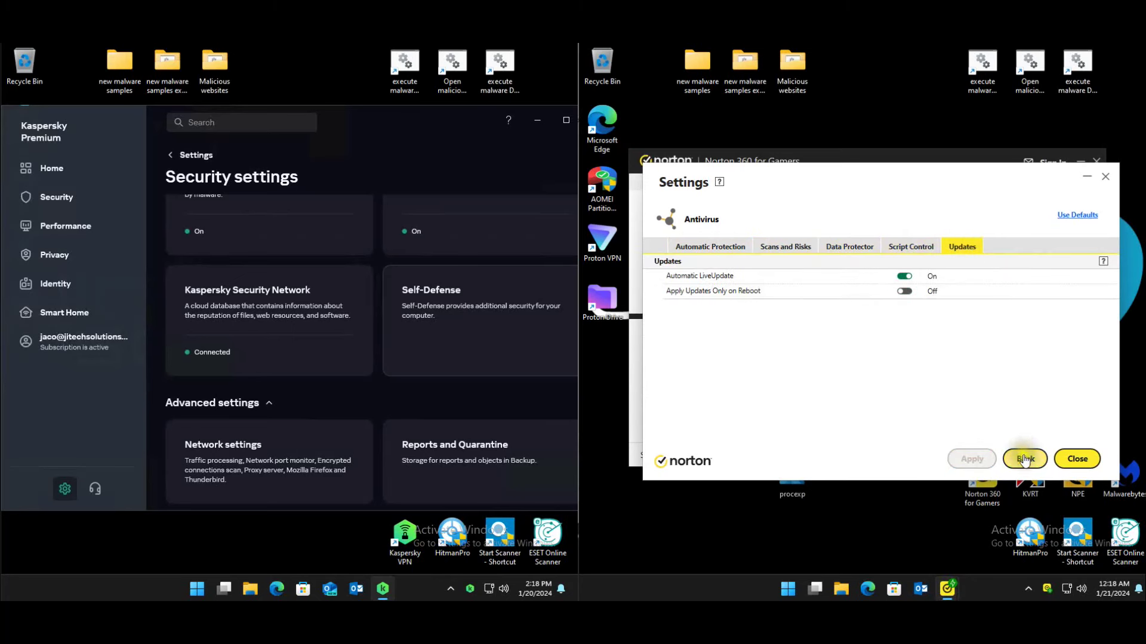
click(1025, 458)
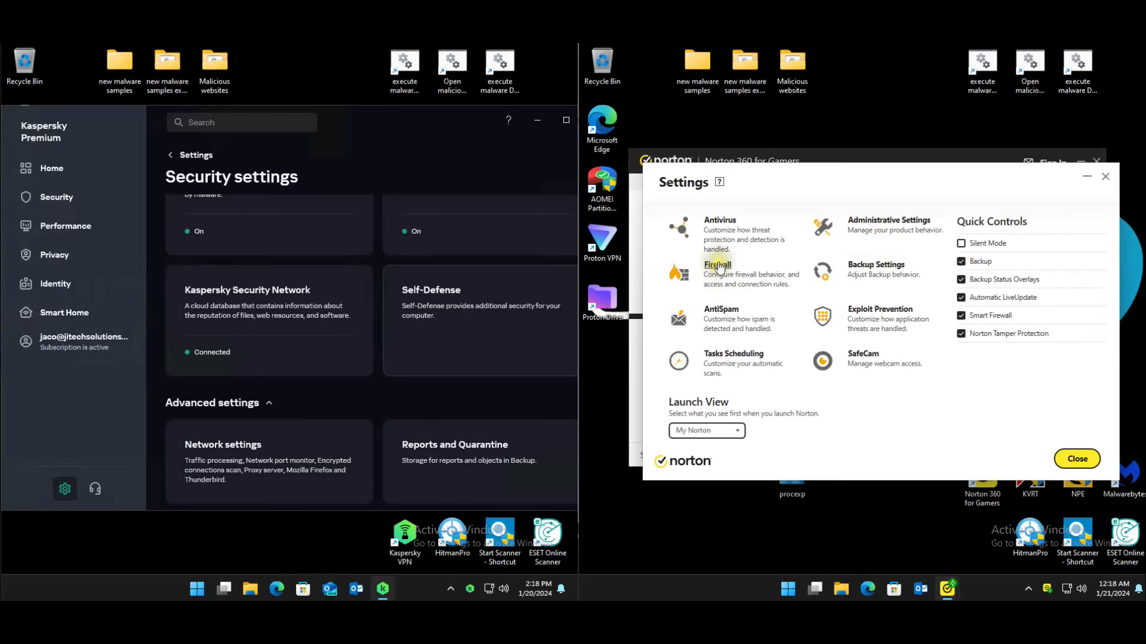
- Review the Norton Firewall settings for Intrusion and Browser Protection and Advanced Program Control
click(718, 265)
click(898, 247)
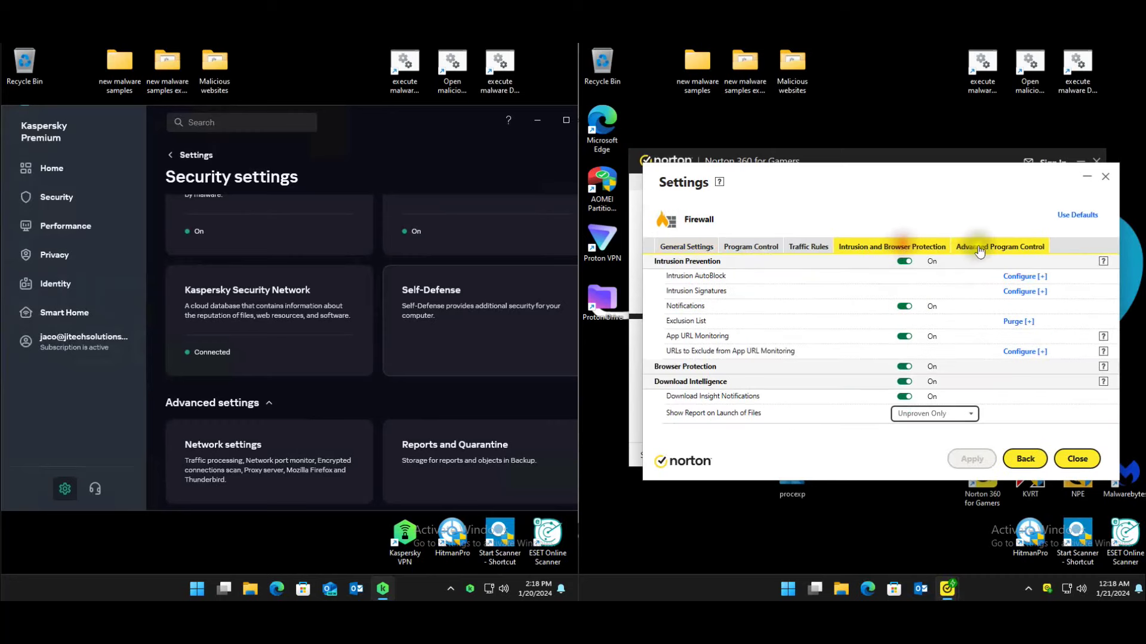
click(980, 247)
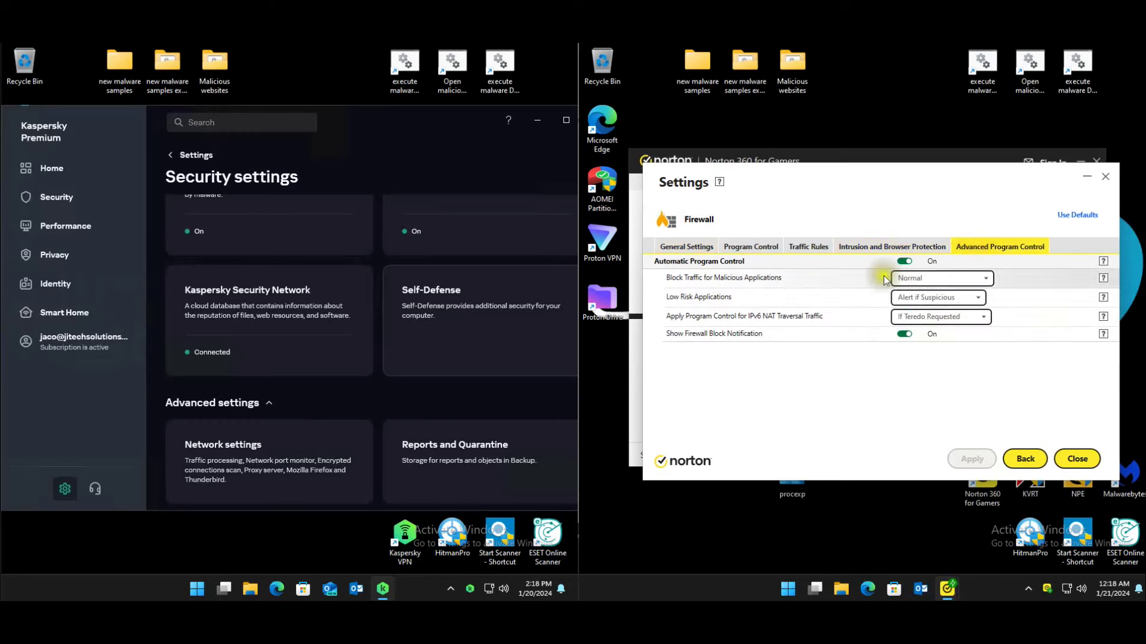
click(1025, 458)
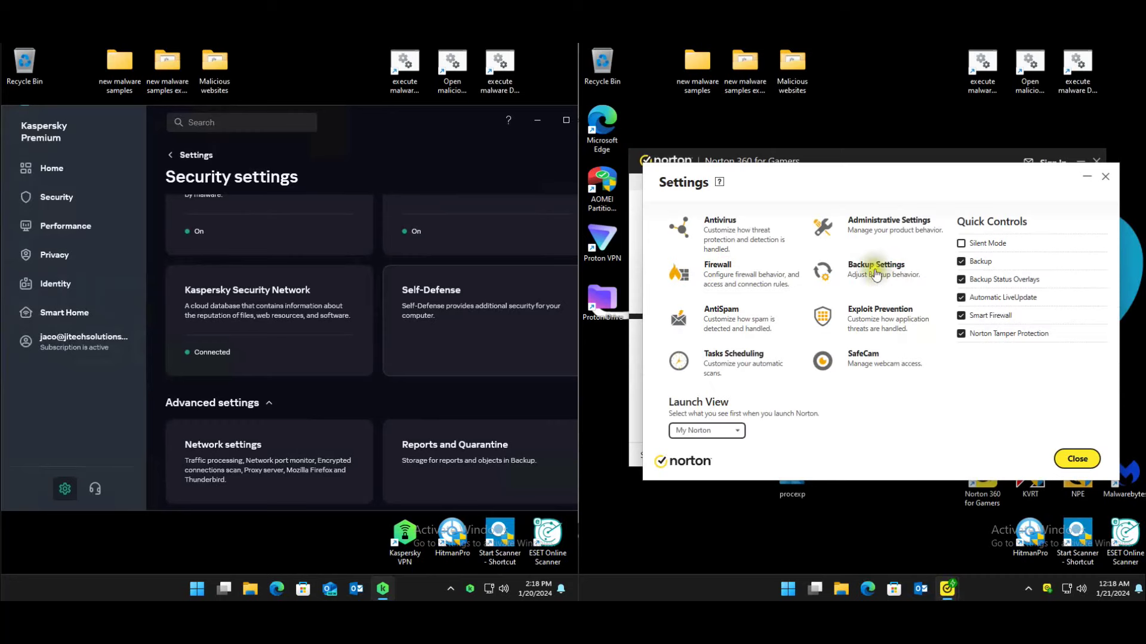
- Review the AntiSpam filter and client integration settings
click(722, 310)
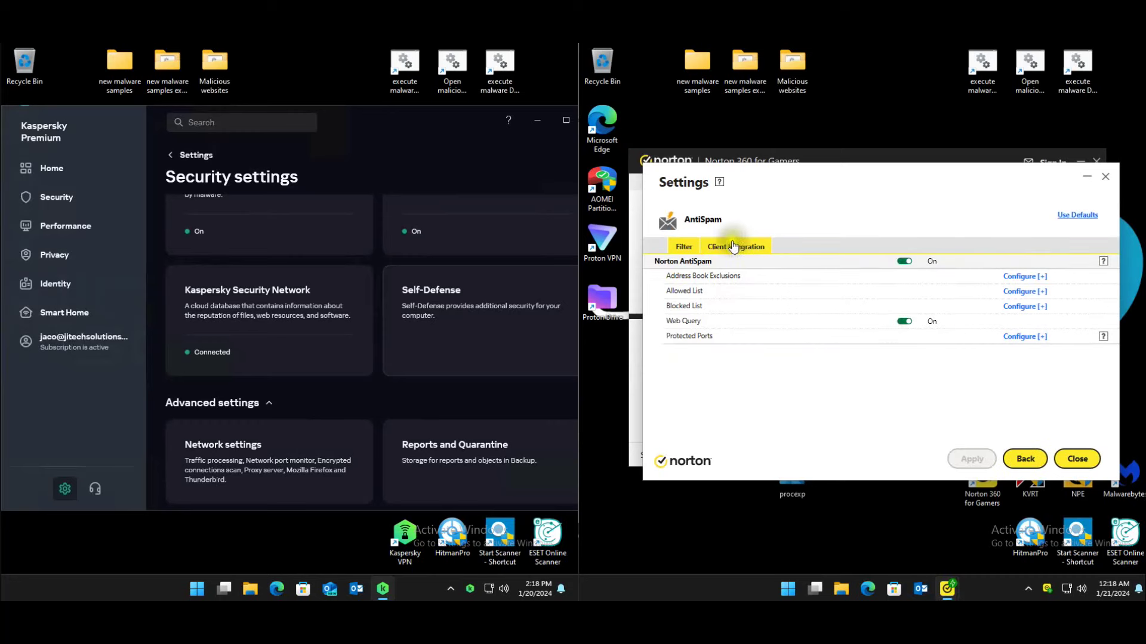
click(735, 246)
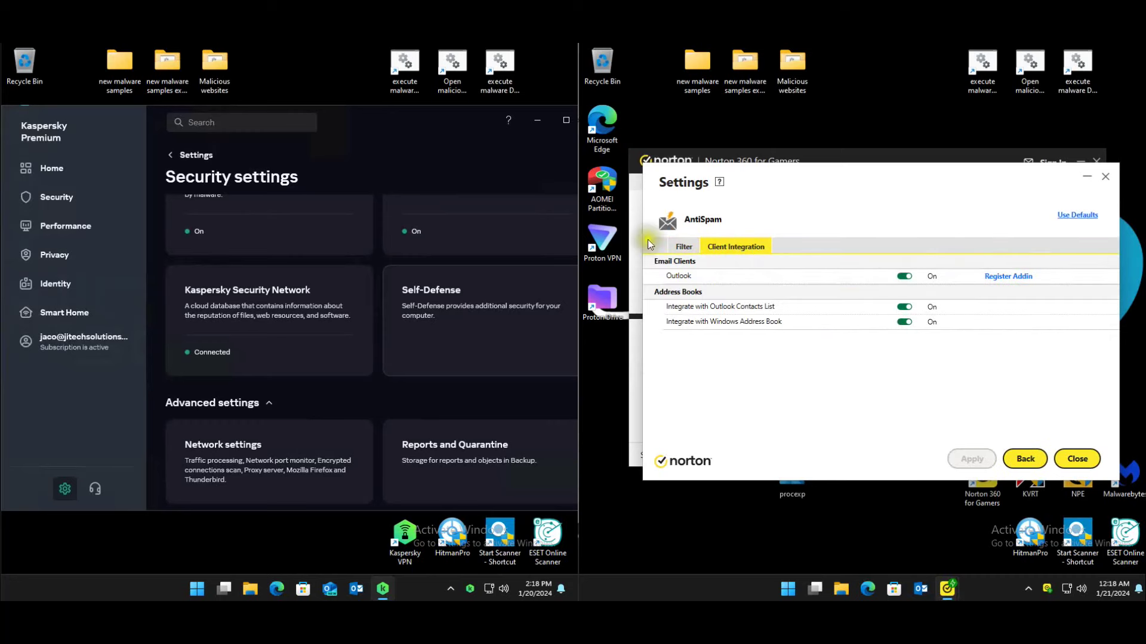
click(684, 247)
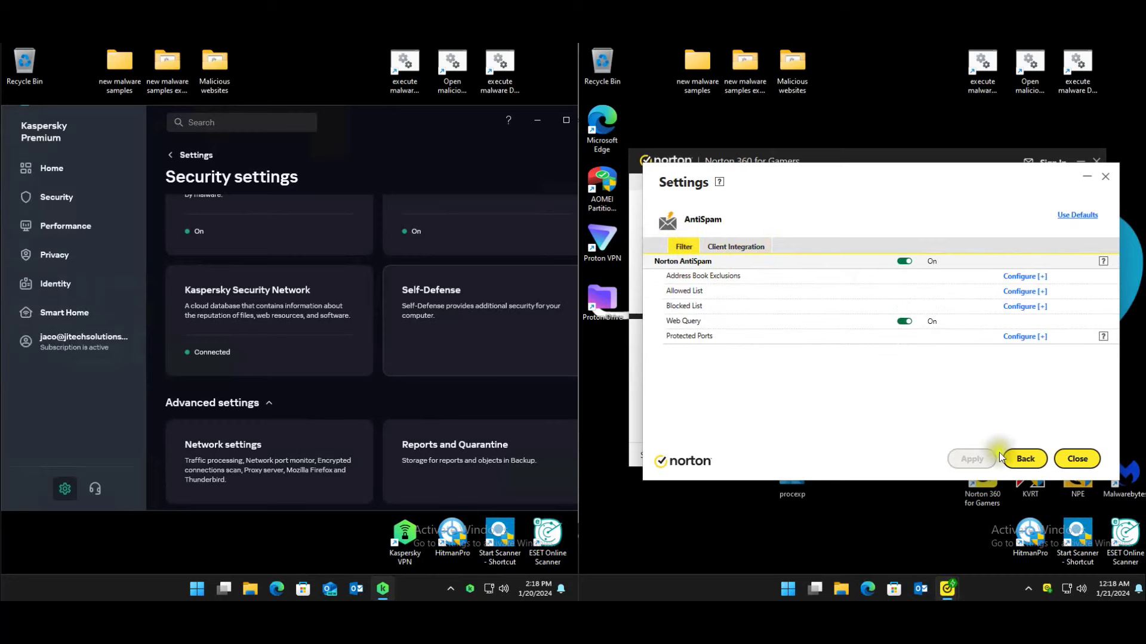
click(1017, 457)
- Review the full list of Exploit Prevention options in the Norton settings
click(874, 310)
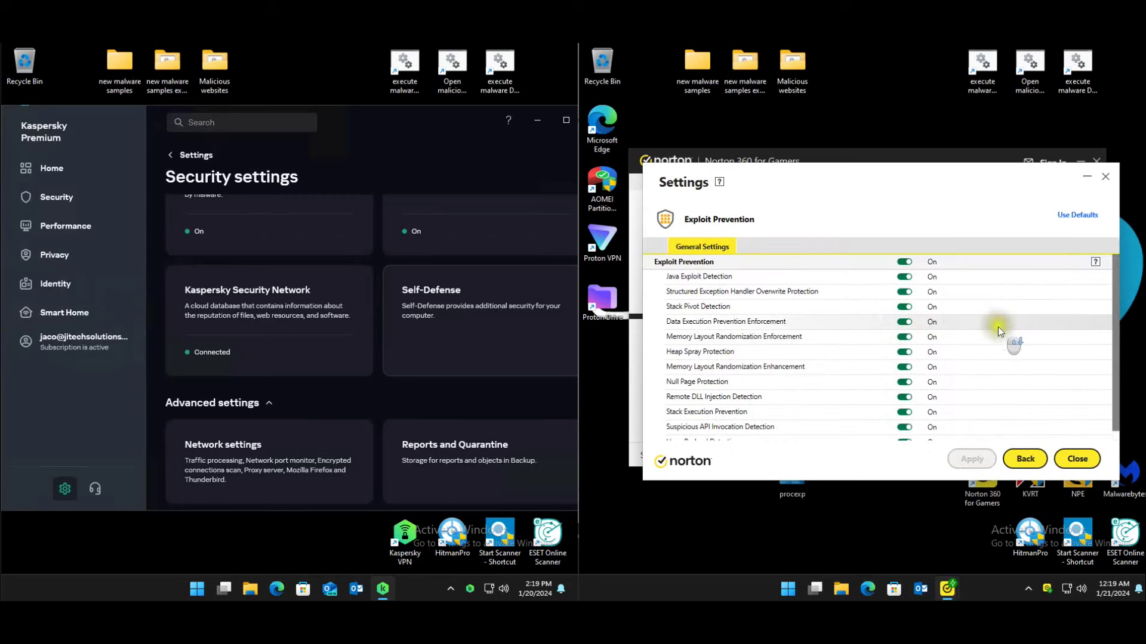
scroll(998, 327, down, 2)
click(1038, 457)
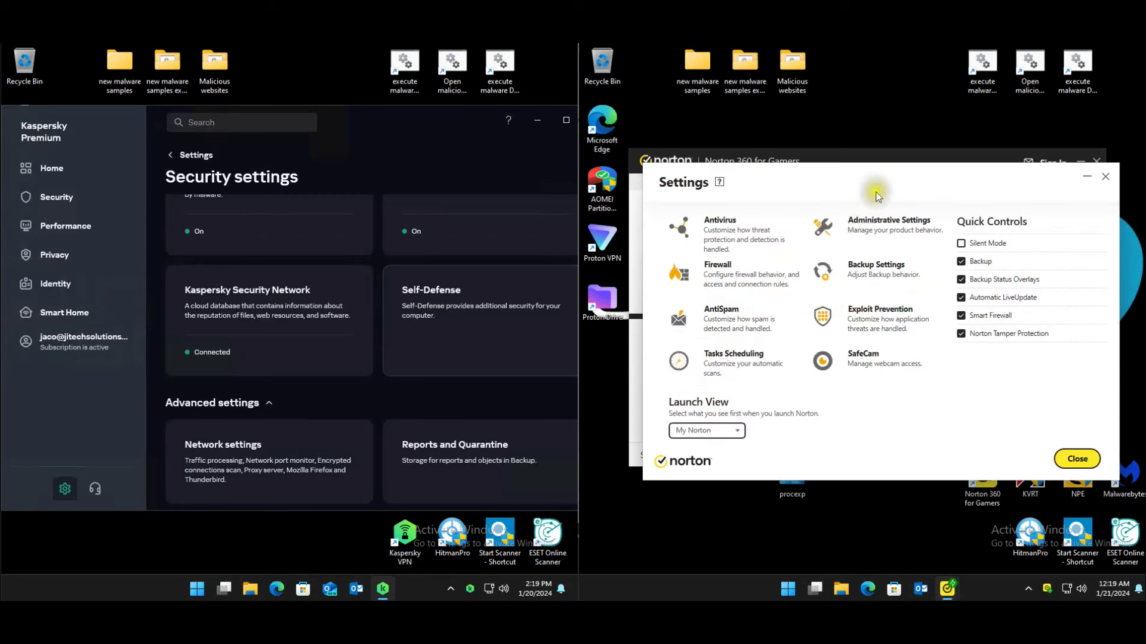
- Reset the Antivirus options for Updates and Automatic Protection to their defaults and apply the change
click(730, 220)
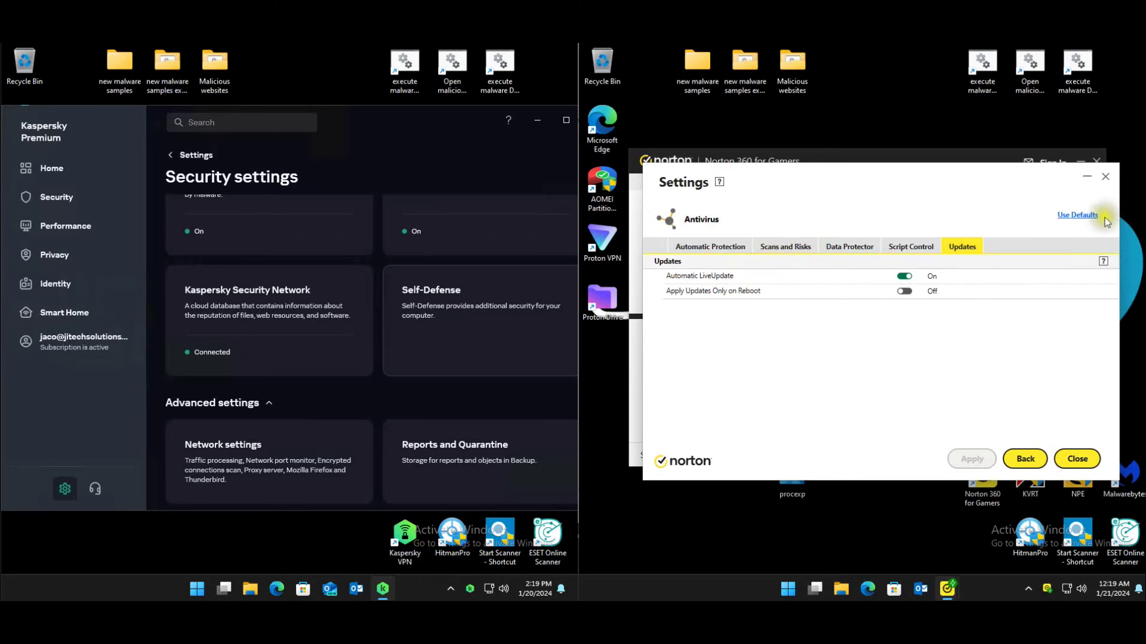
click(1089, 216)
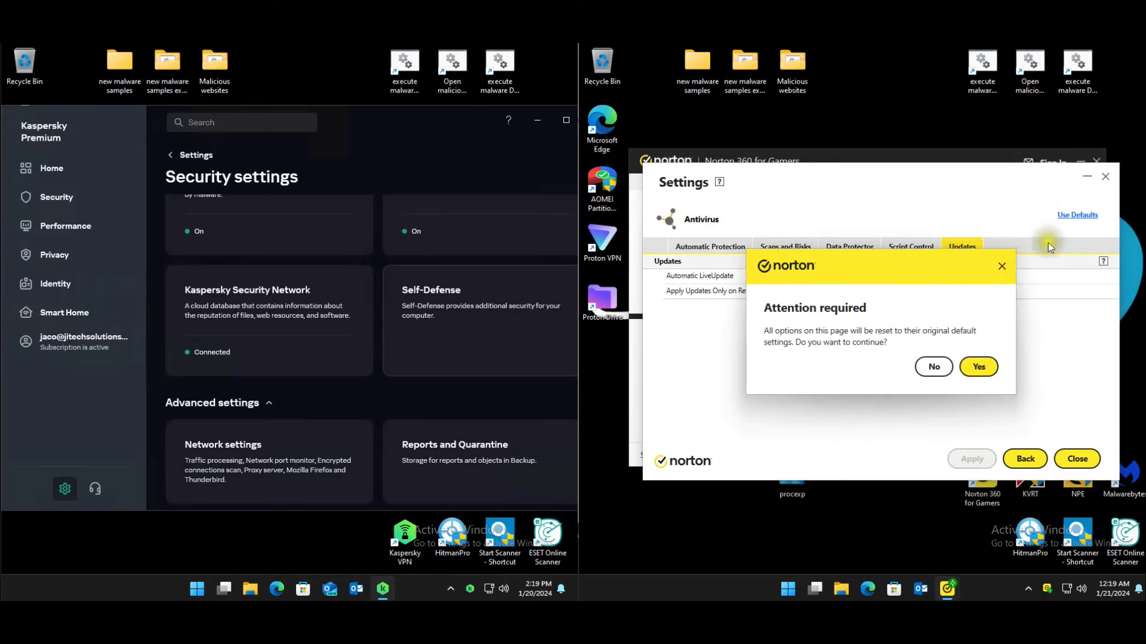
click(977, 367)
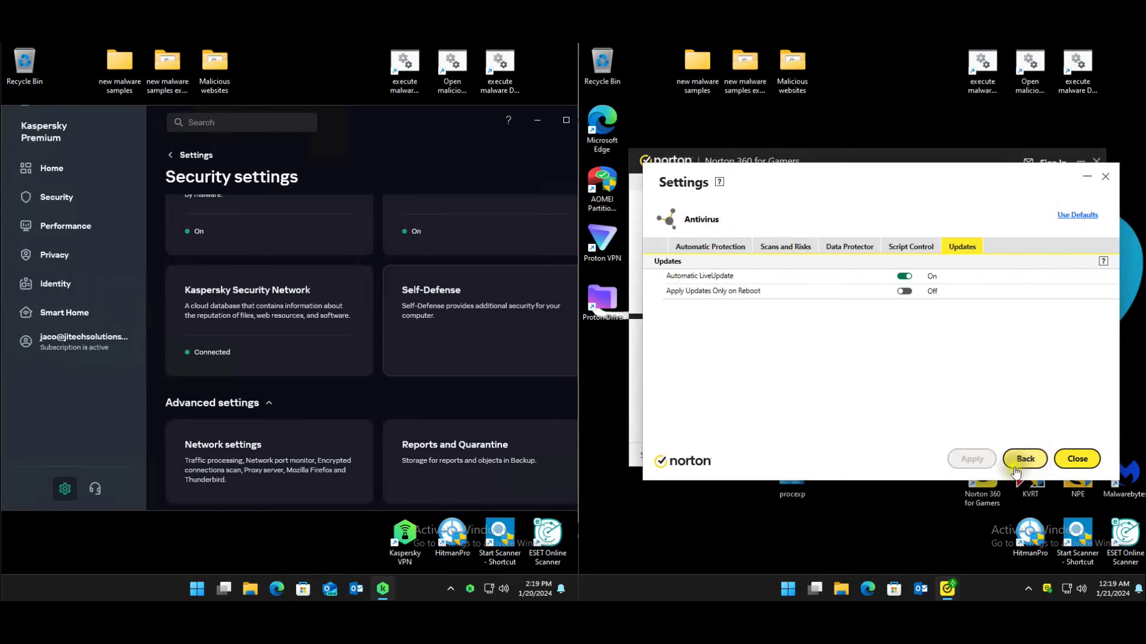
click(710, 246)
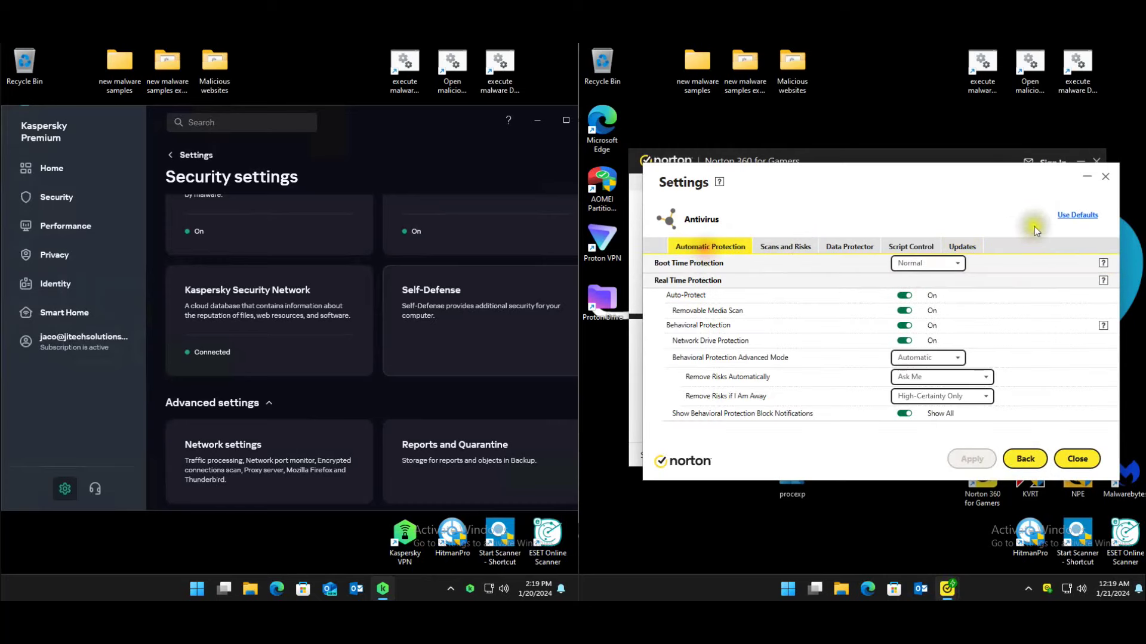
click(1077, 216)
click(977, 367)
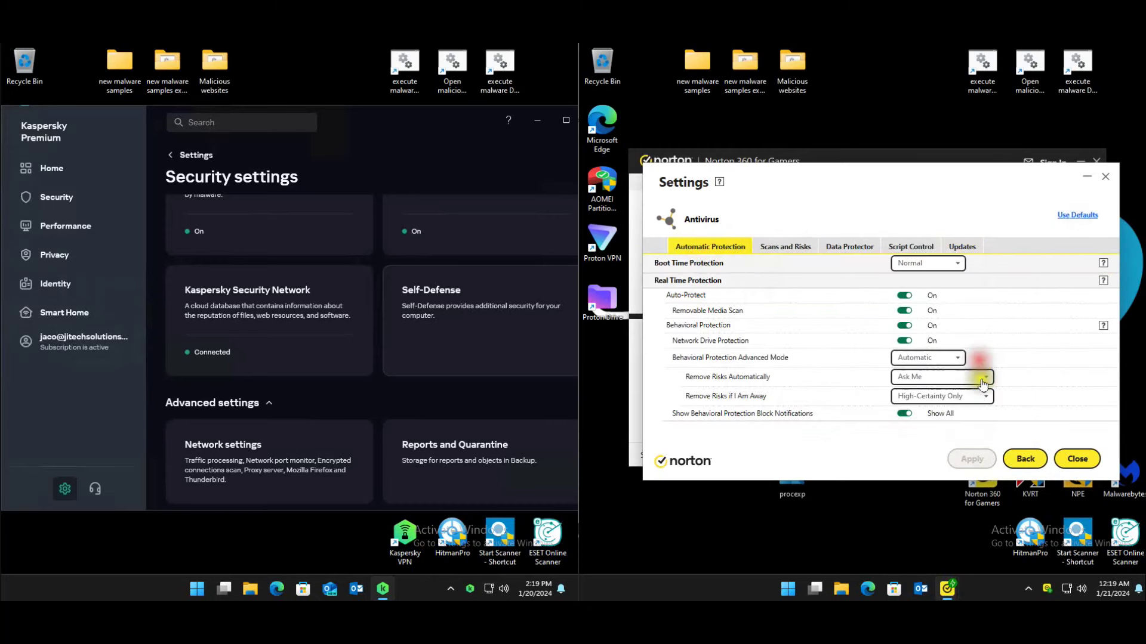
click(973, 459)
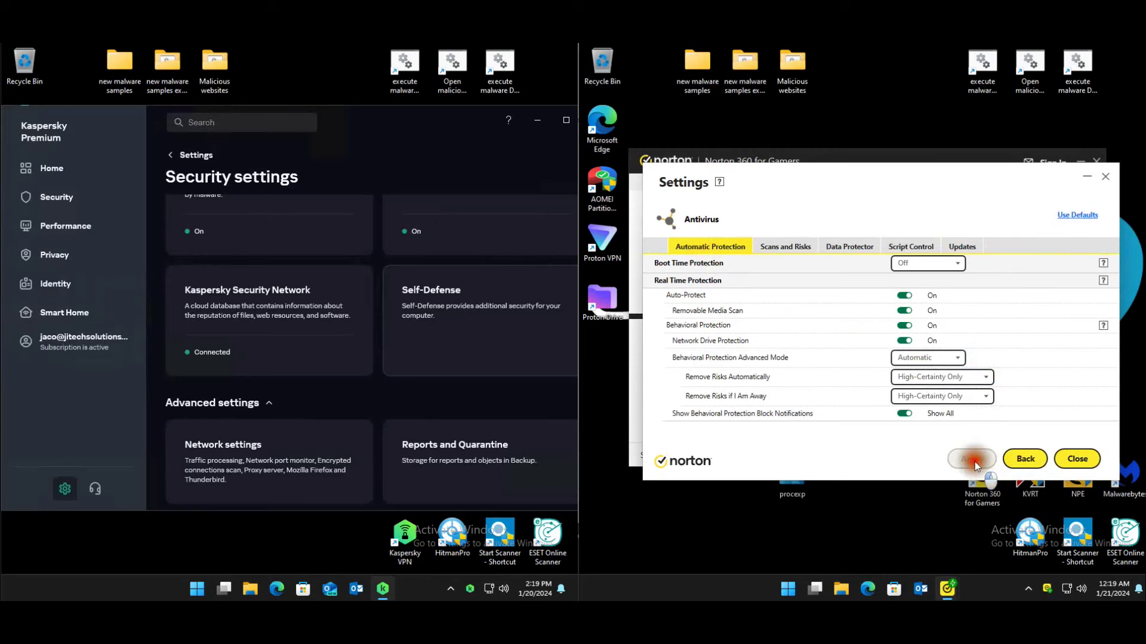
- Reset the Antivirus Scans and Risks options to their default settings and return to the settings overview
click(781, 248)
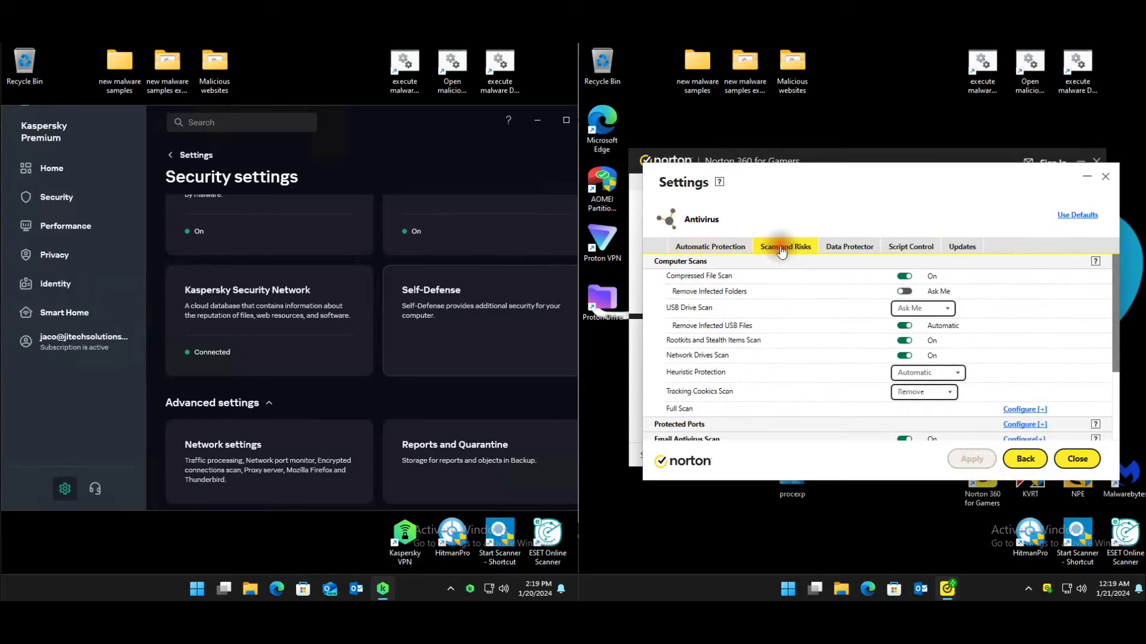
click(1078, 215)
click(978, 367)
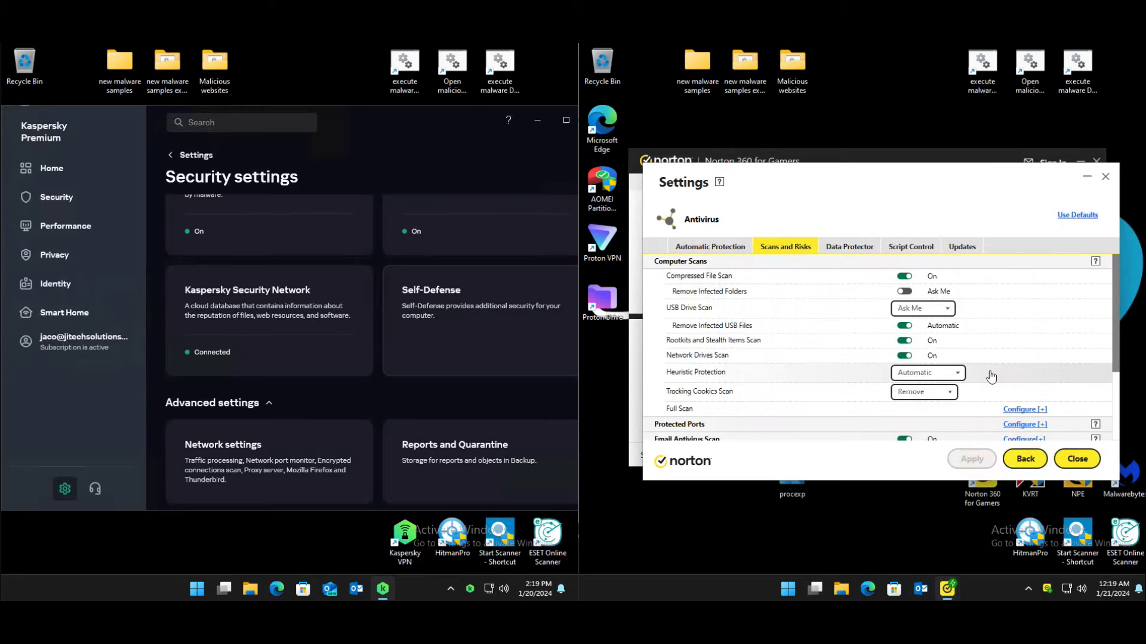
click(1025, 461)
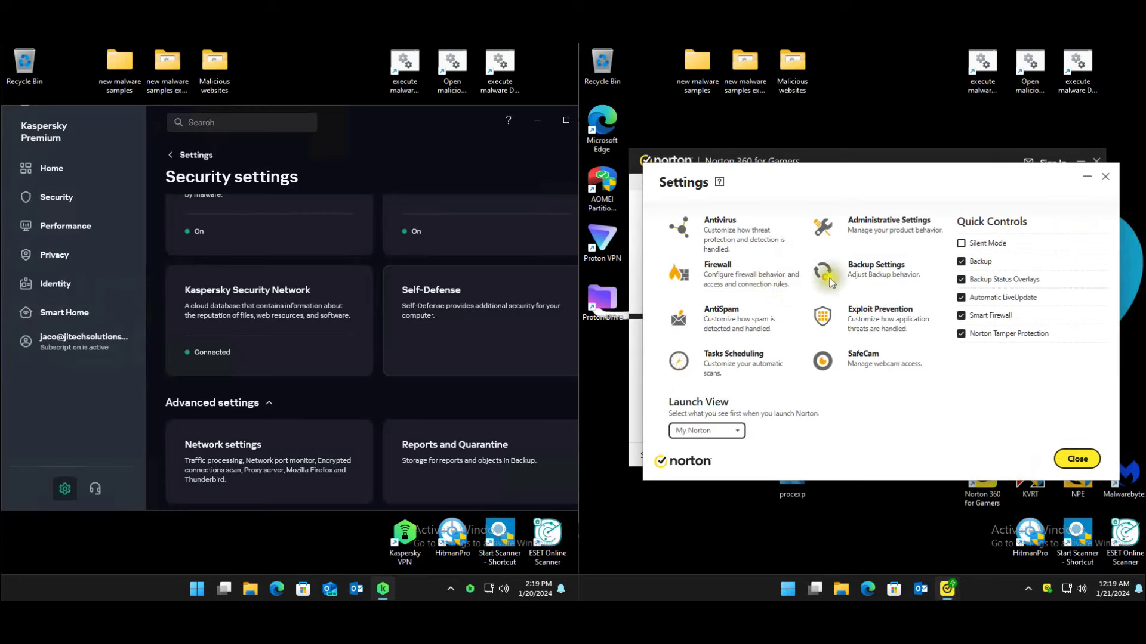
- Recheck the Exploit Prevention options and close the Norton settings
click(880, 313)
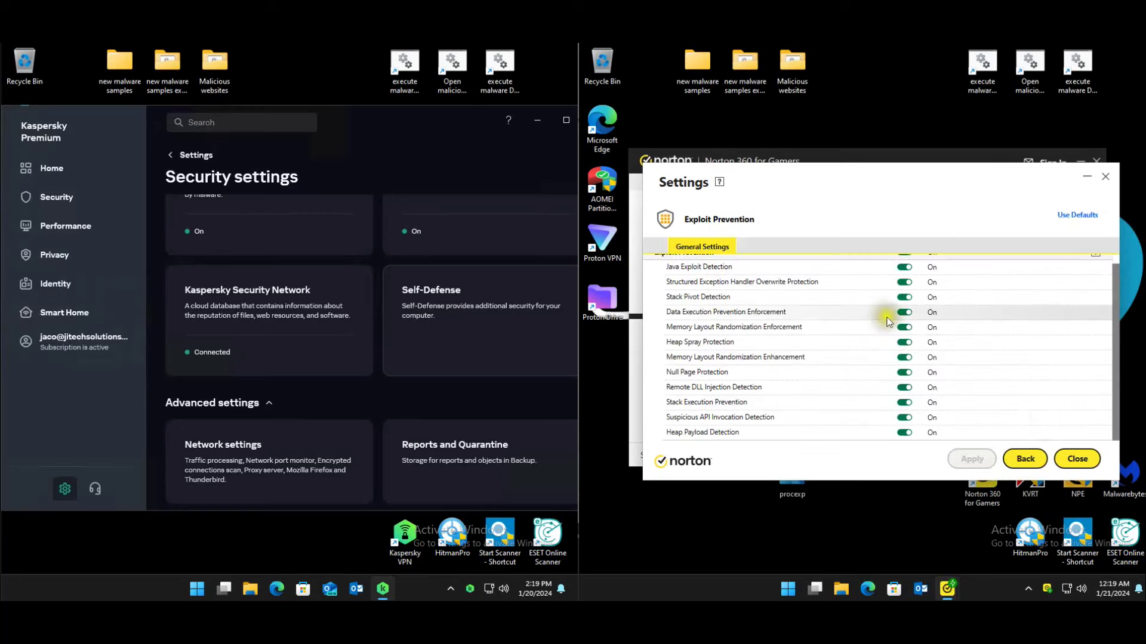
key(Escape)
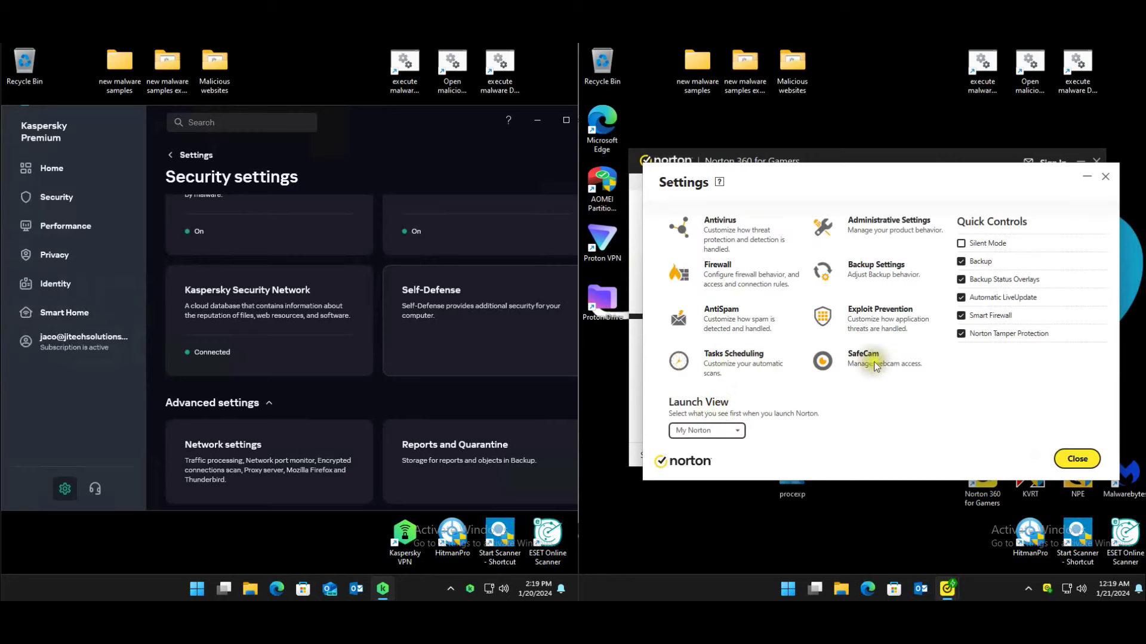
click(1068, 458)
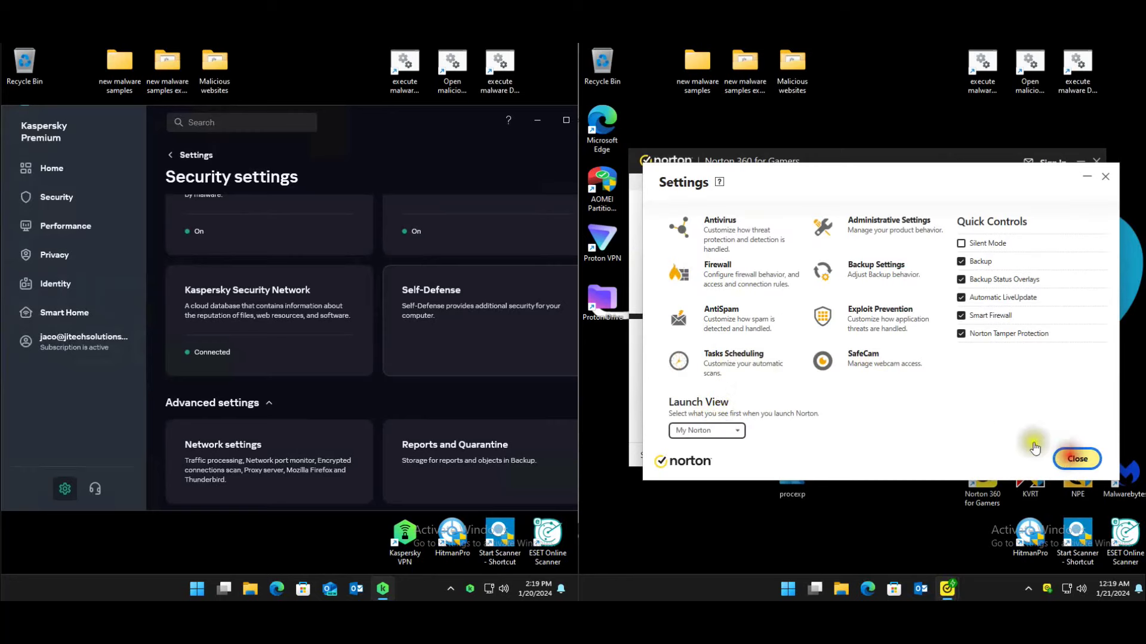
- Check the computer, network and web protection statuses in Norton's Advanced security overview
click(1087, 305)
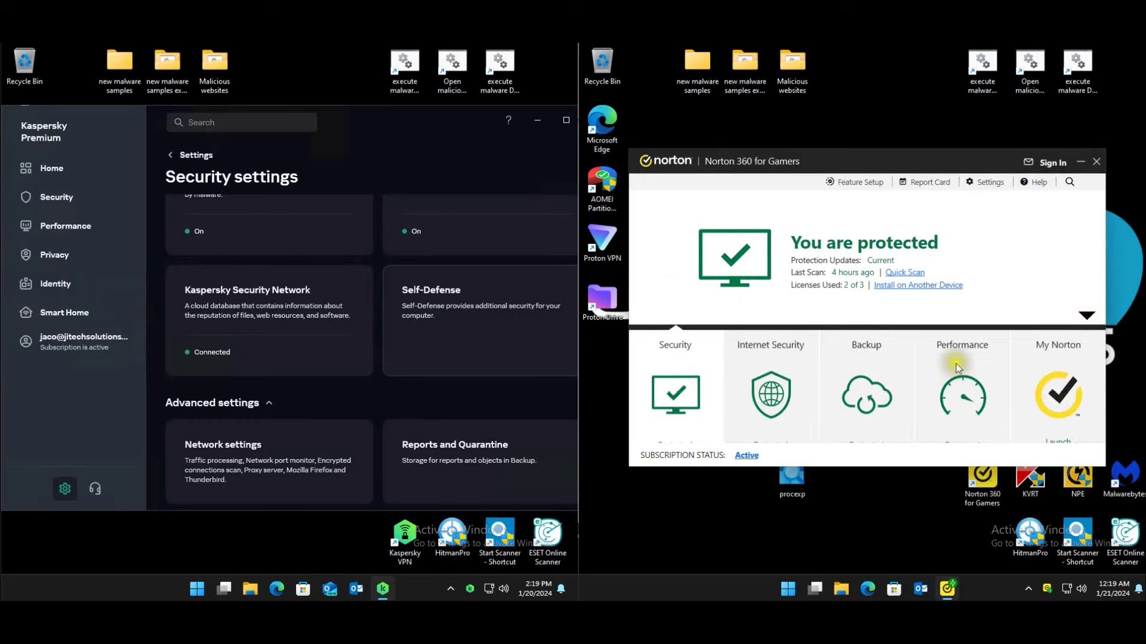
click(1022, 348)
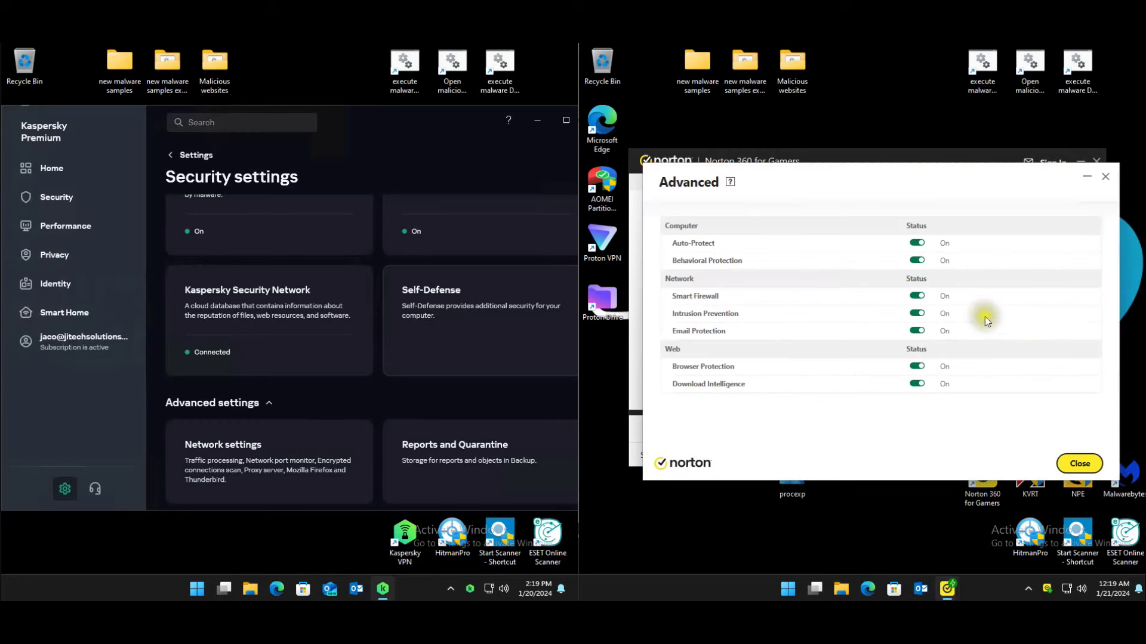
click(1080, 463)
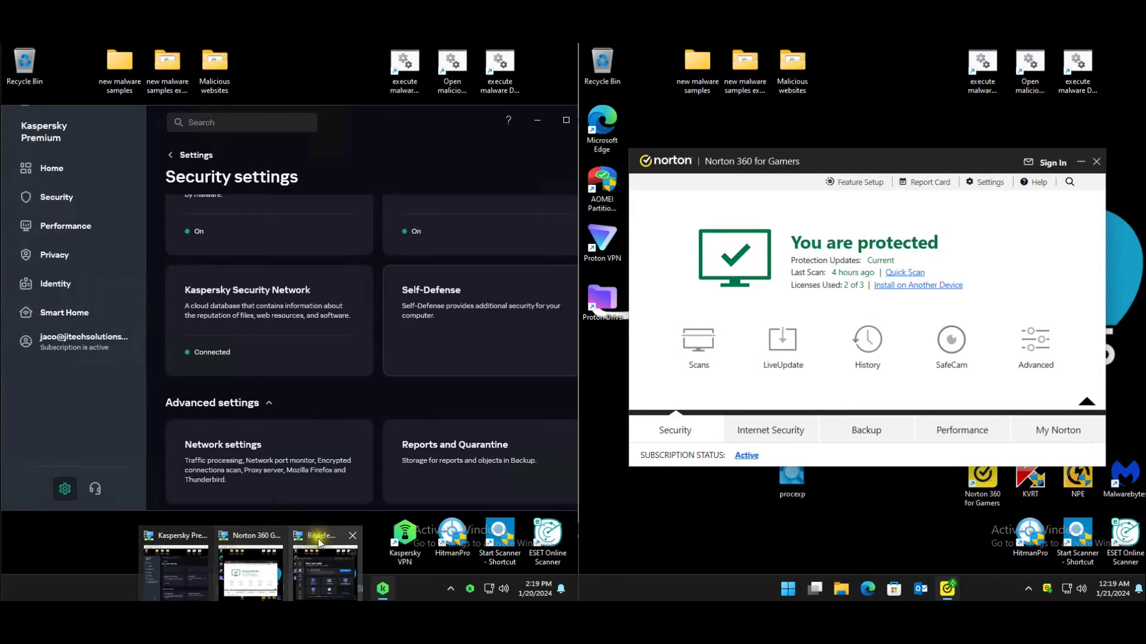
- Switch to Bitdefender Internet Security and review the Antivirus scan options and general settings
click(326, 561)
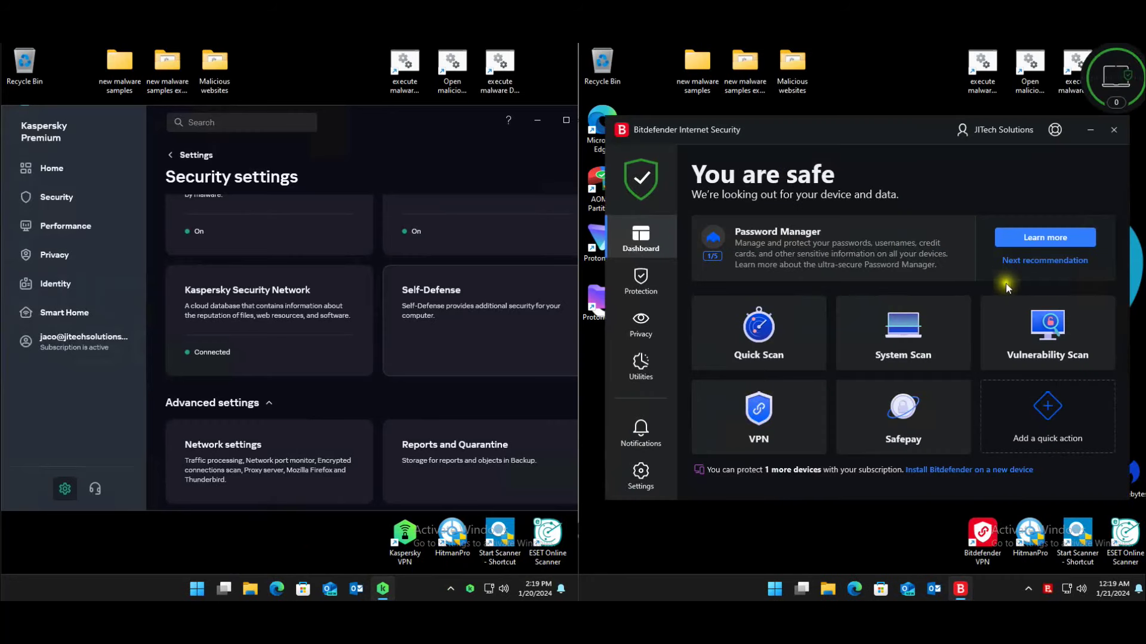
click(640, 280)
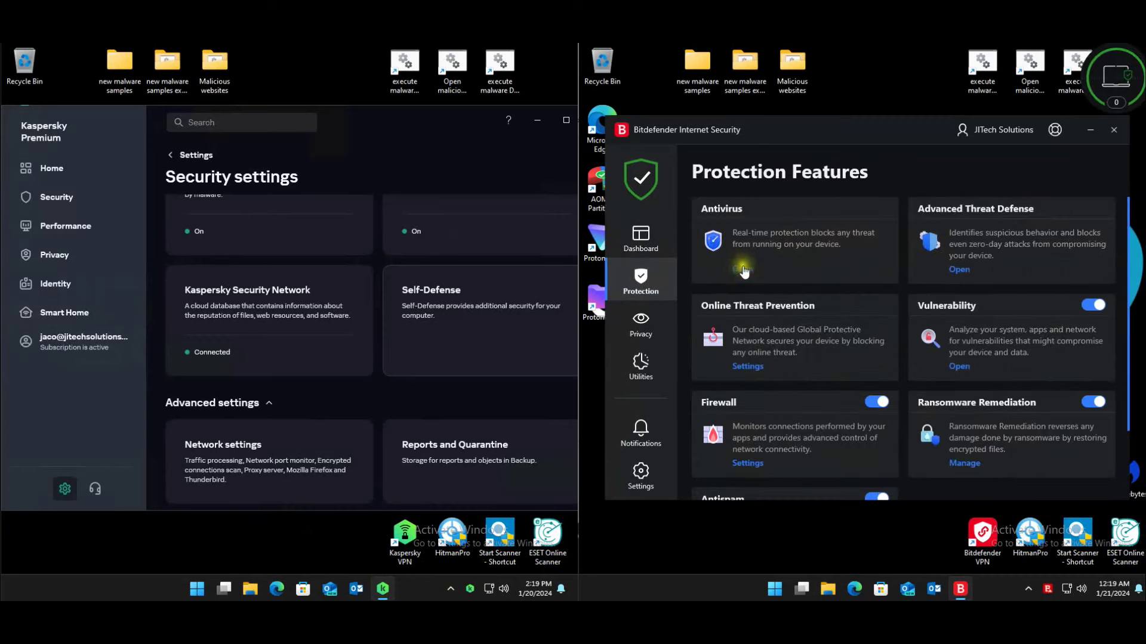
click(742, 270)
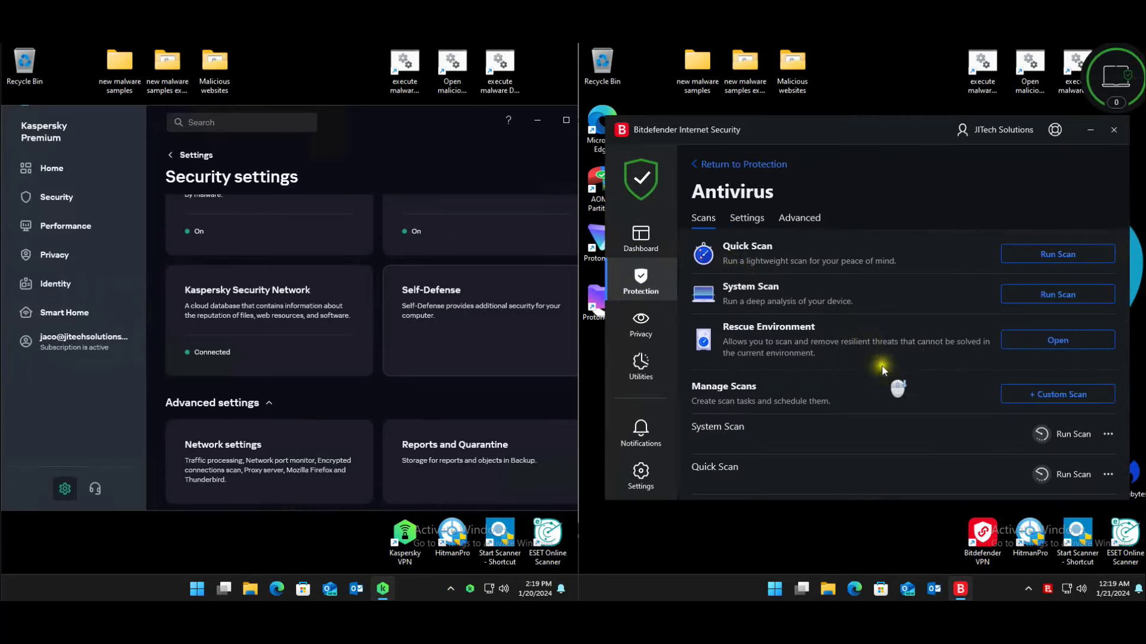
click(746, 219)
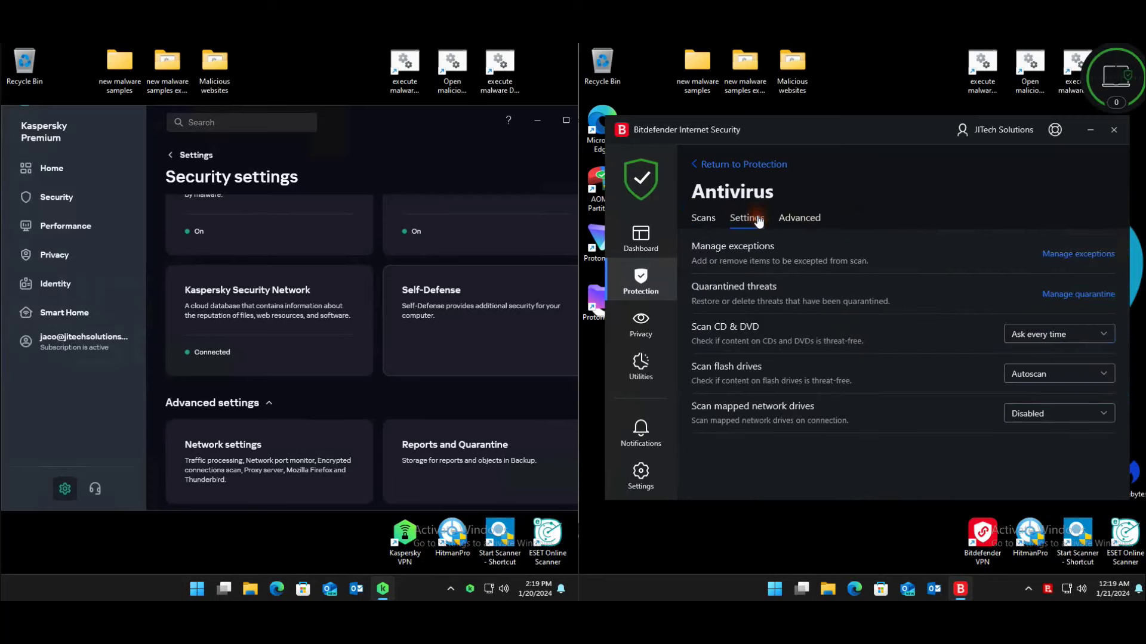
- Reset Bitdefender's advanced Antivirus settings to default and look over the resulting options
click(799, 218)
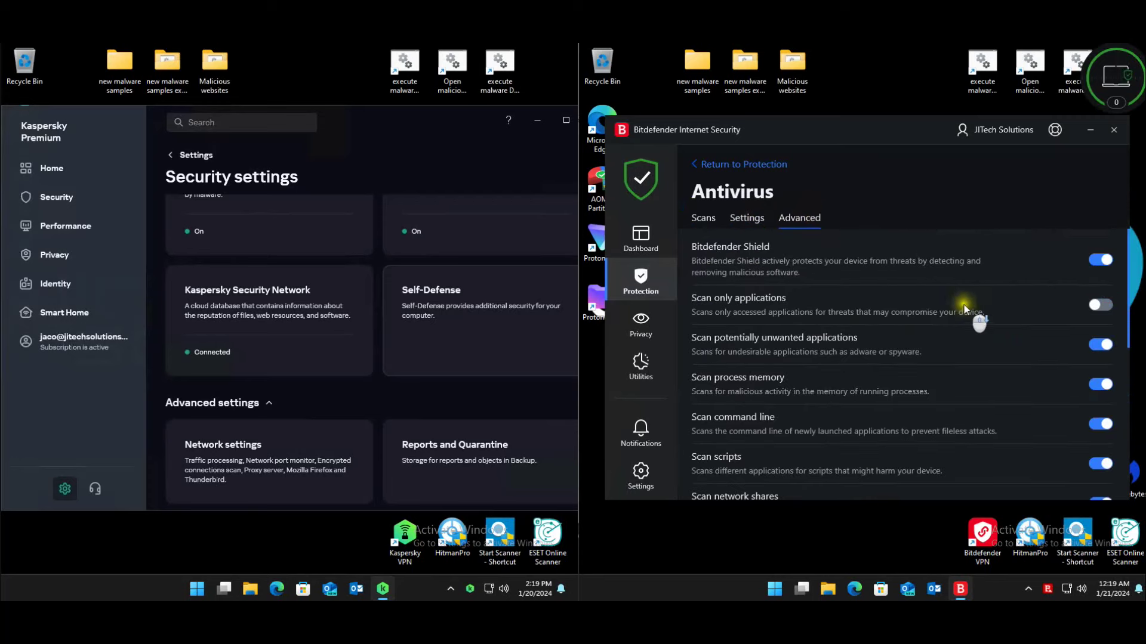
scroll(965, 309, down, 10)
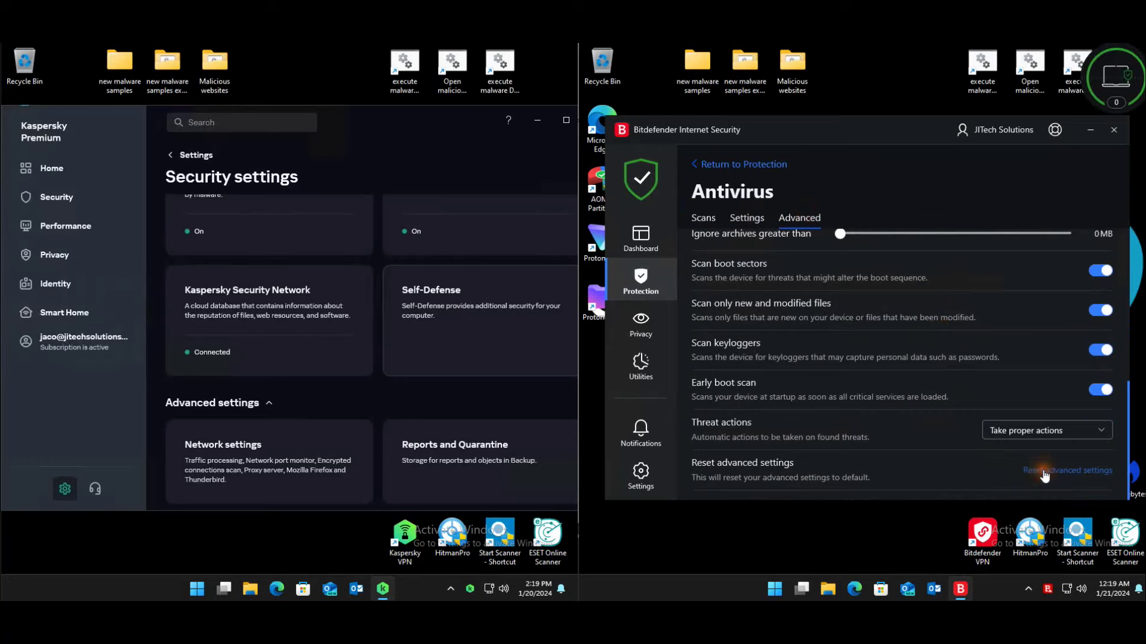
click(1044, 471)
click(838, 414)
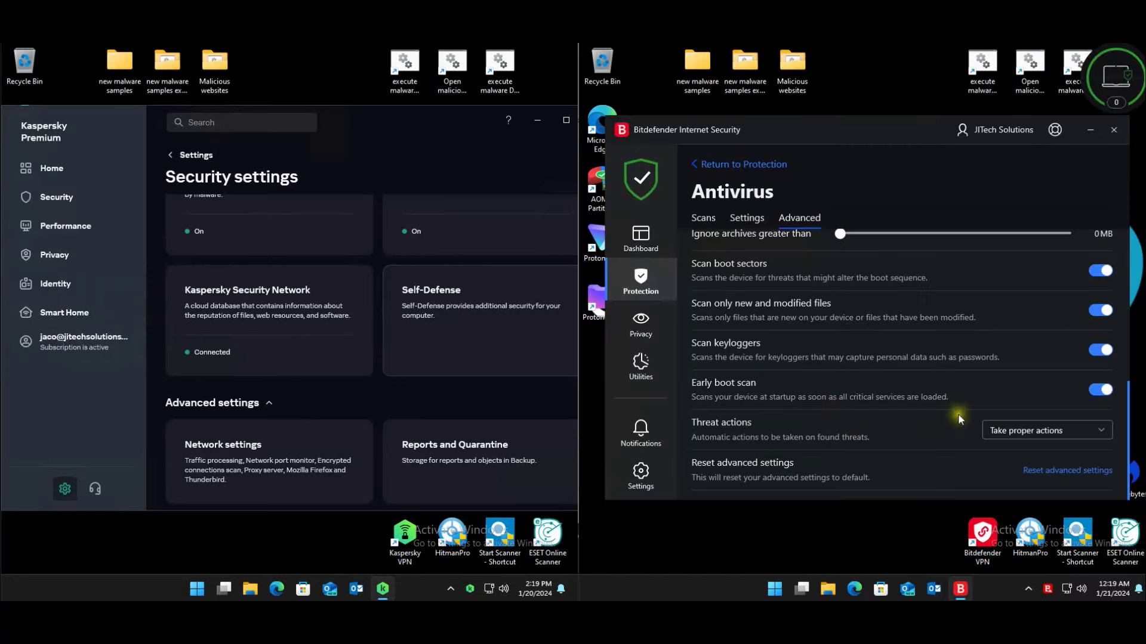
scroll(946, 435, up, 10)
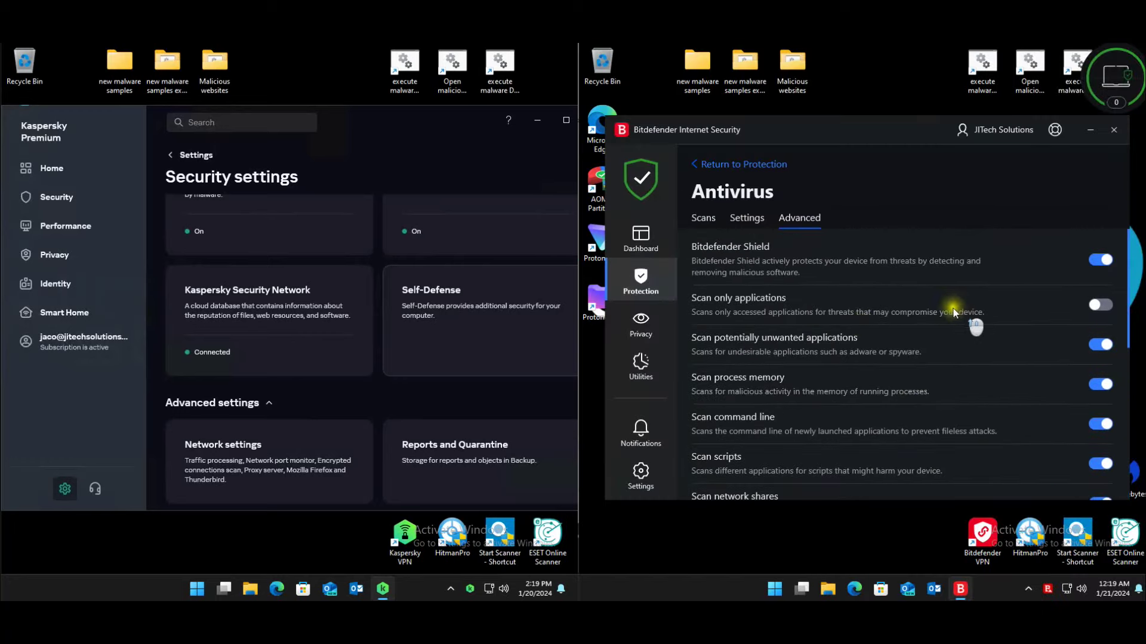
- Review Bitdefender's Online Threat Prevention settings for web, network and local email protection
click(709, 171)
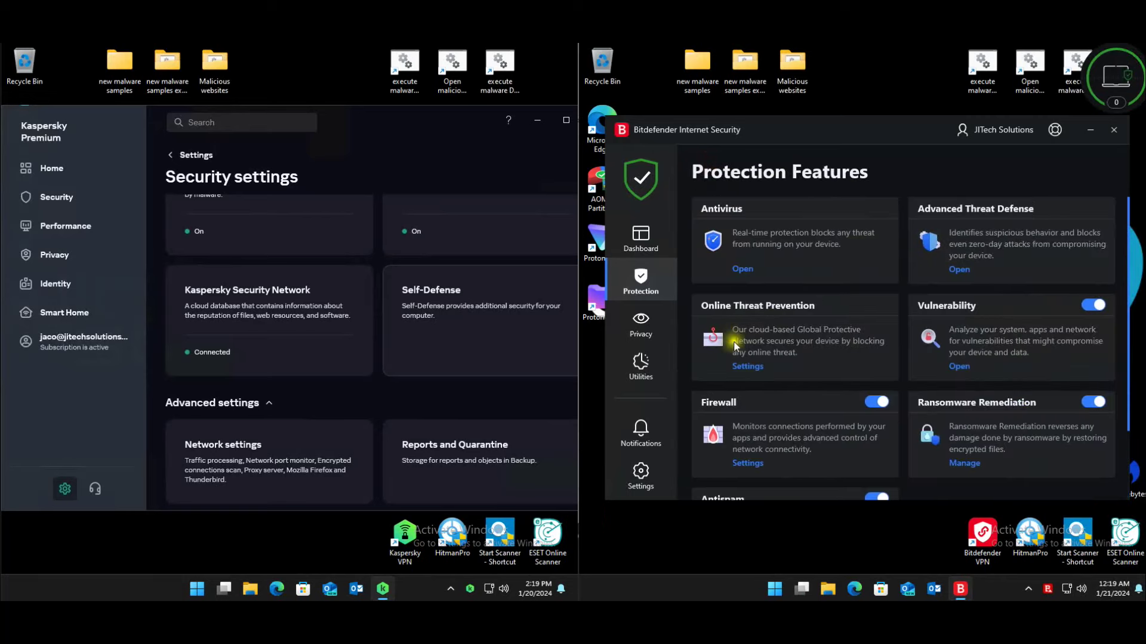
click(804, 337)
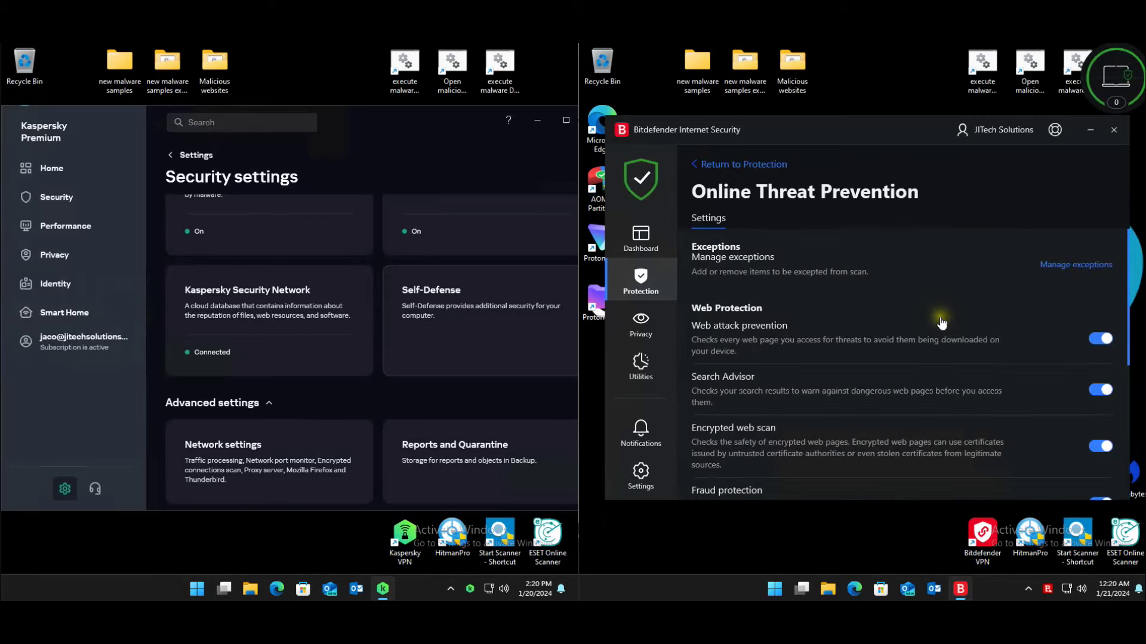
scroll(988, 314, down, 4)
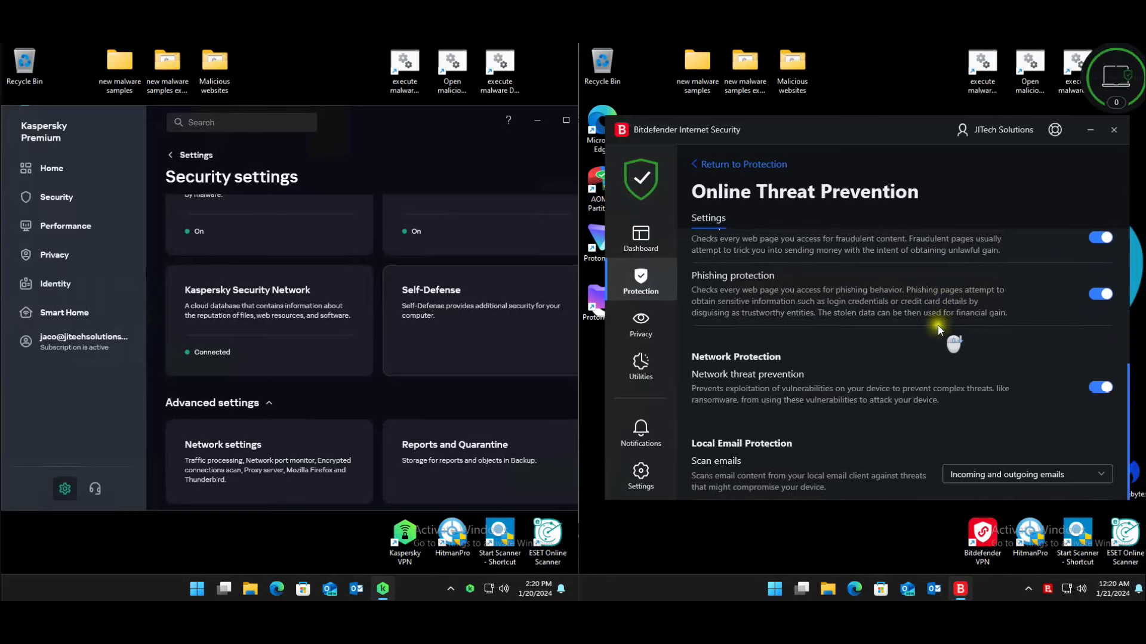
scroll(937, 324, up, 1)
scroll(887, 360, up, 3)
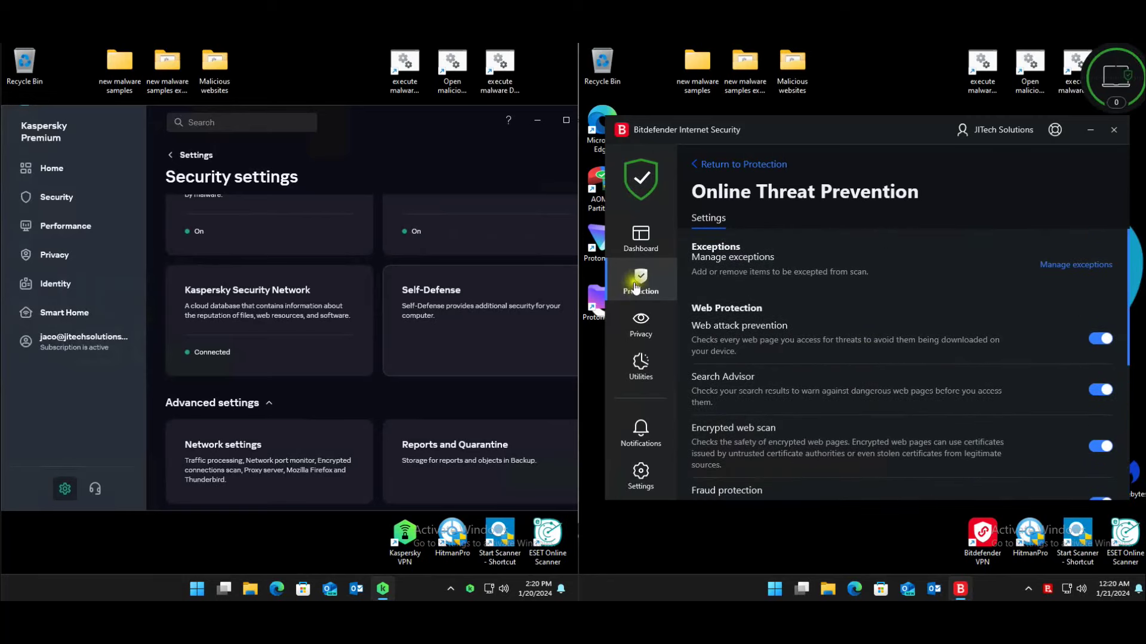
click(740, 164)
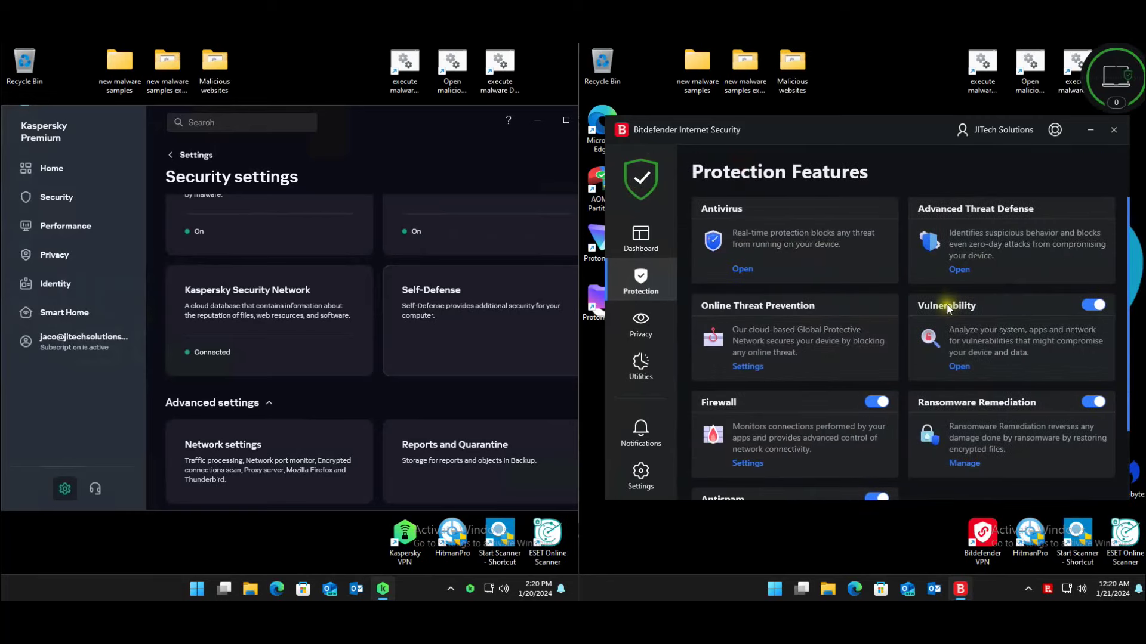
- Check the Vulnerability feature's scan page and its settings, then return to the protection features
click(959, 366)
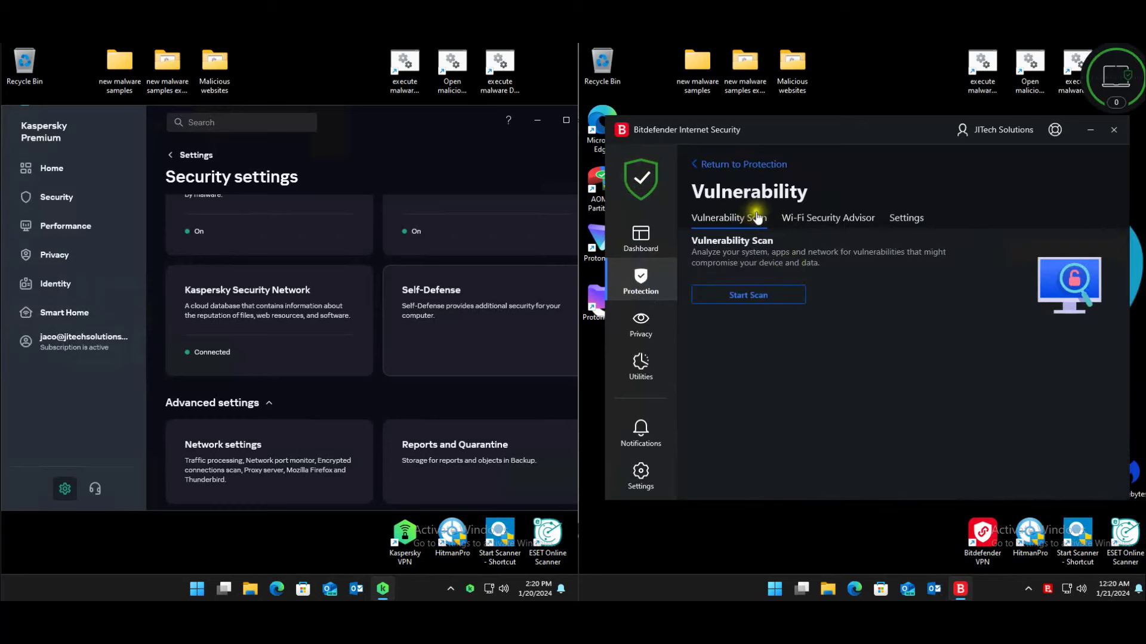
click(913, 221)
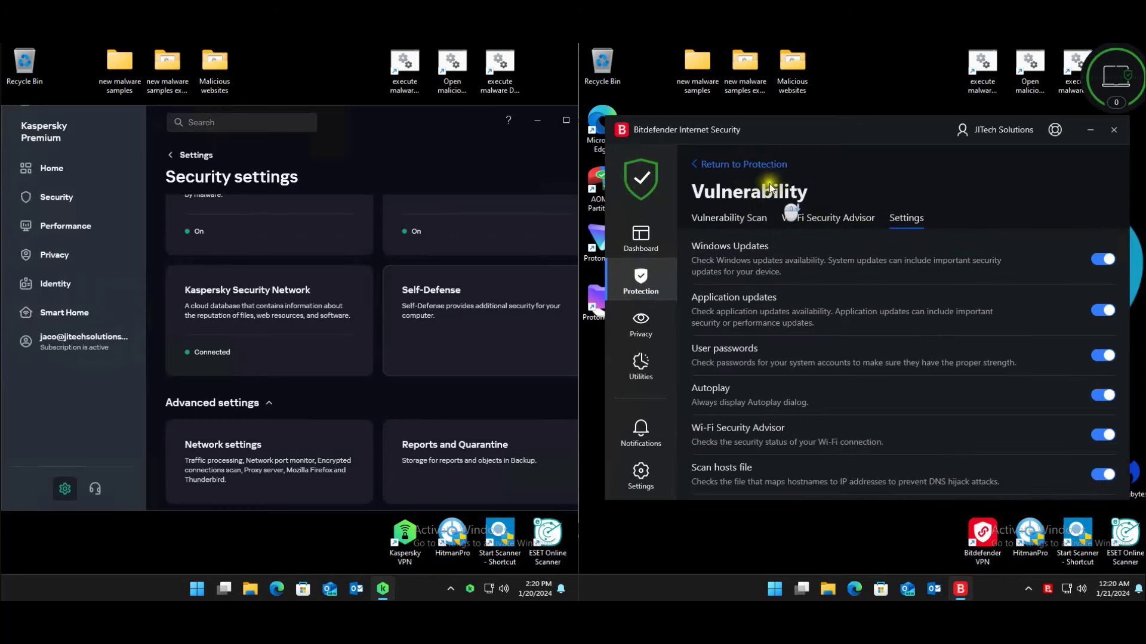
click(766, 166)
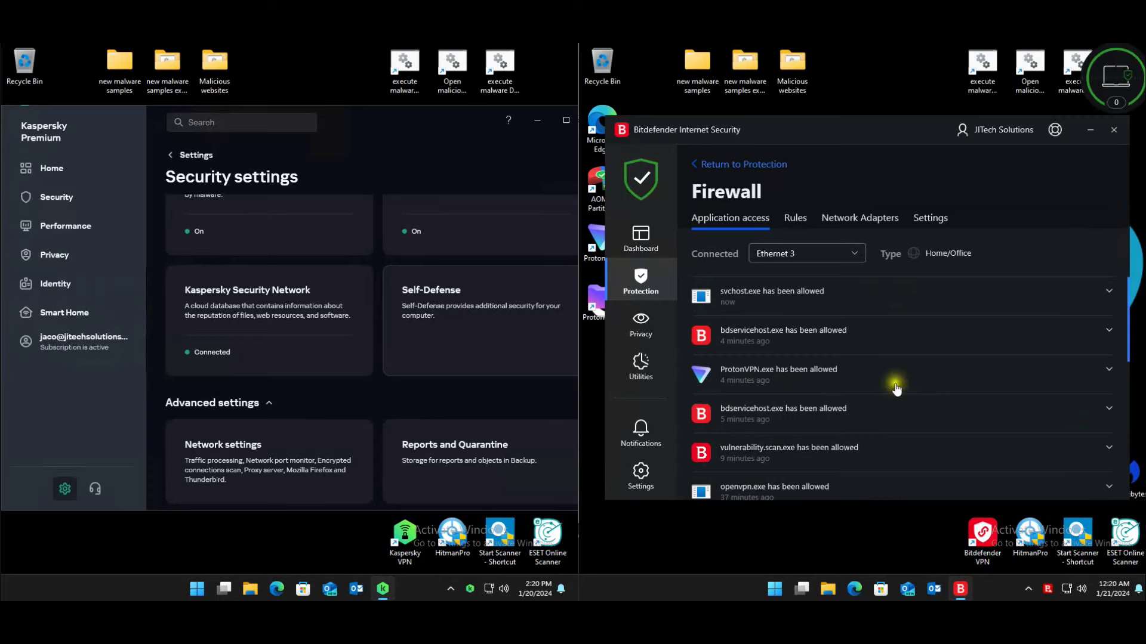
- Review the Firewall's application access list, rules, network adapters and settings
scroll(897, 389, down, 5)
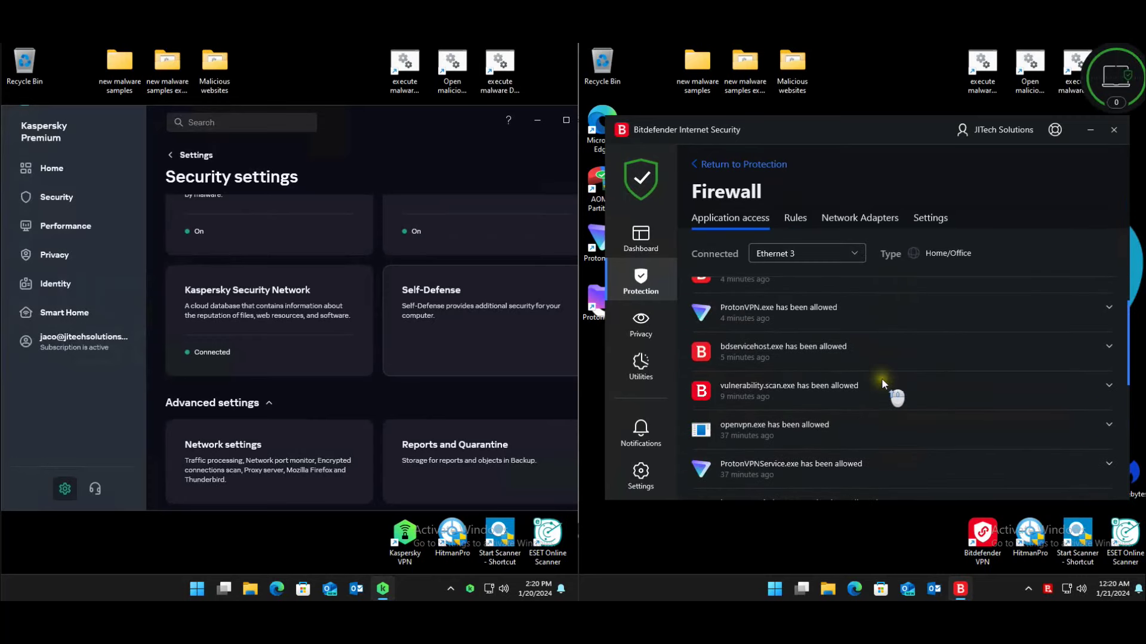
click(796, 218)
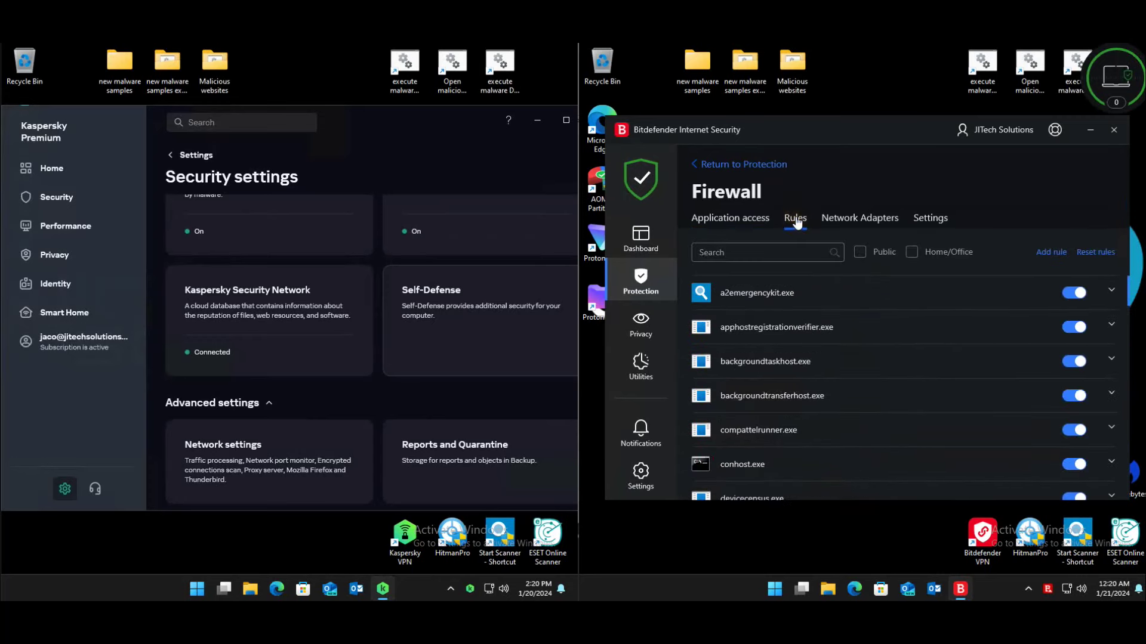
click(865, 218)
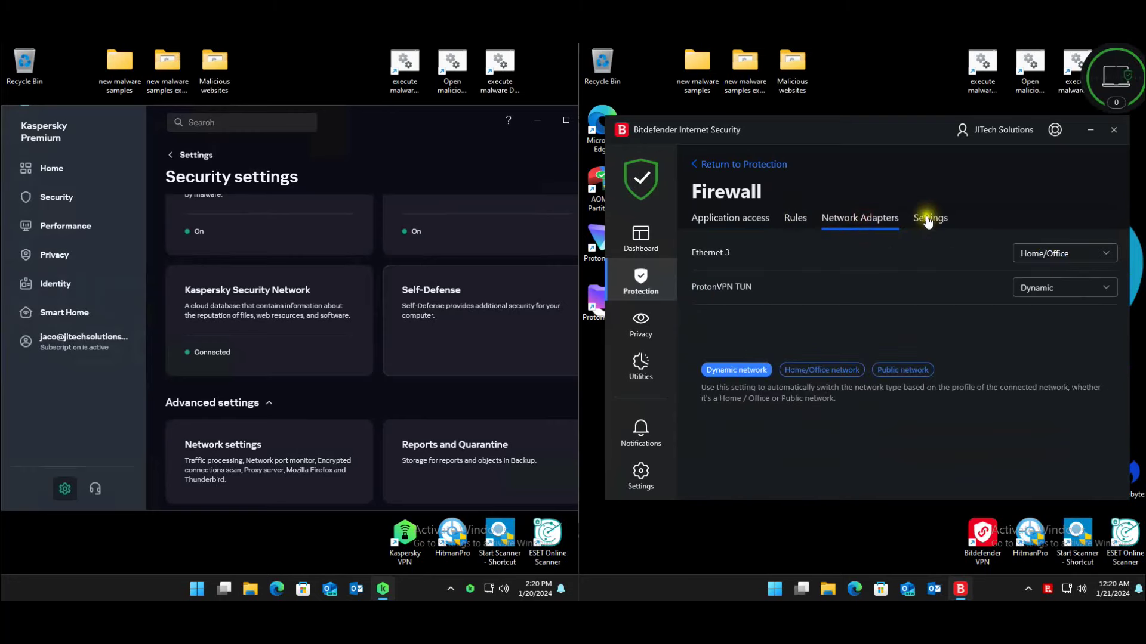
click(928, 220)
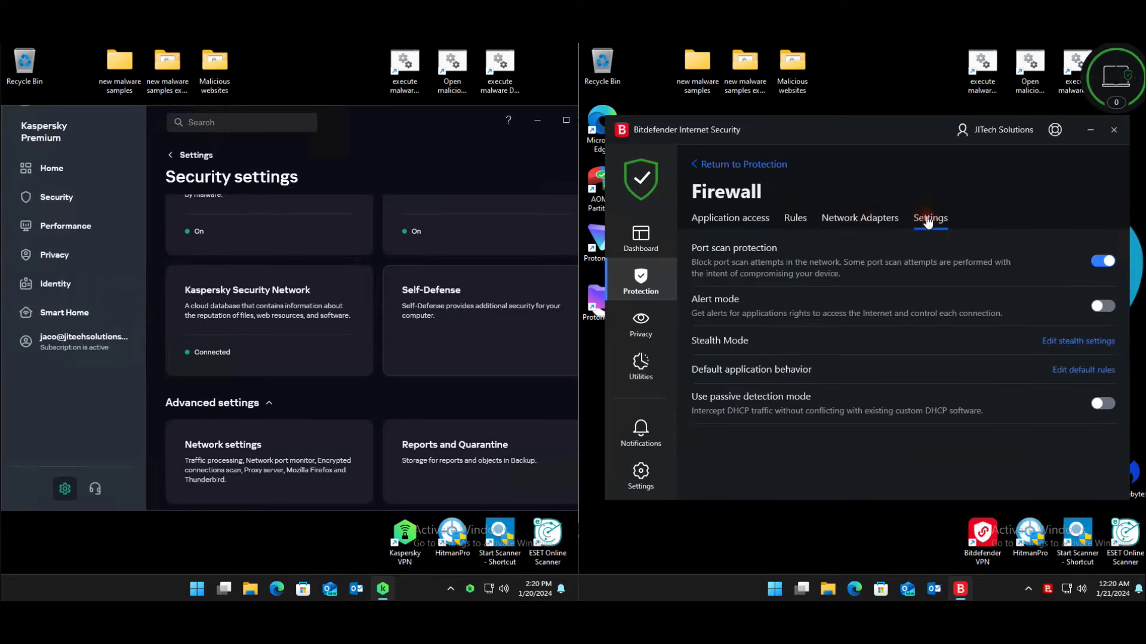
click(705, 163)
- Check the Ransomware Remediation settings and look over the remaining protection features
click(963, 464)
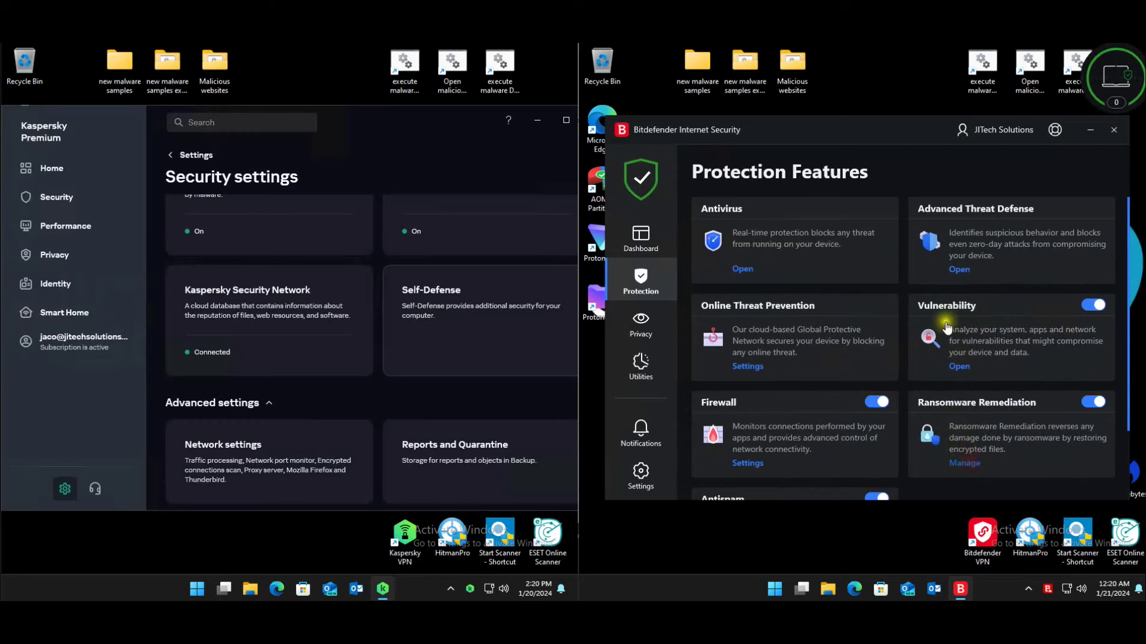
click(776, 220)
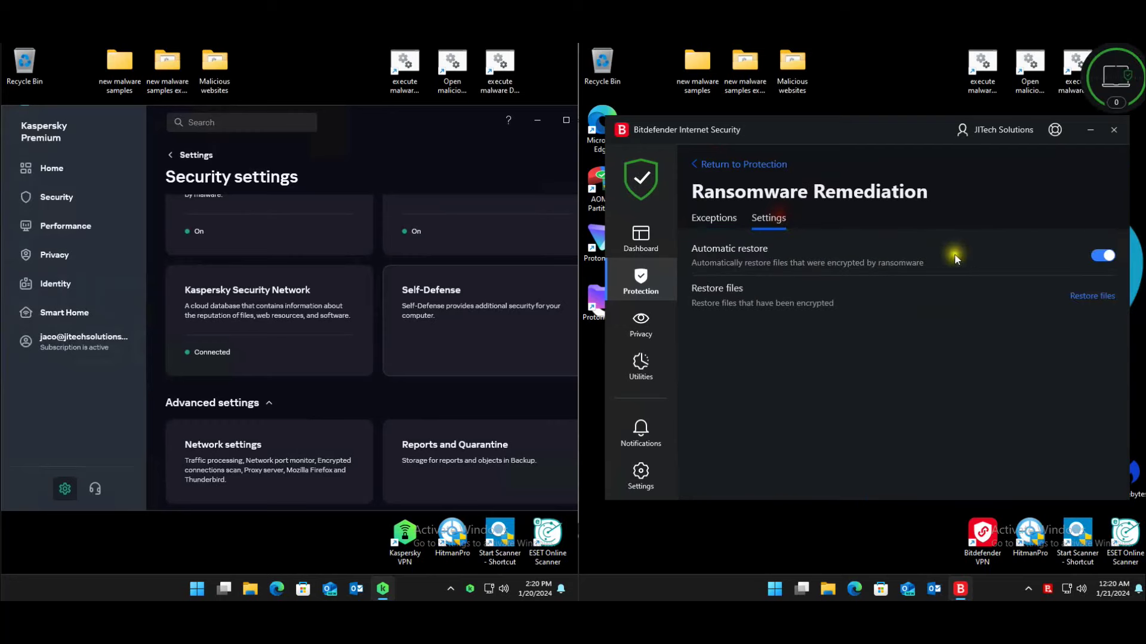
click(743, 164)
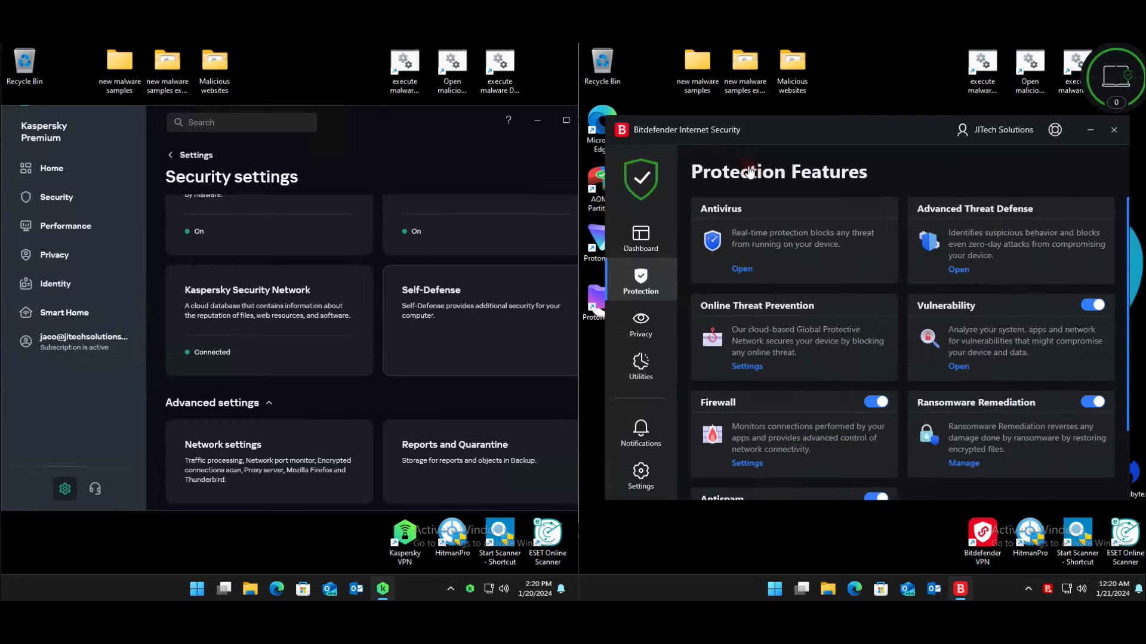
scroll(776, 394, down, 2)
scroll(788, 394, up, 2)
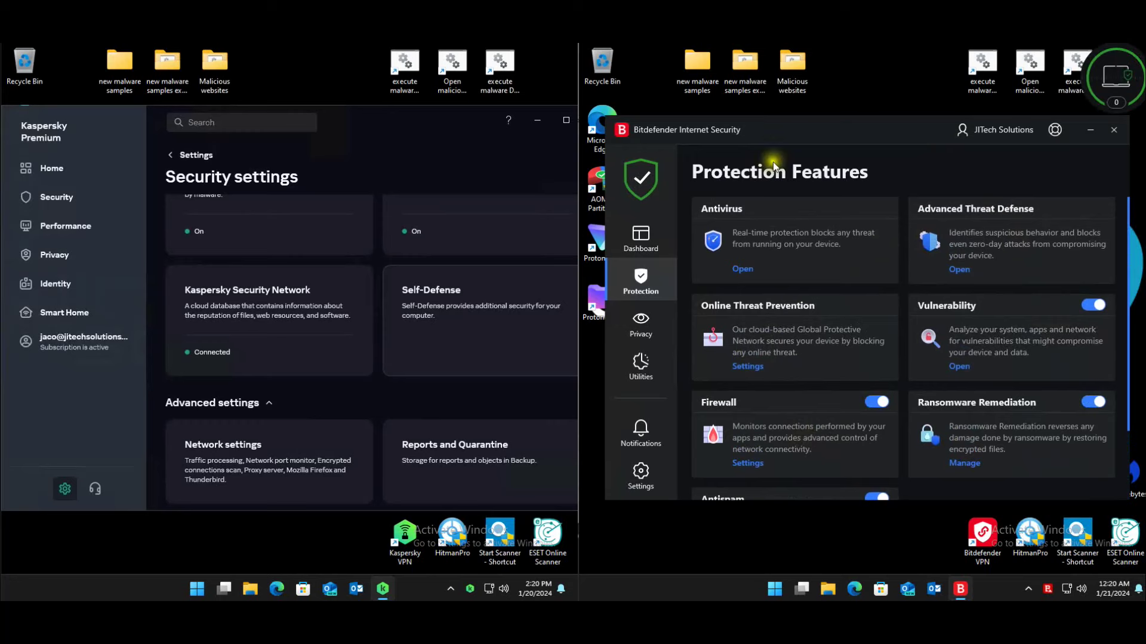
click(742, 270)
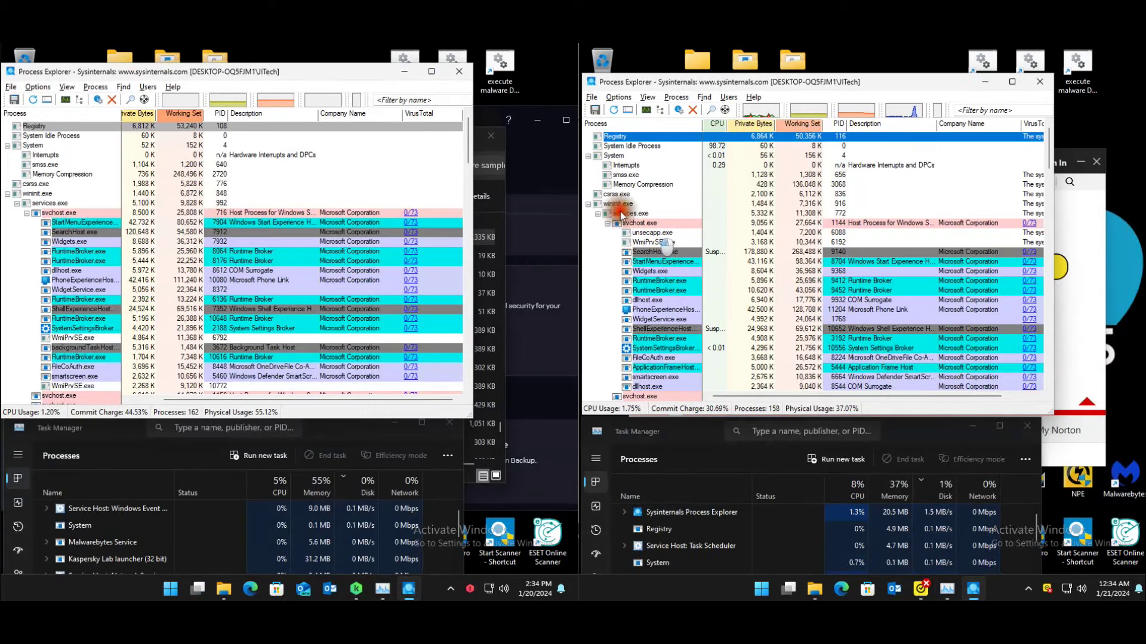
- Show the extracted malware samples folder on both machines, selecting all files on the Norton machine and repositioning both folder windows
click(504, 190)
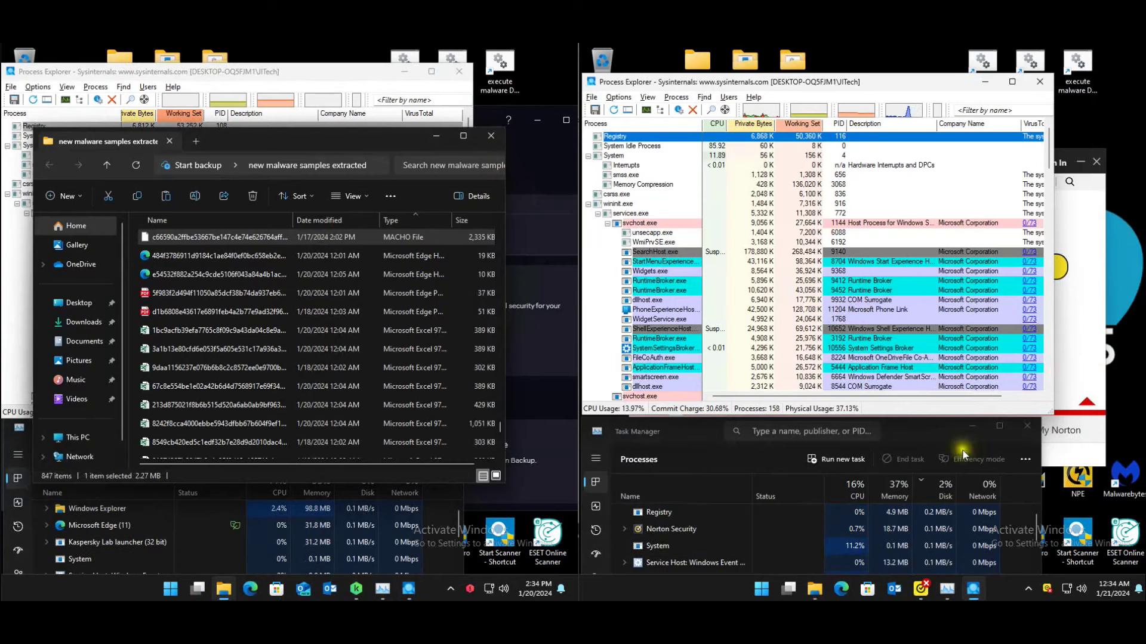
click(824, 588)
key(ctrl+a)
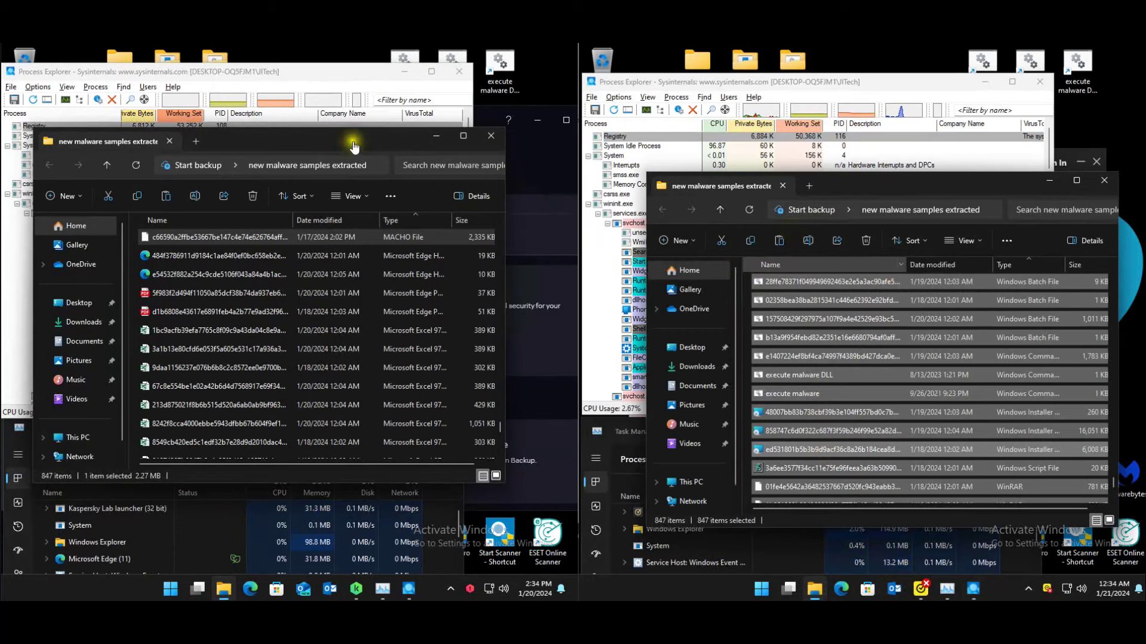
drag(334, 140, 334, 165)
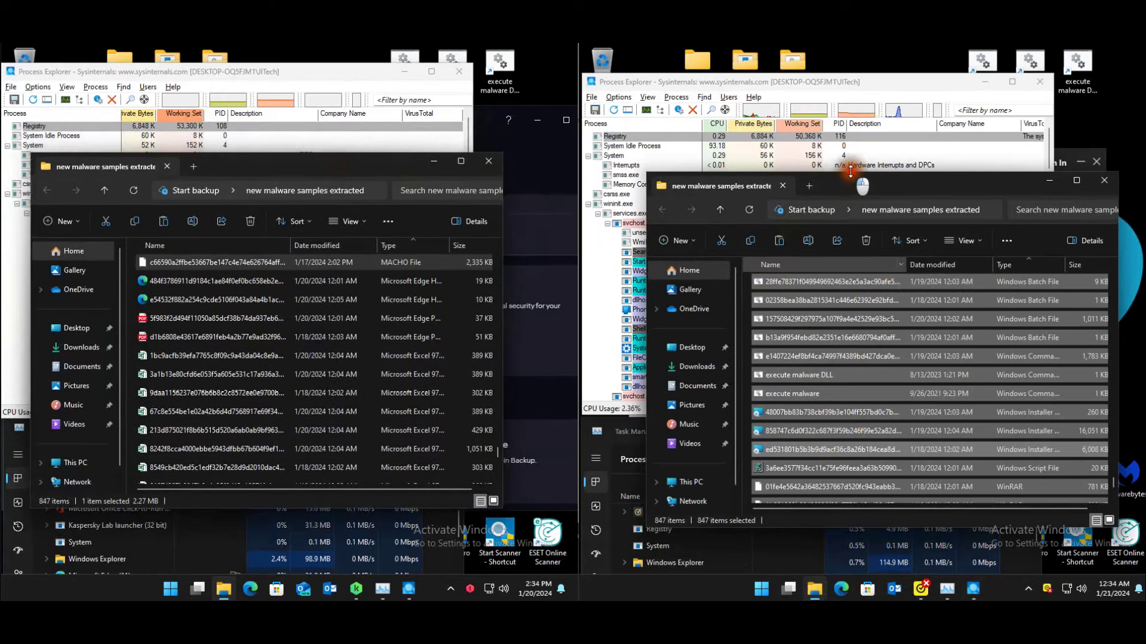
drag(865, 181, 850, 168)
- Browse the Norton machine's malware samples up to the application files and put both sample folder windows away
click(1058, 303)
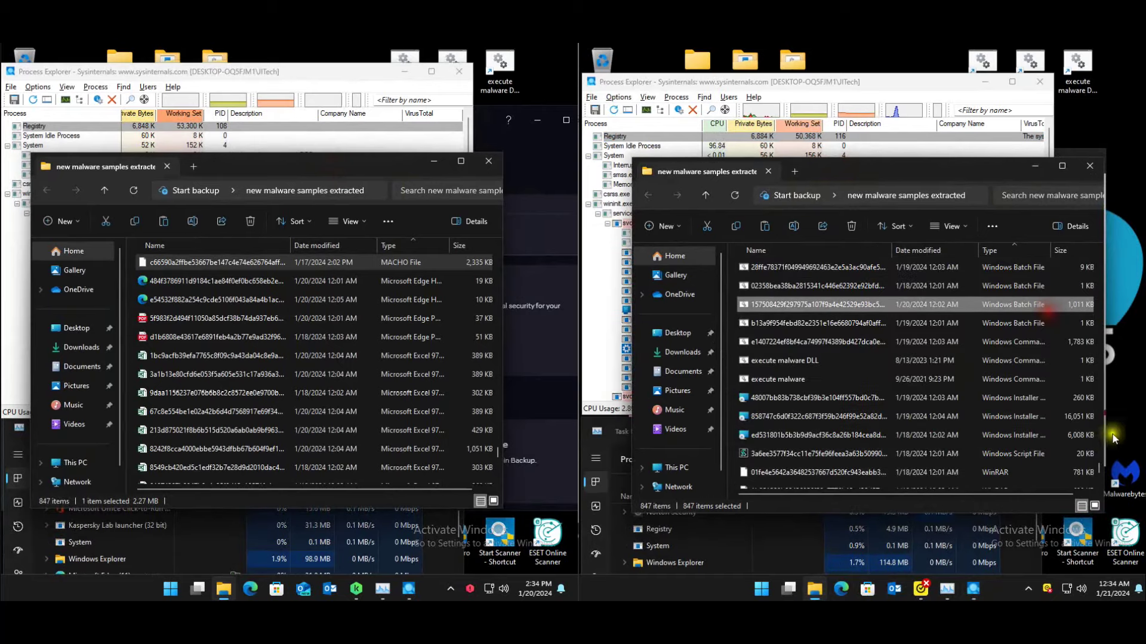
scroll(1100, 472, up, 5)
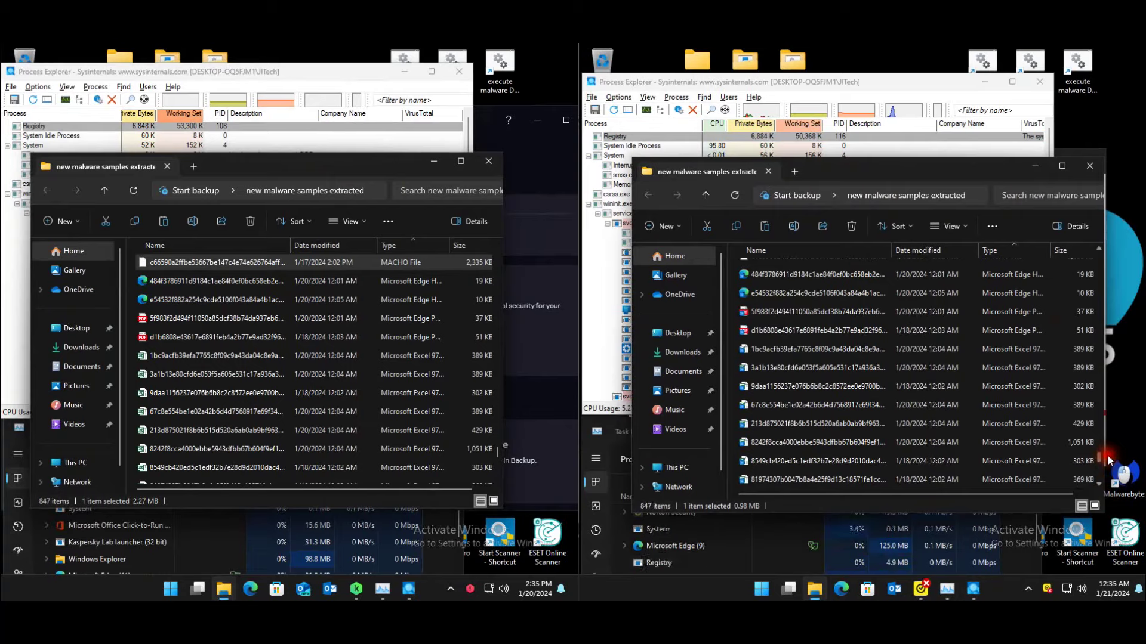
scroll(1111, 441, up, 10)
drag(1111, 442, 1101, 256)
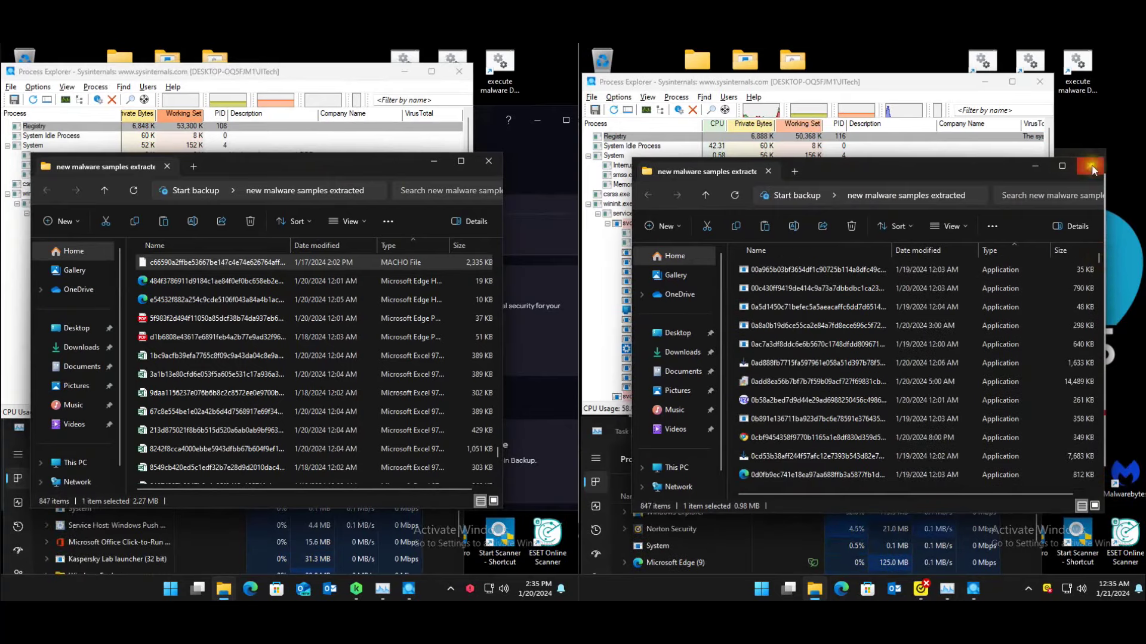
click(1036, 166)
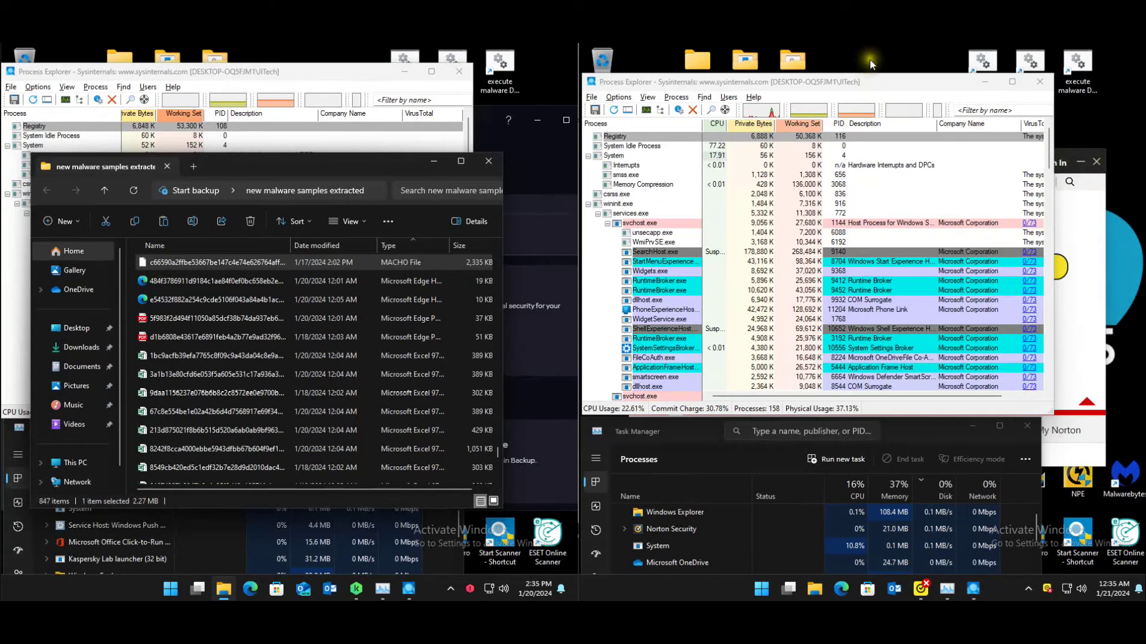
click(488, 161)
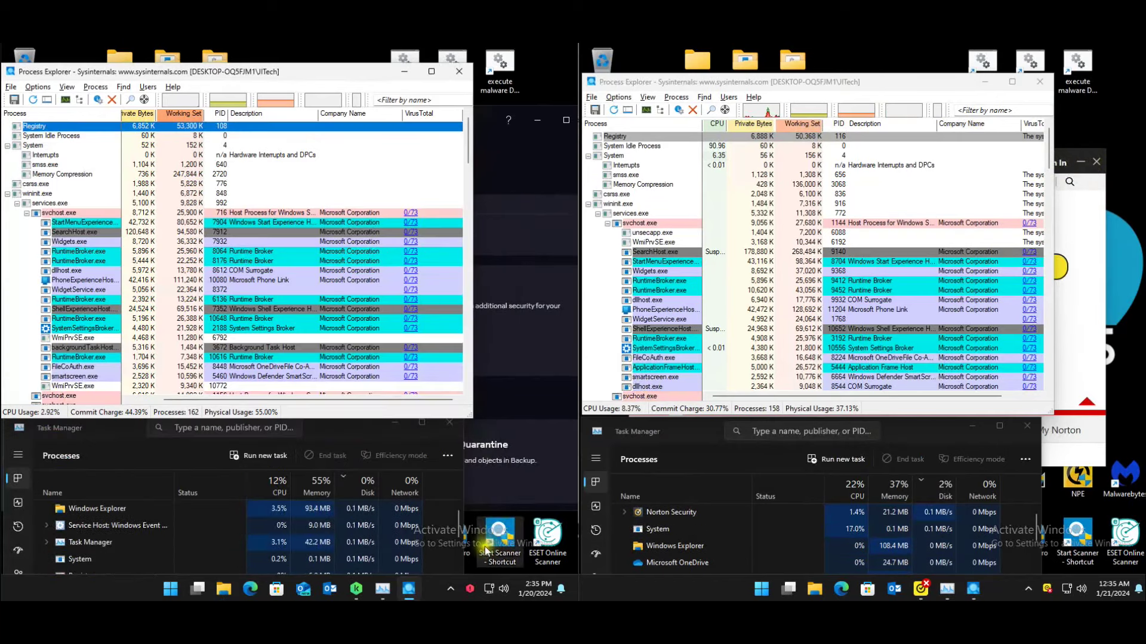
- Update Kaspersky's anti-virus databases from its Security page and run LiveUpdate in Norton
right_click(470, 589)
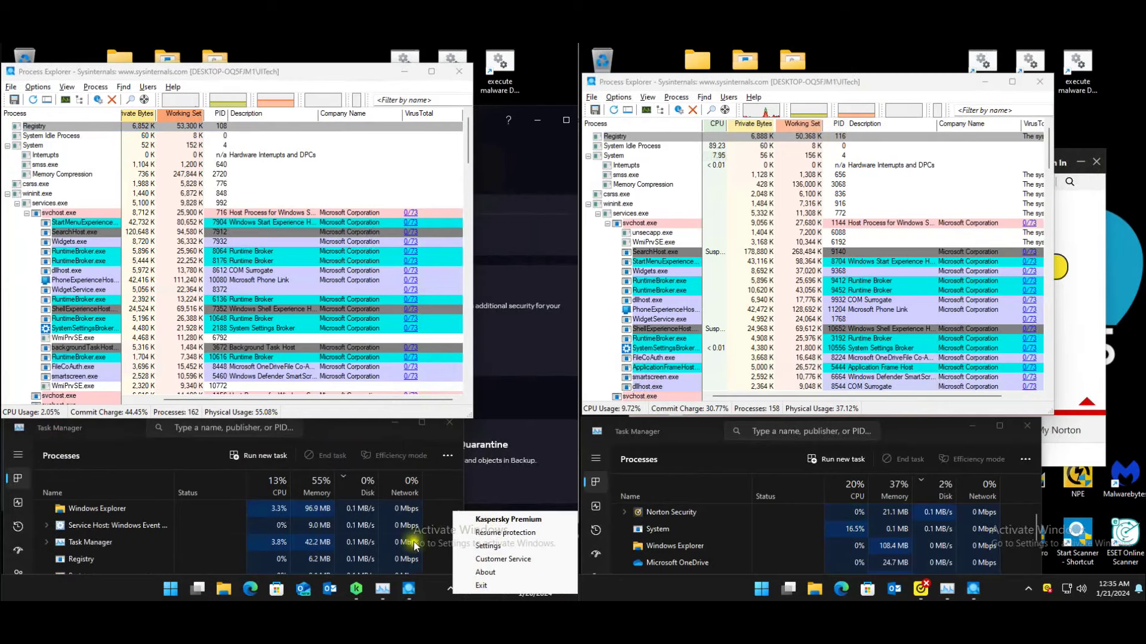
click(488, 546)
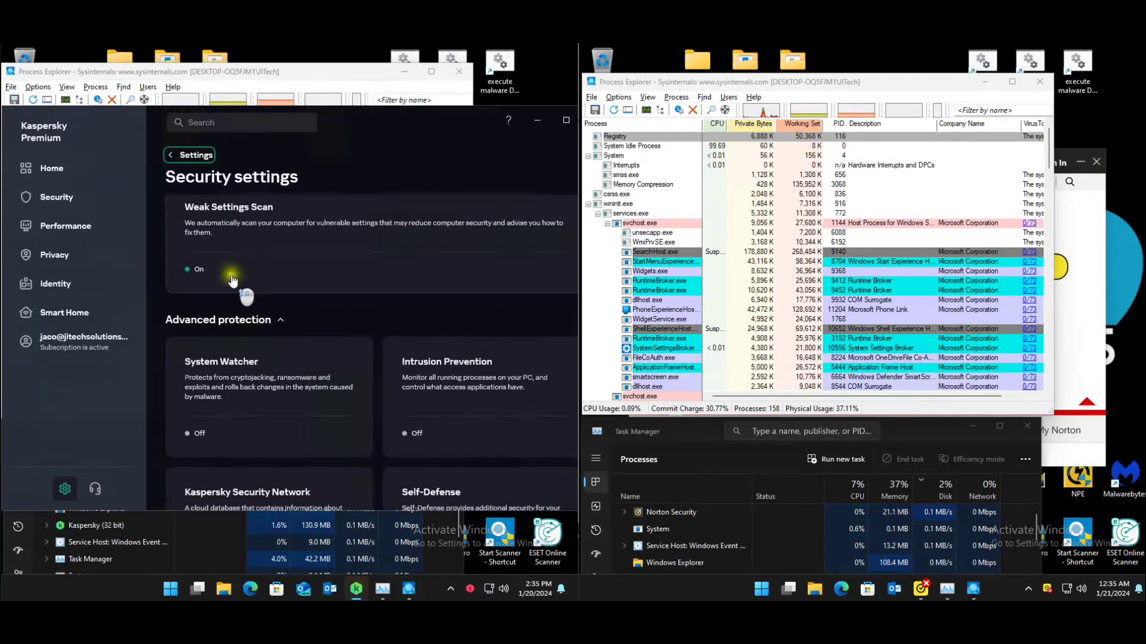
click(54, 199)
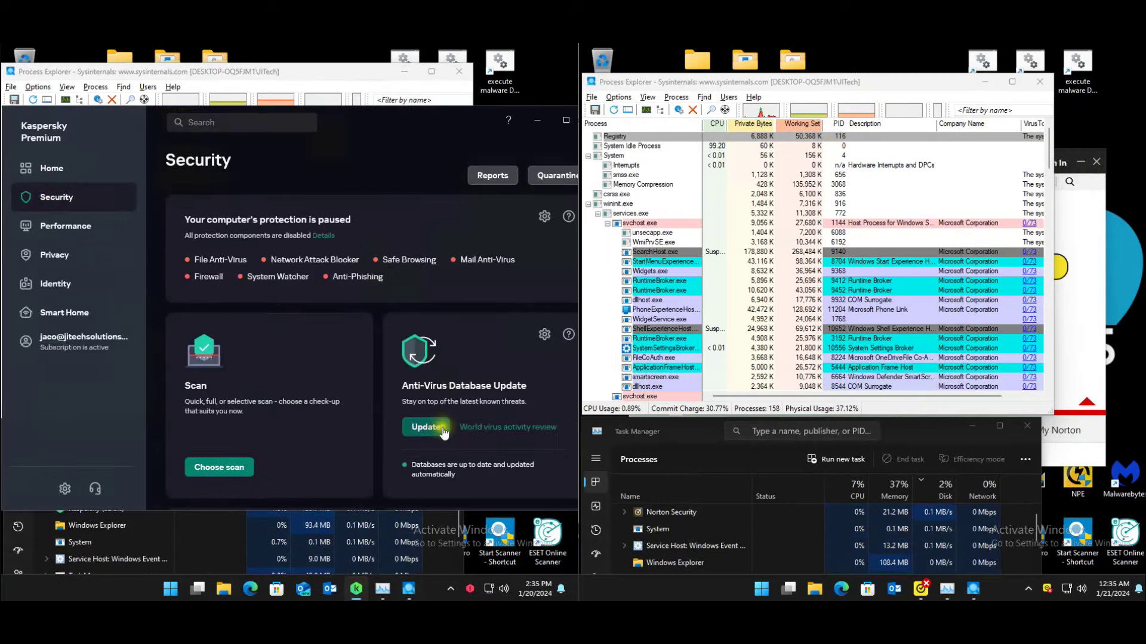
click(424, 426)
right_click(1048, 589)
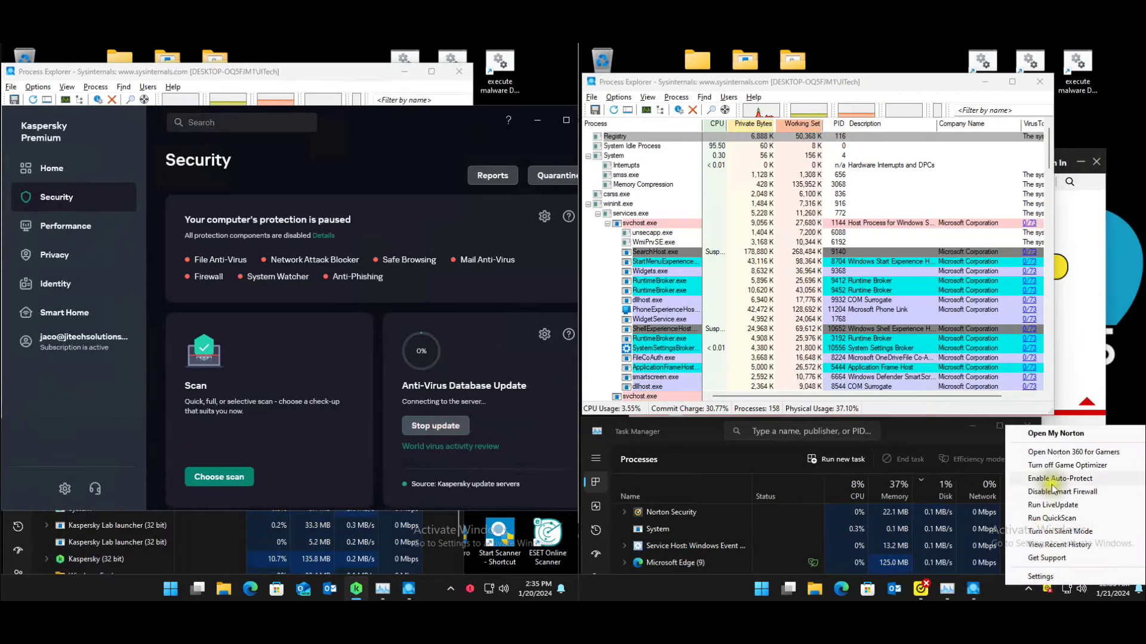
click(1054, 505)
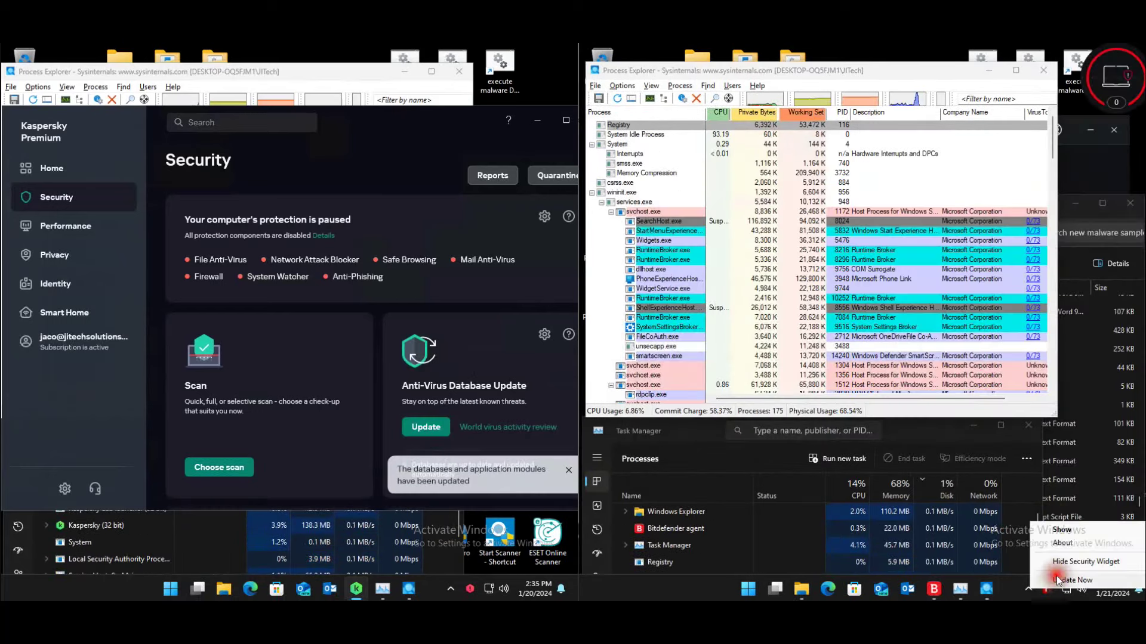
- Run Kaspersky's Anti-Virus Database Update again and close the completed Bitdefender update
click(450, 589)
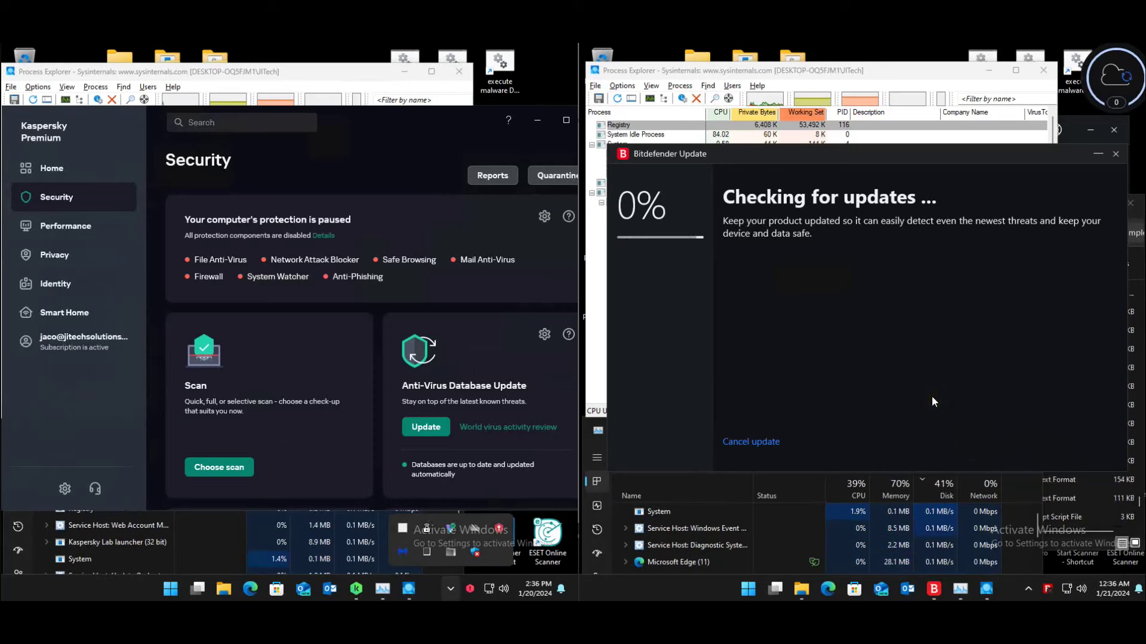
click(426, 427)
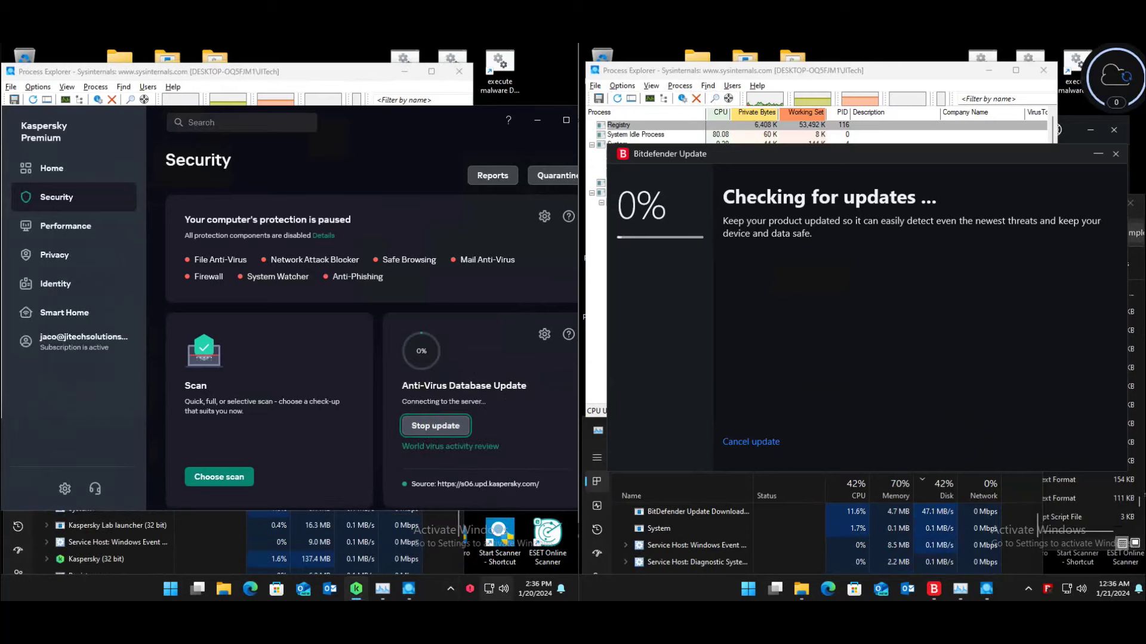
mouse_move(250, 589)
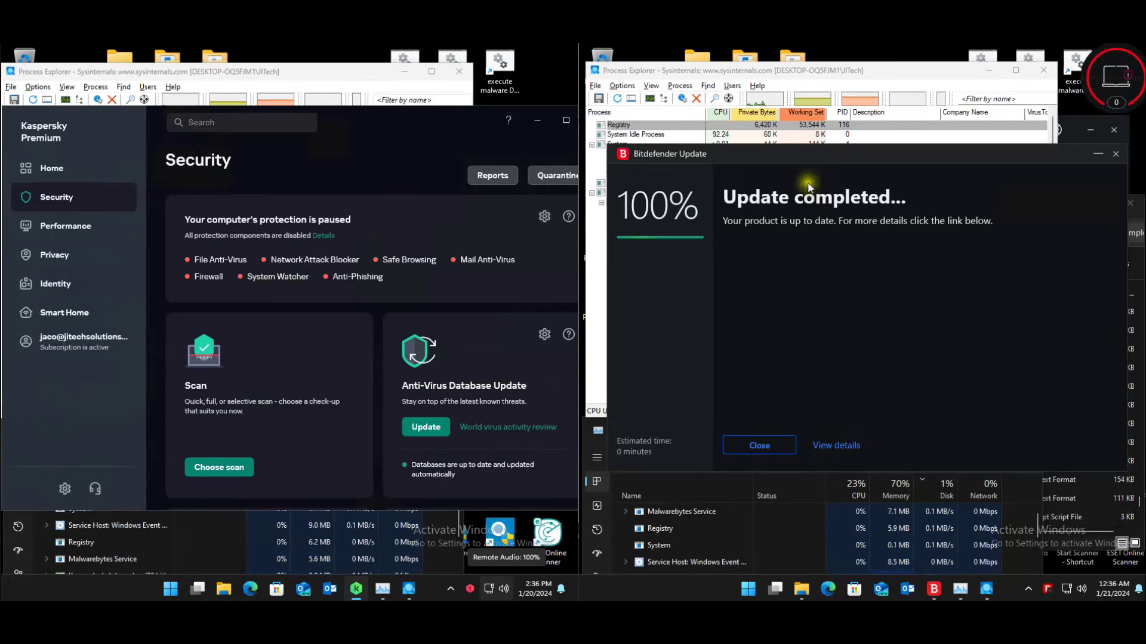
click(769, 445)
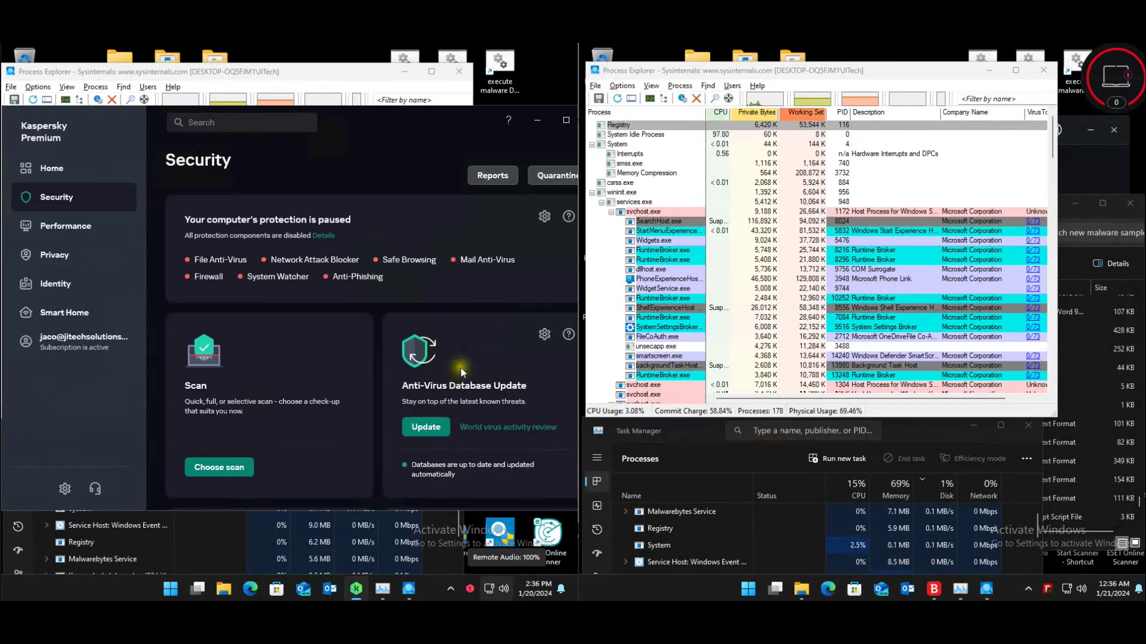
- Resume Kaspersky's protection and turn on Bitdefender Shield in the Advanced antivirus settings
right_click(469, 589)
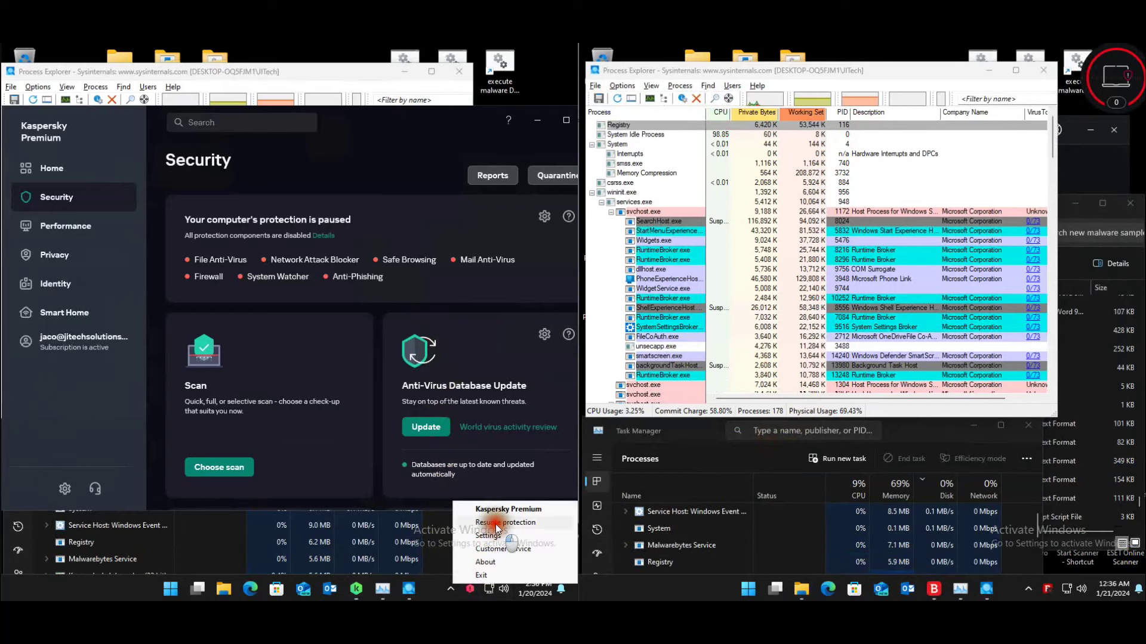
click(495, 523)
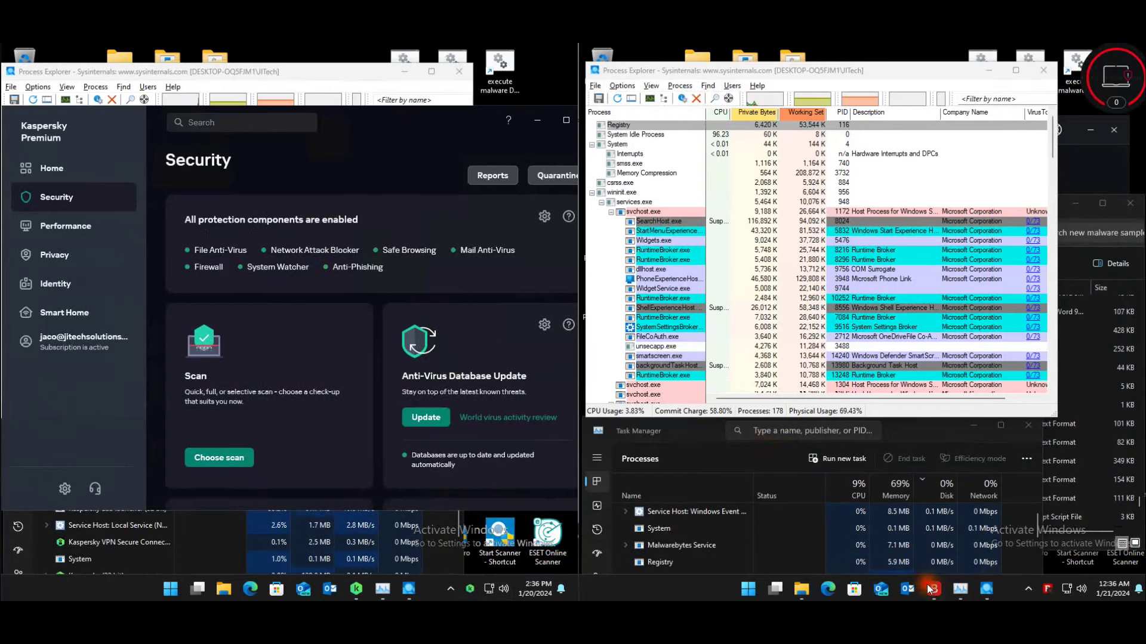
click(934, 589)
click(1101, 261)
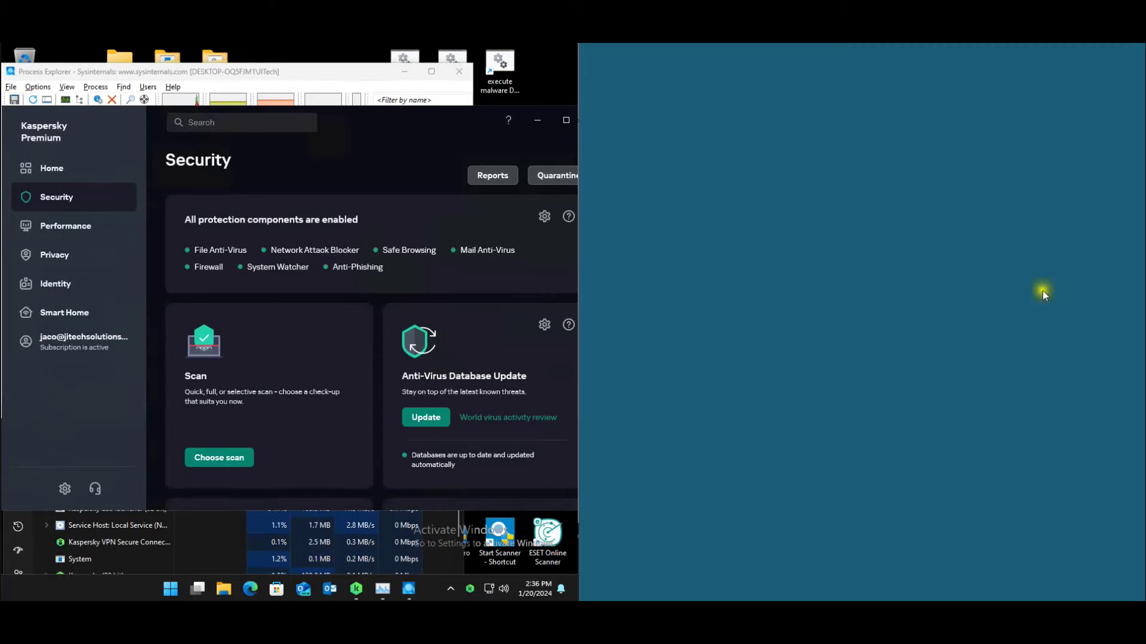
click(788, 414)
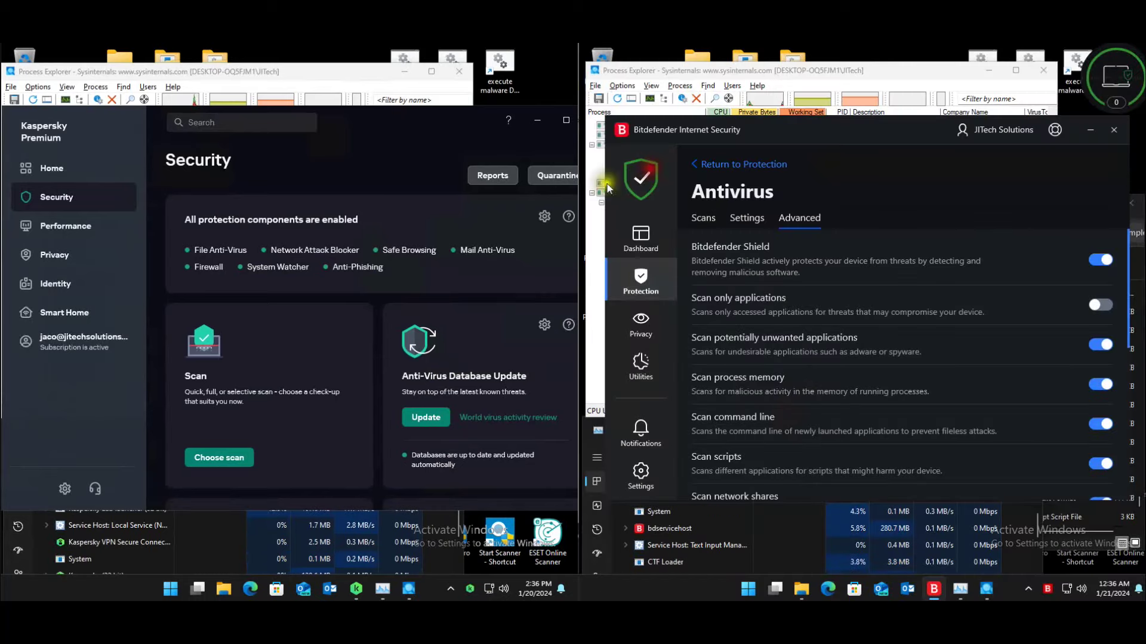
- Check the Kaspersky Home page and Bitdefender Dashboard for protection status and close both antivirus windows
click(109, 172)
click(640, 239)
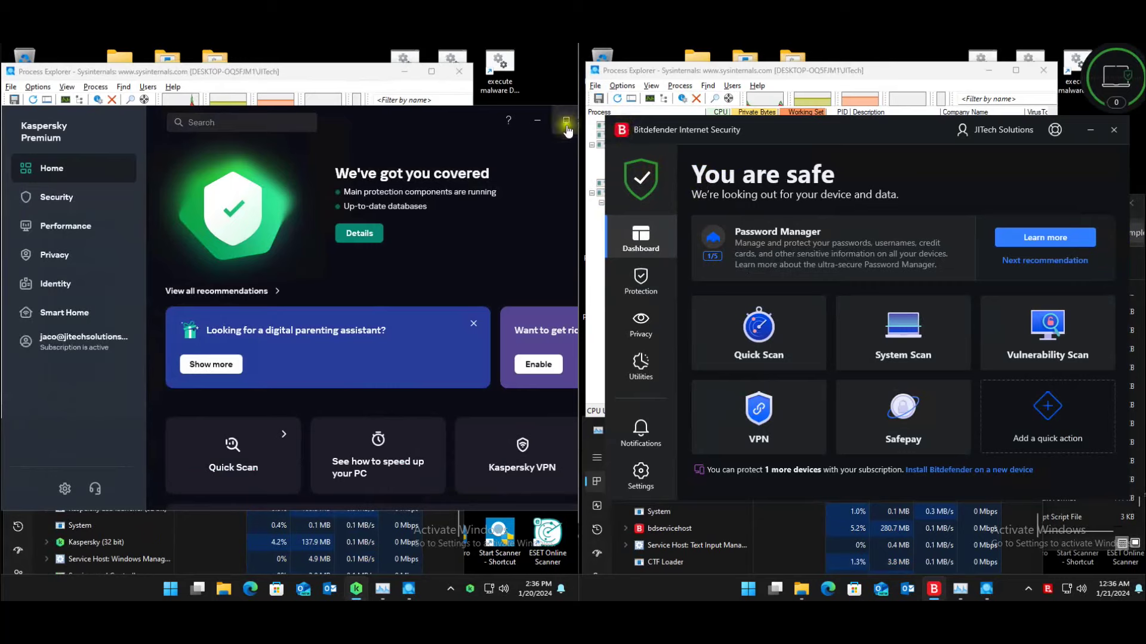
drag(471, 120, 429, 118)
click(548, 118)
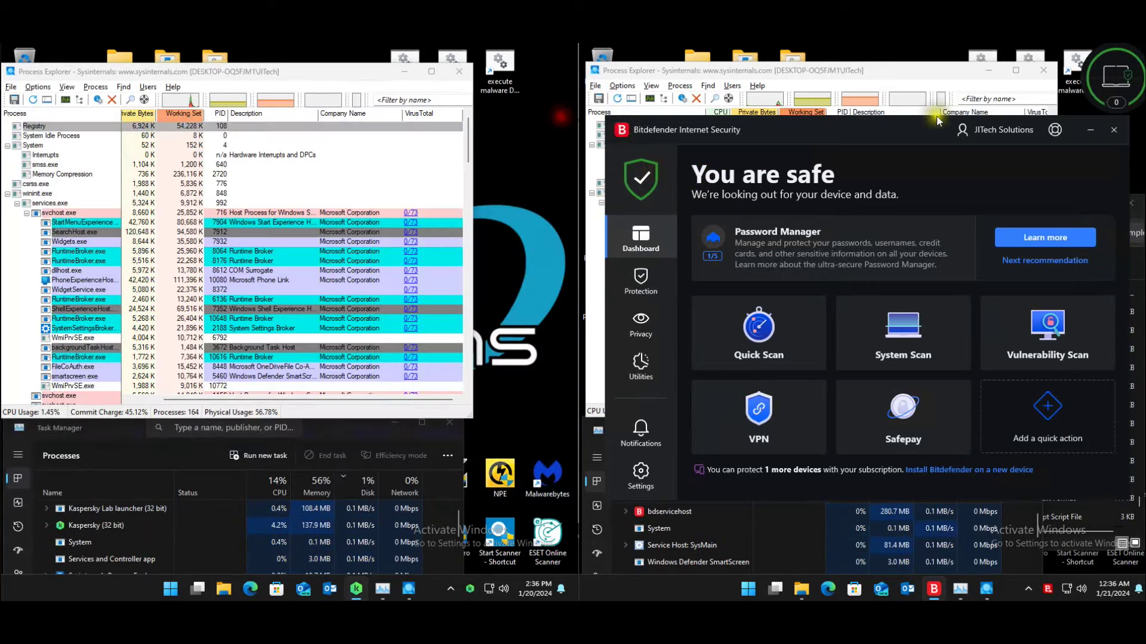
click(1113, 129)
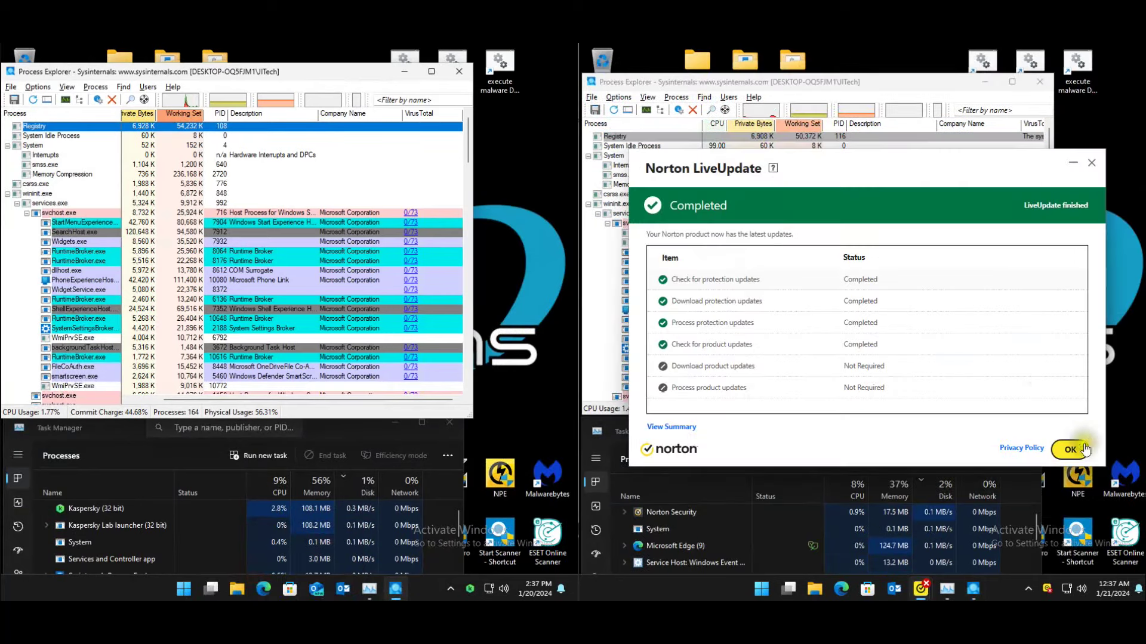
- Close the finished Norton LiveUpdate, enable Auto-Protect and expand Norton's Security options
click(1071, 449)
right_click(1047, 589)
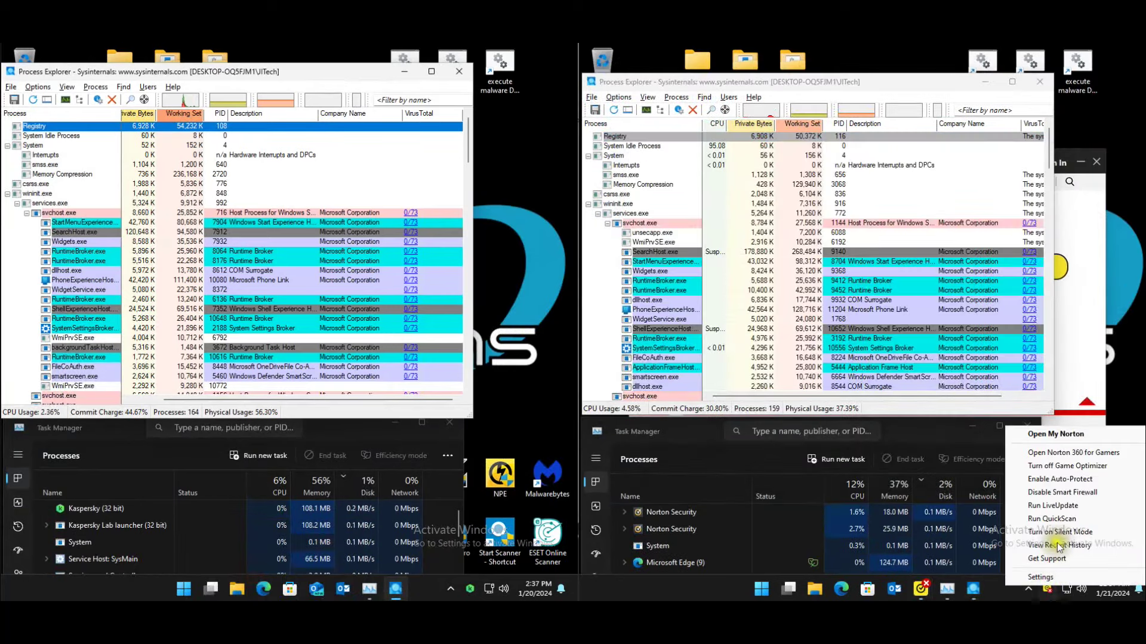
click(1048, 481)
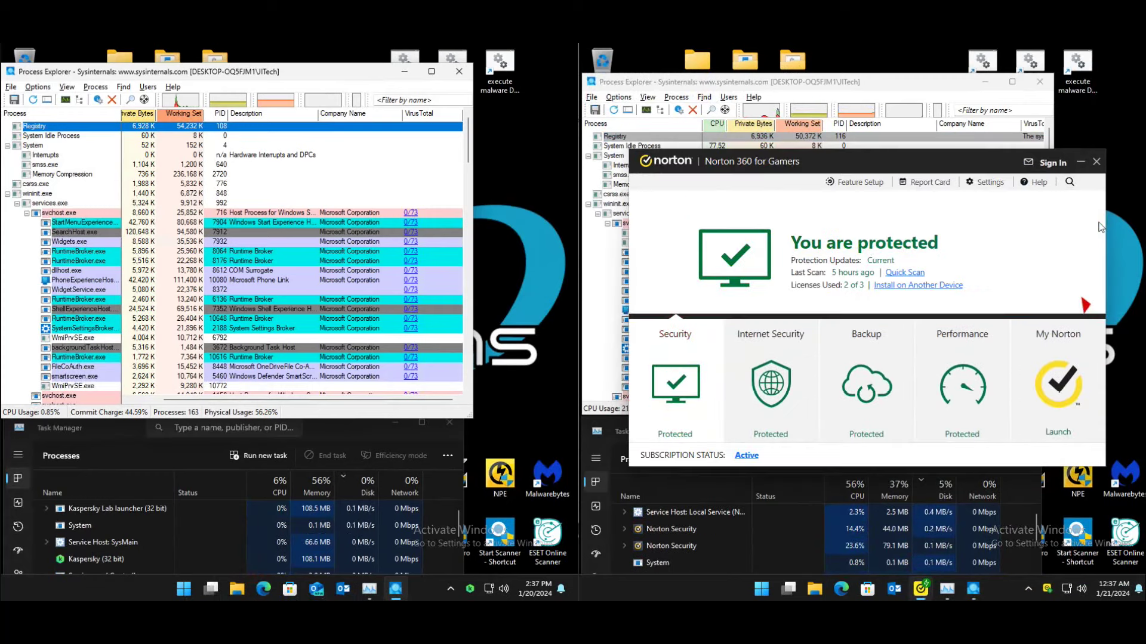
click(1087, 306)
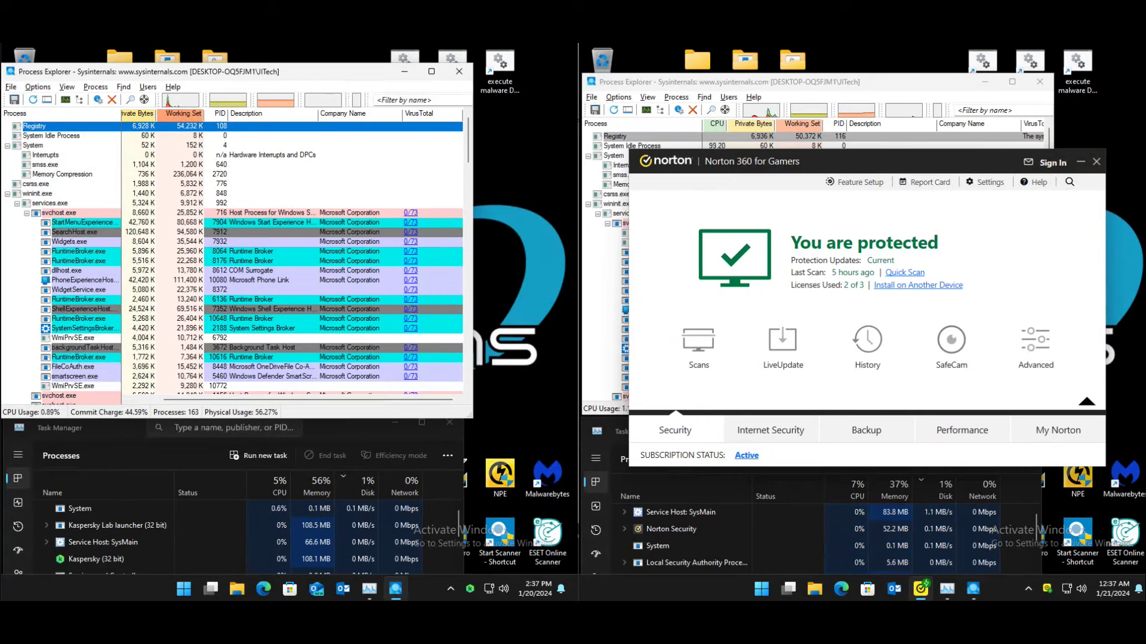
- Open Outlook on the test machines and close the Microsoft Office Activation Wizard on each
click(895, 590)
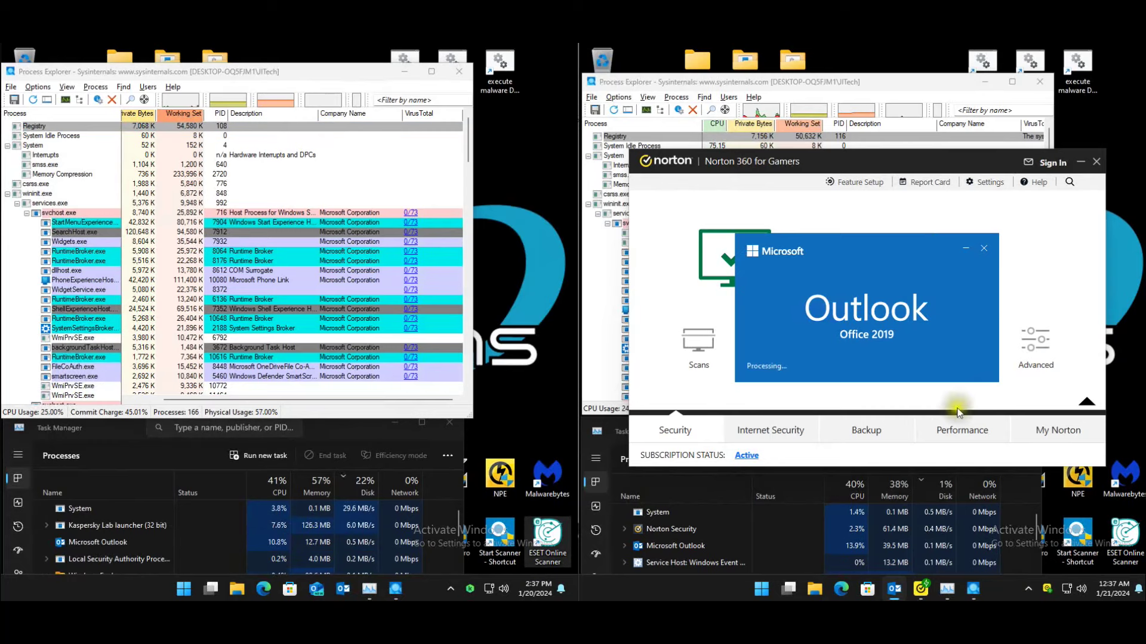
click(986, 431)
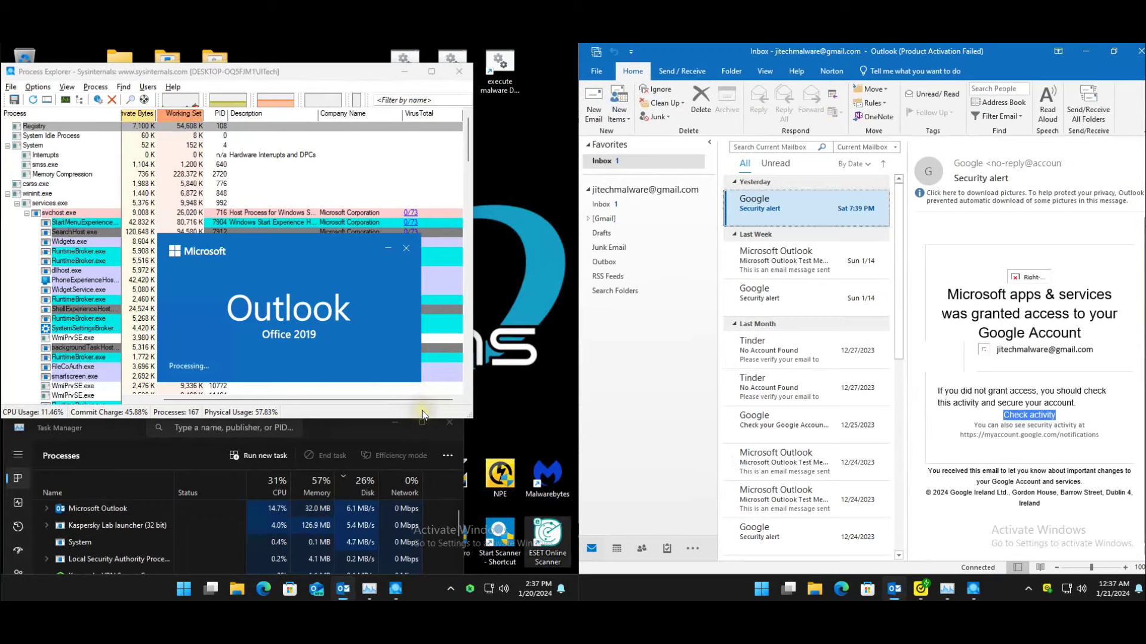
click(421, 435)
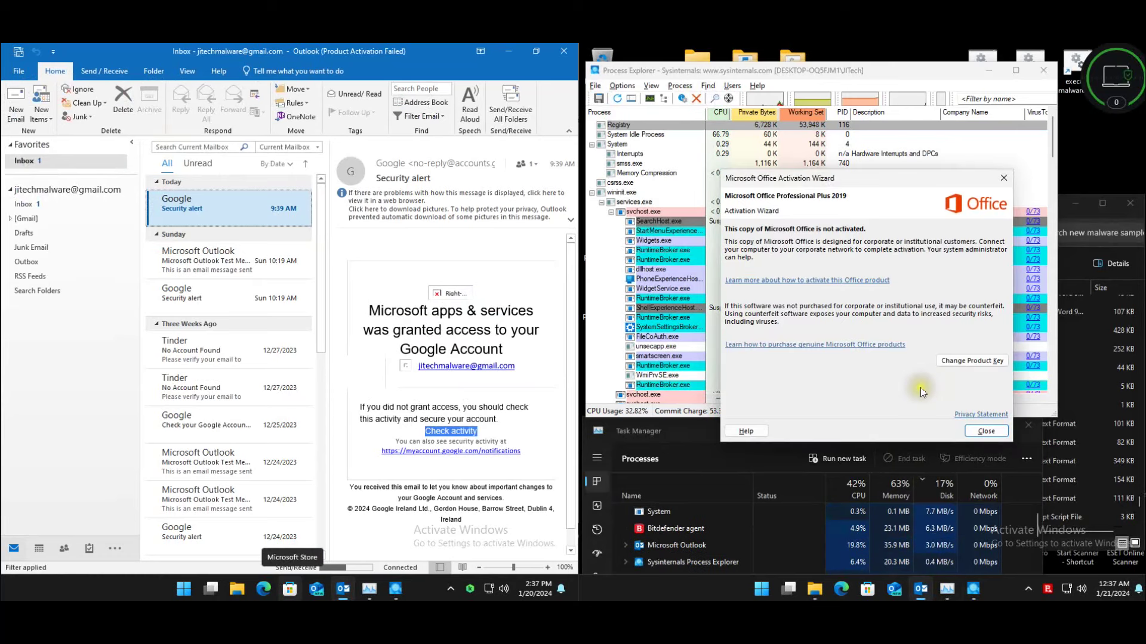
click(986, 431)
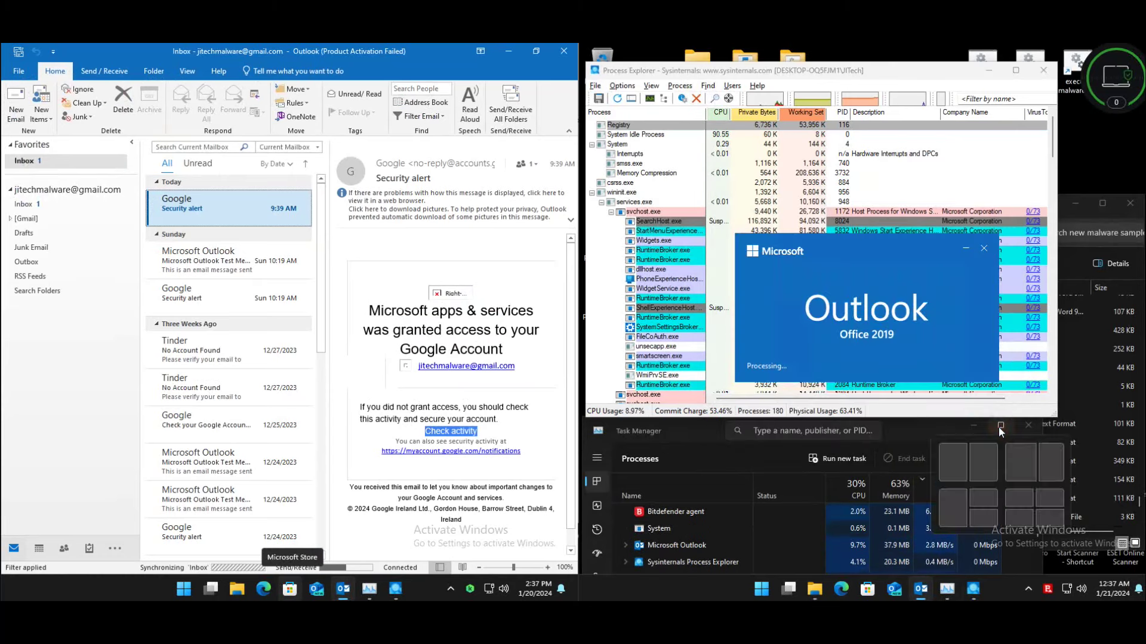
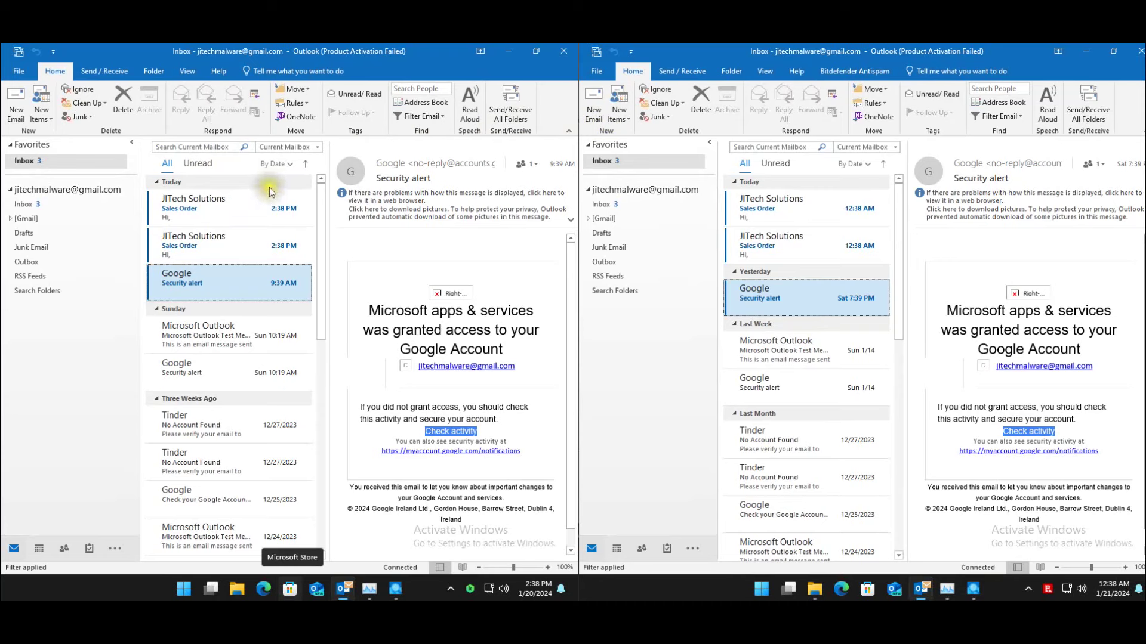
- Bring up the Norton machine's inbox and view the latest Google Security alert email in the Kaspersky machine's inbox
mouse_move(276, 590)
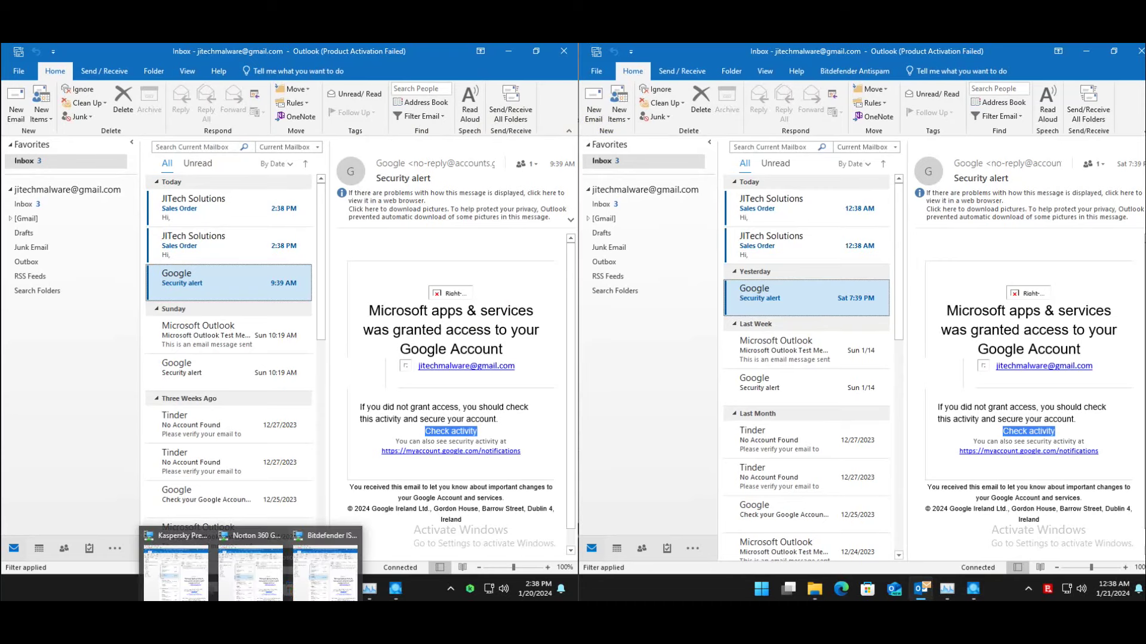
click(251, 569)
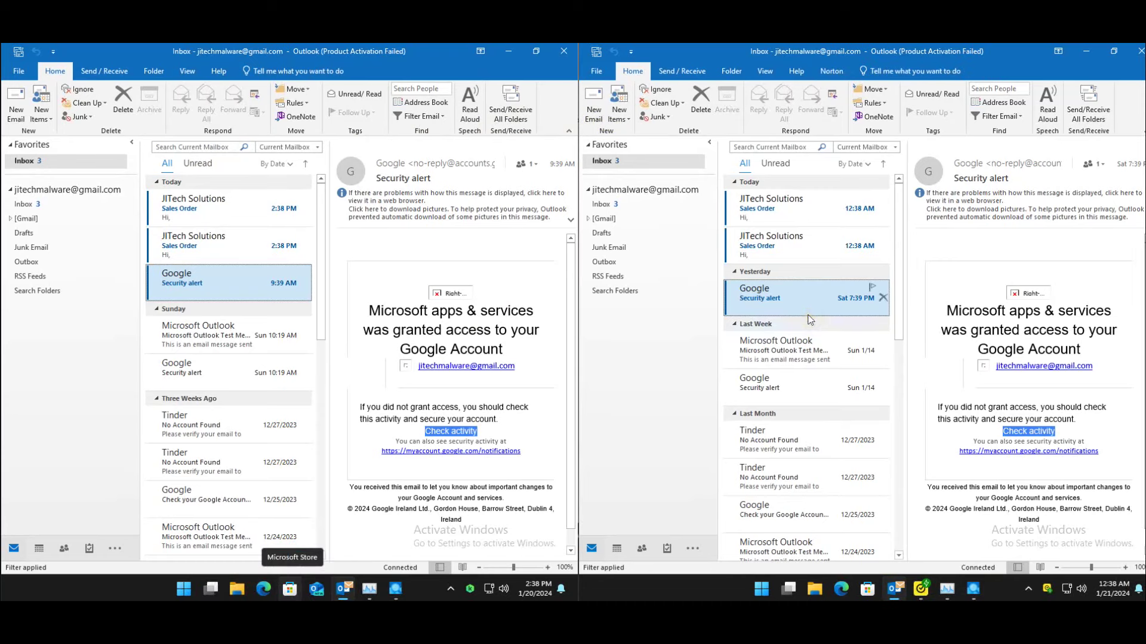
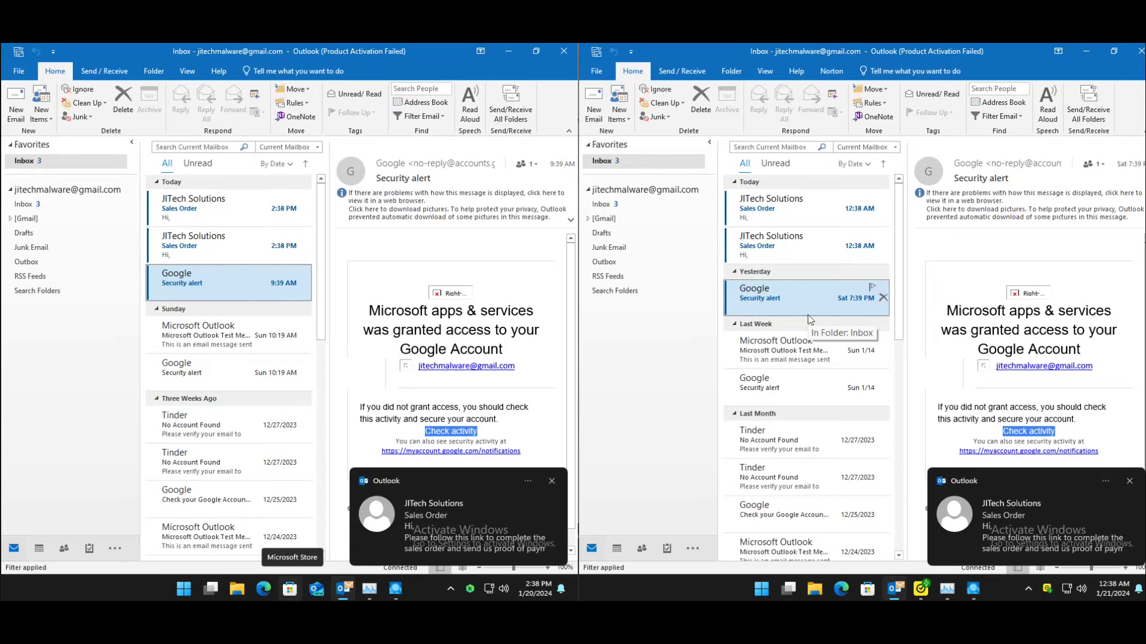
click(230, 329)
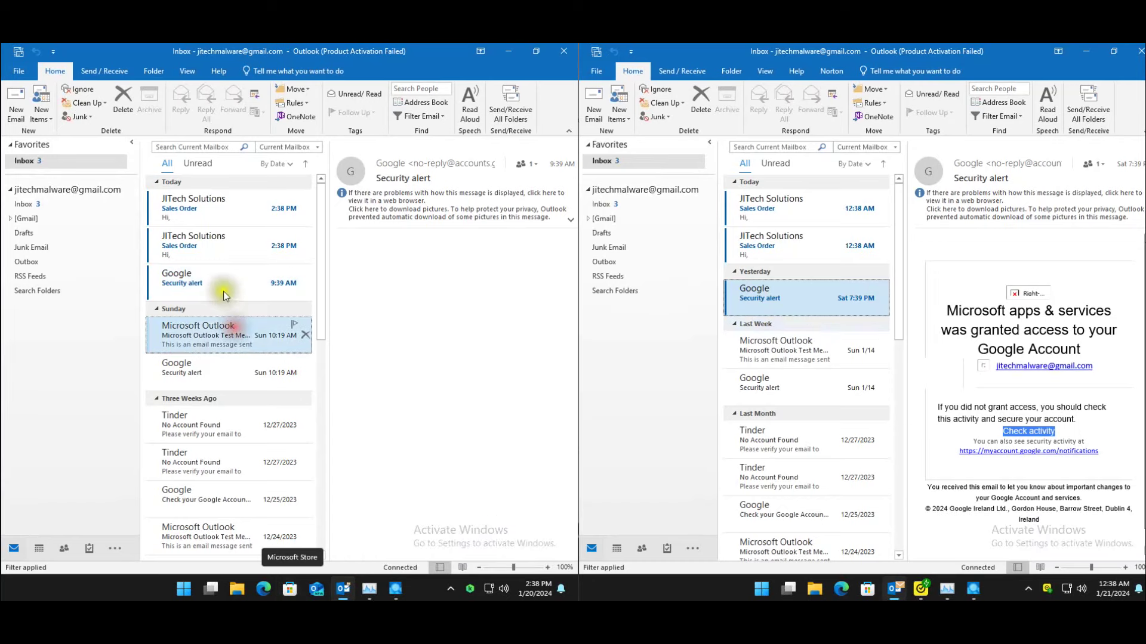
click(225, 289)
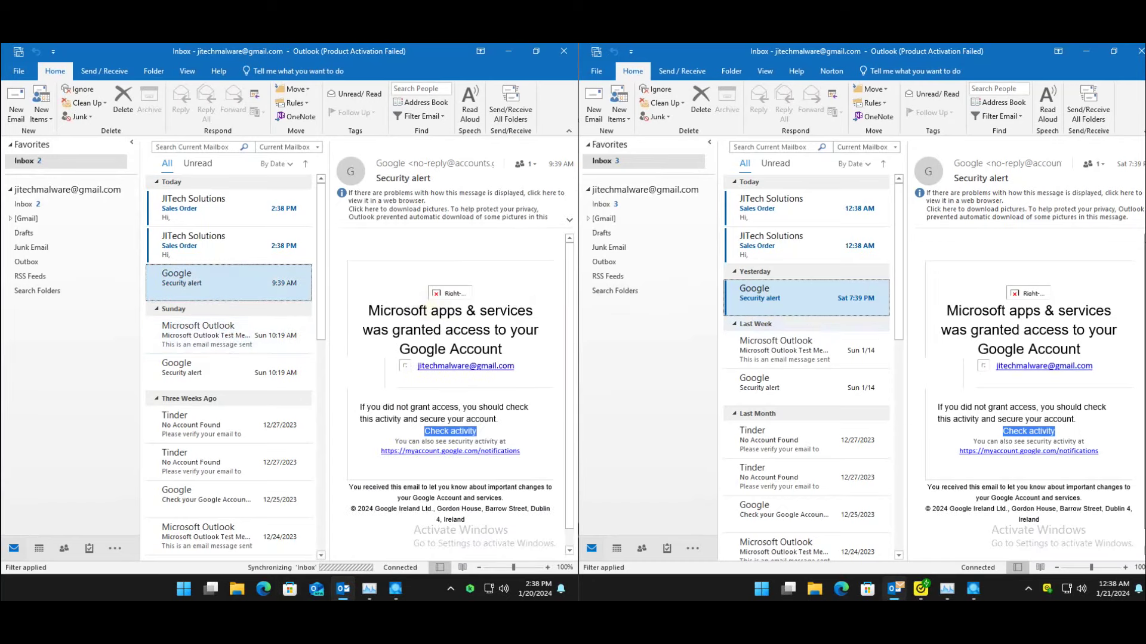
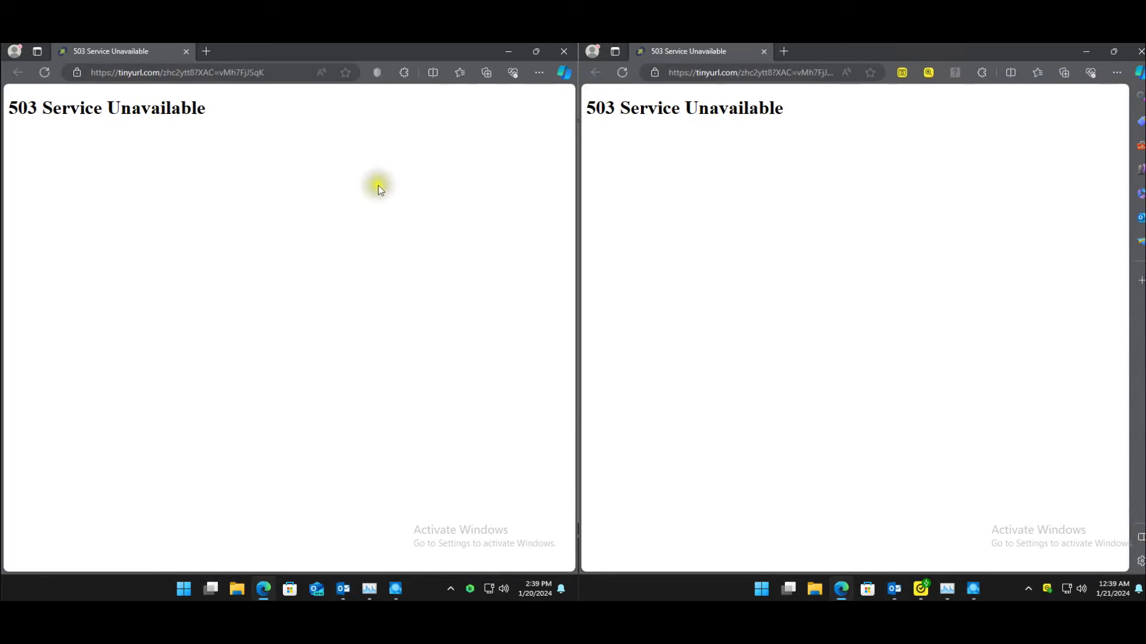
- Close the tested link pages on the Kaspersky machine and open the tinyurl link from the Sales Order email on the Bitdefender machine
click(561, 54)
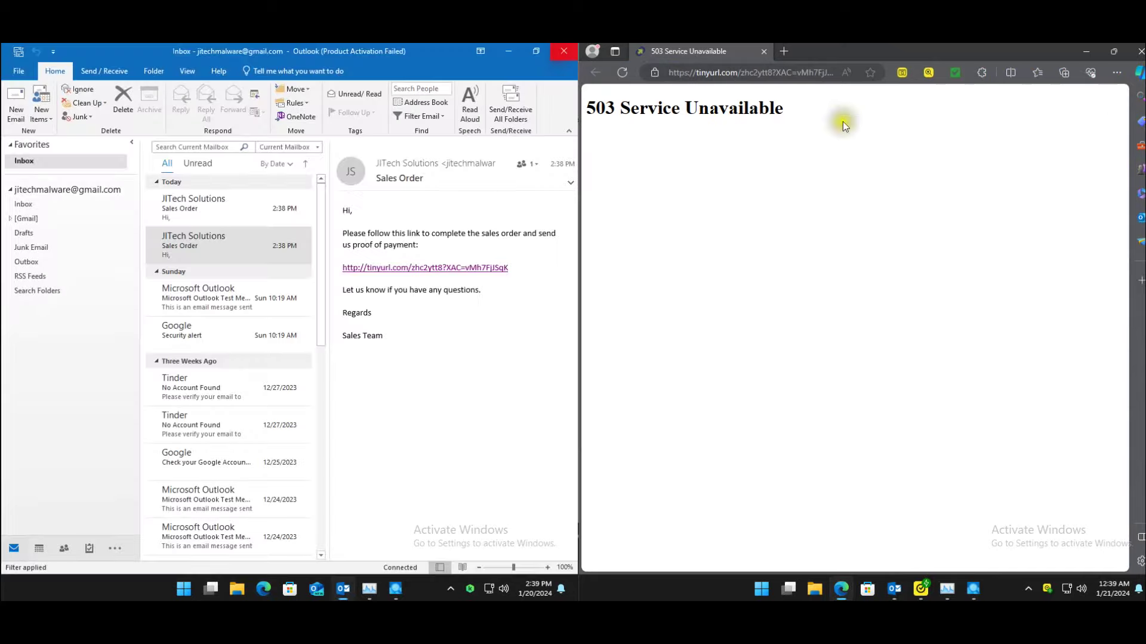
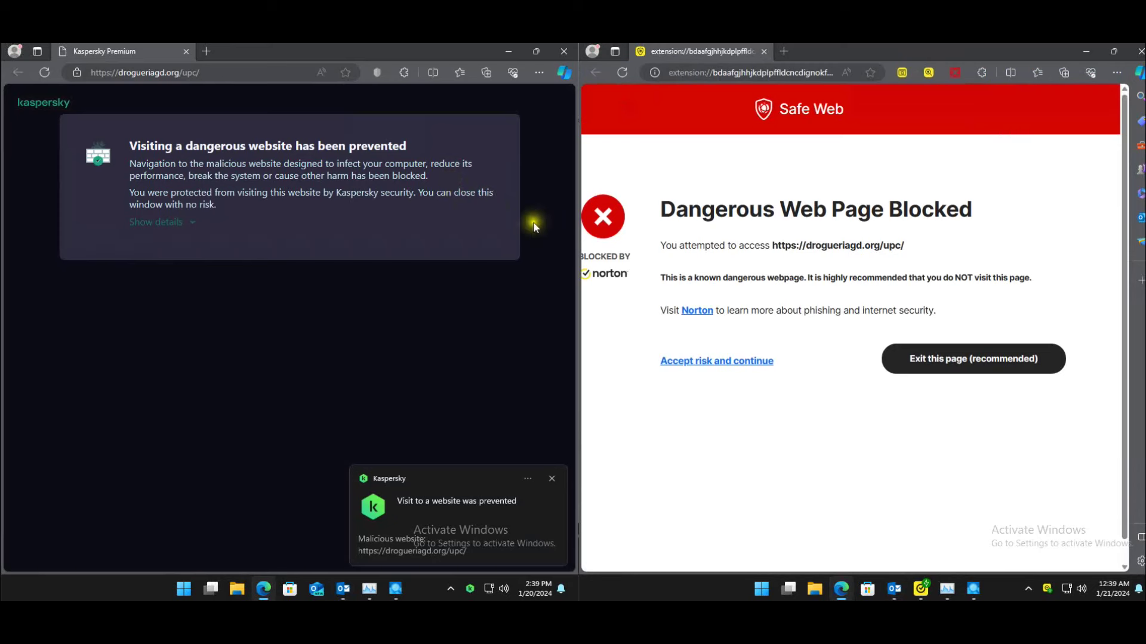
click(563, 51)
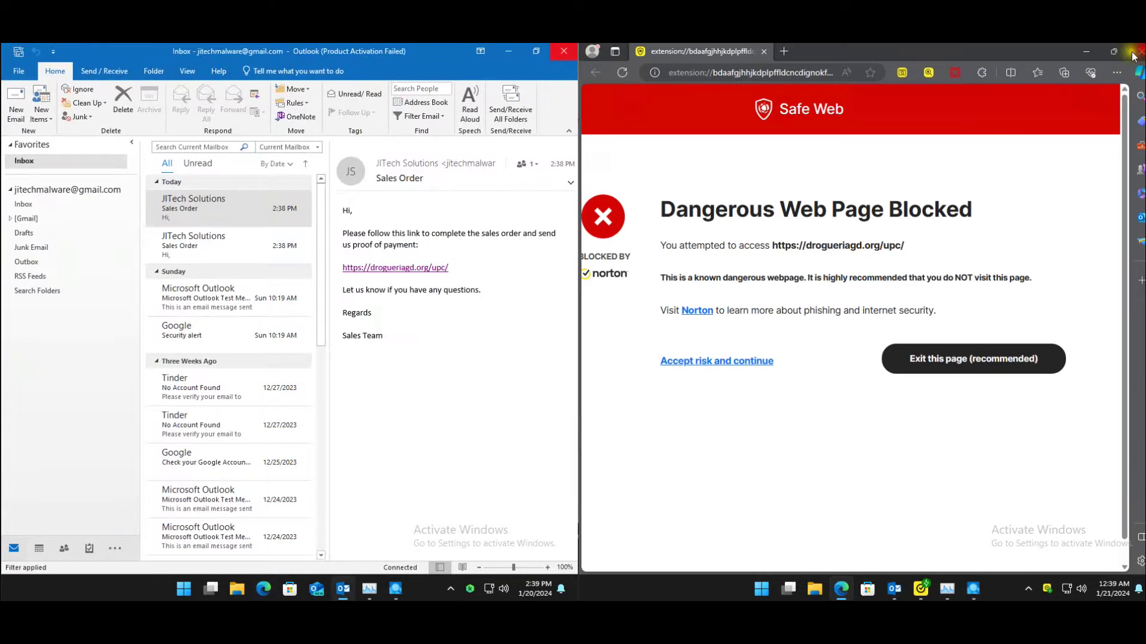
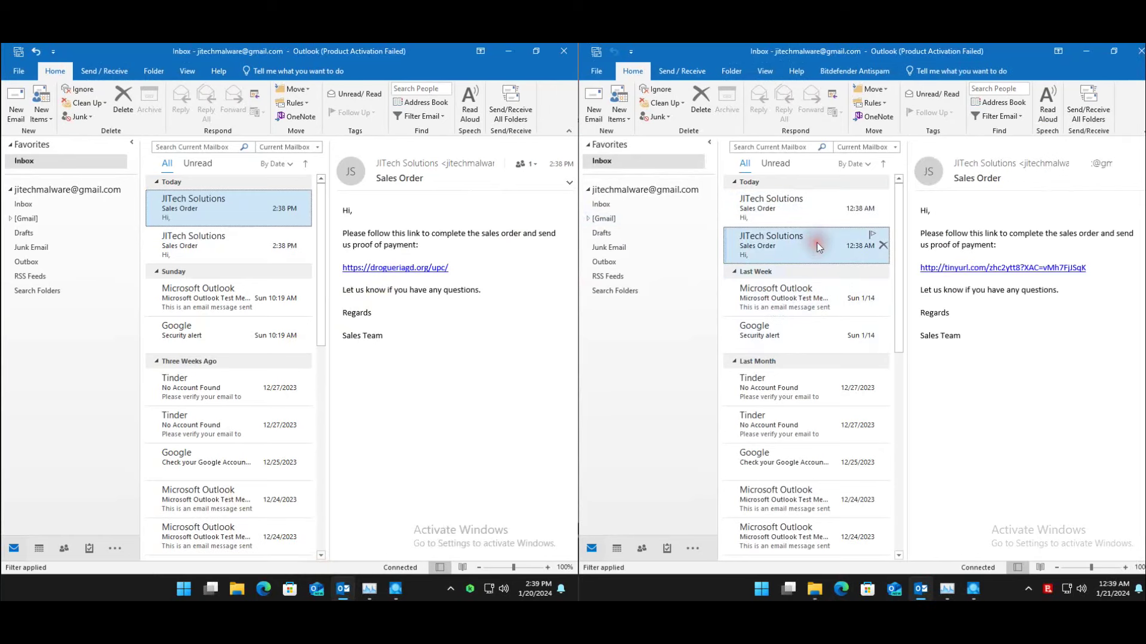
click(949, 269)
click(792, 200)
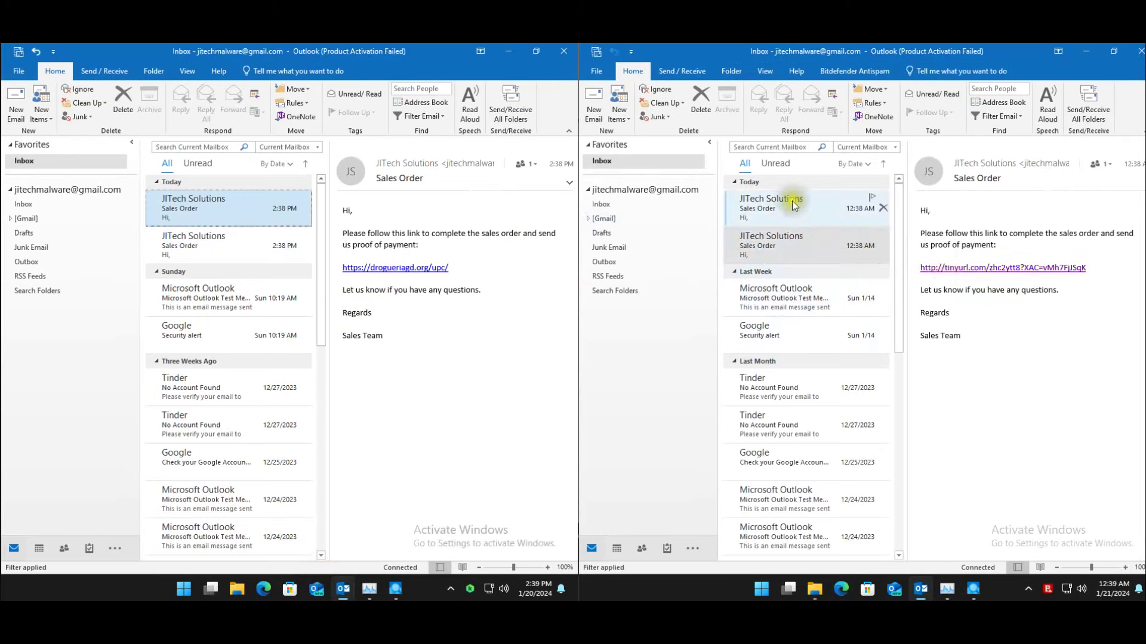
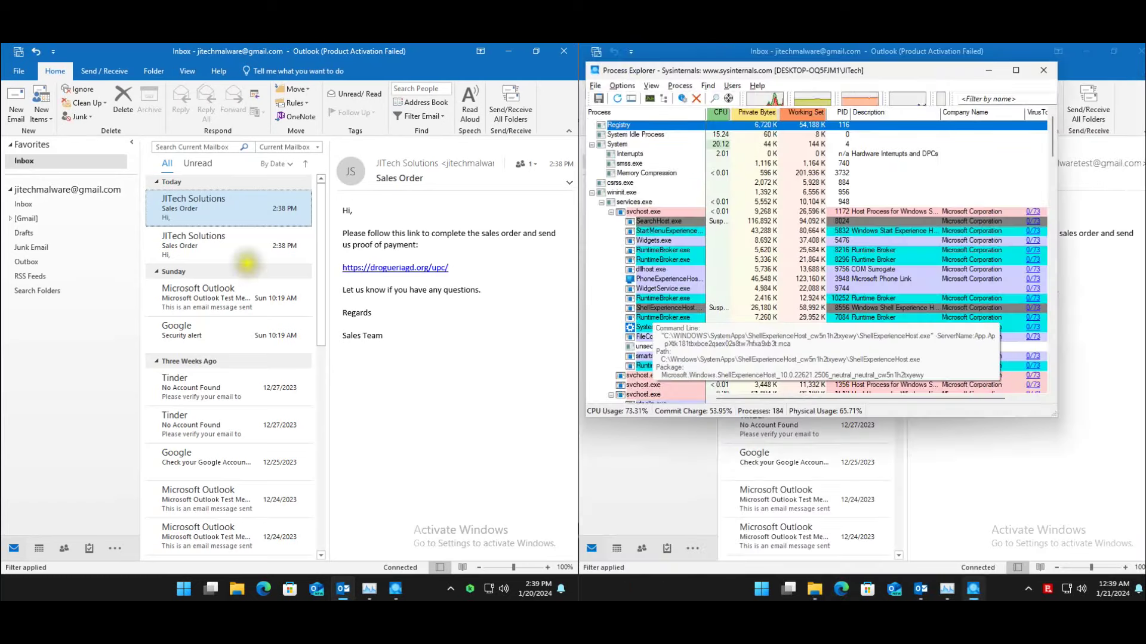
- Review both Sales Order emails and the Junk Email folder on the Kaspersky machine and close Outlook on both displayed machines
click(245, 249)
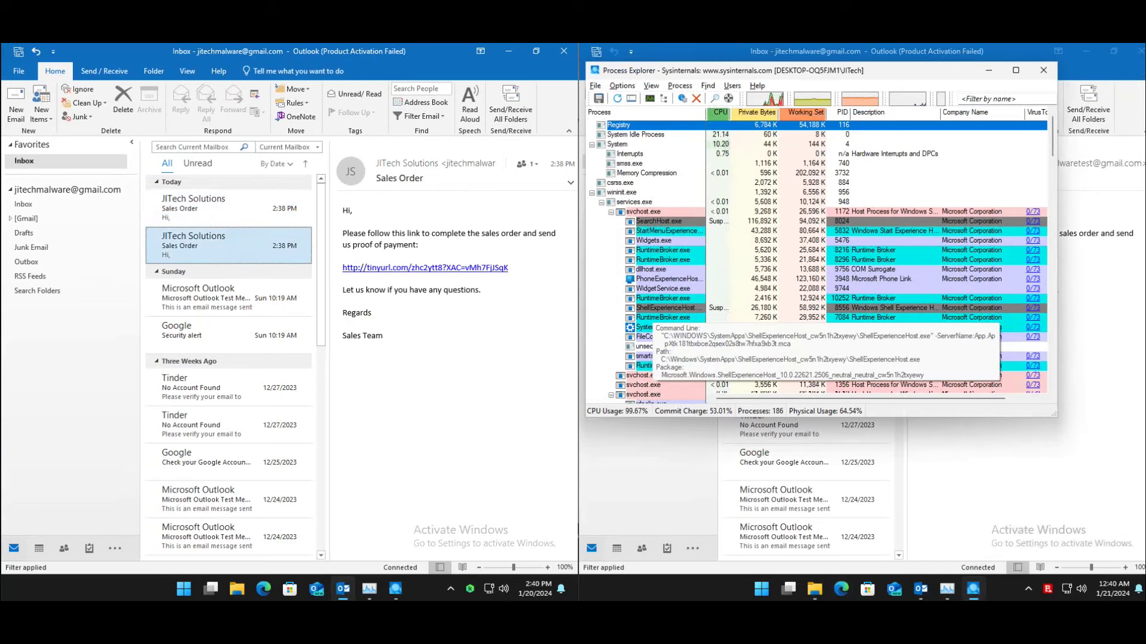
click(225, 205)
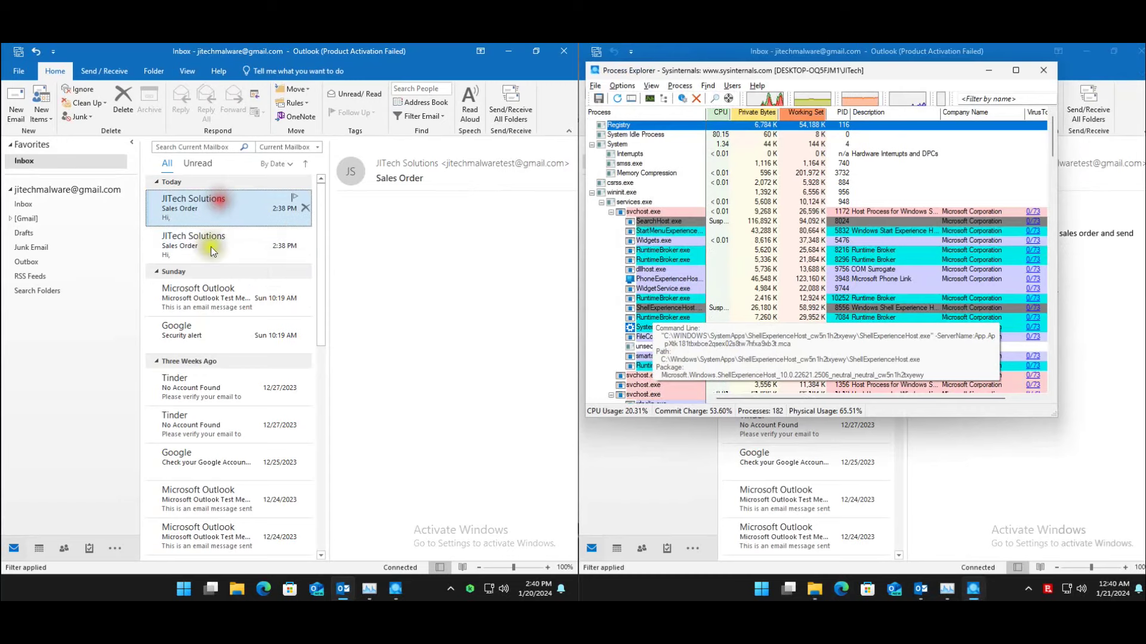
click(32, 248)
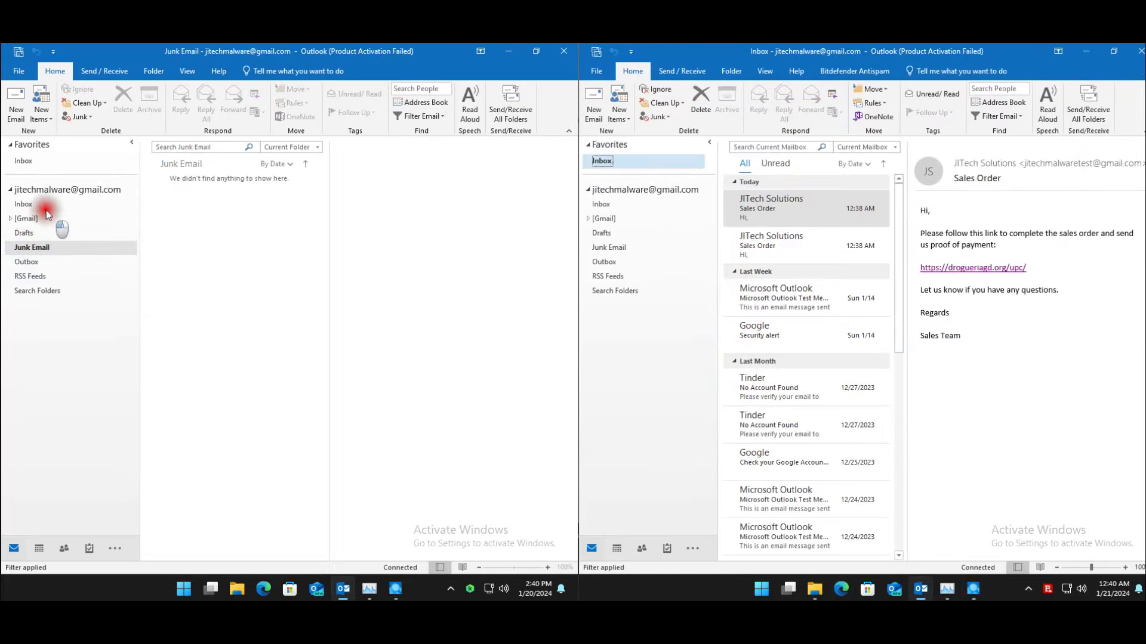
click(47, 205)
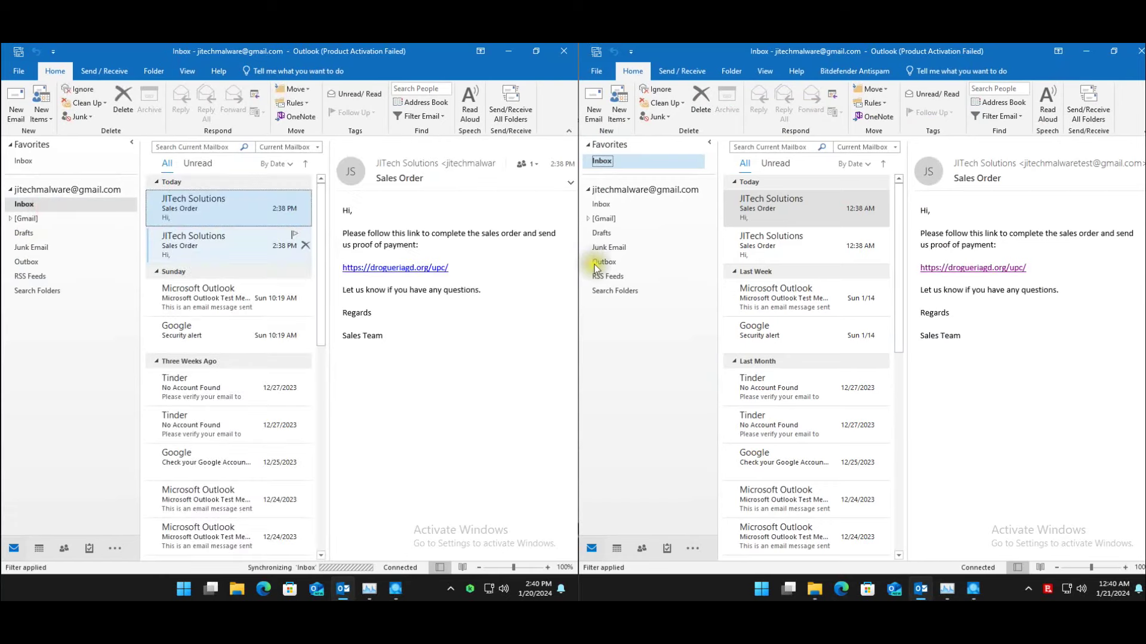
click(564, 55)
click(1140, 50)
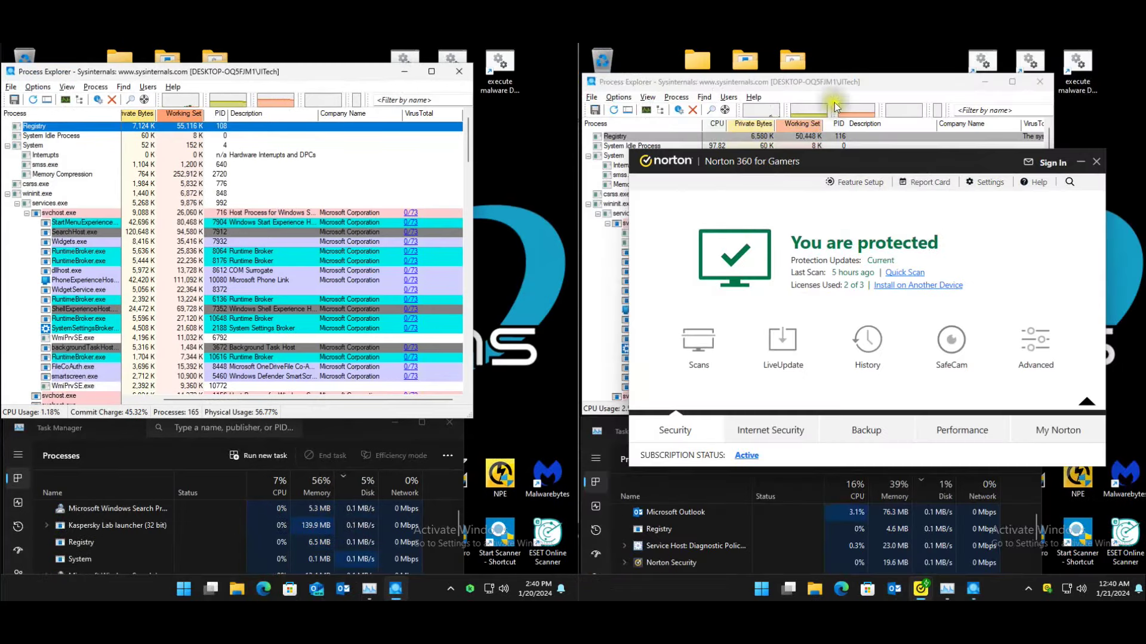
- Bring the Norton machine's Process Explorer to the front and examine the running processes on both machines
click(913, 88)
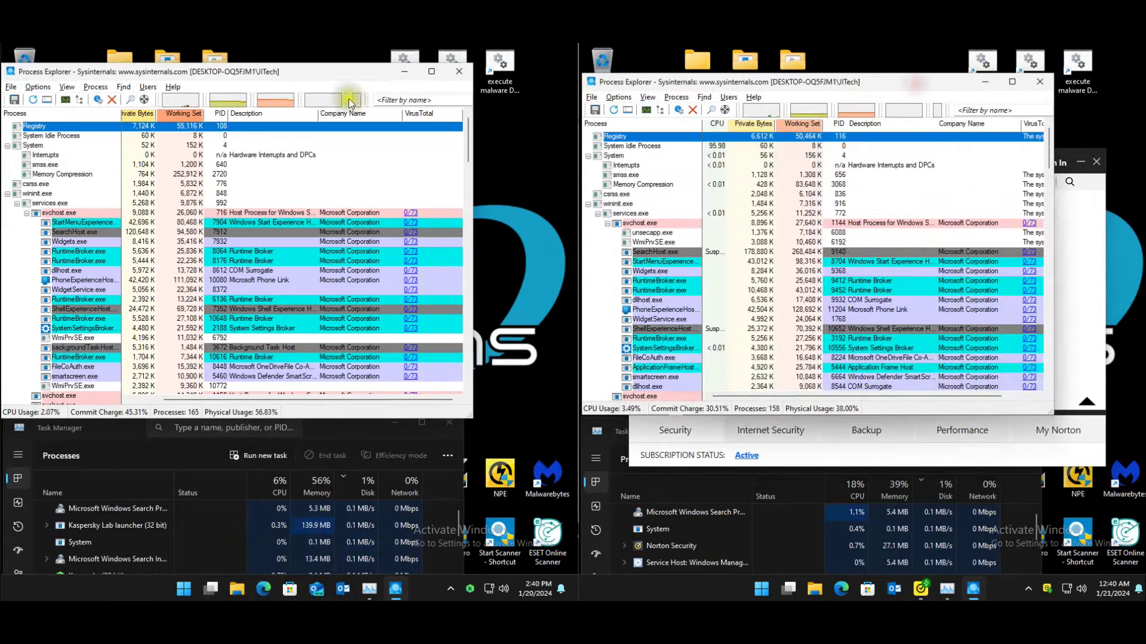
mouse_move(469, 144)
mouse_down()
mouse_move(470, 379)
mouse_move(485, 182)
mouse_move(472, 137)
mouse_up()
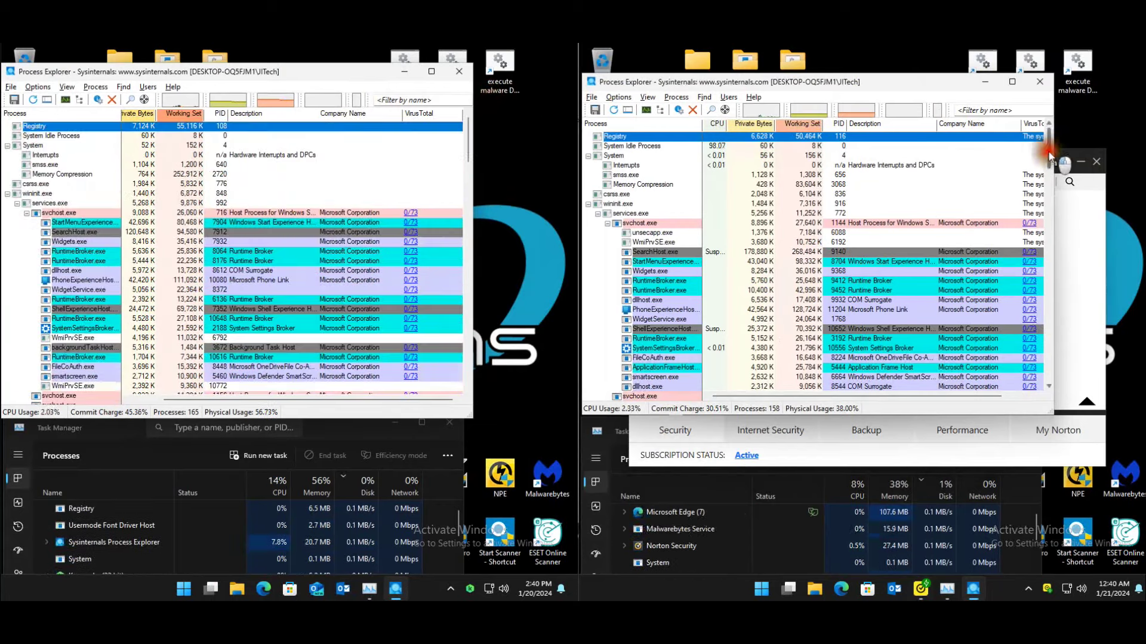
drag(1049, 157, 1041, 125)
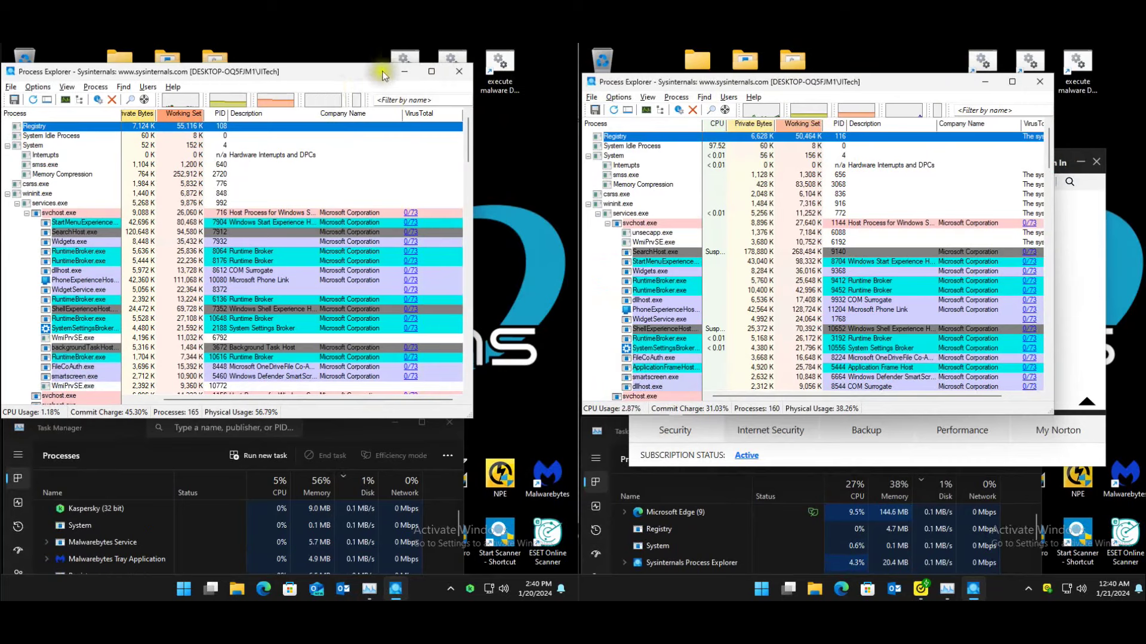
click(398, 57)
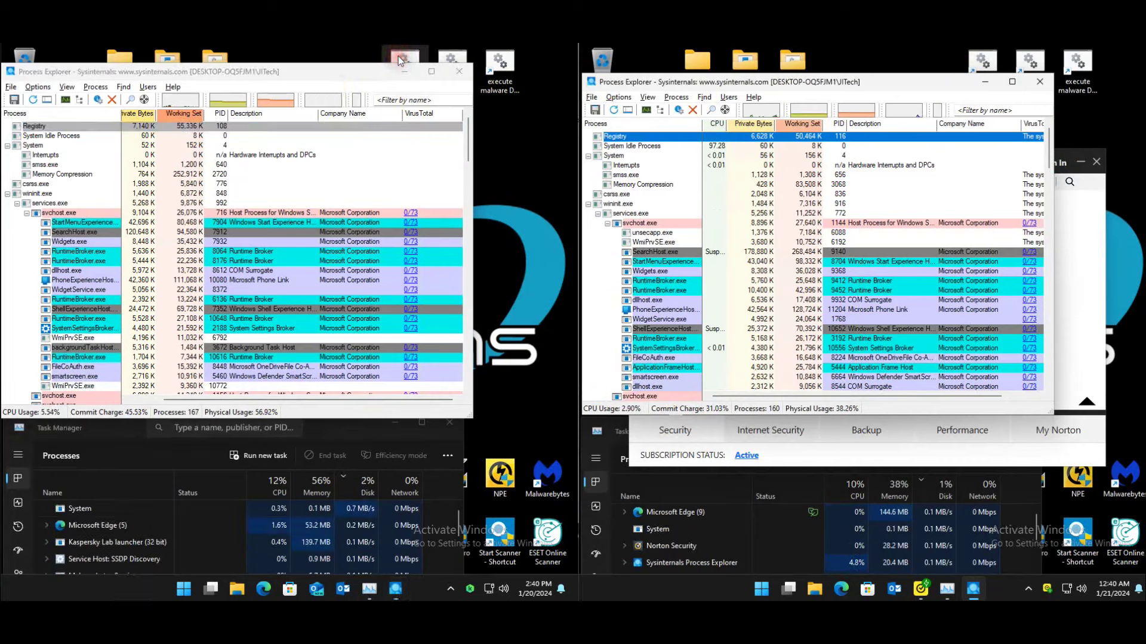
click(982, 60)
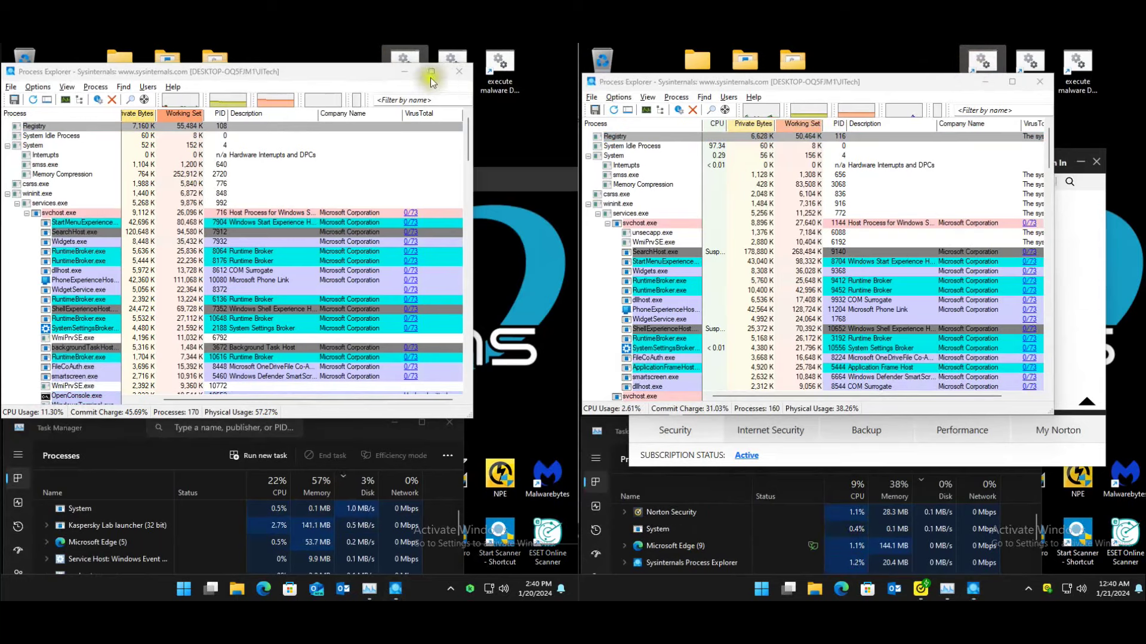
double_click(404, 57)
right_click(517, 182)
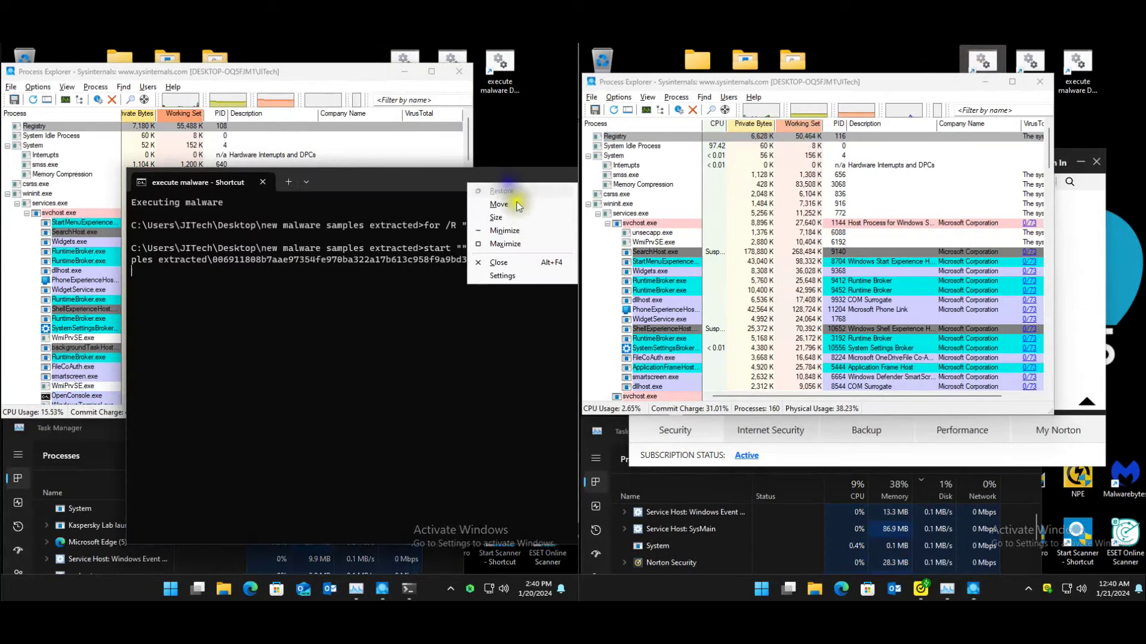
click(519, 264)
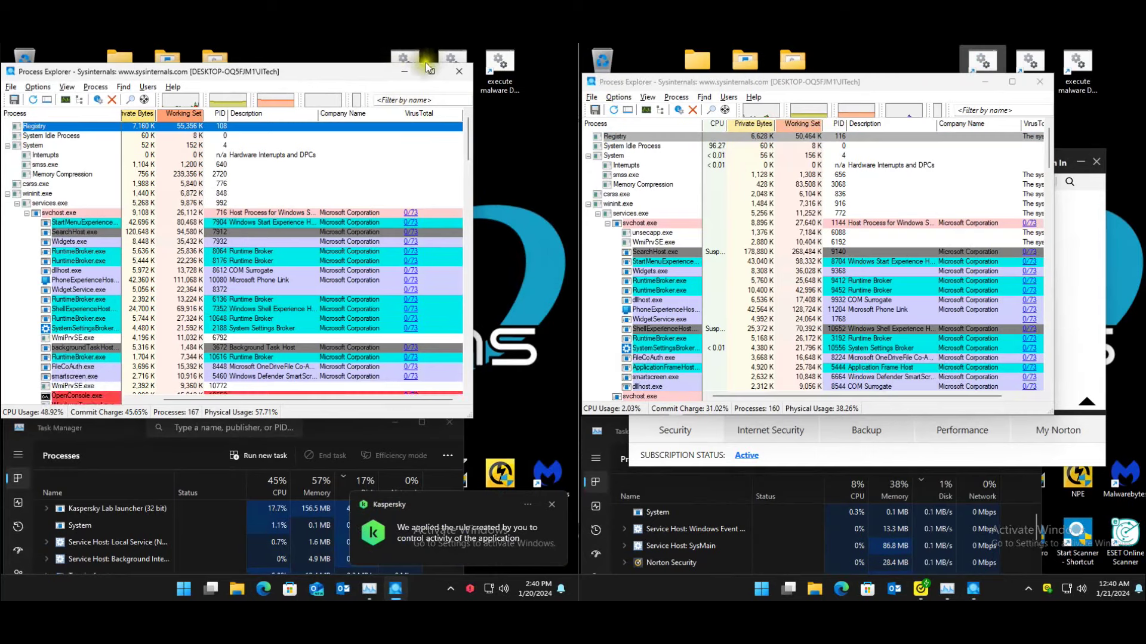
- Move Process Explorer down to uncover the desktop shortcuts and launch the malicious websites script on the Kaspersky, Norton and Bitdefender machines
drag(382, 73, 383, 99)
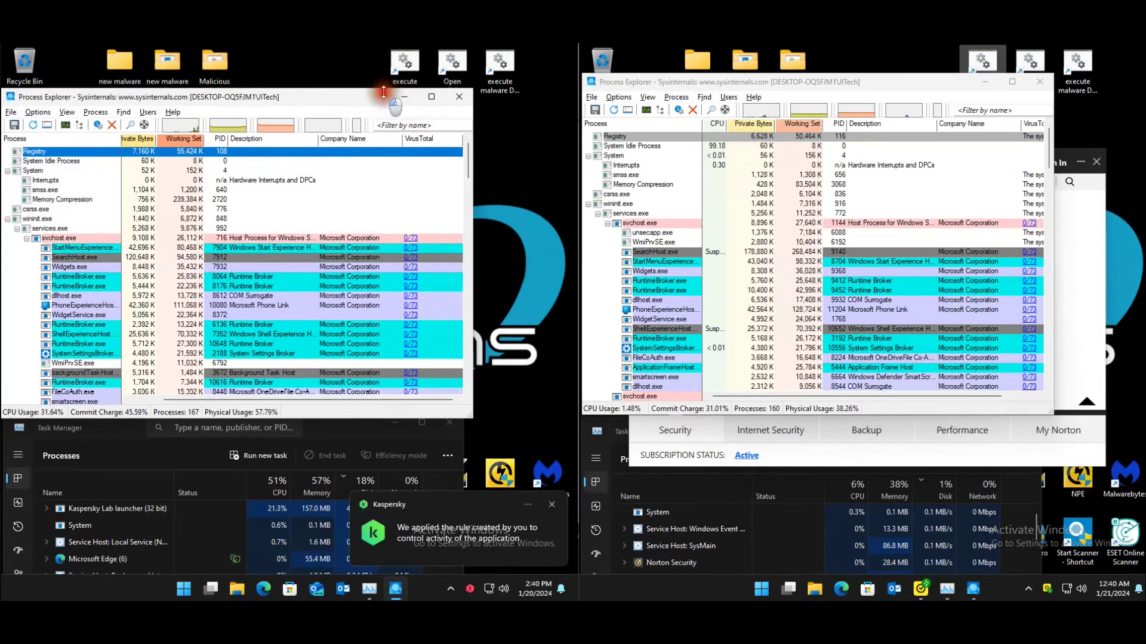
click(448, 65)
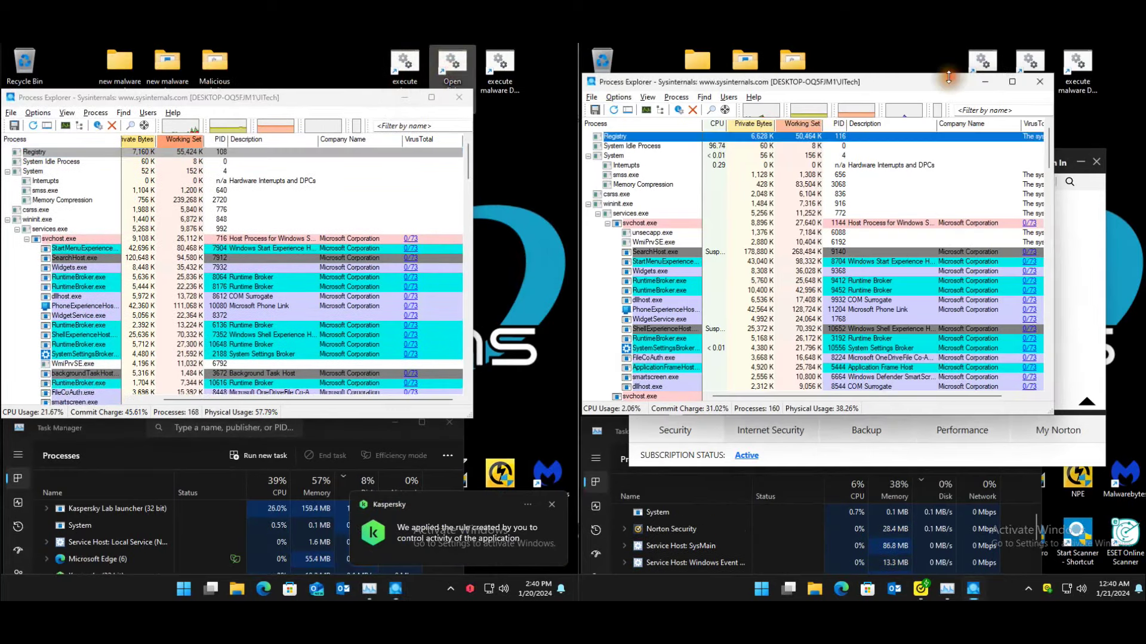
drag(961, 85, 988, 103)
double_click(1030, 65)
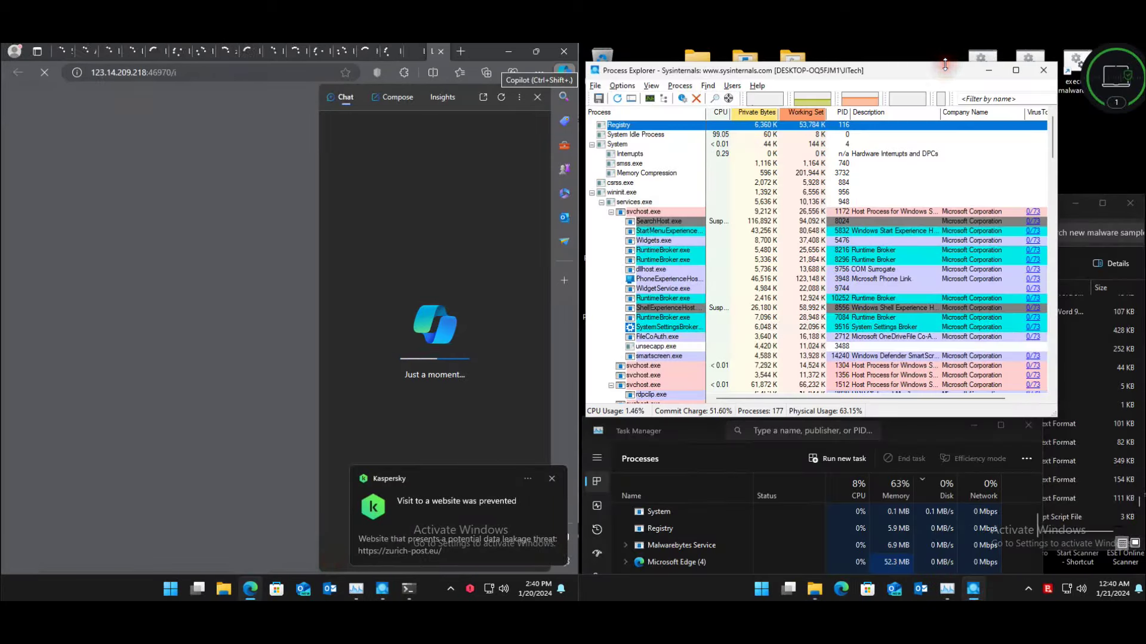
drag(945, 63, 928, 107)
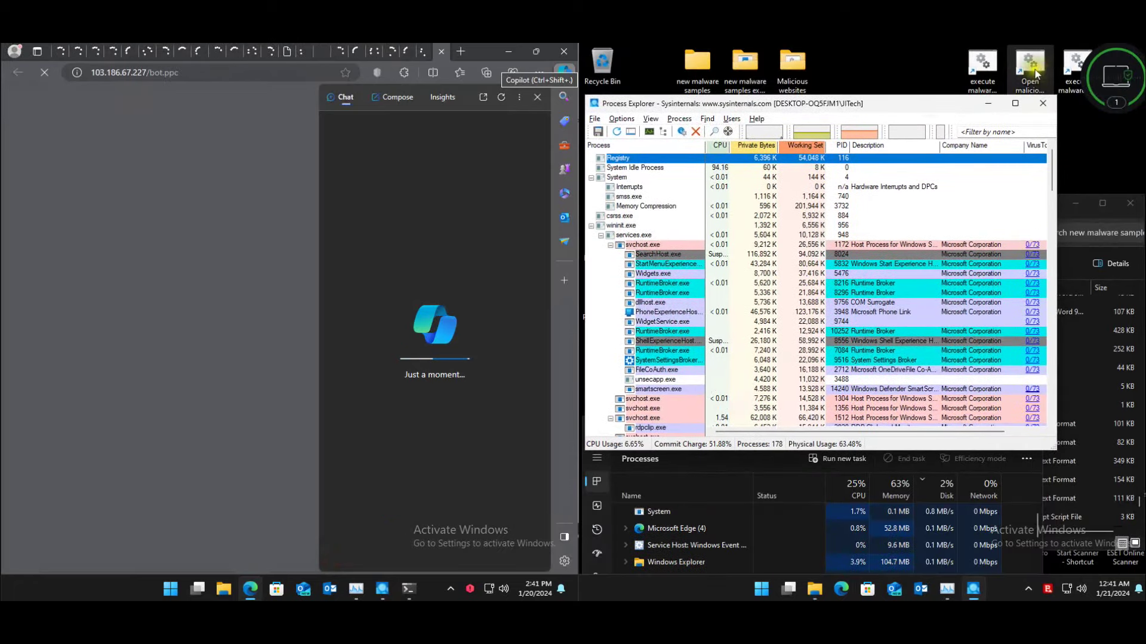
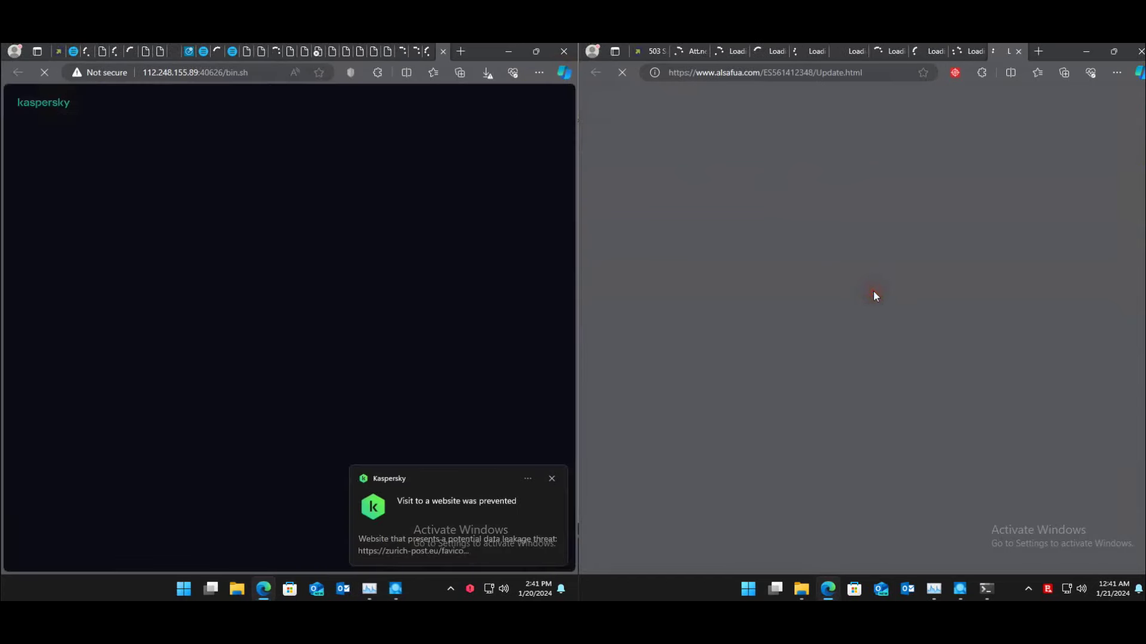
- Bring Process Explorer to the front on the Bitdefender machine and inspect the Edge processes near the end of the list
click(884, 591)
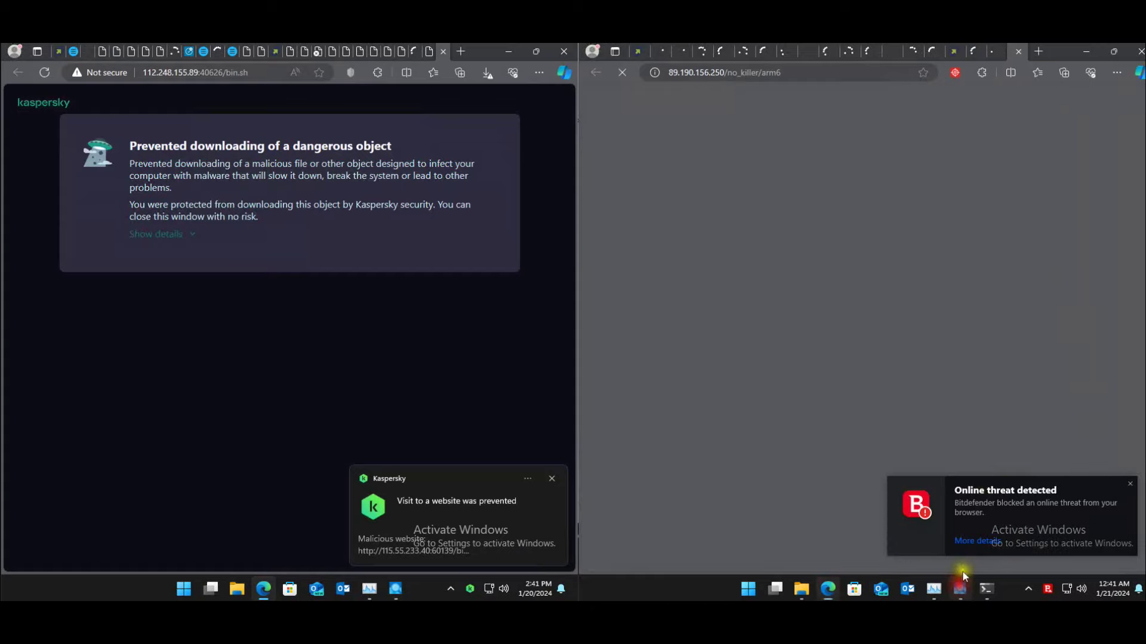
click(962, 580)
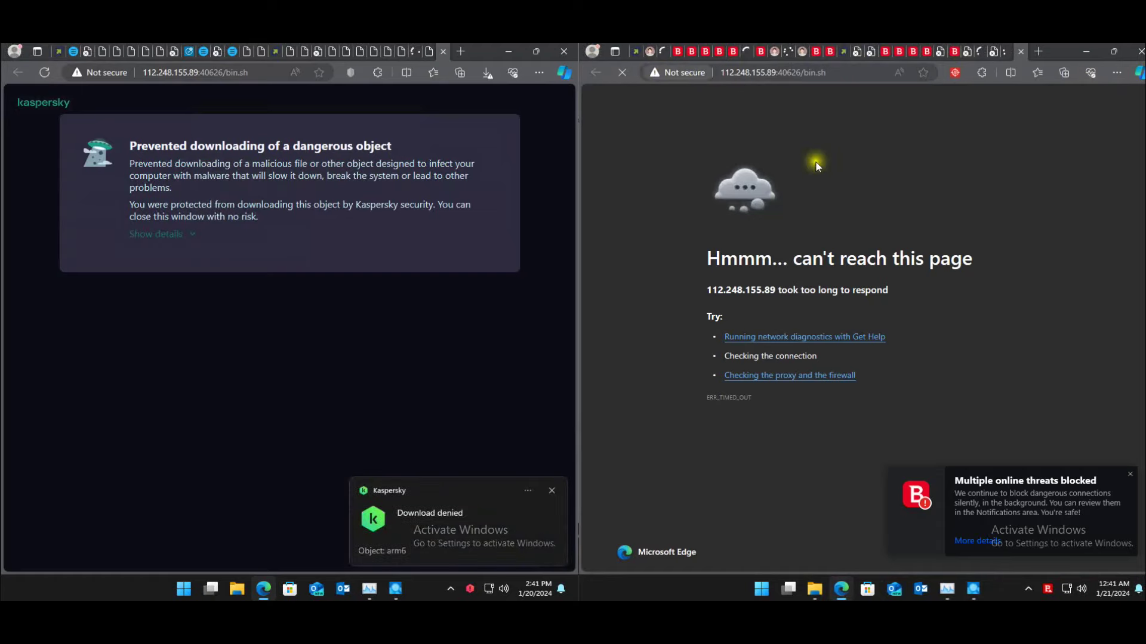
click(974, 590)
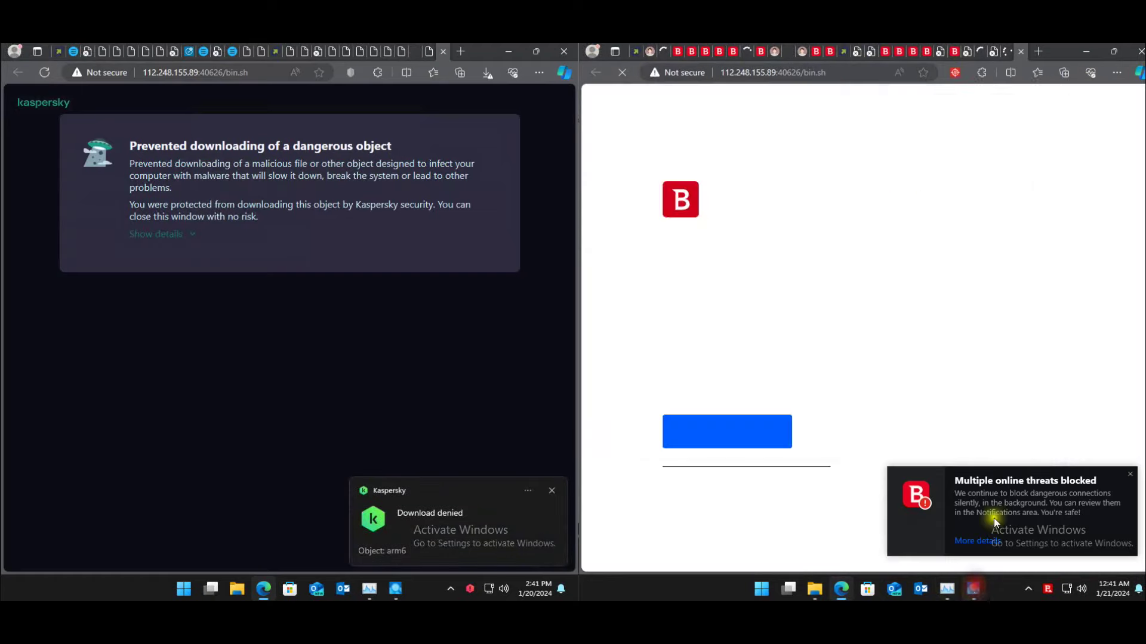
drag(1052, 179, 1052, 399)
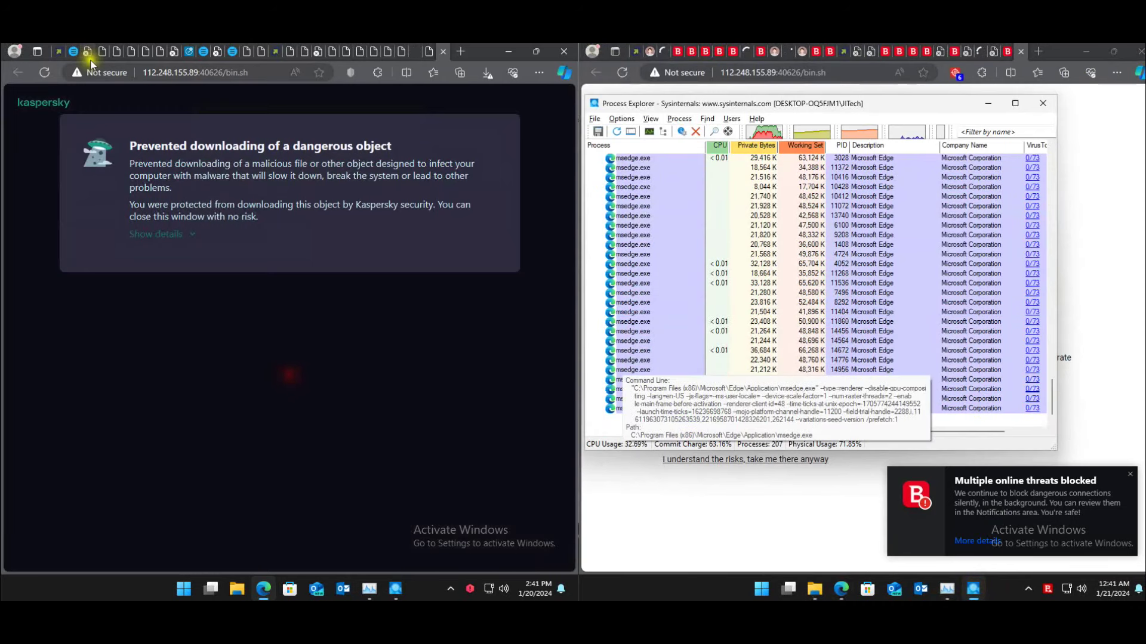
- Review the first opened website and the download list in the Kaspersky machine's Edge browser
click(64, 55)
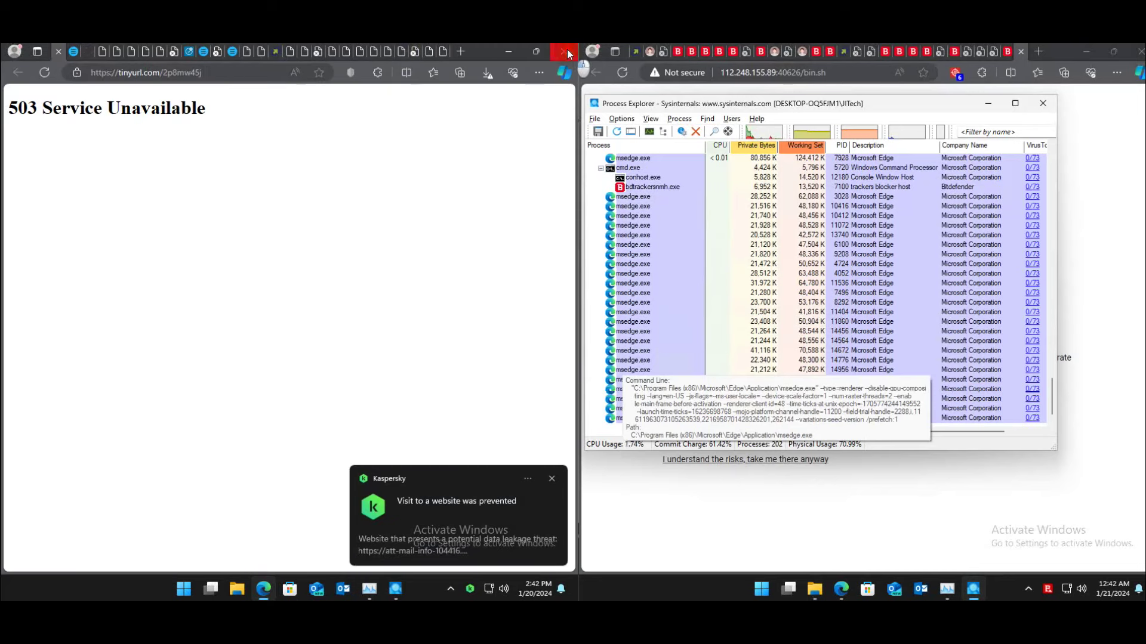
click(568, 53)
click(315, 140)
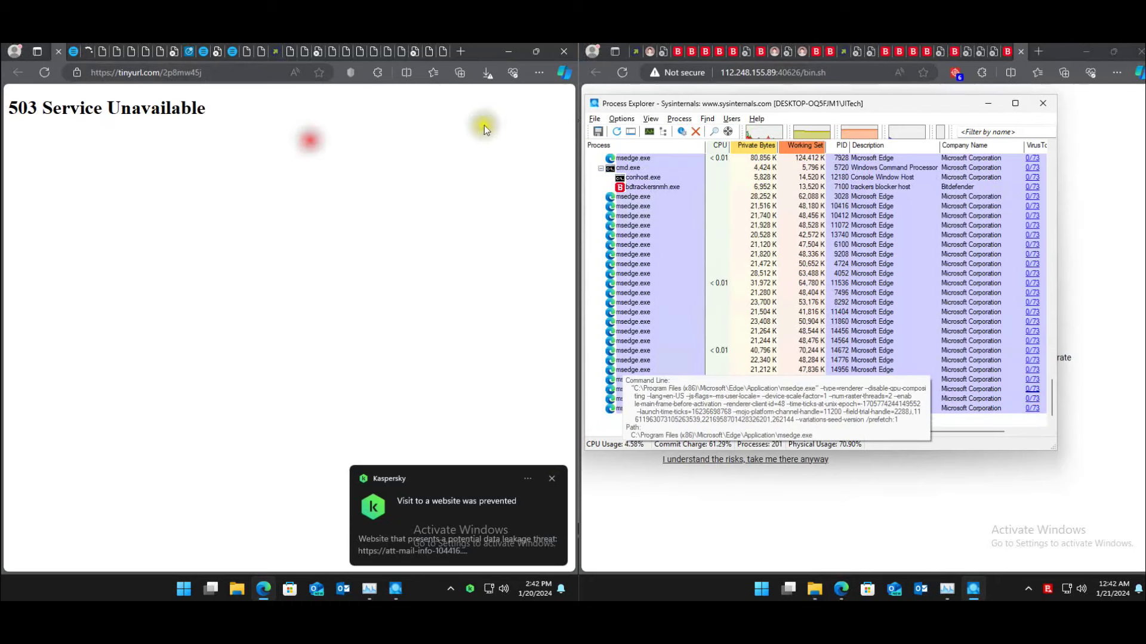
click(487, 72)
click(489, 71)
click(486, 72)
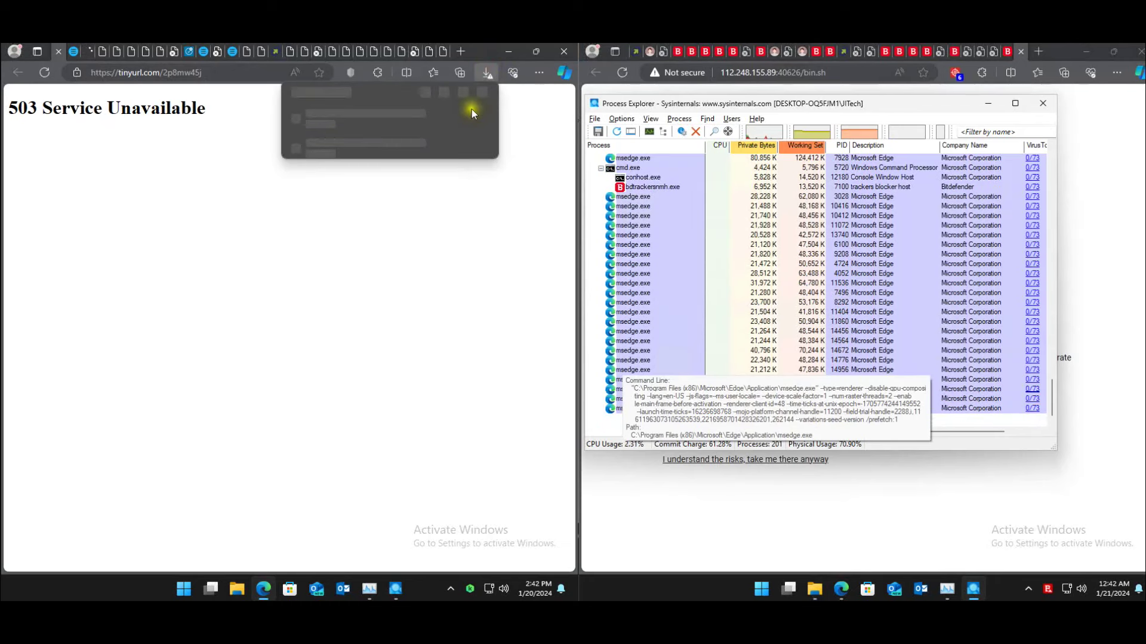
click(365, 140)
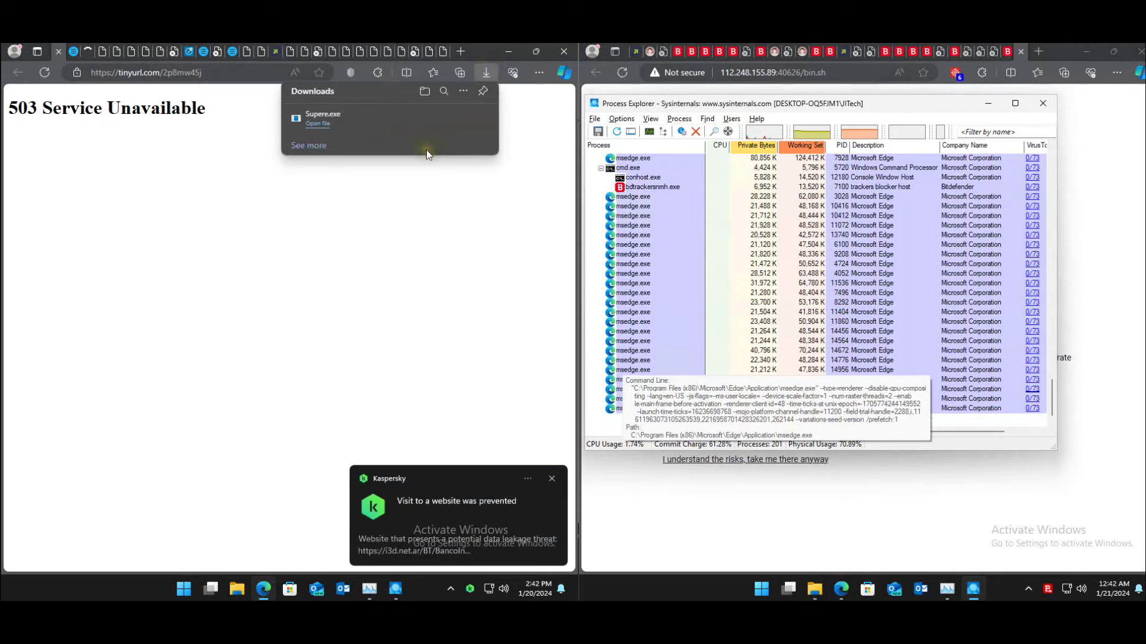
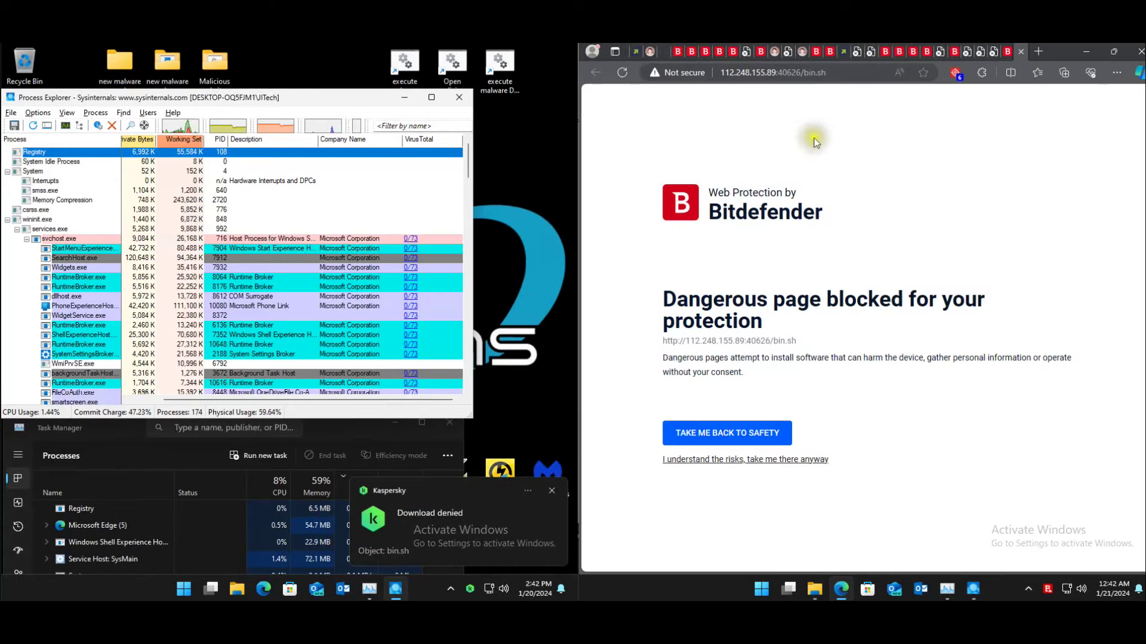
- Review the opened website tabs on the Bitdefender machine and close its Edge browser
click(651, 51)
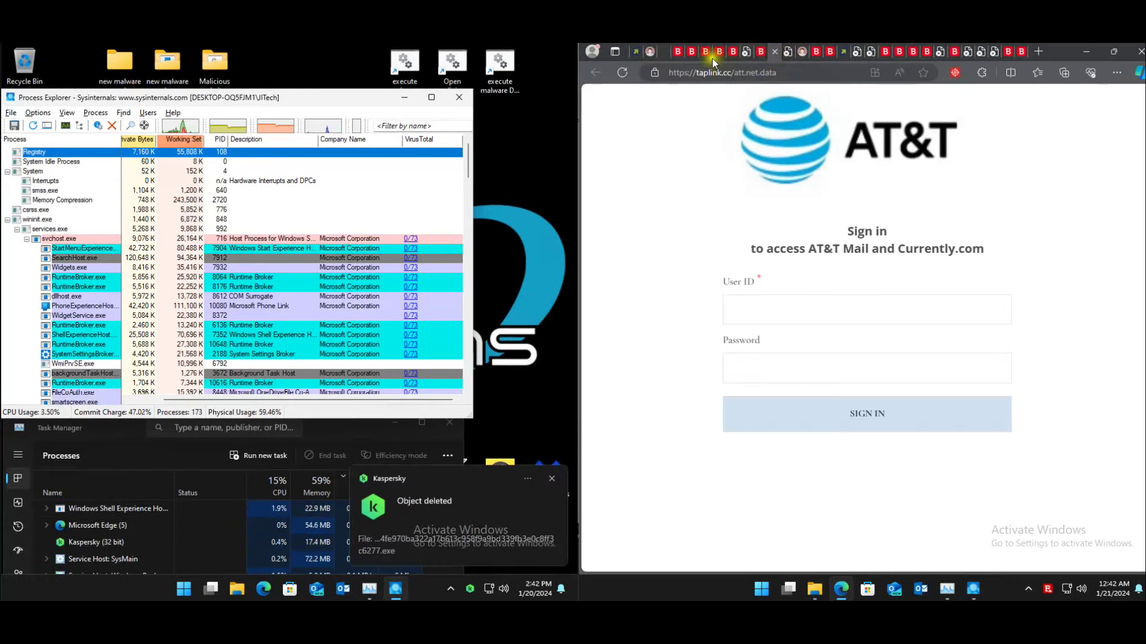
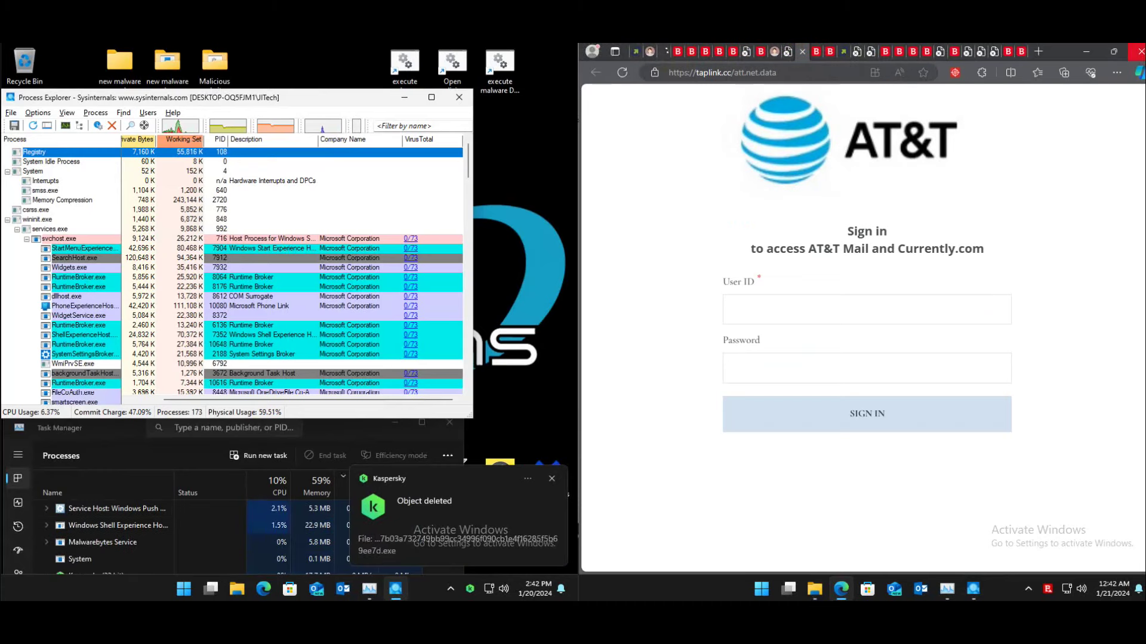
click(1139, 53)
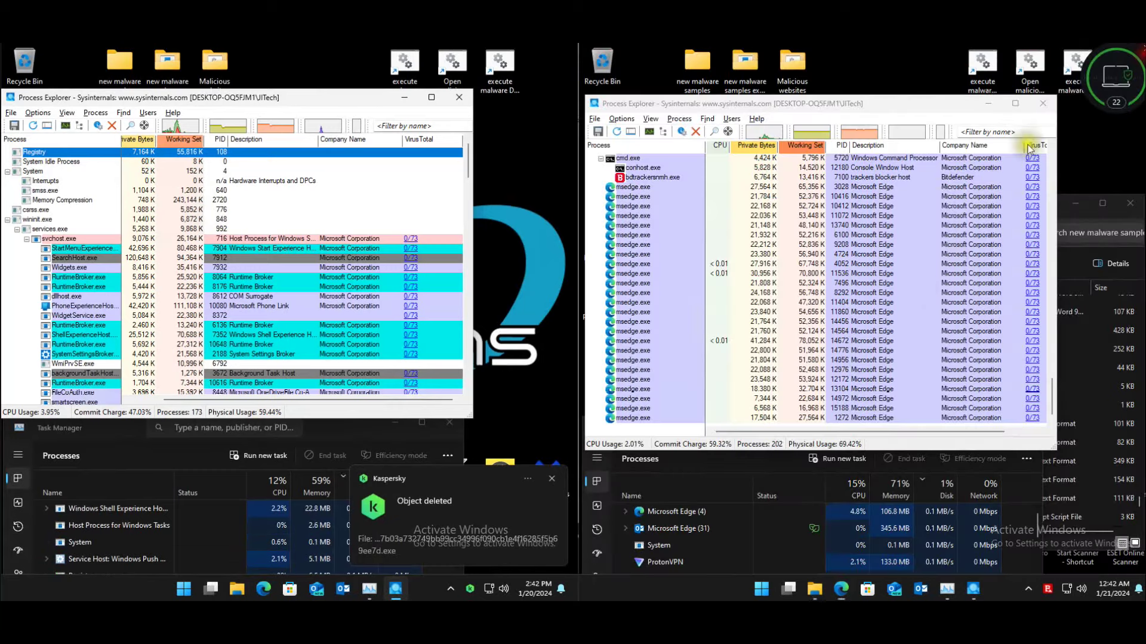
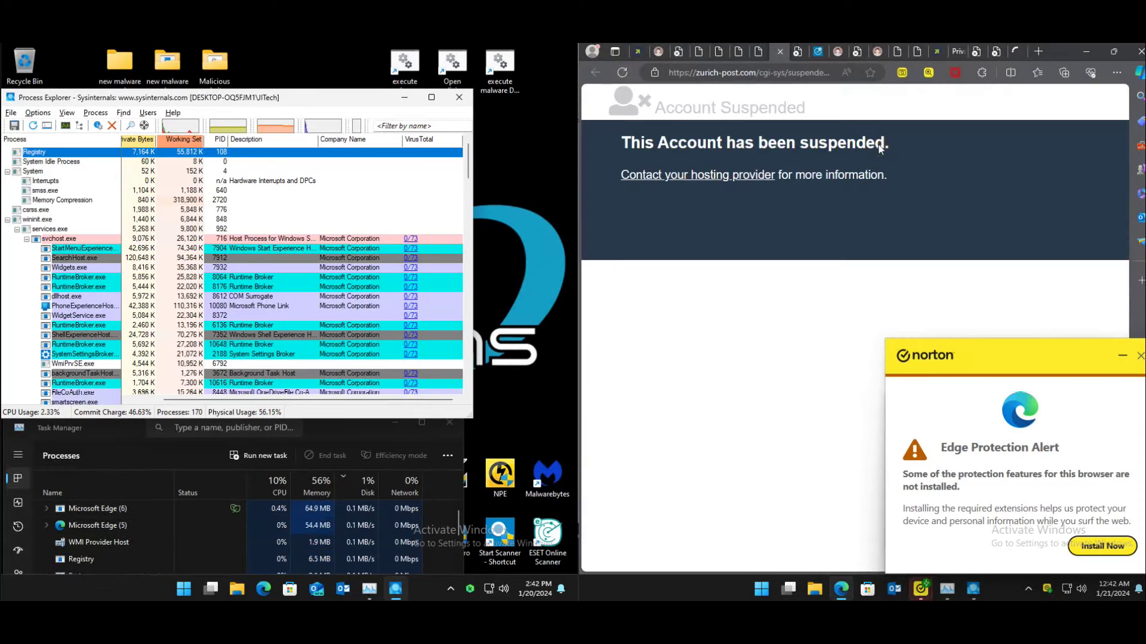
- Examine the zurich-post, att-mail-info and Banco Internacional pages in the Norton machine's Edge browser to see whether they were blocked
click(758, 53)
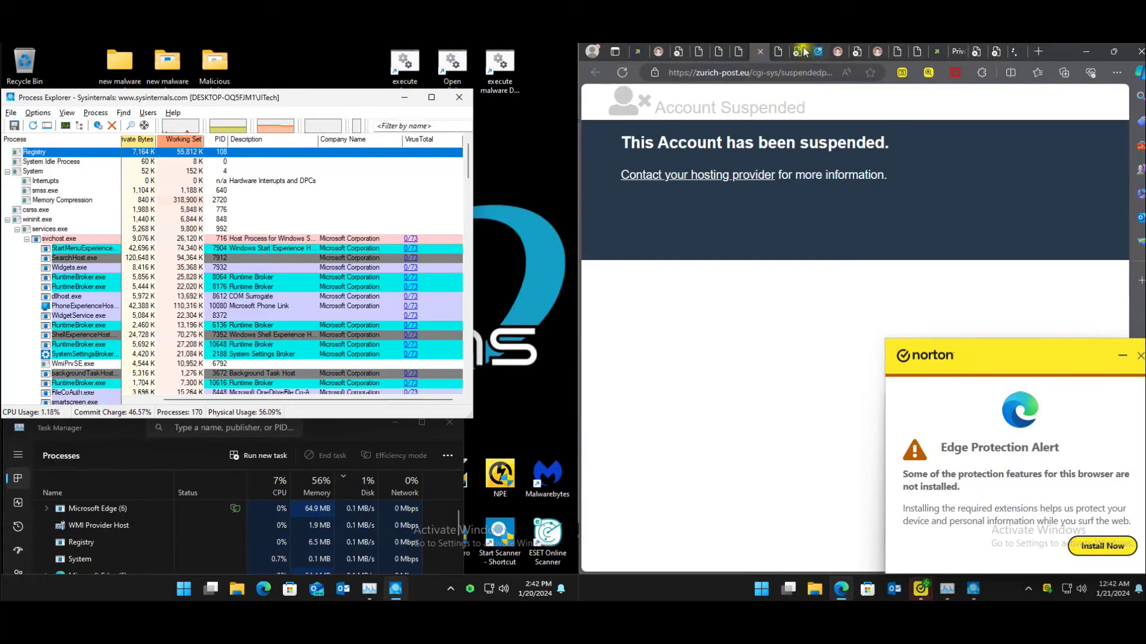
click(798, 52)
click(756, 56)
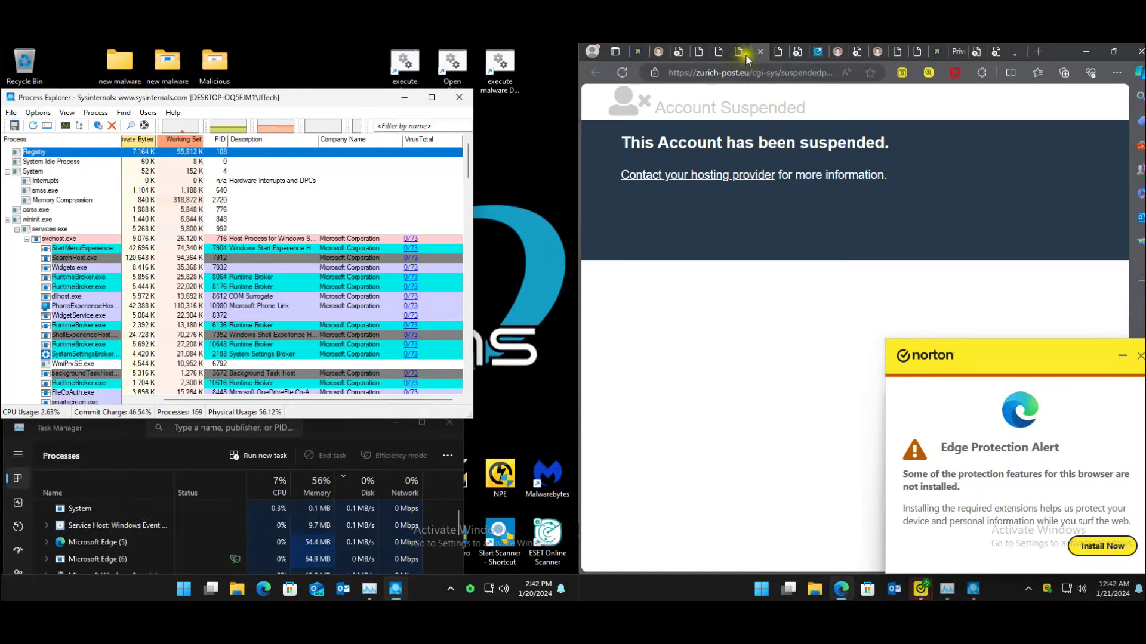
click(714, 56)
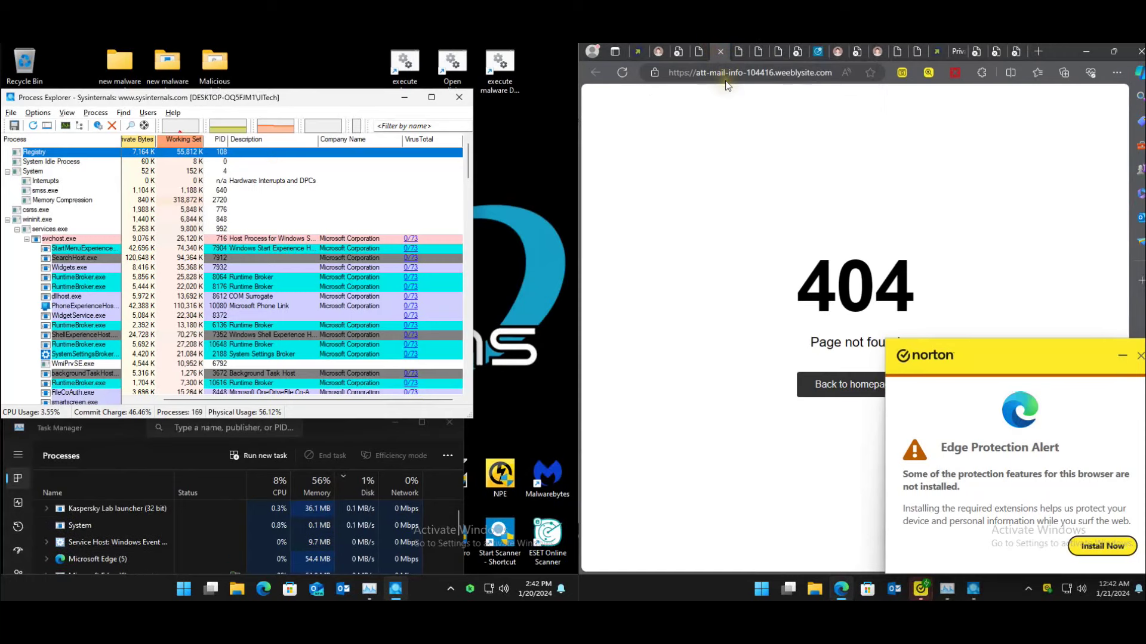
click(740, 57)
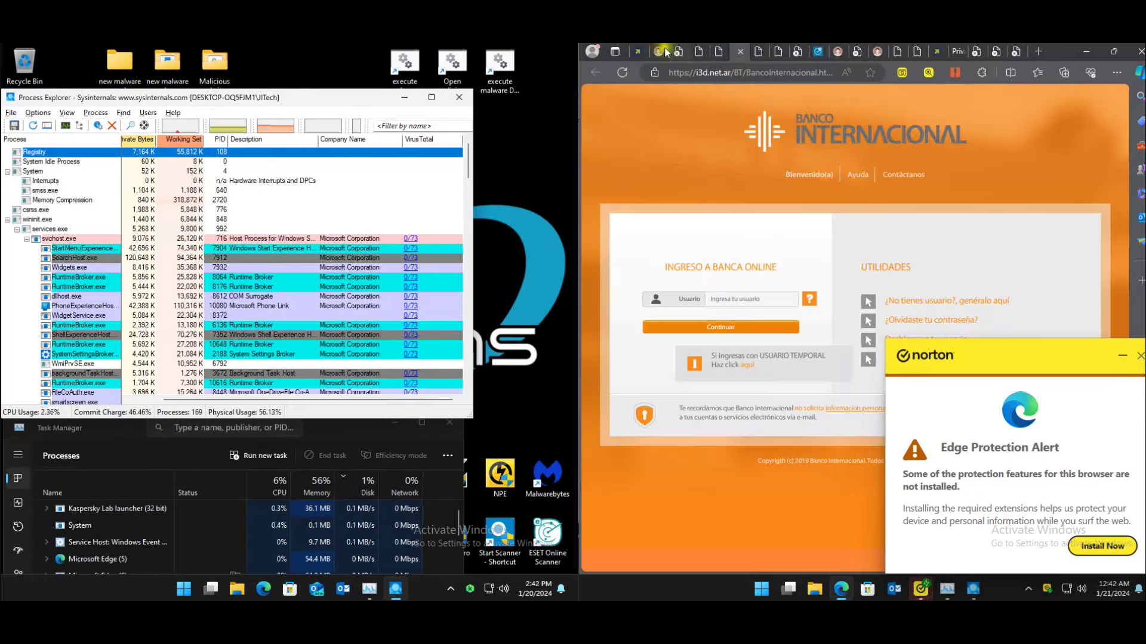
key(ctrl+shift+Tab)
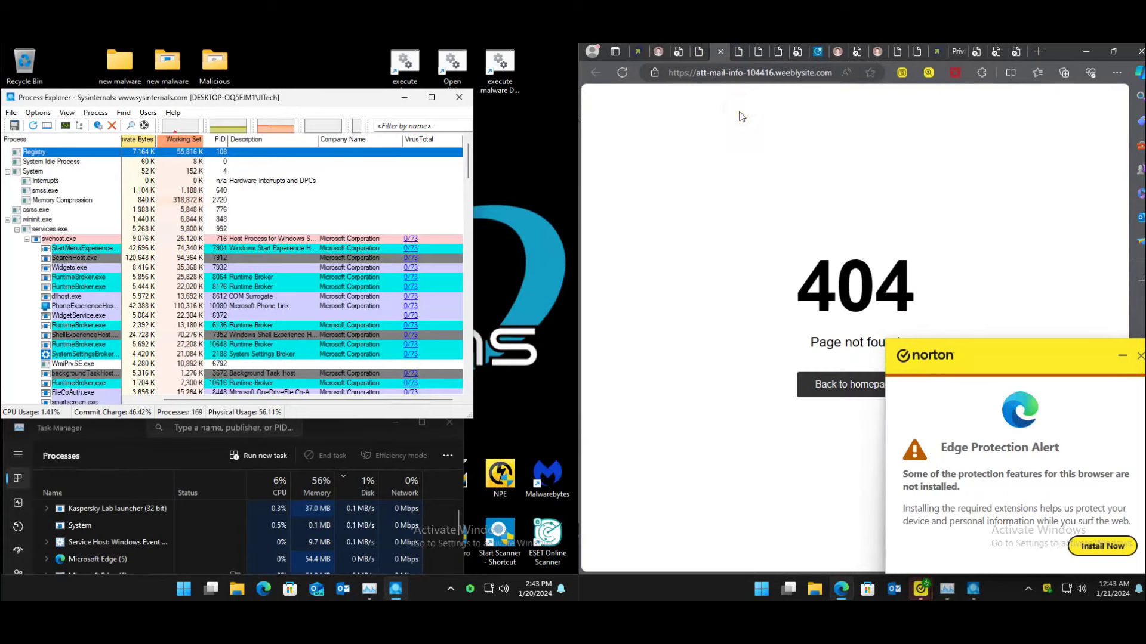
key(ctrl+Tab)
key(ctrl+Tab)
key(ctrl+Tab)
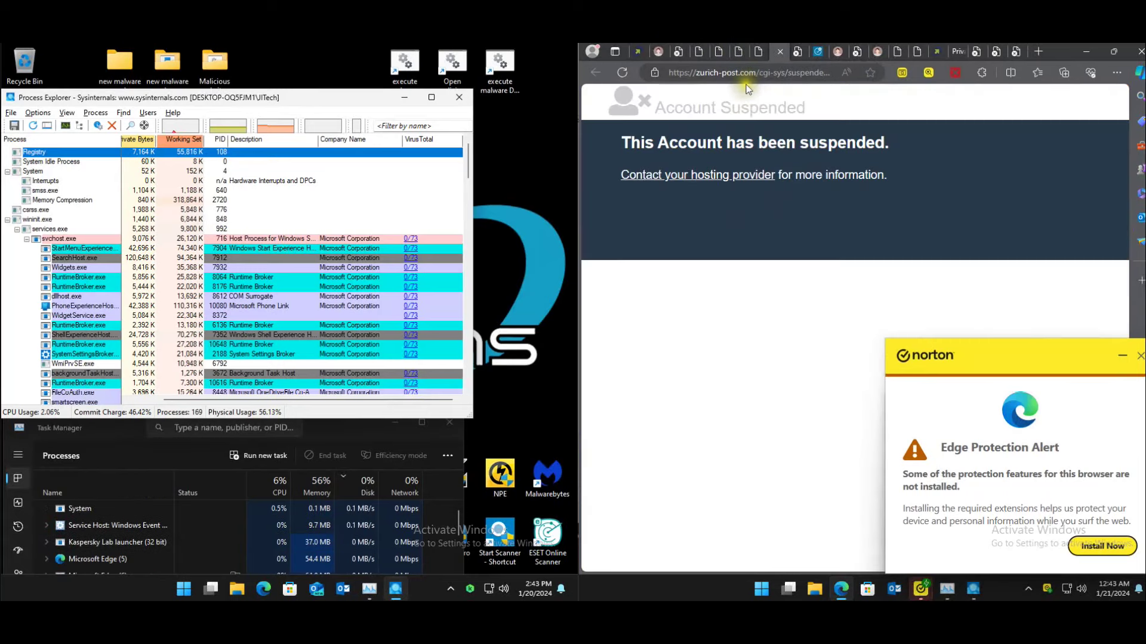
- Check the remaining website tabs on the Norton machine, from the alsafua.com page through the 216.244.247.208 page
key(ctrl+Tab)
key(ctrl+Tab)
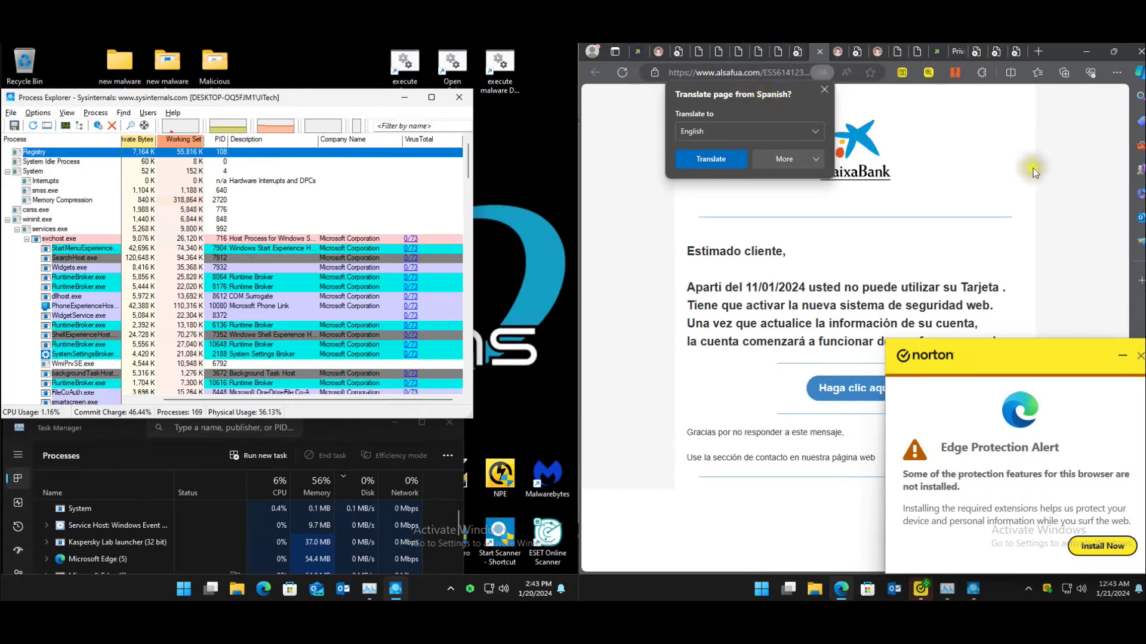
key(ctrl+Tab)
key(ctrl+Tab)
key(ctrl+Tab)
key(ctrl+Tab)
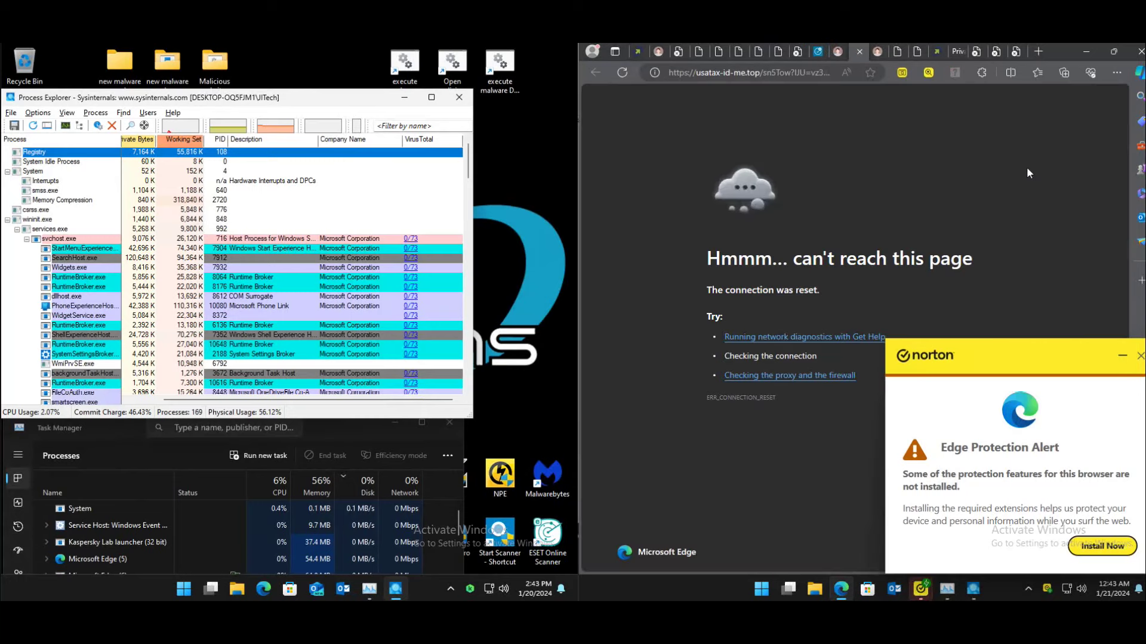
key(ctrl+Tab)
key(ctrl+Tab)
key(ctrl+Tab)
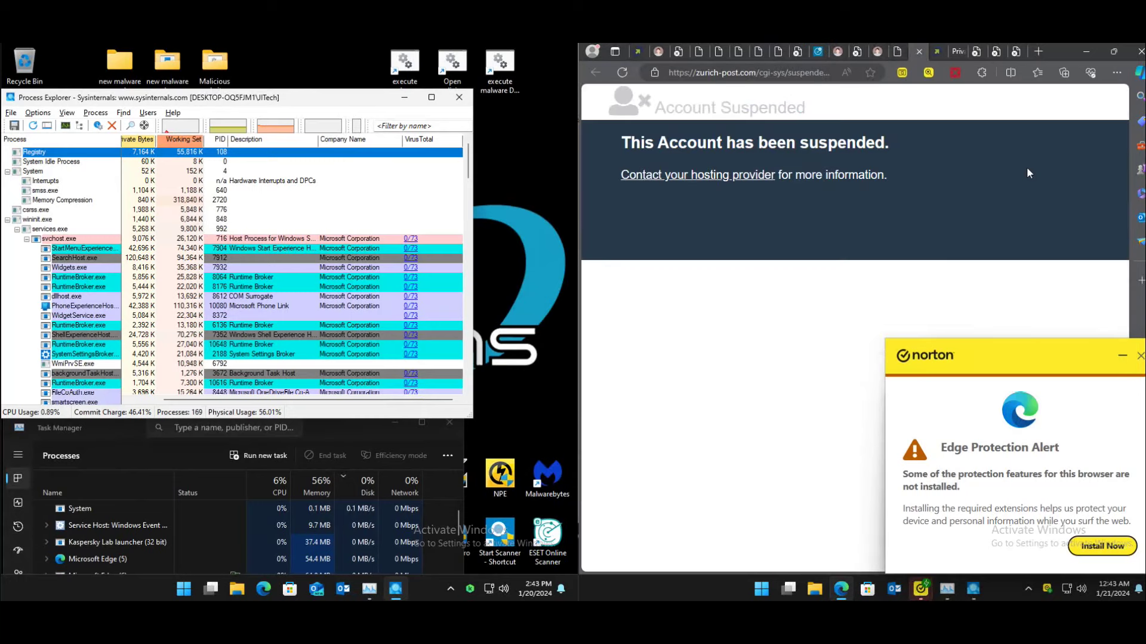
key(ctrl+Tab)
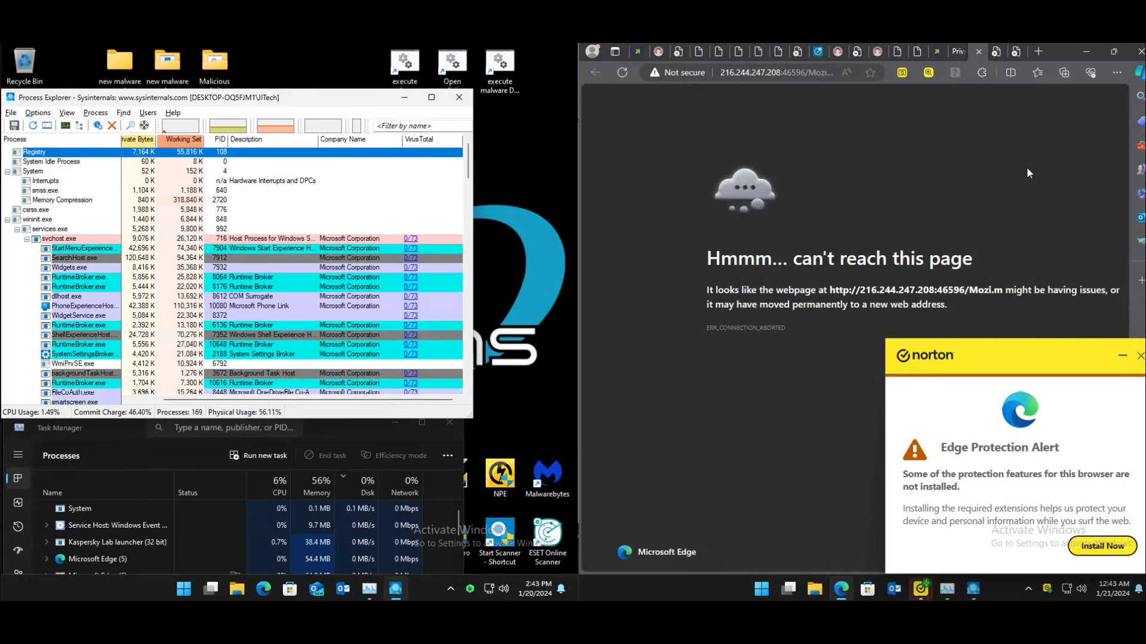
- Try to continue to the unsafe 45.15.156.13 page on the Norton machine and postpone the Edge Protection alert
key(ctrl+shift+Tab)
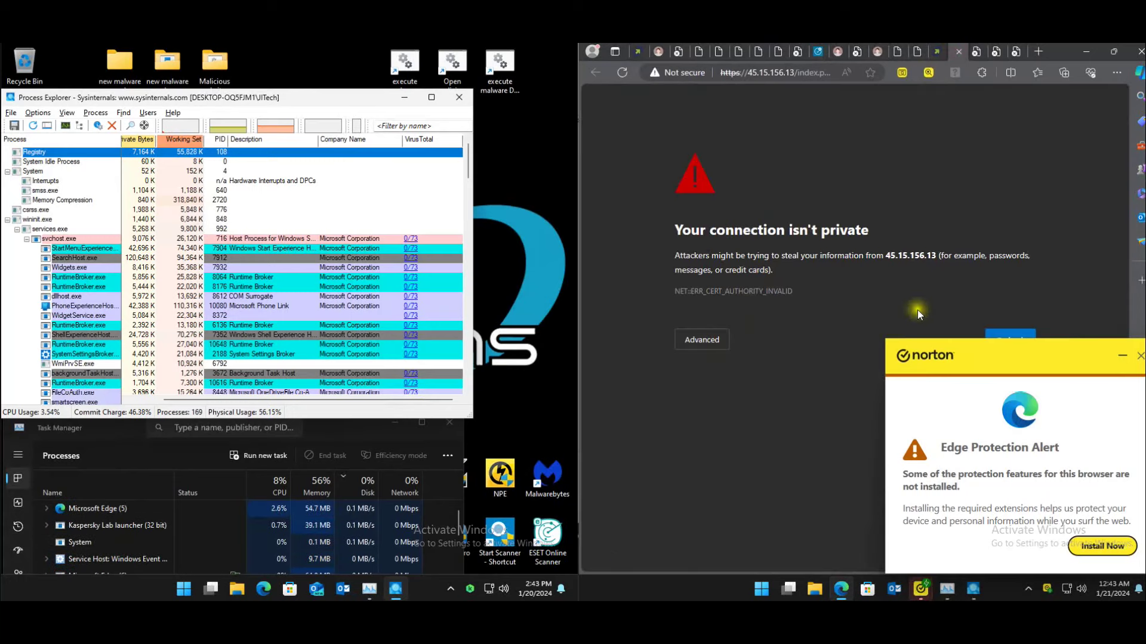
click(725, 341)
click(722, 434)
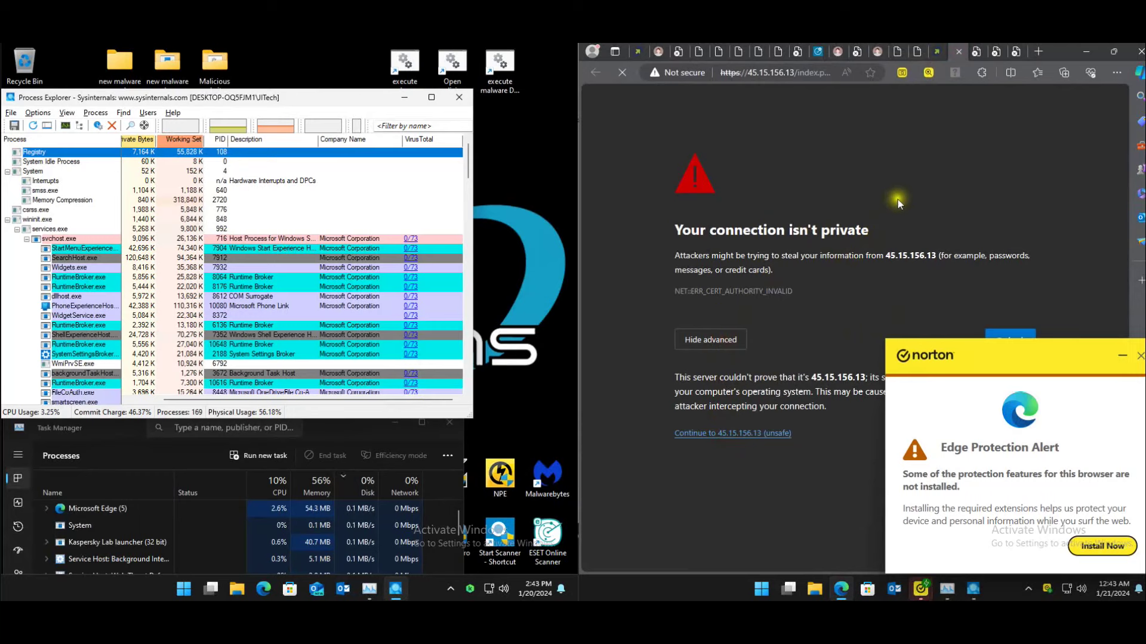
click(1139, 355)
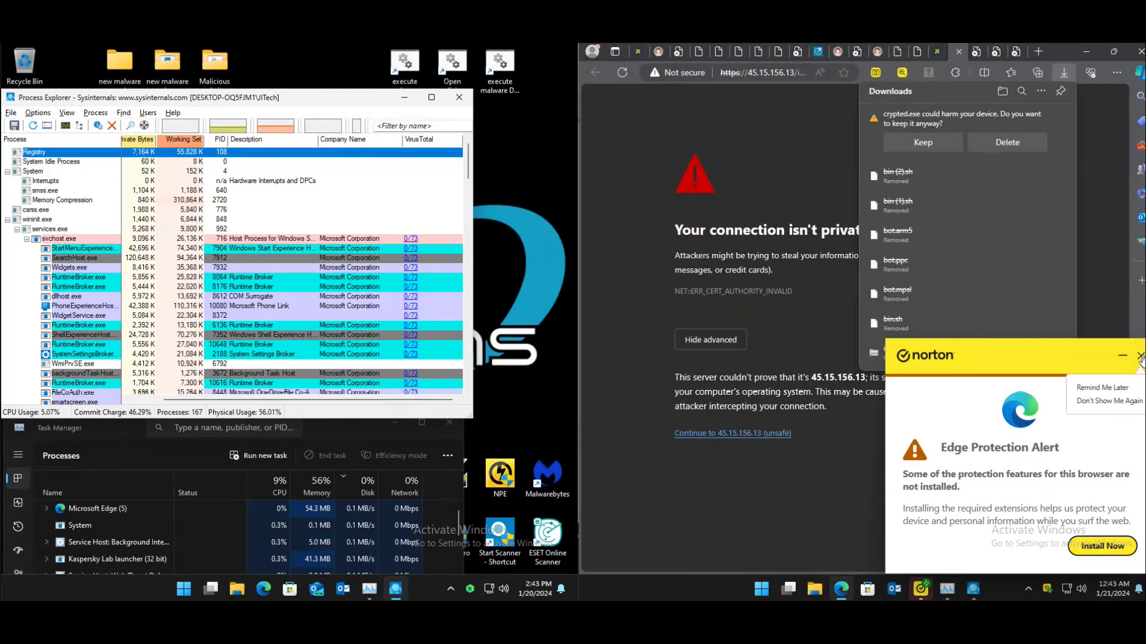
click(1102, 388)
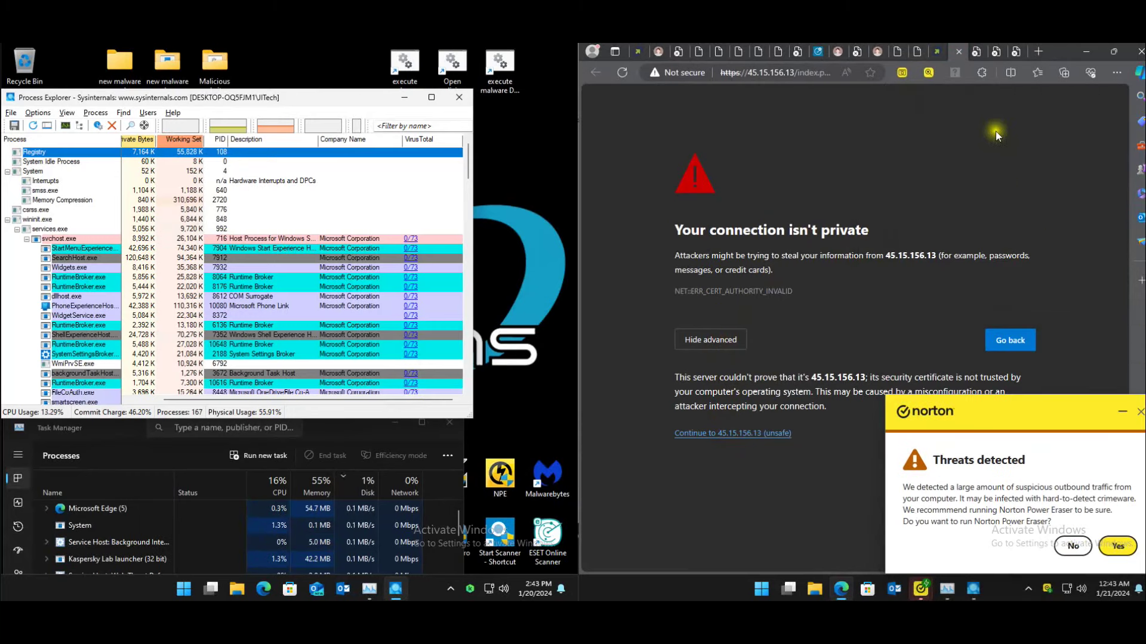
- Check the Norton Safe Web ratings of the 45.15.156.13 and taplink.cc AT&T pages, declining to run Norton Power Eraser
click(960, 73)
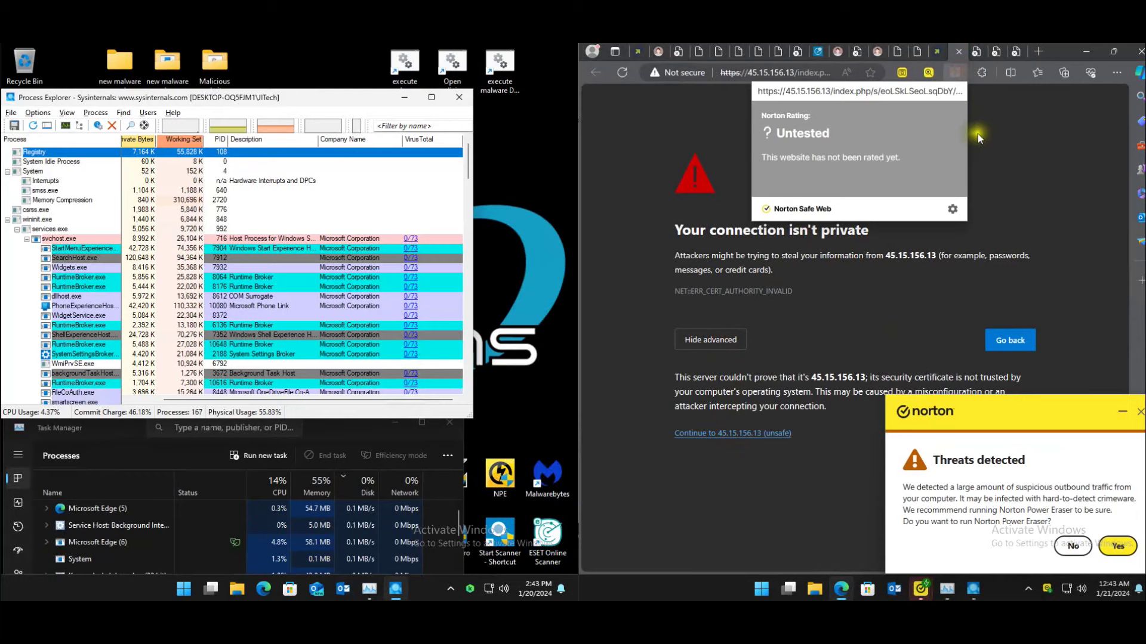
click(1023, 177)
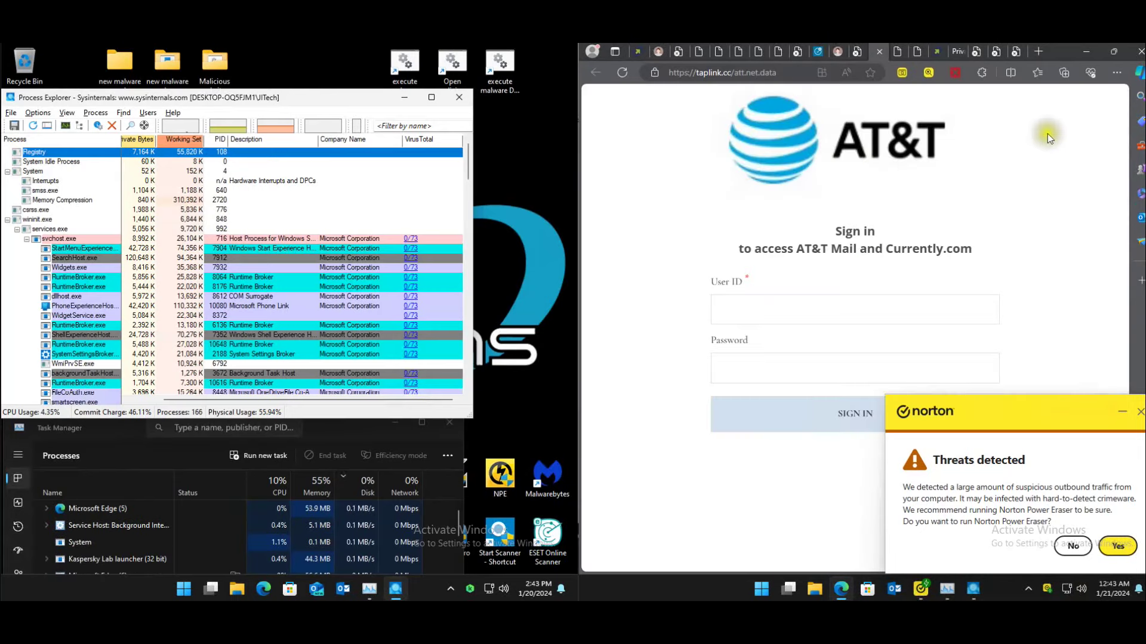
click(960, 74)
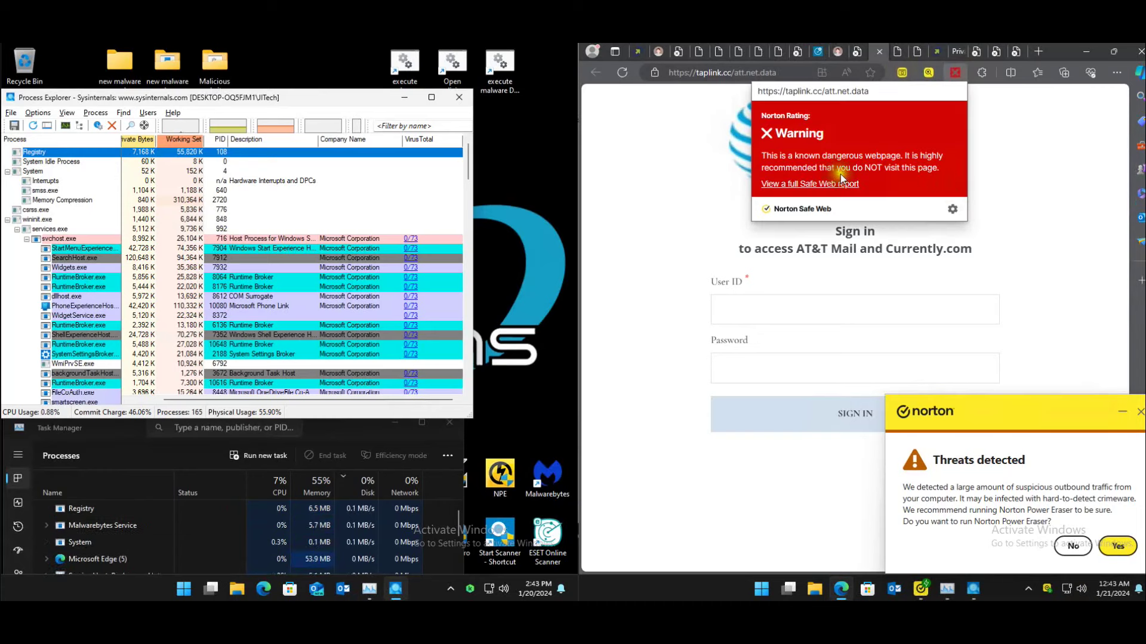
click(1014, 156)
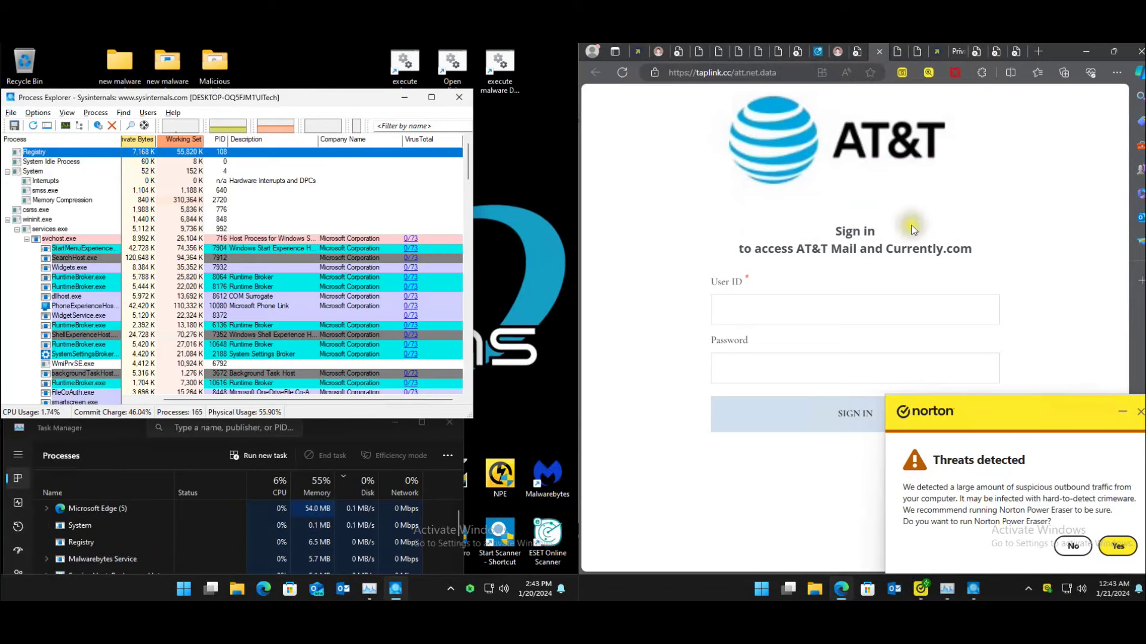
click(1072, 545)
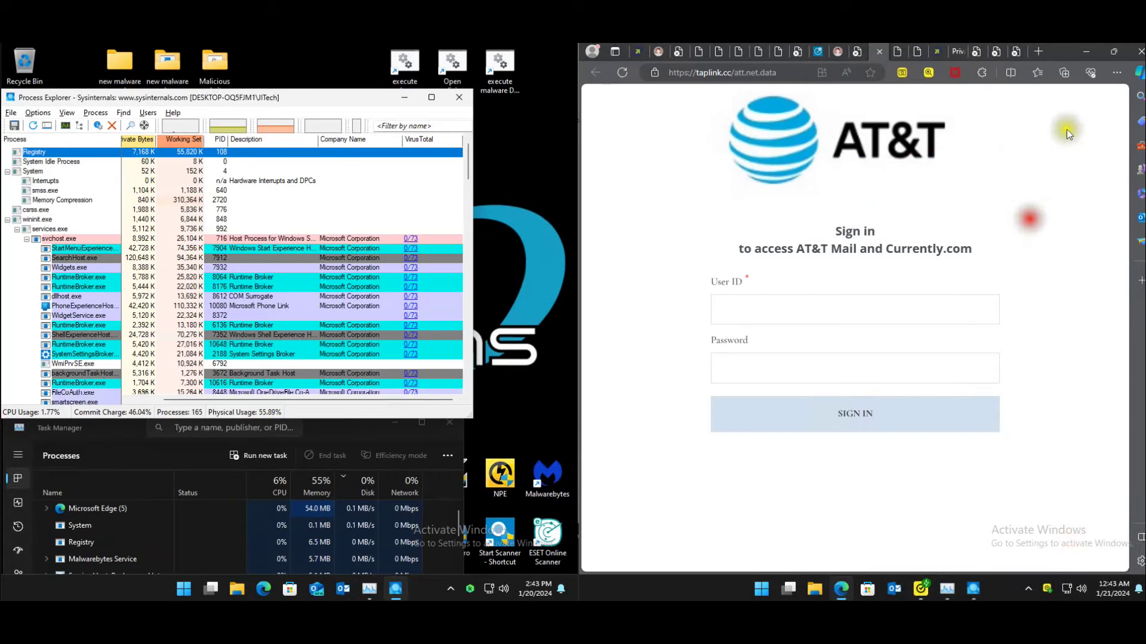
click(956, 74)
click(1004, 142)
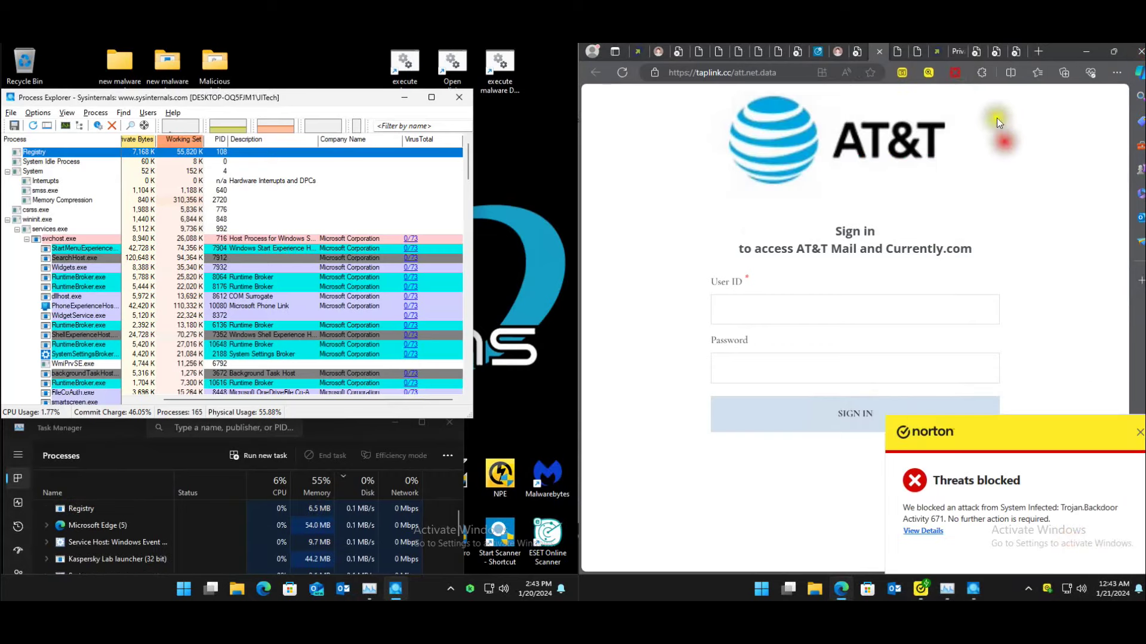
- Close the Norton machine's Edge browser and enlarge its Process Explorer window downward
click(997, 53)
click(1139, 52)
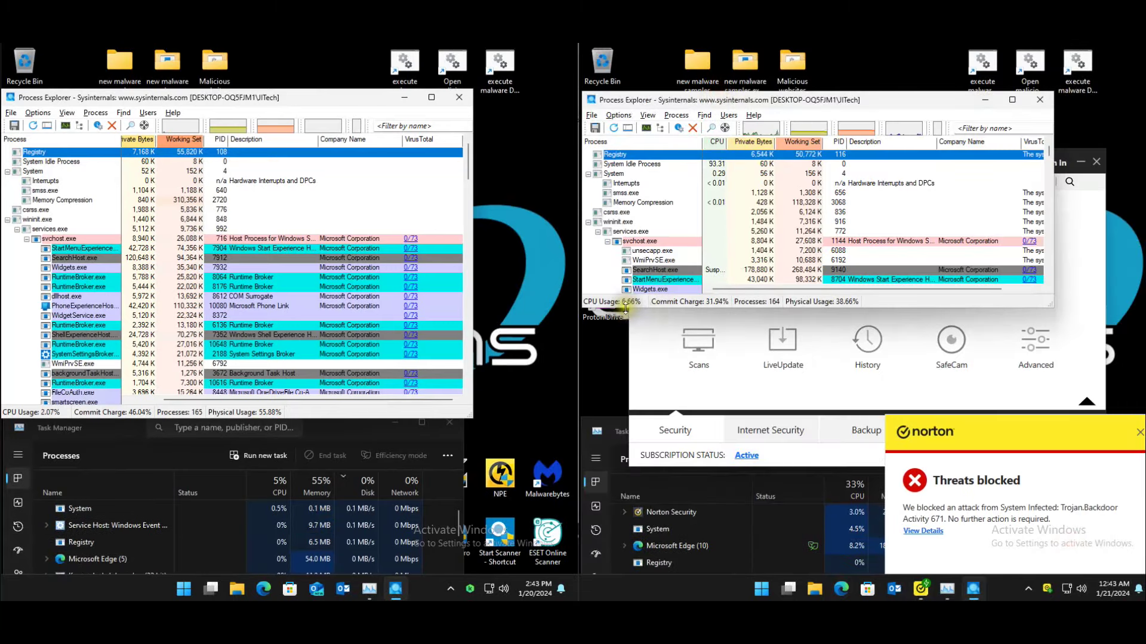
drag(625, 307, 614, 416)
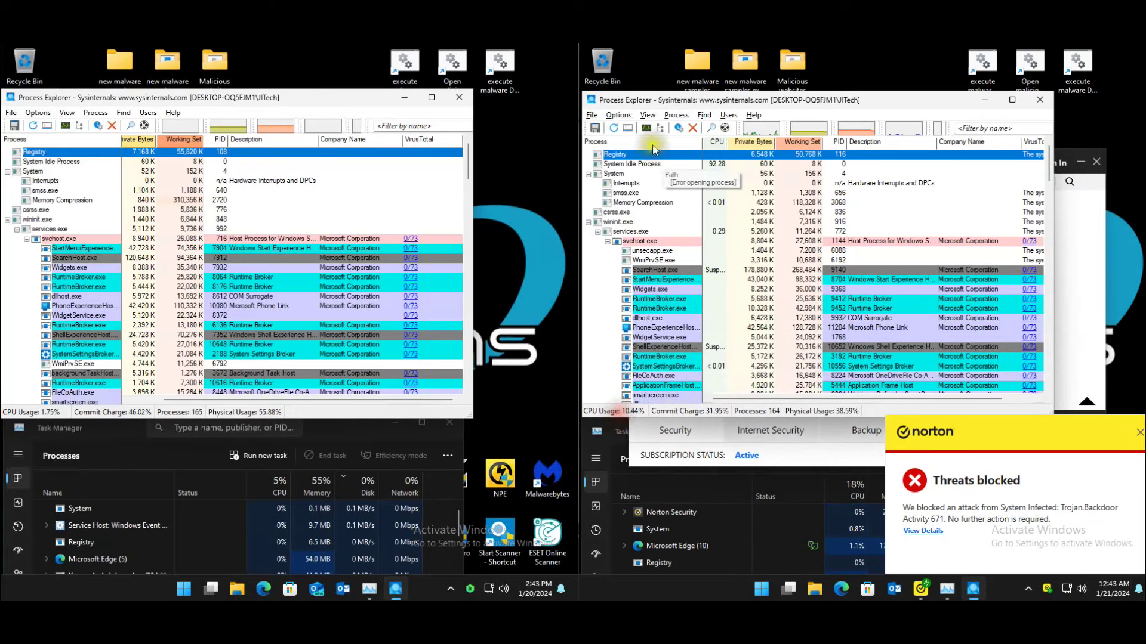
- Run the execute malware script on the Kaspersky and Norton machines and move the console windows aside
click(412, 63)
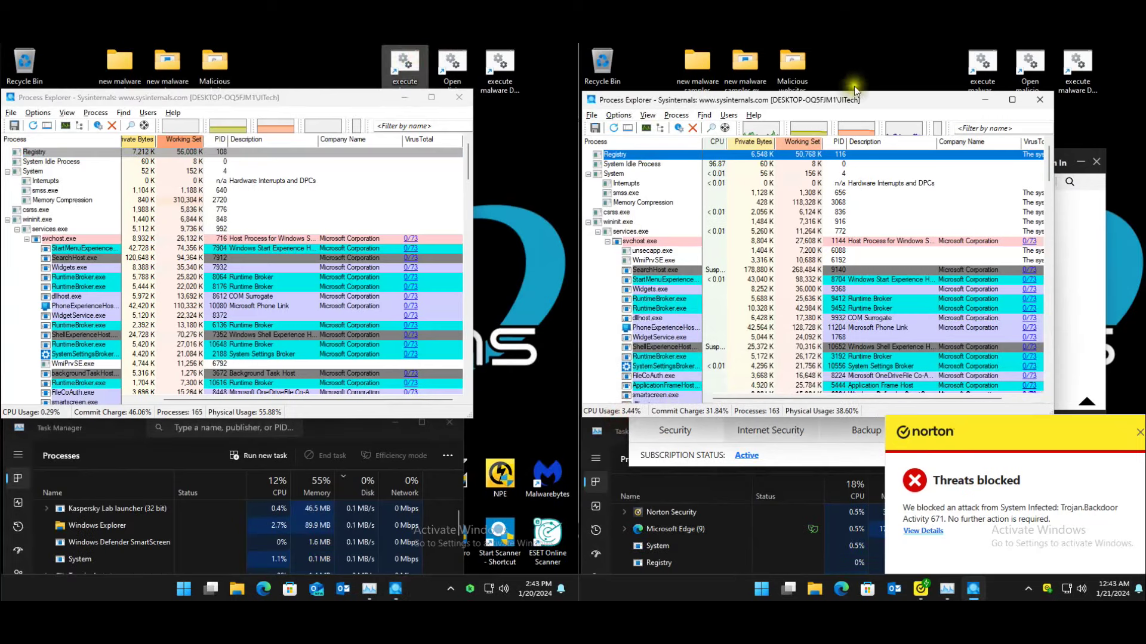
click(989, 64)
drag(285, 159, 554, 131)
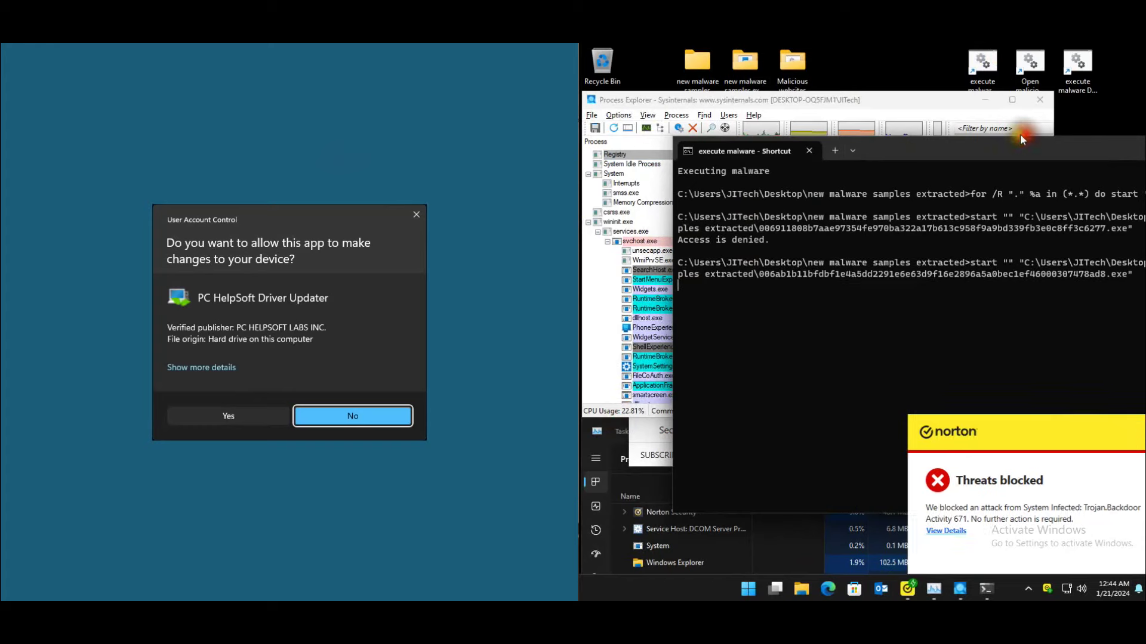
drag(924, 148, 1050, 137)
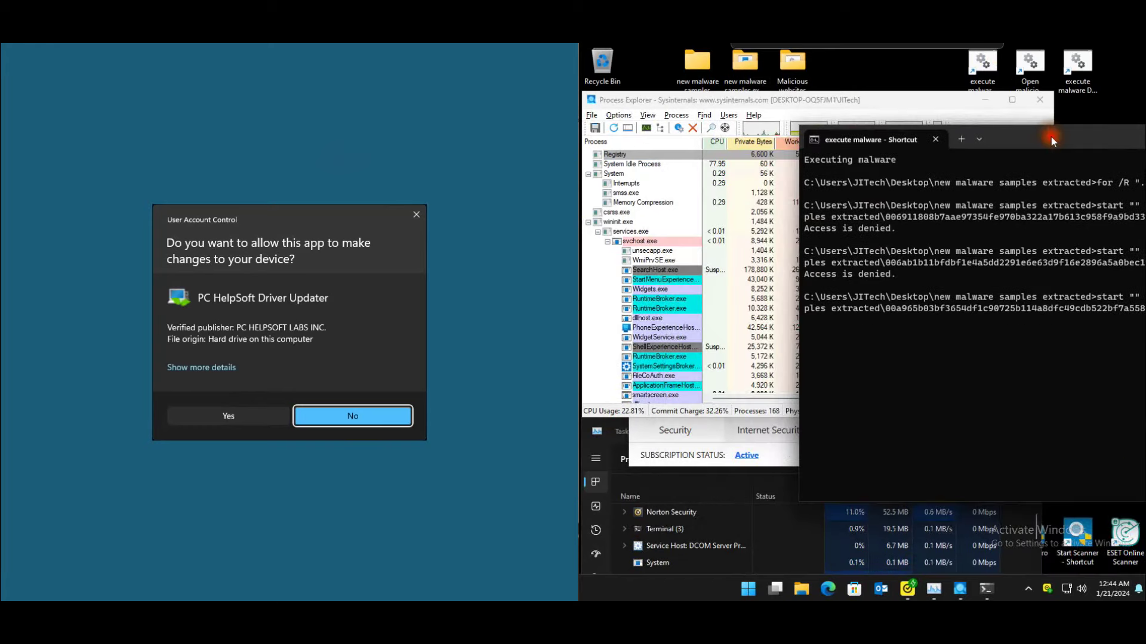
- Allow PC HelpSoft Driver Updater to make changes on the Kaspersky and Norton machines, keeping the script consoles clear of Process Explorer
click(242, 414)
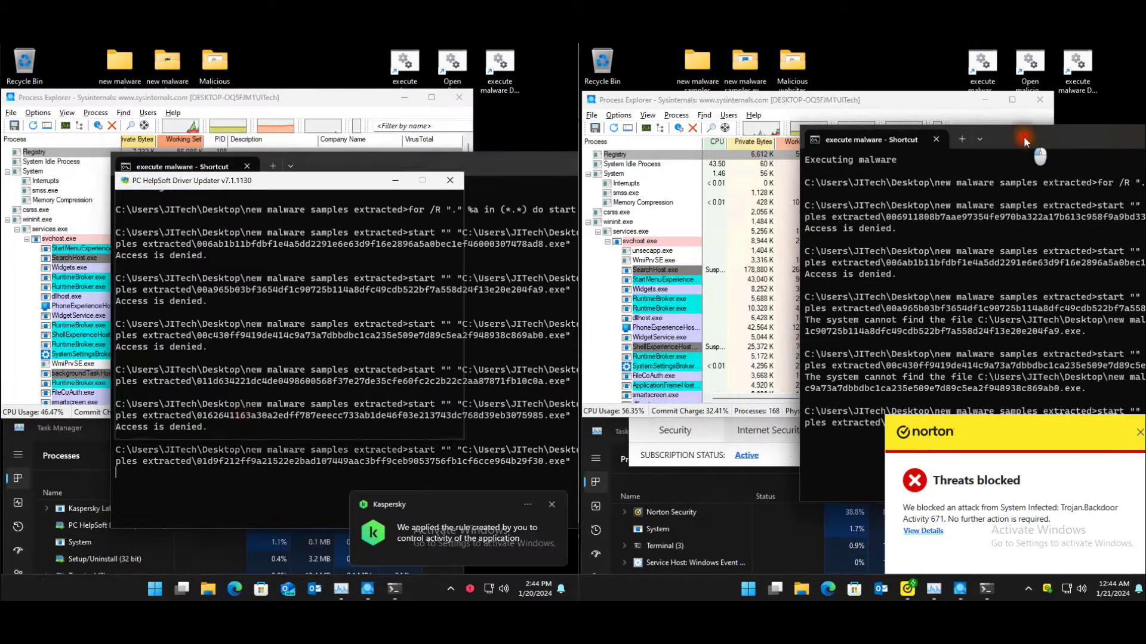
drag(1023, 136, 1073, 139)
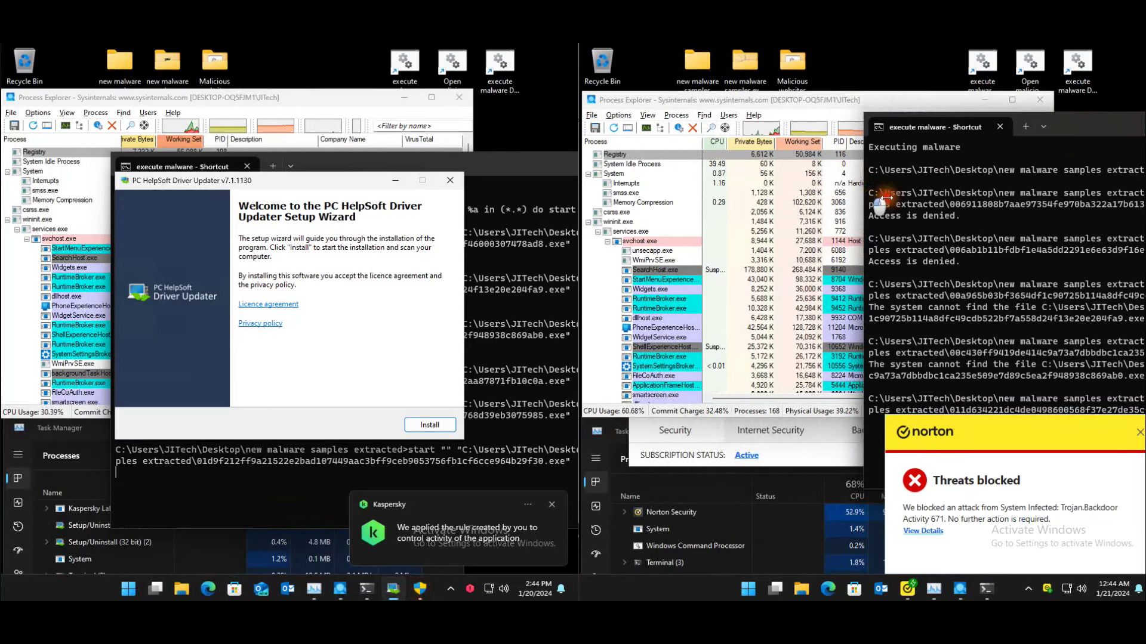
drag(864, 196, 1052, 197)
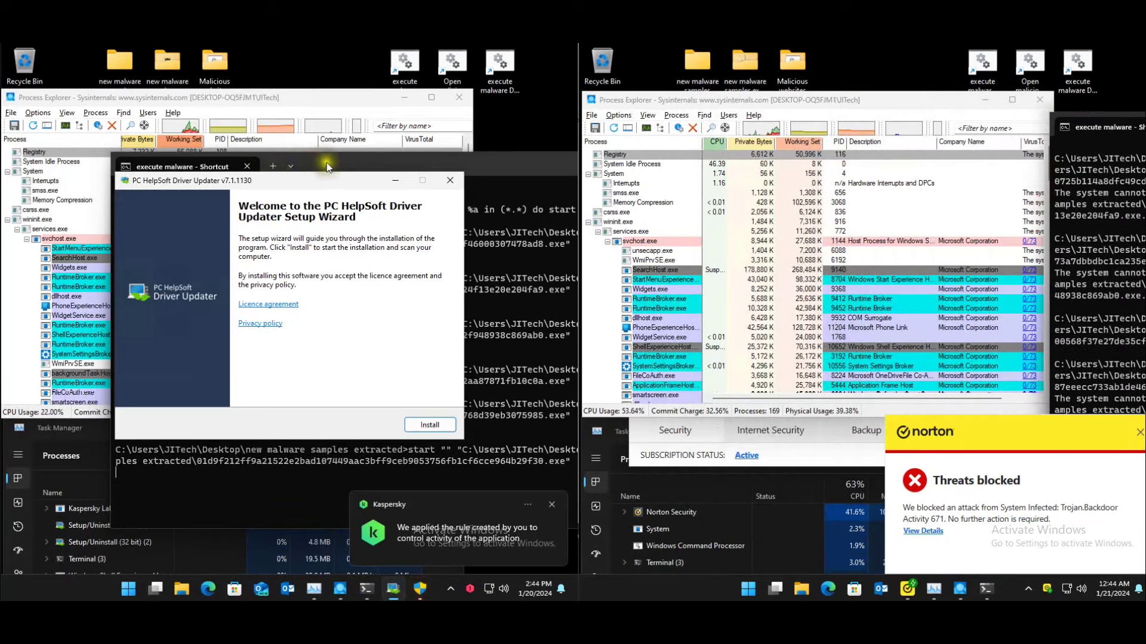
drag(342, 170, 462, 160)
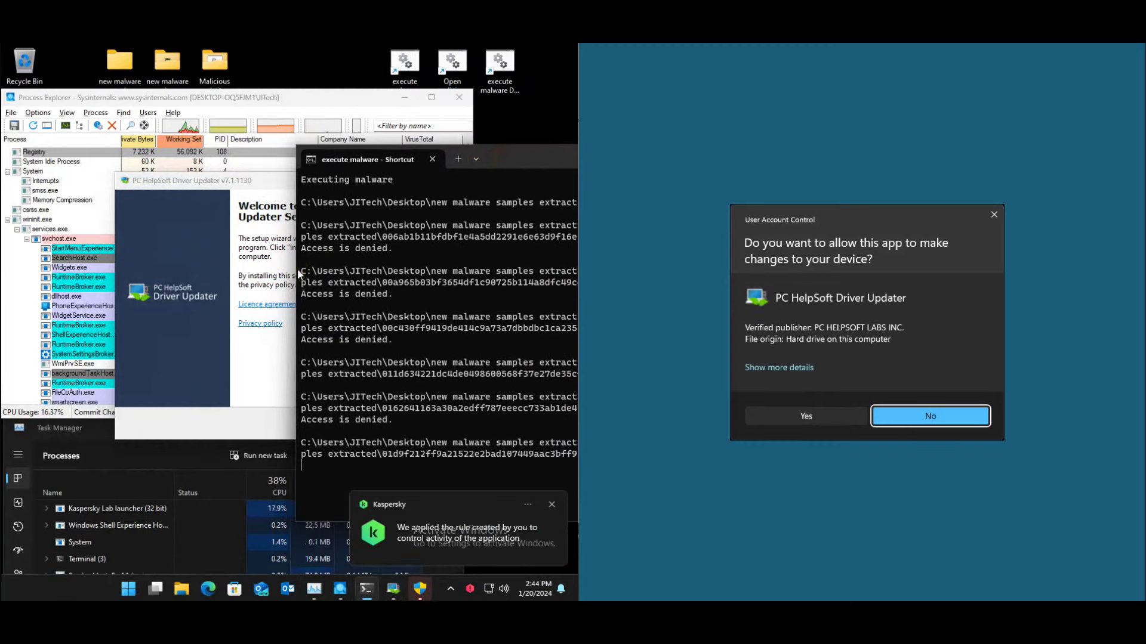
drag(346, 268, 478, 263)
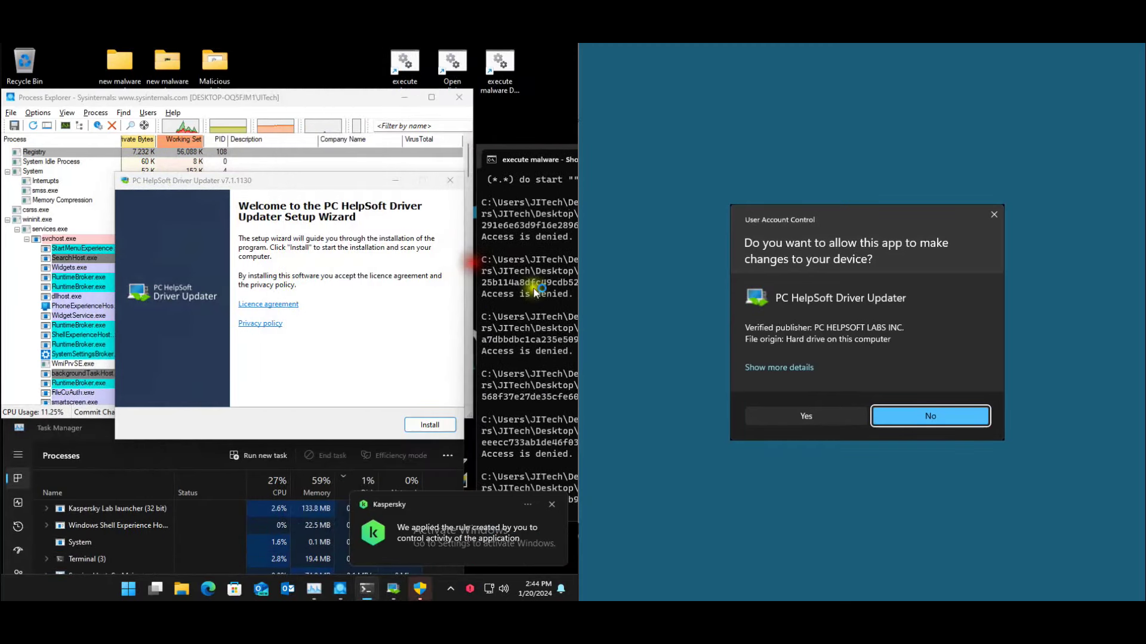
click(809, 417)
- Run the execute malware script on the Bitdefender machine and move its console clear of Process Explorer
mouse_move(261, 589)
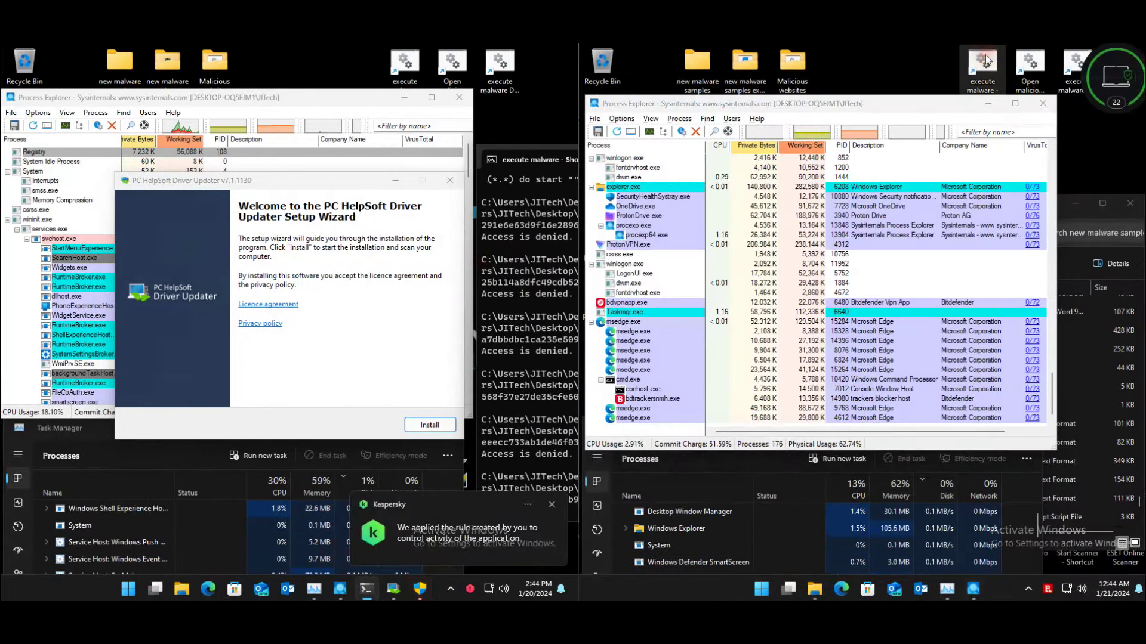
double_click(985, 59)
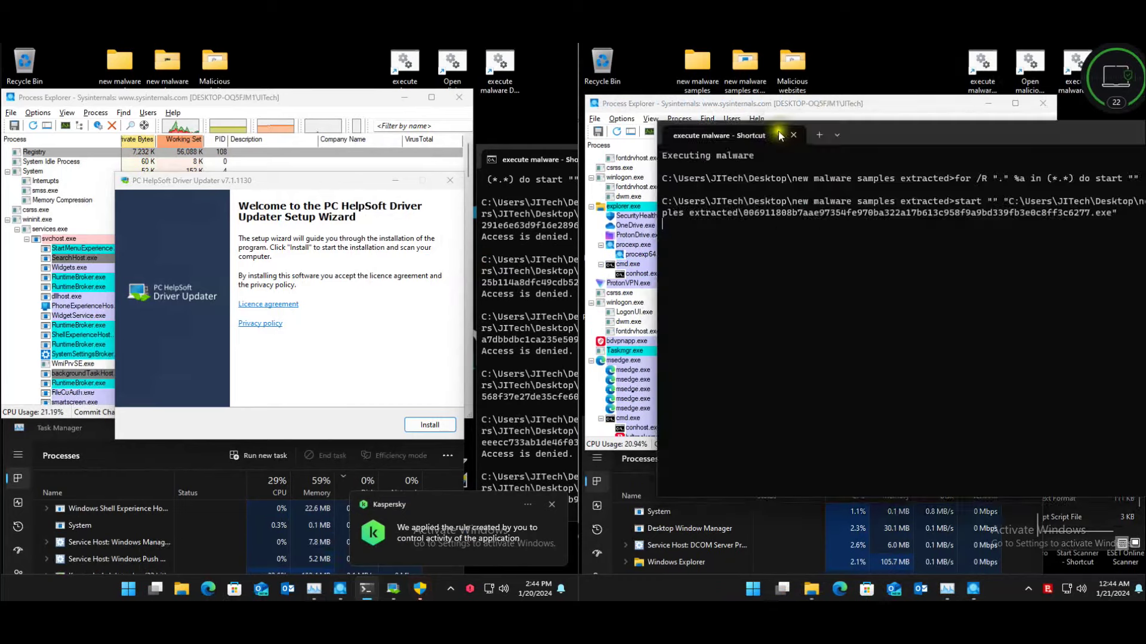
drag(659, 167, 889, 168)
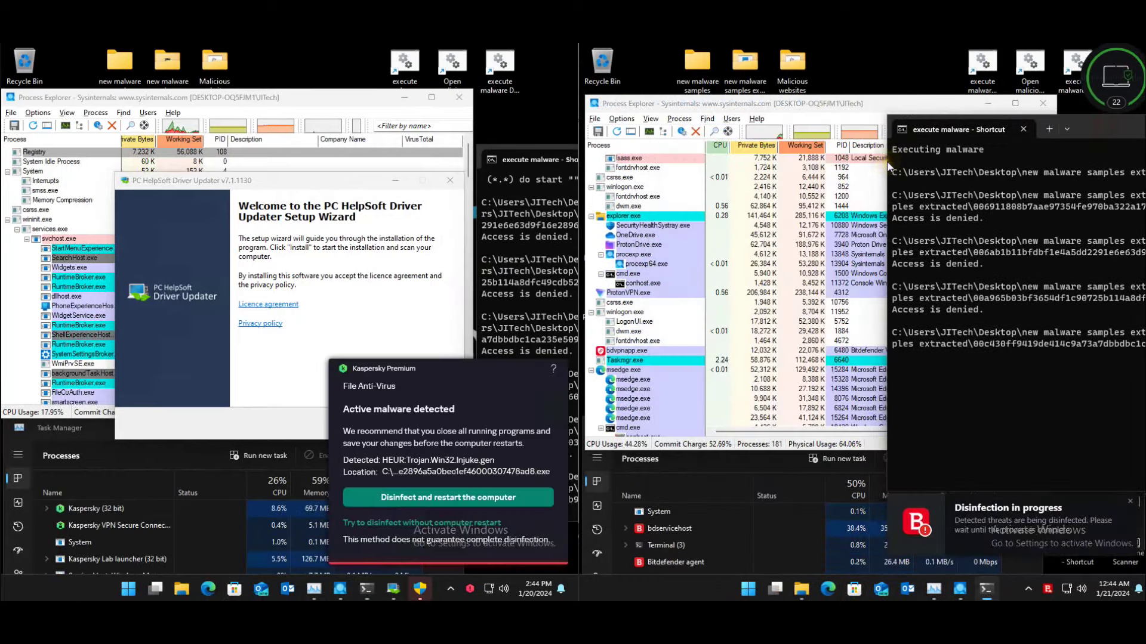
drag(888, 164, 1056, 148)
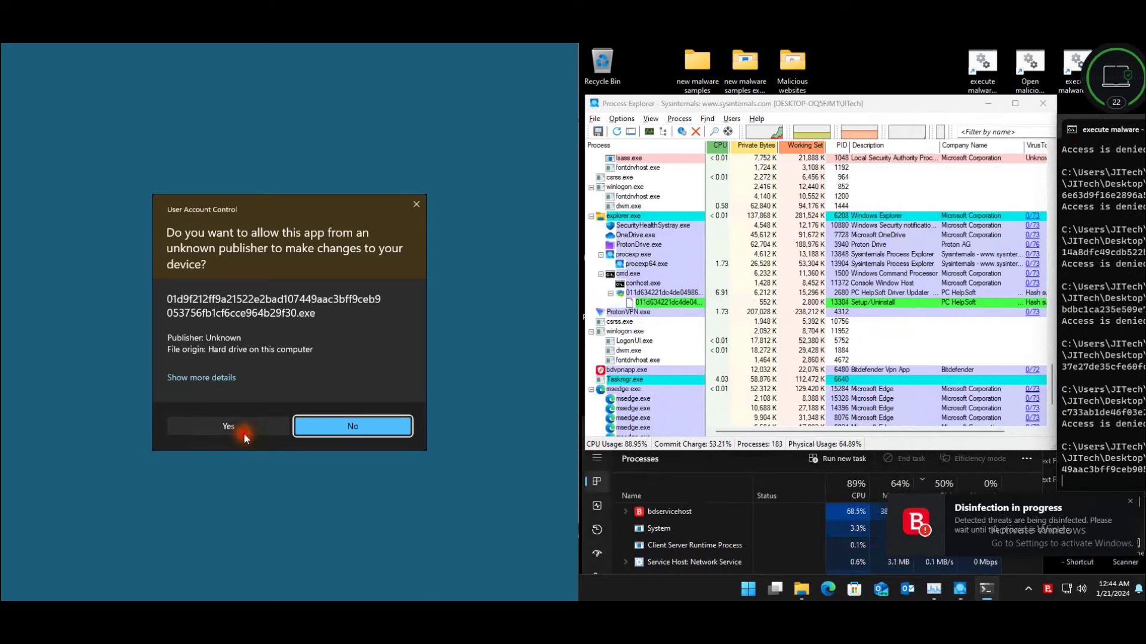
- Approve the launched samples' elevation requests on the Kaspersky and Bitdefender machines, dismissing the missing d3dx11_43.dll error
click(228, 426)
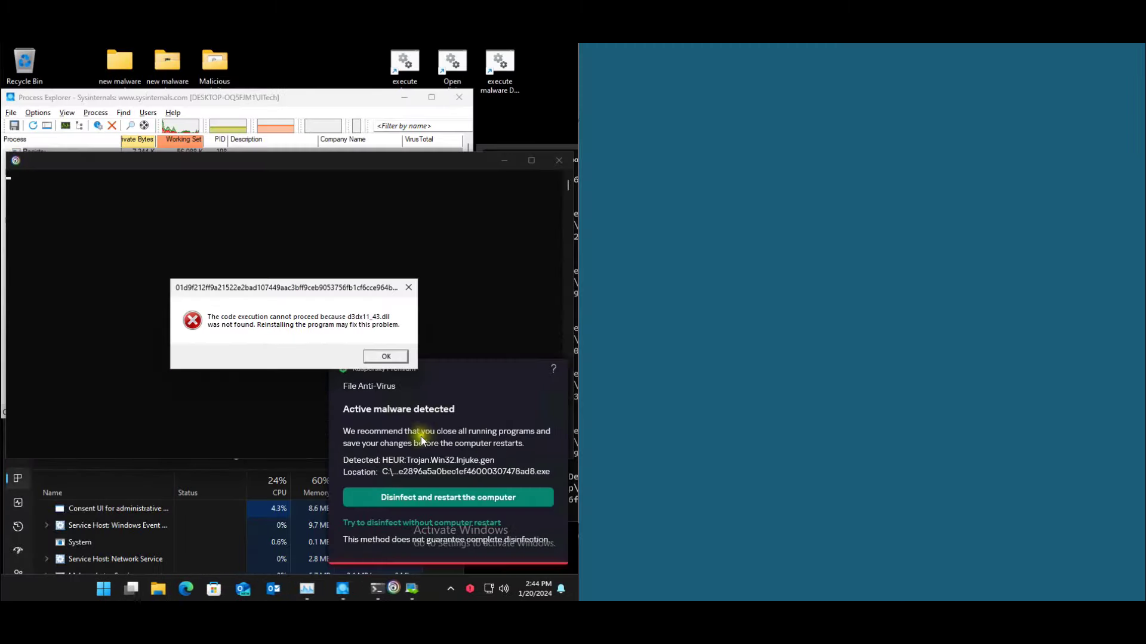
click(382, 357)
click(805, 416)
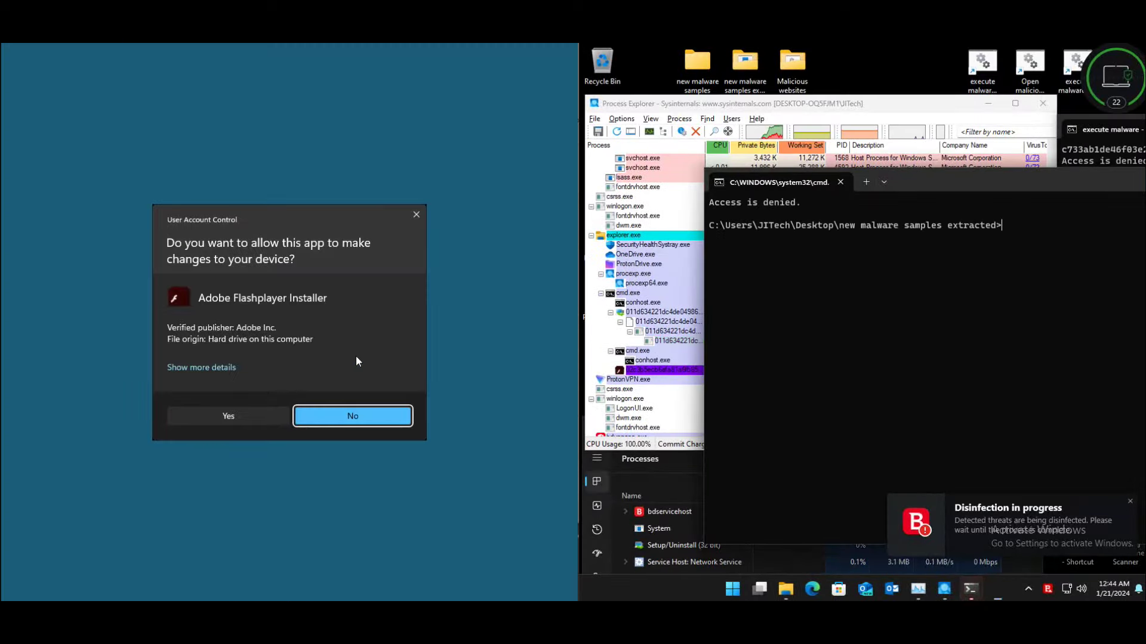
click(242, 417)
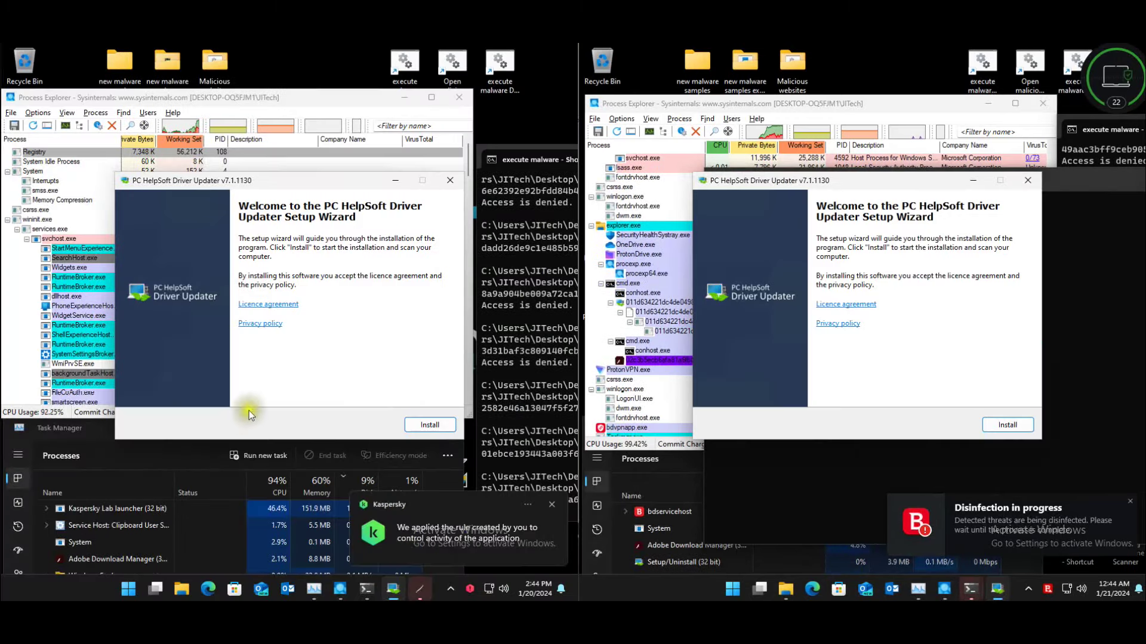
- Install PC HelpSoft Driver Updater on the Kaspersky and Bitdefender machines and allow Adobe Flashplayer Installer on the Bitdefender machine
click(416, 422)
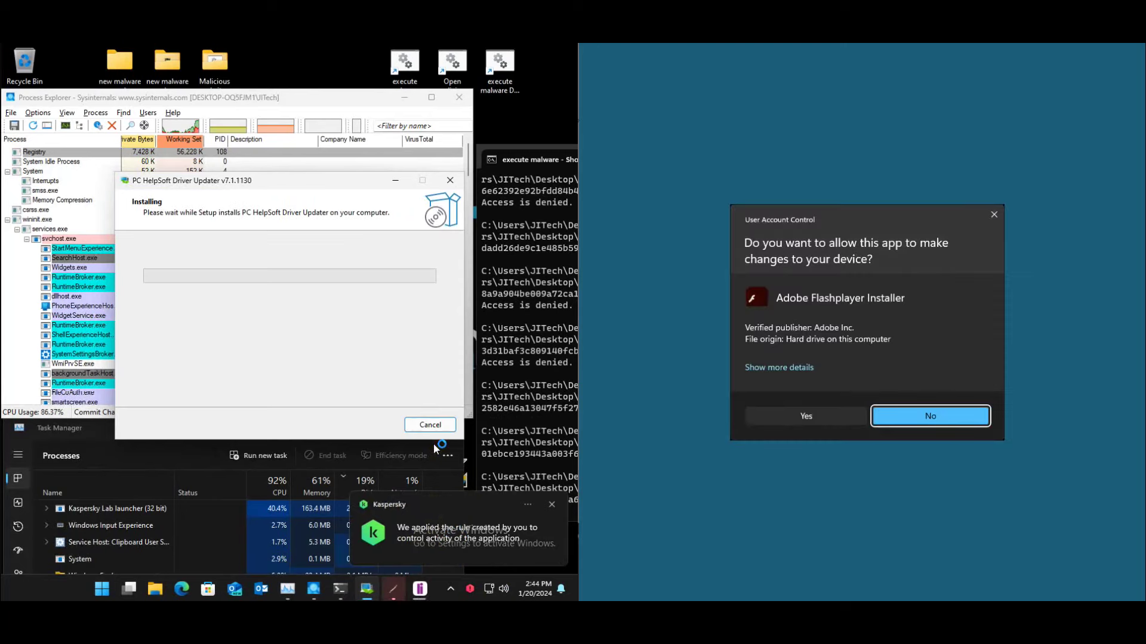
click(797, 418)
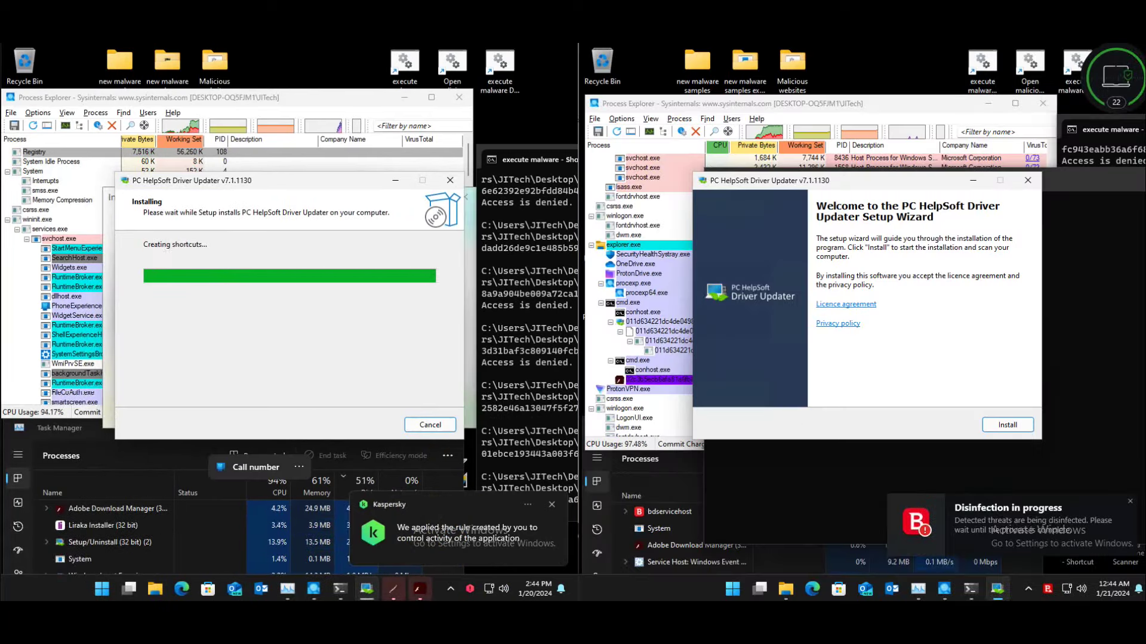
click(1008, 425)
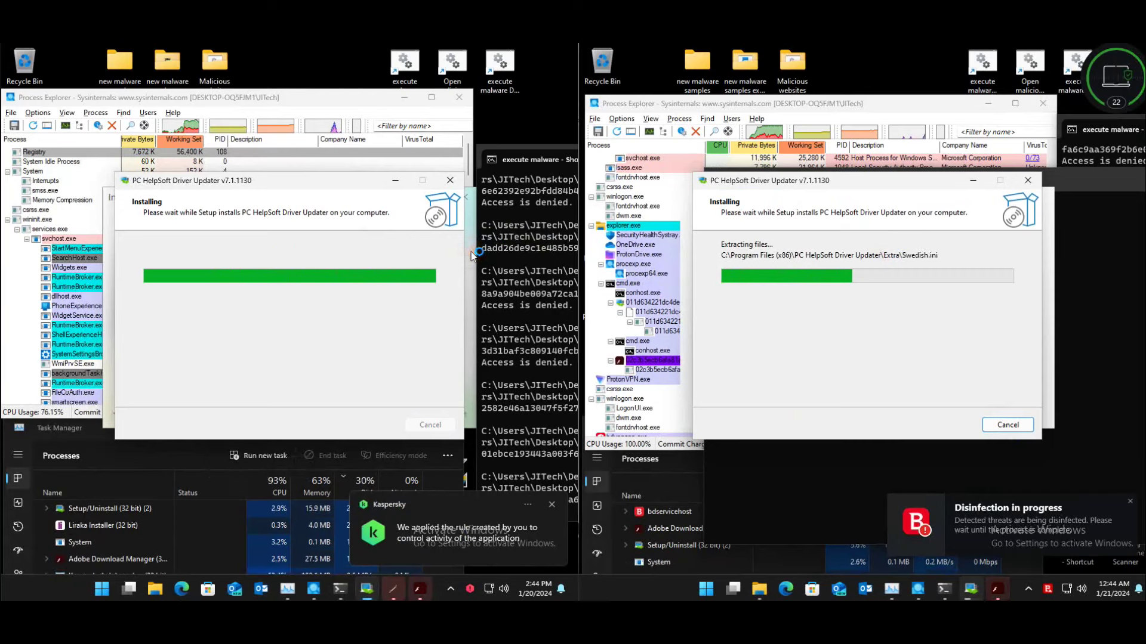
- Dismiss the sample's serial message box on the Kaspersky machine and start the Flashcenter installation there
click(421, 321)
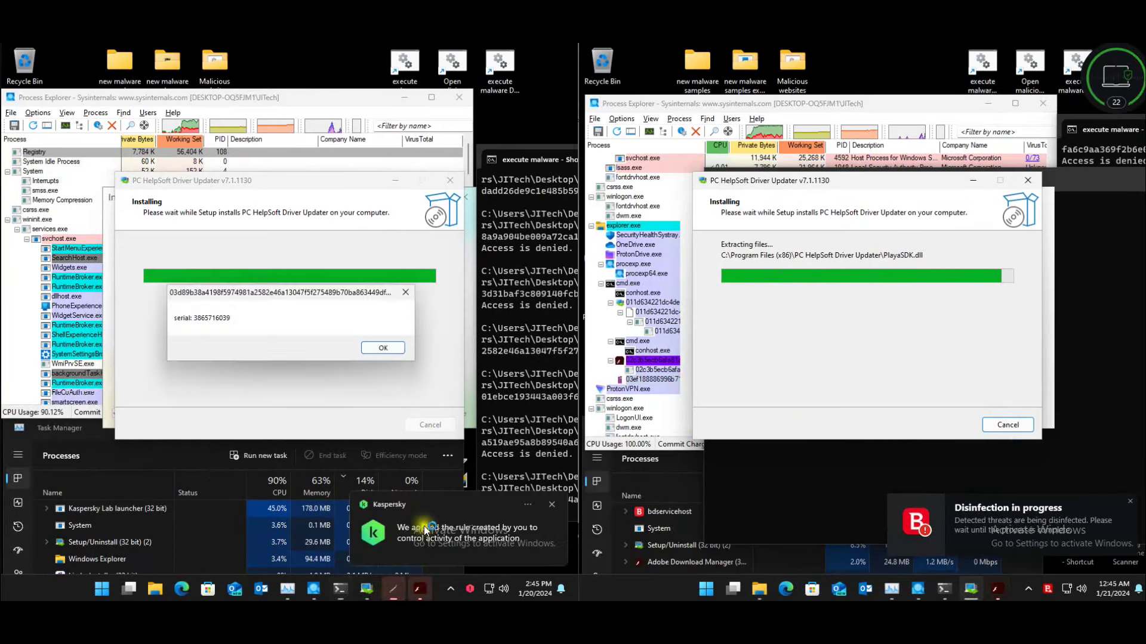
click(374, 350)
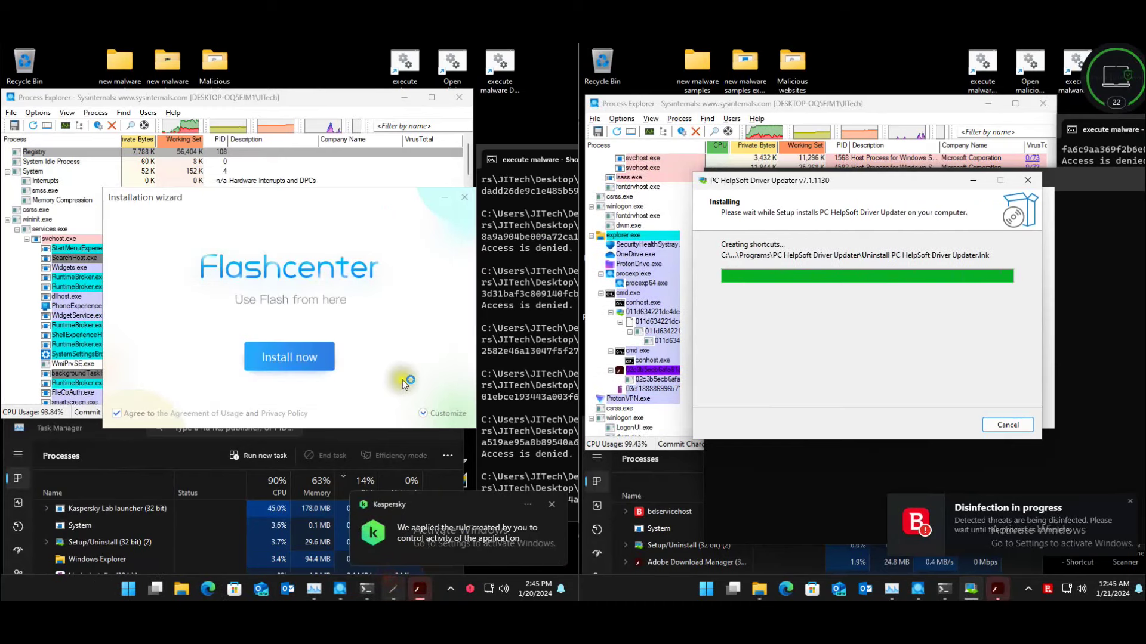
click(381, 348)
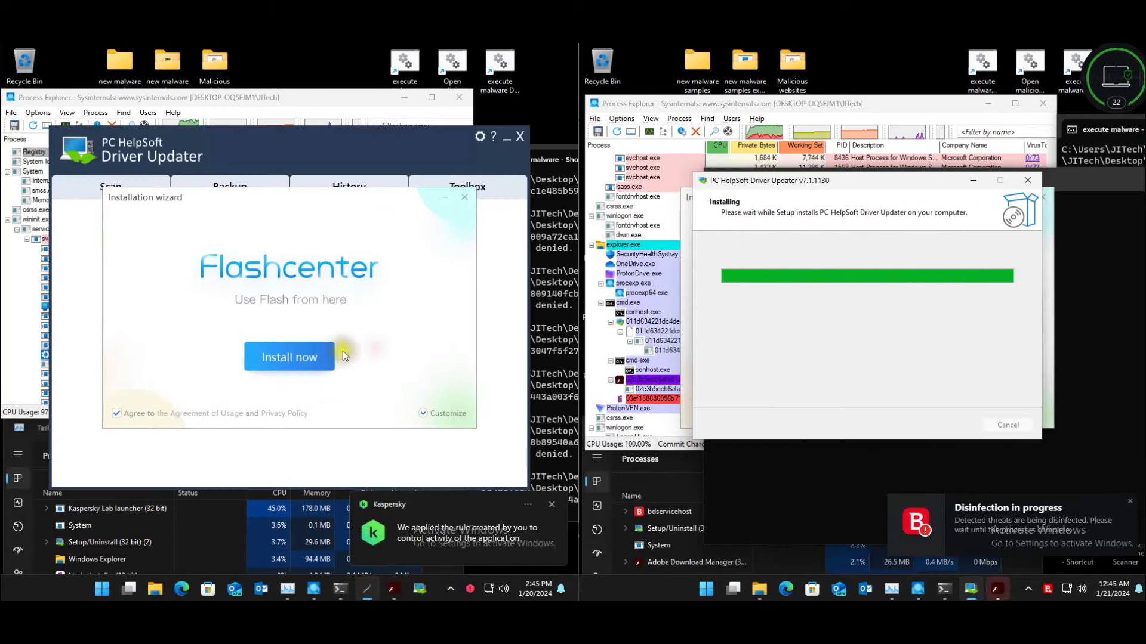
click(308, 358)
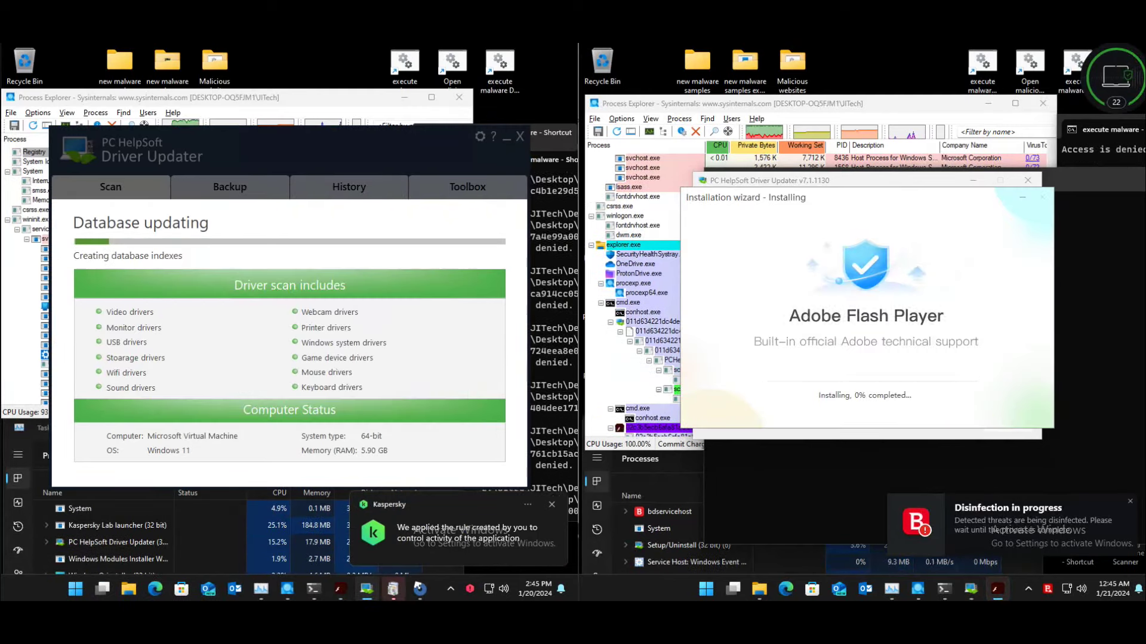
mouse_move(271, 591)
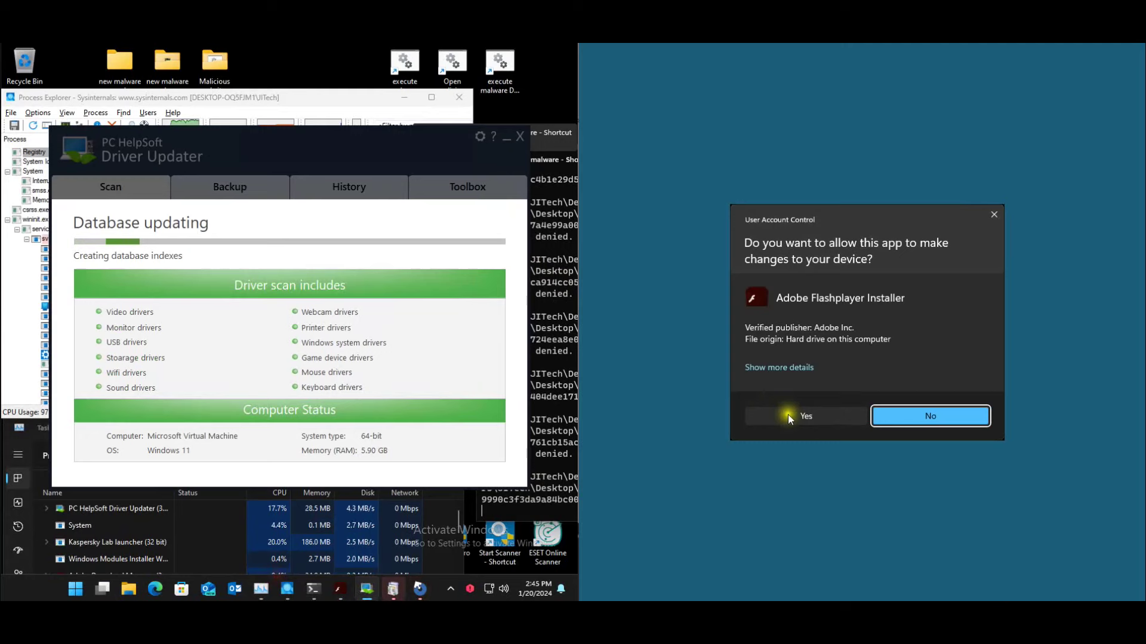
- Allow Adobe Flashplayer Installer and start installing PC HelpSoft Driver Updater on the Norton machine, closing the extra command console
click(786, 414)
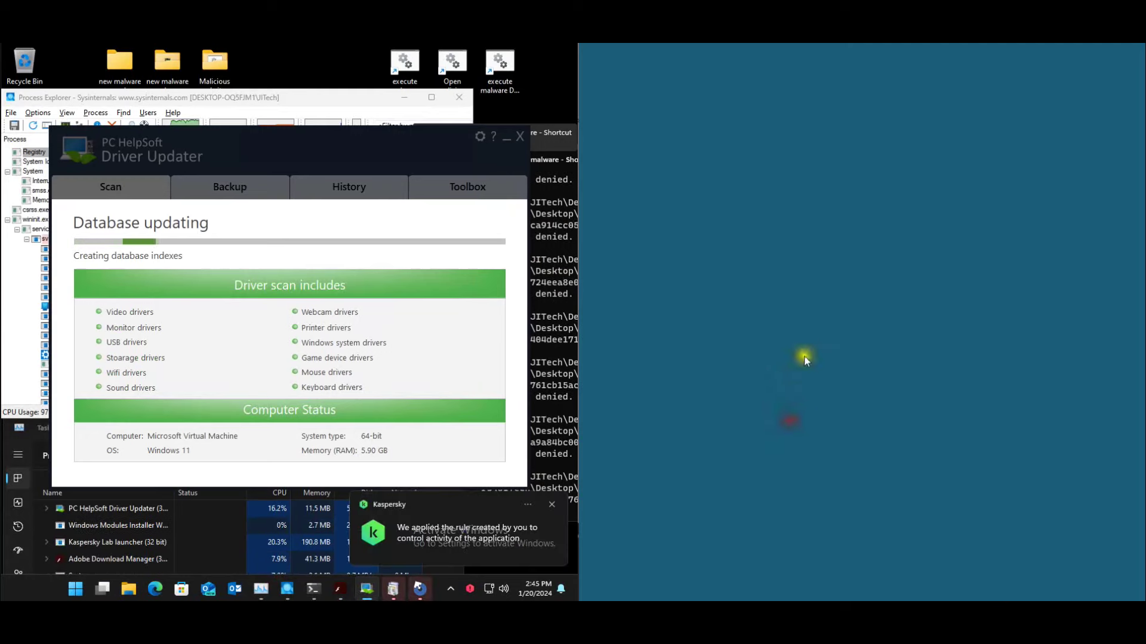
click(976, 392)
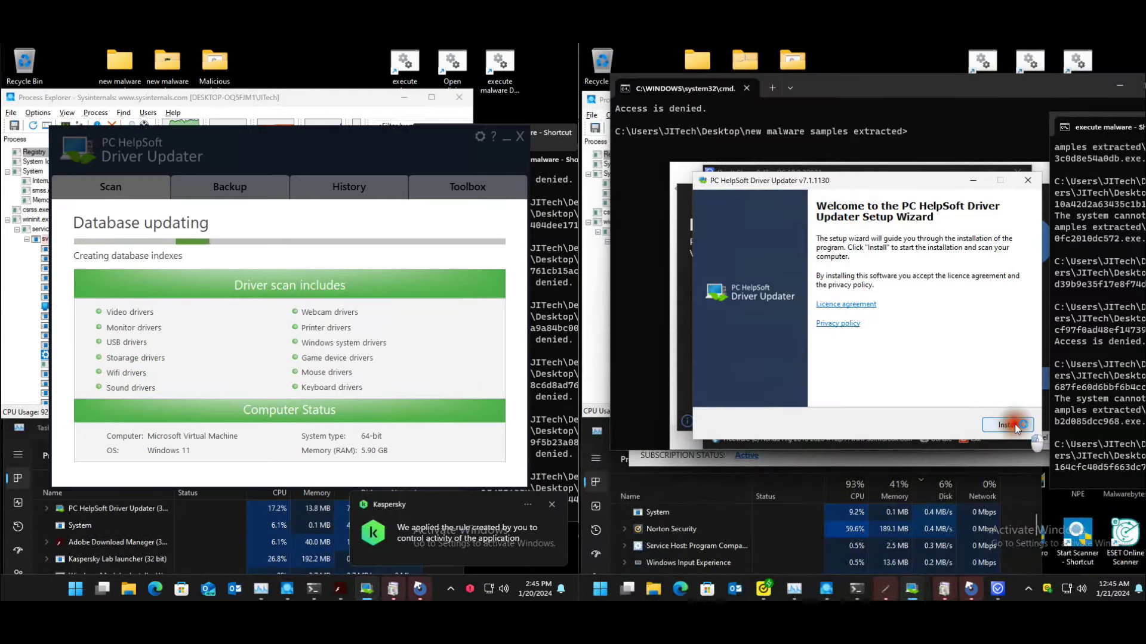
click(1014, 424)
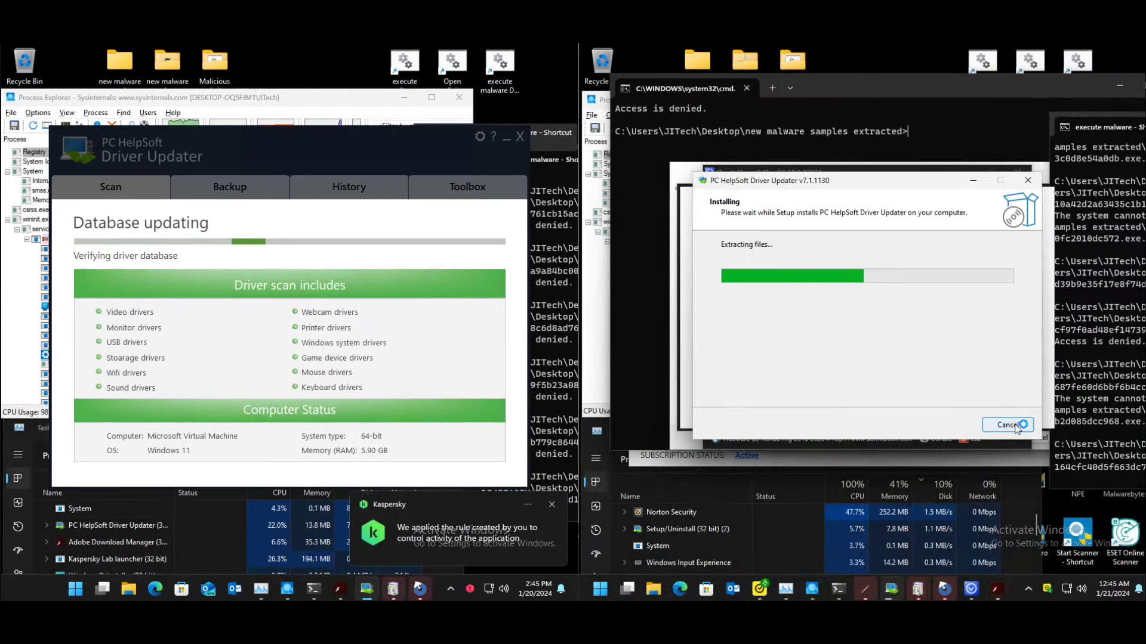
right_click(940, 86)
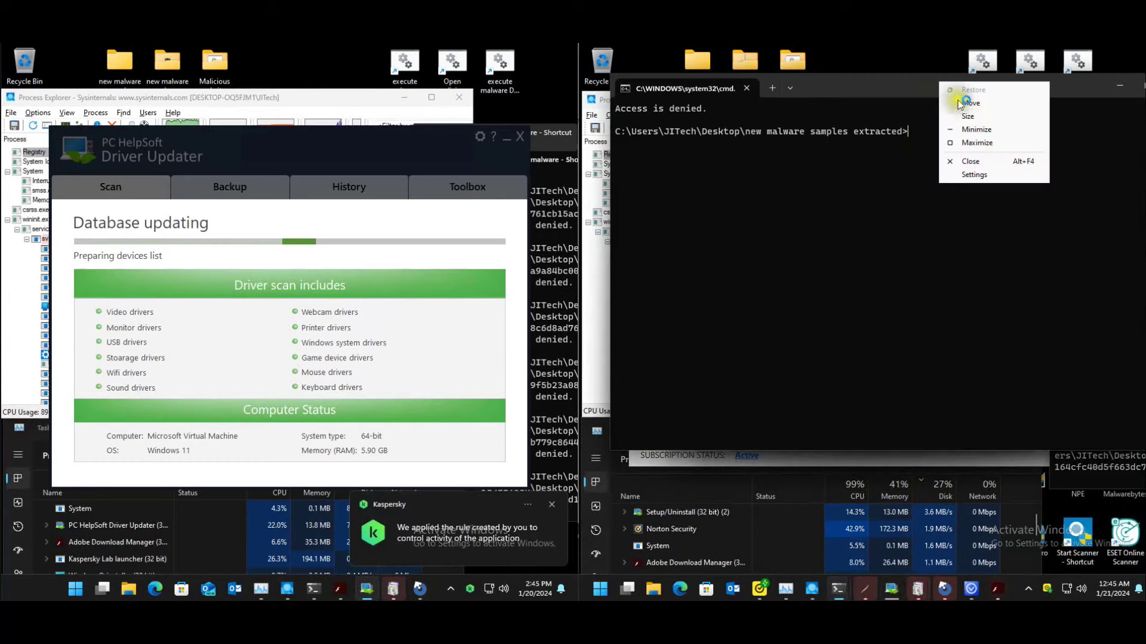
click(976, 160)
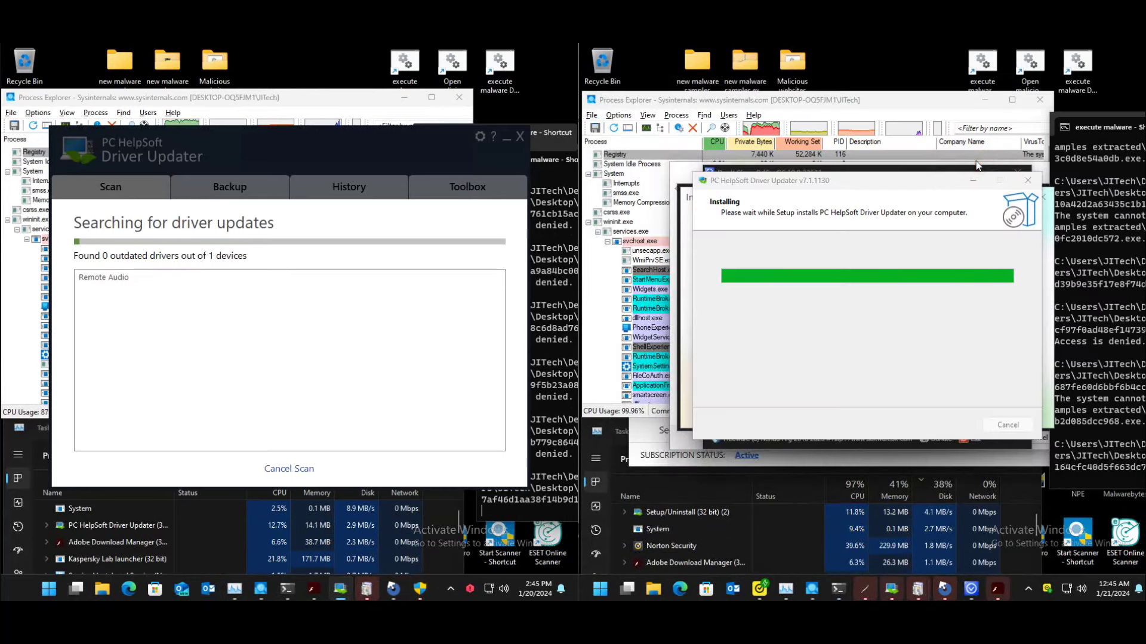
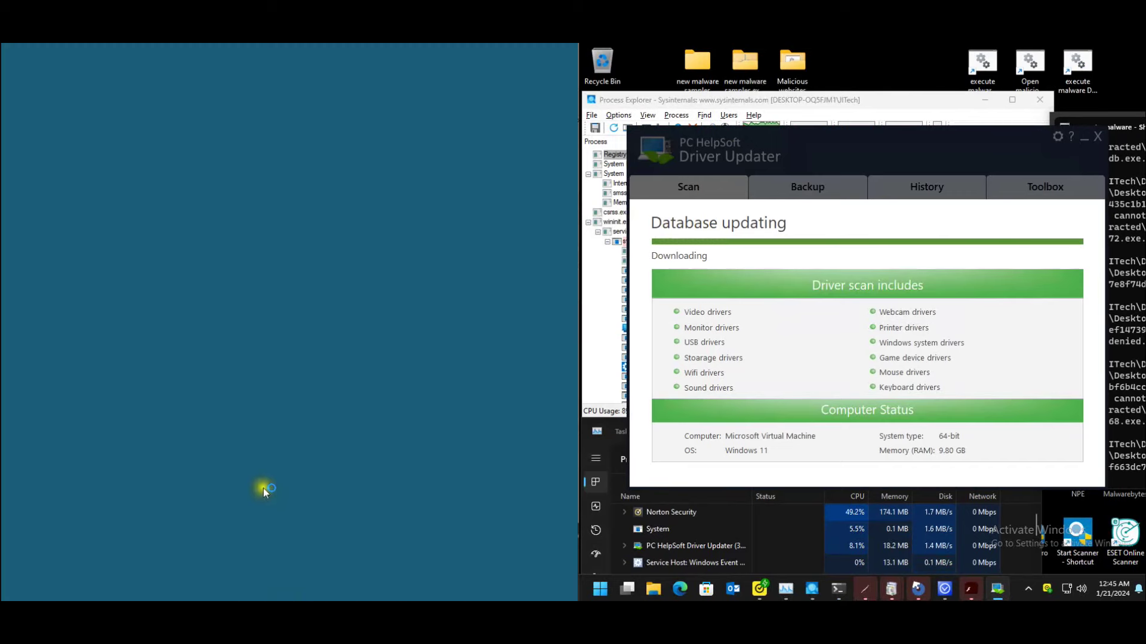
- Approve the Kaspersky machine's elevation request, dismiss its missing D3DCOMPILER_43.dll and d3dx11_43.dll errors, and close the Bitdefender machine's extra command console
click(246, 429)
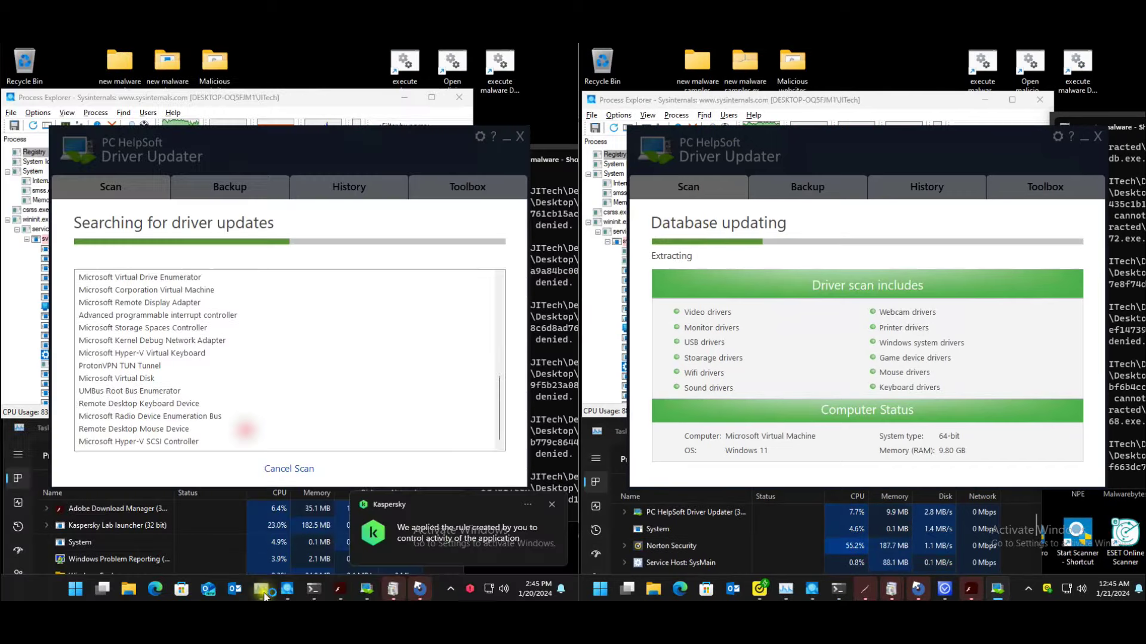
mouse_move(207, 589)
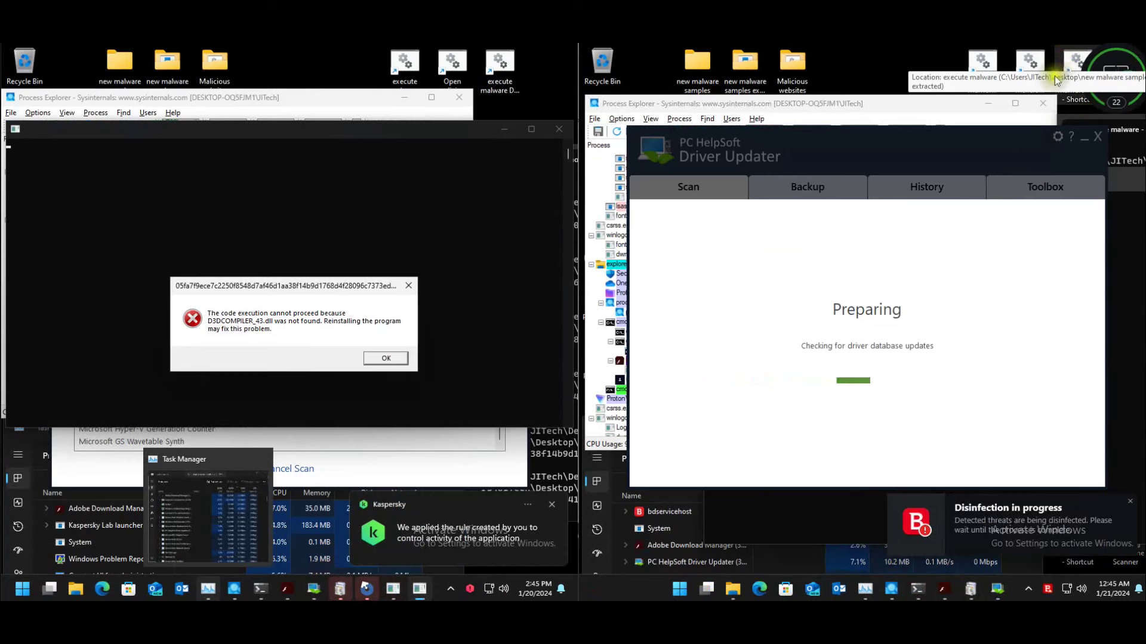
click(385, 358)
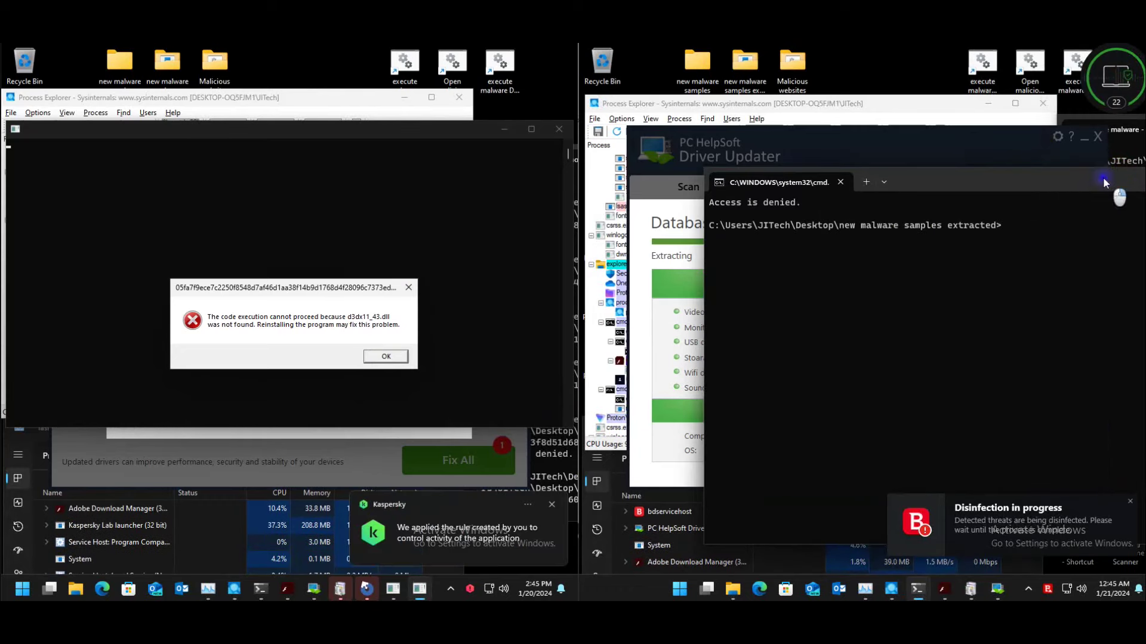
right_click(1103, 181)
click(1076, 258)
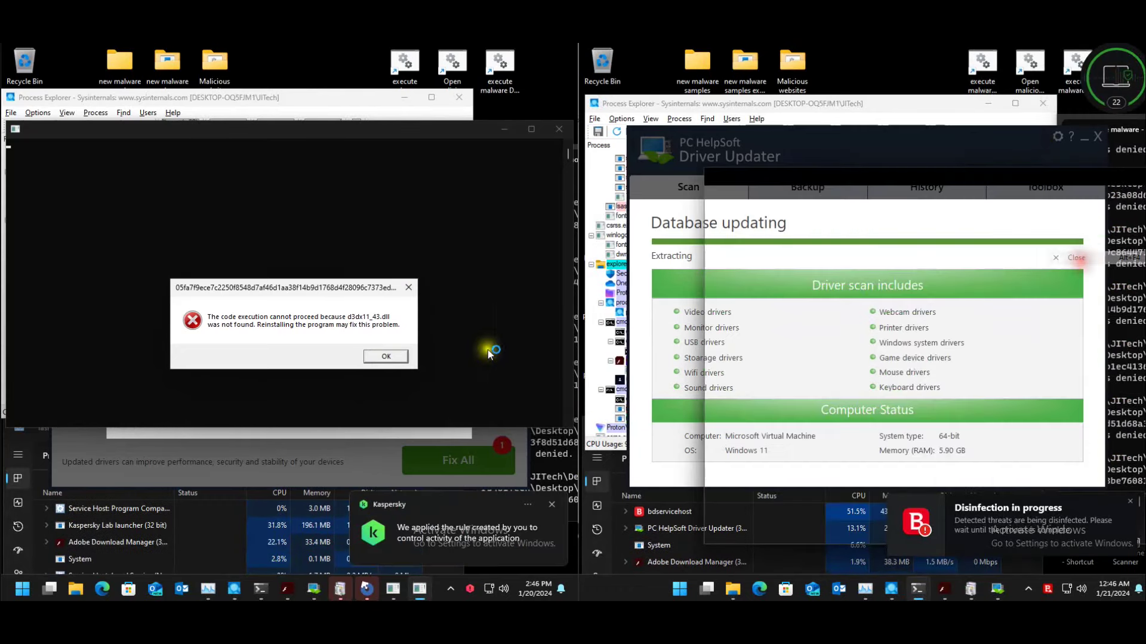
click(399, 360)
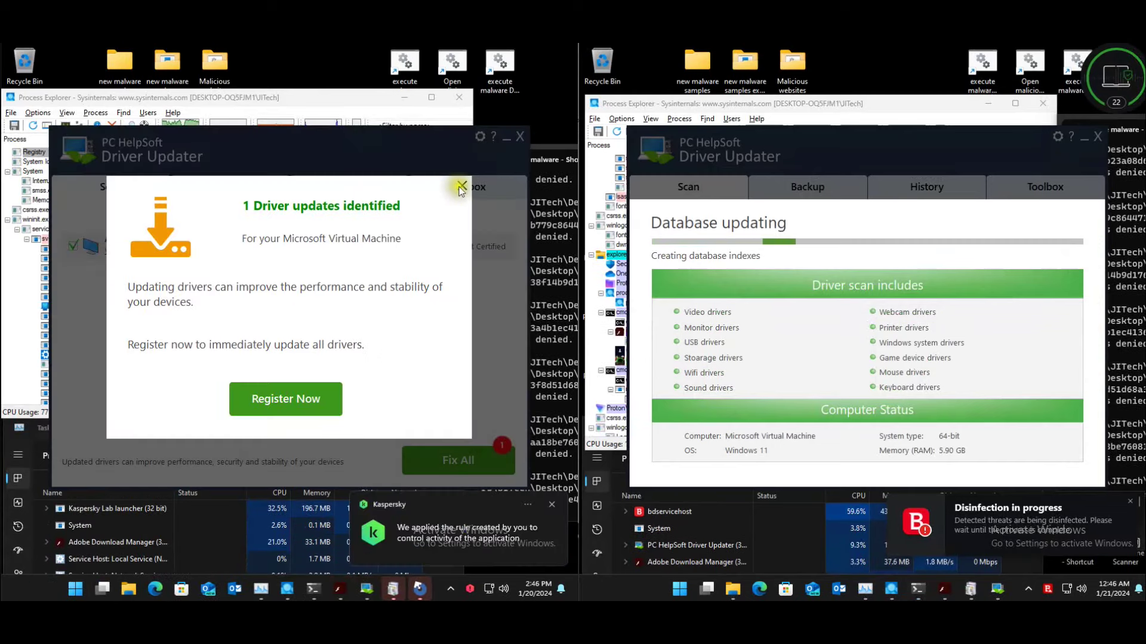
- Close PC HelpSoft Driver Updater on the Kaspersky machine and clear the Don't Sleep windows and sample error messages on the Kaspersky and Bitdefender machines
click(520, 136)
click(520, 137)
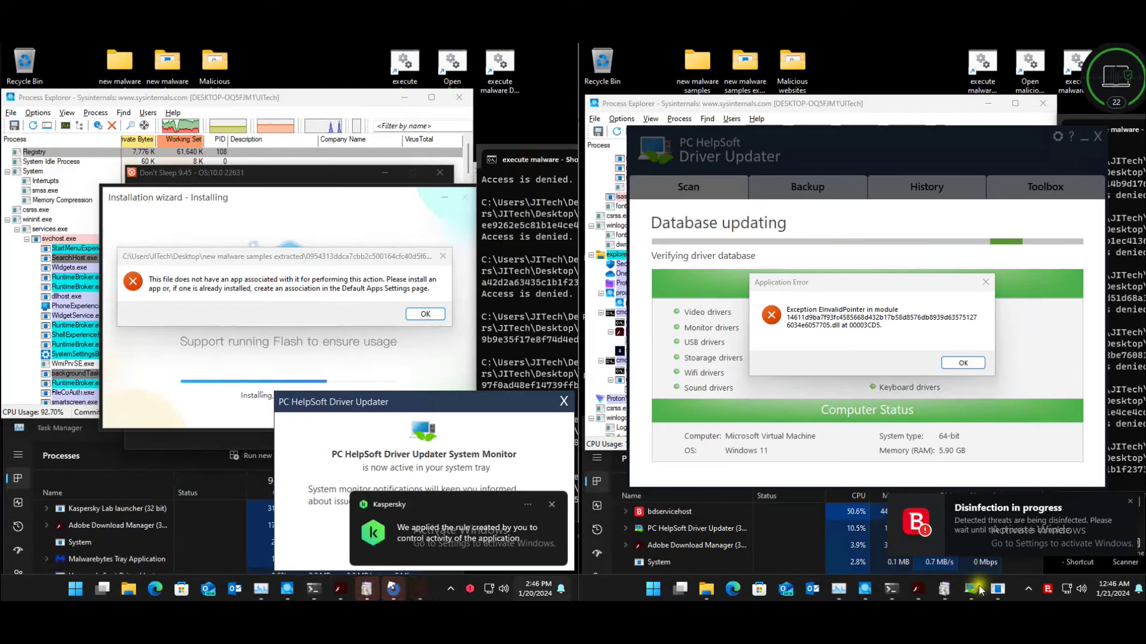
click(963, 363)
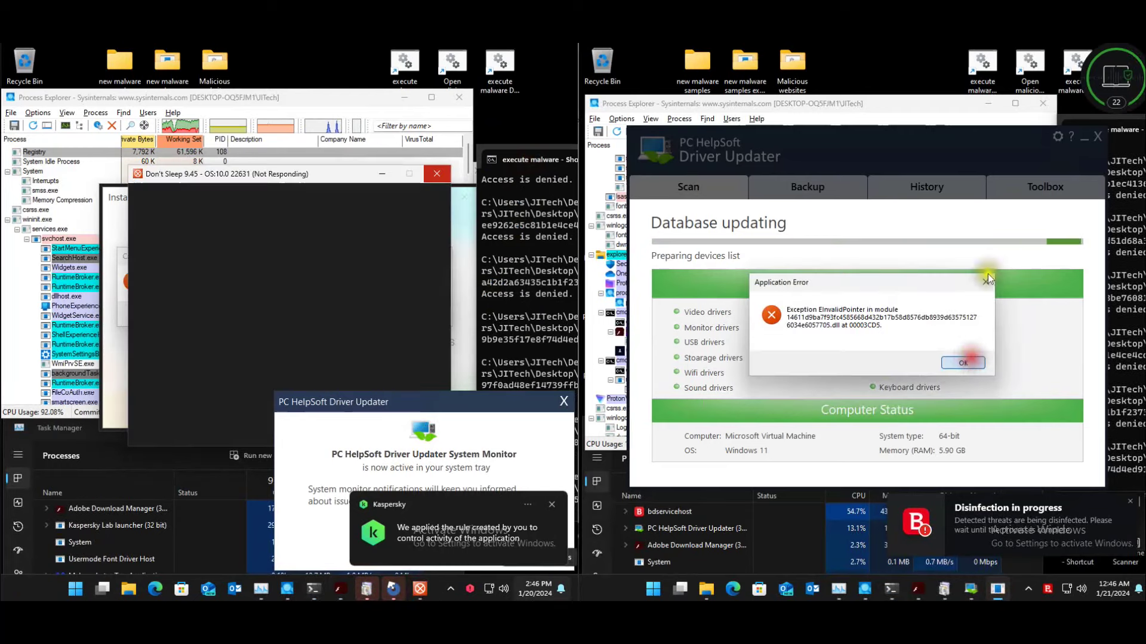
click(987, 278)
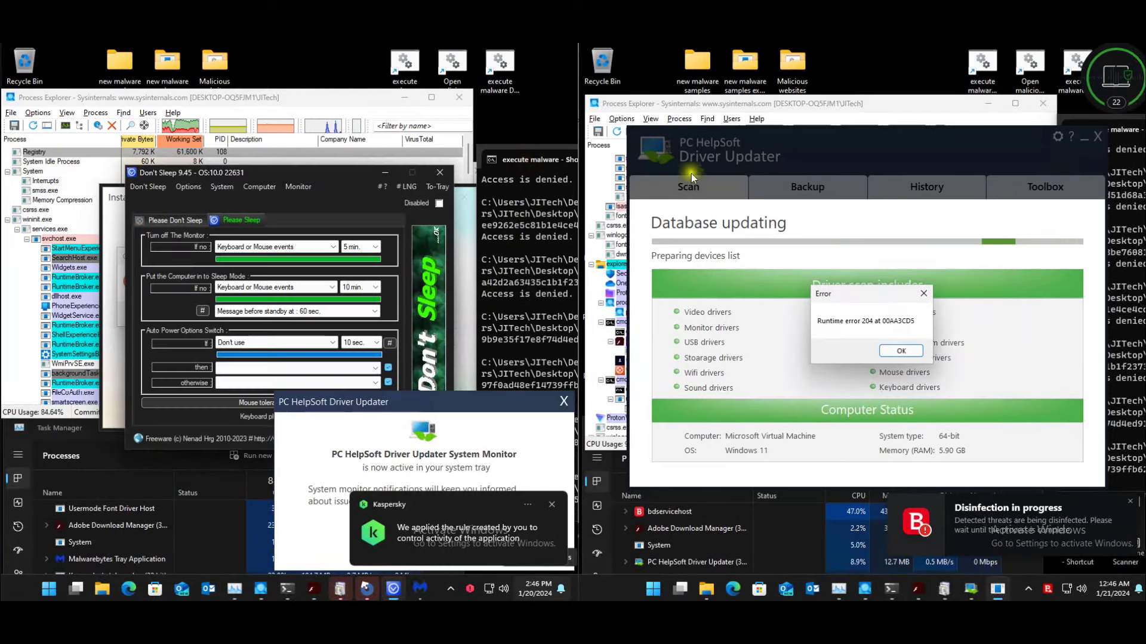
click(441, 173)
click(434, 313)
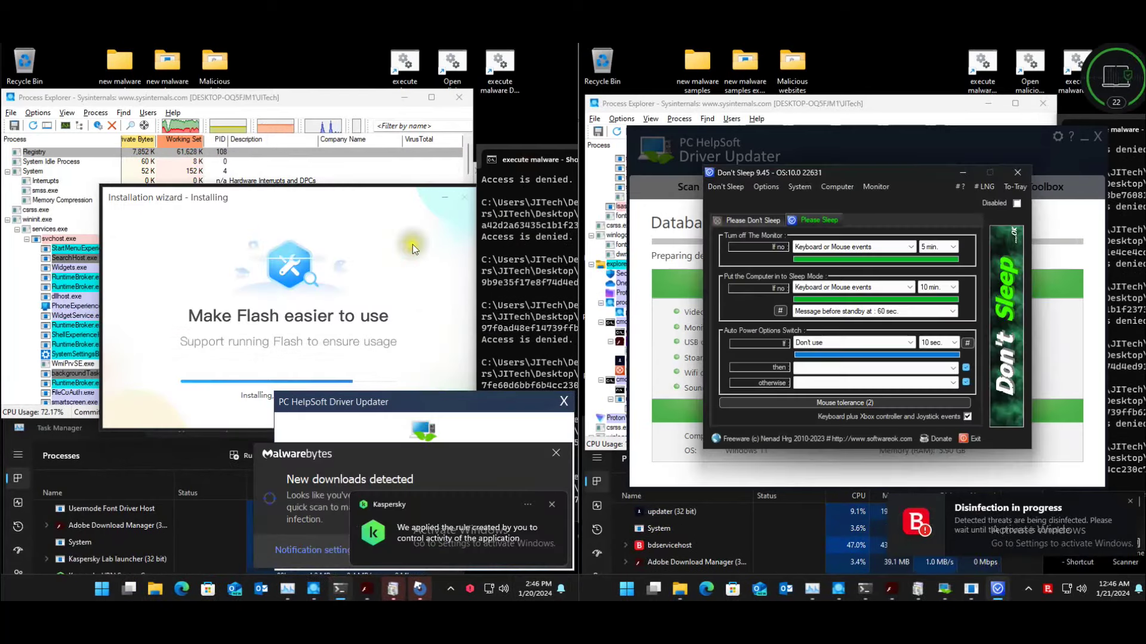
click(1018, 173)
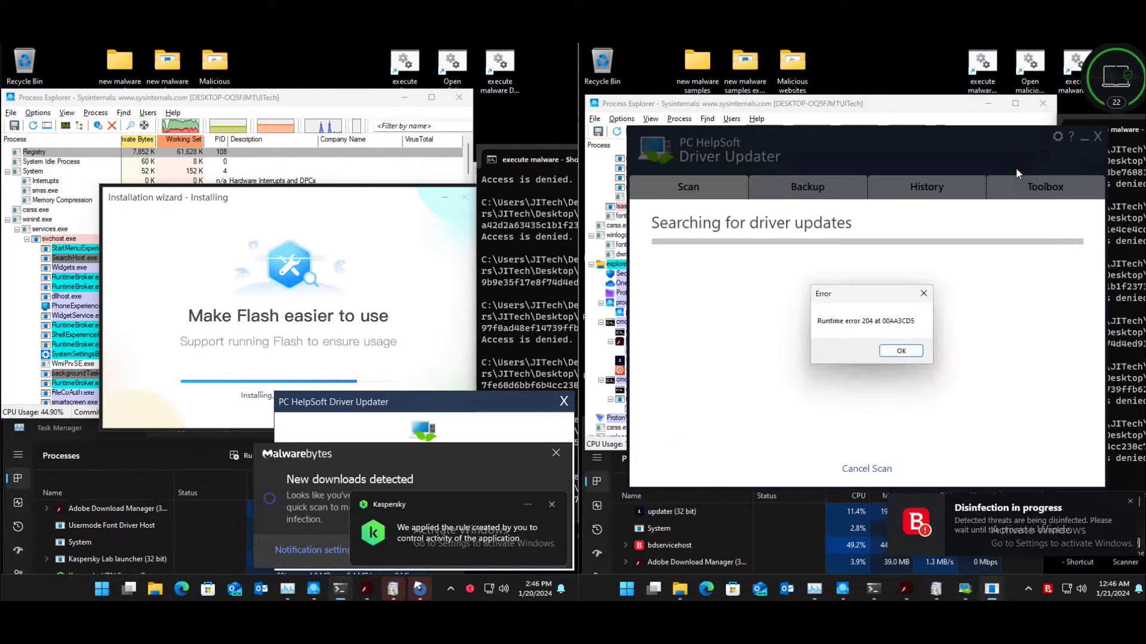
click(904, 350)
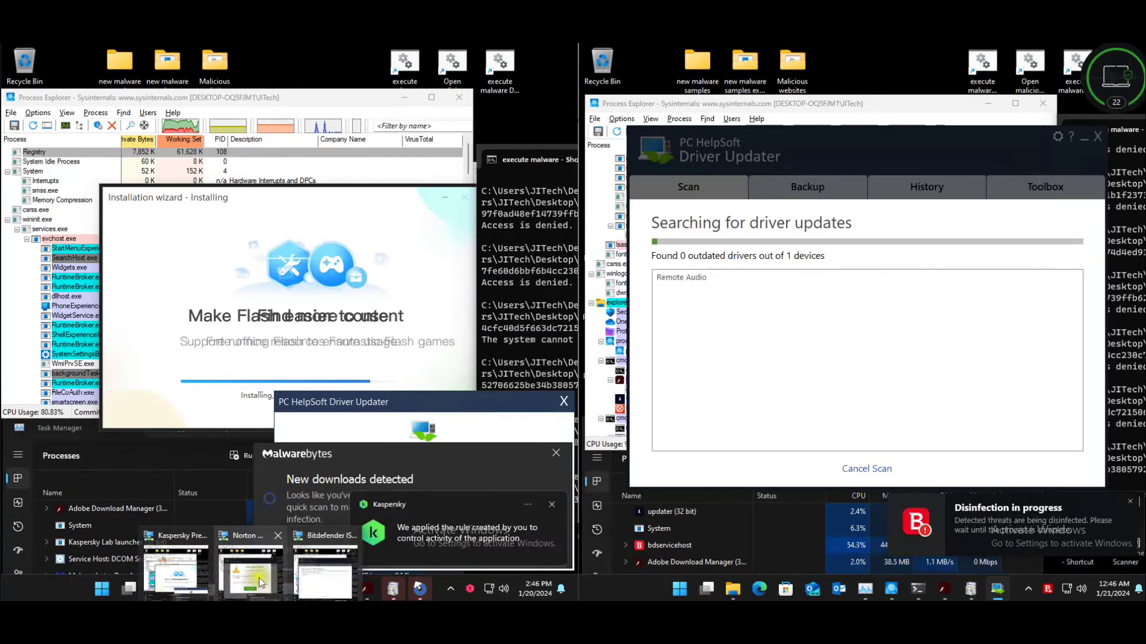
- Decline PC HelpSoft's Google Chrome offer on the Norton machine and dismiss the Malwarebytes new downloads notification there
click(1040, 187)
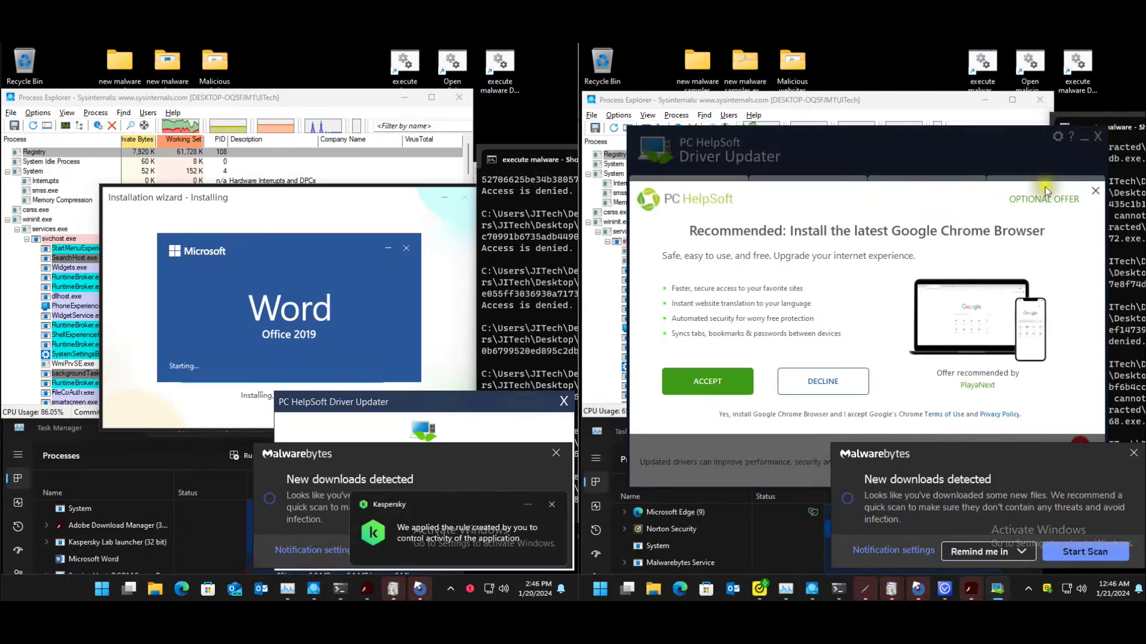
click(837, 389)
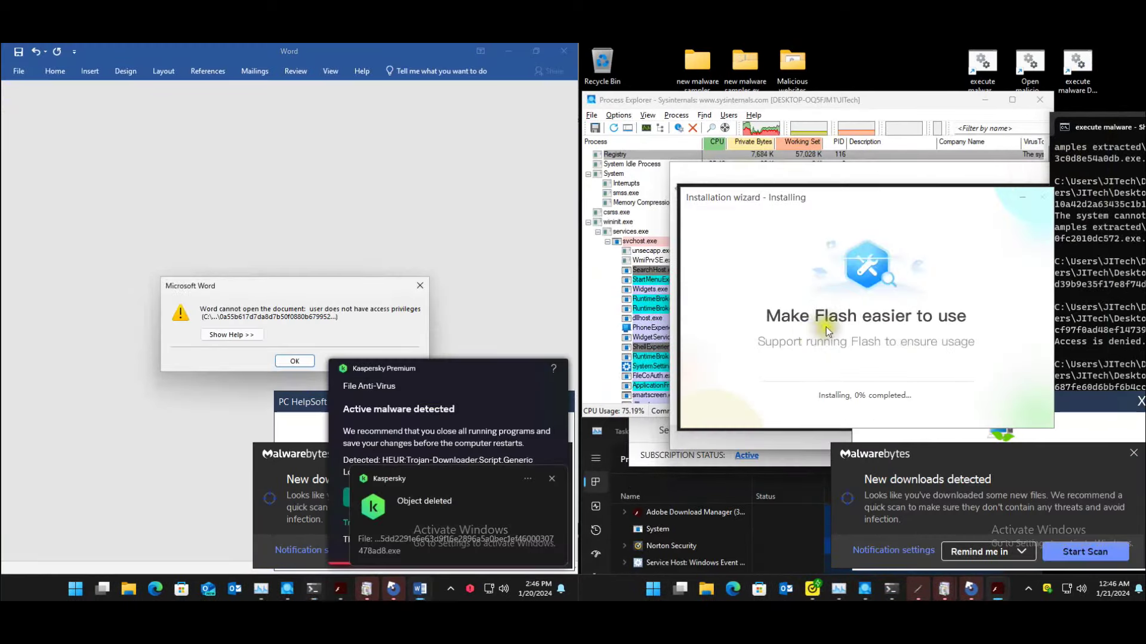
click(1134, 461)
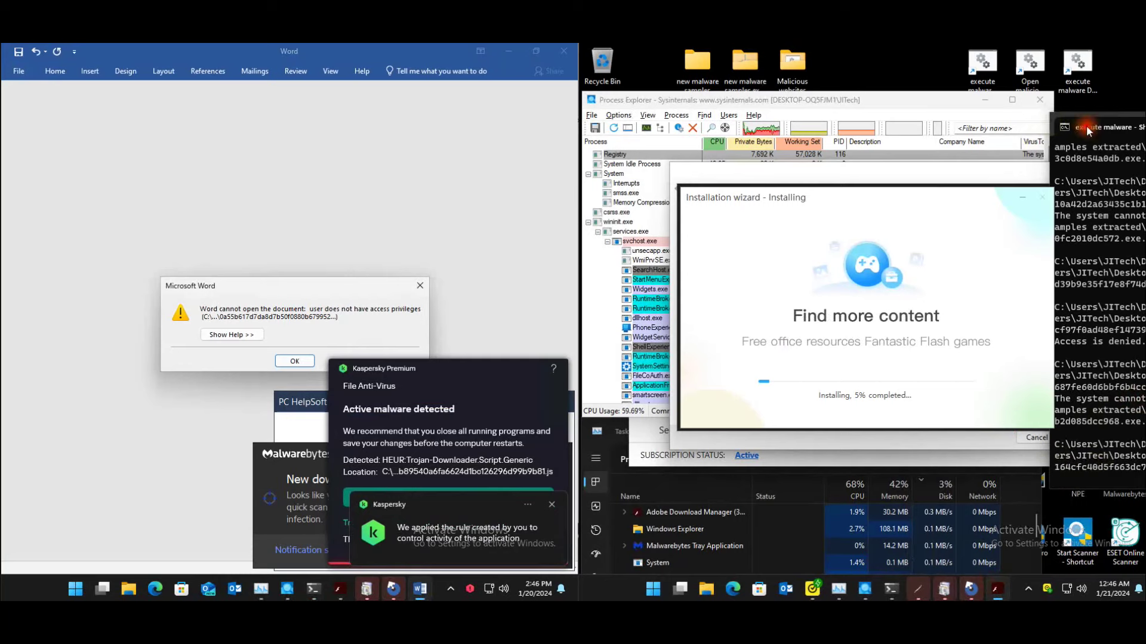
click(998, 310)
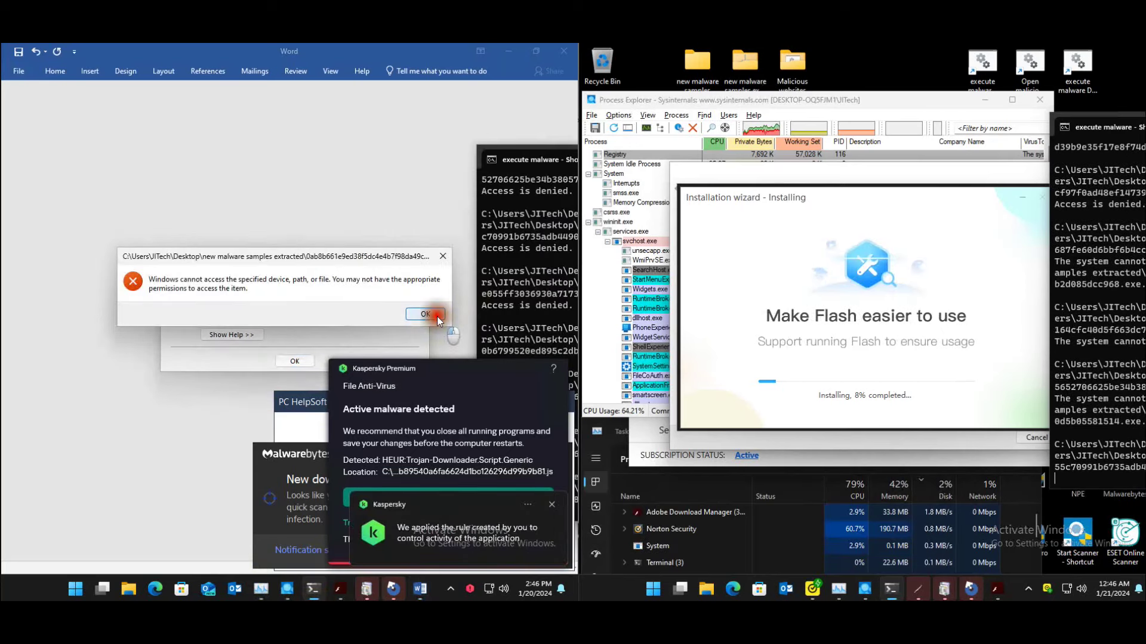
- Dismiss the file-access and Word document errors on the Kaspersky machine and have Kaspersky try disinfecting without a computer restart
click(437, 317)
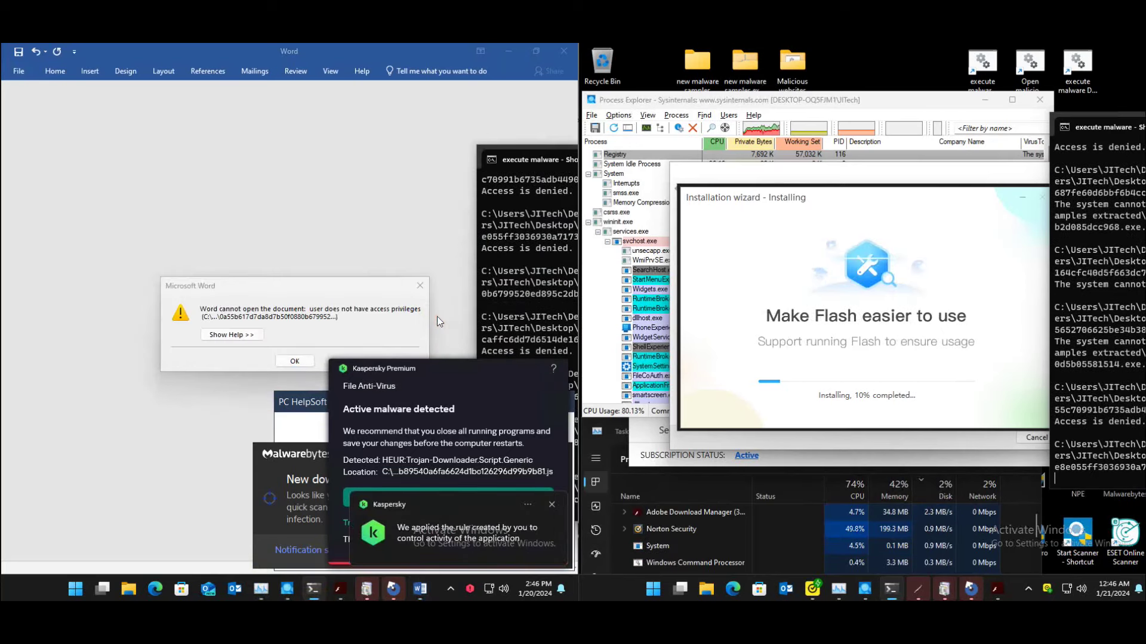
click(294, 361)
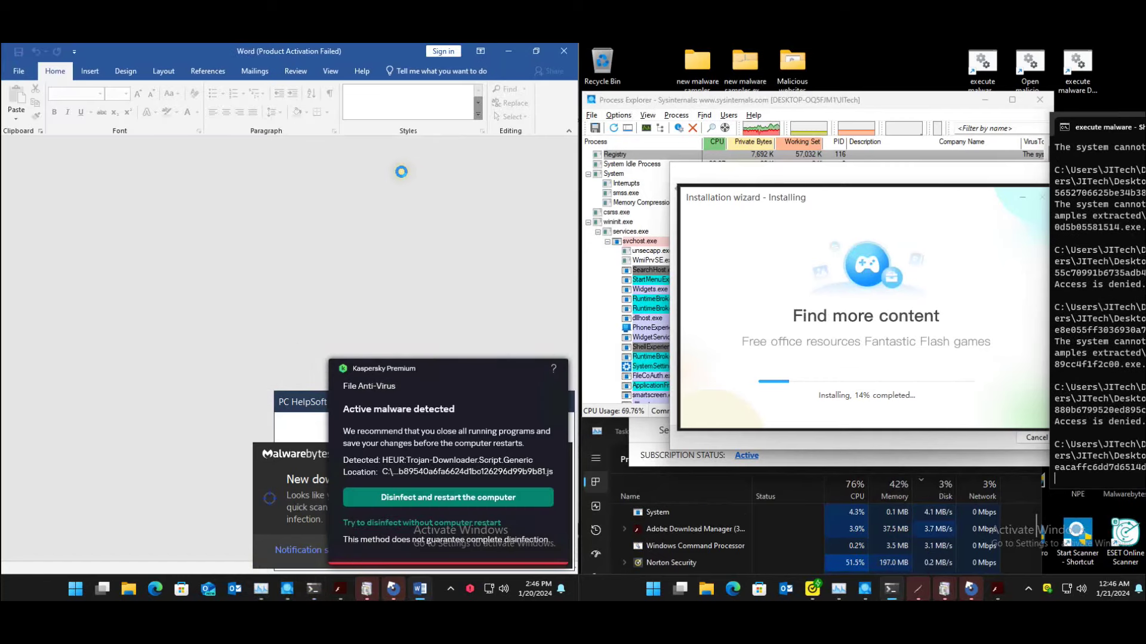
click(360, 524)
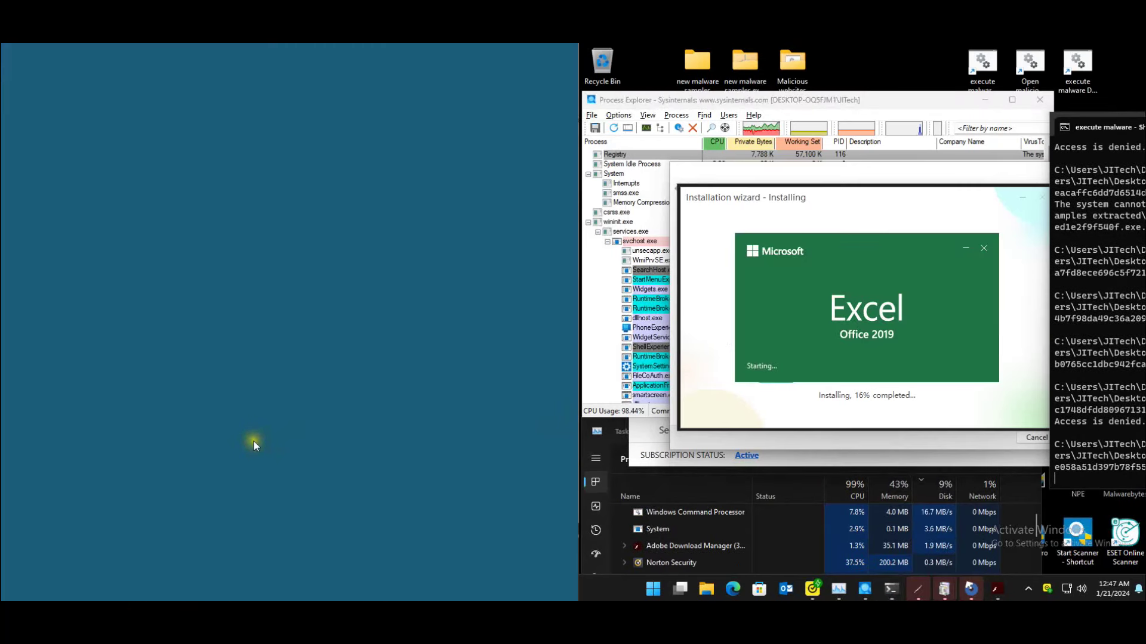
- Approve the elevation requests on the Kaspersky machine and close the Office activation wizards on the Kaspersky and Norton machines
click(254, 413)
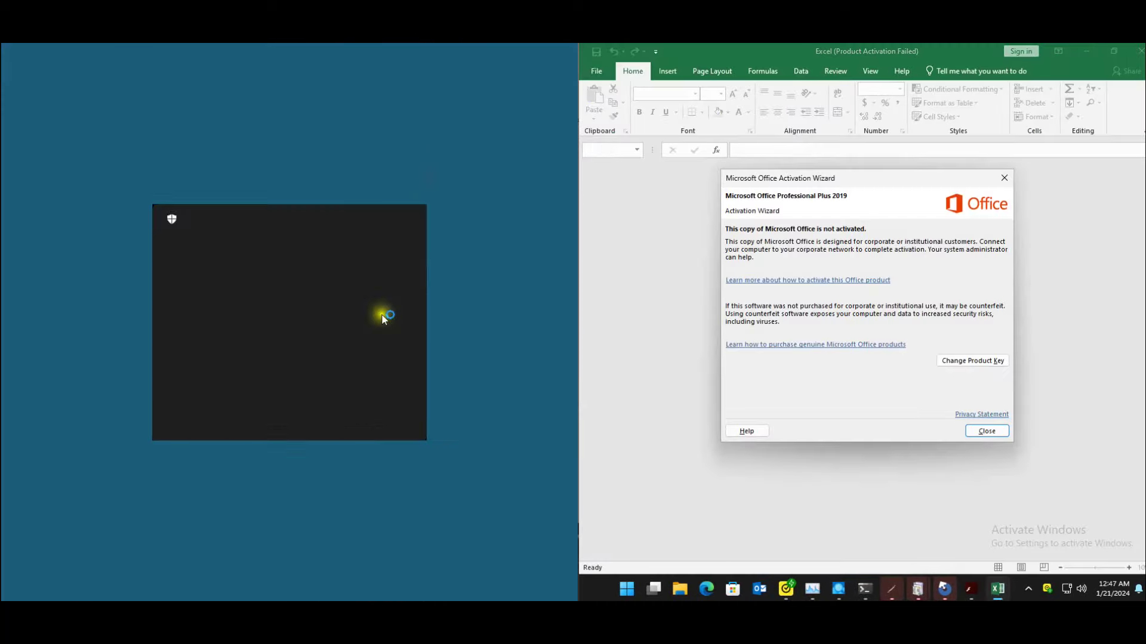
click(272, 425)
click(426, 179)
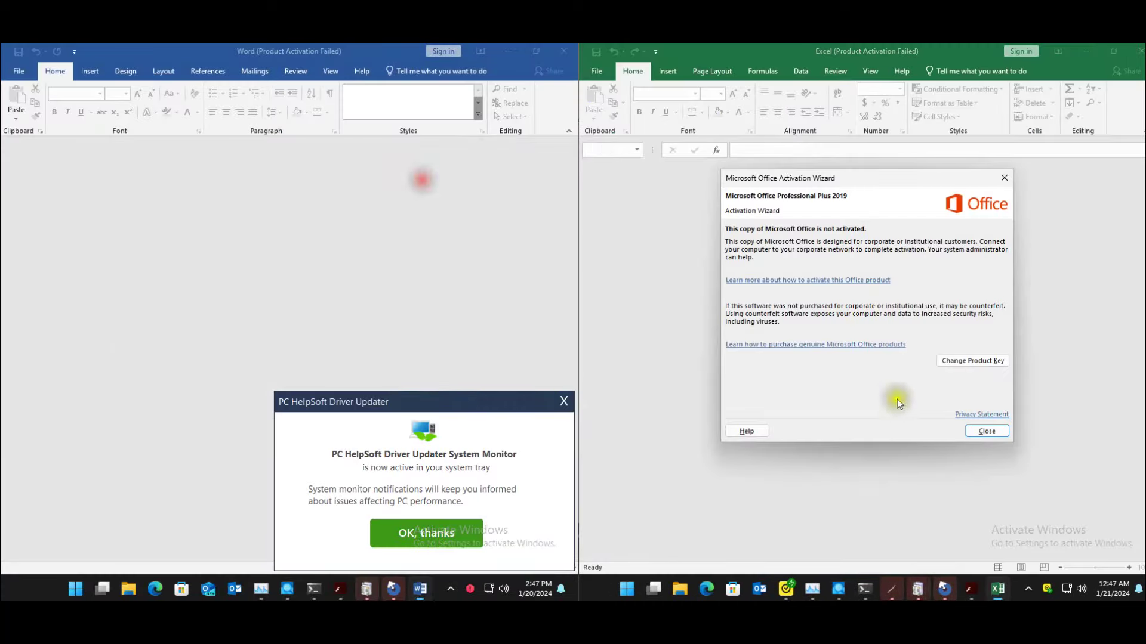
click(986, 431)
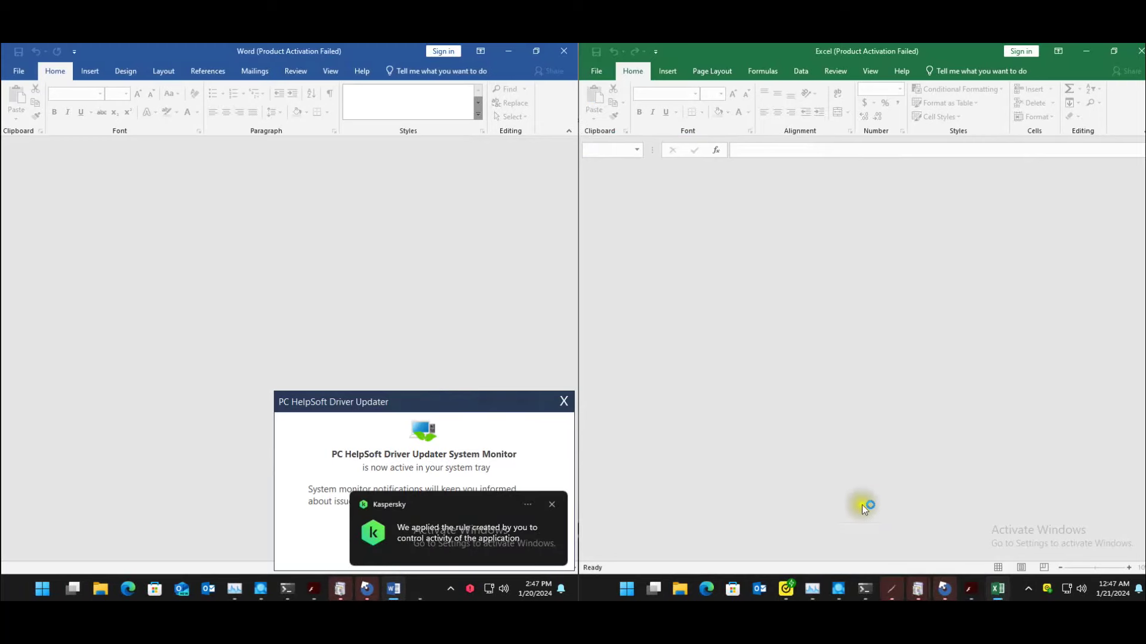
- Allow the balesio AG installer on the Norton machine and dismiss the PC HelpSoft System Monitor notice on the Kaspersky machine
click(875, 585)
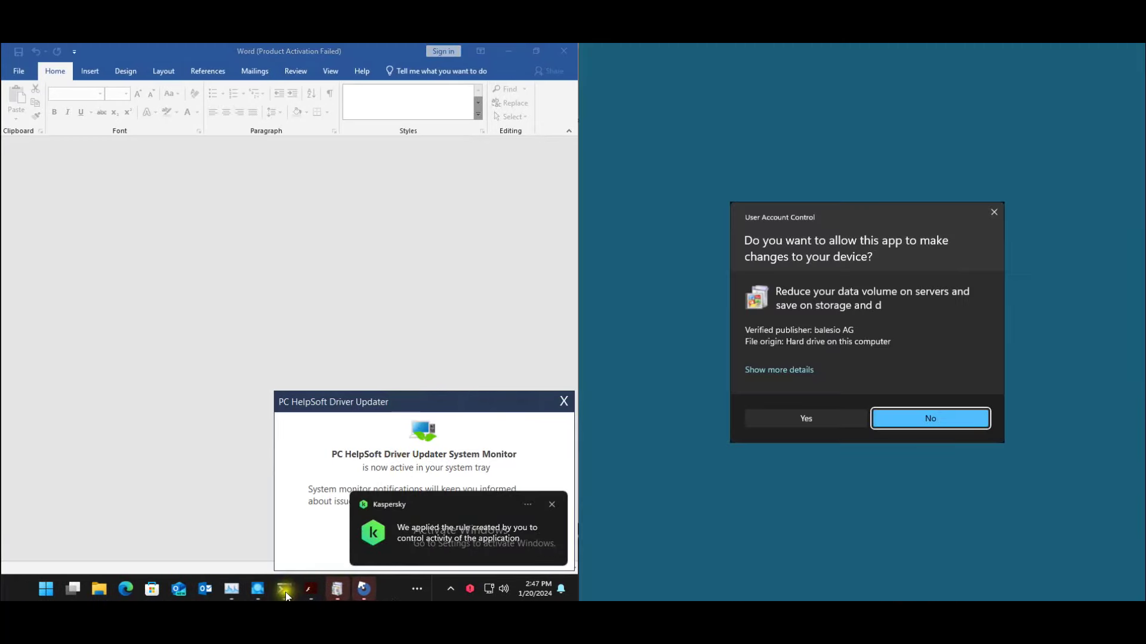
click(833, 421)
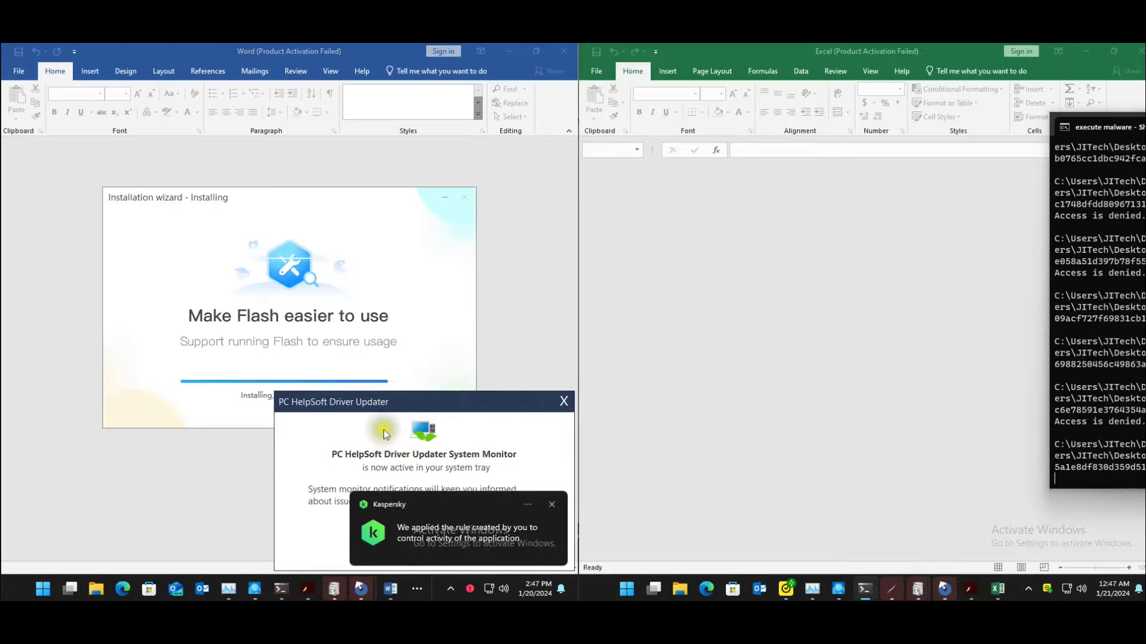
click(563, 400)
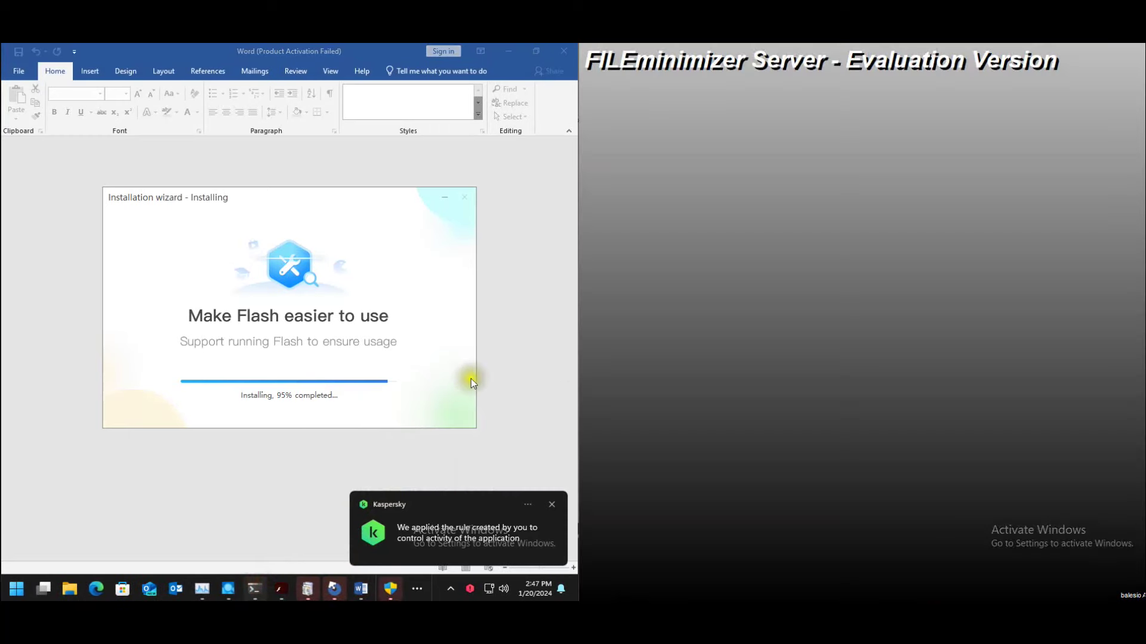
- Accept the FILEminimizer Server license agreement on the Norton machine, approving the elevation request and keeping the default destination folder
click(925, 425)
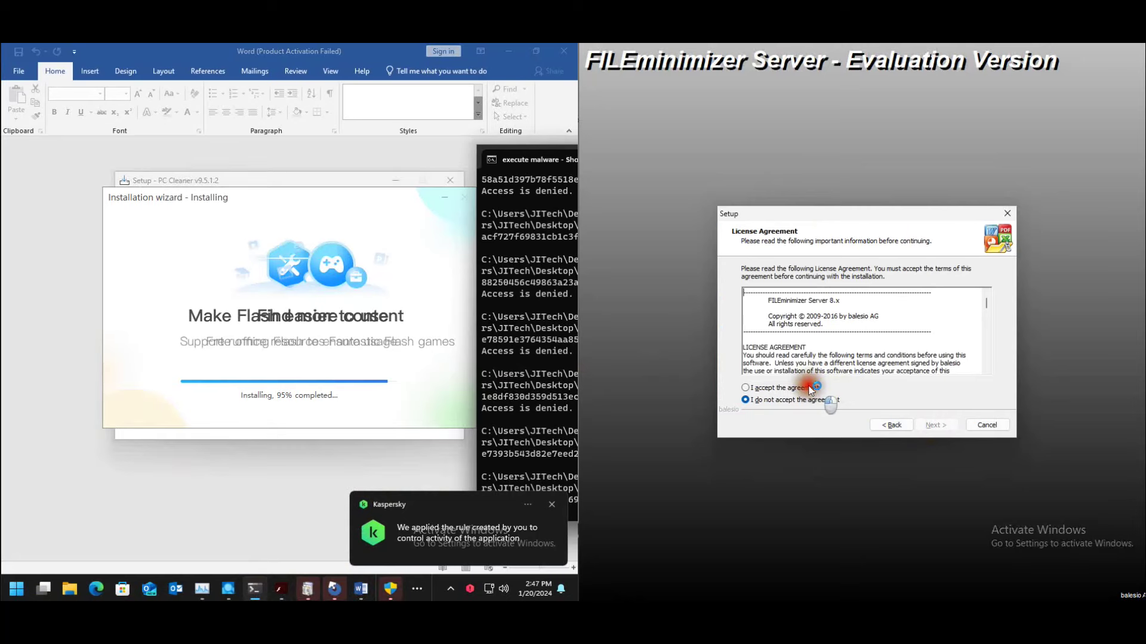
click(811, 389)
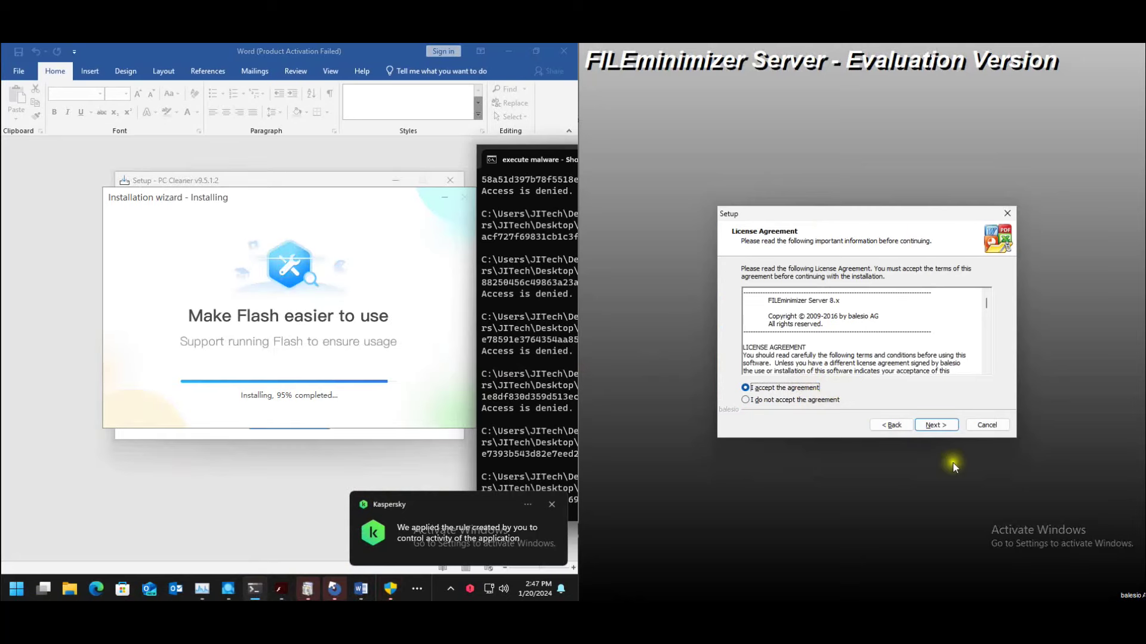
click(943, 424)
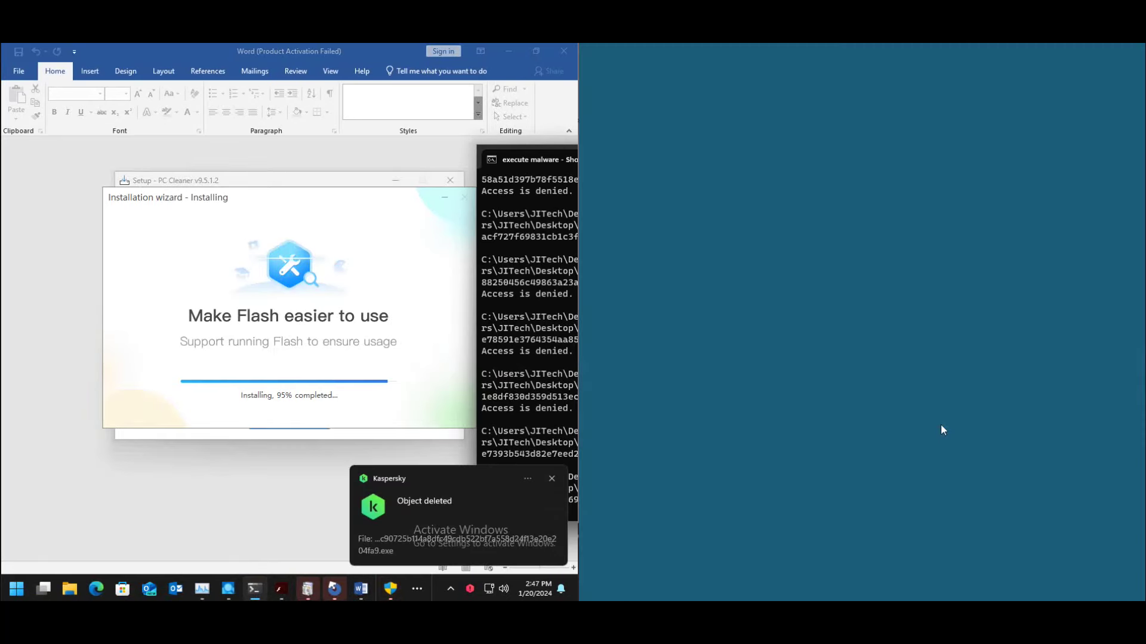
click(807, 418)
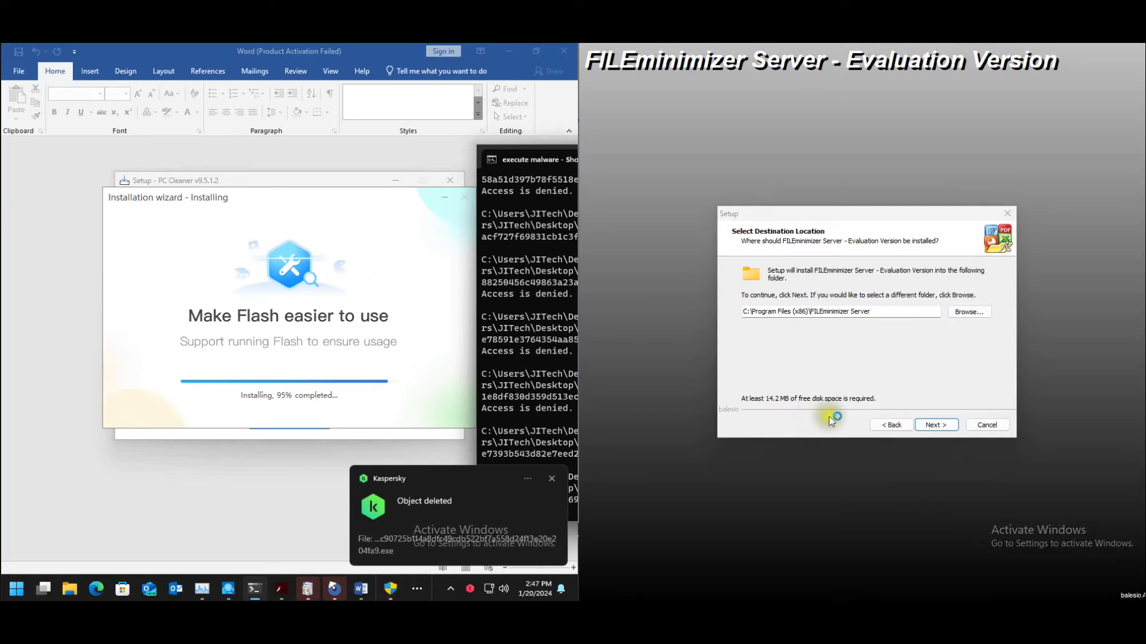
click(926, 421)
click(927, 421)
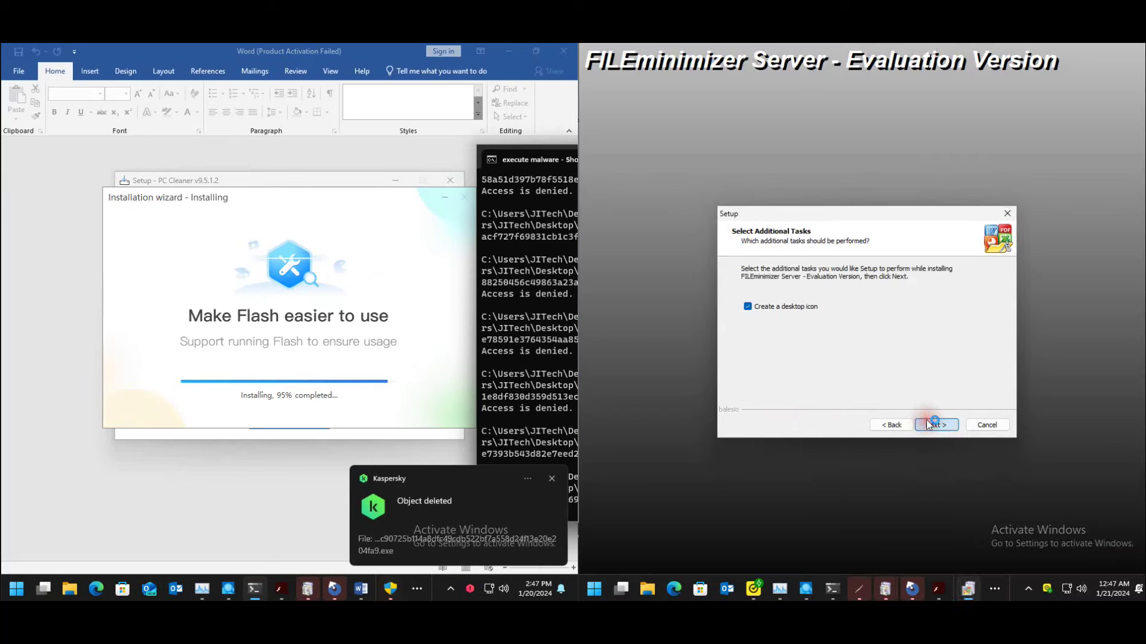
- Install FILEminimizer Server with a desktop icon and launch it on finishing, approving the Kaspersky machine's elevation request meanwhile
click(936, 425)
click(936, 424)
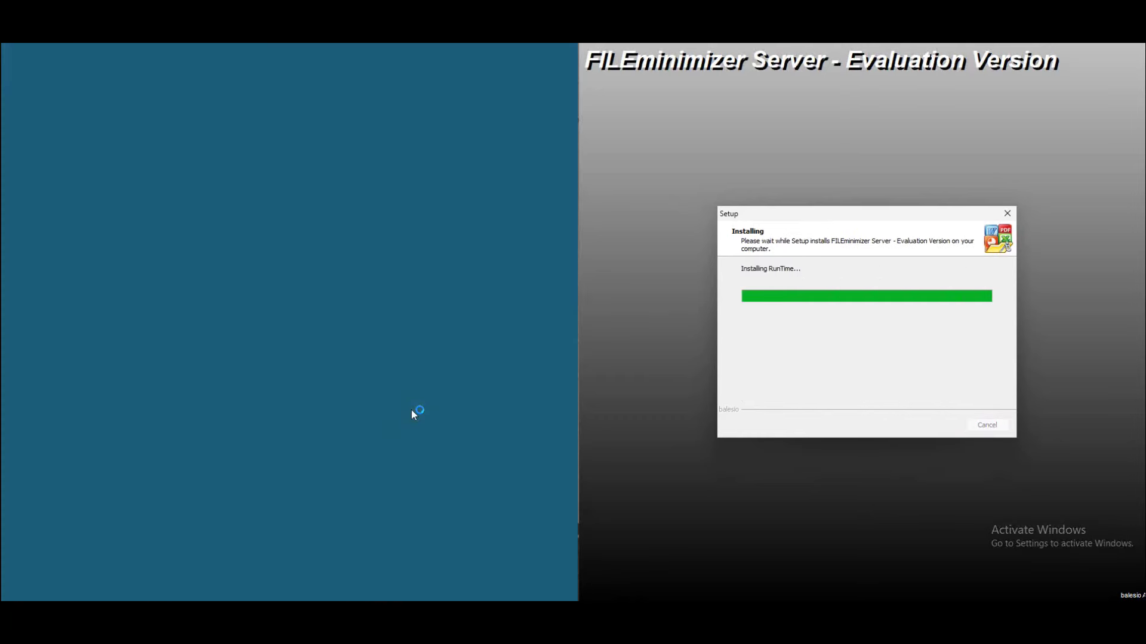
click(266, 423)
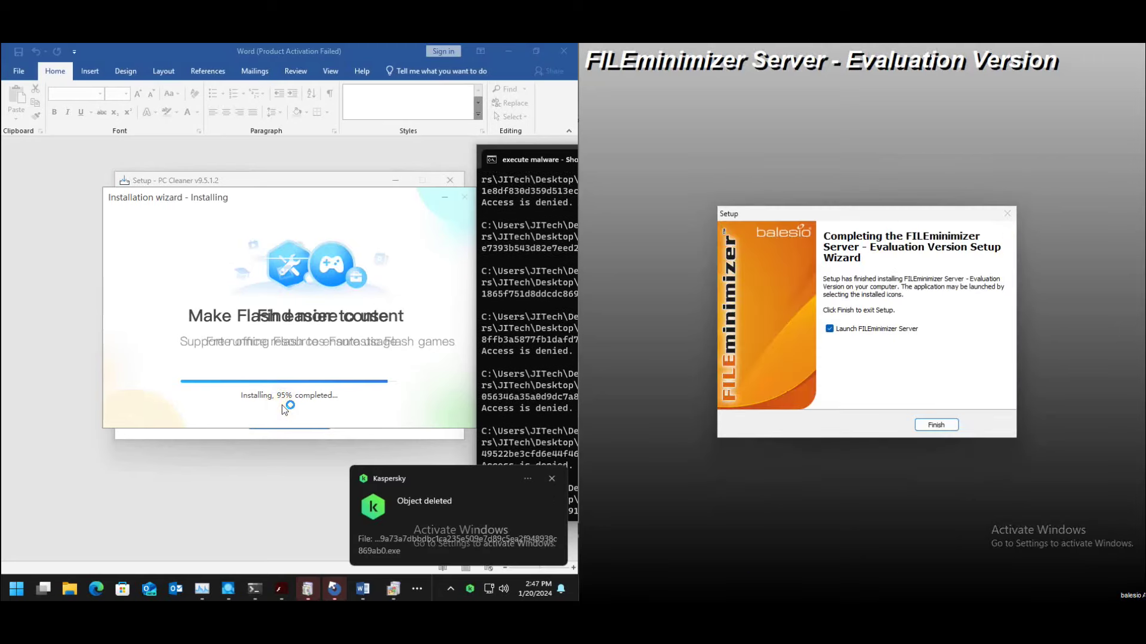
click(936, 423)
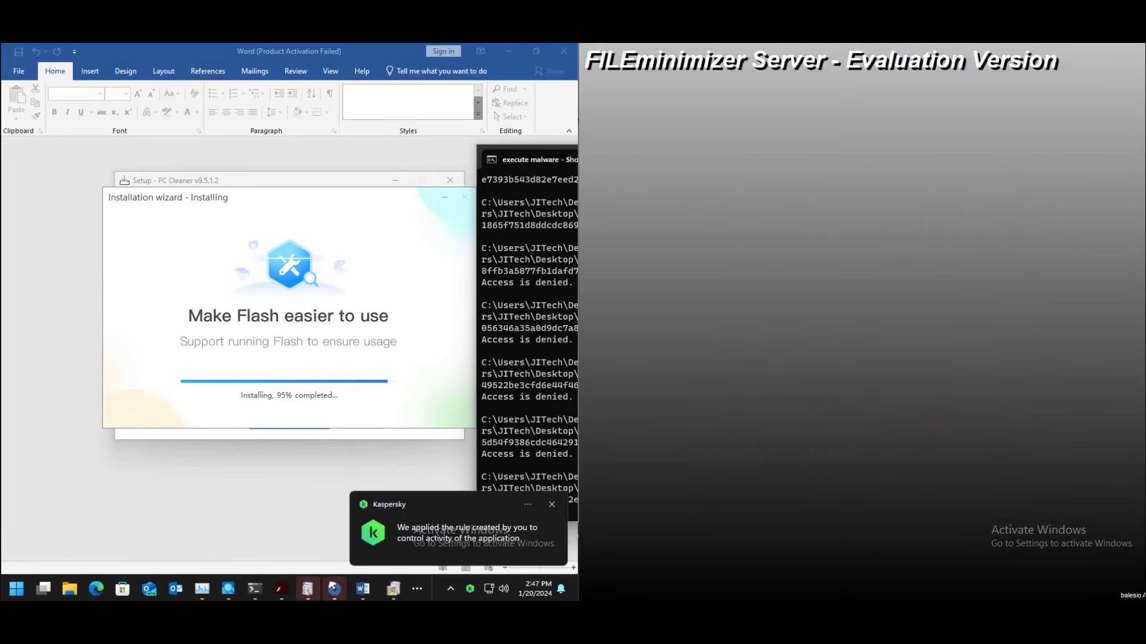
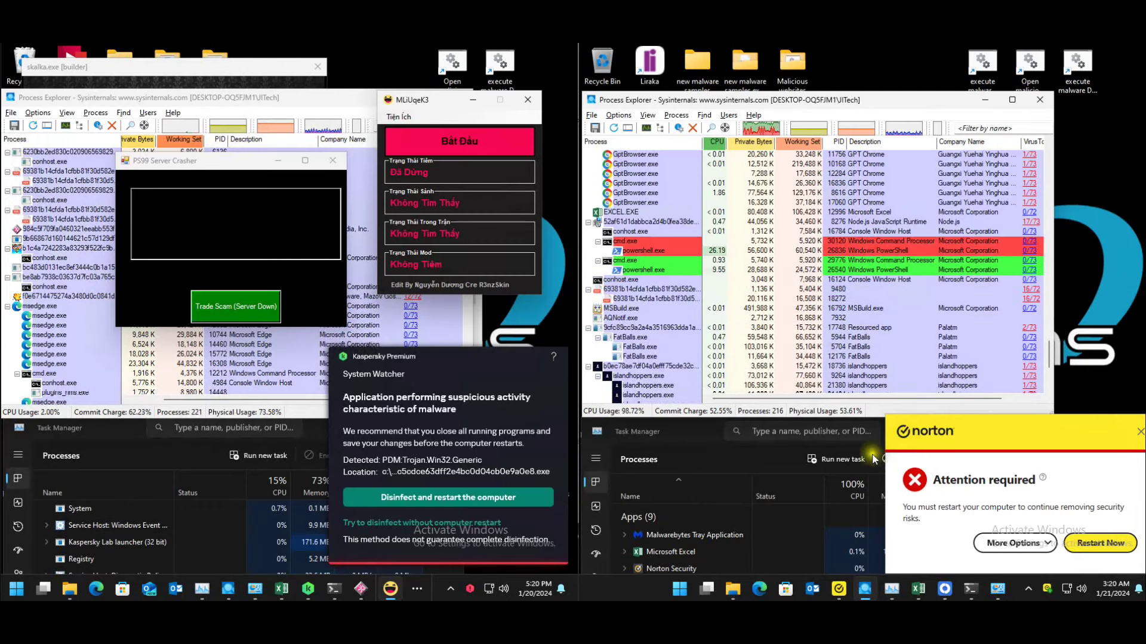
- Close the PS99 Server Crasher and MLiUqeK3 windows on the Kaspersky machine and minimize the Kaspersky Premium settings window
click(332, 161)
click(528, 100)
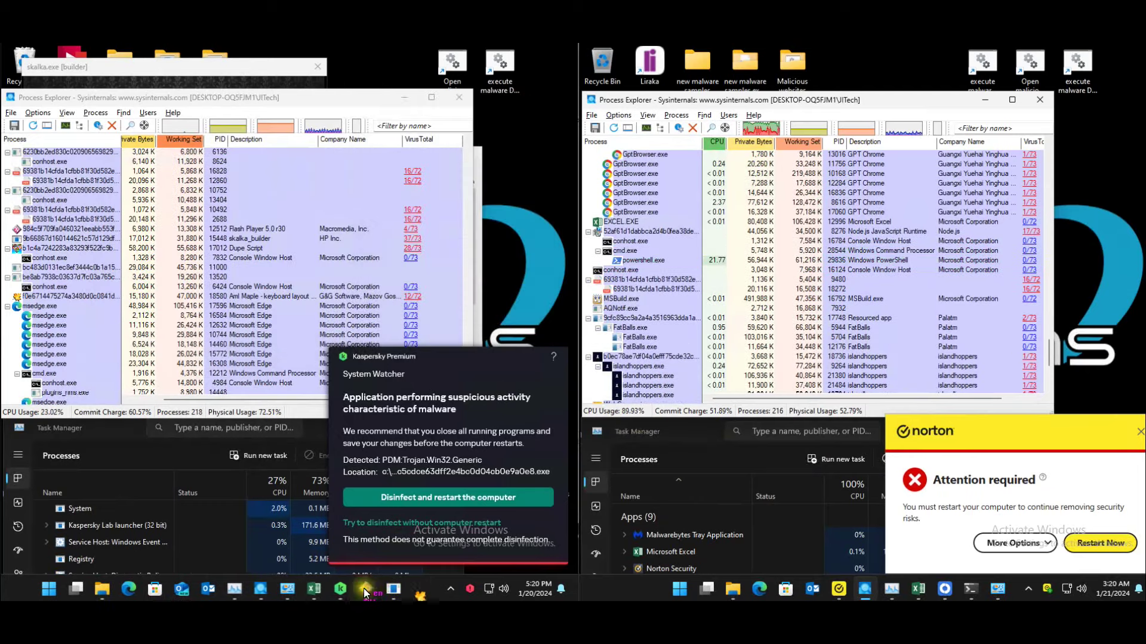
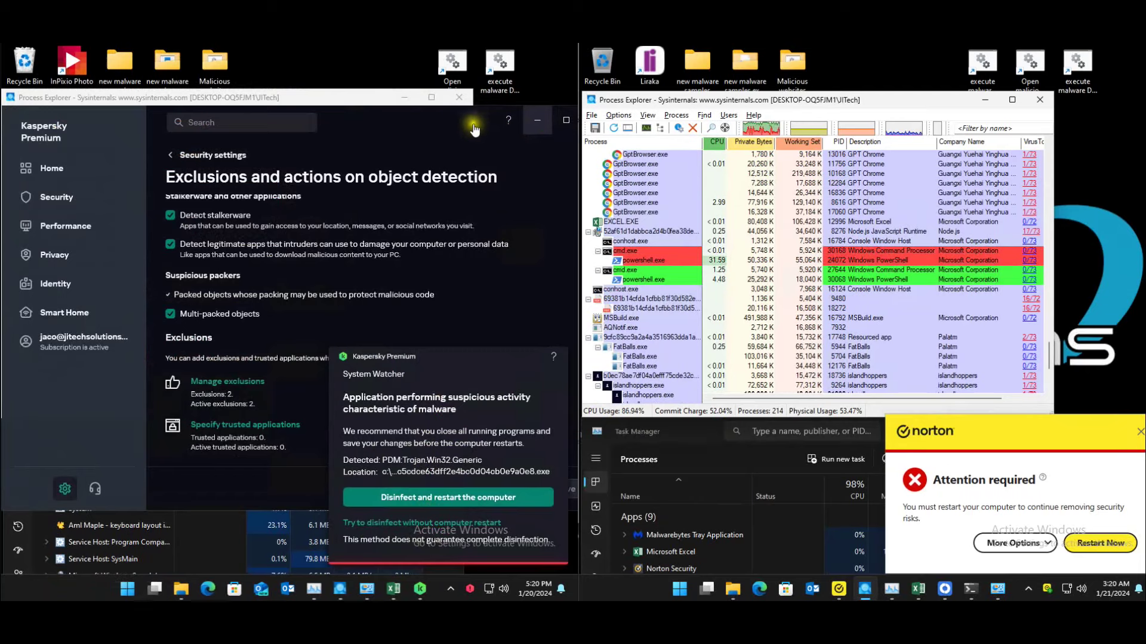
click(537, 120)
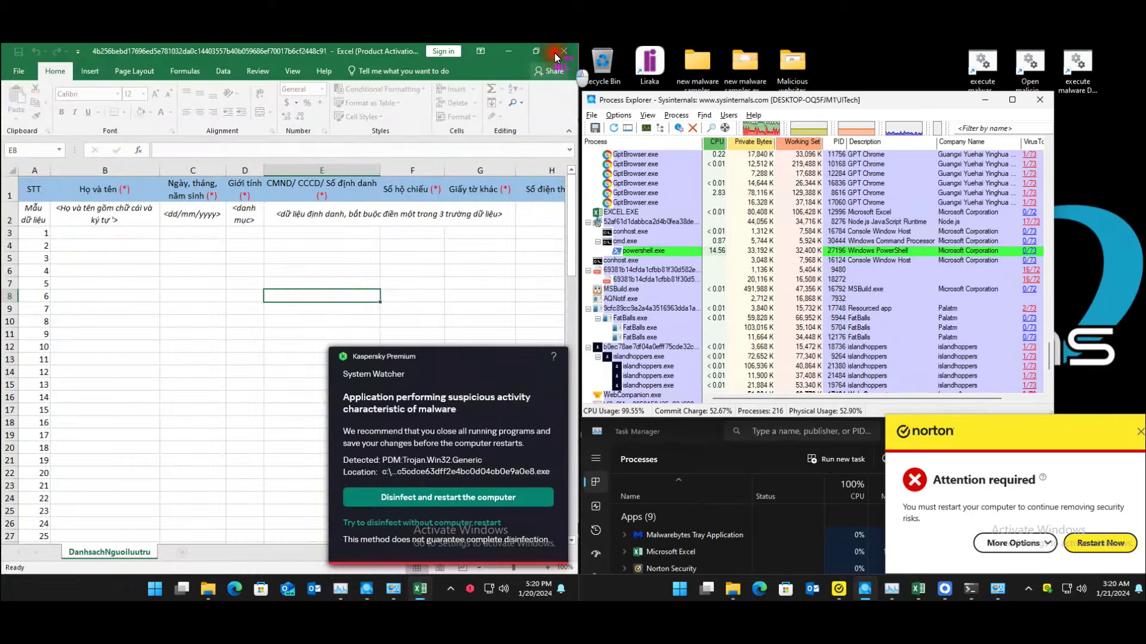
- Try to close the Excel workbook on the Kaspersky machine, dismiss its save notice and minimize the workbook
click(555, 53)
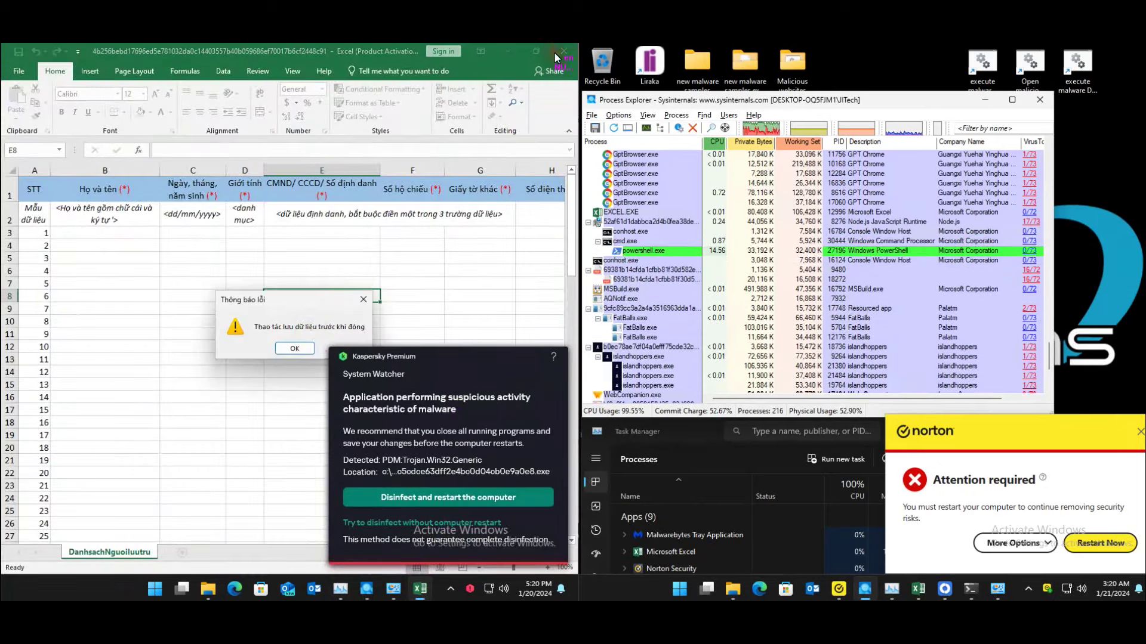
click(366, 297)
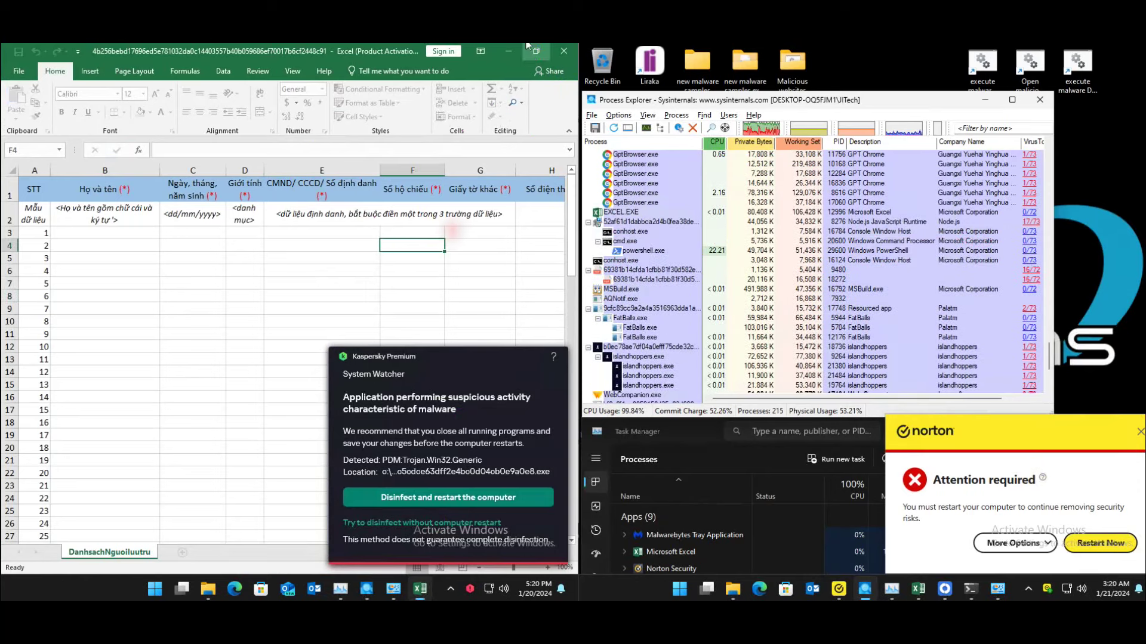
click(503, 52)
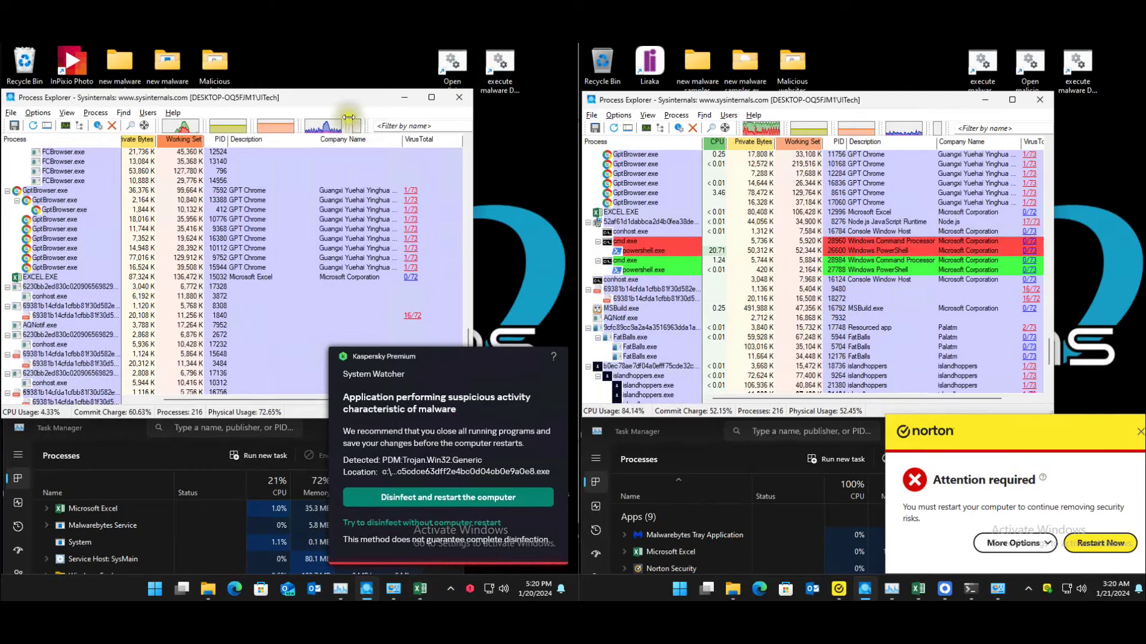
- Check the Kaspersky machine's running processes and open VirusTotal reports for the Aml Maple and 69381b14cfda1cfbb81f30d582e... processes
drag(342, 98, 339, 99)
scroll(467, 326, up, 5)
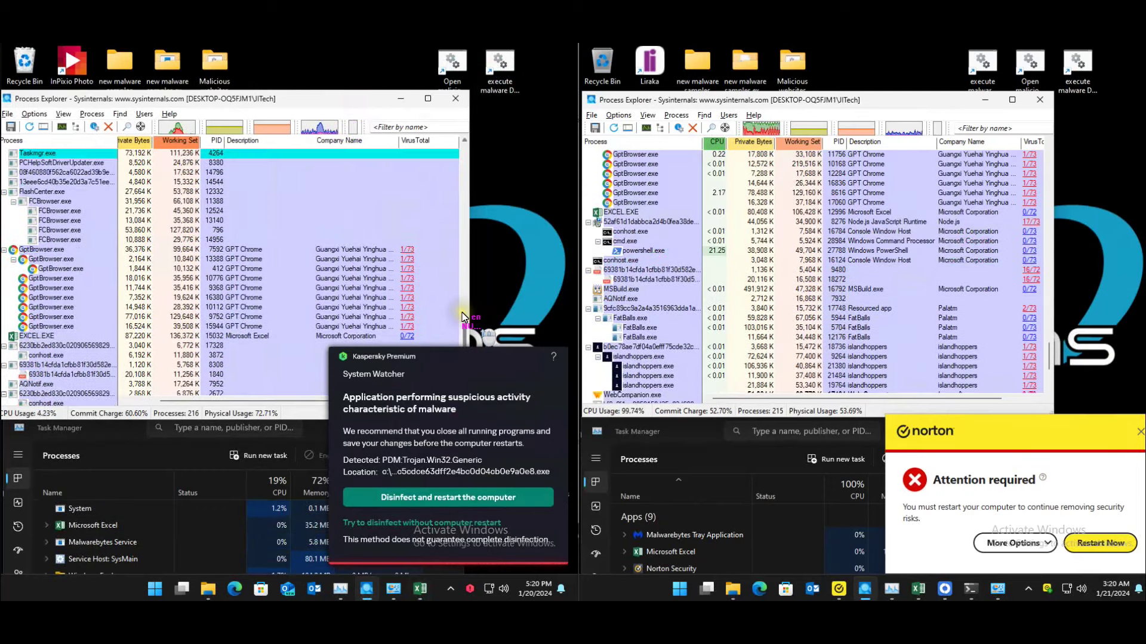
scroll(468, 325, down, 8)
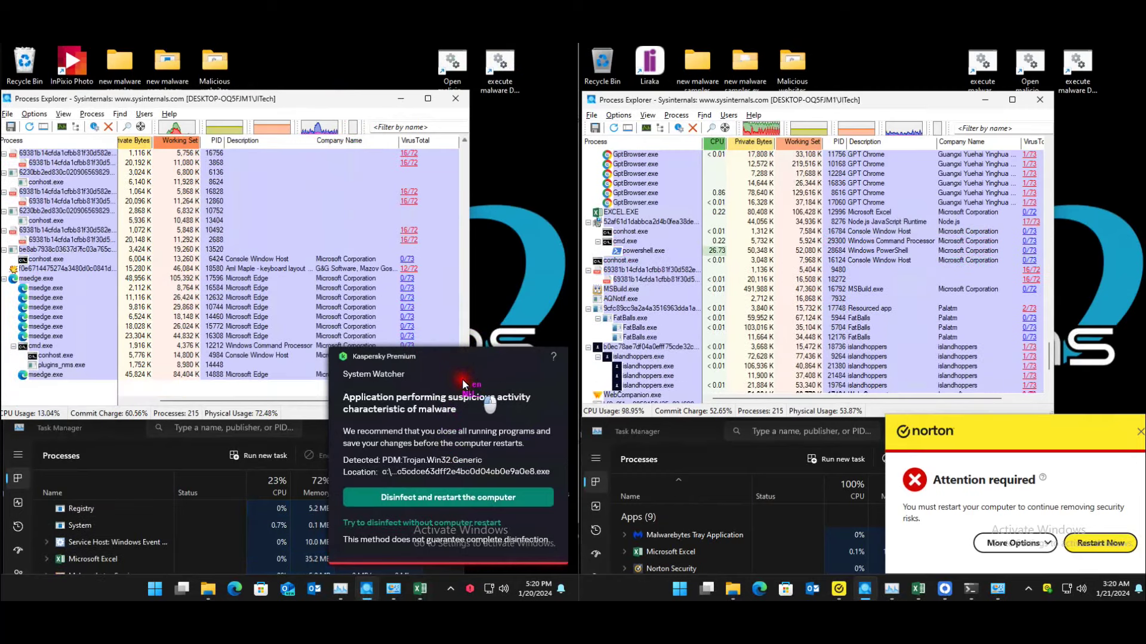
click(408, 268)
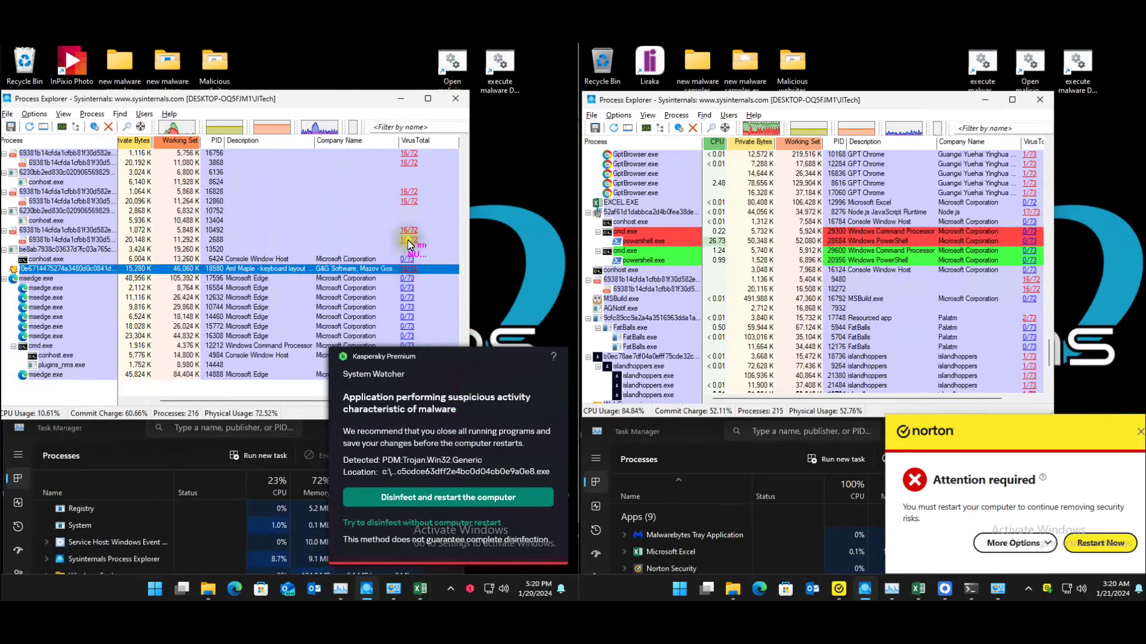
click(407, 240)
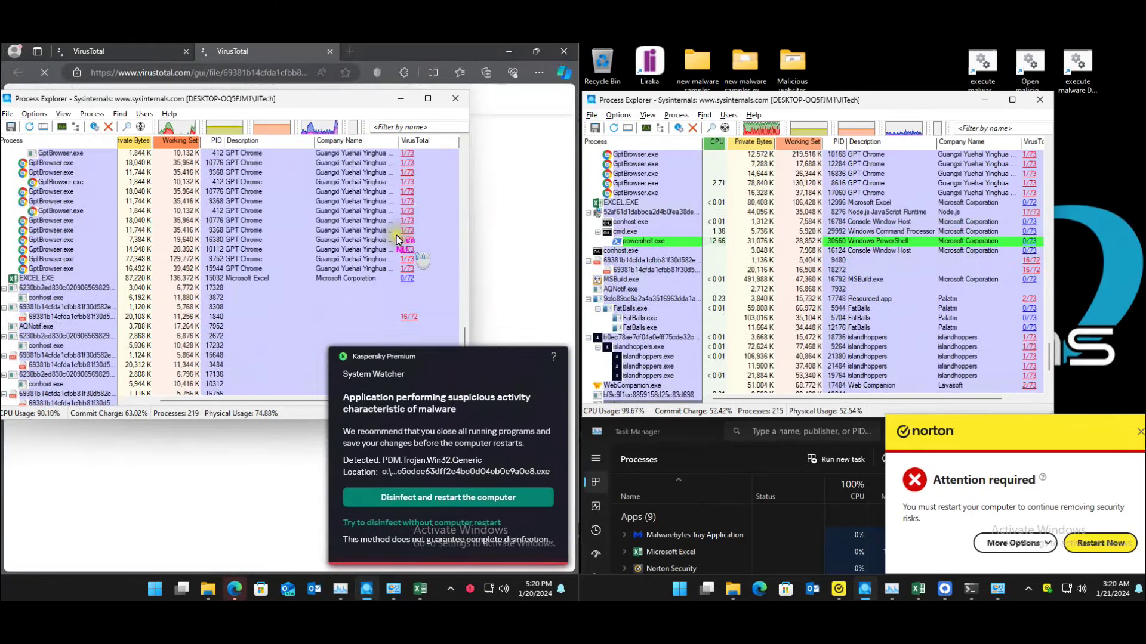
- Open the VirusTotal report for FlashHelperService.exe, check the remaining processes and close Process Explorer on the Kaspersky machine
scroll(418, 268, up, 4)
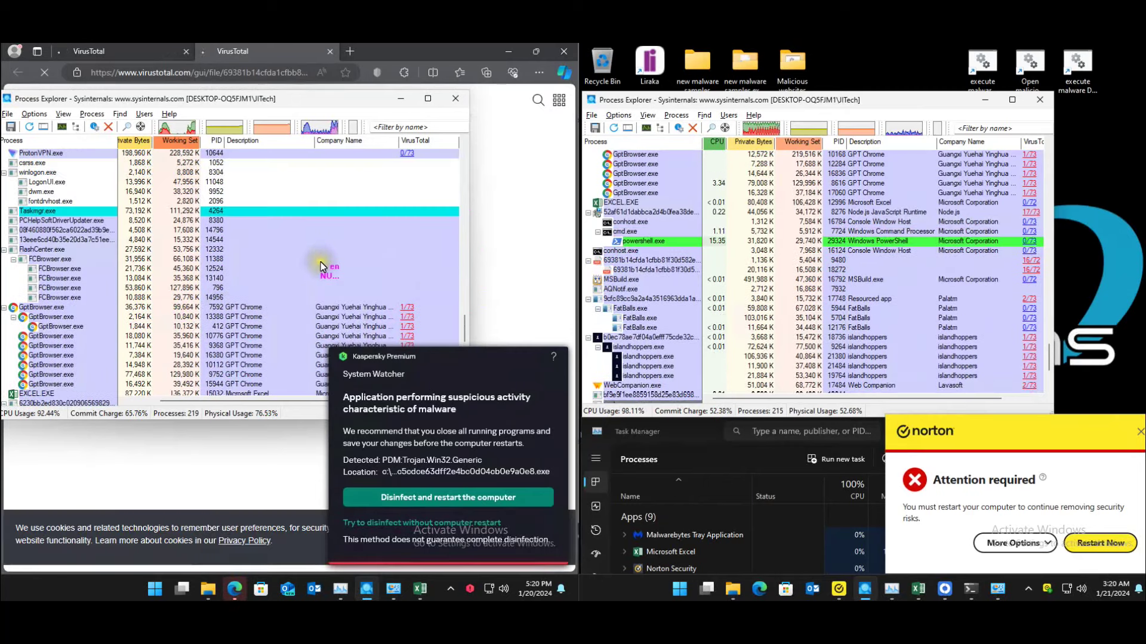
scroll(370, 284, up, 6)
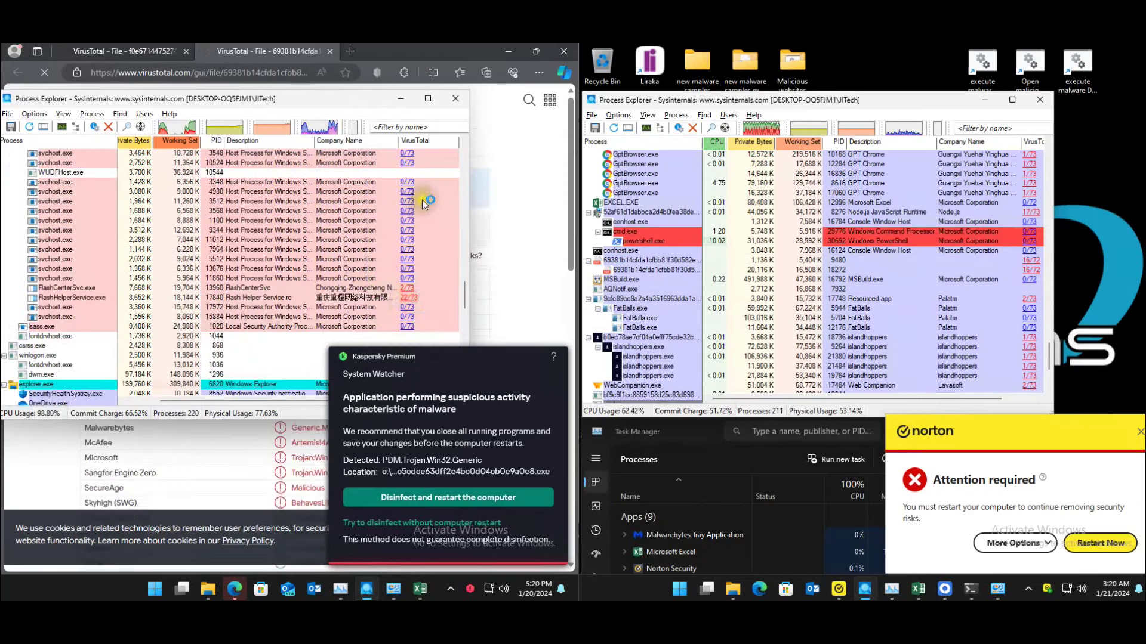
click(410, 297)
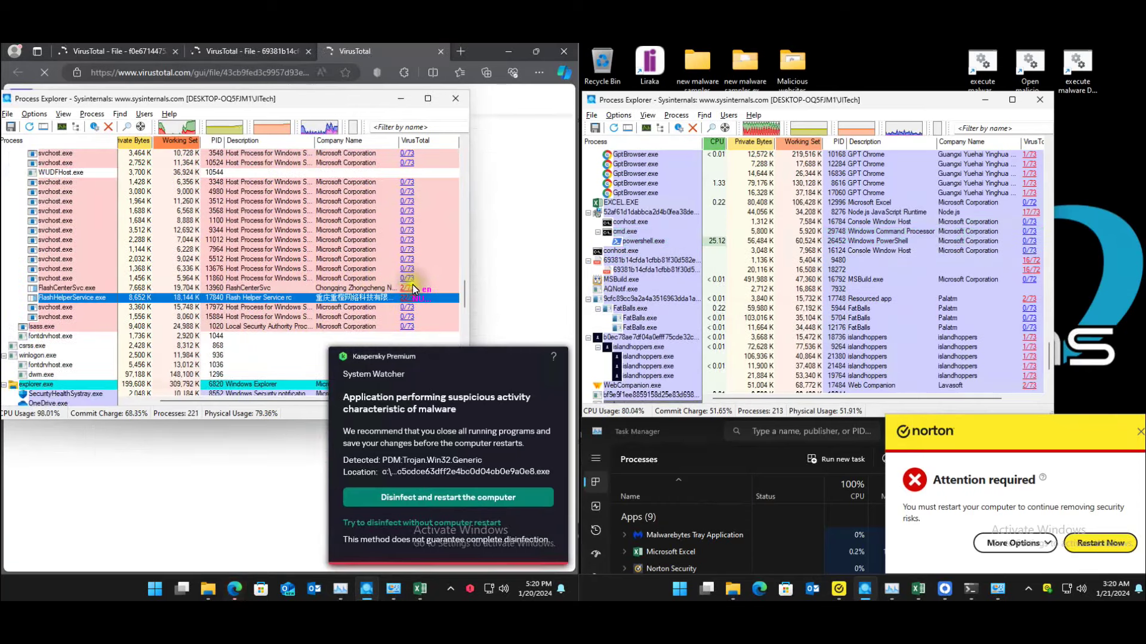
scroll(407, 287, up, 10)
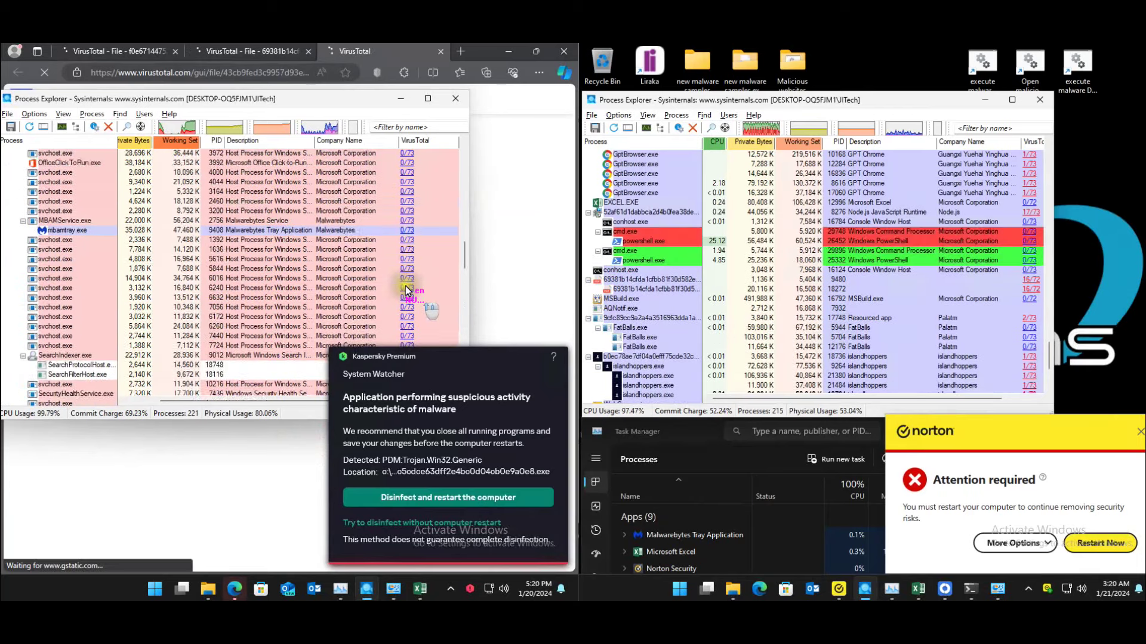
scroll(403, 291, up, 20)
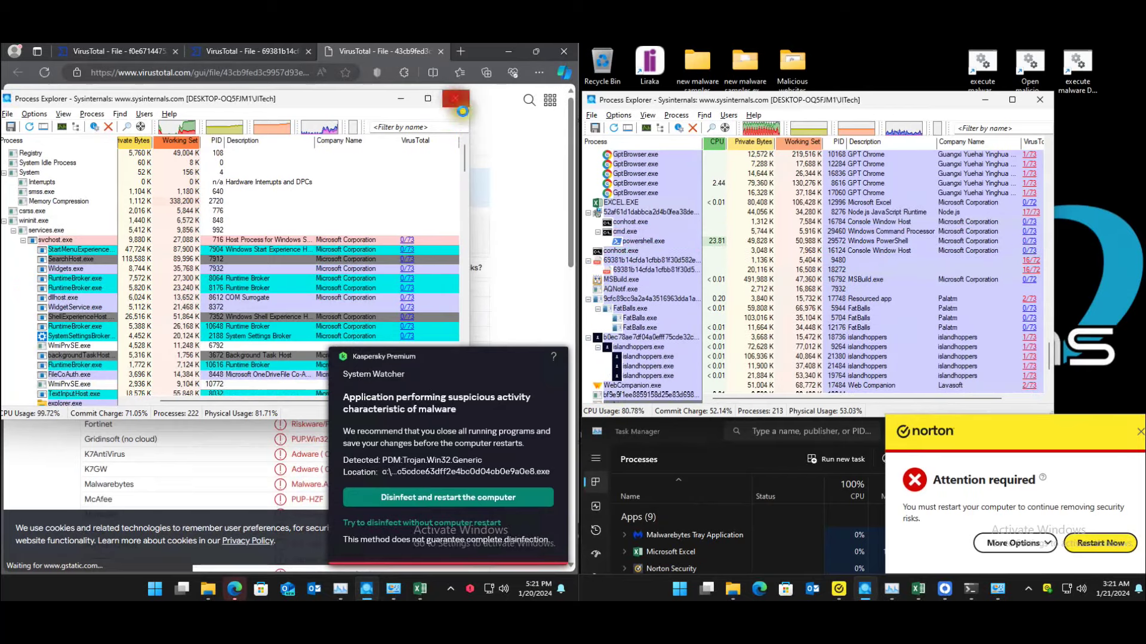
click(456, 99)
- Examine the vendor detections in the Aml Maple process's VirusTotal report and close that report
click(149, 47)
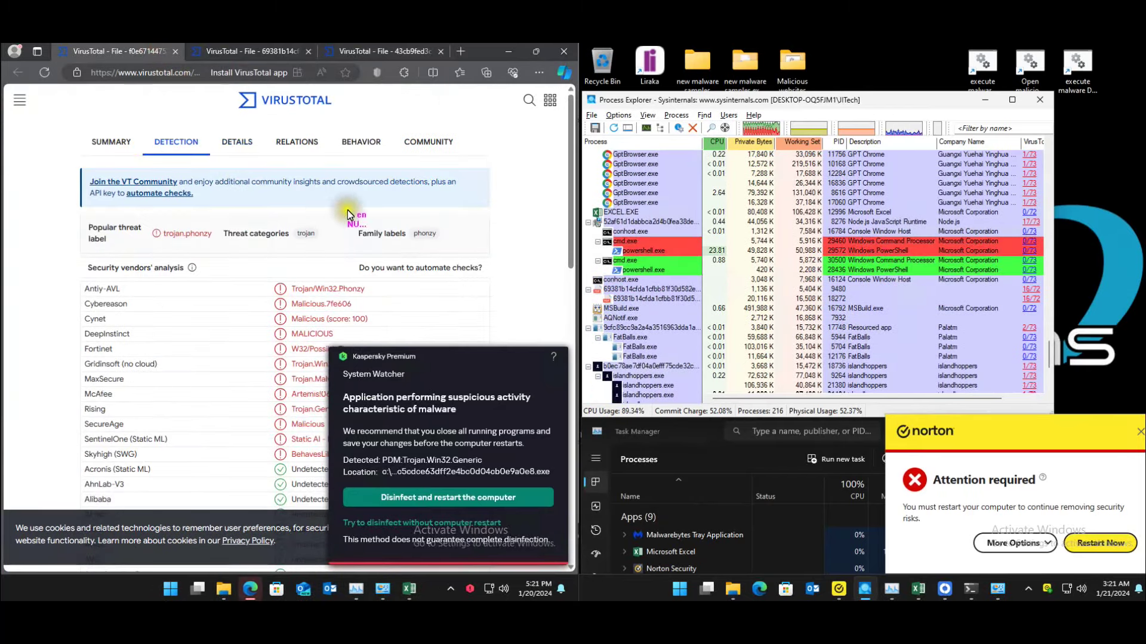
scroll(356, 255, down, 3)
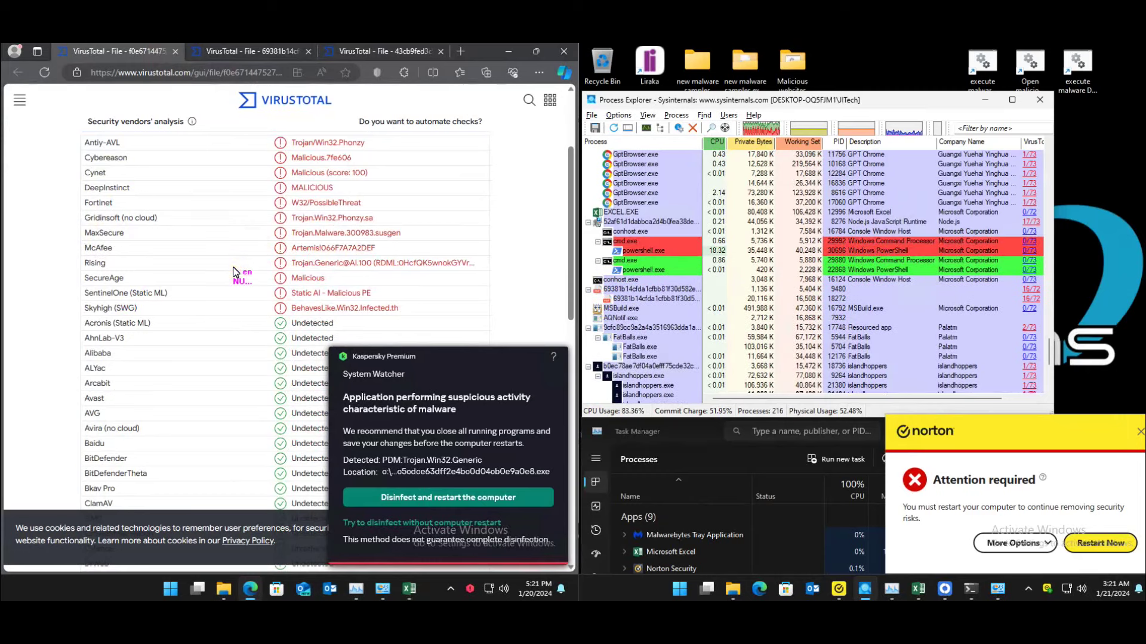
scroll(206, 220, up, 3)
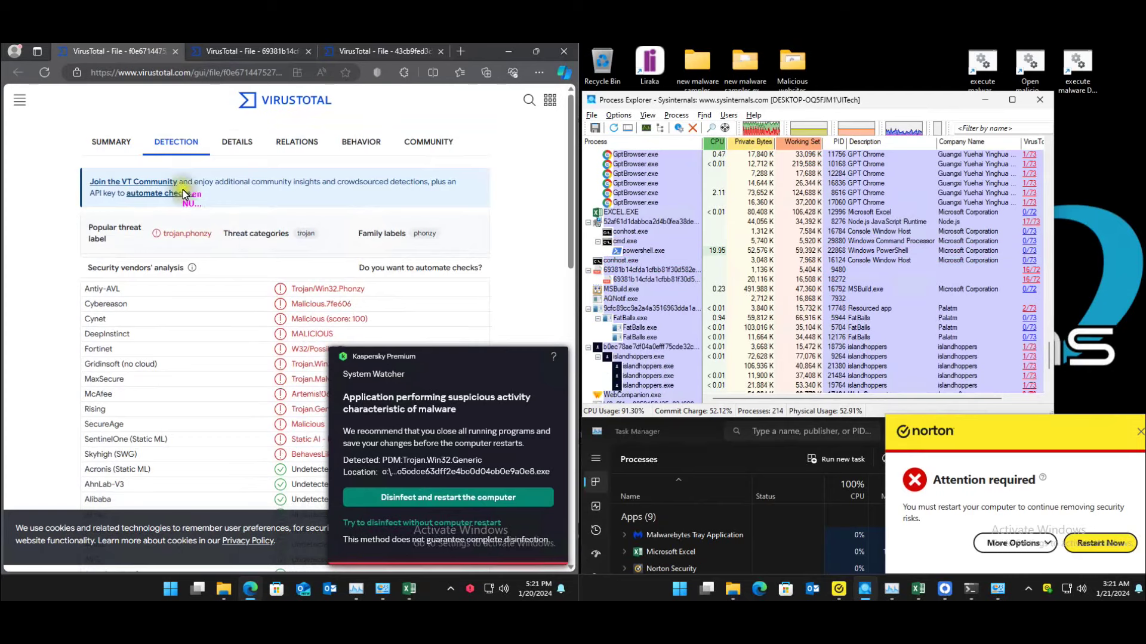
middle_click(135, 57)
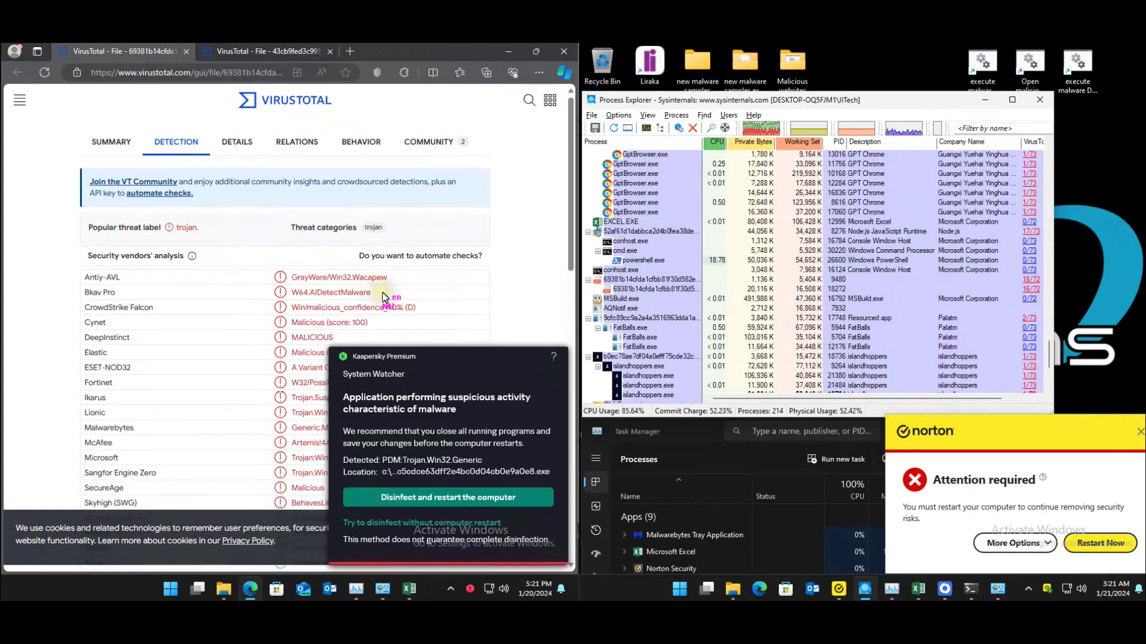
- Examine the vendor detections in the VirusTotal report for the 69381b14cfda1... file and close that report
scroll(382, 283, down, 2)
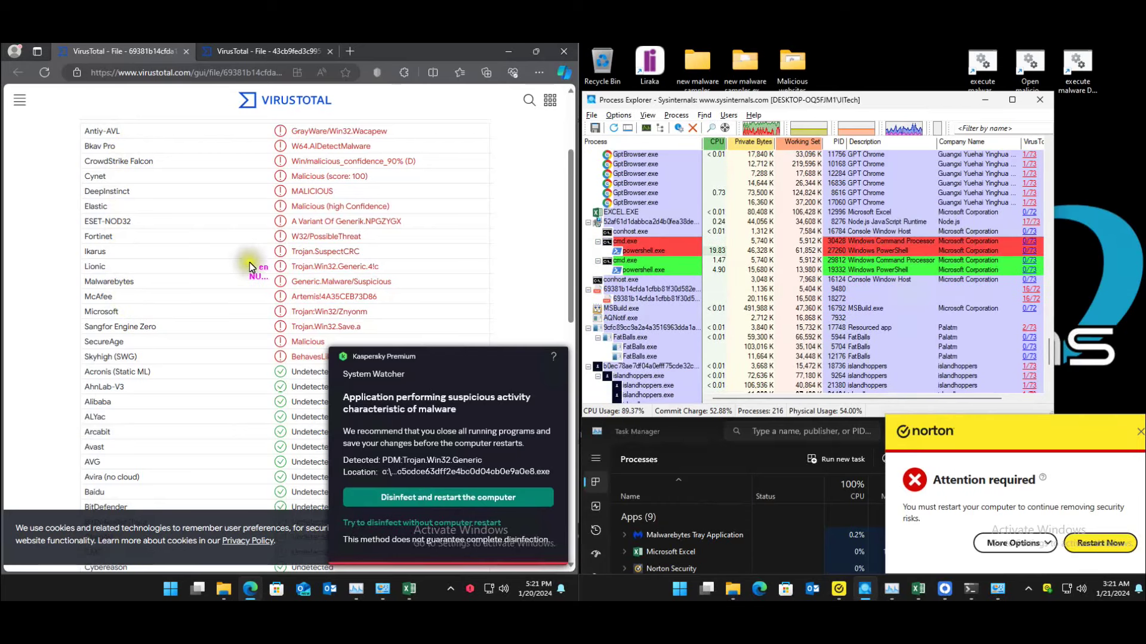
click(262, 51)
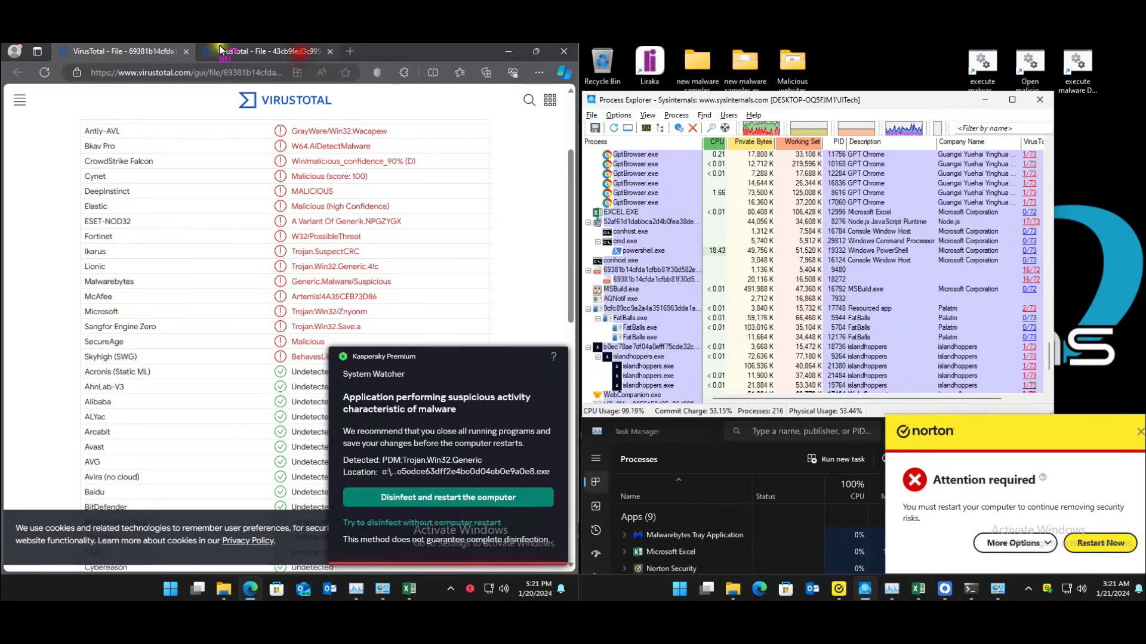
middle_click(149, 51)
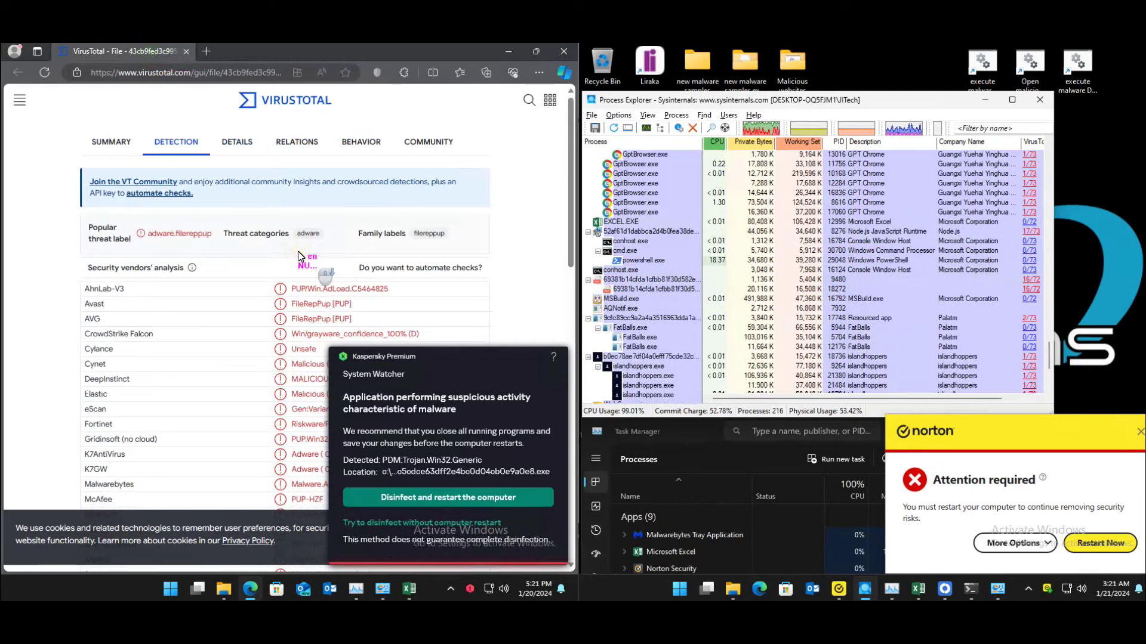
- Examine the vendor detections in the FlashHelperService.exe VirusTotal report and close the browser
scroll(299, 254, down, 3)
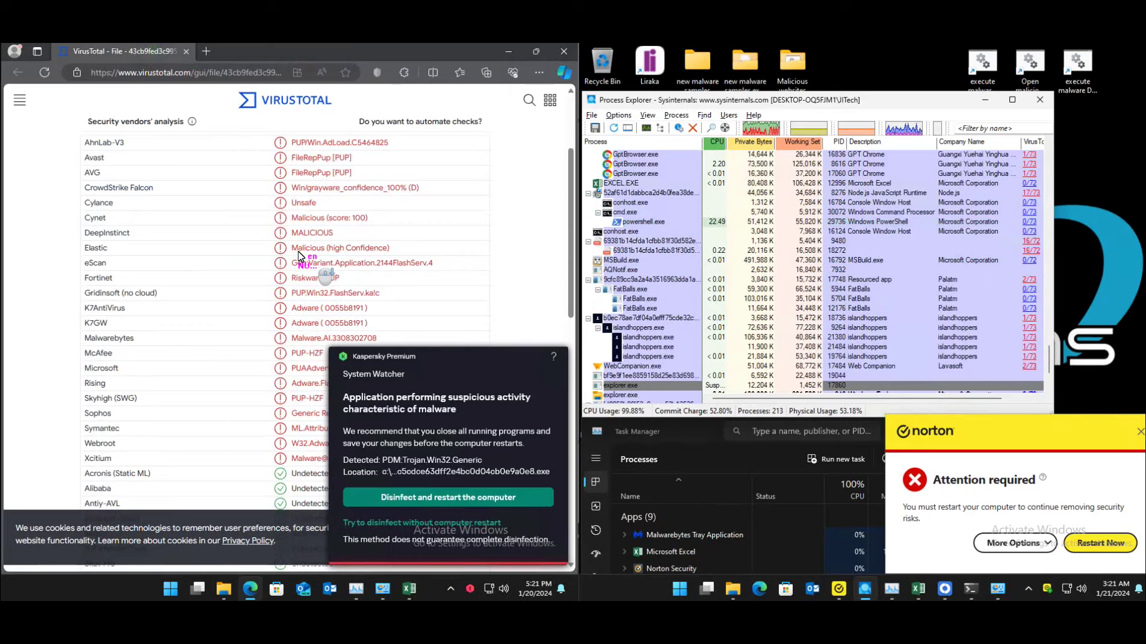
scroll(300, 257, down, 6)
scroll(300, 257, up, 9)
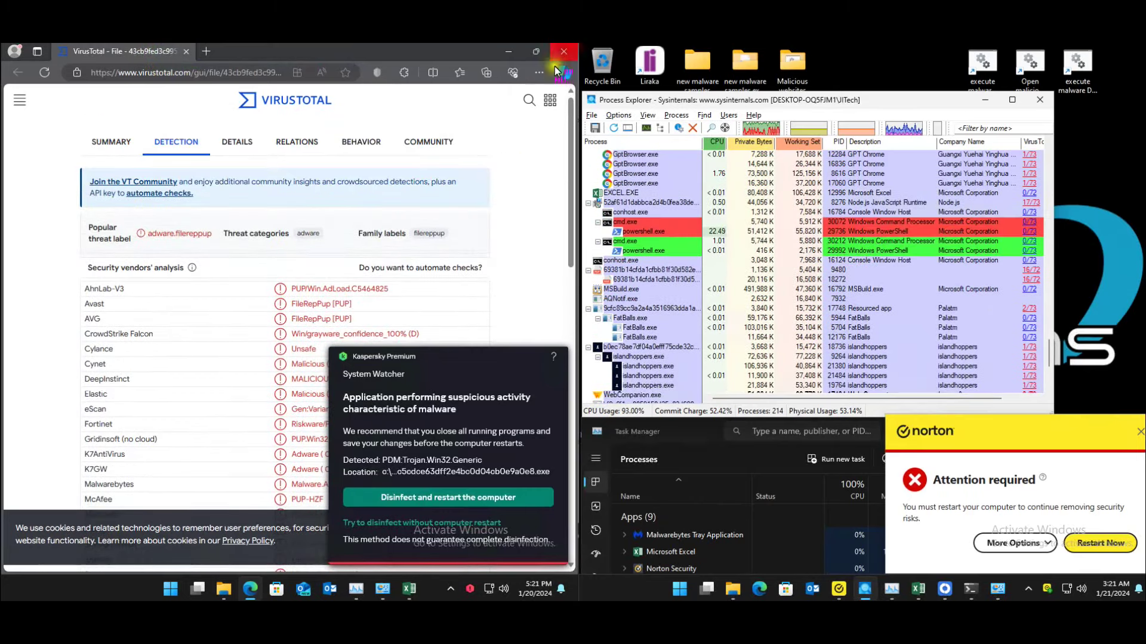
click(563, 52)
- Move Task Manager fully into view on the Kaspersky machine and open its startup apps list
drag(129, 425, 191, 115)
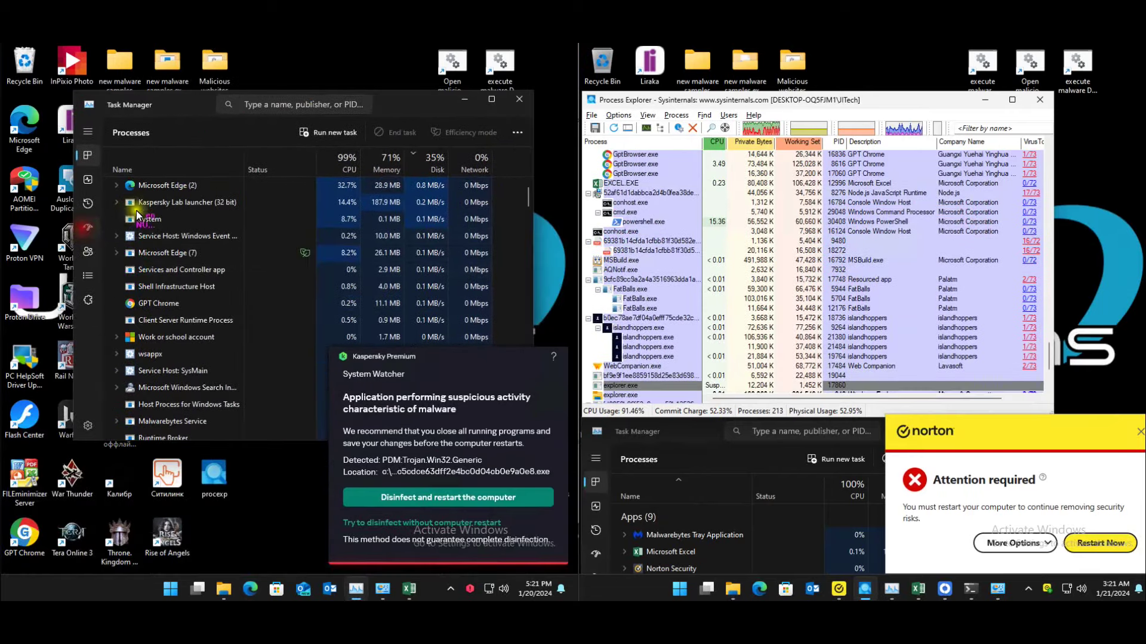
click(88, 227)
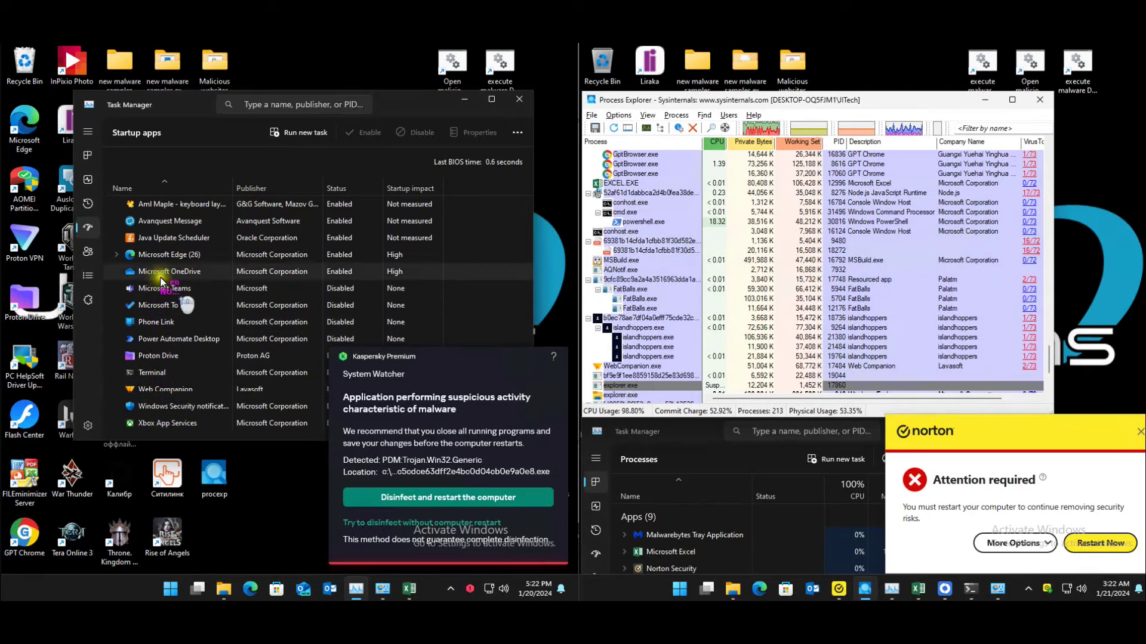
- Close Task Manager on the Kaspersky machine and check the contents of its Downloads, Documents and Pictures folders
right_click(190, 224)
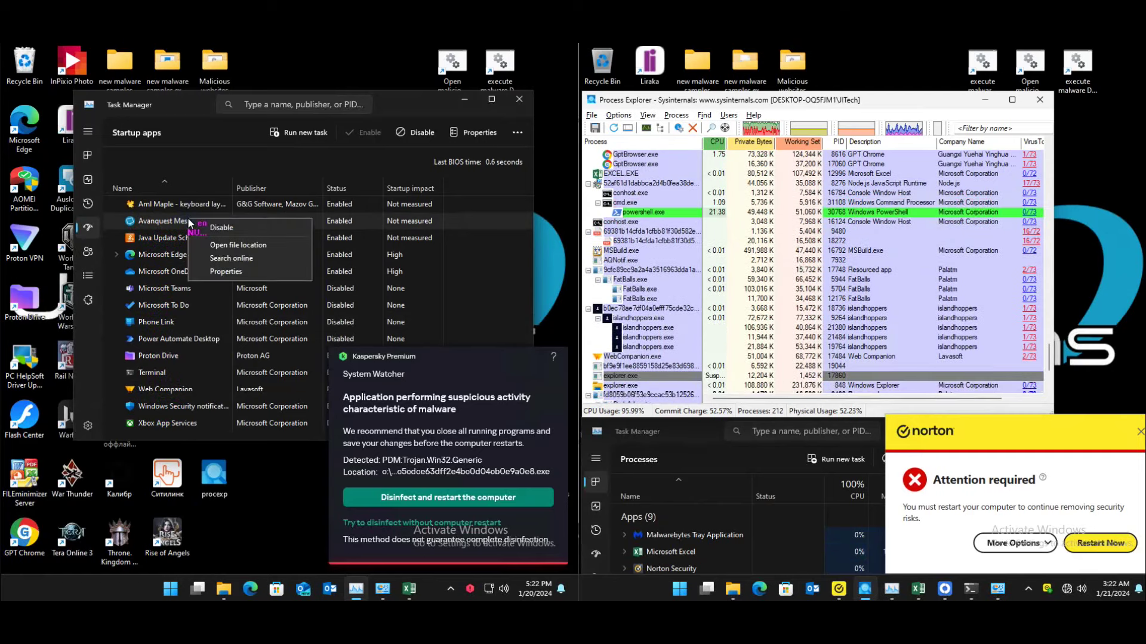
click(519, 99)
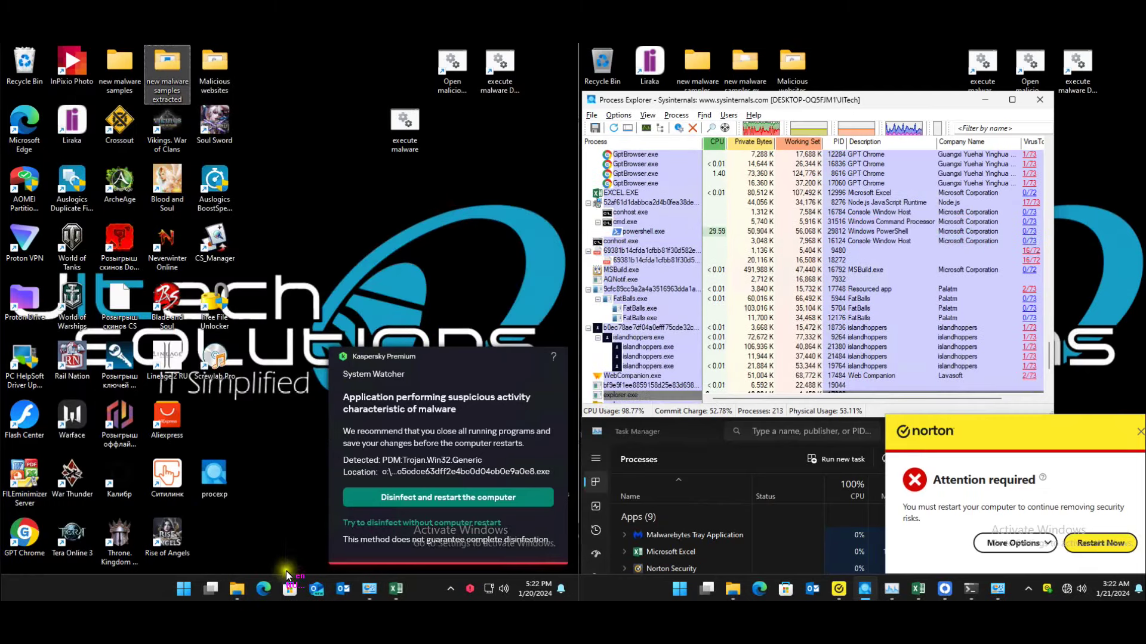
click(232, 589)
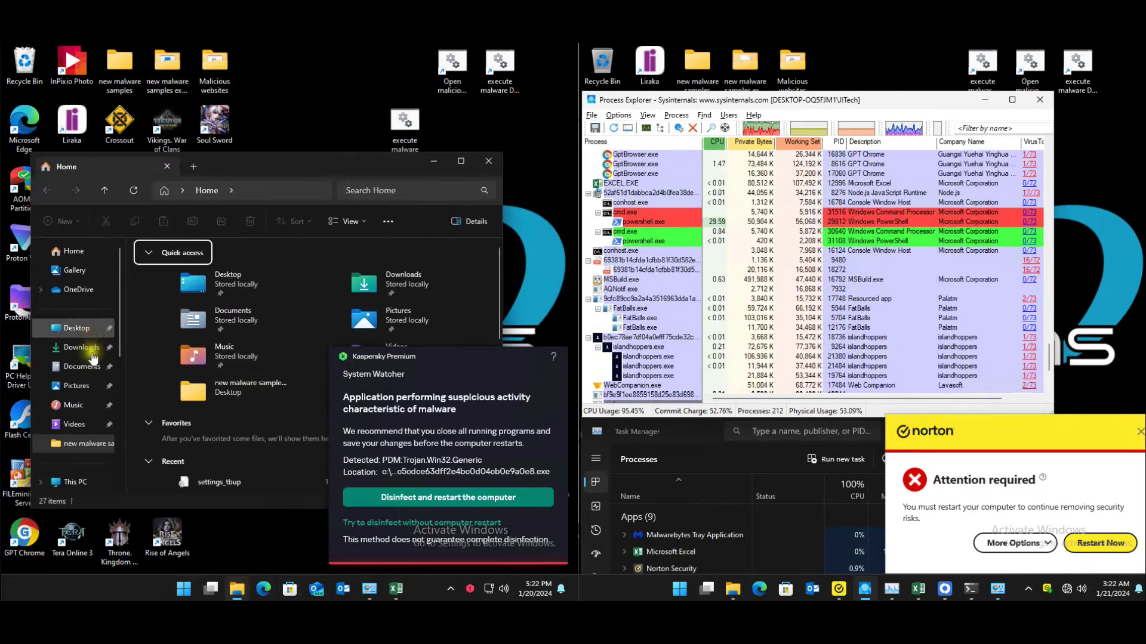
click(81, 348)
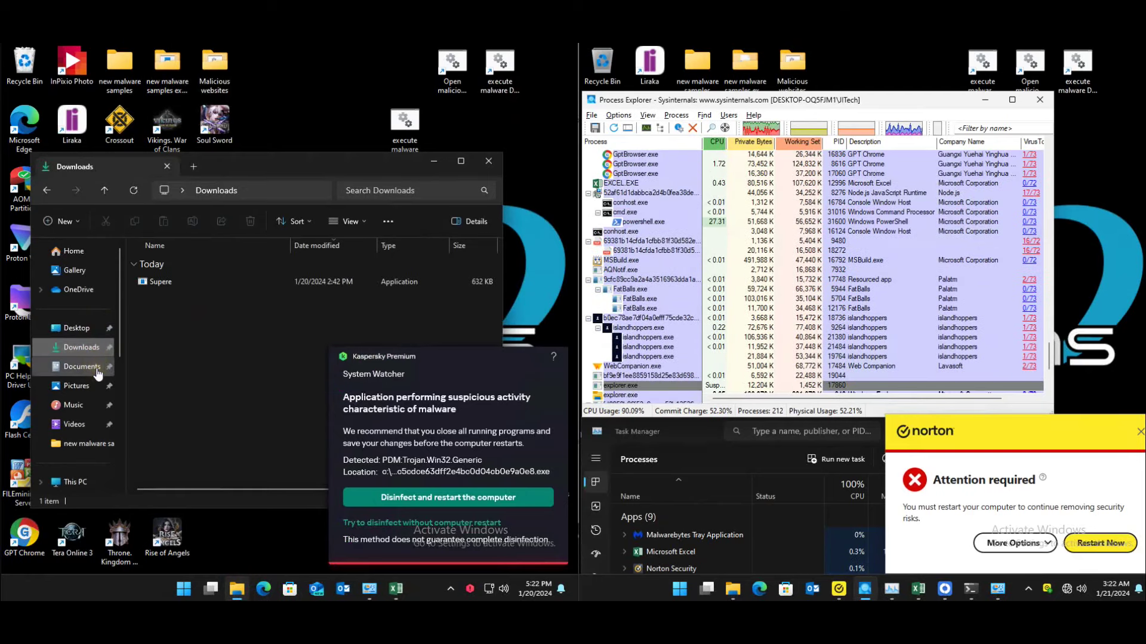
click(96, 370)
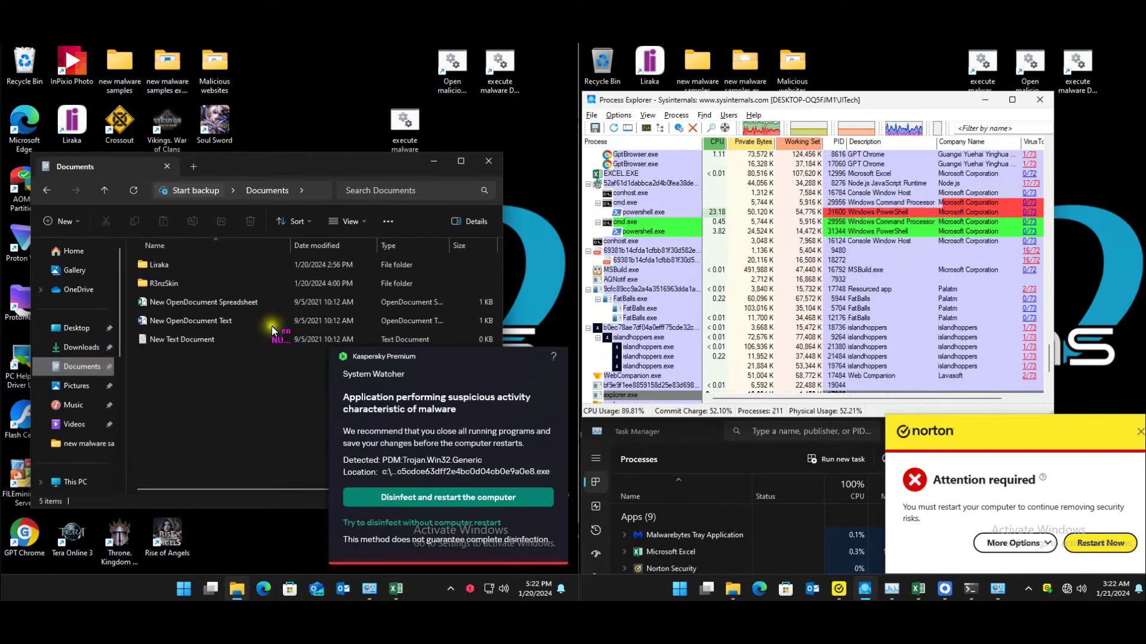
click(172, 282)
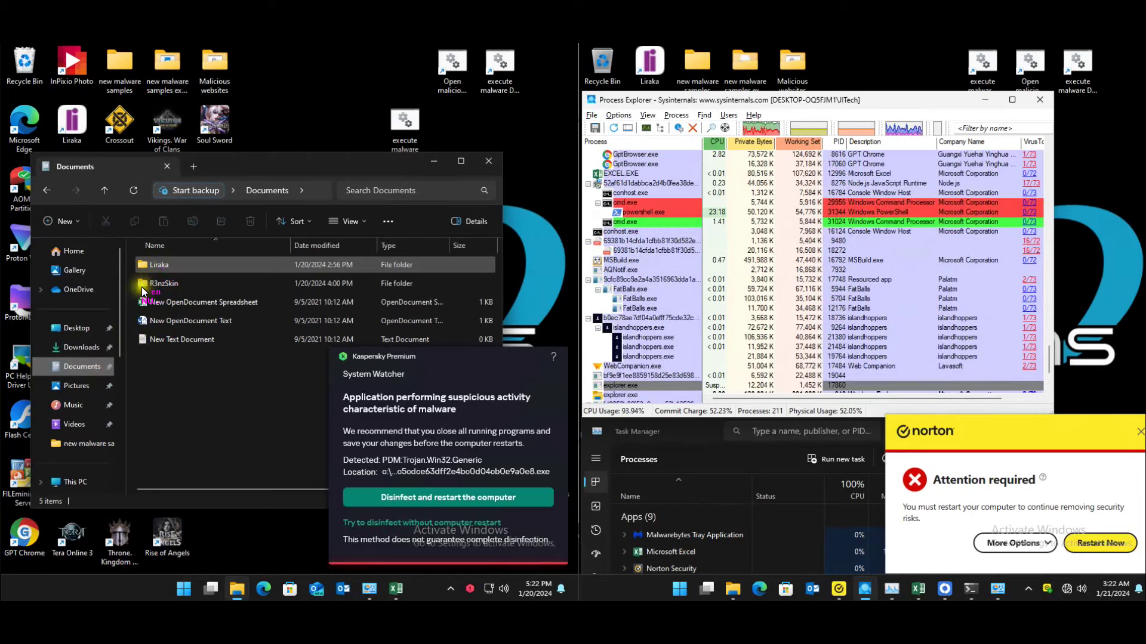
click(77, 386)
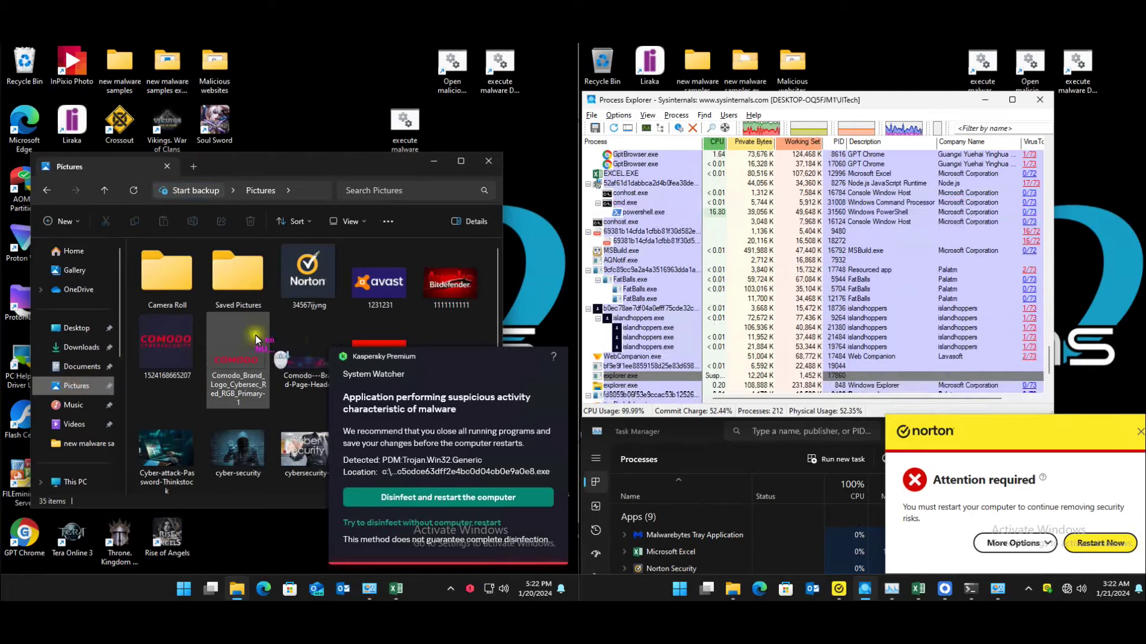
scroll(255, 335, down, 3)
click(488, 161)
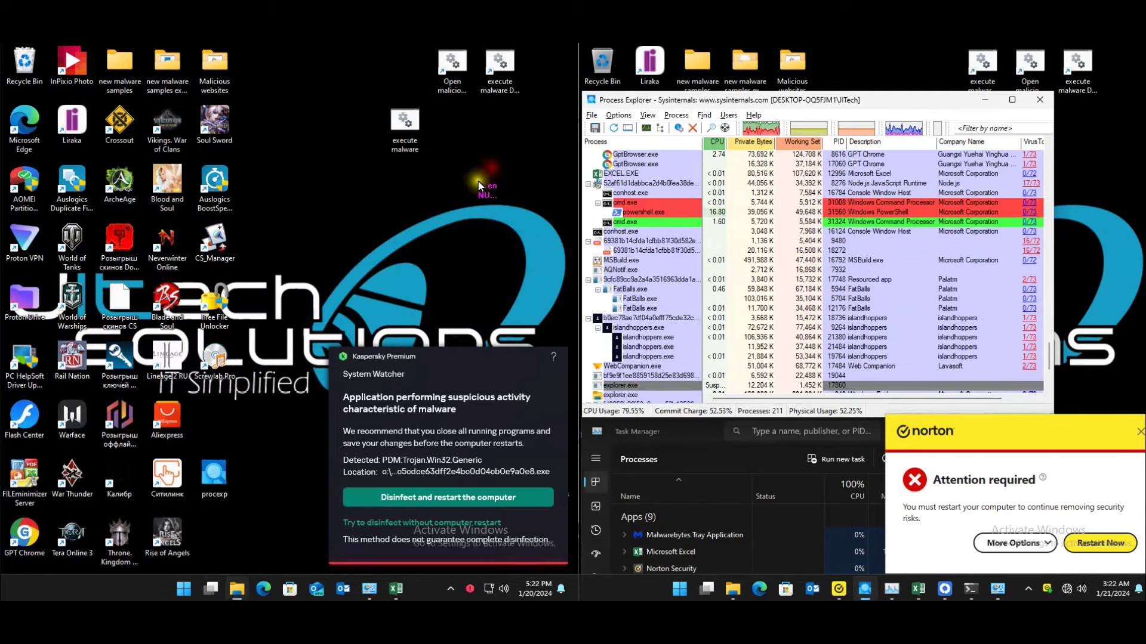
click(369, 240)
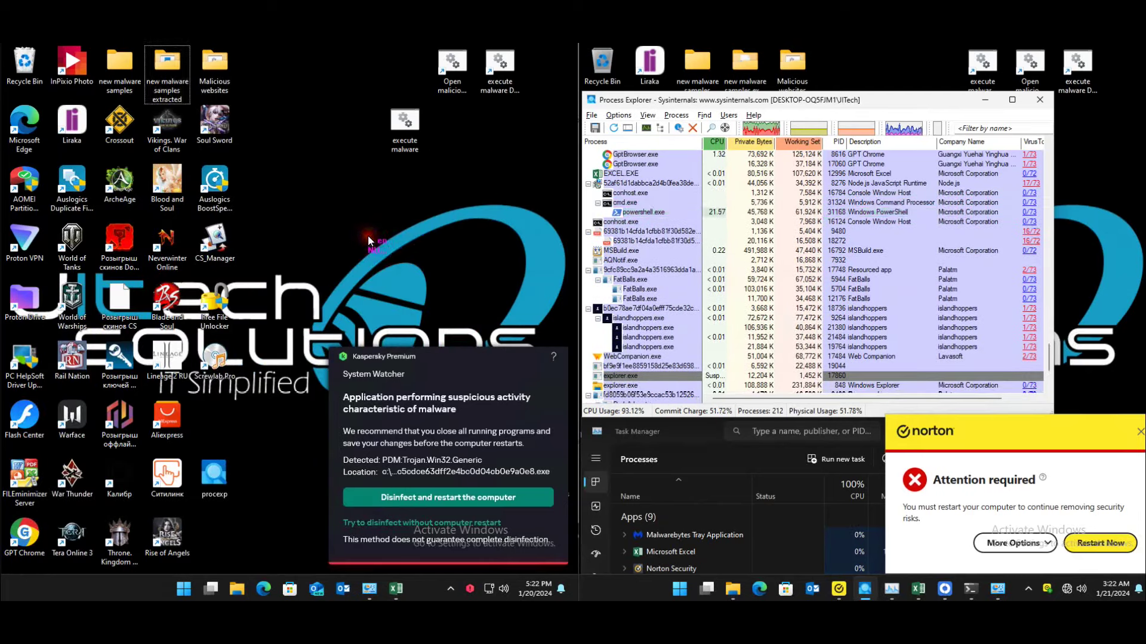
- Open the VirusTotal report for the 52af61d1dabbca2d4b0fea38de... process on the Norton machine and close Process Explorer
click(1052, 358)
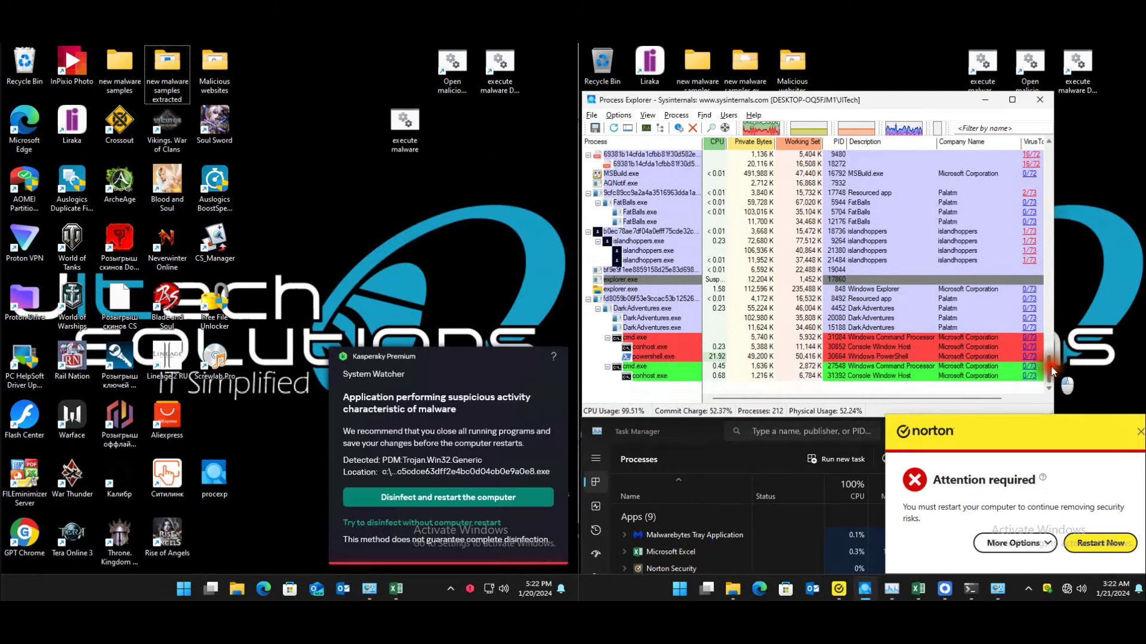
scroll(1053, 355, up, 4)
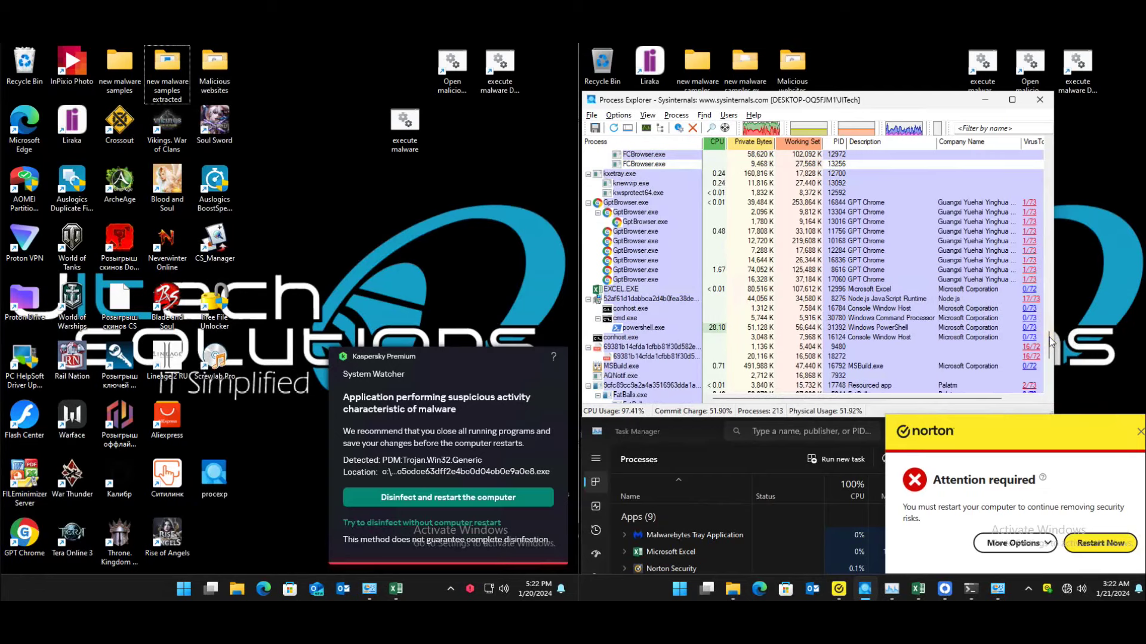
drag(1050, 344, 1055, 151)
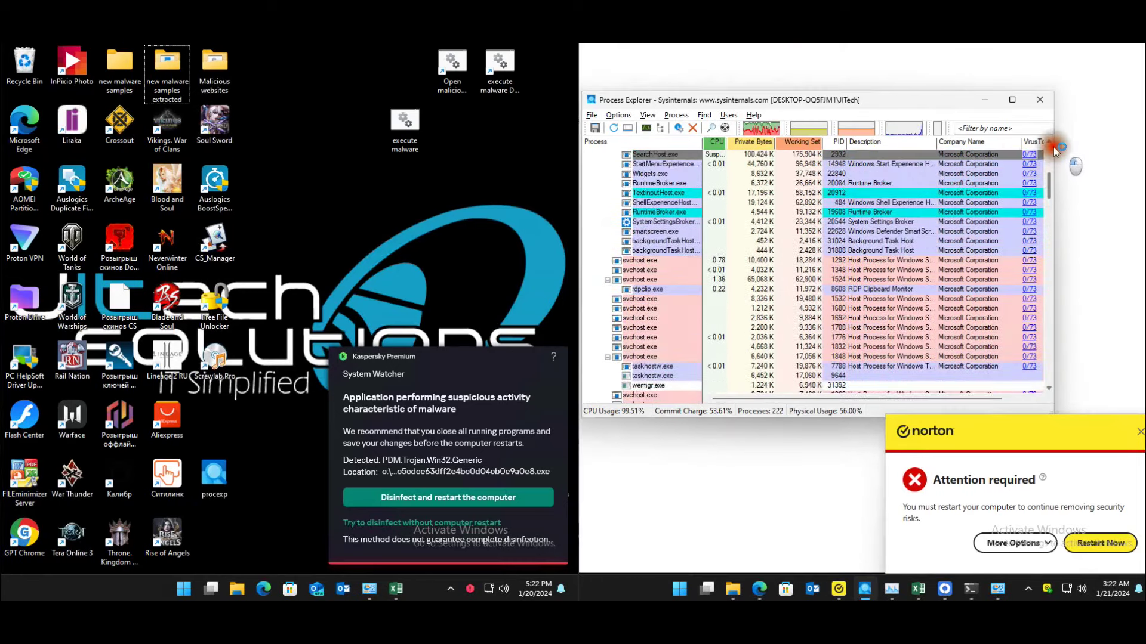
click(1040, 100)
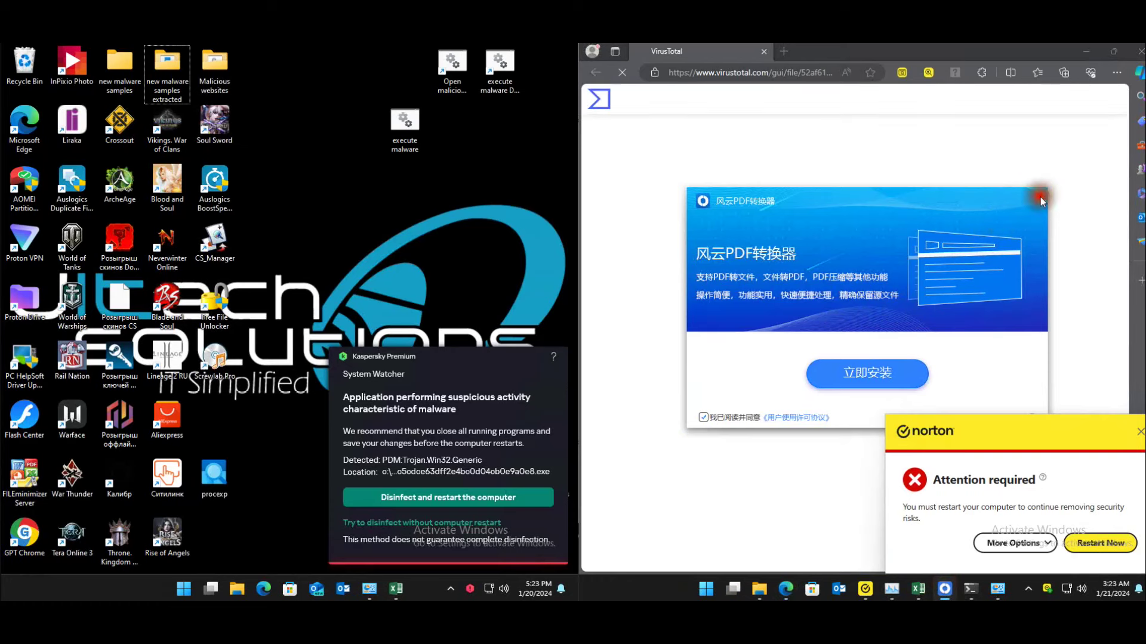
- Dismiss the Chinese PDF converter installer and close the terminal window on the Norton machine
click(1041, 201)
click(922, 344)
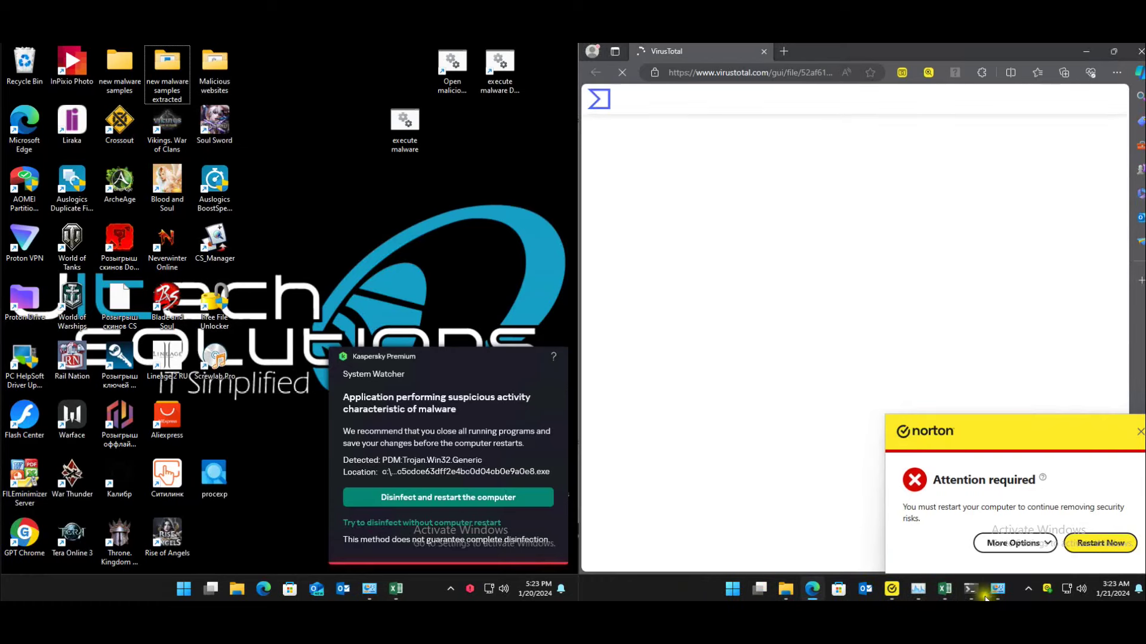
click(971, 591)
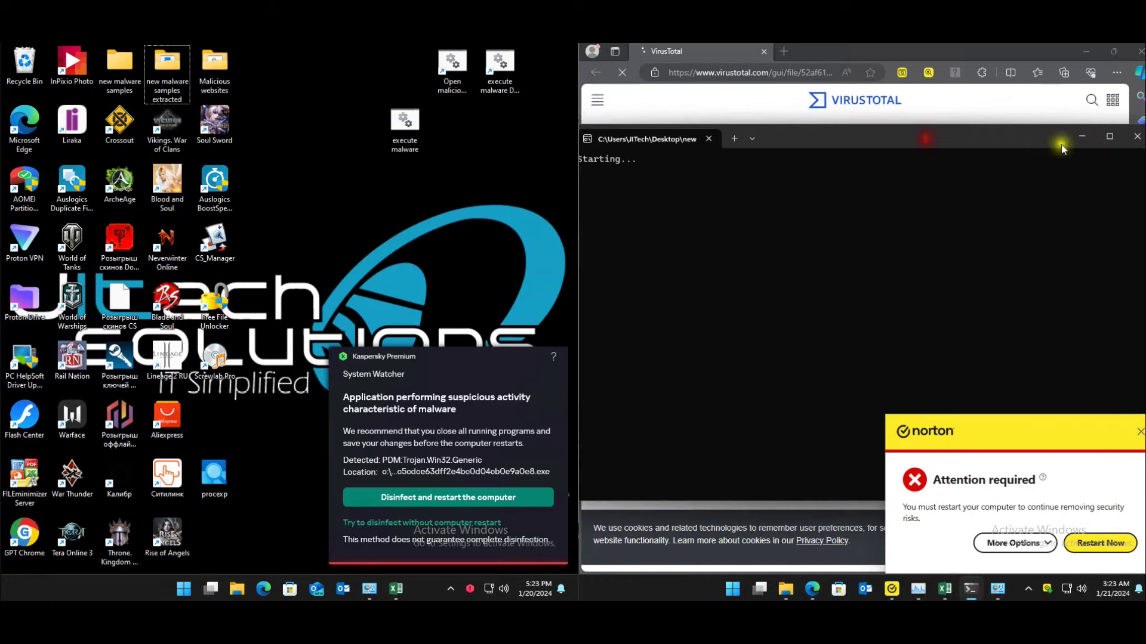
click(1138, 136)
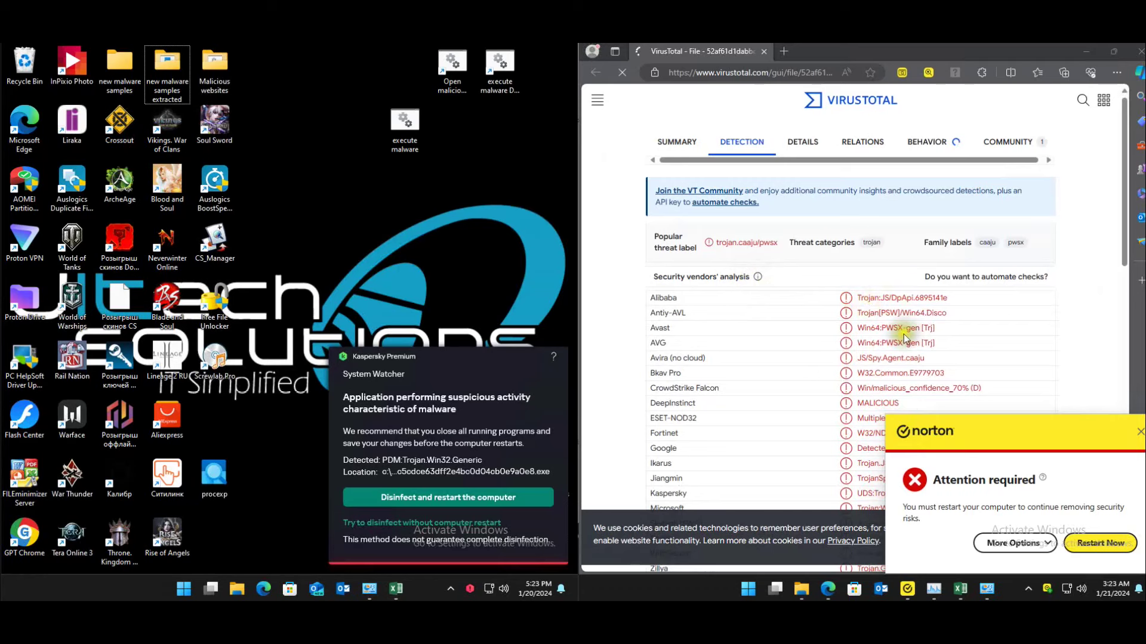
- Examine the vendor detections in the 52af61d1dabb... VirusTotal report and close the browser
scroll(900, 333, down, 1)
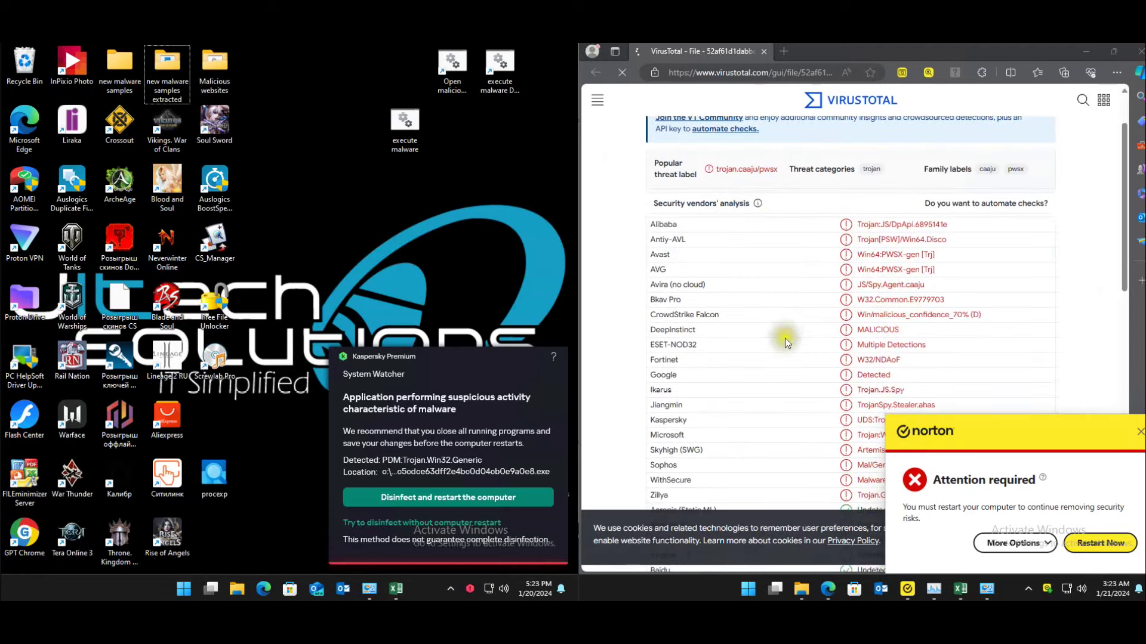
scroll(783, 342, down, 1)
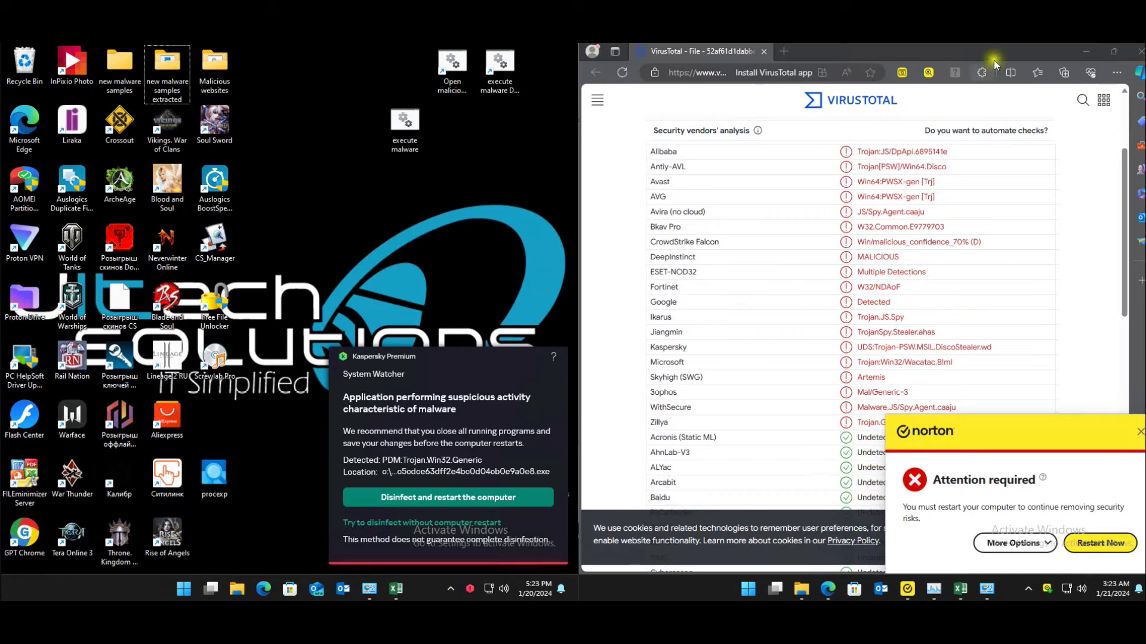
click(1140, 51)
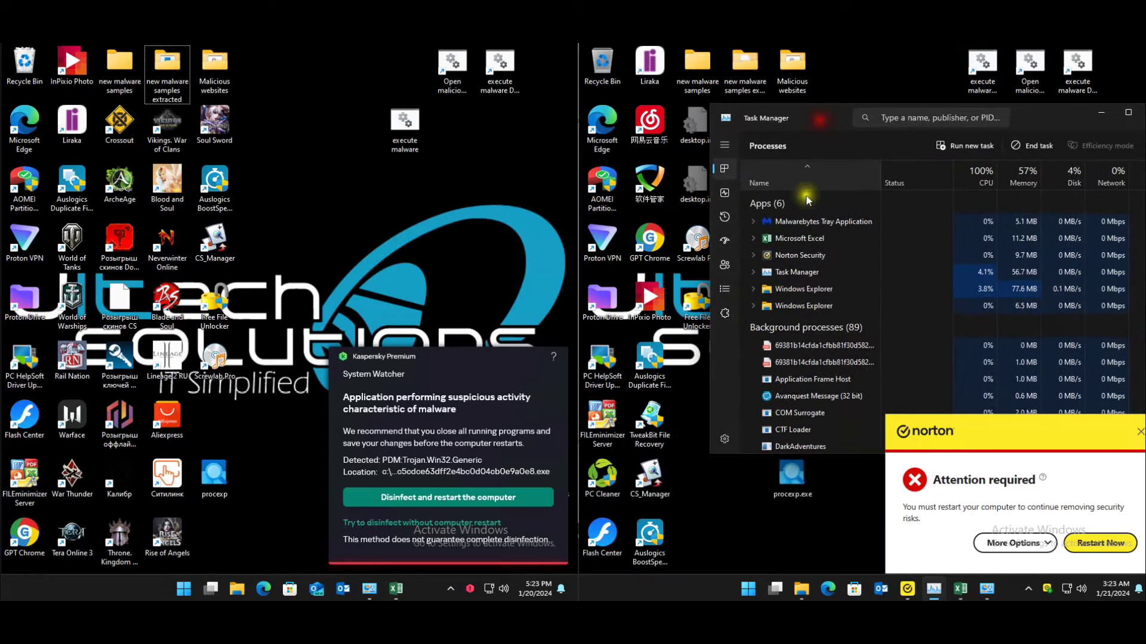
- Open the startup apps list in Task Manager on the Norton machine
click(725, 241)
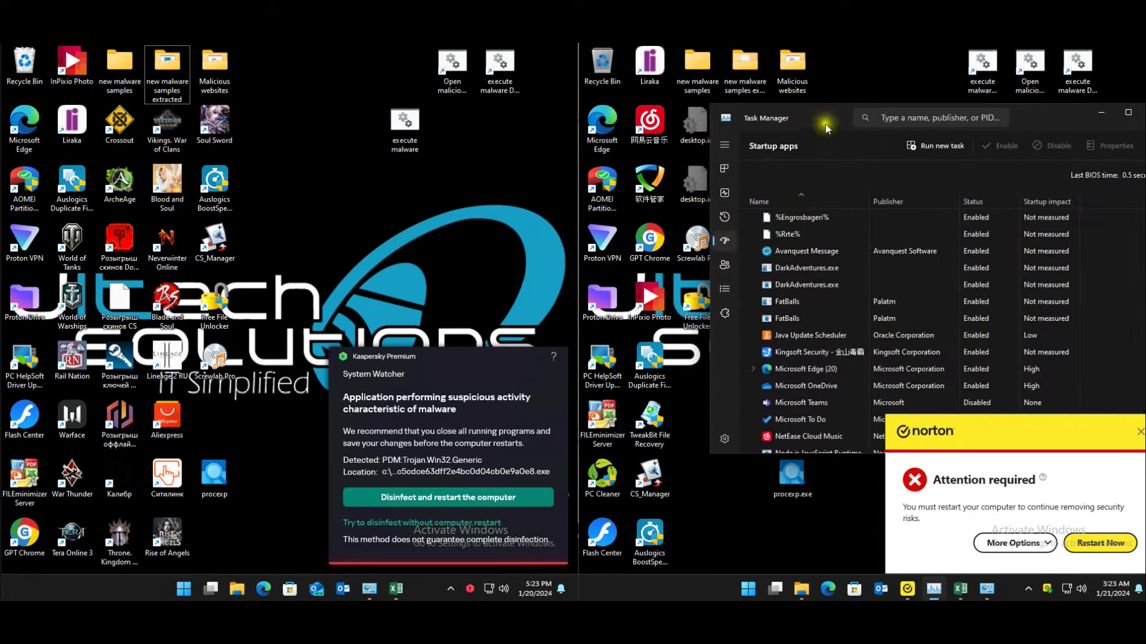
- Inspect the available options for the %Engrosbageri% startup entry and the one below it, and select a DarkAdventures.exe entry
right_click(757, 216)
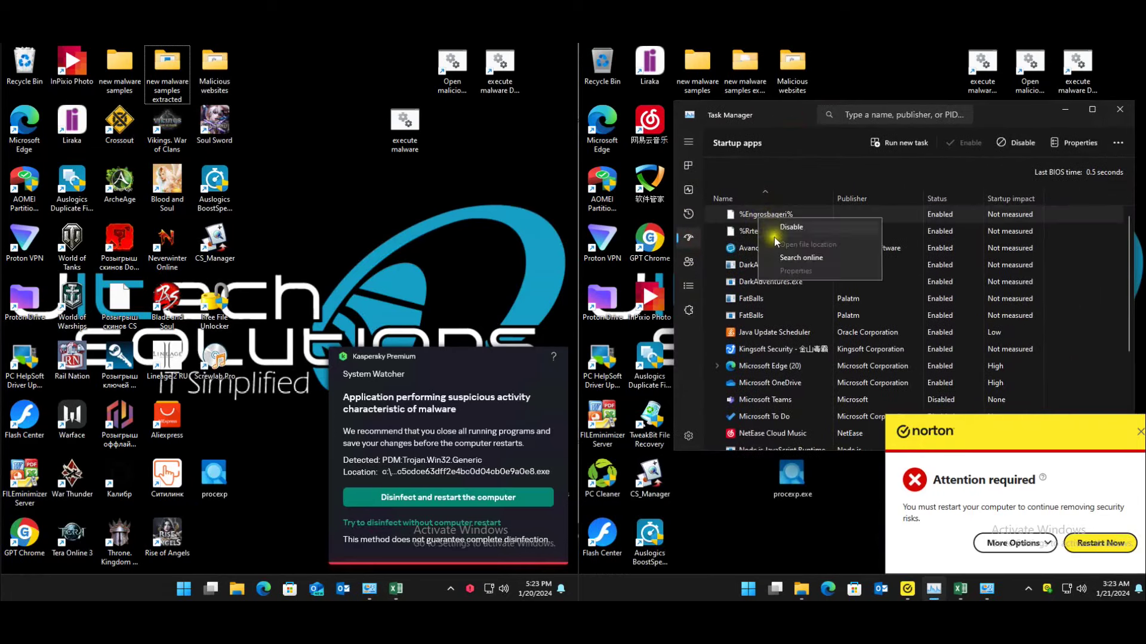
right_click(744, 233)
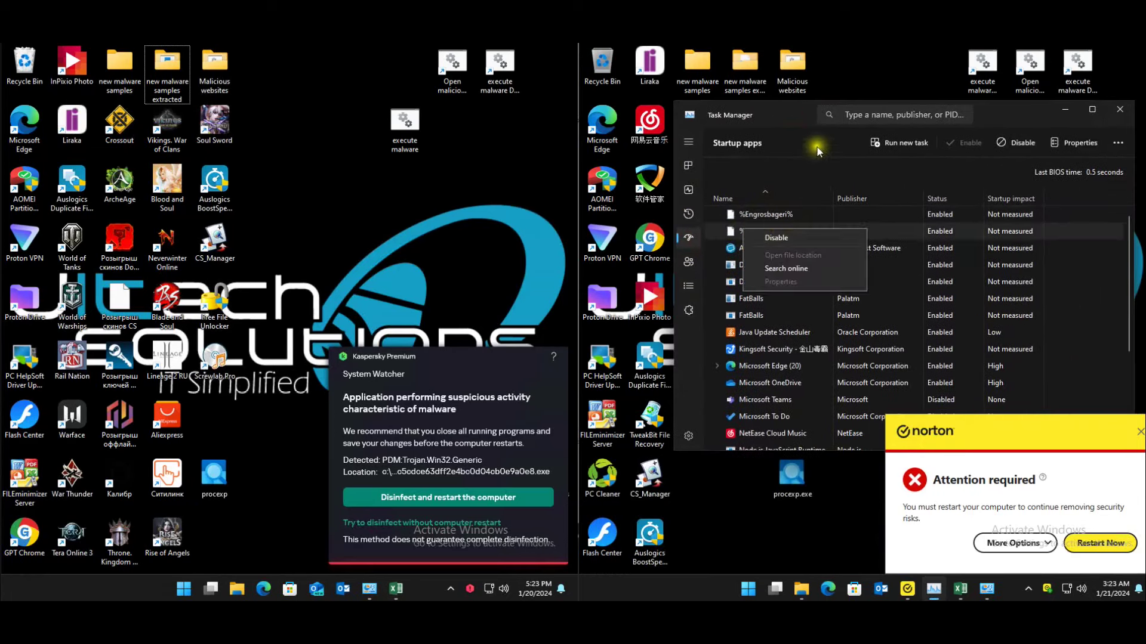
key(Escape)
click(768, 267)
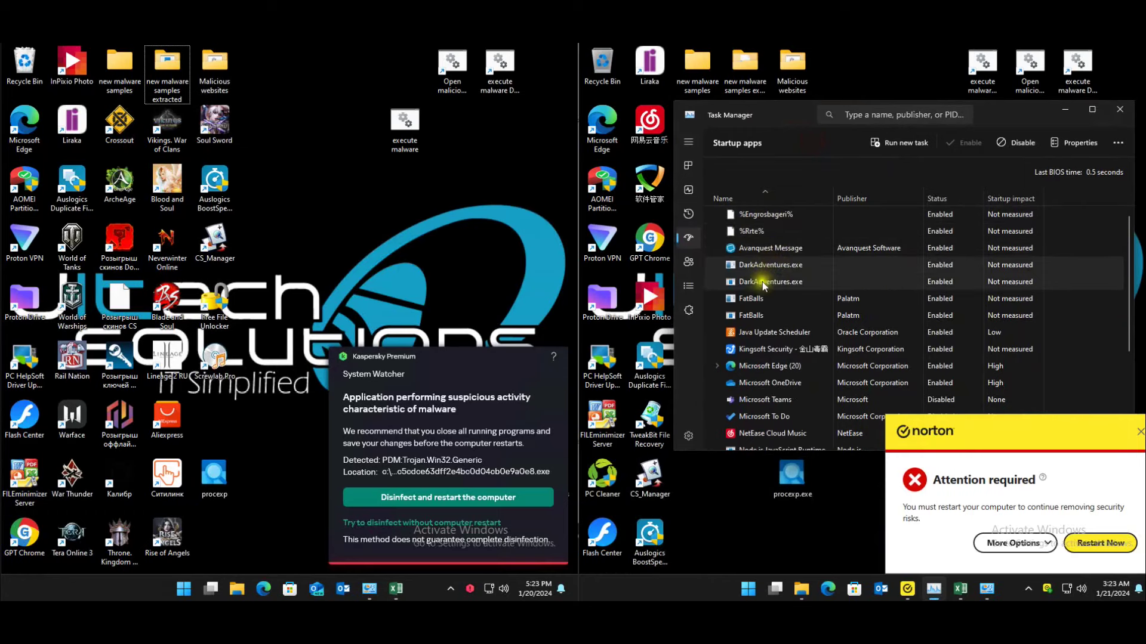
- View the file properties of the first FatBalls startup entry, check its full location path, and close the properties
click(757, 300)
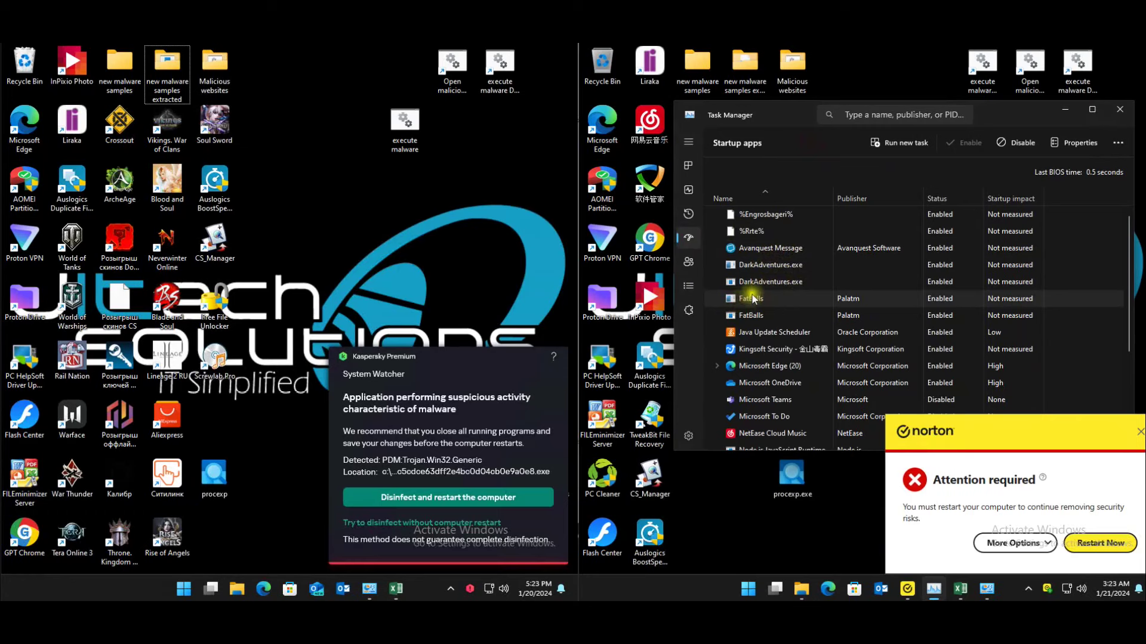
right_click(753, 299)
click(783, 347)
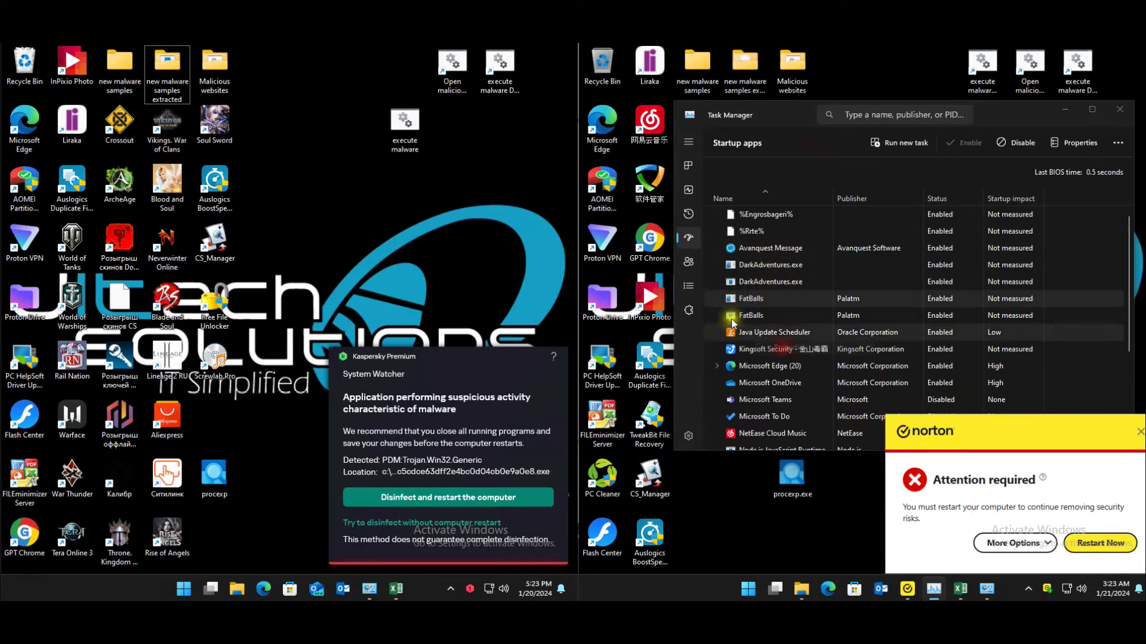
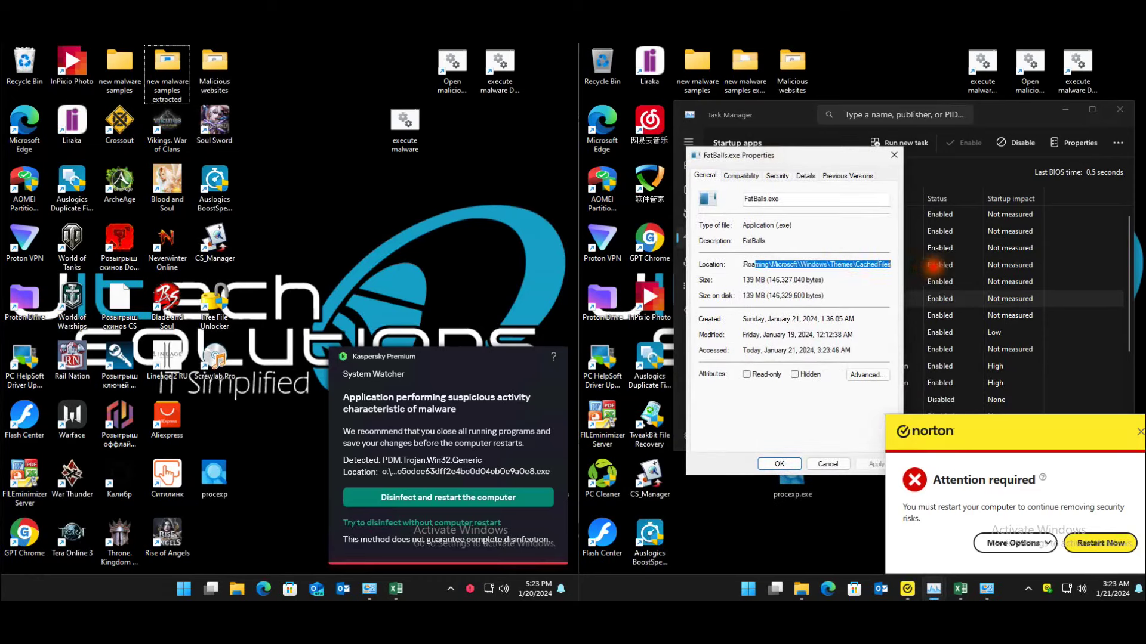
click(838, 460)
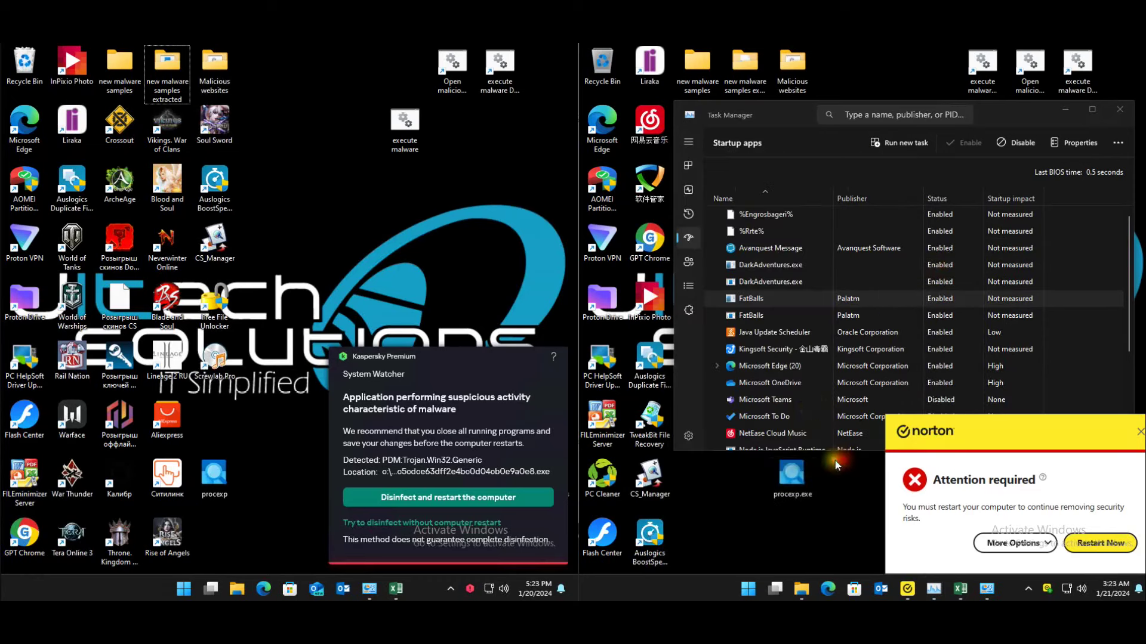
- View the file properties of the Kingsoft Security startup entry, check its location, and close the properties
scroll(761, 330, down, 1)
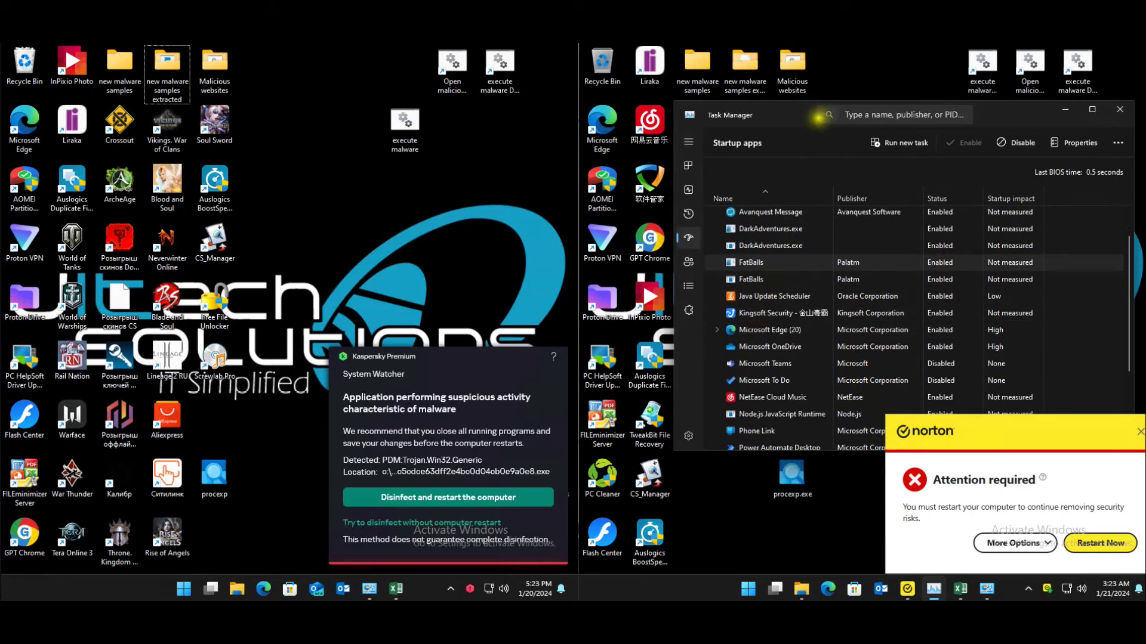
right_click(783, 314)
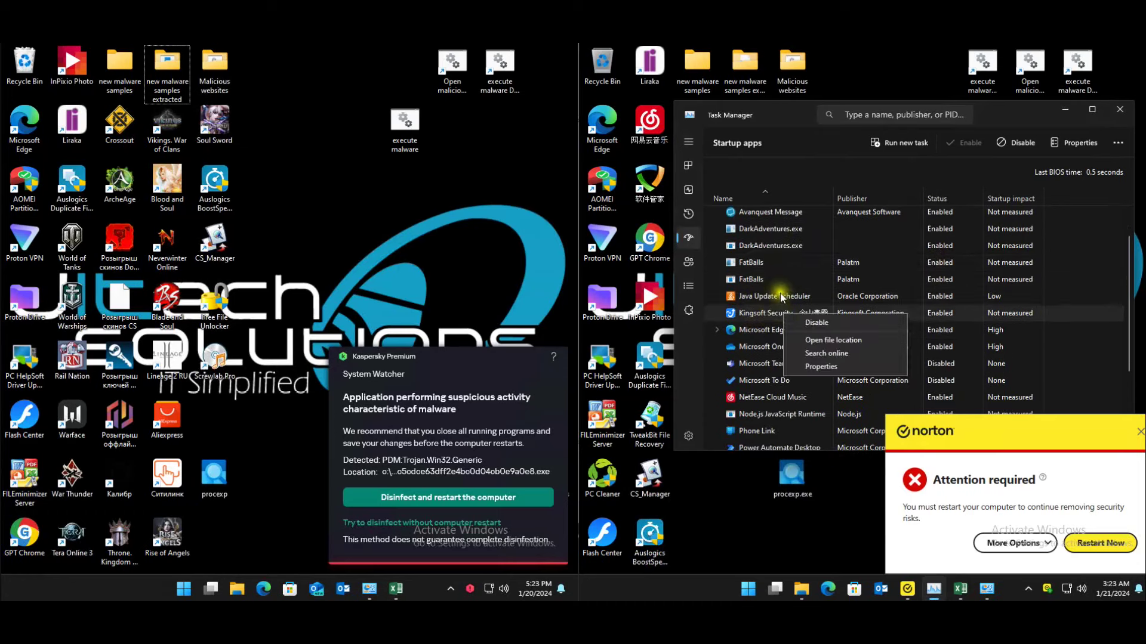
click(814, 367)
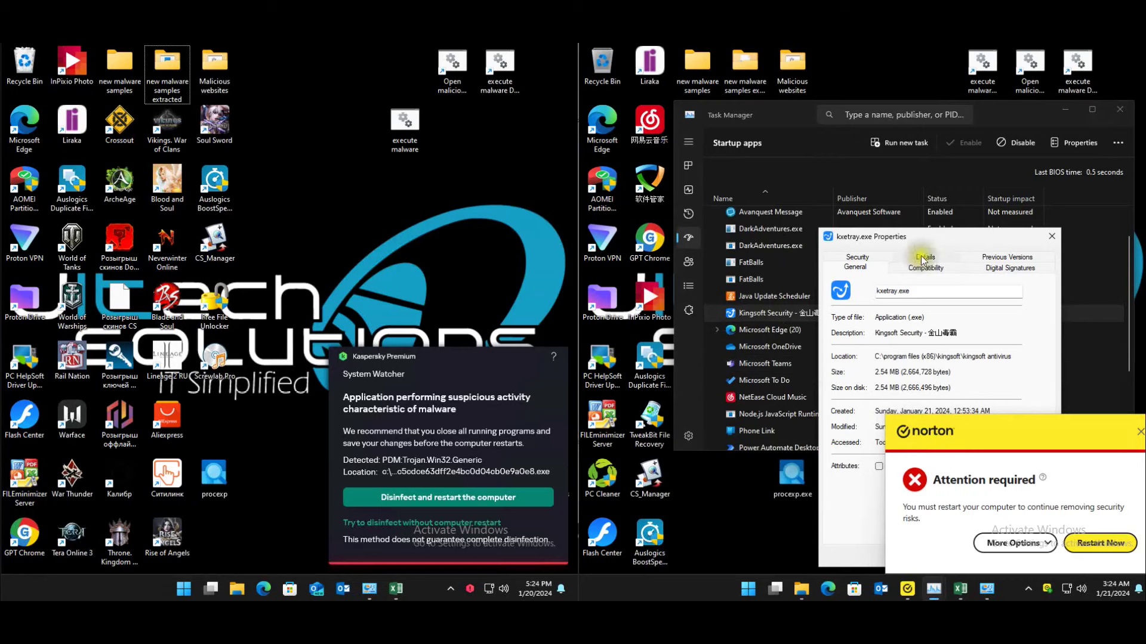
drag(928, 241, 836, 156)
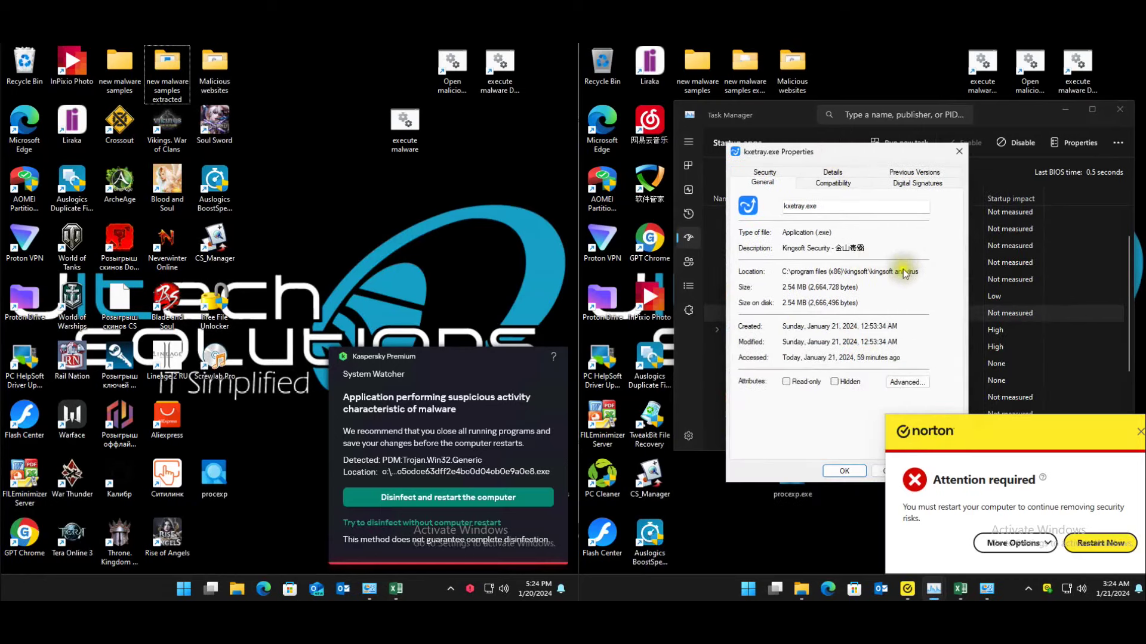
click(874, 474)
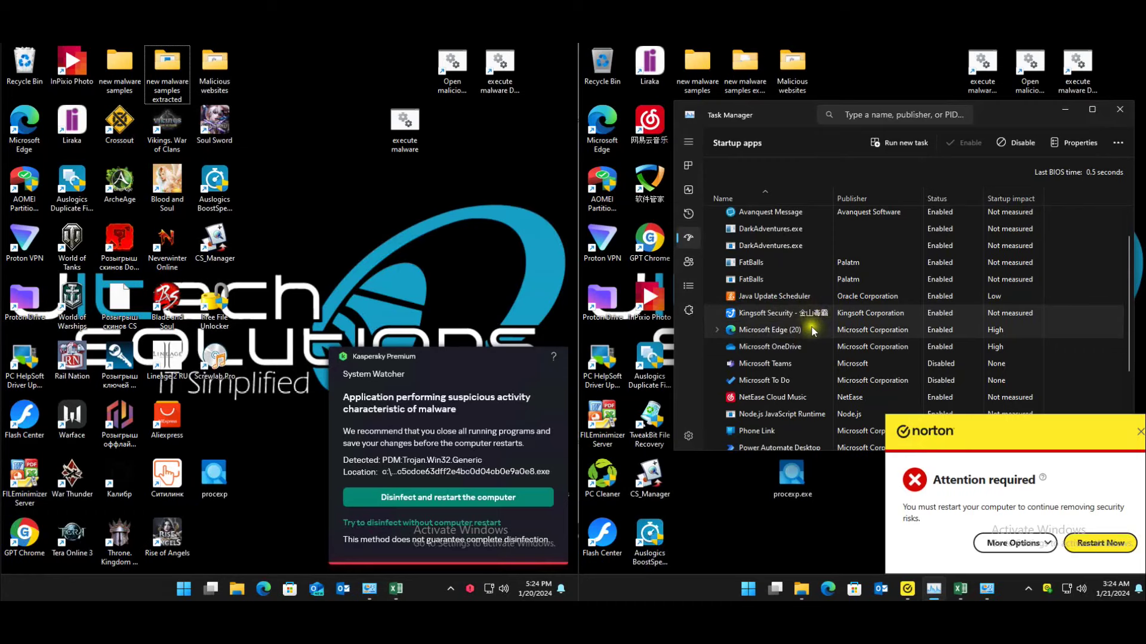
- View the file properties of the Node.js JavaScript Runtime startup entry, read its full location path, and close the properties
scroll(778, 352, down, 3)
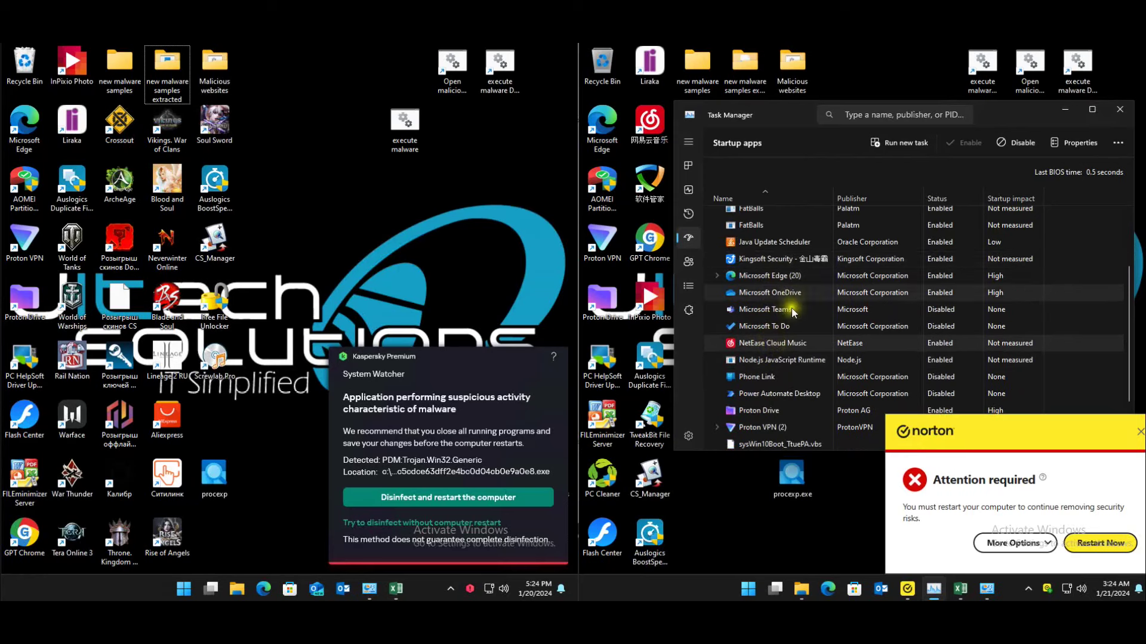
right_click(783, 353)
click(812, 408)
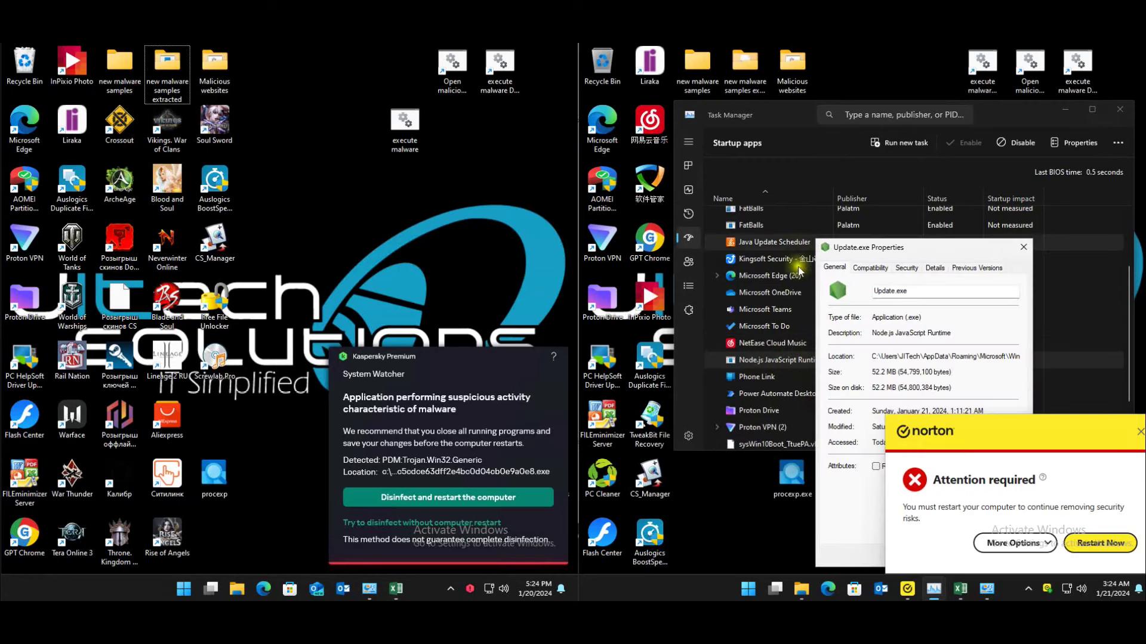
drag(851, 70, 787, 160)
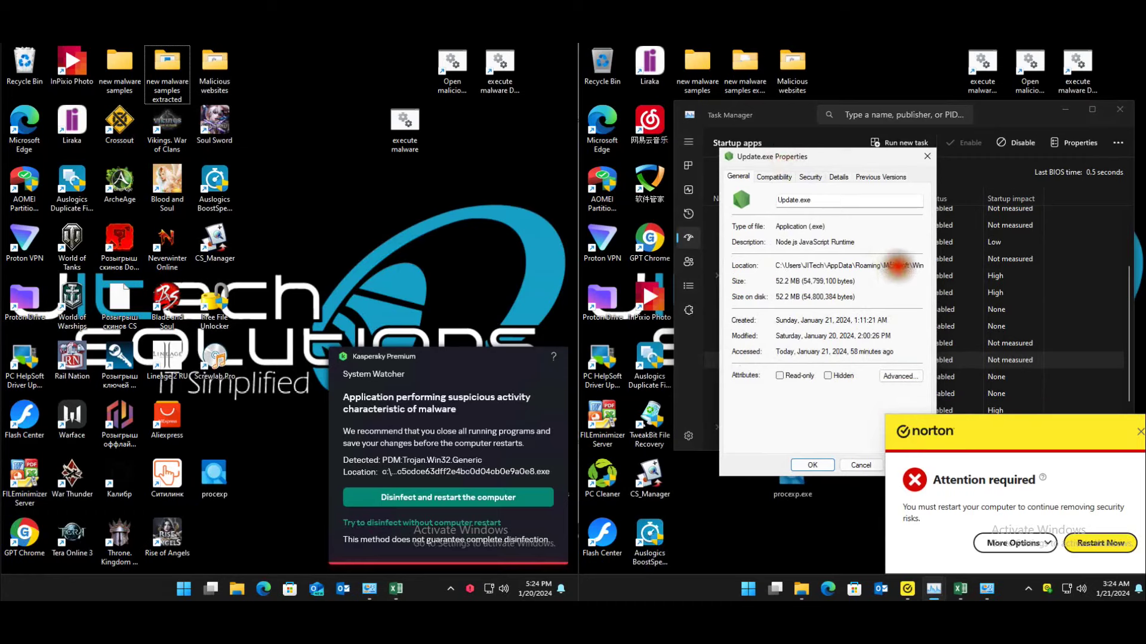
drag(886, 265, 964, 267)
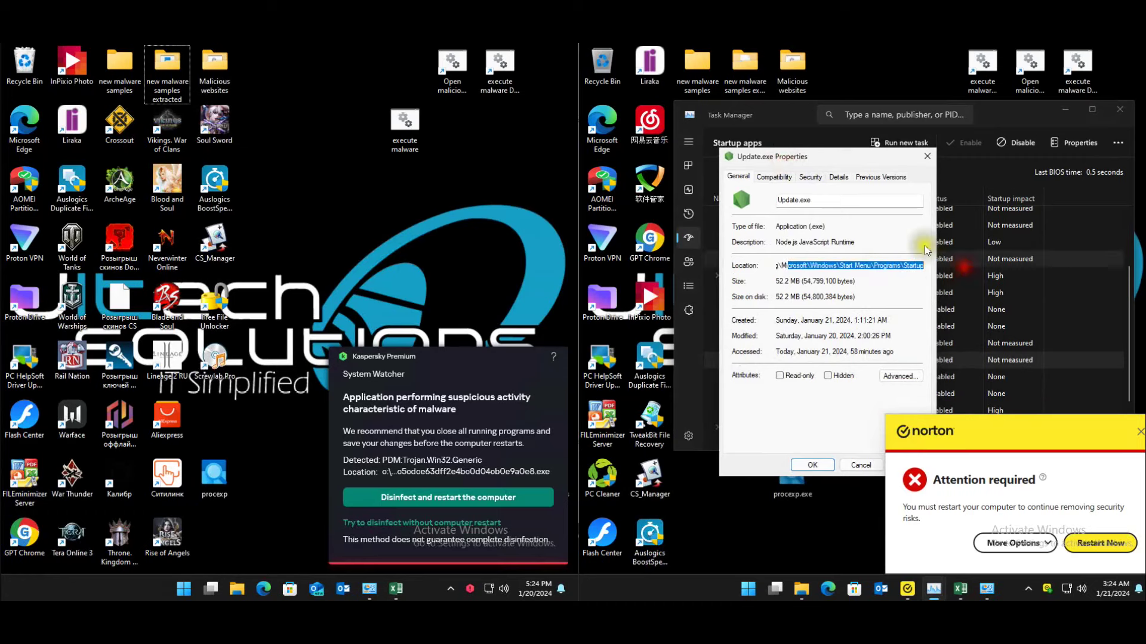
click(927, 156)
- Try twice to view the file properties of the sysWin10Boot .vbs startup entry
scroll(779, 331, down, 4)
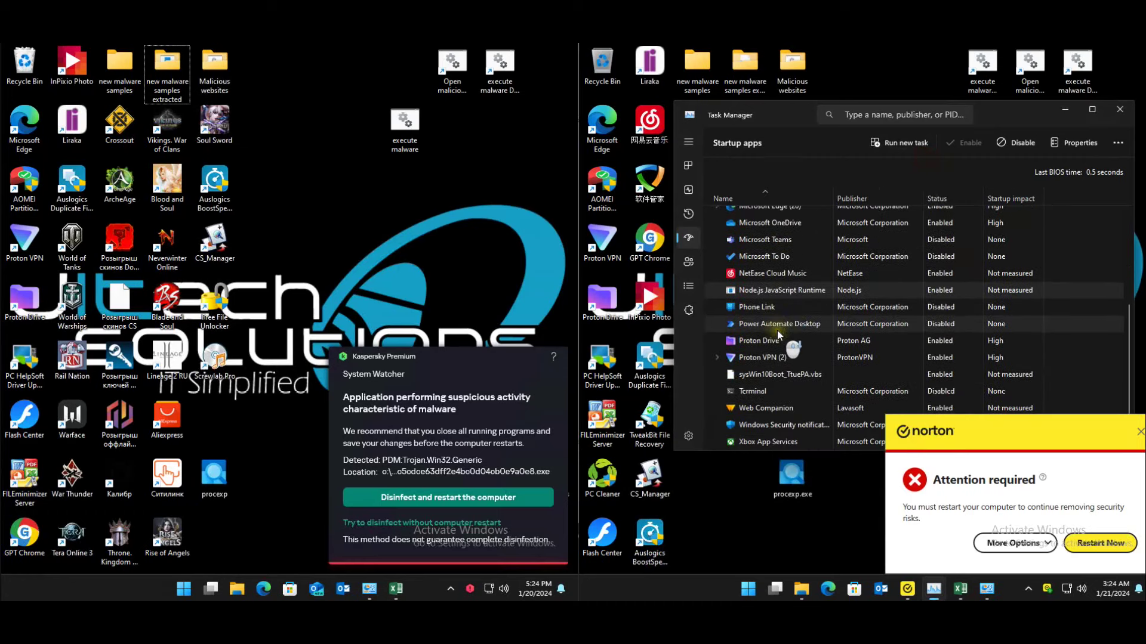
right_click(767, 377)
click(789, 431)
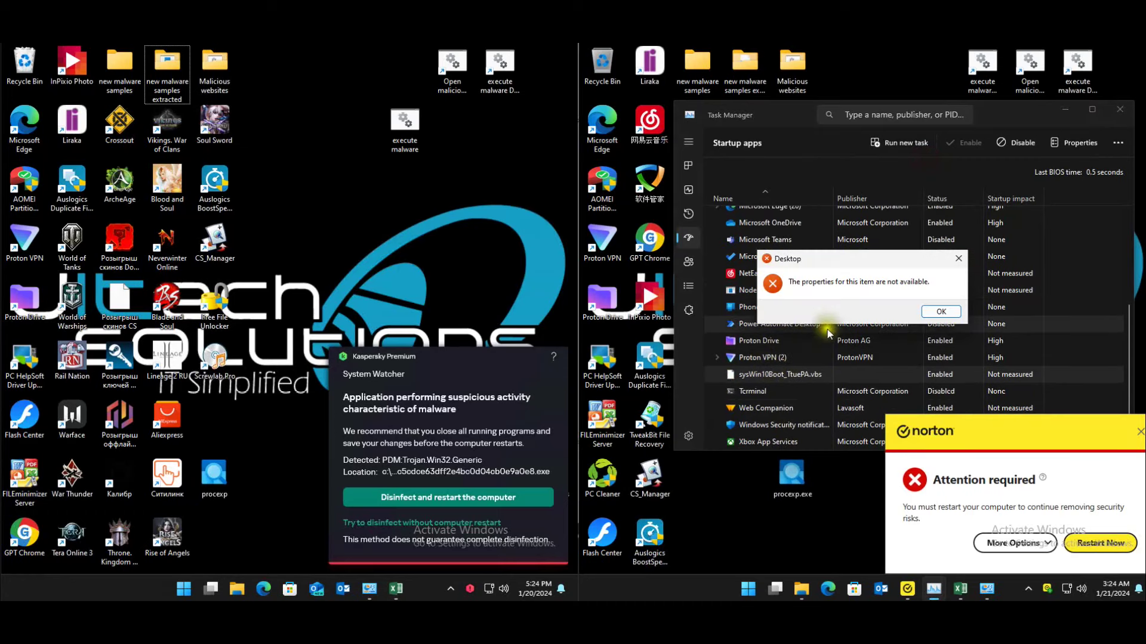
click(941, 312)
right_click(762, 376)
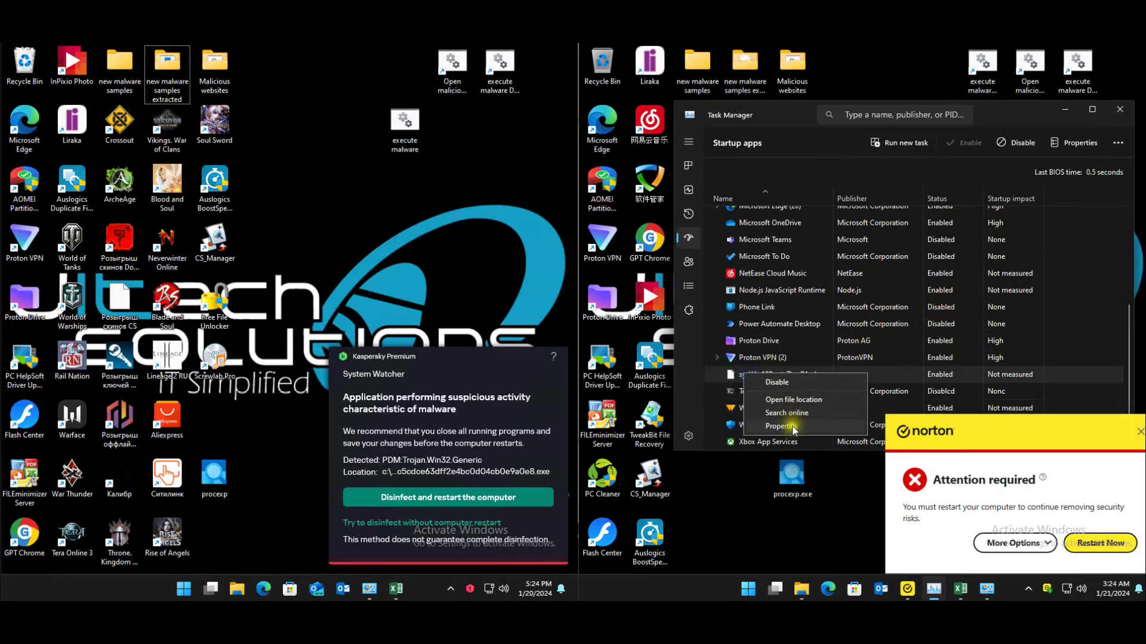
click(792, 426)
click(943, 311)
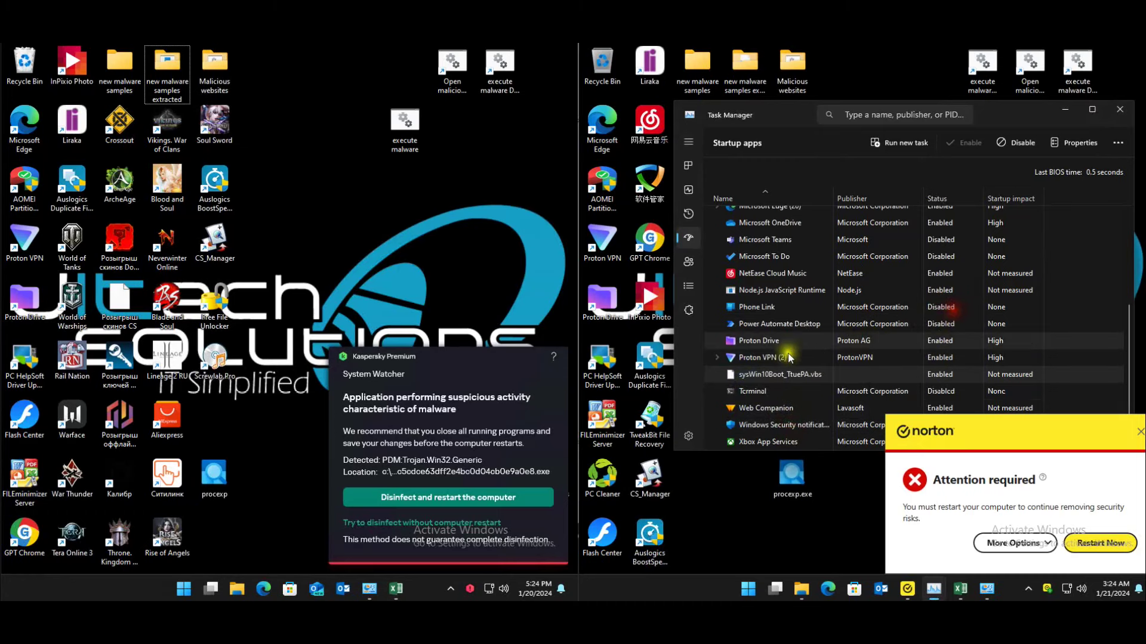
- Select the Terminal startup entry, check the signed-in users in Task Manager, and close Task Manager
click(762, 391)
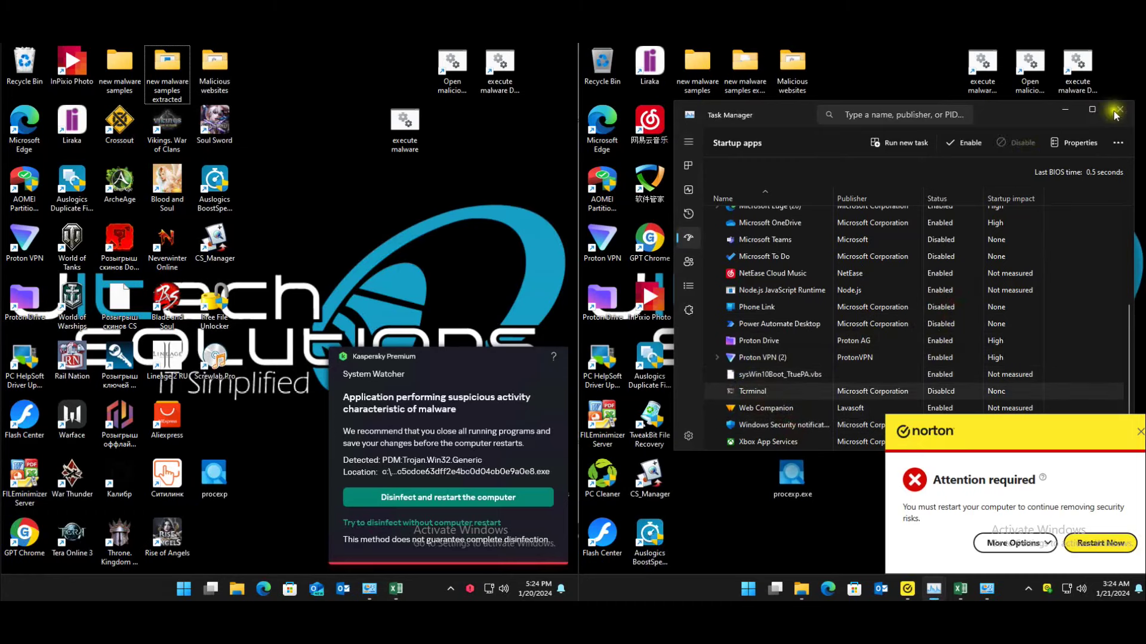
click(687, 269)
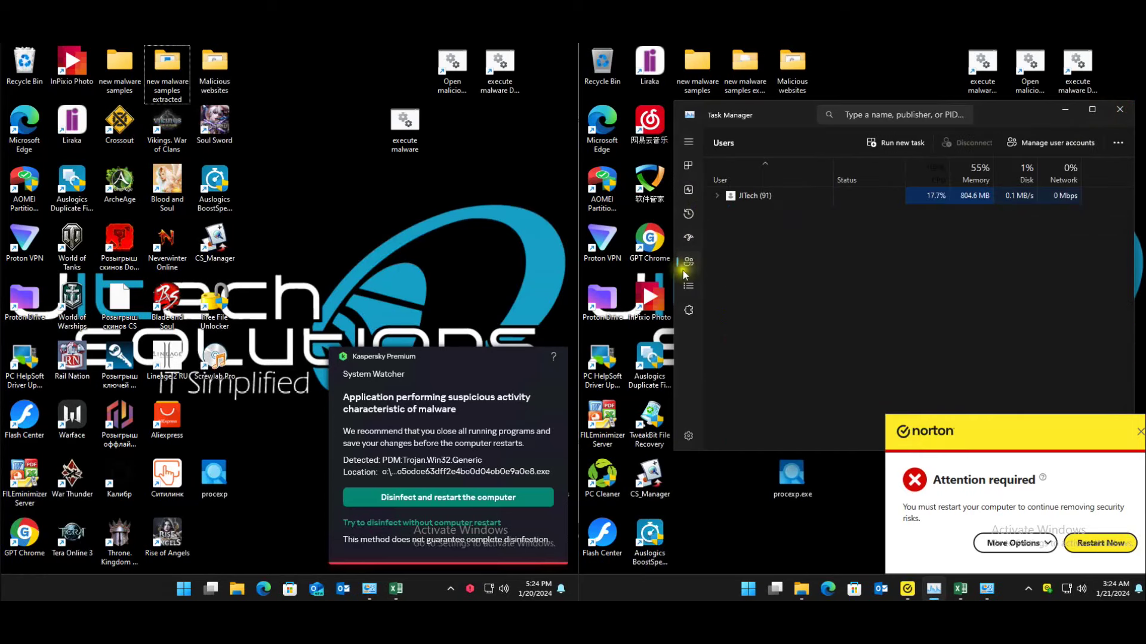
click(1119, 109)
- Check the Downloads, Documents and Pictures folders on the Norton machine for affected files, and close File Explorer
click(815, 589)
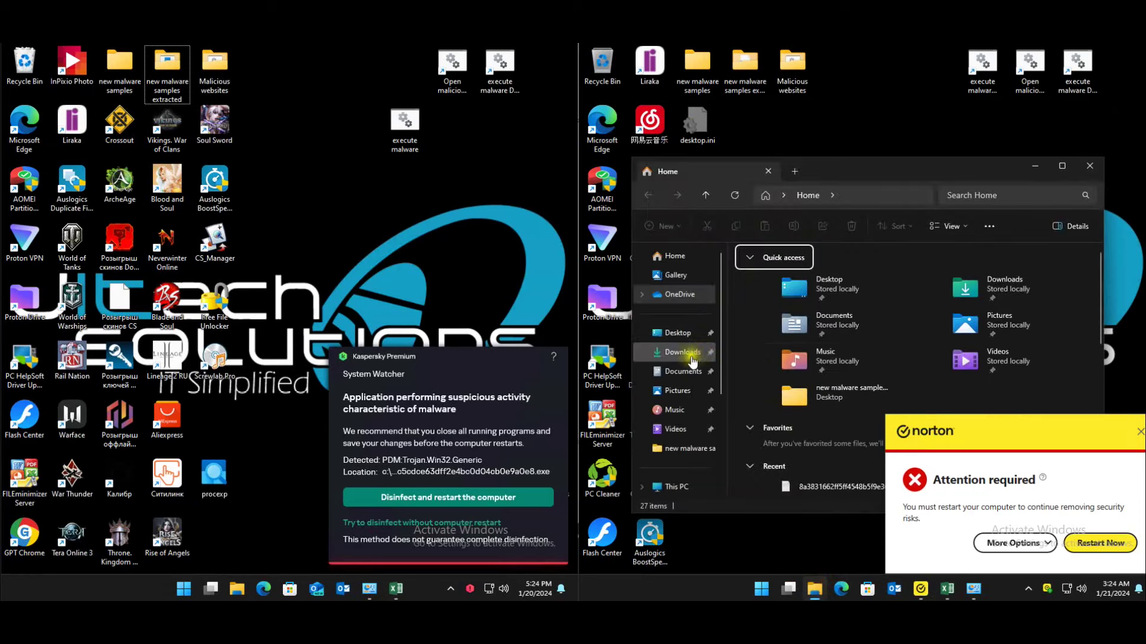
click(692, 357)
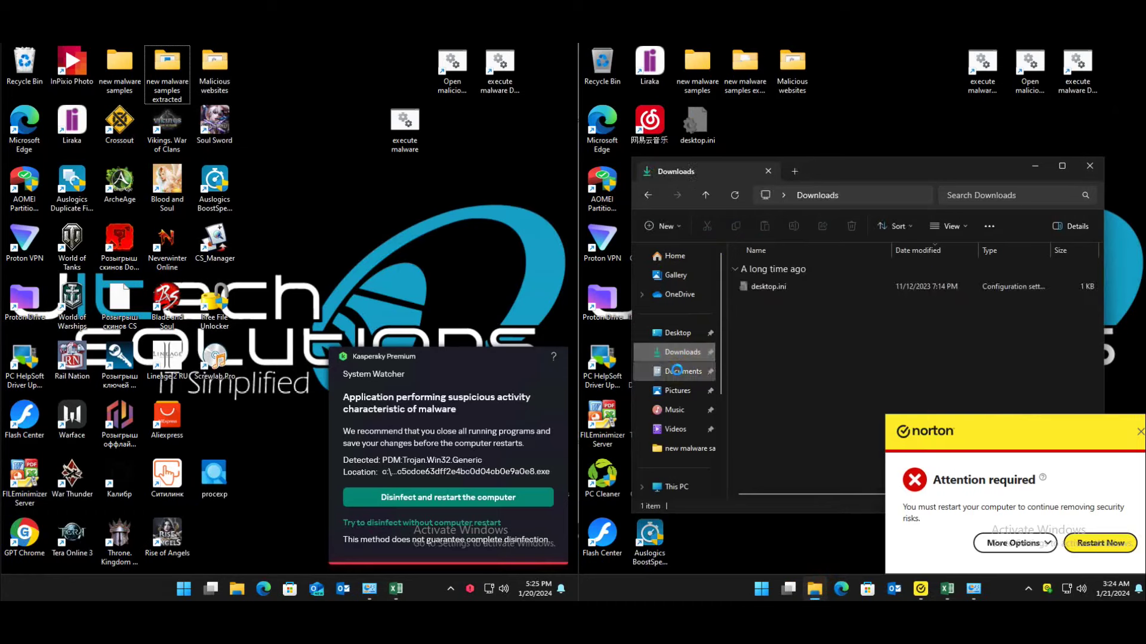
click(676, 371)
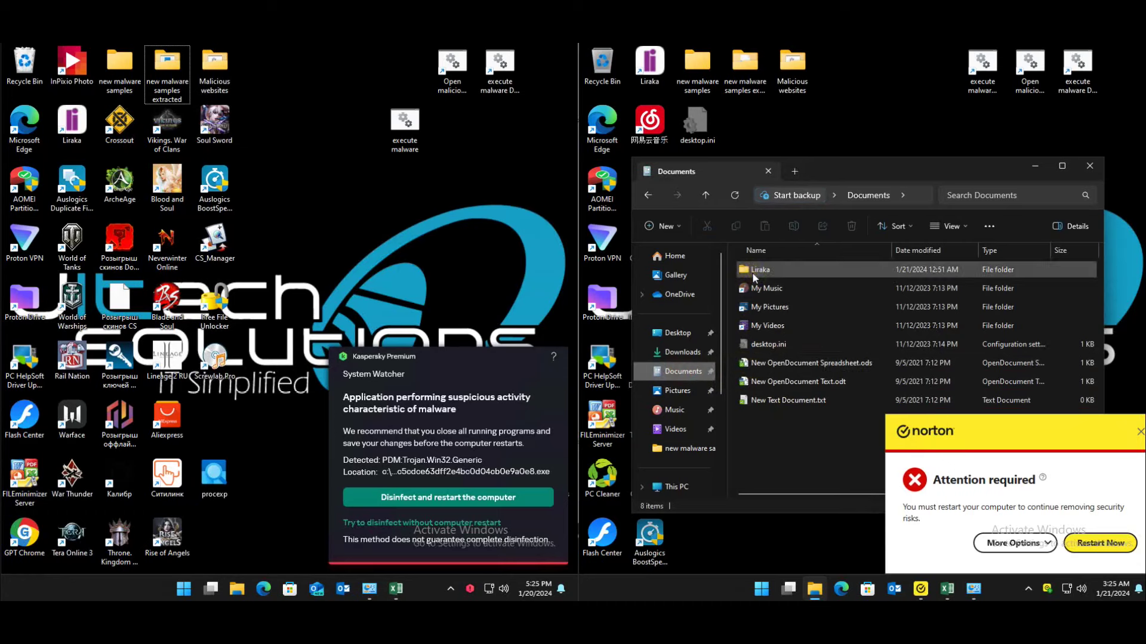
click(678, 390)
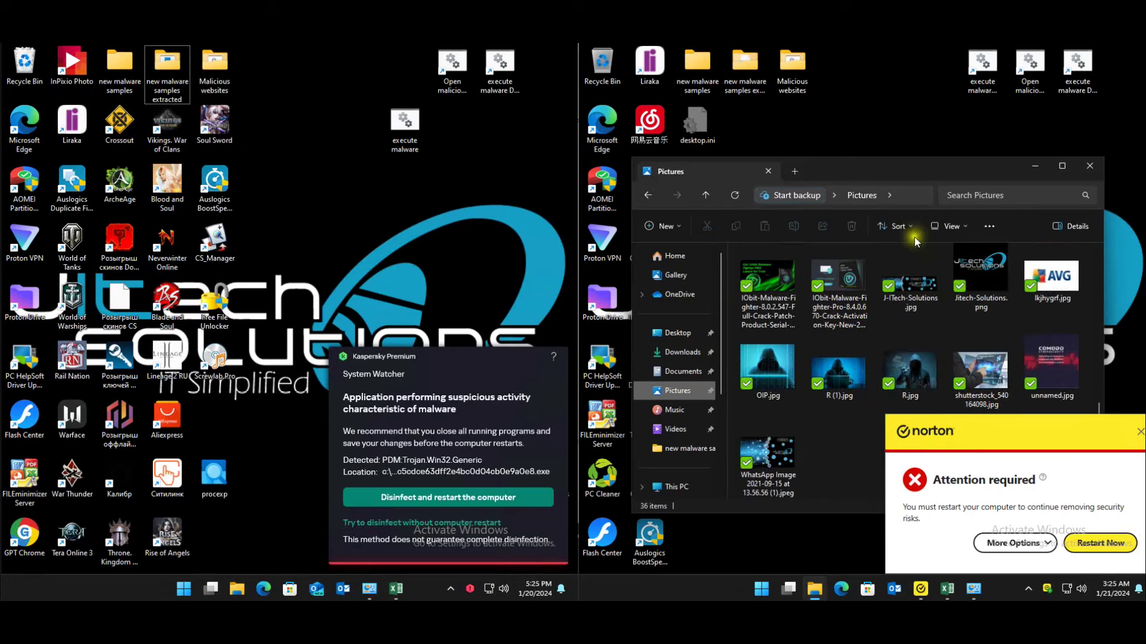
drag(931, 170, 947, 145)
click(1101, 142)
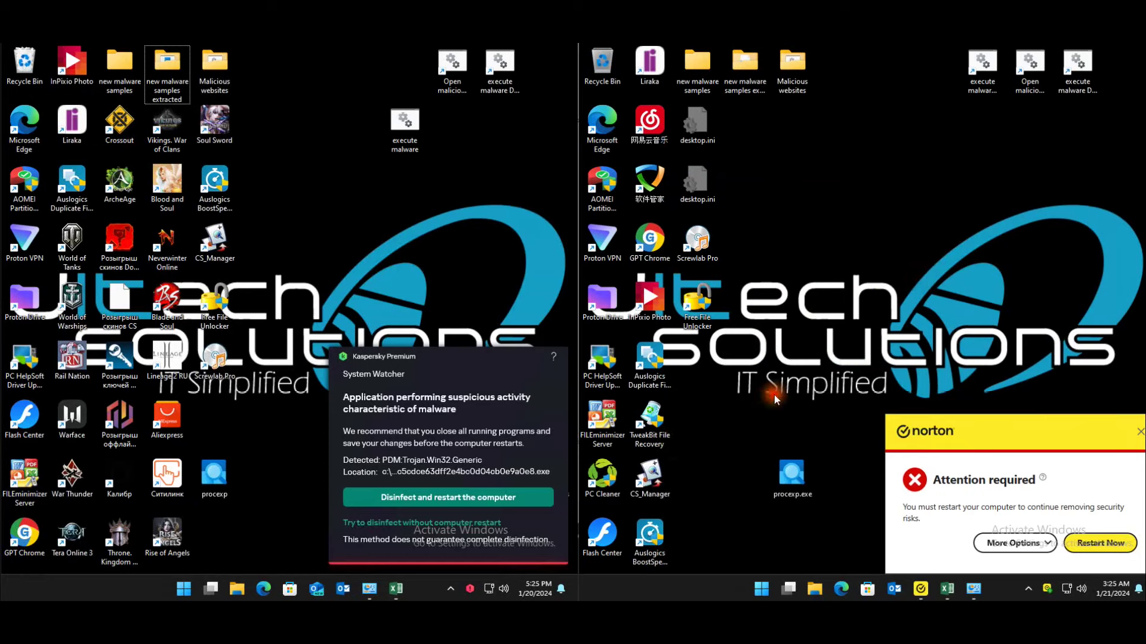
- Show Programs and Features on both machines, review the installed programs on the Kaspersky machine, and close its list
click(973, 589)
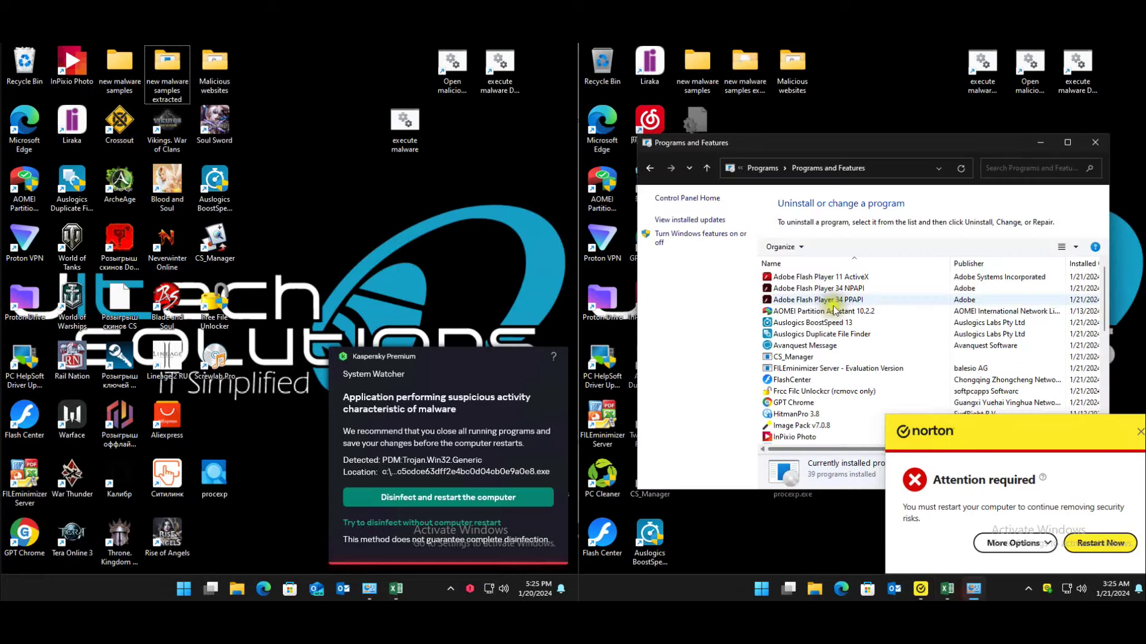
click(369, 589)
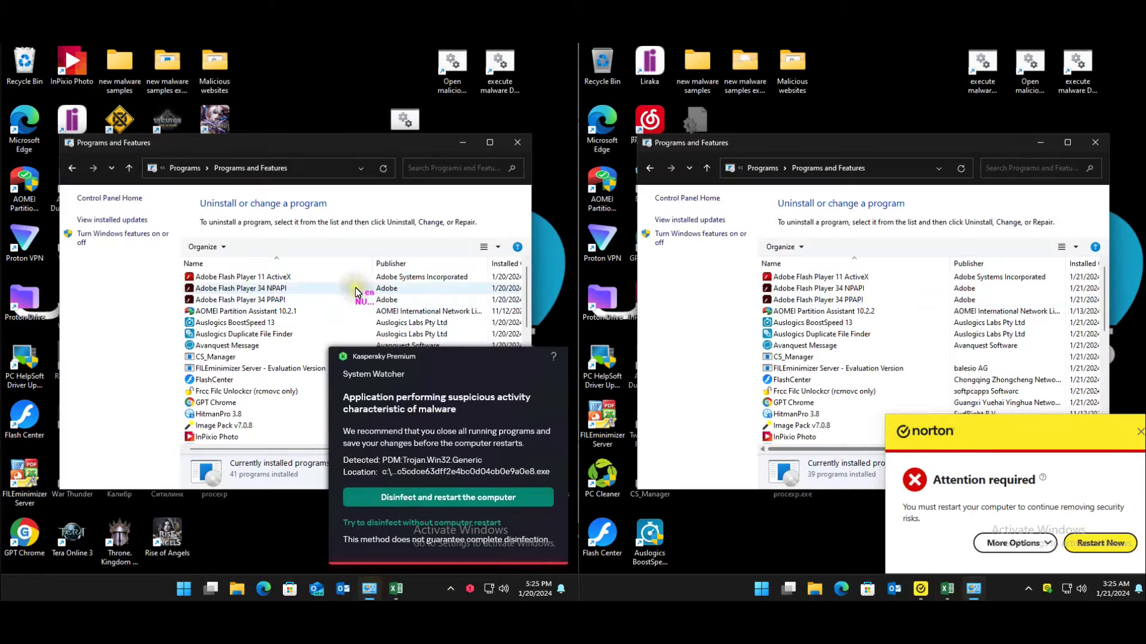
click(298, 299)
drag(331, 145, 286, 127)
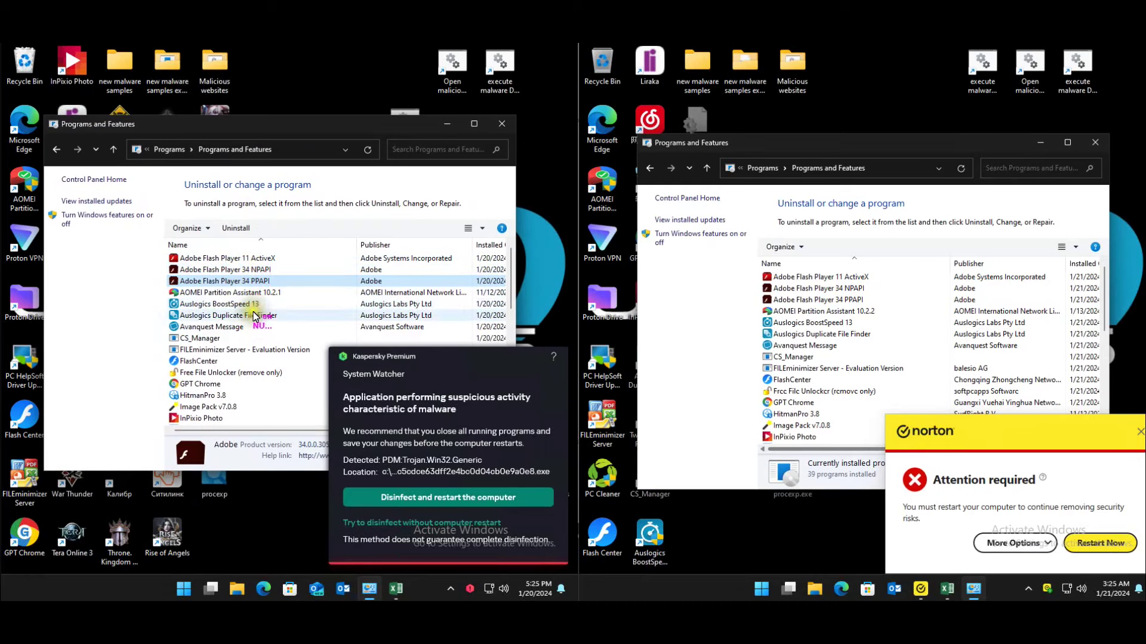
scroll(250, 298, down, 2)
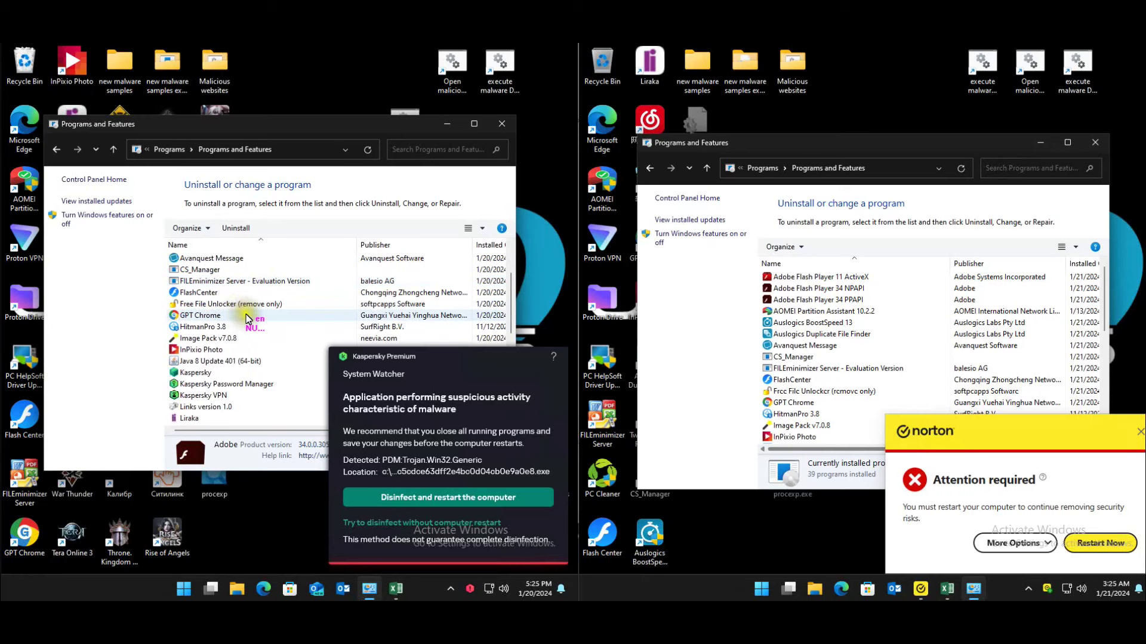
scroll(239, 328, down, 3)
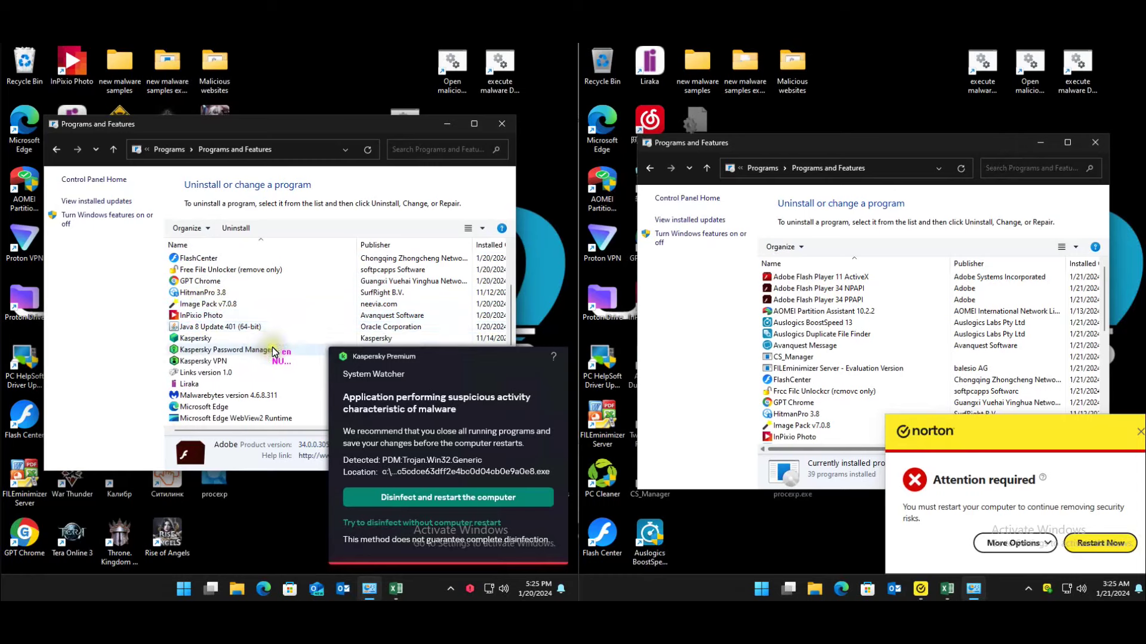
scroll(230, 337, down, 4)
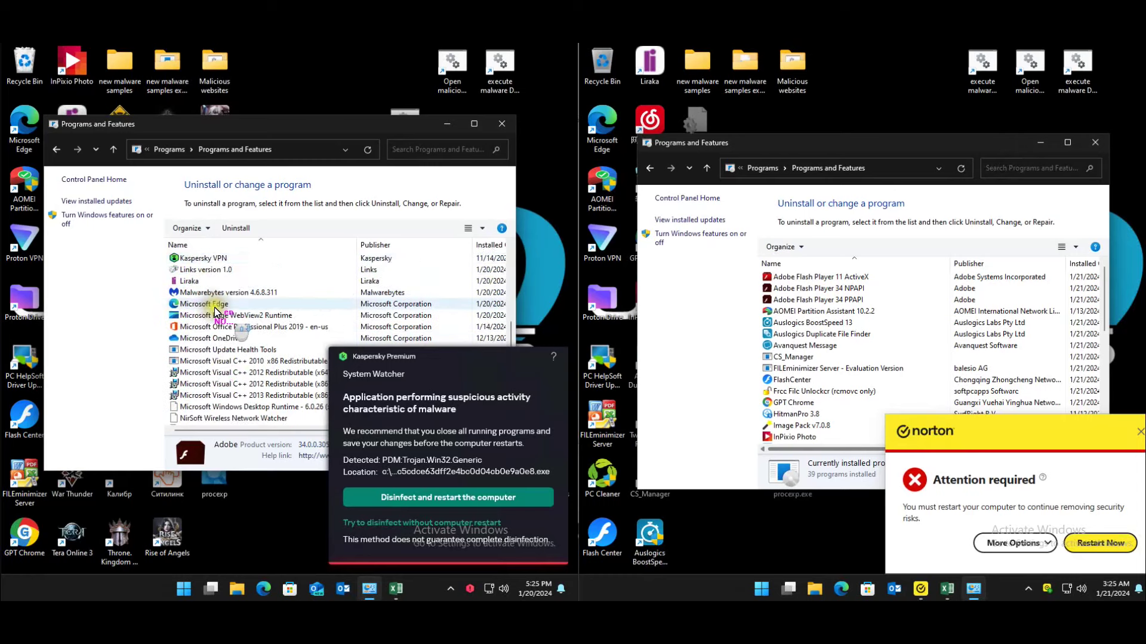
scroll(221, 325, down, 1)
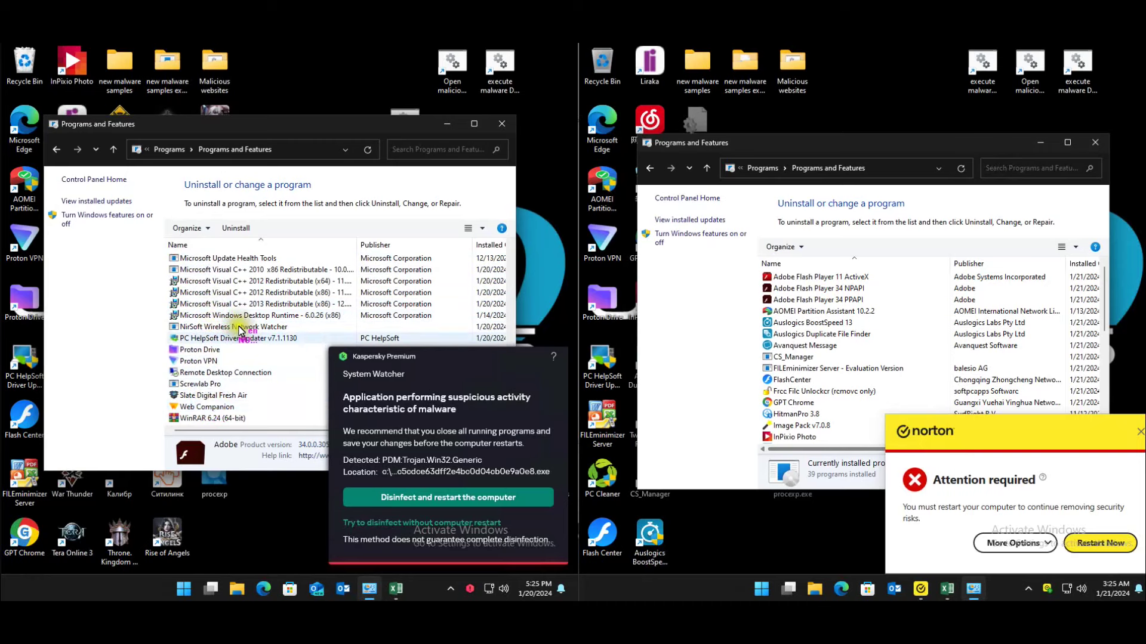
click(501, 125)
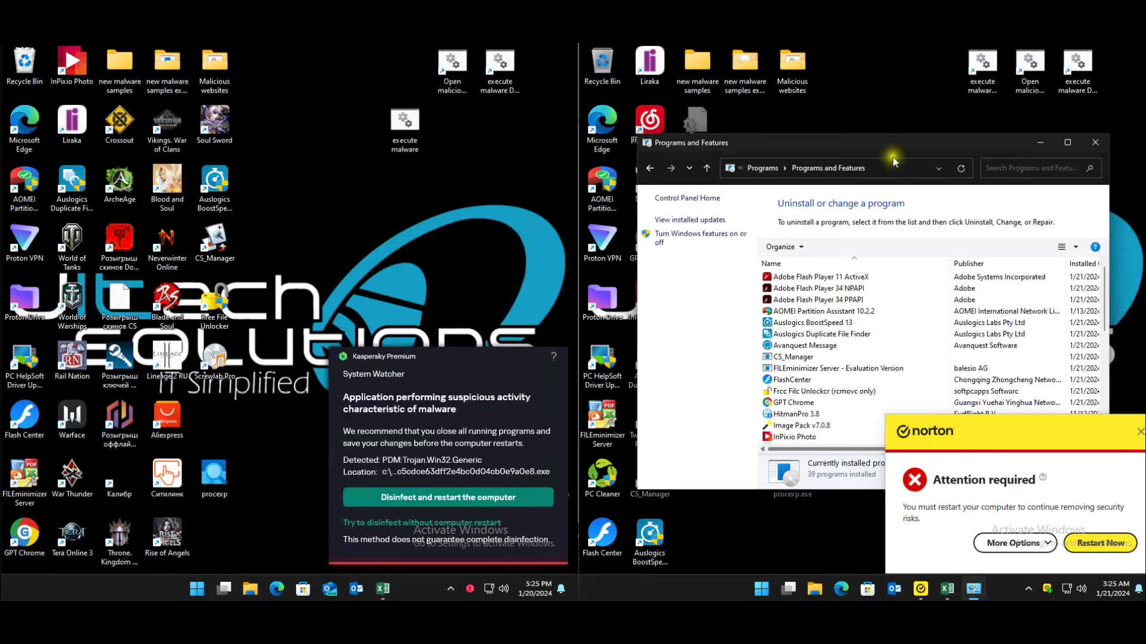
- Review the installed programs on the Norton machine from Adobe Flash Player to the end of the list, and close Programs and Features
click(820, 288)
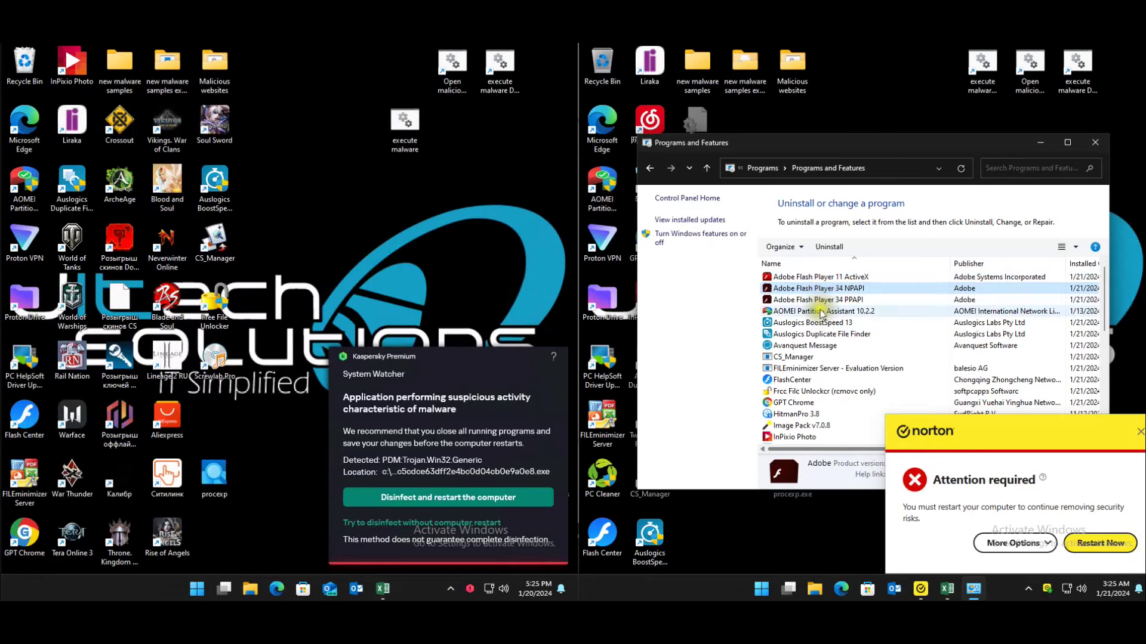
scroll(821, 316, down, 1)
scroll(820, 316, down, 2)
scroll(820, 316, down, 2)
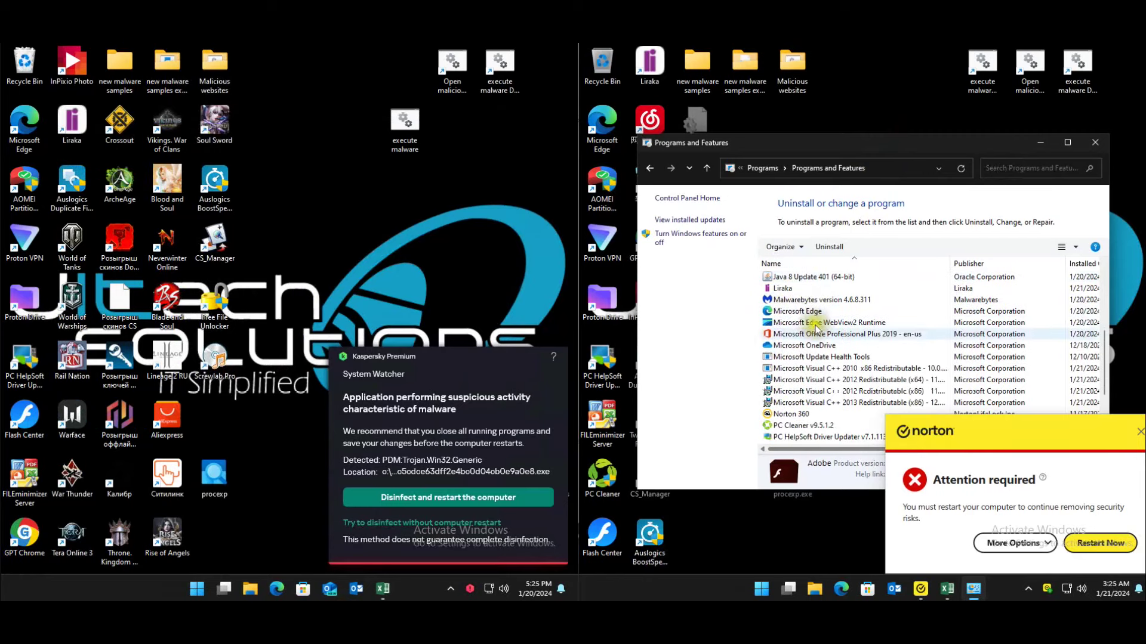
scroll(811, 331, down, 3)
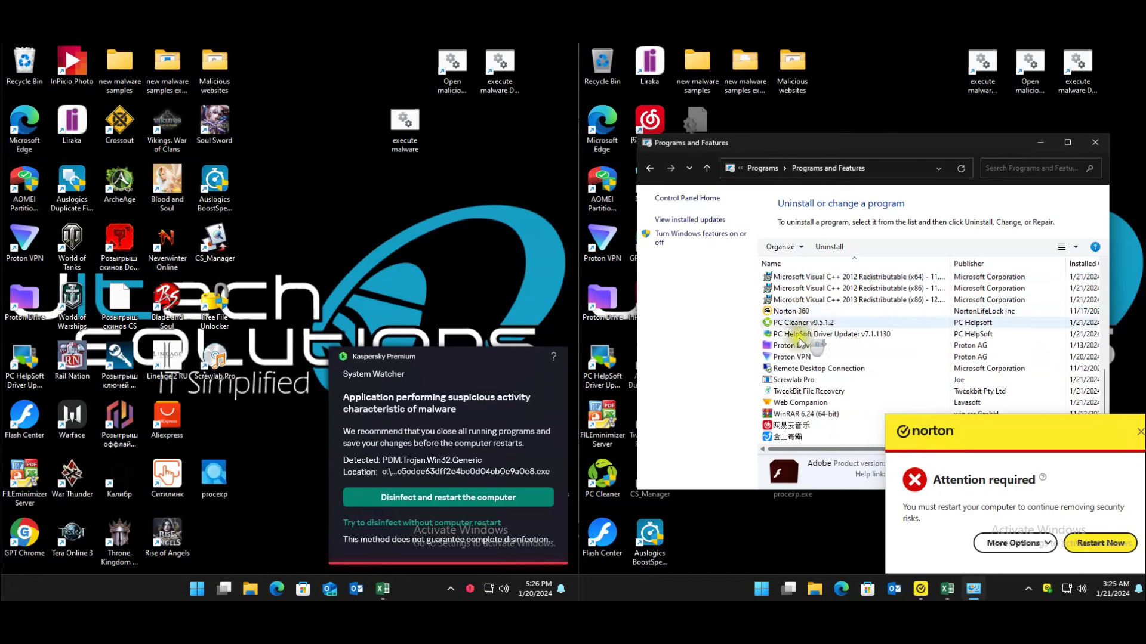
click(1095, 143)
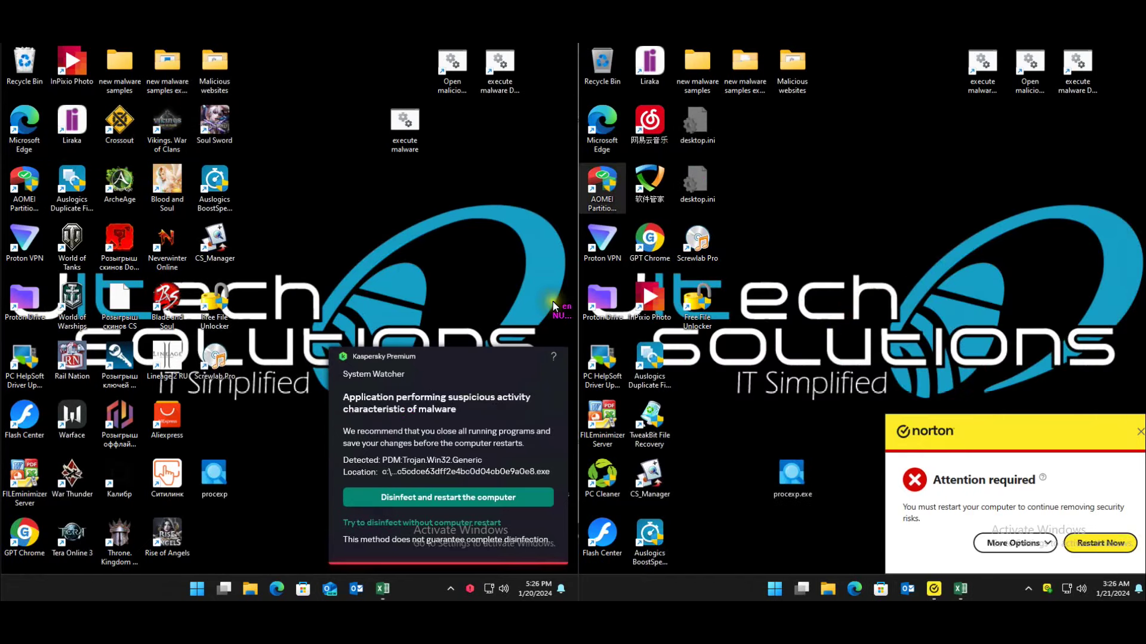
- Inspect the target path of the War Thunder desktop shortcut on the Kaspersky machine, and close its properties
click(172, 528)
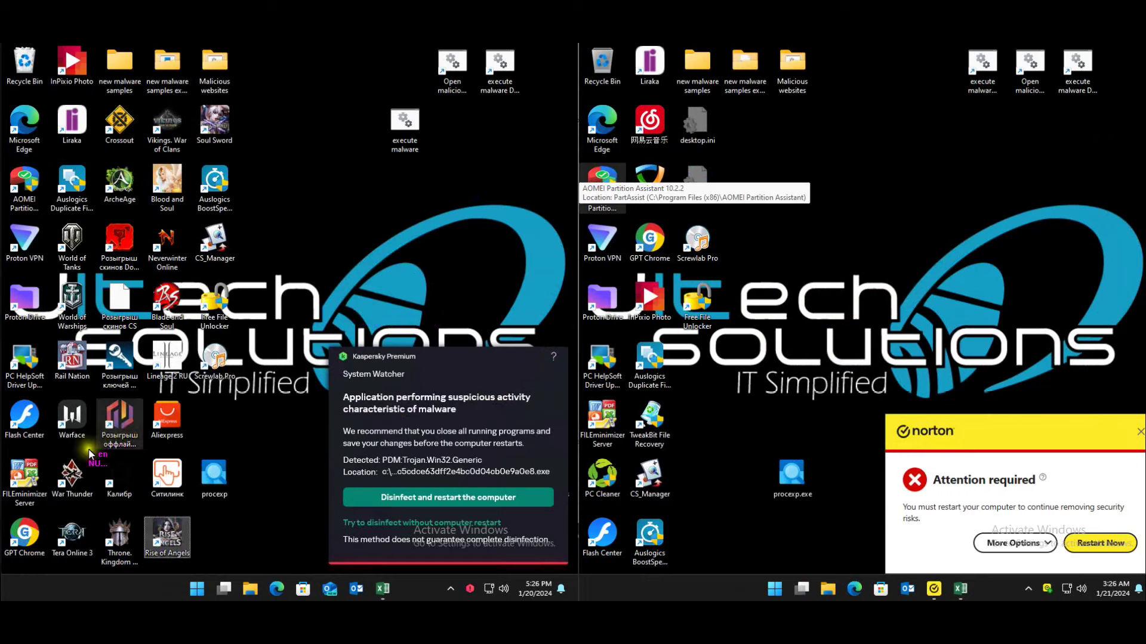
click(74, 475)
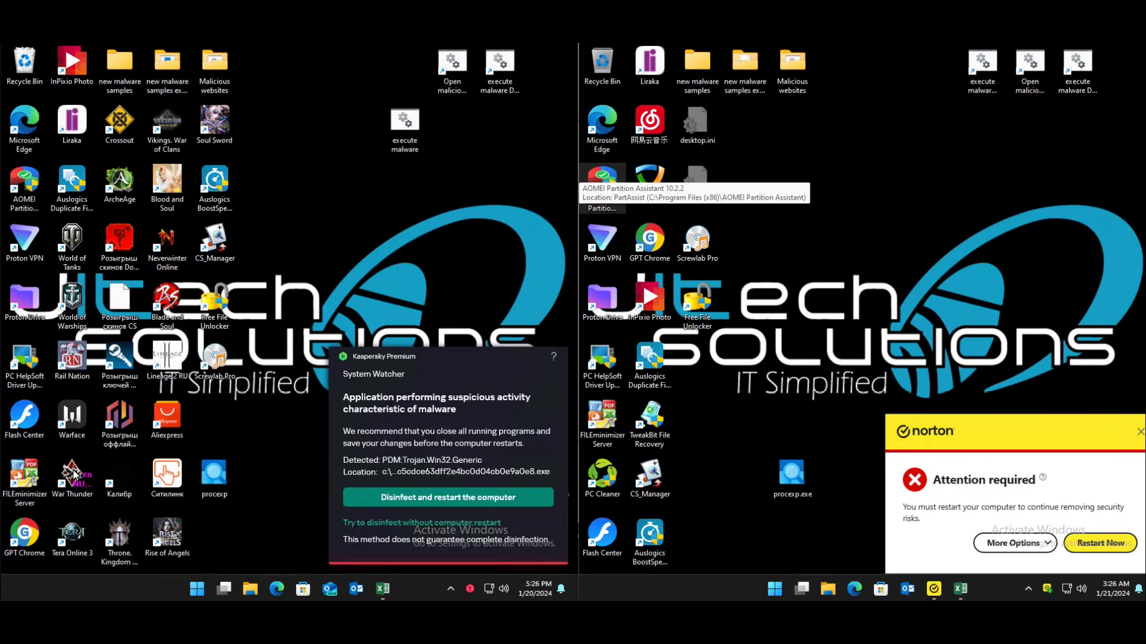
right_click(74, 475)
click(118, 370)
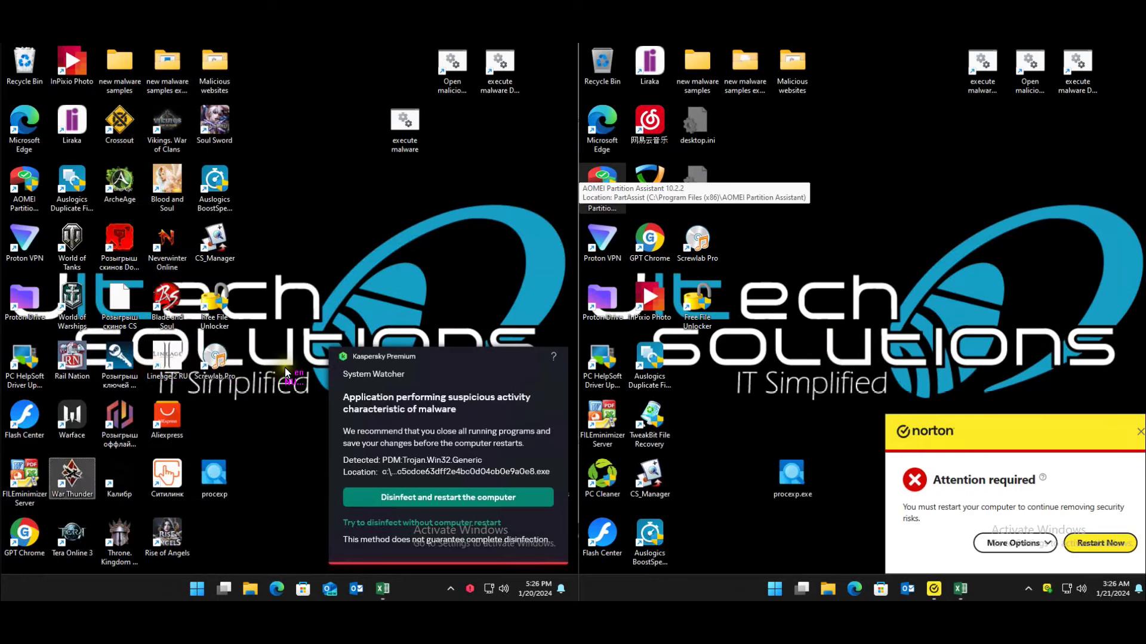
drag(229, 370, 196, 371)
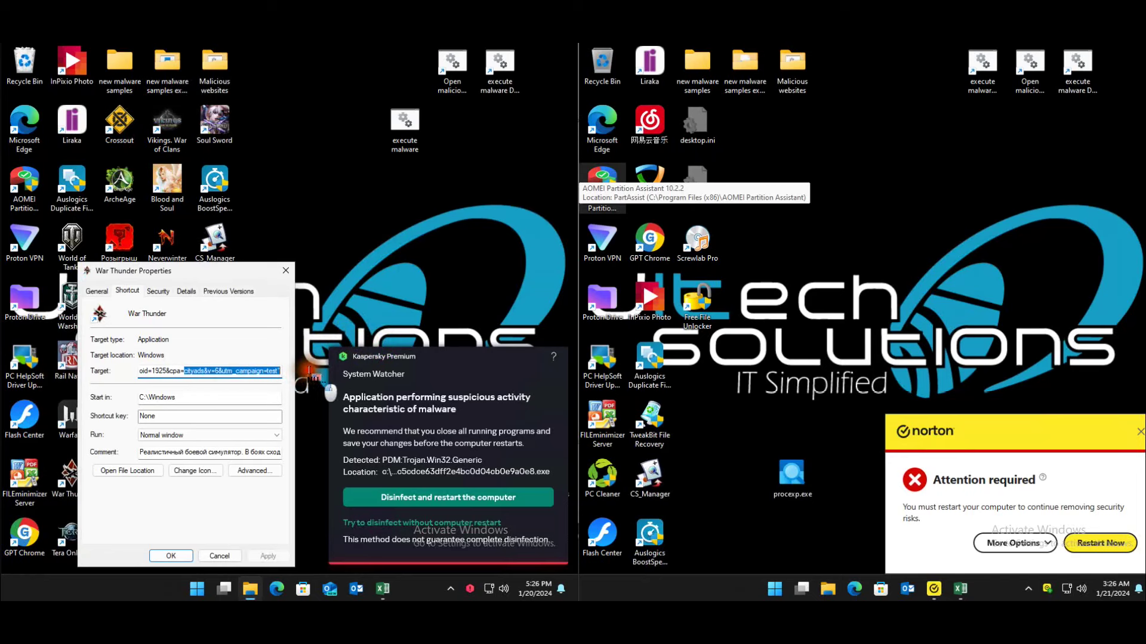
click(286, 270)
drag(163, 172, 311, 243)
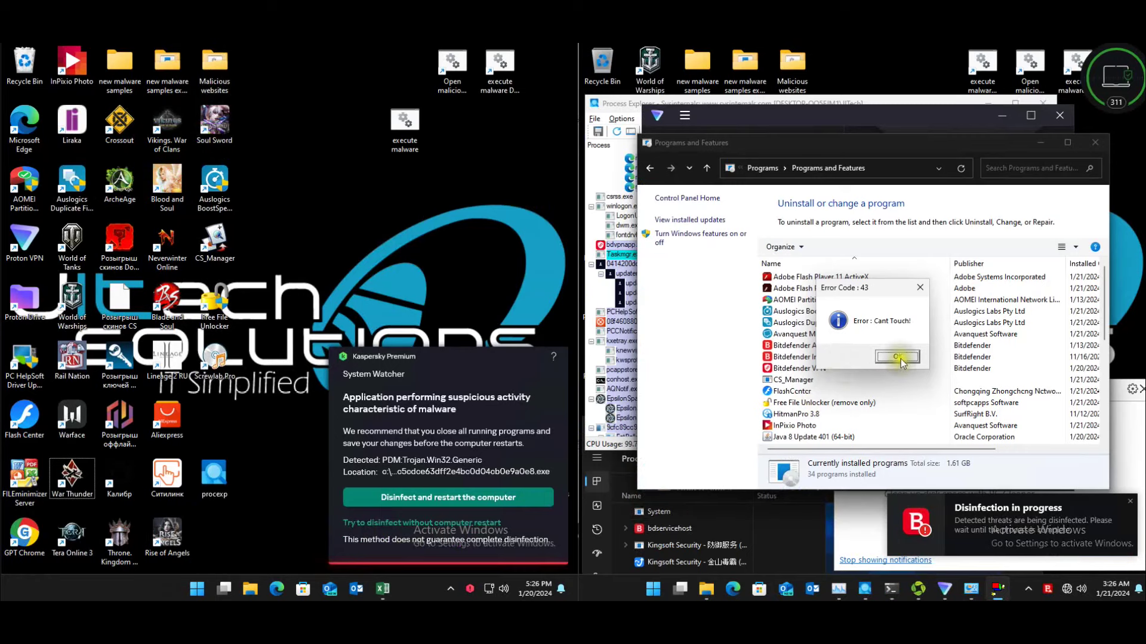
- Dismiss the Error Code: 43 message on the Bitdefender machine and check the FlashCenter and Auslogics BoostSpeed 13 program entries
click(897, 357)
click(906, 314)
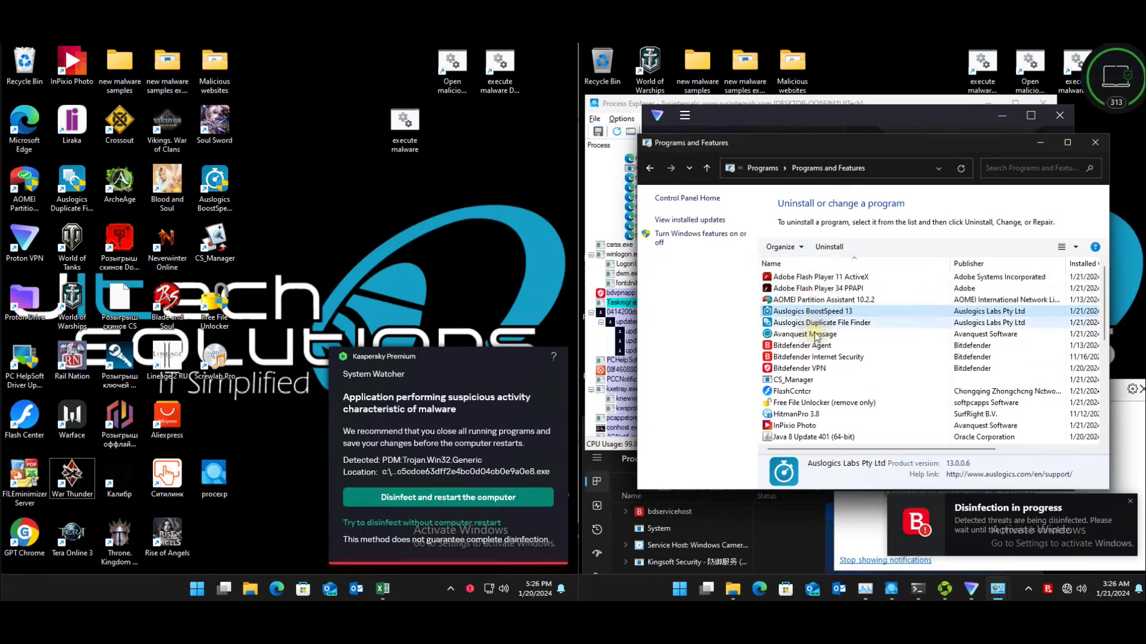
scroll(818, 316, down, 3)
click(792, 288)
scroll(791, 288, up, 3)
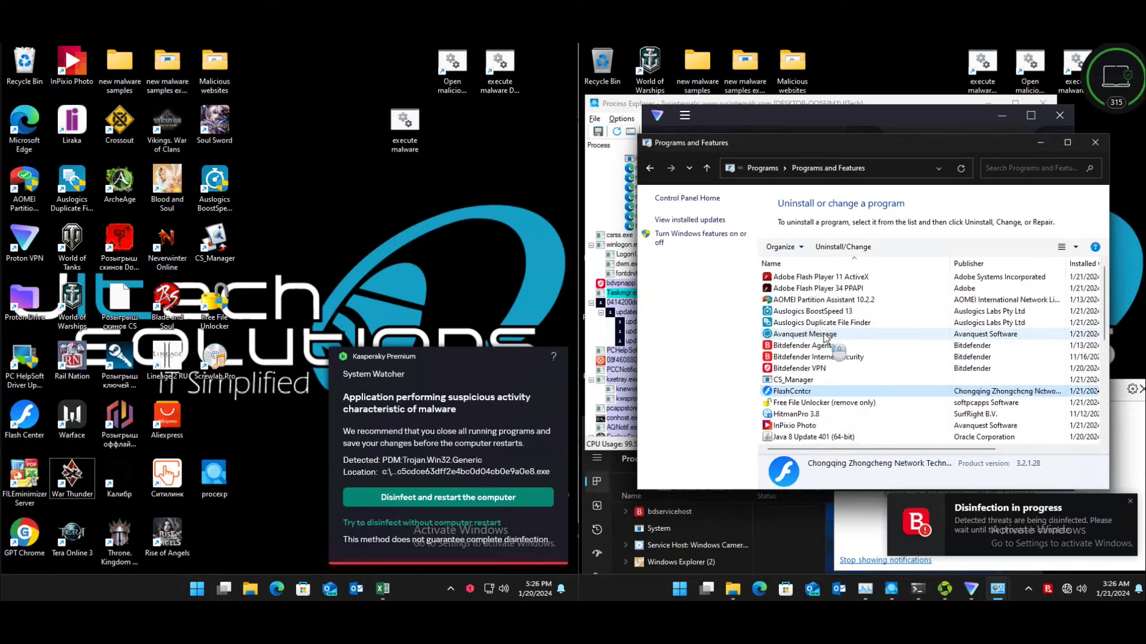
click(800, 311)
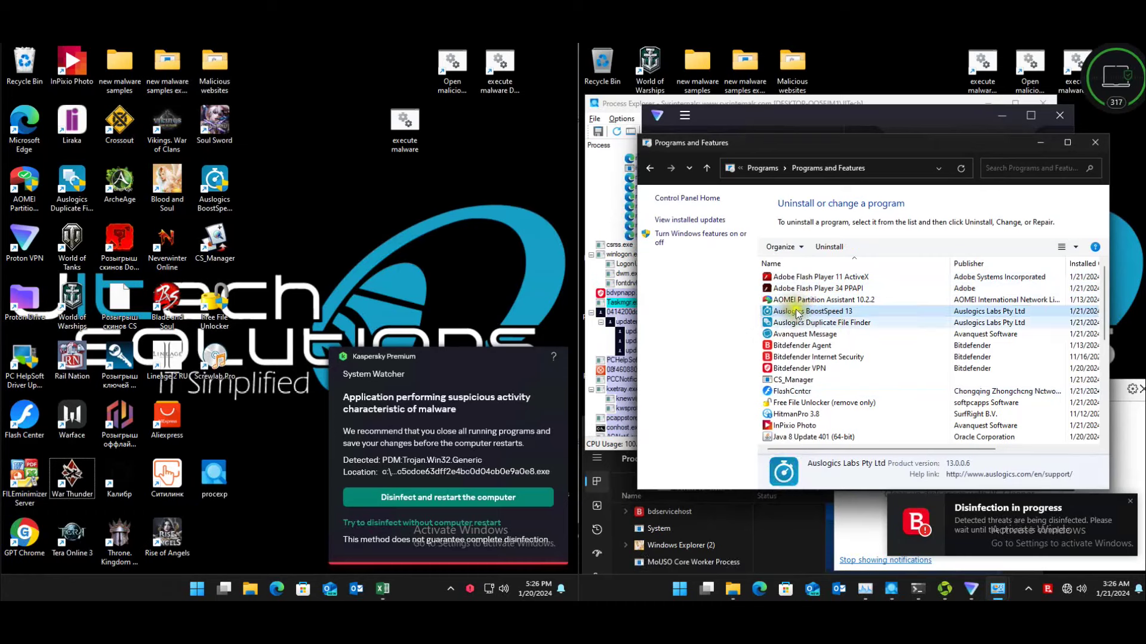
- Check the CS_Manager, FlashCenter and Links version 1.0 entries and the remaining installed programs, and close Programs and Features
click(840, 381)
click(856, 391)
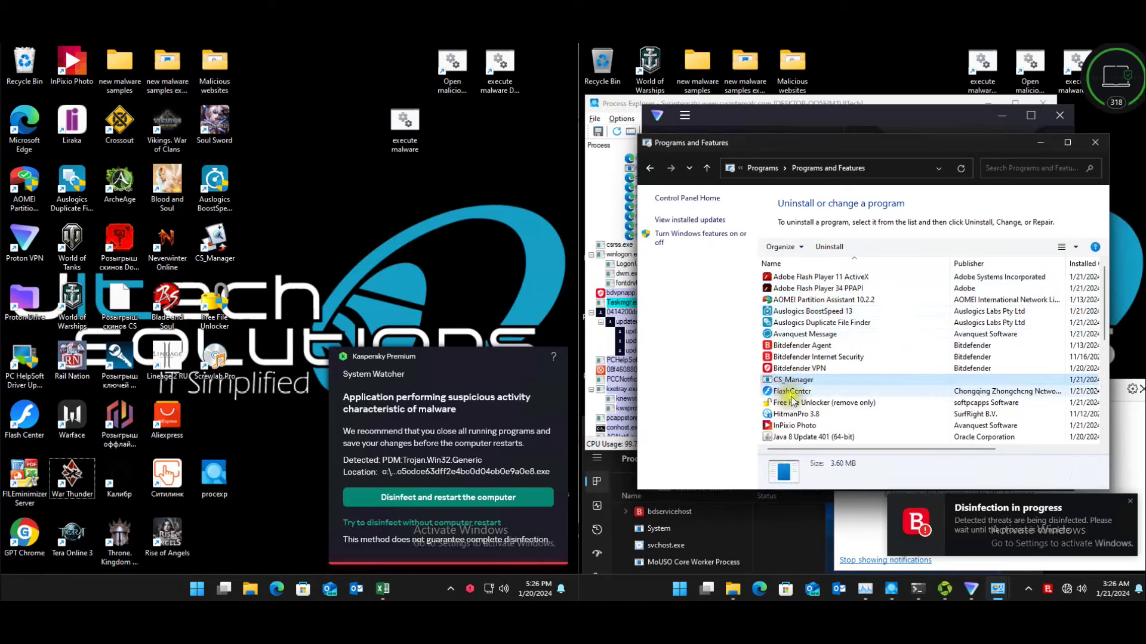
scroll(824, 358, down, 3)
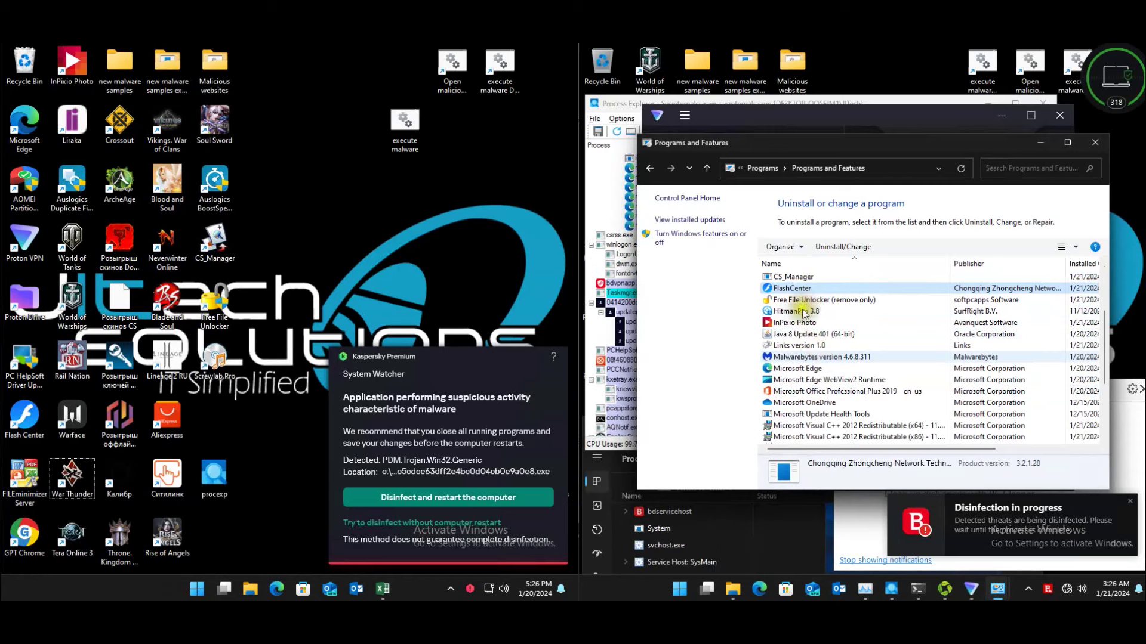
click(822, 349)
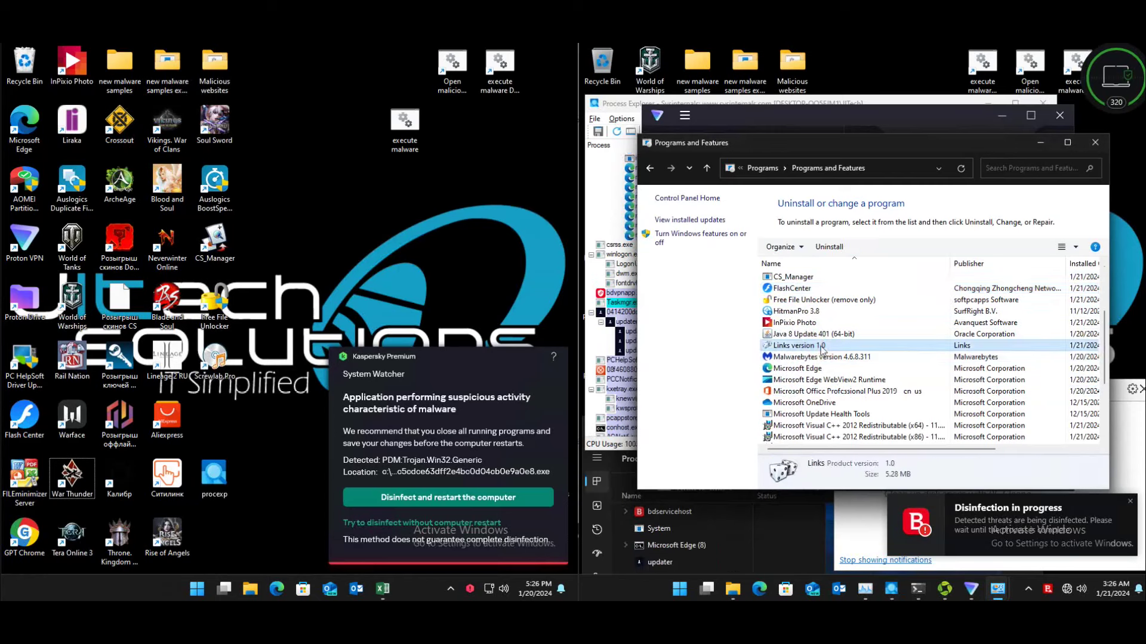
scroll(820, 367, down, 3)
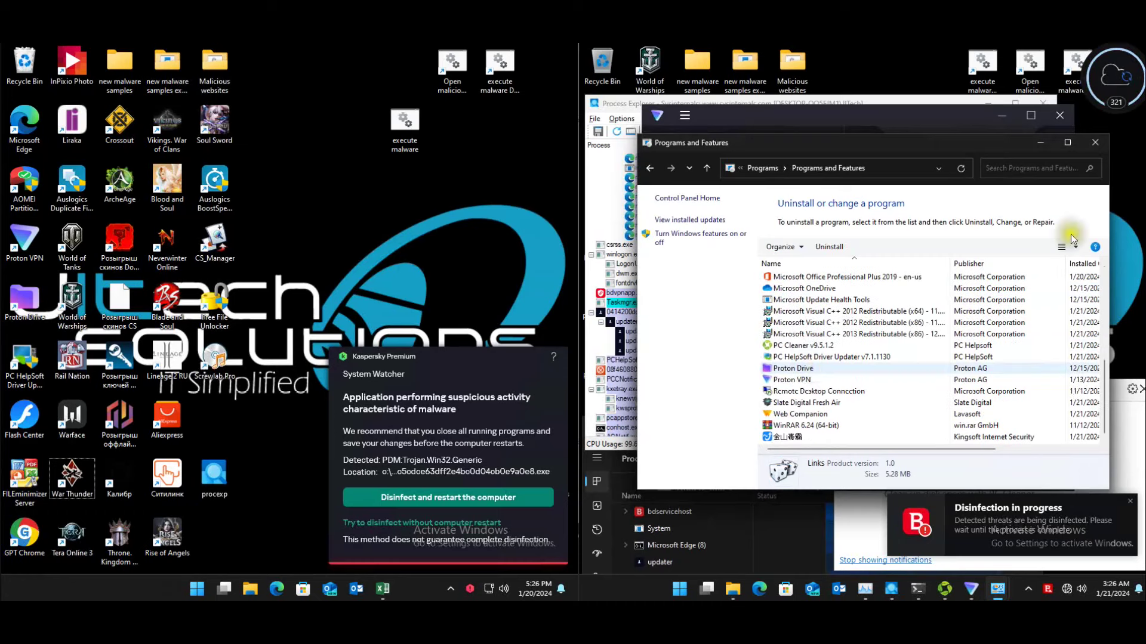
click(1095, 143)
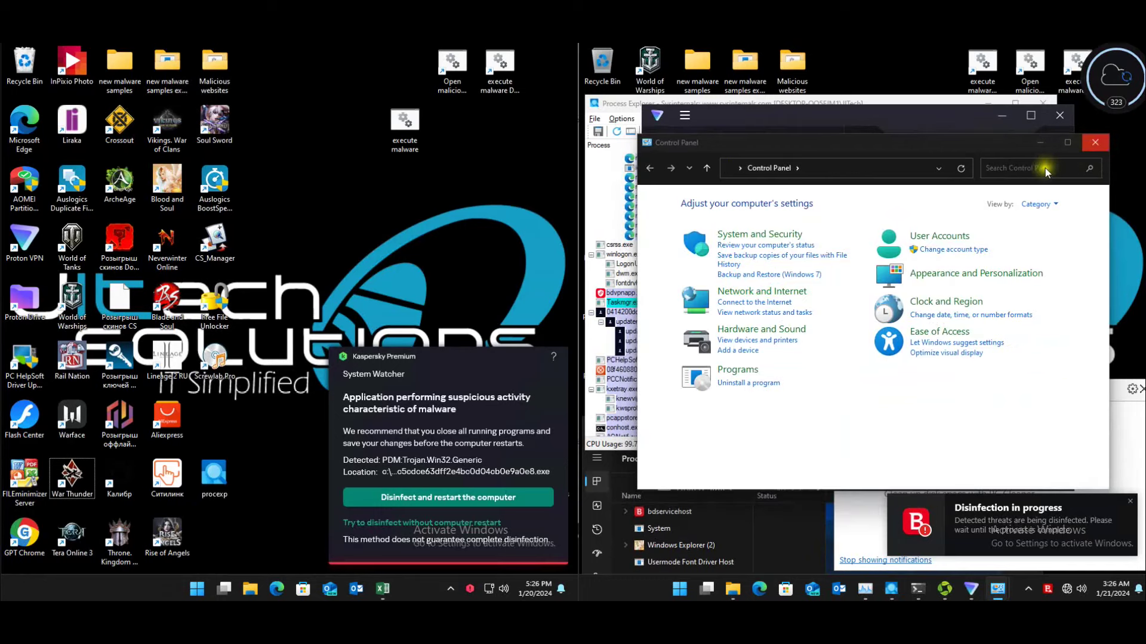
- Close the Control Panel and minimize the Proton VPN window on the Bitdefender machine to uncover Process Explorer
click(769, 388)
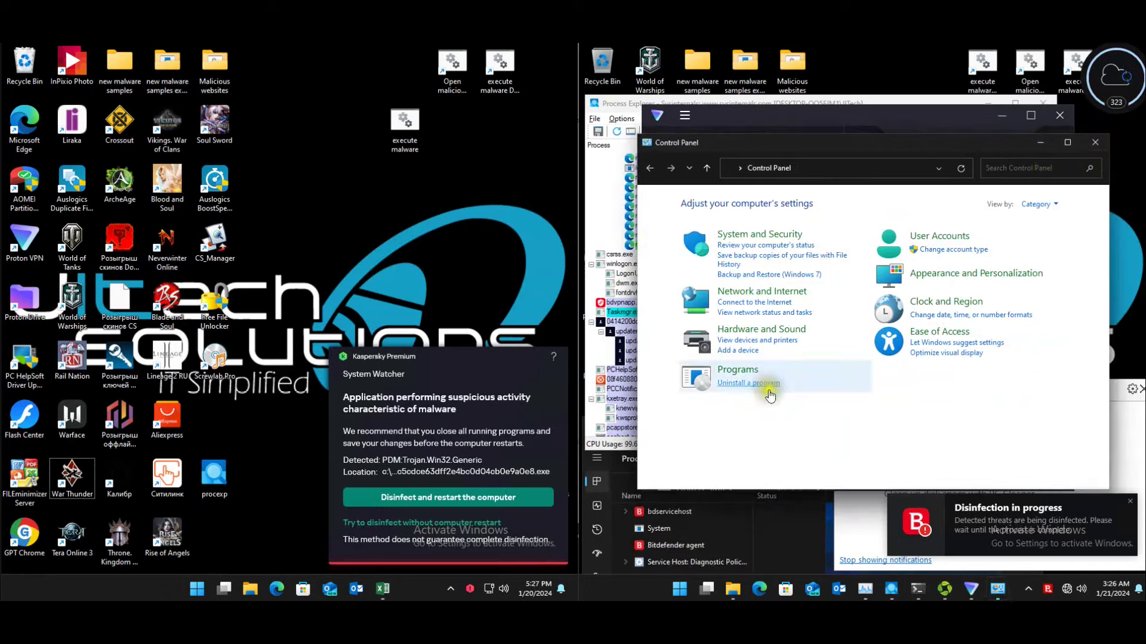
click(1096, 143)
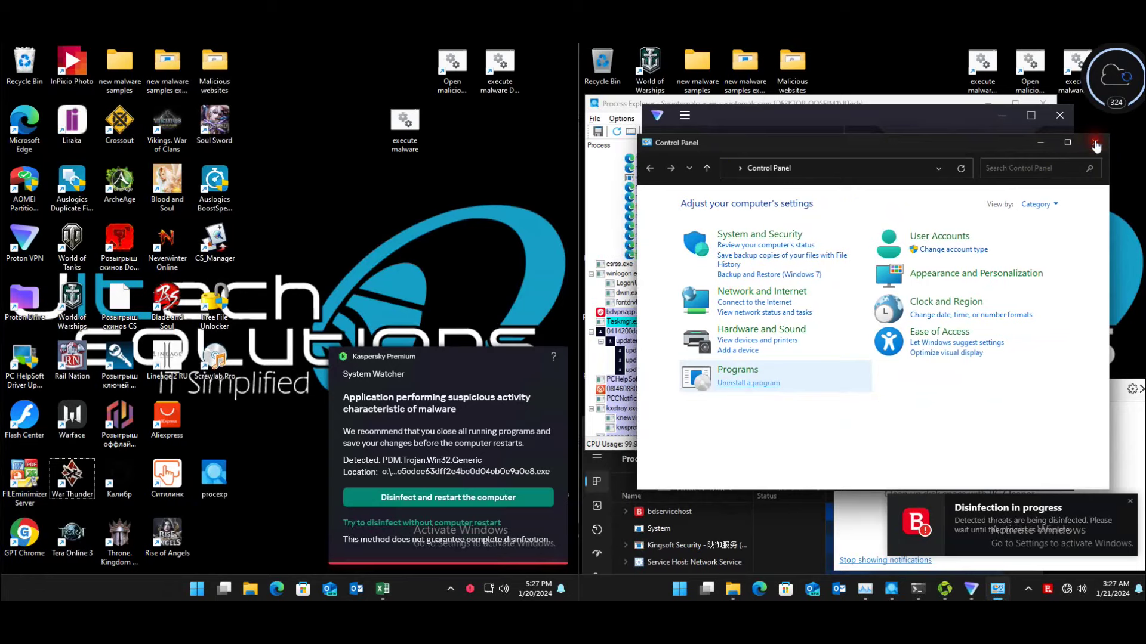
click(933, 119)
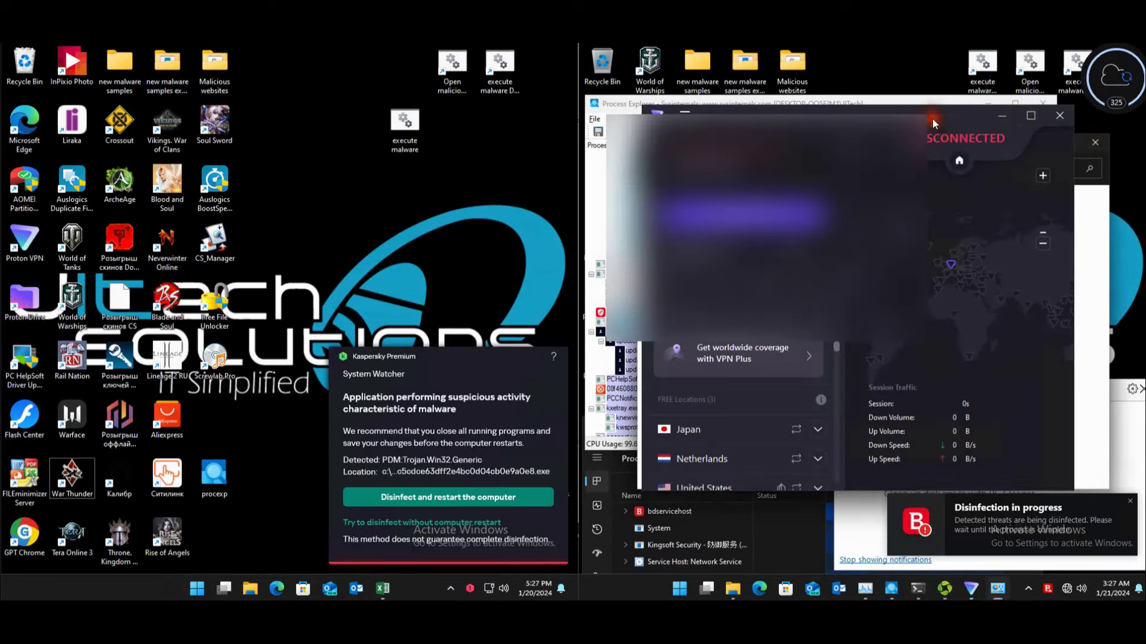
click(1002, 116)
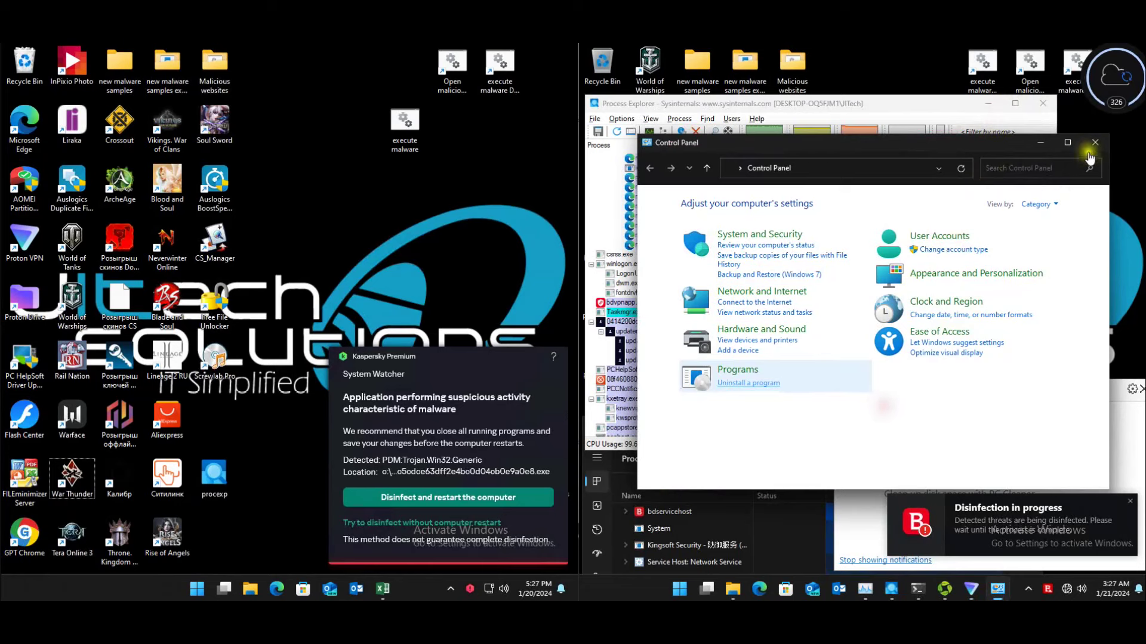
click(944, 590)
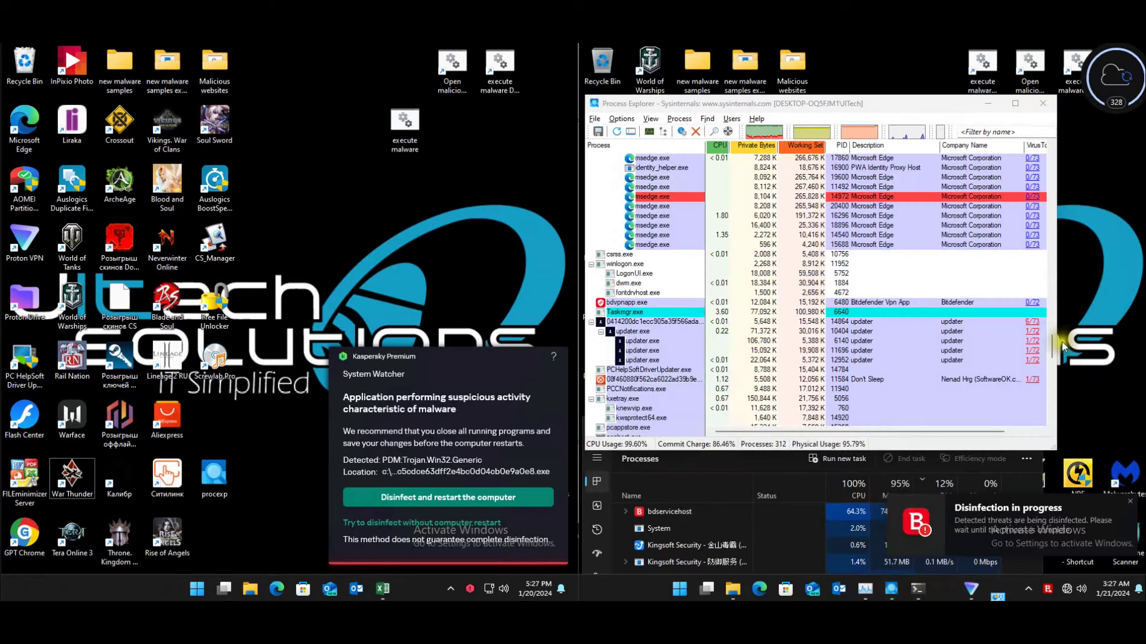
- Look through the running processes on the Bitdefender machine, closing the Programs and Features and Proton VPN windows
drag(1054, 344, 1055, 412)
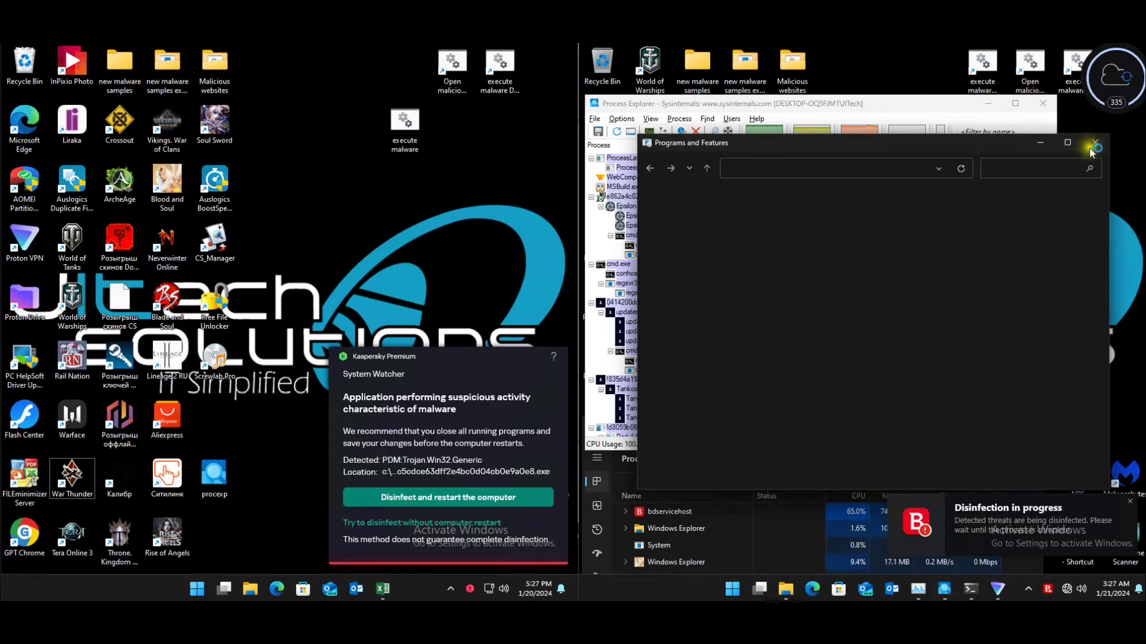
click(1095, 146)
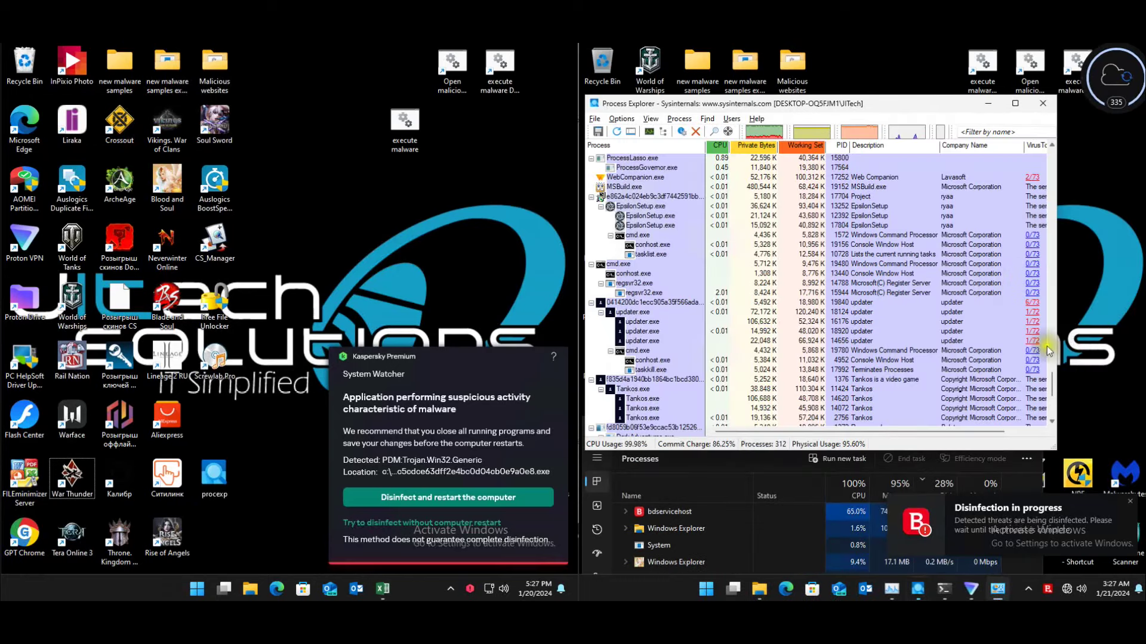
click(1053, 385)
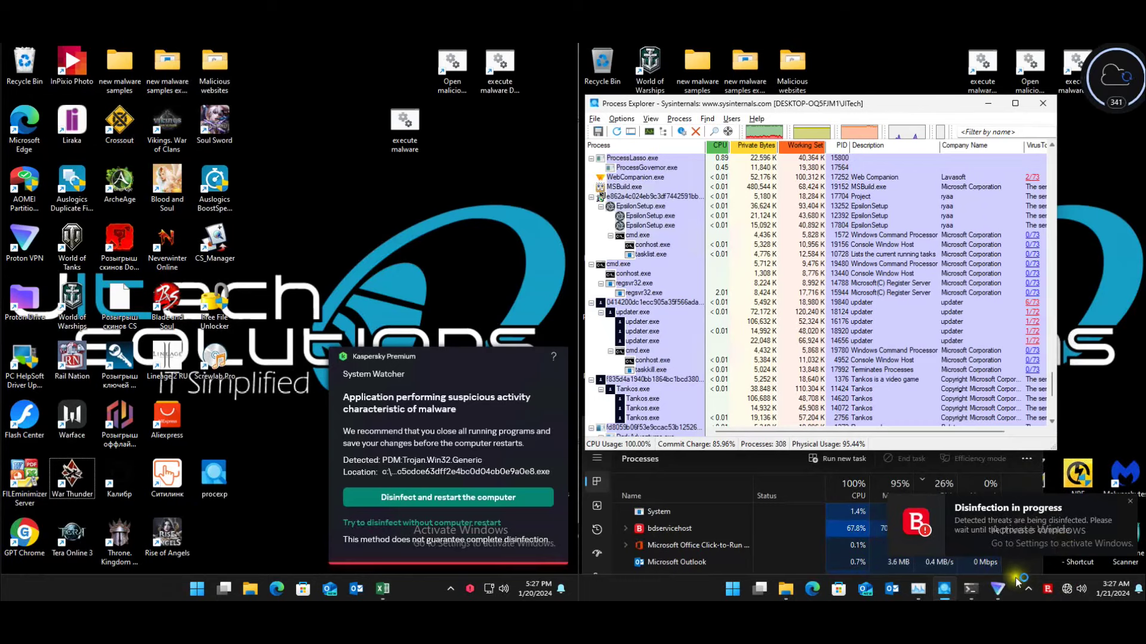
mouse_move(1003, 588)
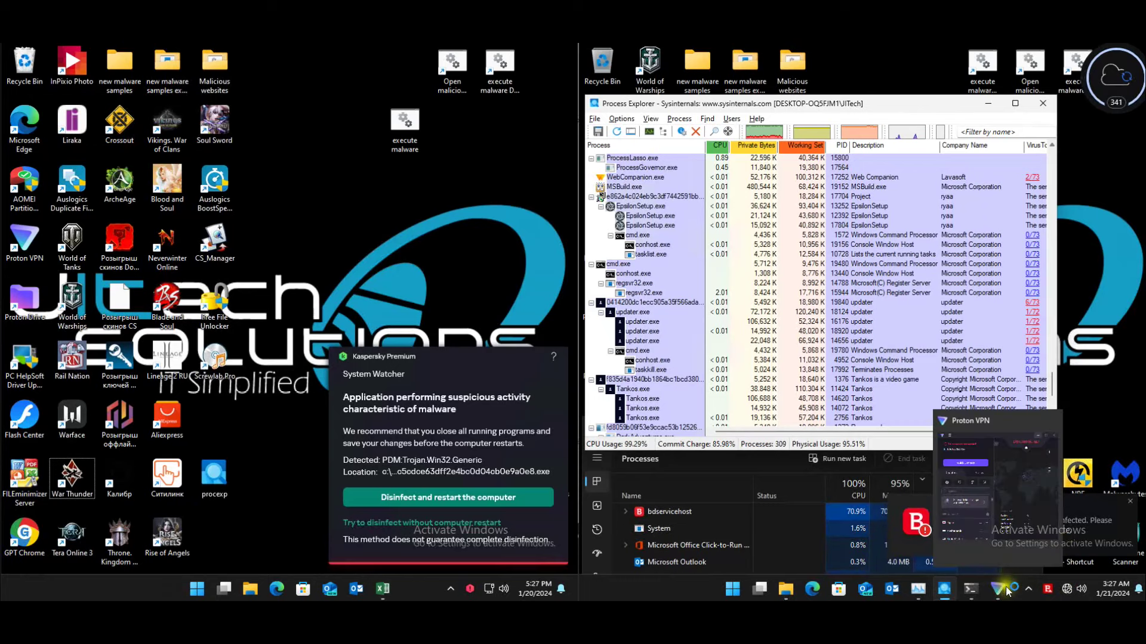
click(1027, 558)
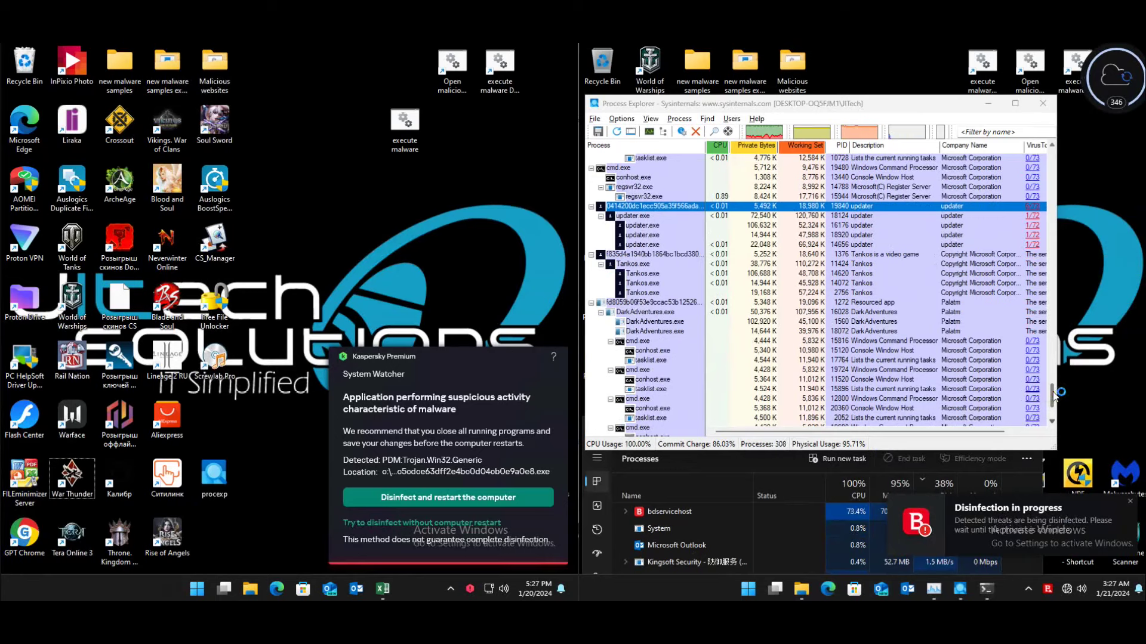
- Examine the process tree and its VirusTotal results up to the final entries, and close Process Explorer
drag(1055, 397, 1053, 370)
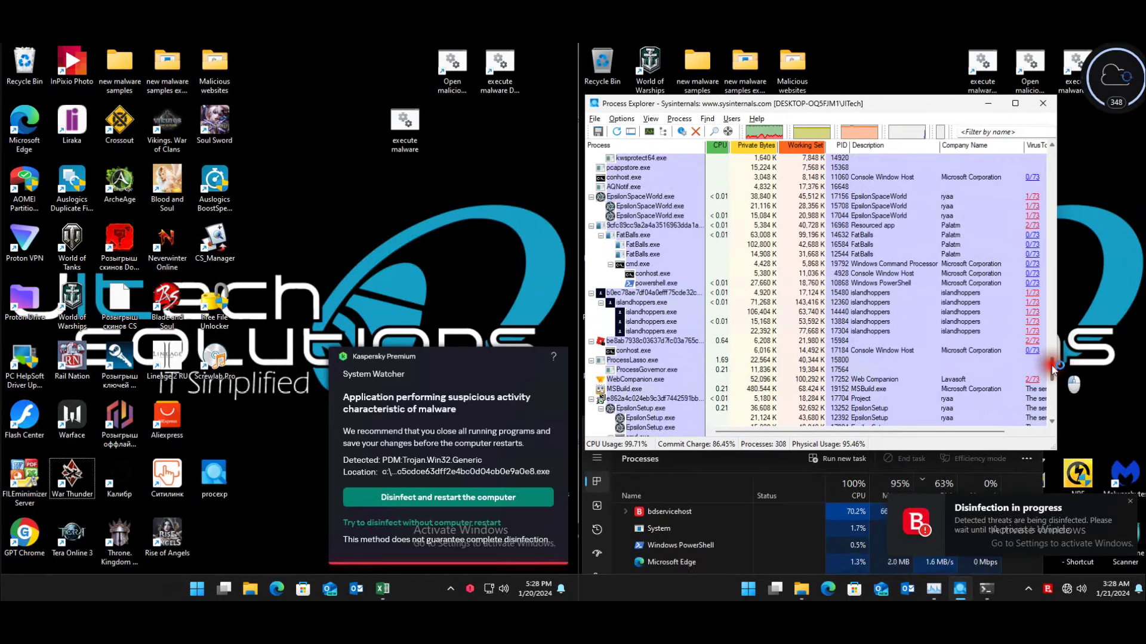
drag(1053, 370, 1056, 342)
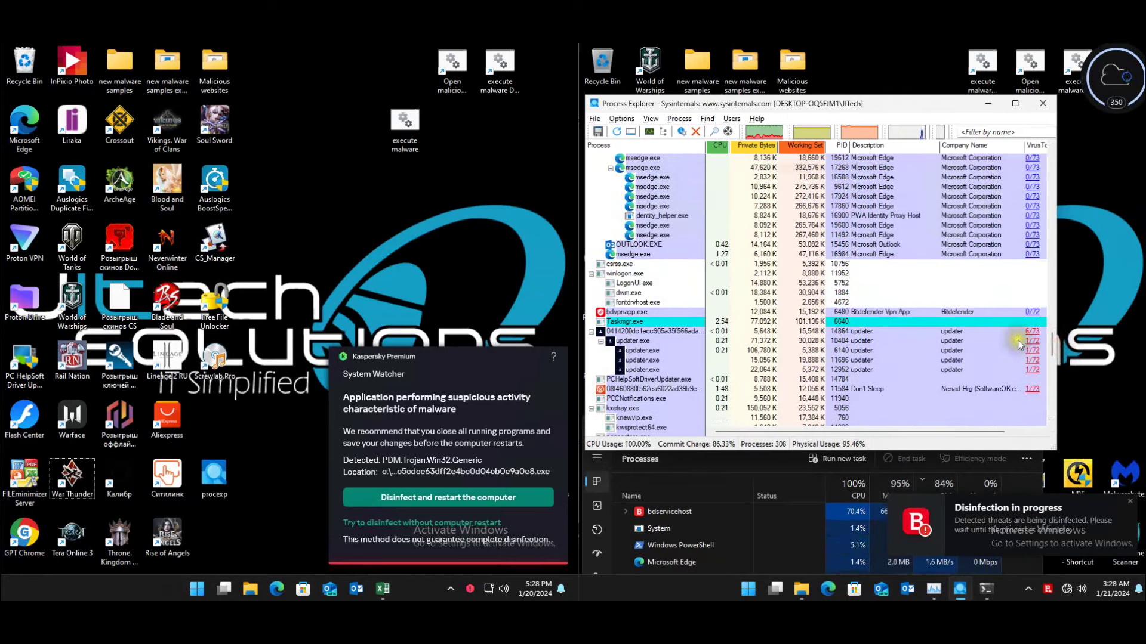
drag(1051, 339, 1038, 406)
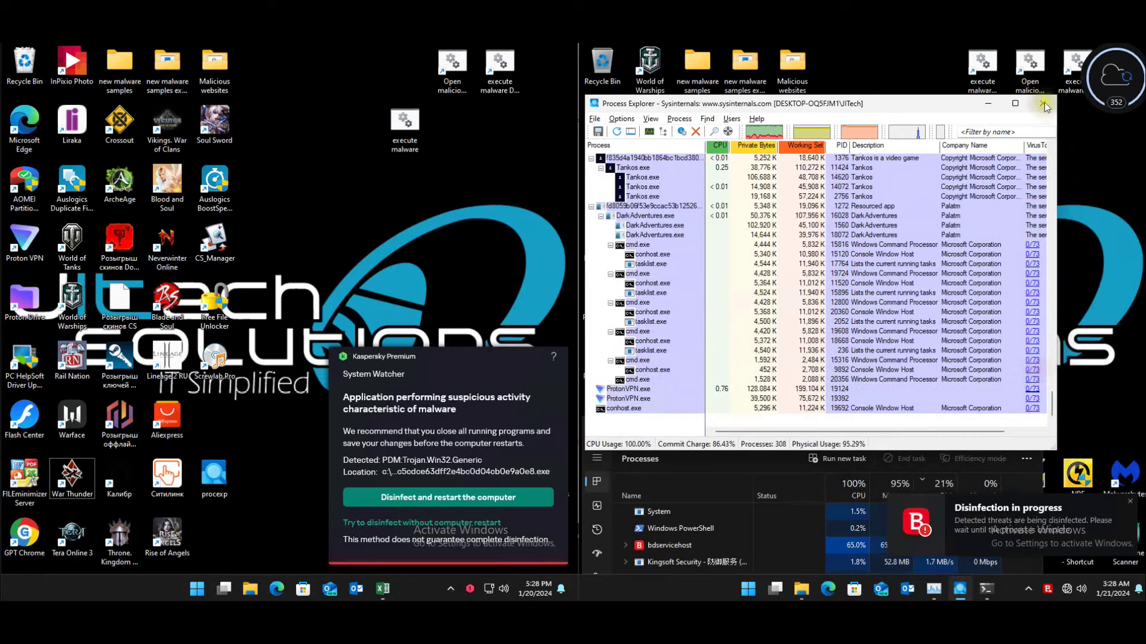
click(1043, 103)
- Examine the startup apps on the Bitdefender machine, including the %Rrte% and Kingsoft Security entries, and close Task Manager
click(974, 153)
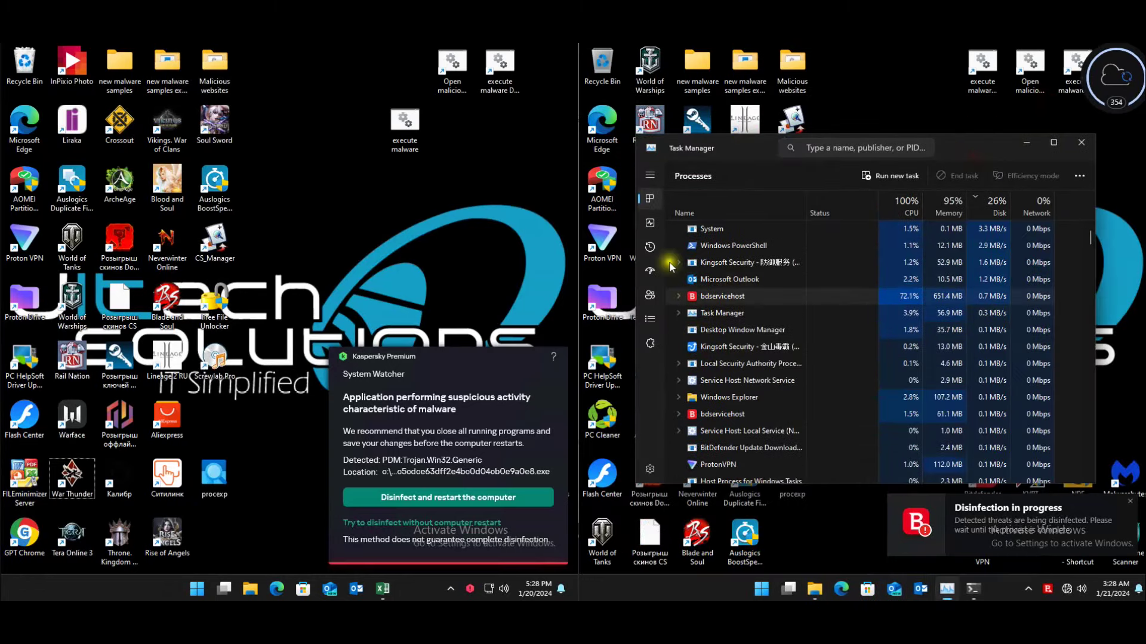
click(653, 271)
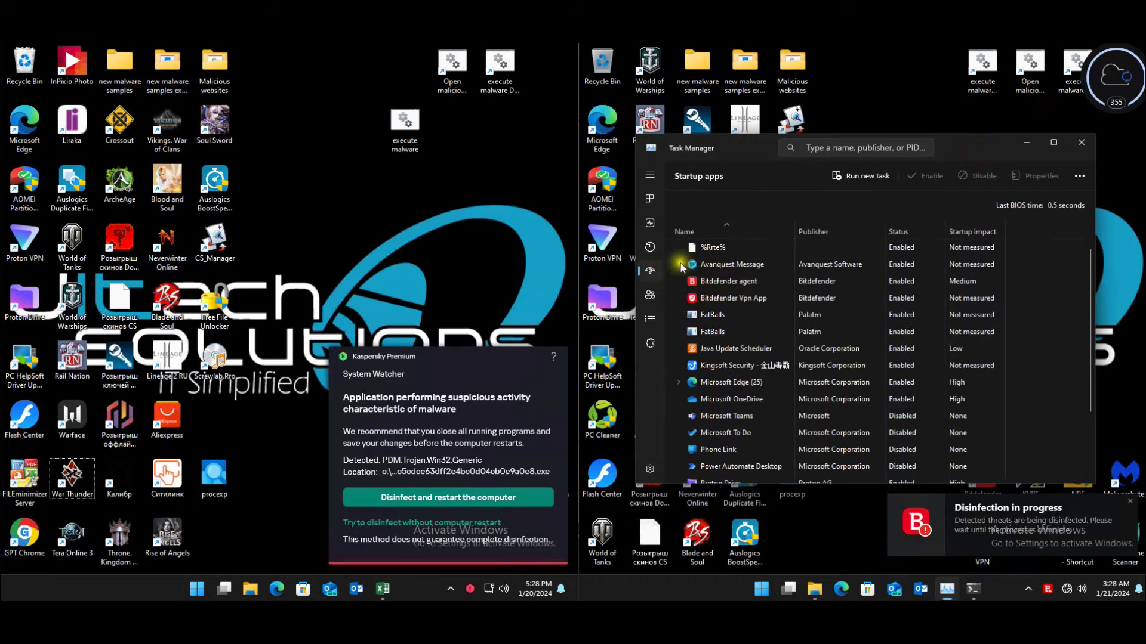
right_click(710, 250)
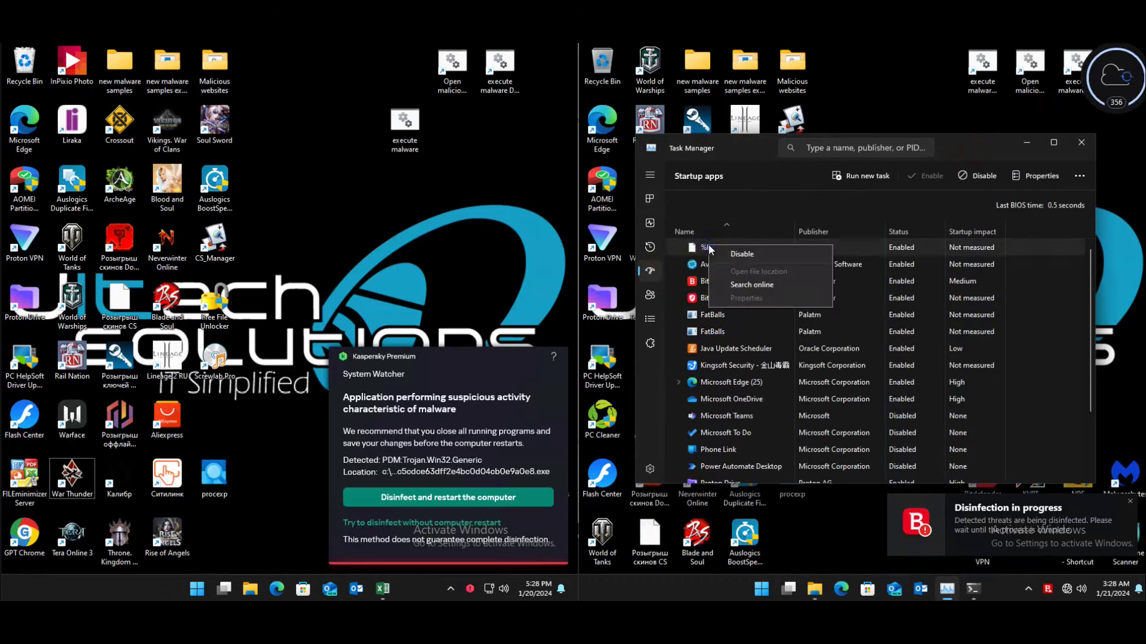
click(723, 367)
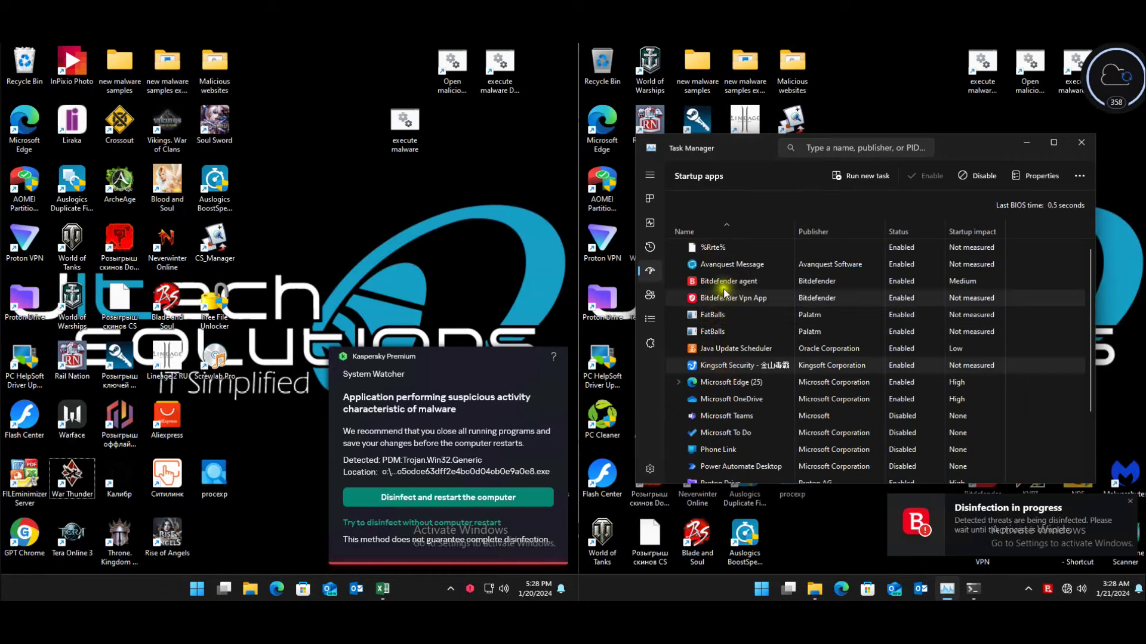
scroll(726, 338, down, 1)
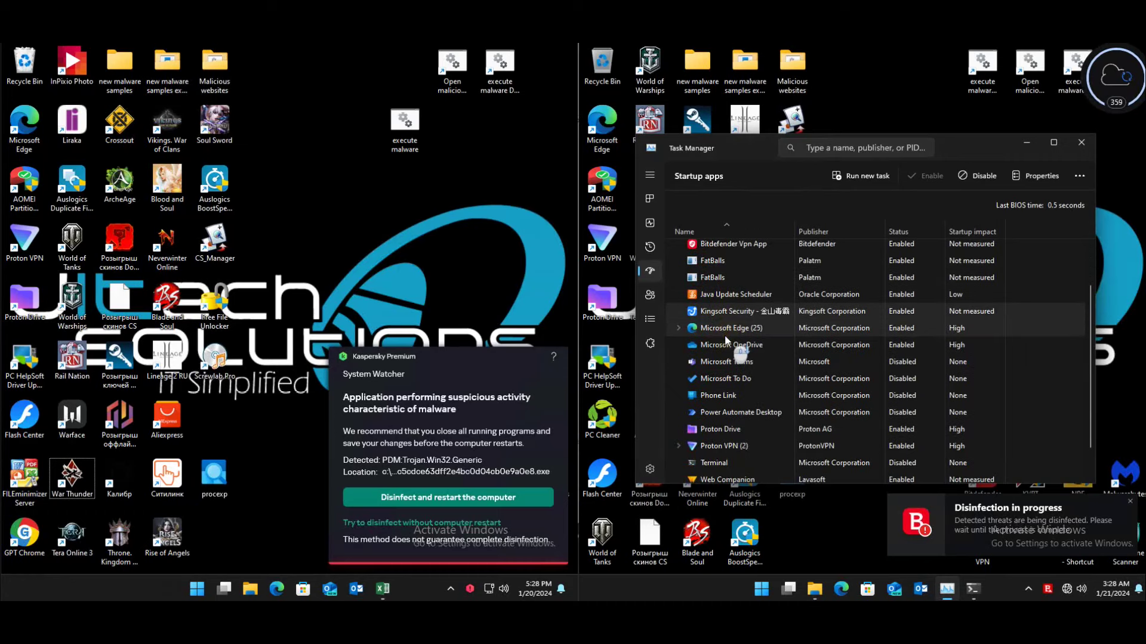
scroll(725, 336, down, 1)
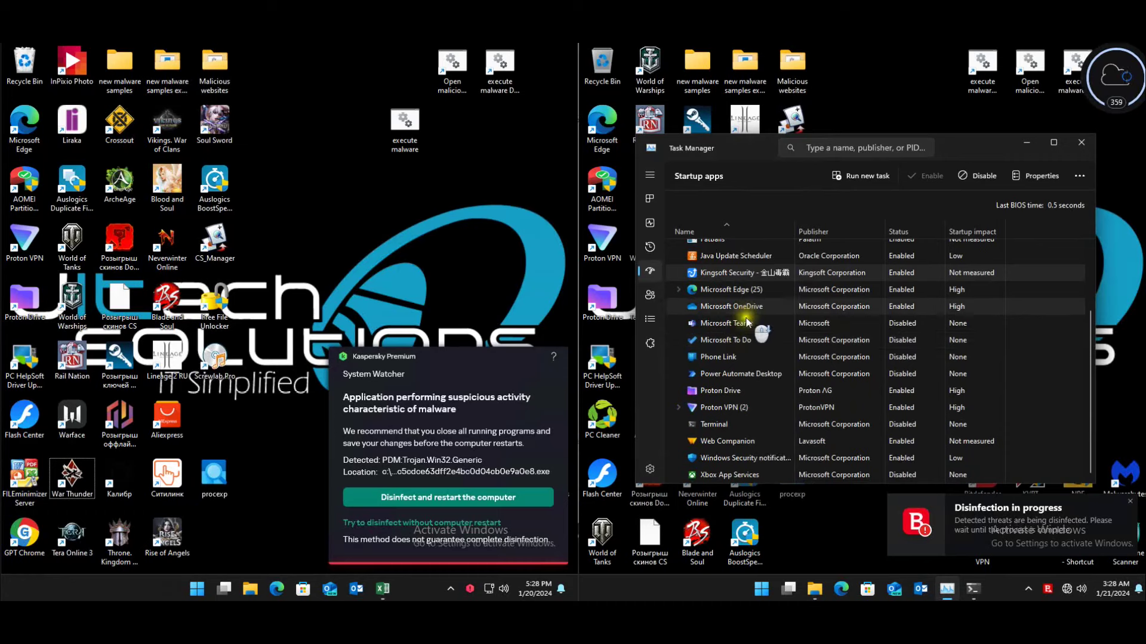
scroll(734, 405, up, 3)
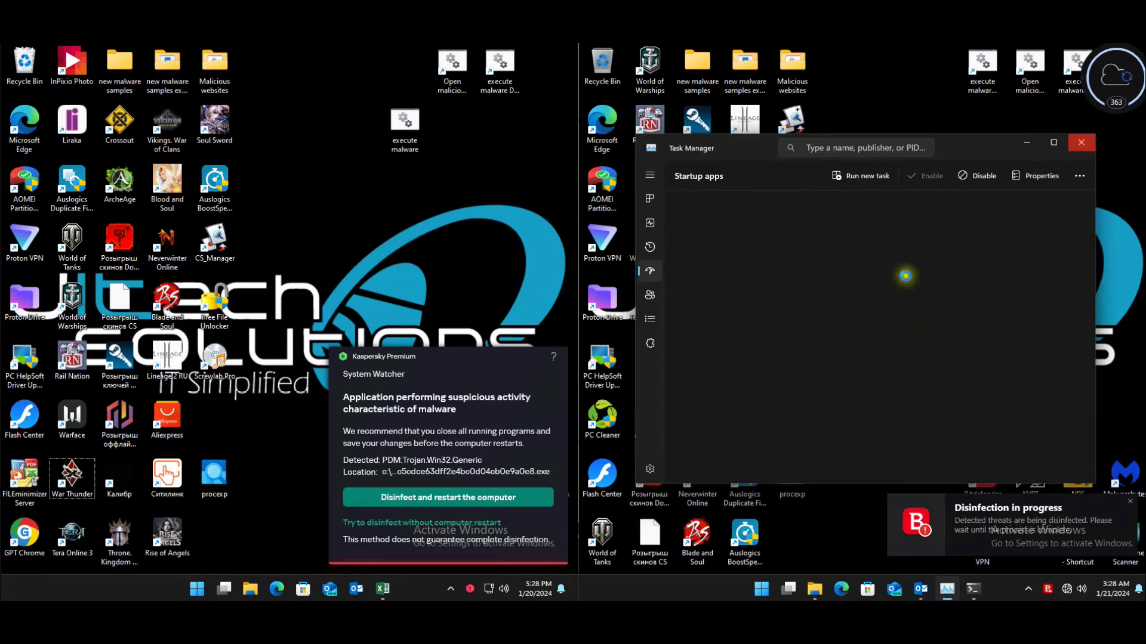
click(984, 248)
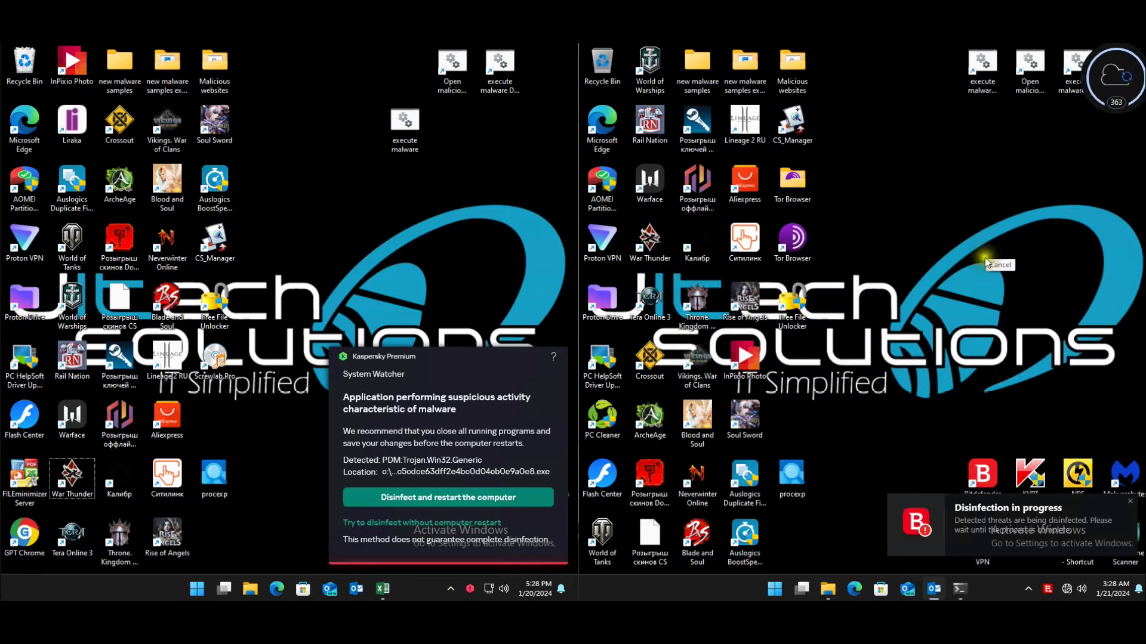
click(842, 311)
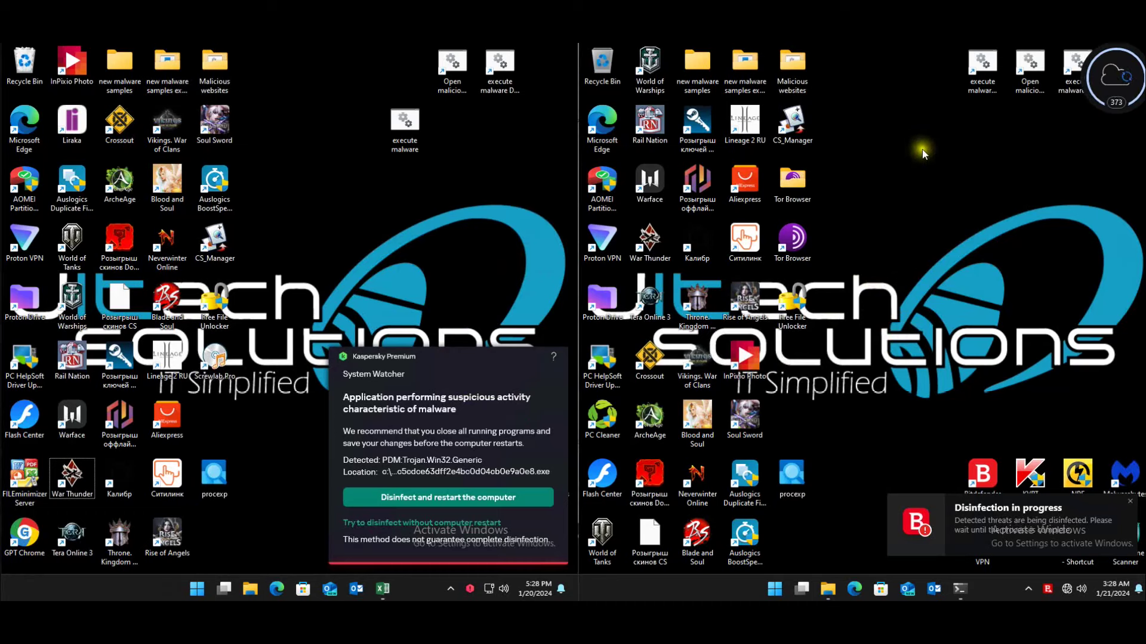
drag(873, 68, 622, 570)
click(920, 230)
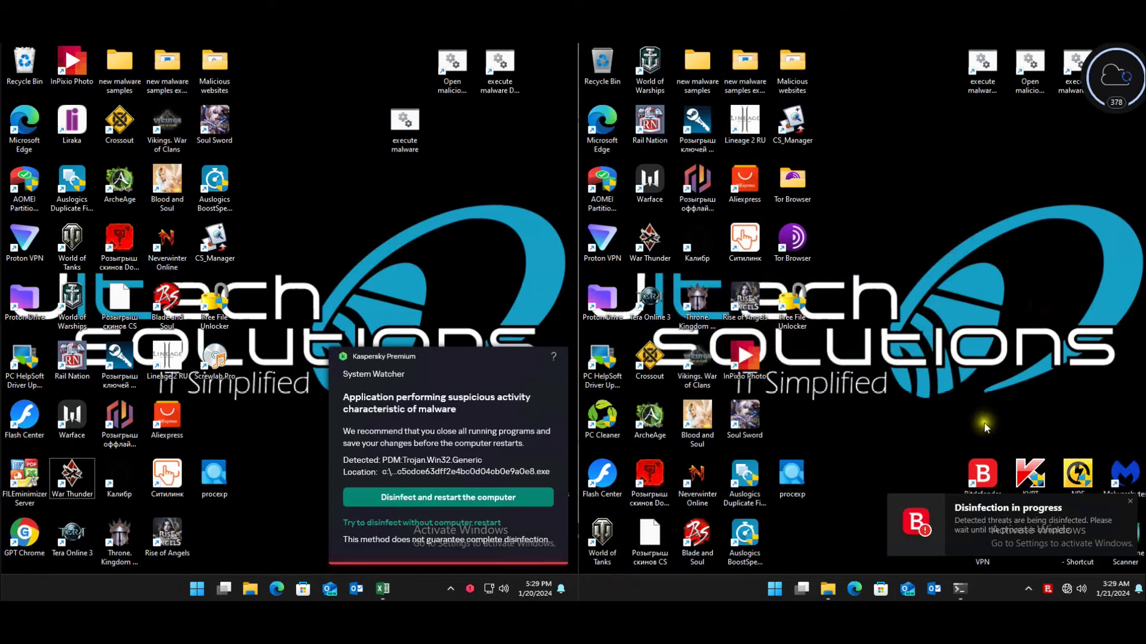
- Check the contents of the Downloads, Documents and Pictures folders on the Bitdefender machine and close File Explorer
click(828, 589)
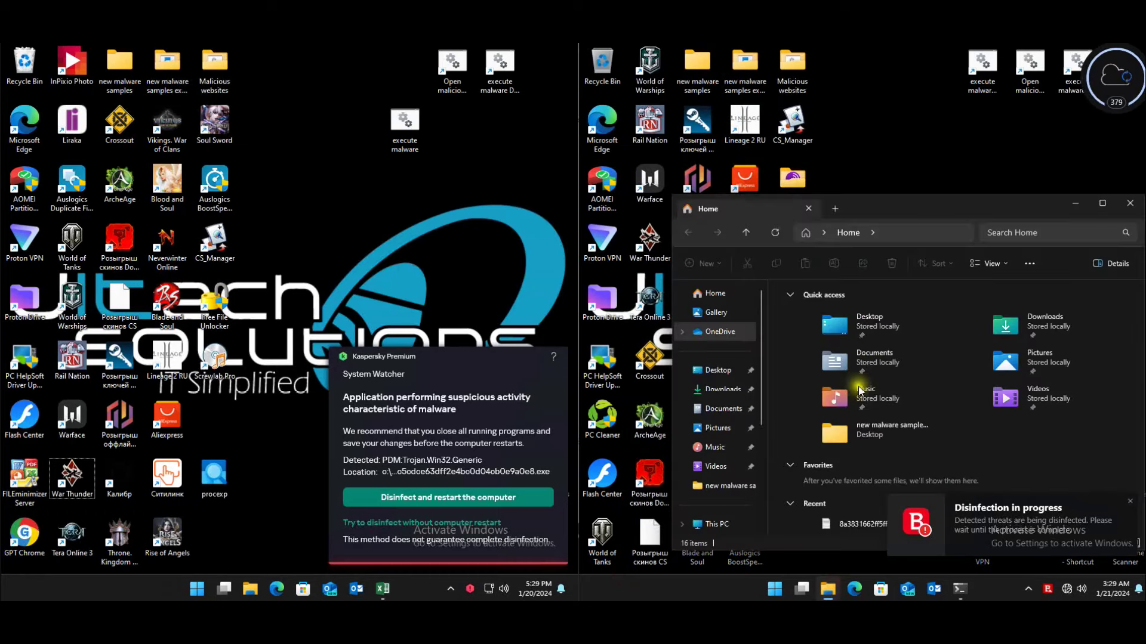
click(729, 393)
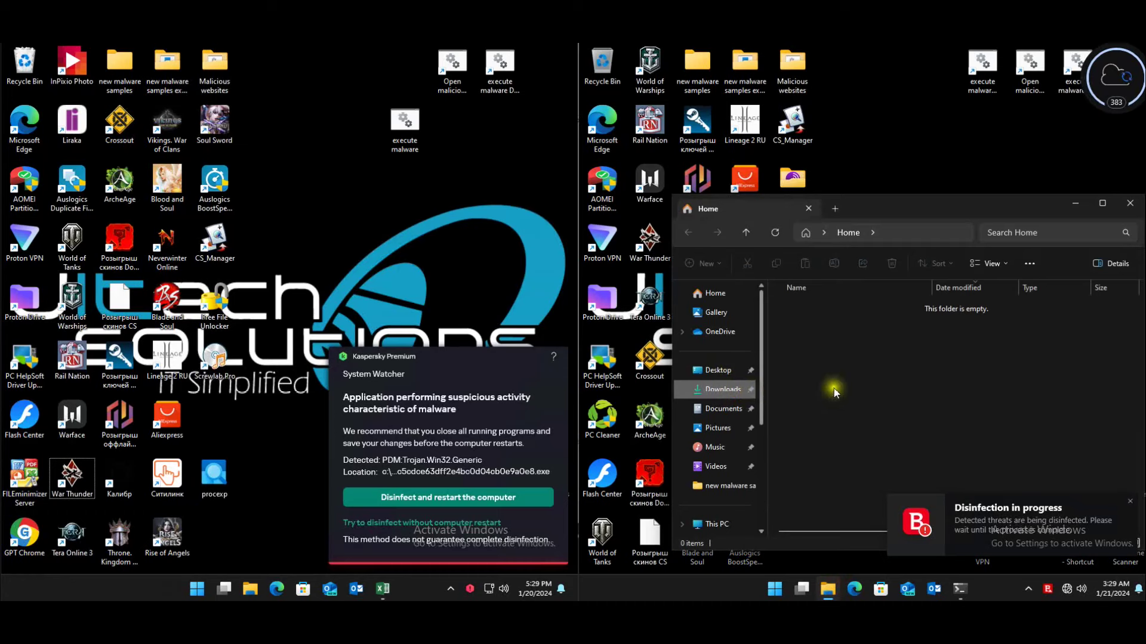
click(725, 390)
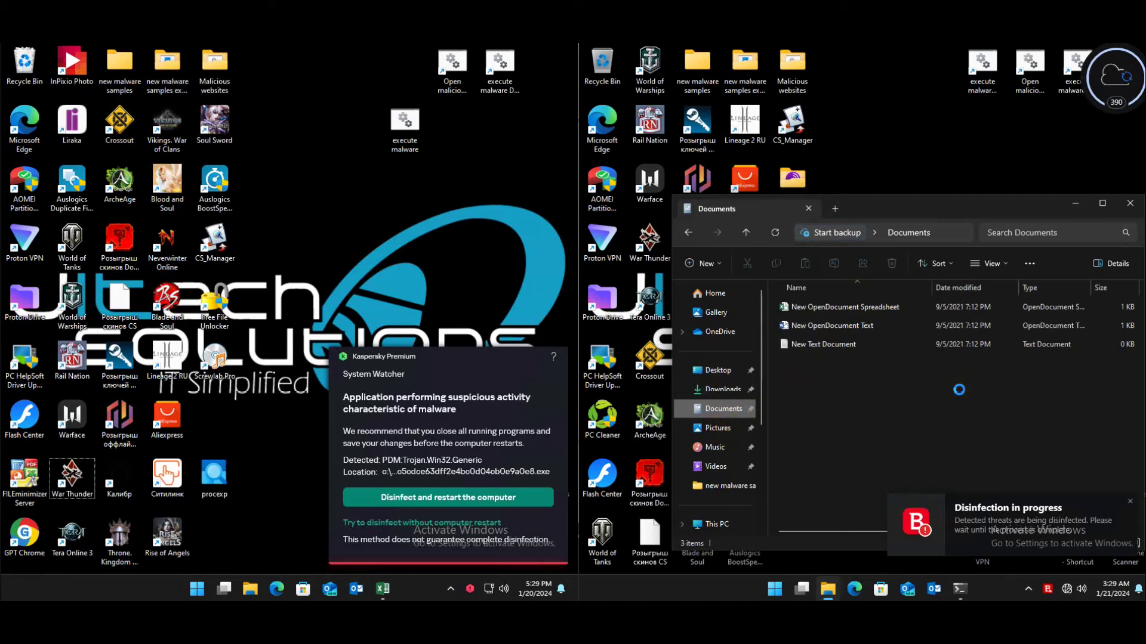
click(712, 427)
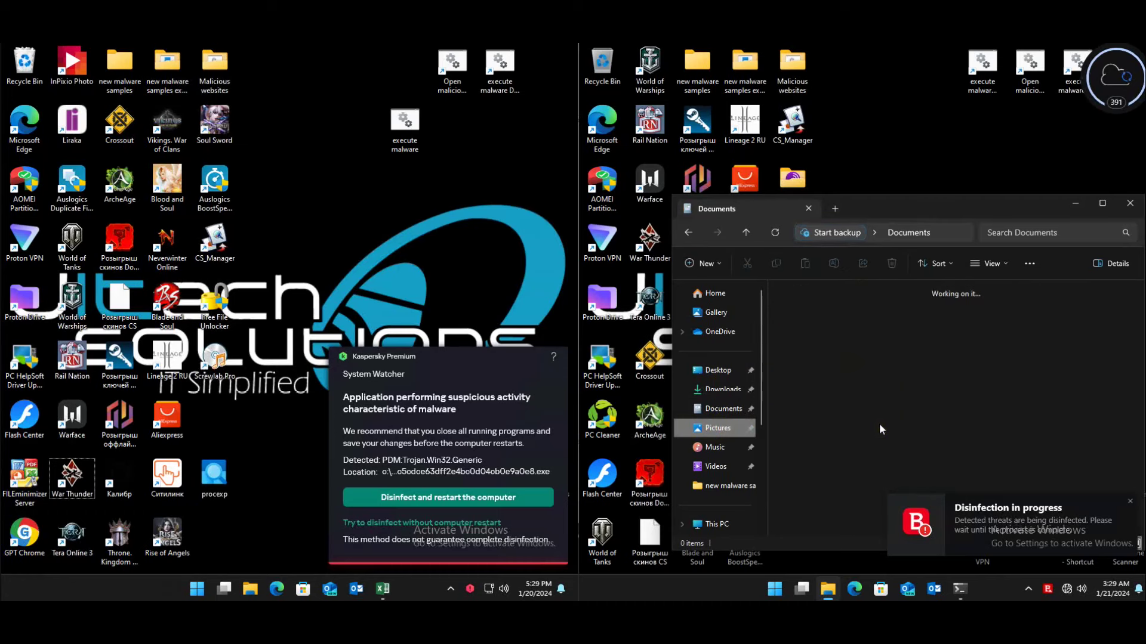
drag(906, 212, 884, 163)
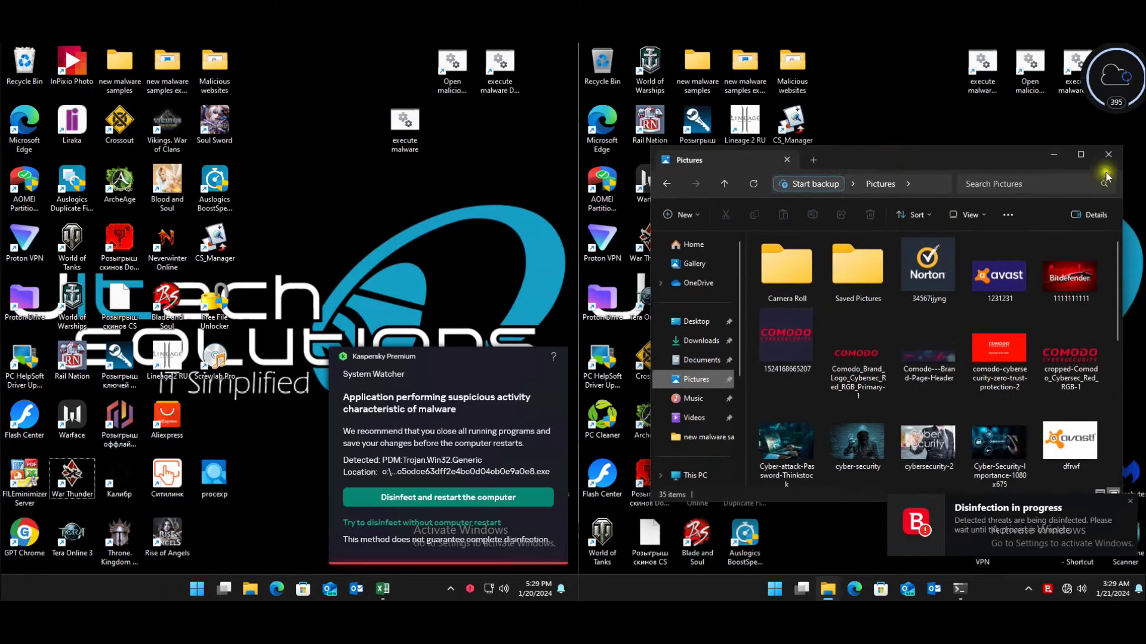
scroll(1109, 155, down, 1)
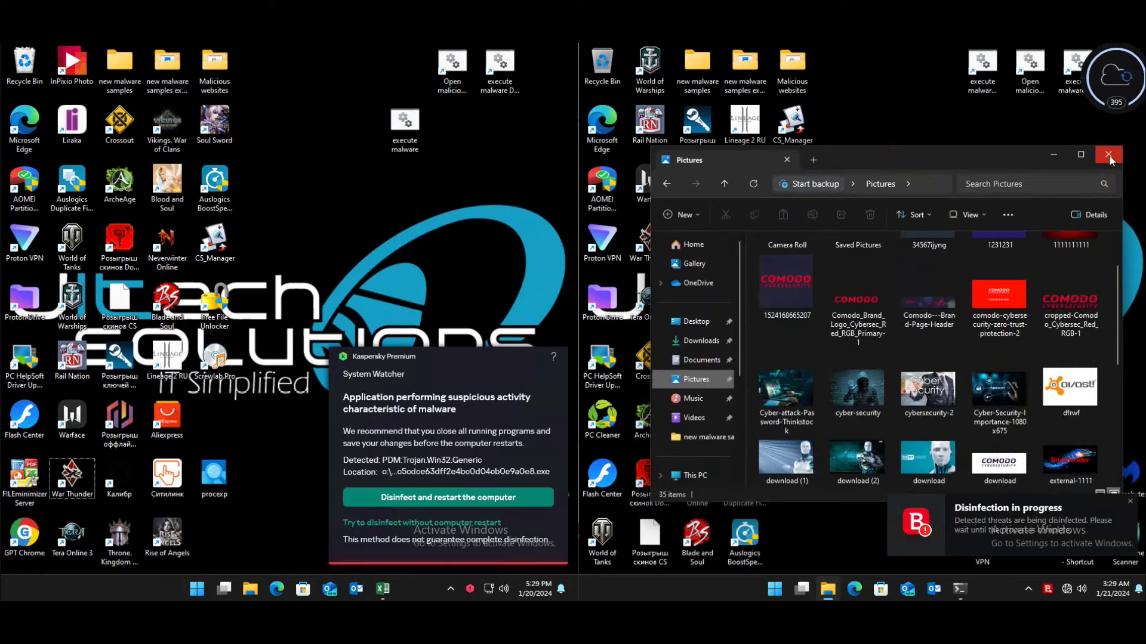
key(alt+F4)
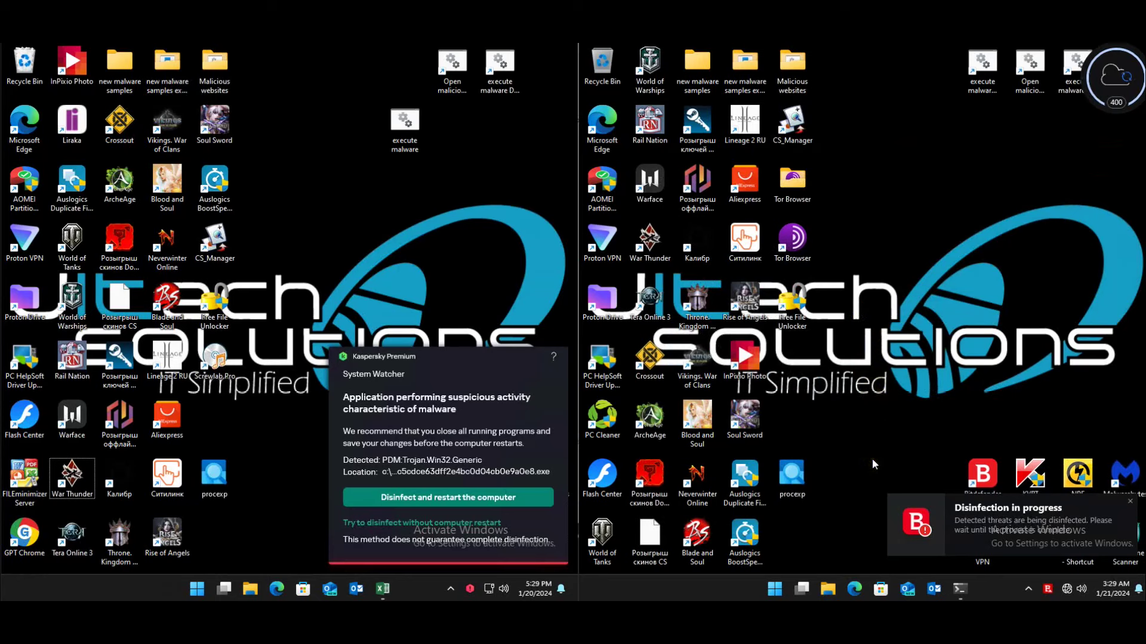
click(876, 424)
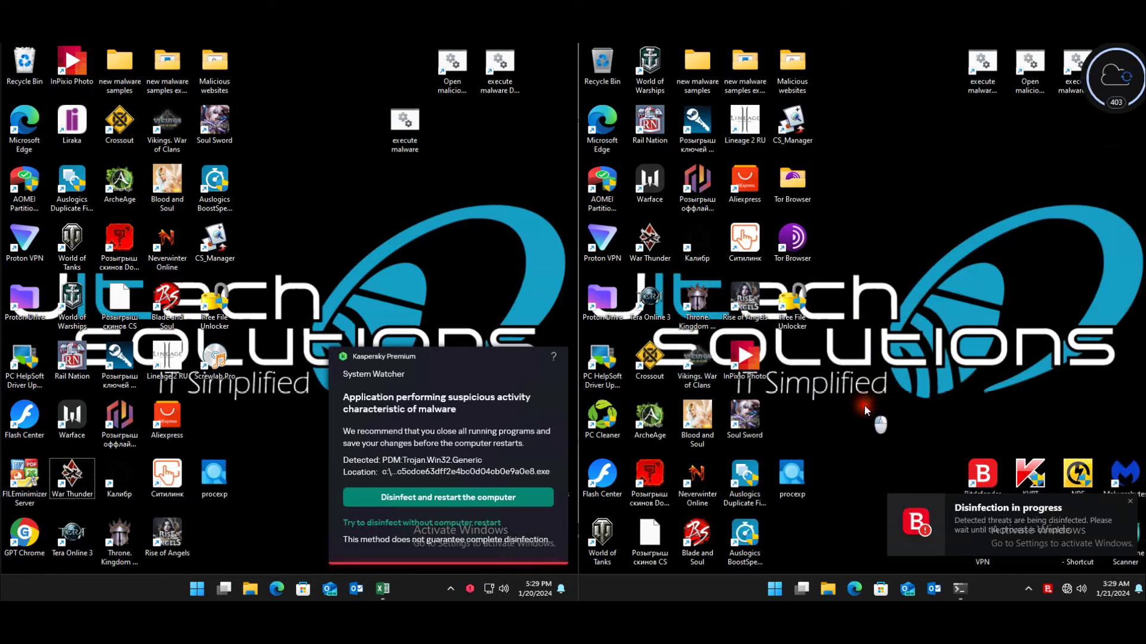
click(886, 395)
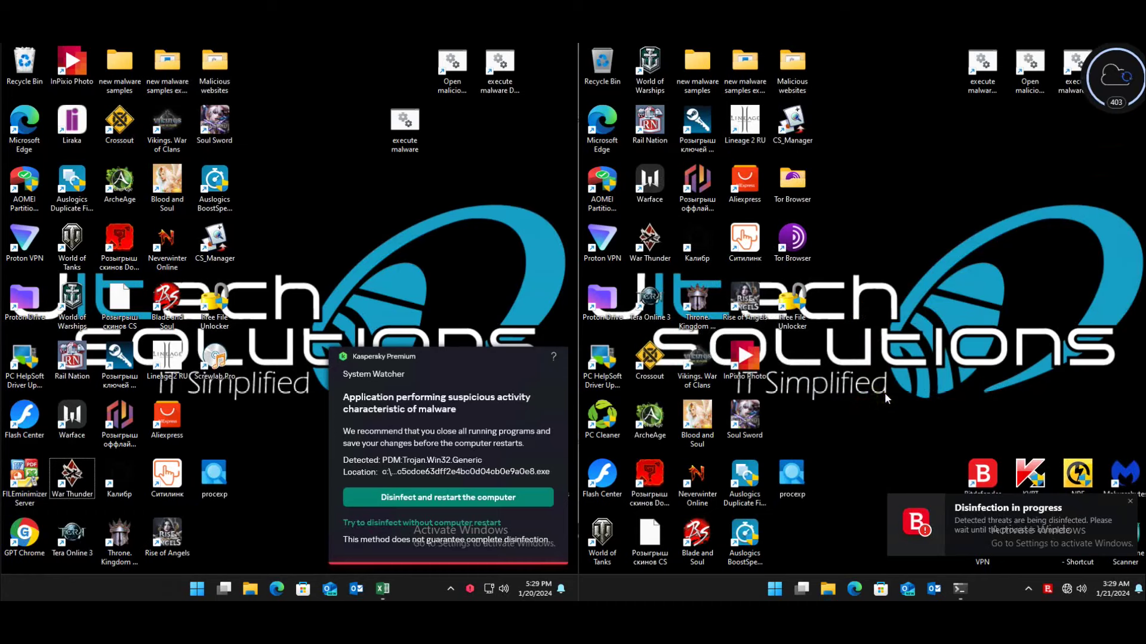
- Have Kaspersky disinfect the detected trojan with a computer restart, and delete the detected adware, applying that action to all adware
click(427, 501)
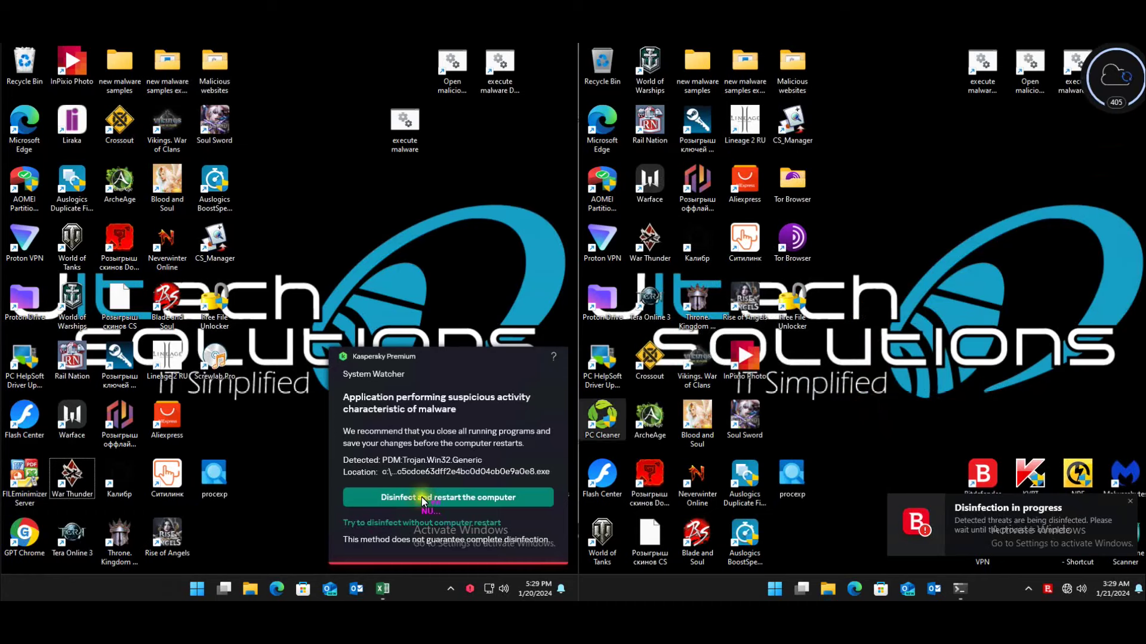
click(470, 339)
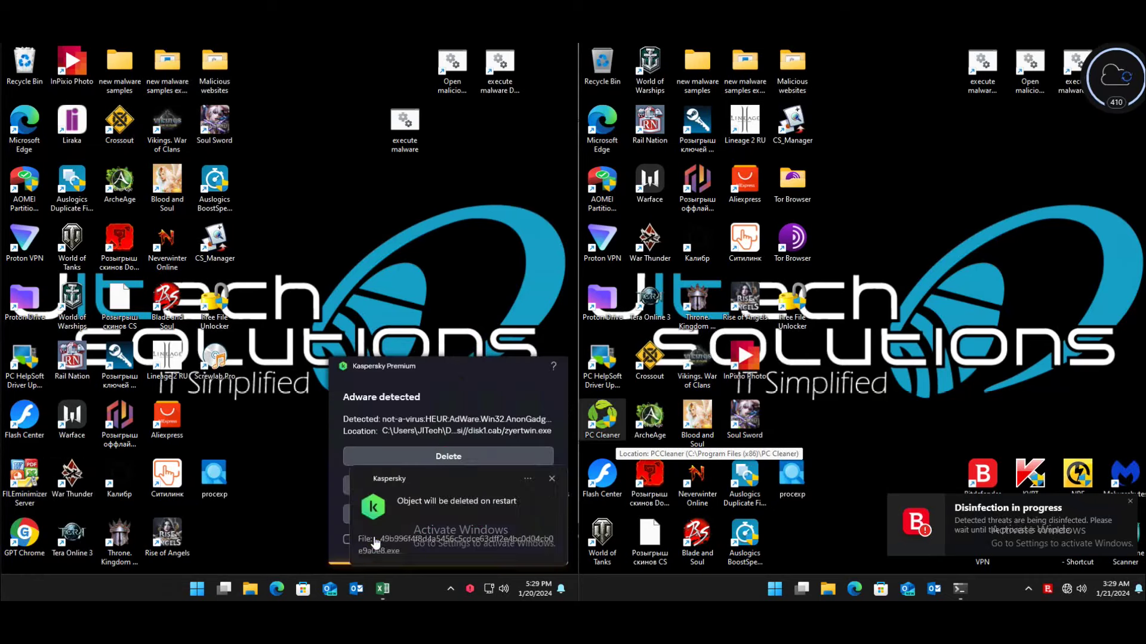
drag(435, 371, 302, 354)
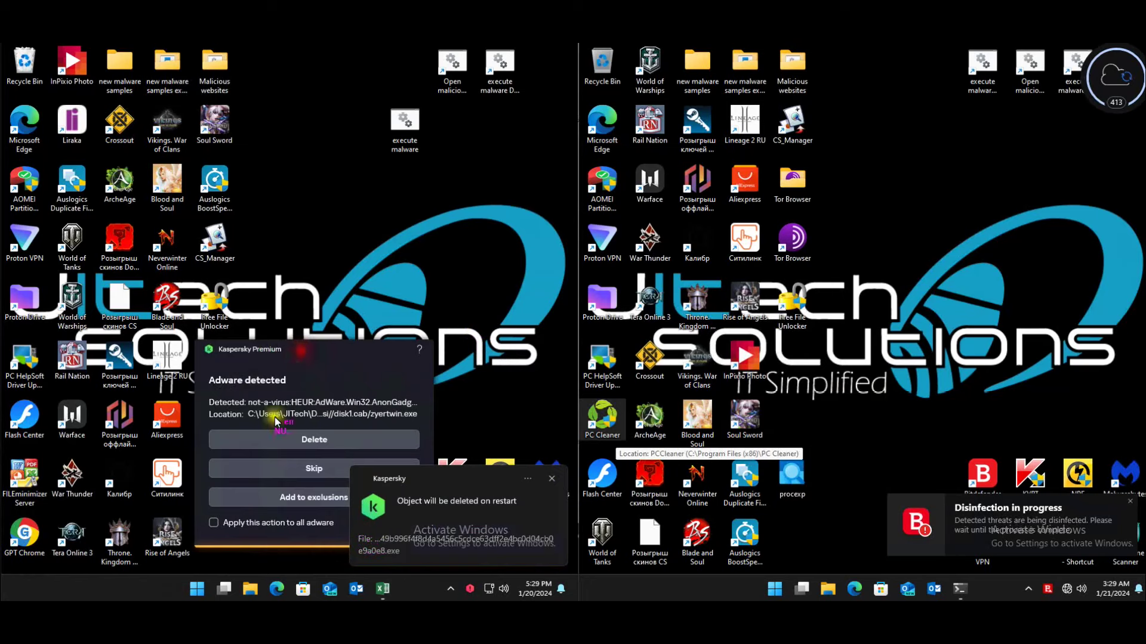
click(239, 522)
click(308, 441)
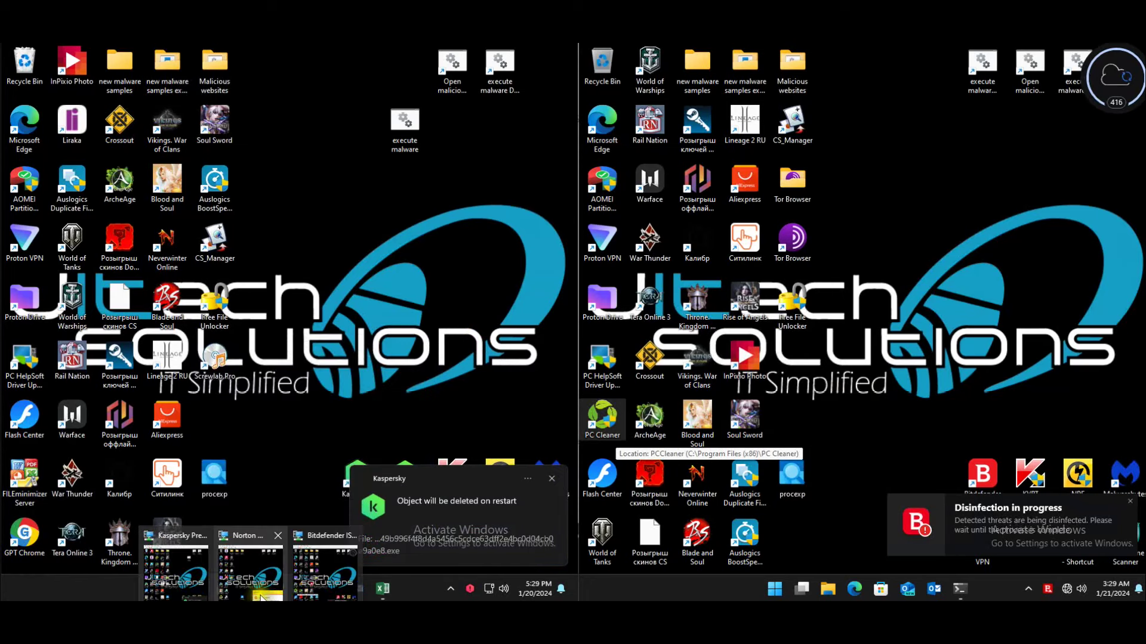
- Switch to the Norton machine and restart it to continue removing the security risks
click(1081, 555)
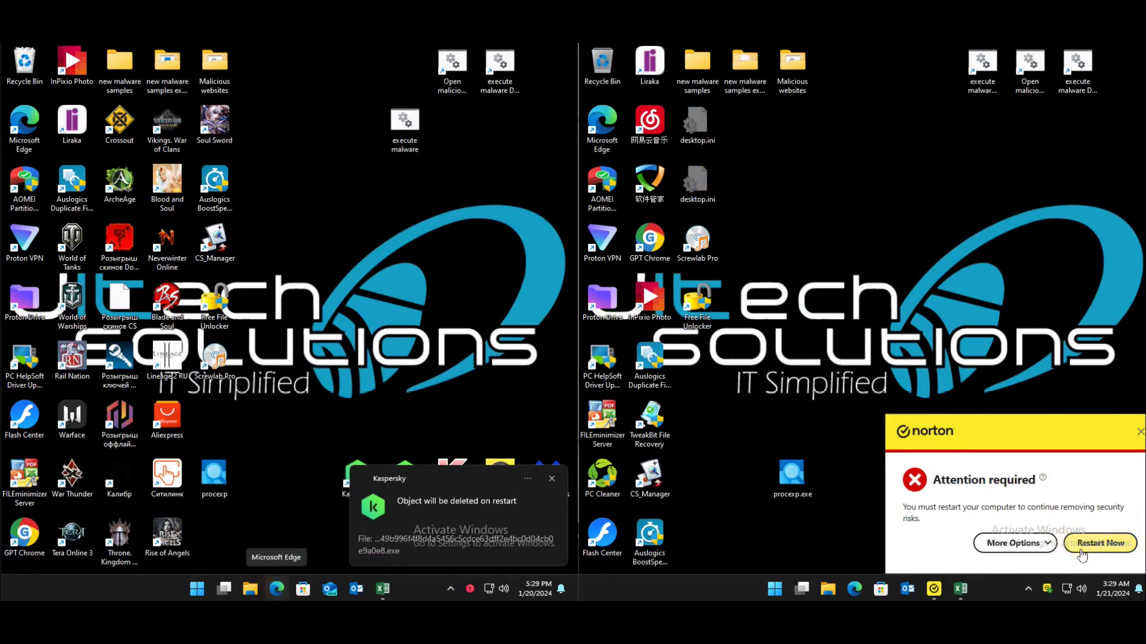
click(1082, 552)
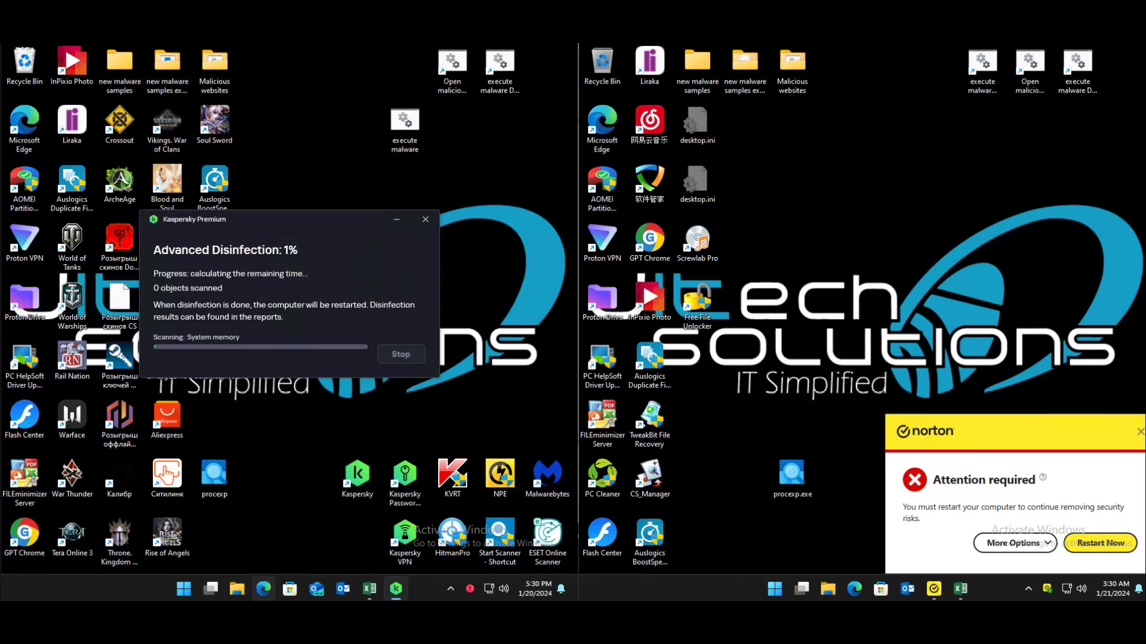
click(1107, 516)
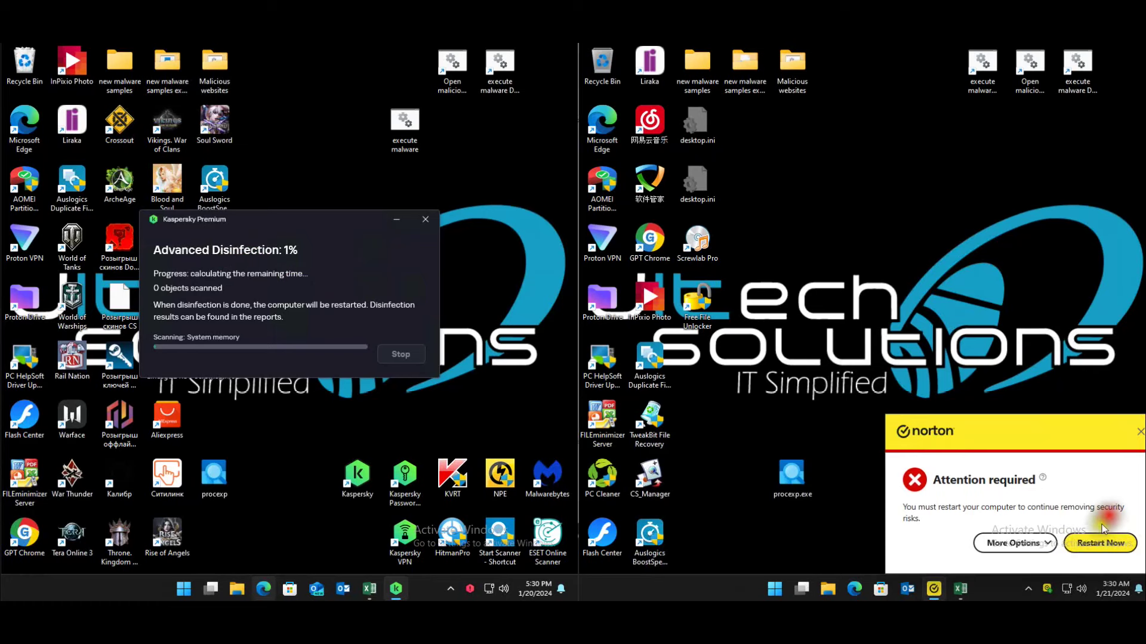
click(1100, 542)
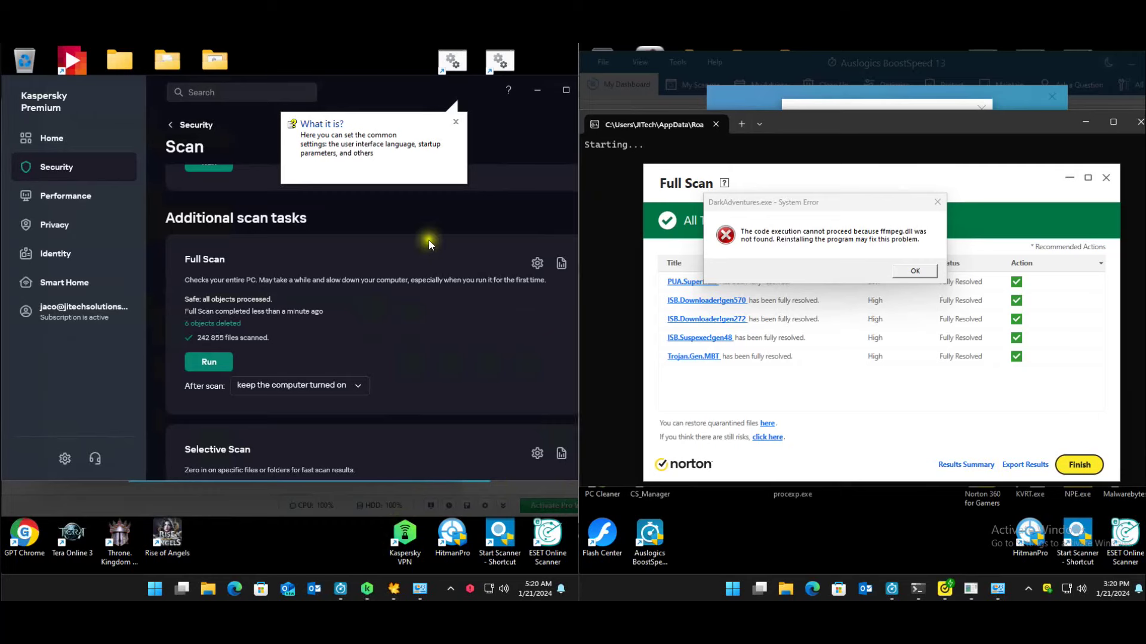
- Review the objects deleted by Kaspersky's Full Scan in Quarantine and return to the Security overview
click(232, 324)
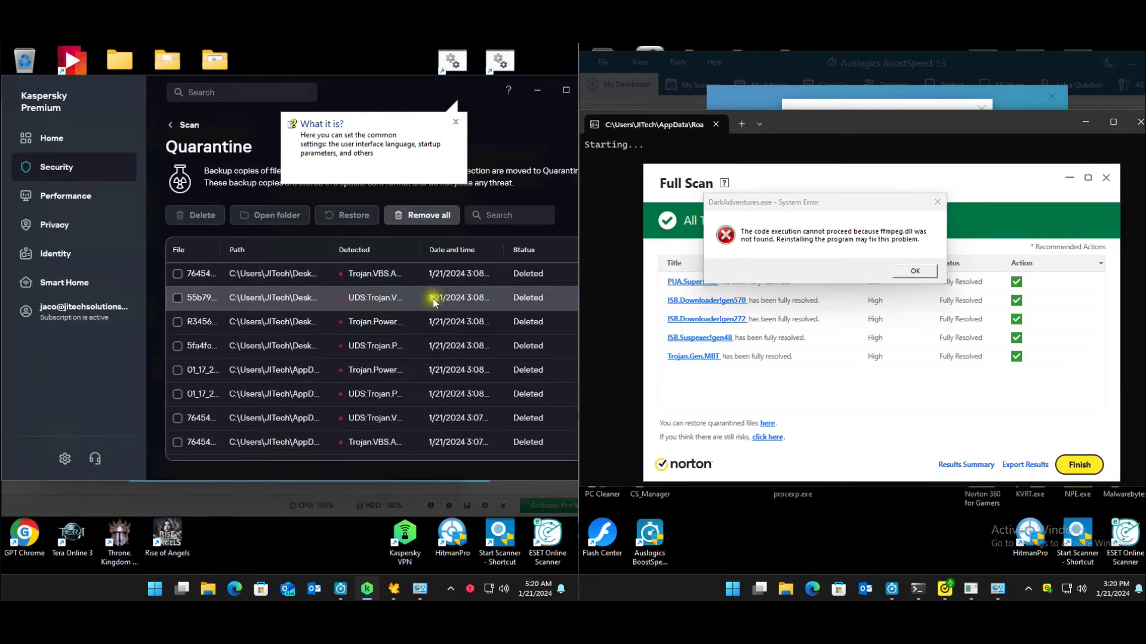
scroll(445, 358, down, 3)
click(193, 126)
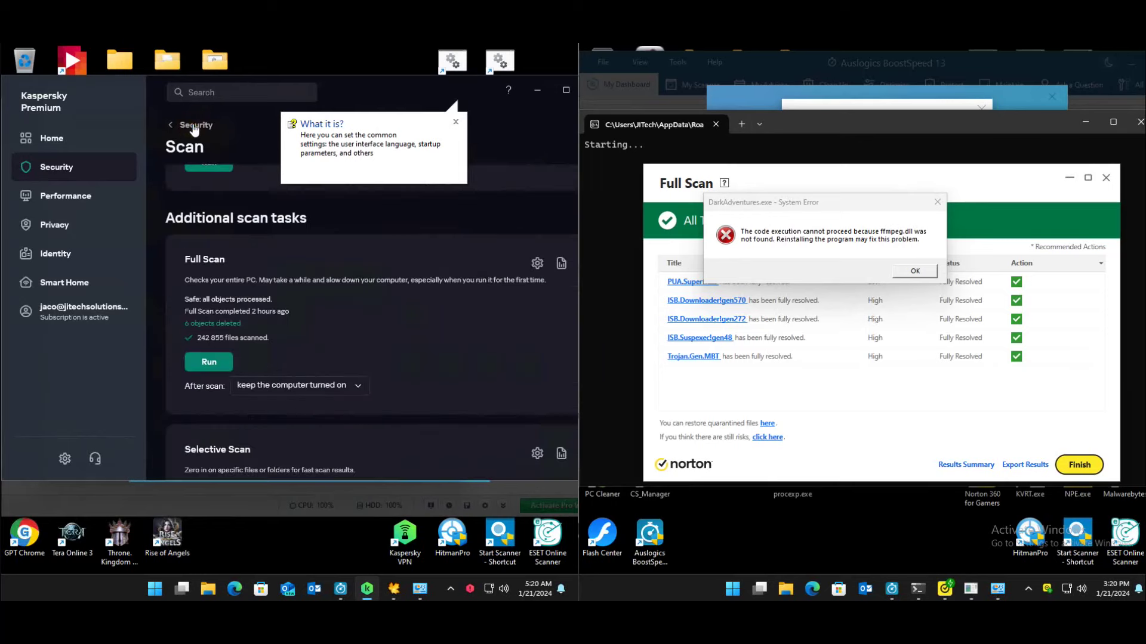
scroll(221, 325, up, 2)
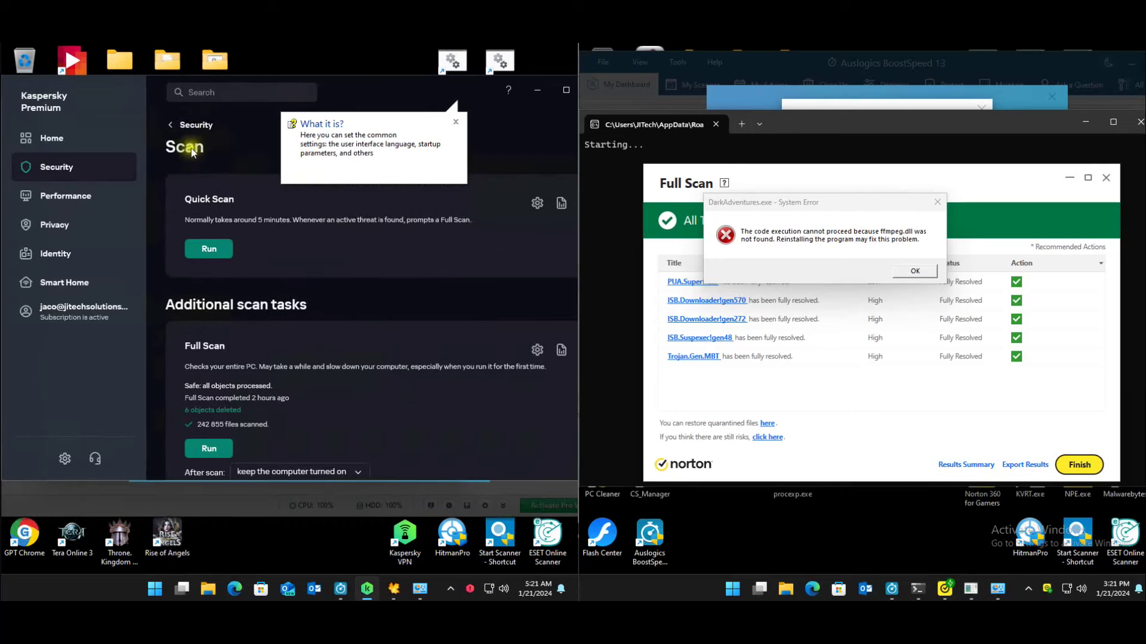
click(187, 128)
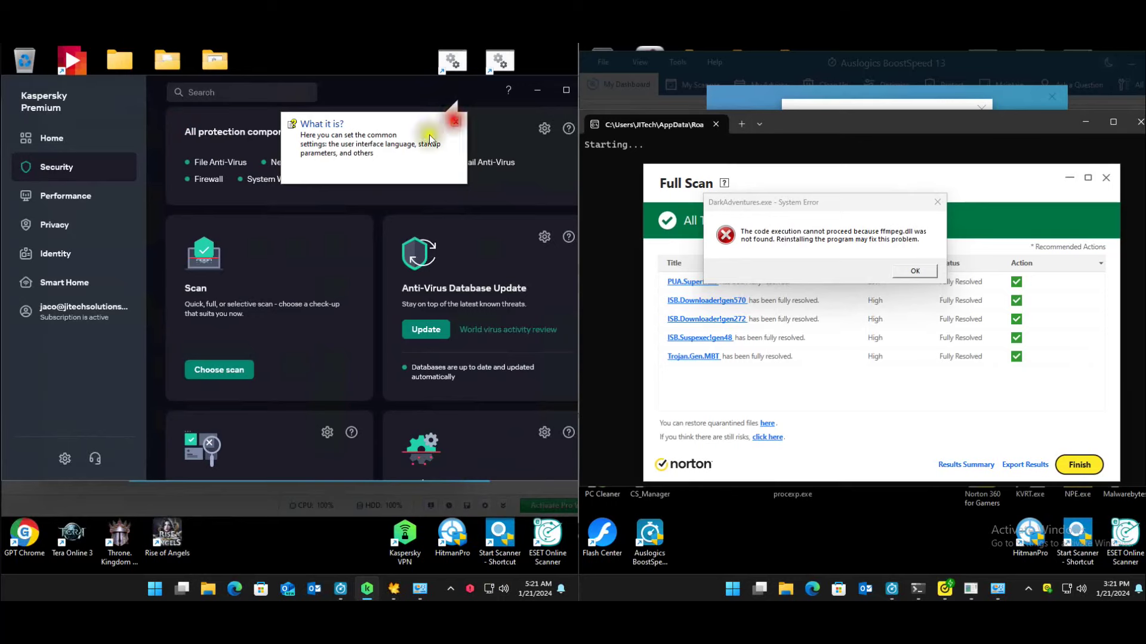
- Dismiss the "What it is?" tip and resolve all objects awaiting a deletion decision in Kaspersky's Notification Center
click(455, 122)
key(Escape)
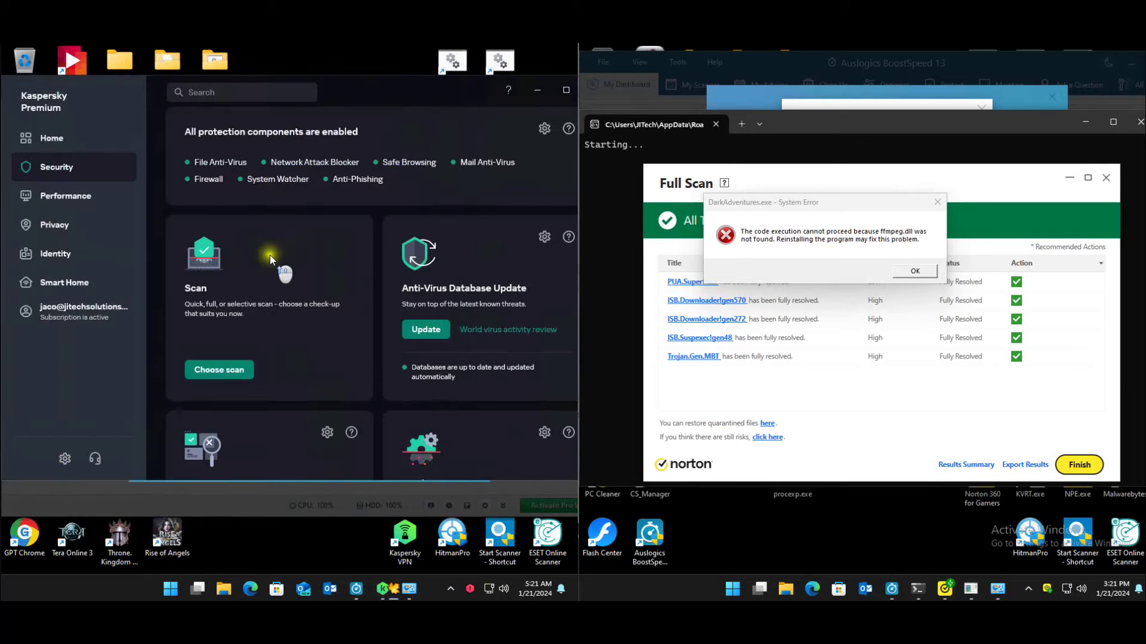
click(98, 140)
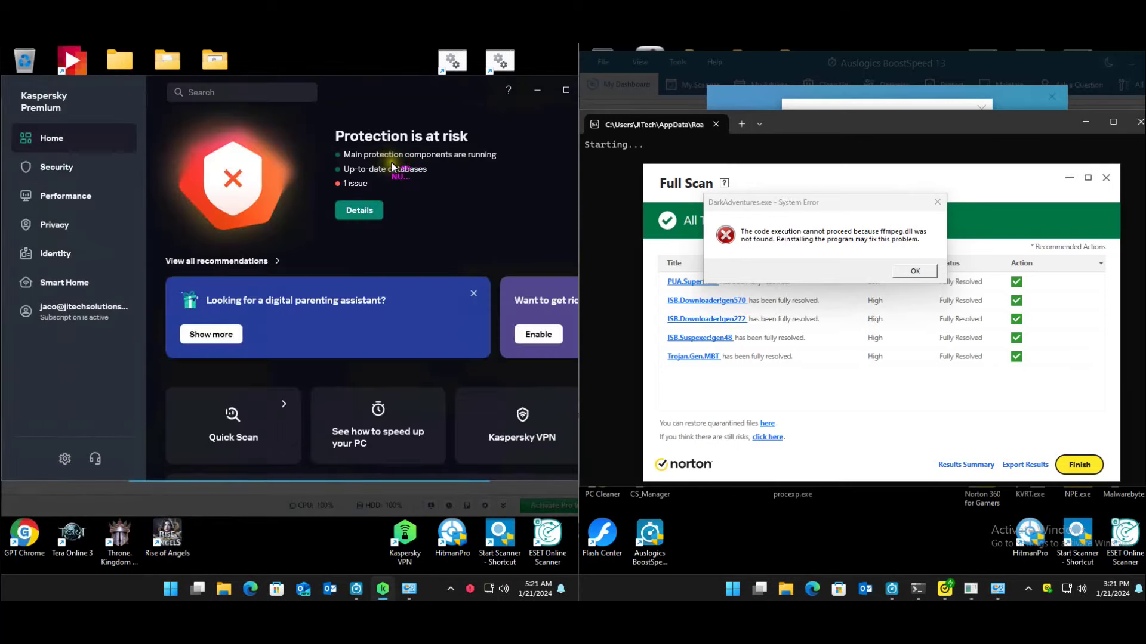
click(343, 212)
click(547, 258)
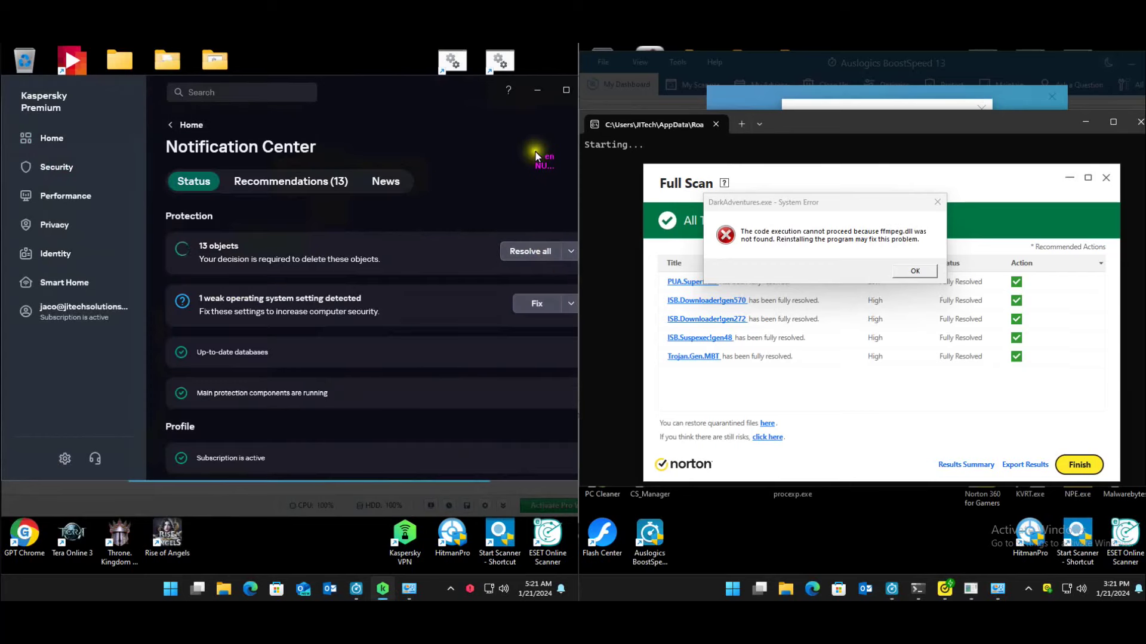
- Move the DarkAdventures.exe error aside and have Kaspersky delete the archive containing malware, applying that action to all objects of this type
click(916, 425)
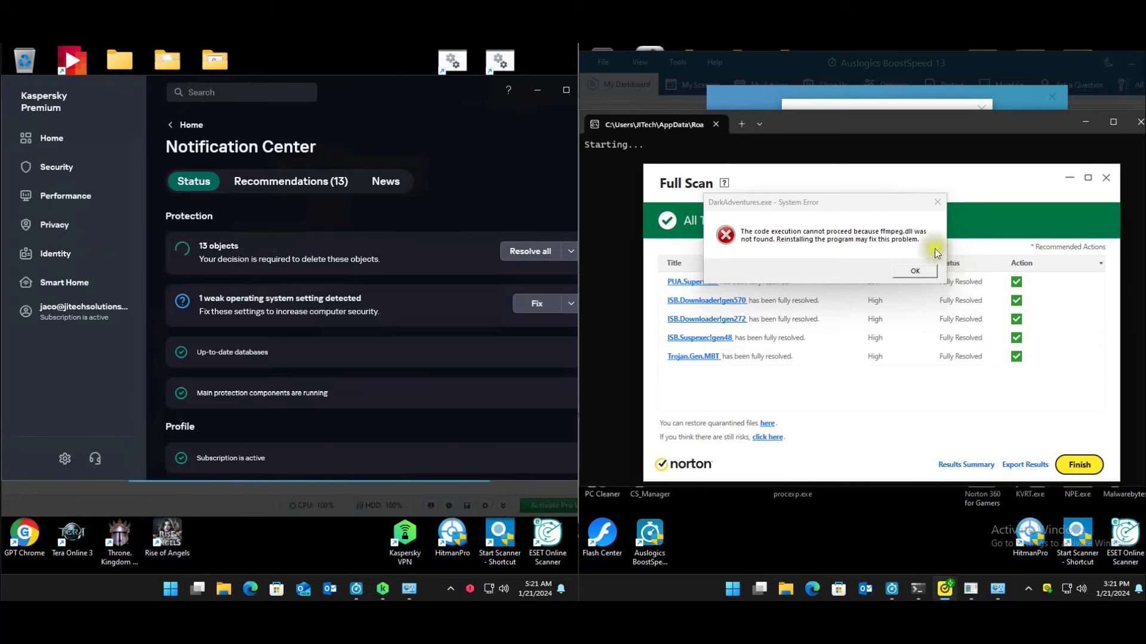
drag(900, 206, 977, 149)
click(453, 539)
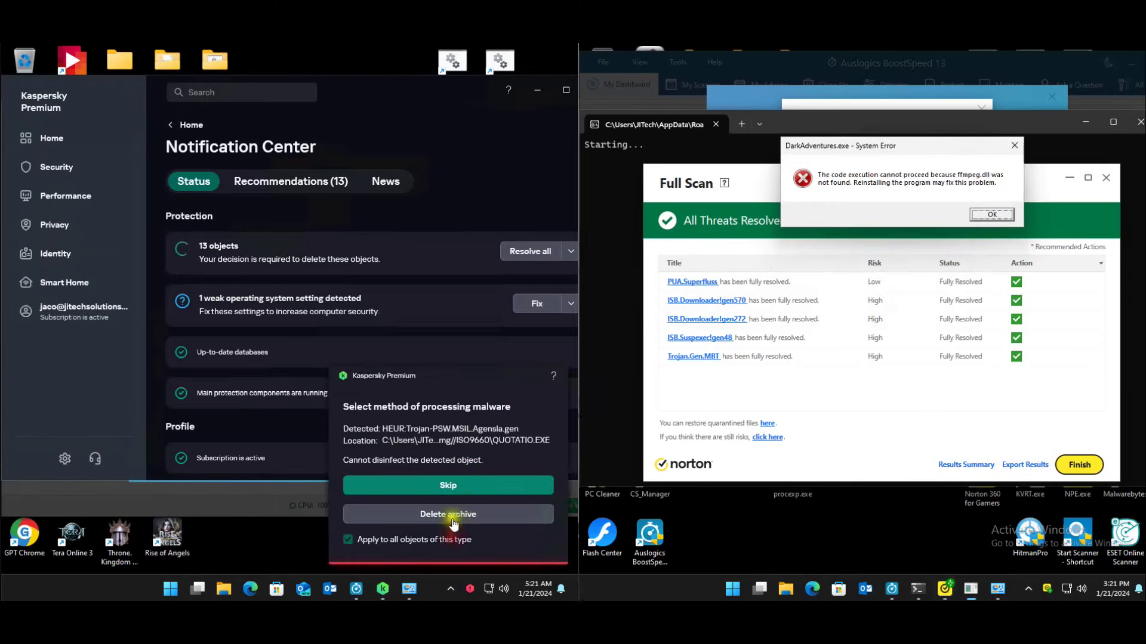
click(452, 520)
- On the Norton machine, dismiss the DarkAdventures.exe and FatBalls.exe errors, finish the Full Scan results and close the terminal window
click(992, 214)
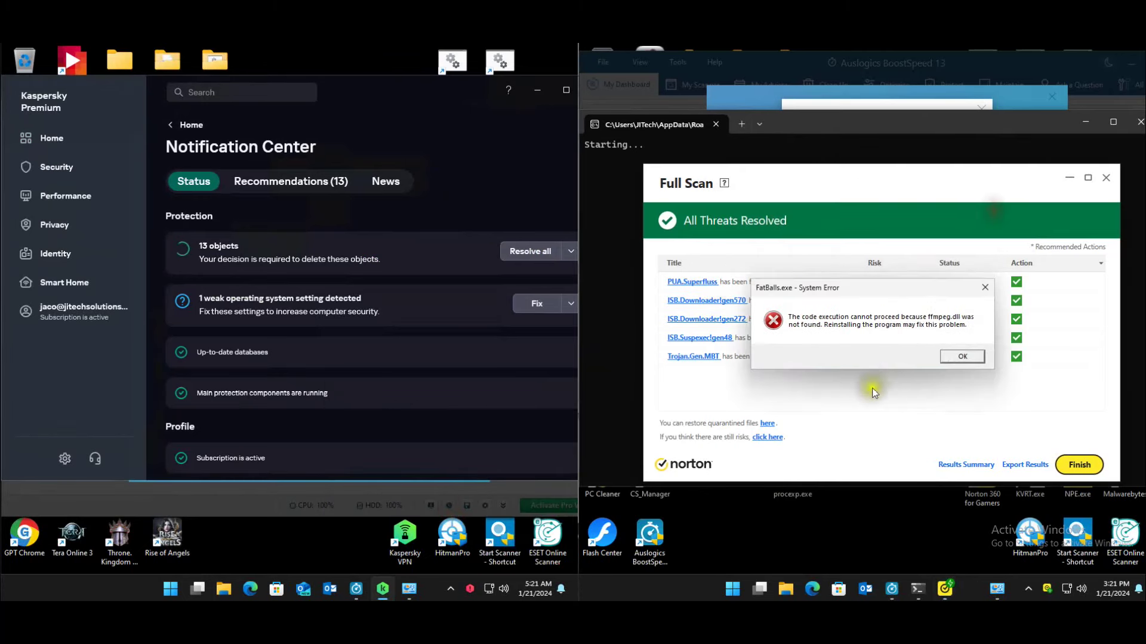
click(967, 359)
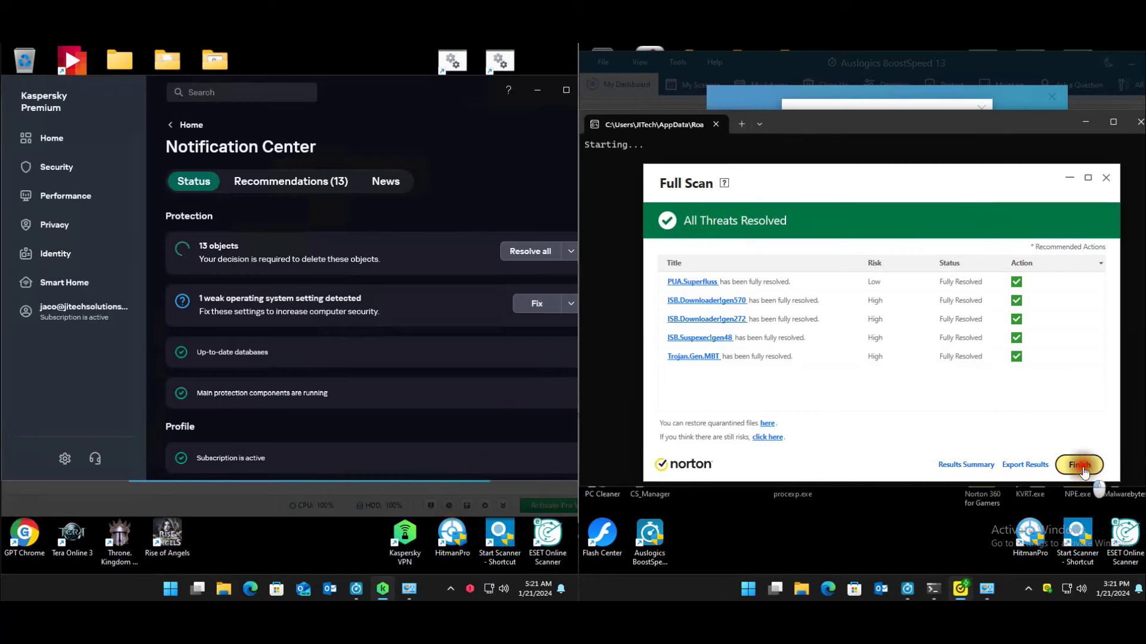
click(1080, 465)
click(1135, 126)
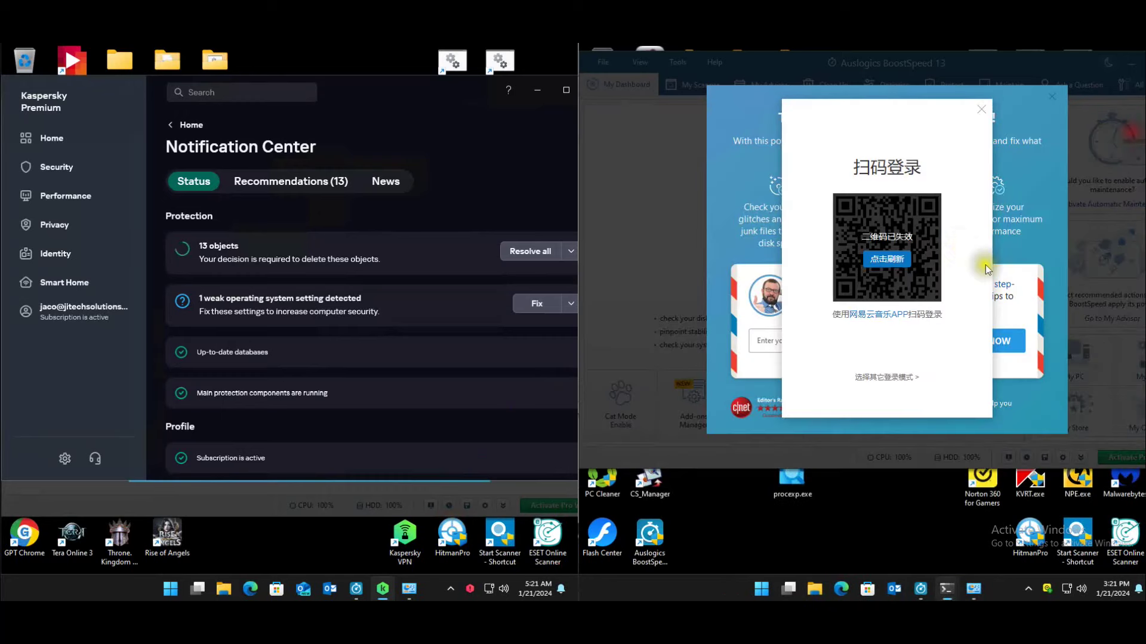
- Close the QR-code login window and the BoostSpeed welcome and dark mode offers on the Norton machine, and exit Auslogics BoostSpeed
click(980, 112)
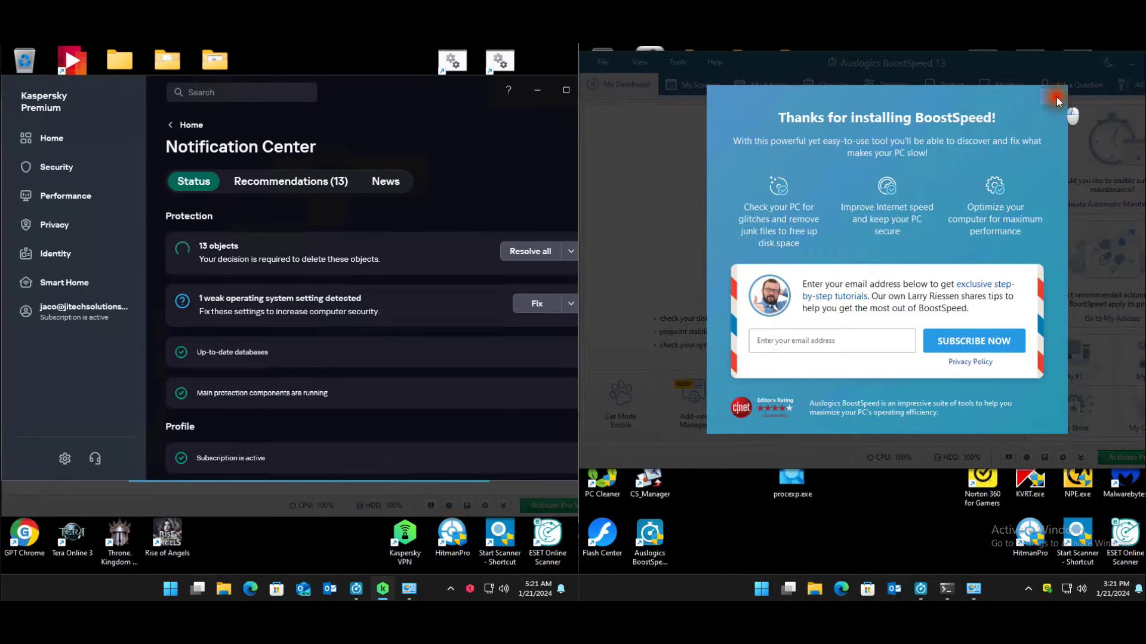
key(Escape)
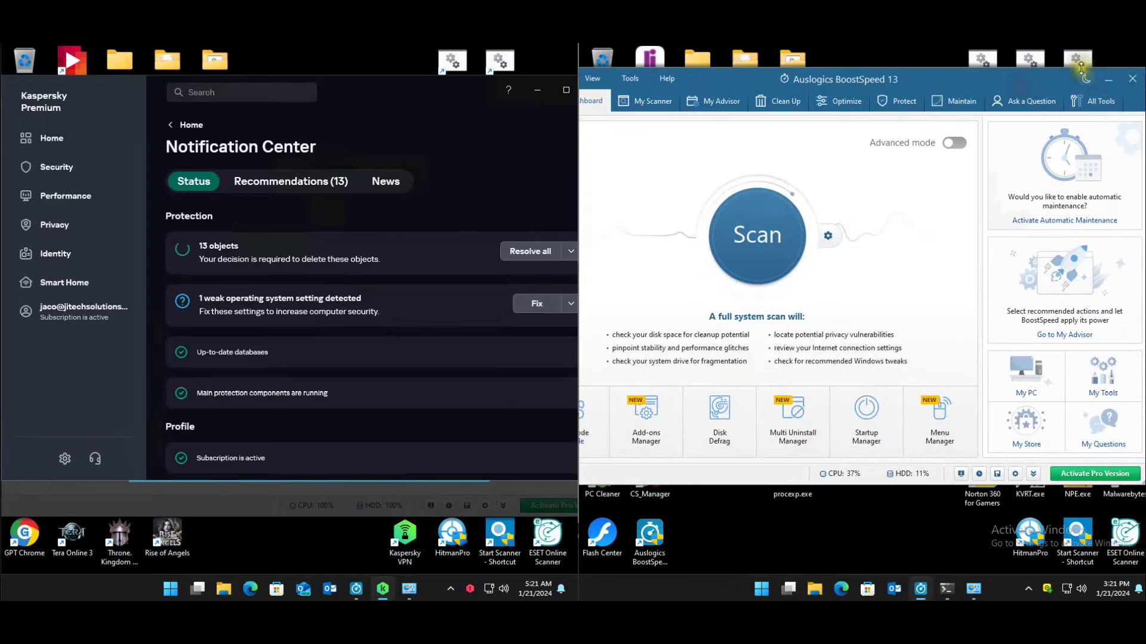
click(876, 333)
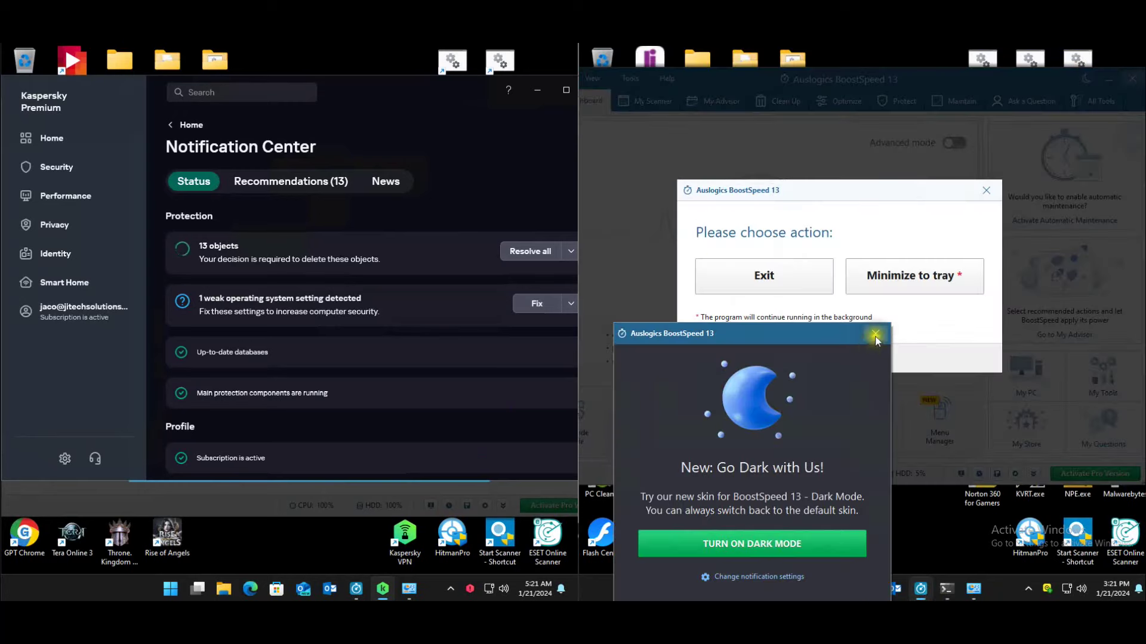
click(790, 276)
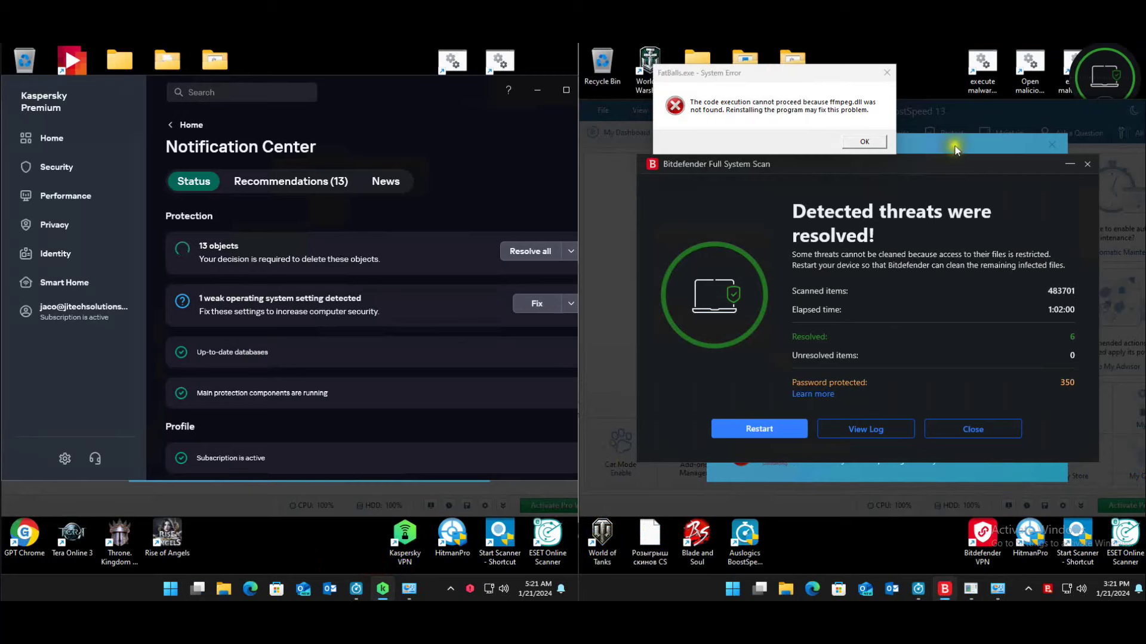
- On the Bitdefender machine, dismiss the FatBalls.exe error and the BoostSpeed welcome and dark mode offers, and exit Auslogics BoostSpeed
click(861, 143)
click(1000, 143)
click(1052, 144)
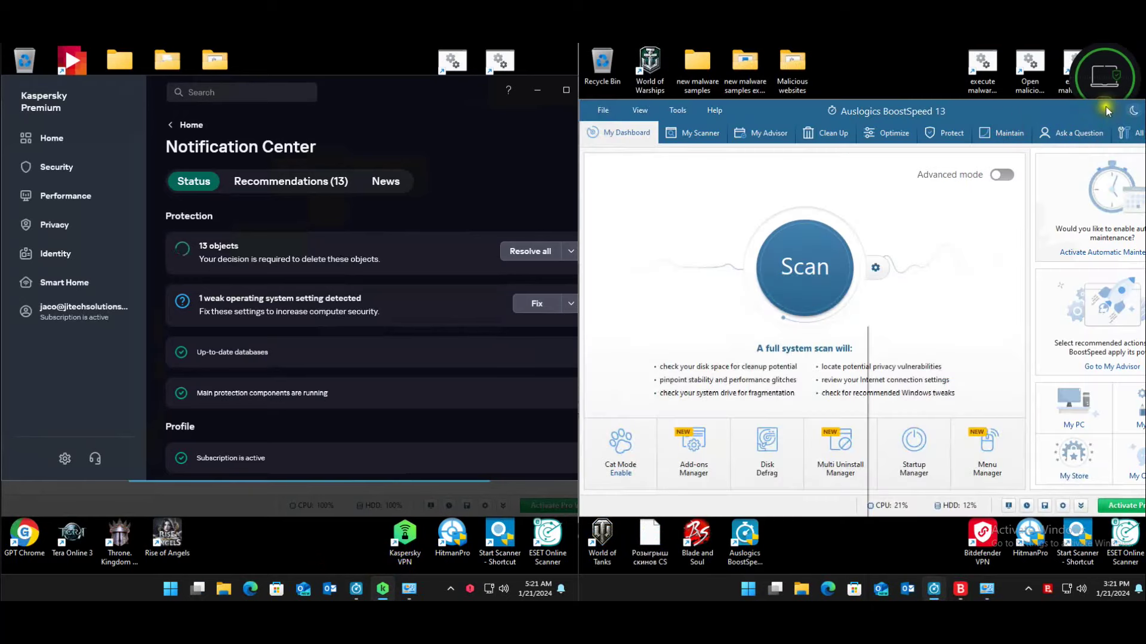
double_click(1098, 118)
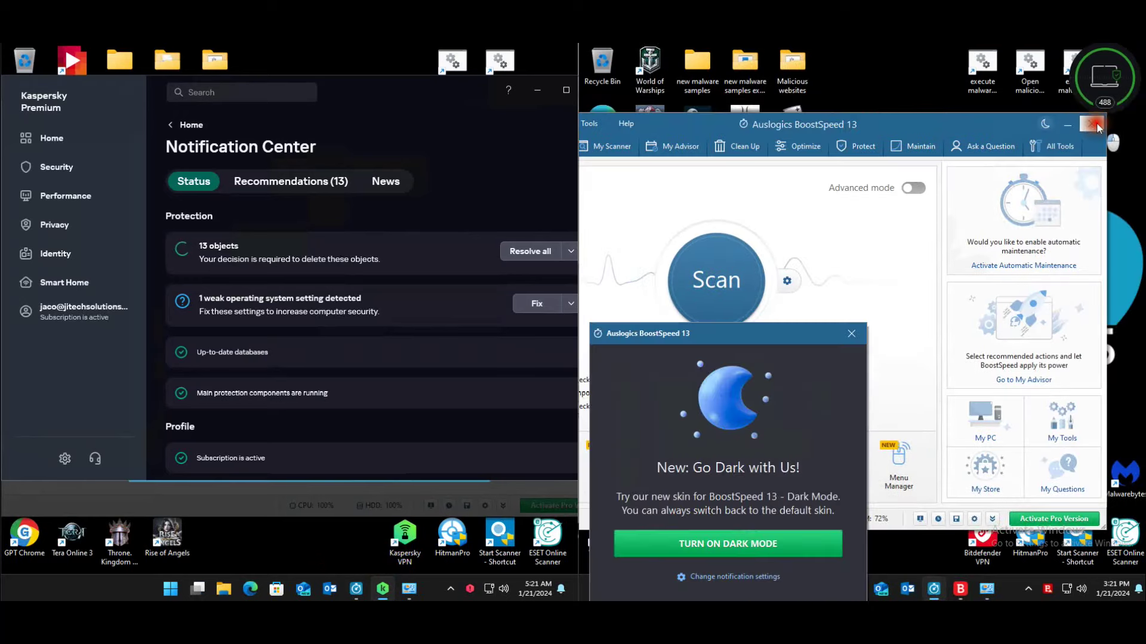
click(853, 333)
click(762, 321)
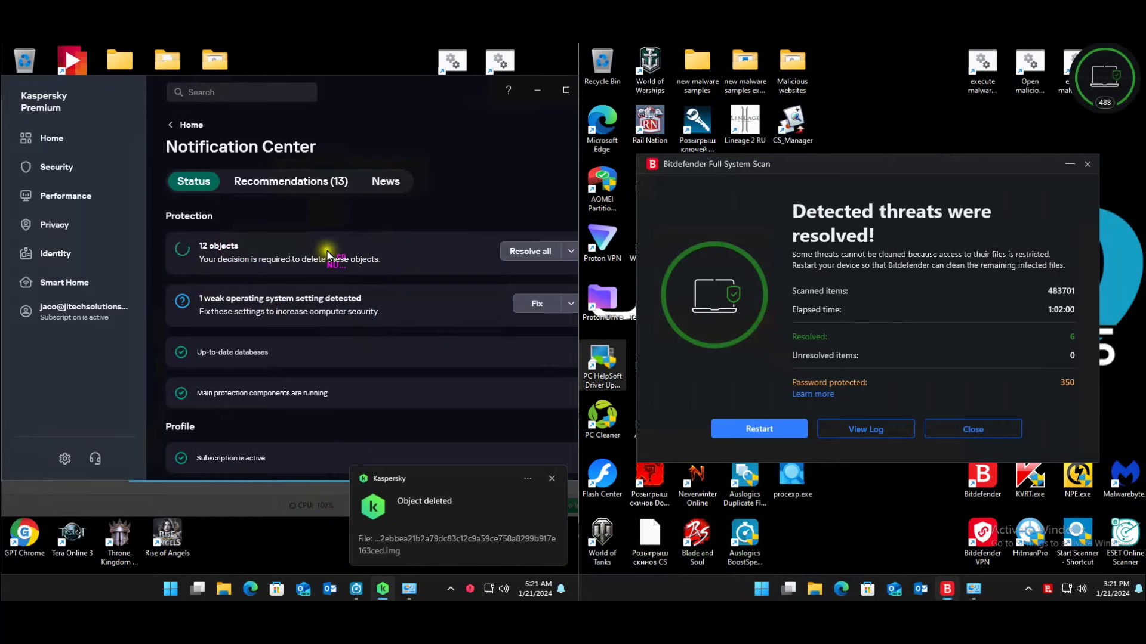
- Check Kaspersky's list of detected objects awaiting deletion, return to the Home overview and close Kaspersky Premium
click(572, 252)
click(534, 293)
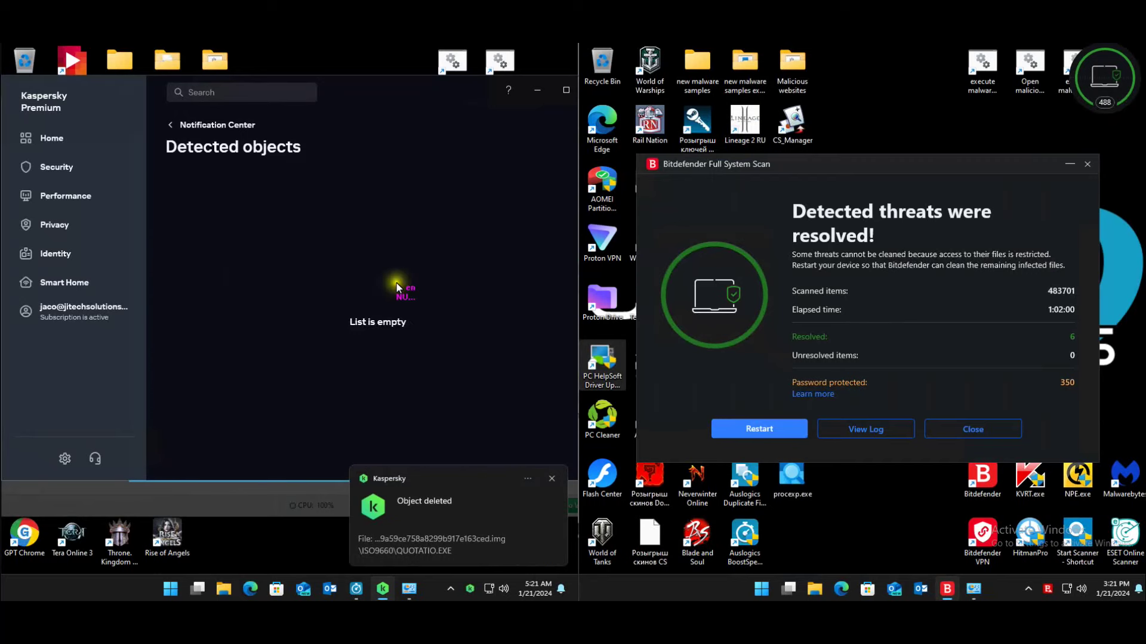
click(174, 126)
click(76, 131)
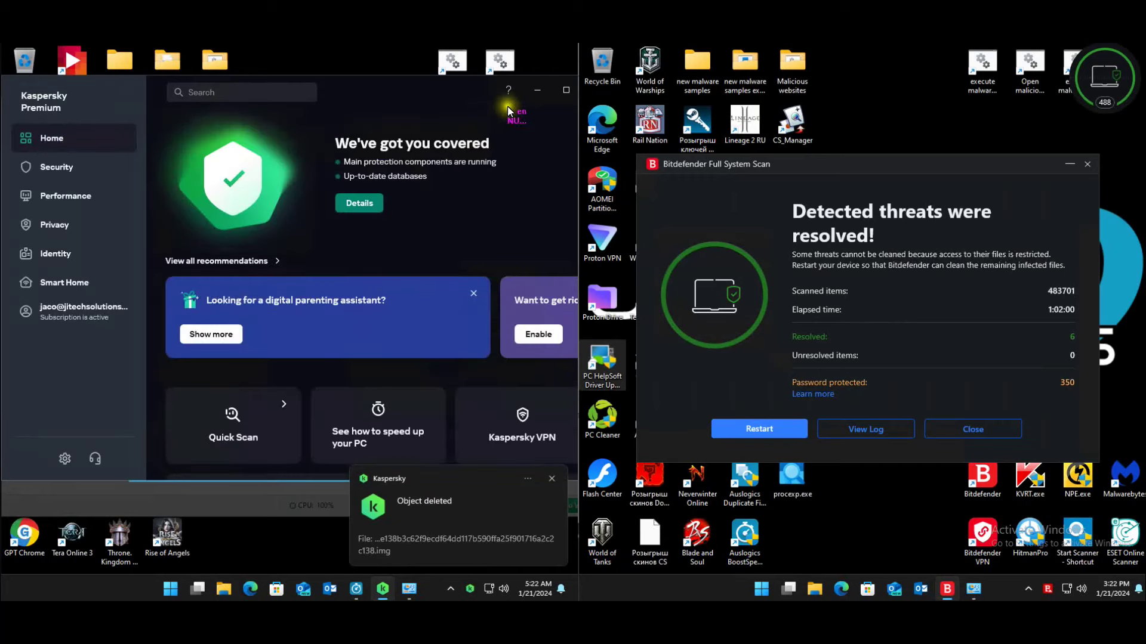
drag(478, 89, 439, 87)
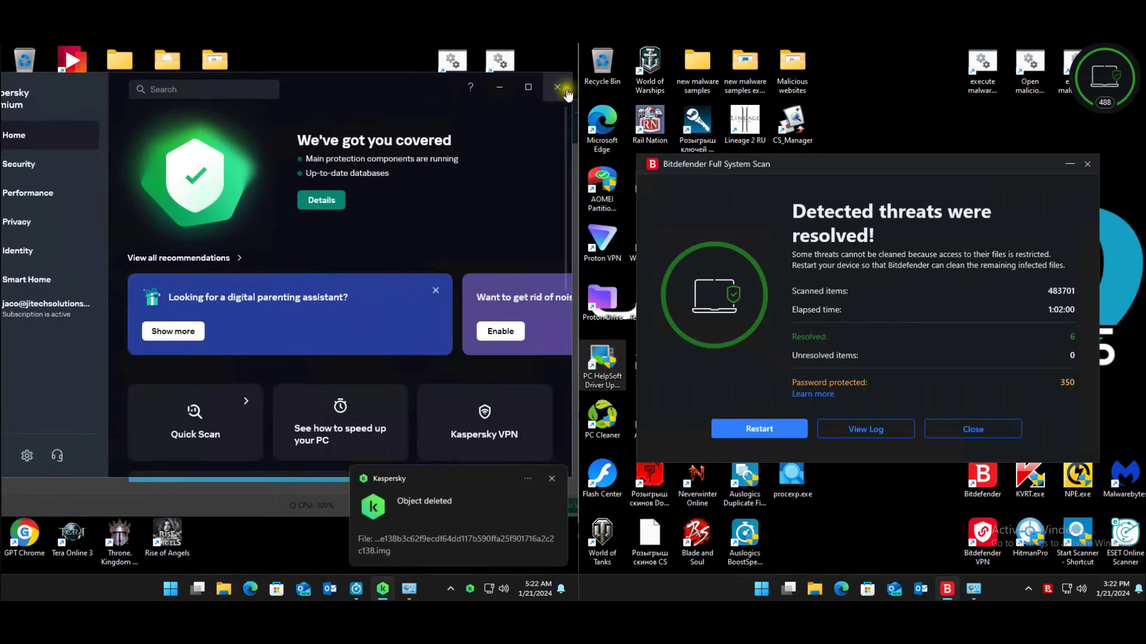
click(557, 87)
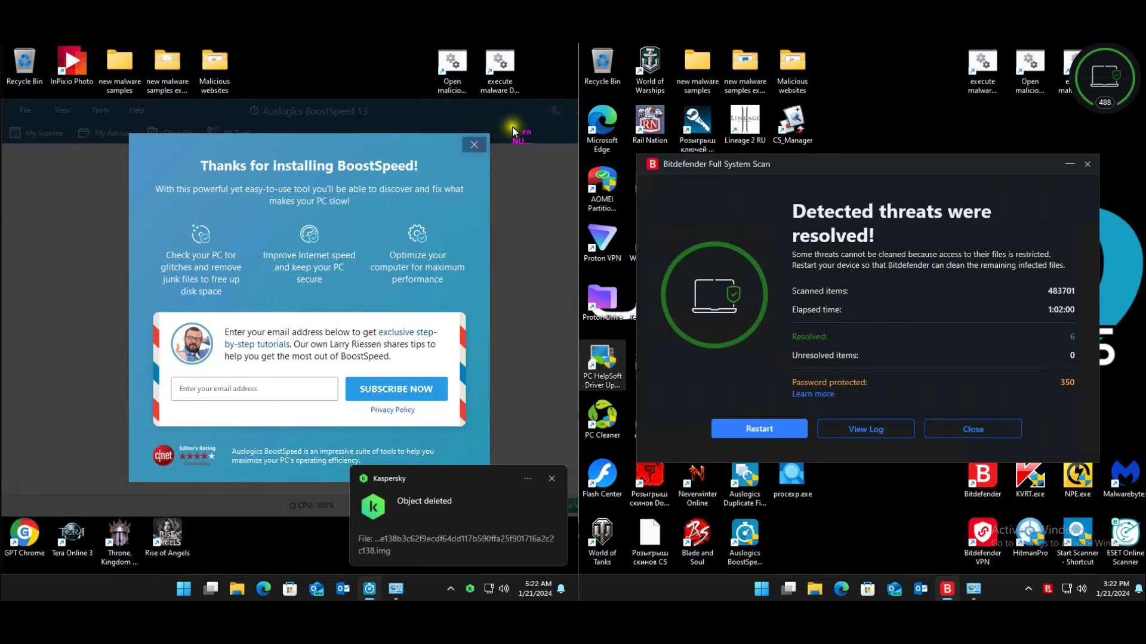
- Dismiss the BoostSpeed welcome offer on the Kaspersky machine and exit Auslogics BoostSpeed
click(474, 144)
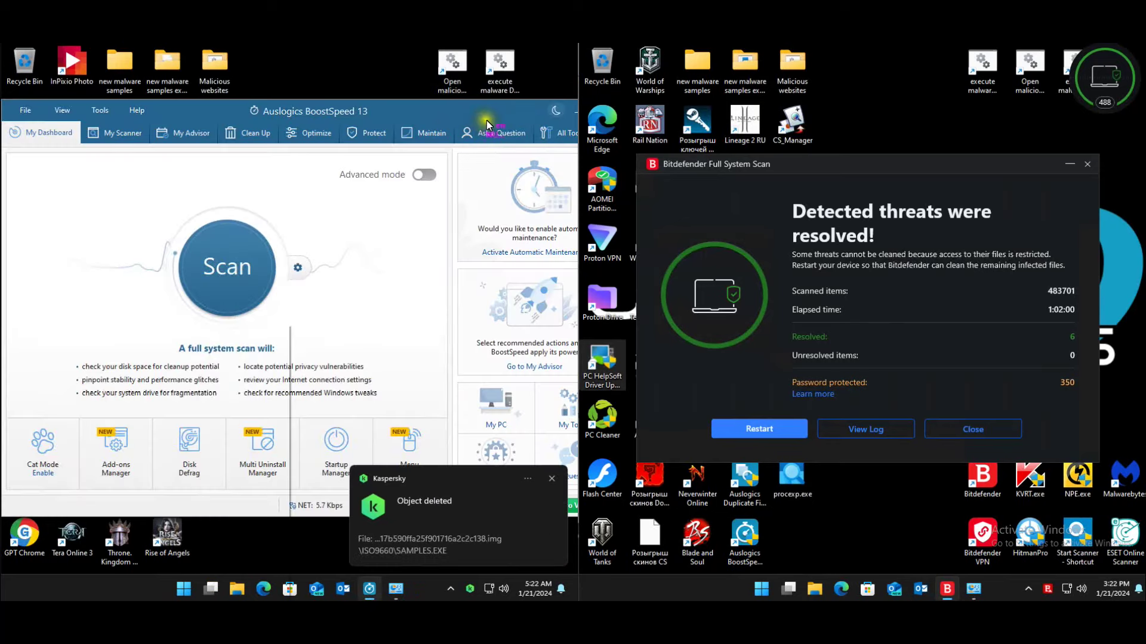
click(602, 111)
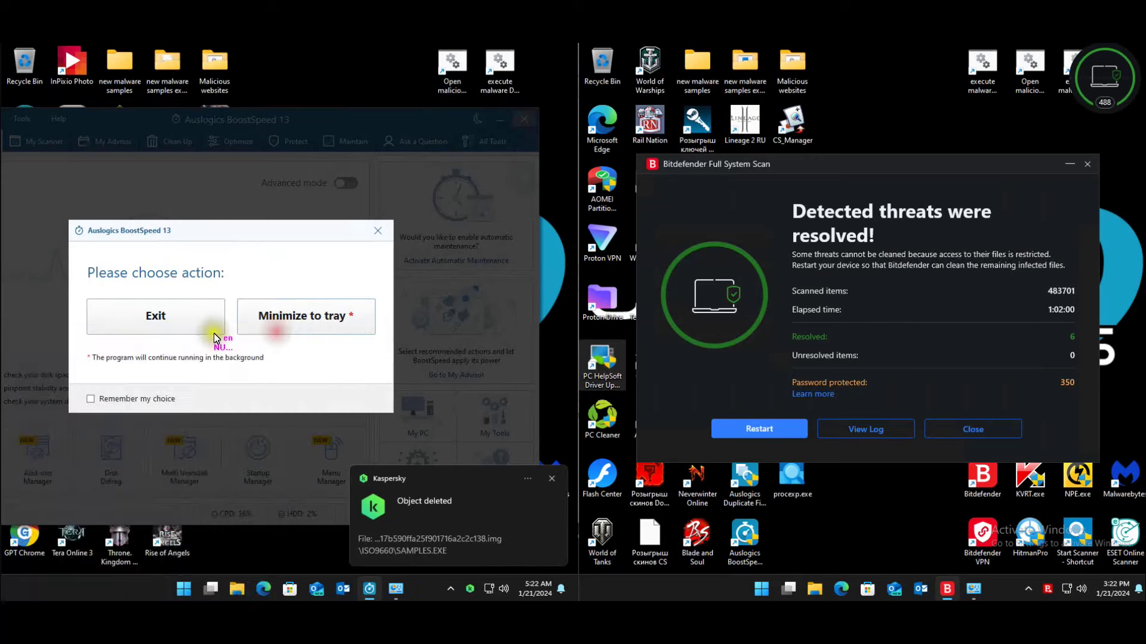
click(214, 335)
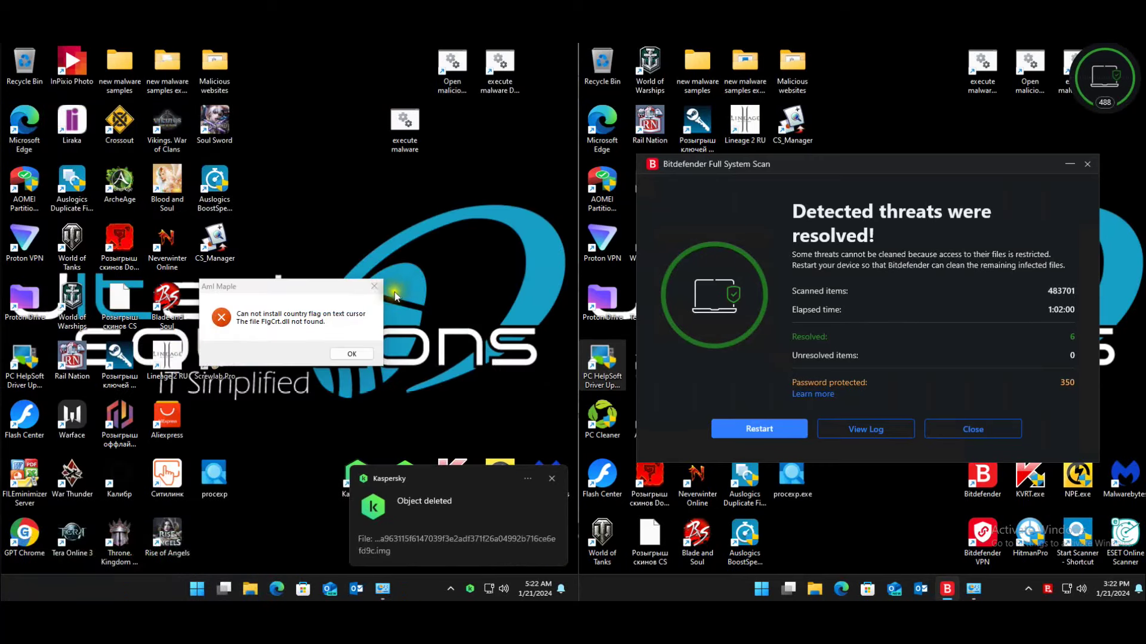
- Bring up Programs and Features on both machines, review the Kaspersky machine's installed programs through to the end and close that list
click(383, 589)
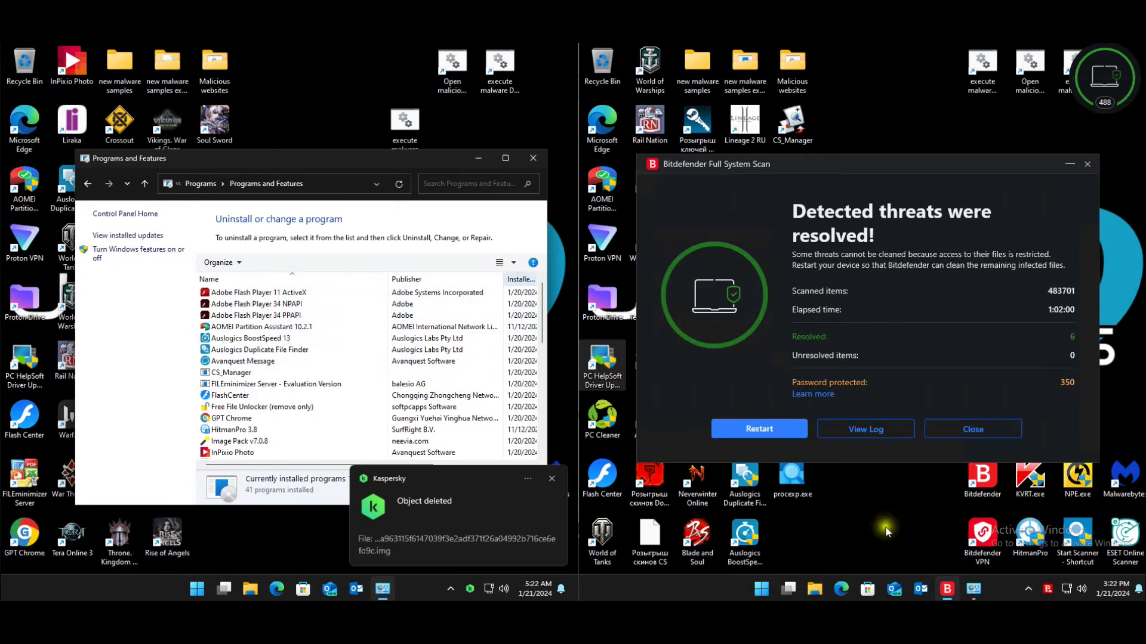
click(974, 589)
click(329, 351)
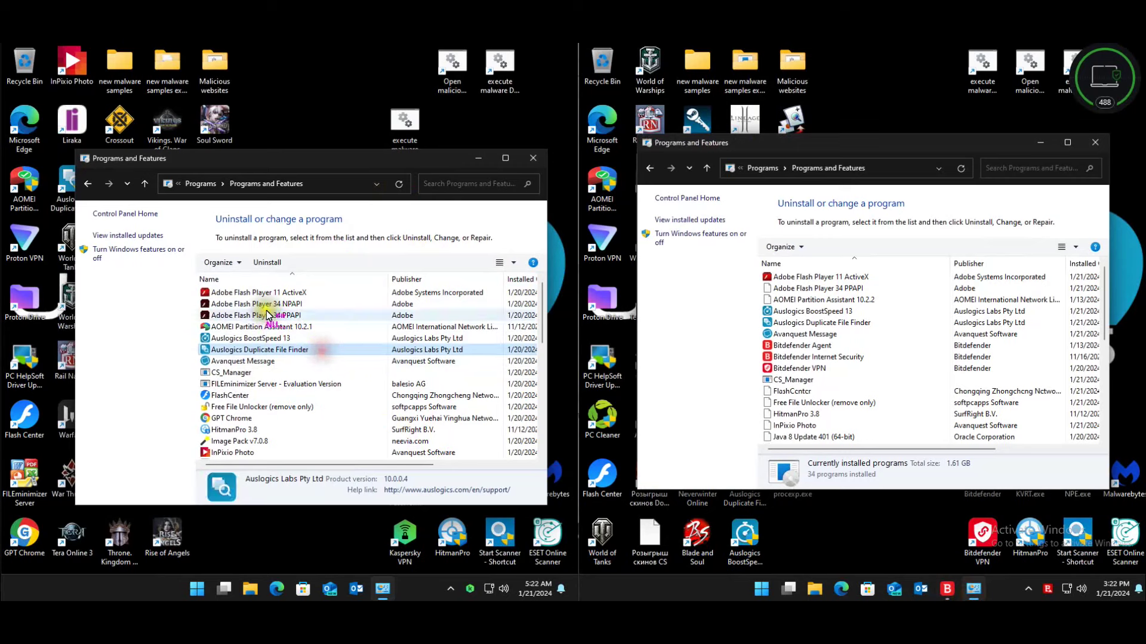
scroll(279, 348, down, 2)
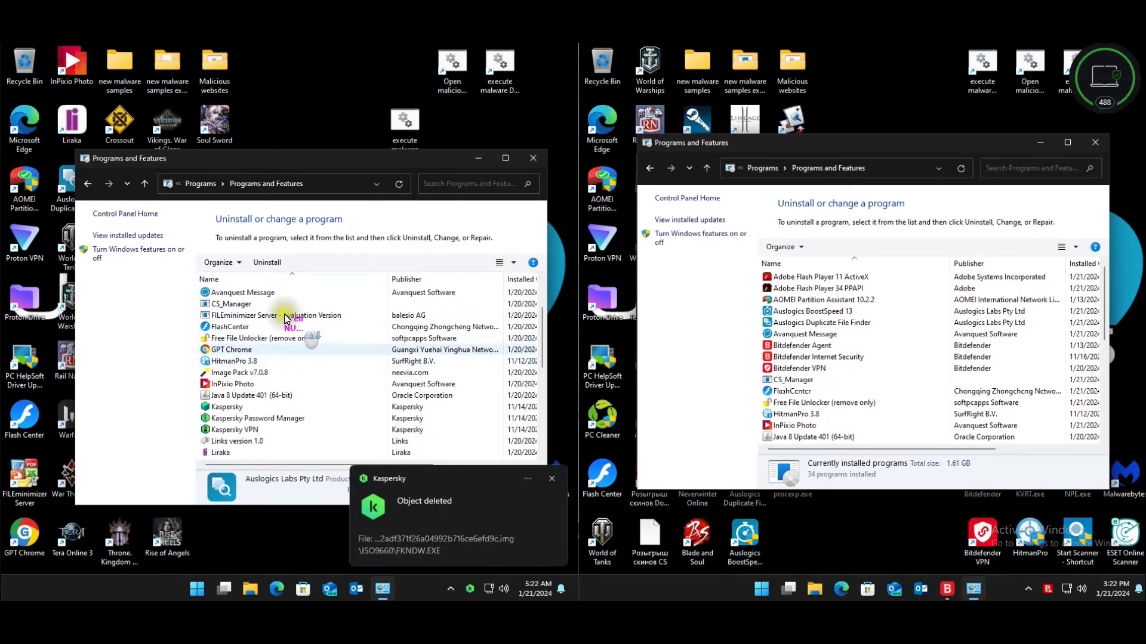
scroll(266, 353, down, 3)
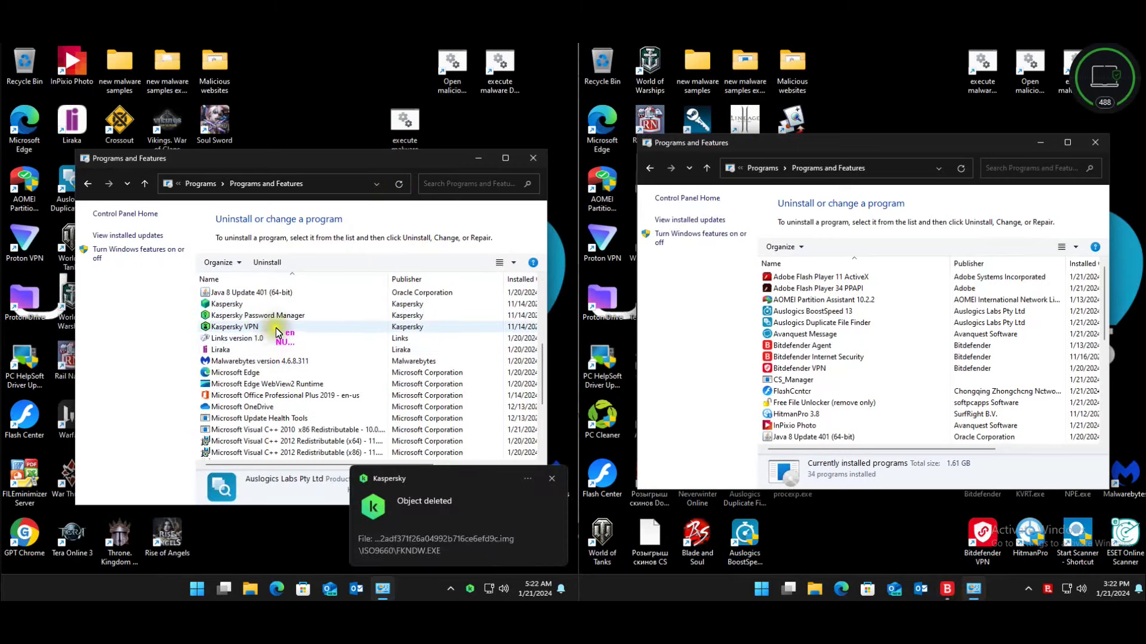
scroll(278, 333, down, 2)
scroll(283, 332, down, 2)
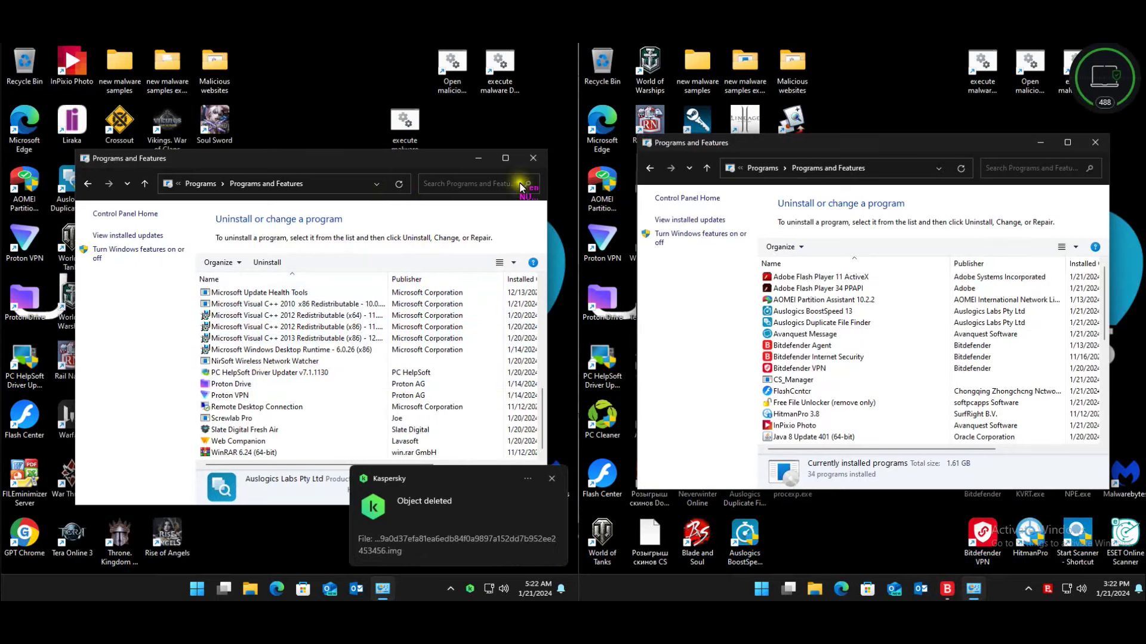
click(533, 158)
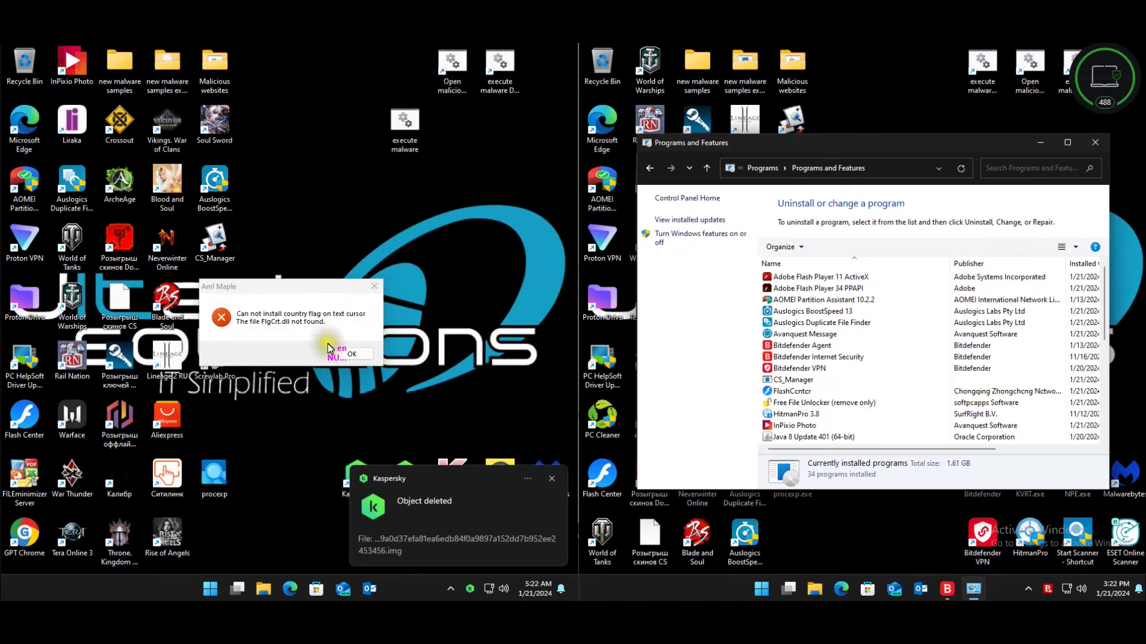
- Dismiss the Aml Maple error on the Kaspersky machine and launch Process Explorer
click(351, 354)
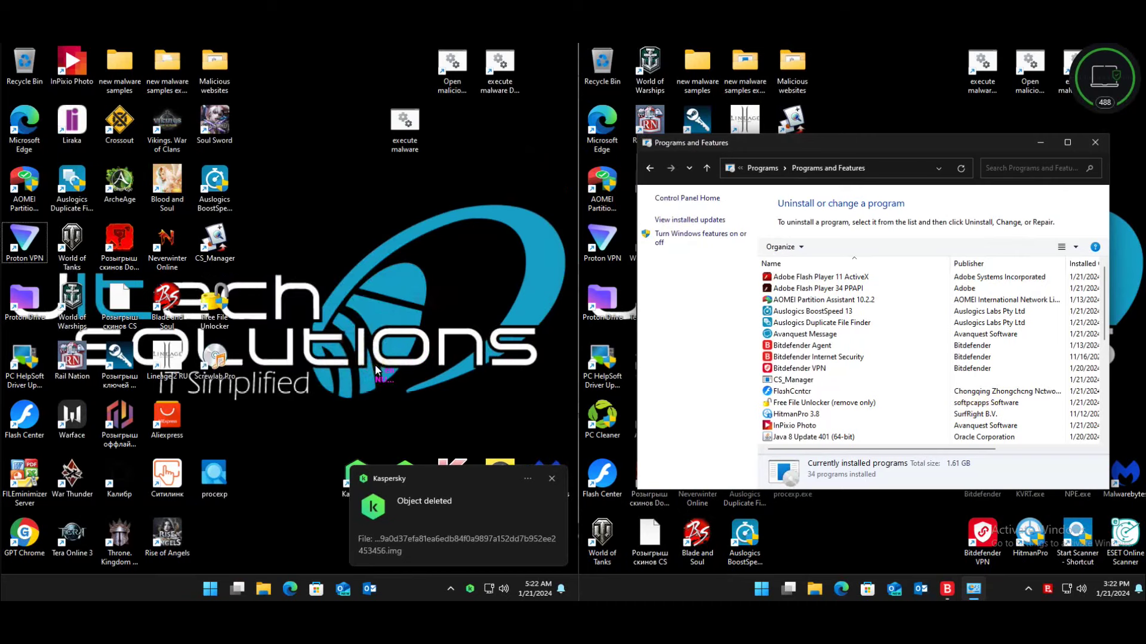
double_click(215, 475)
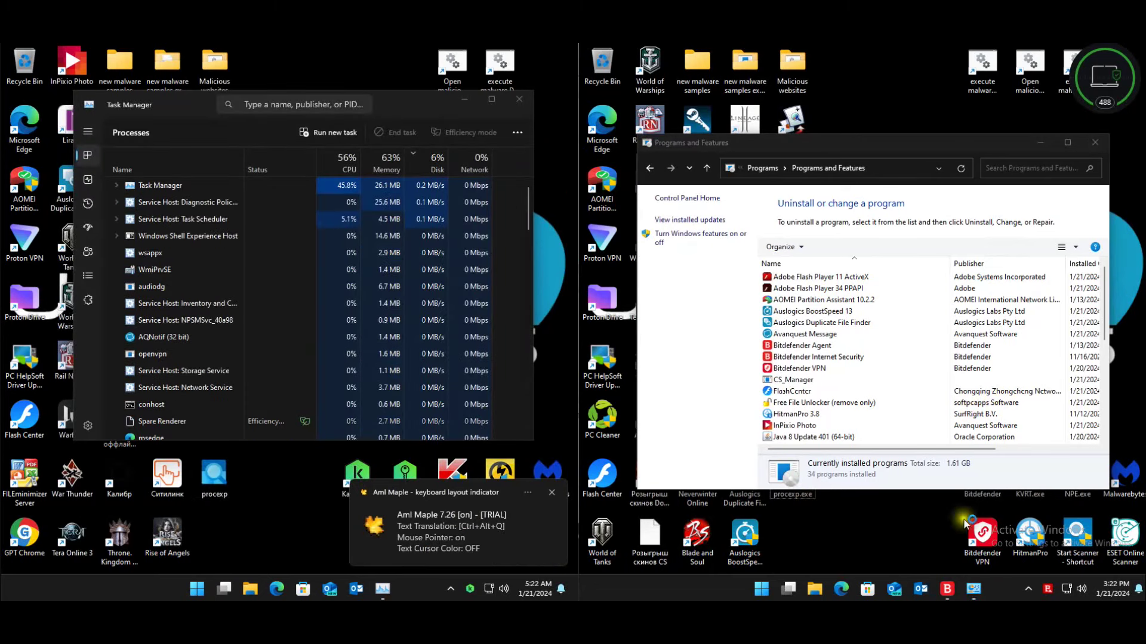
- Review the installed programs on the Bitdefender machine through to the end of the list and close Programs and Features
click(853, 379)
scroll(897, 331, down, 3)
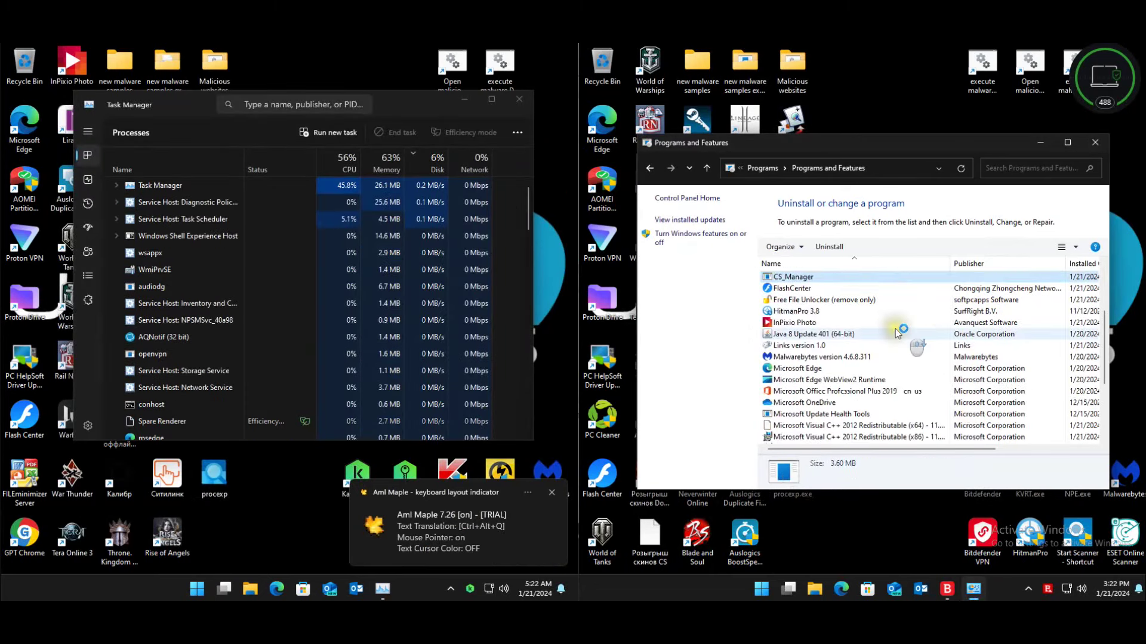
scroll(897, 332, down, 4)
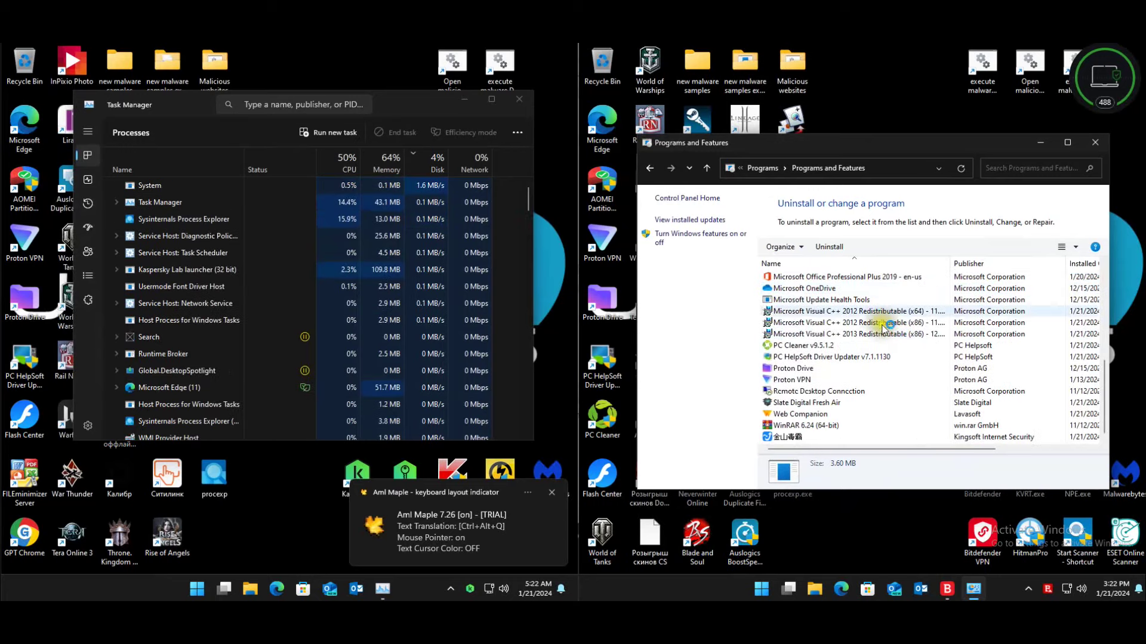
click(1095, 142)
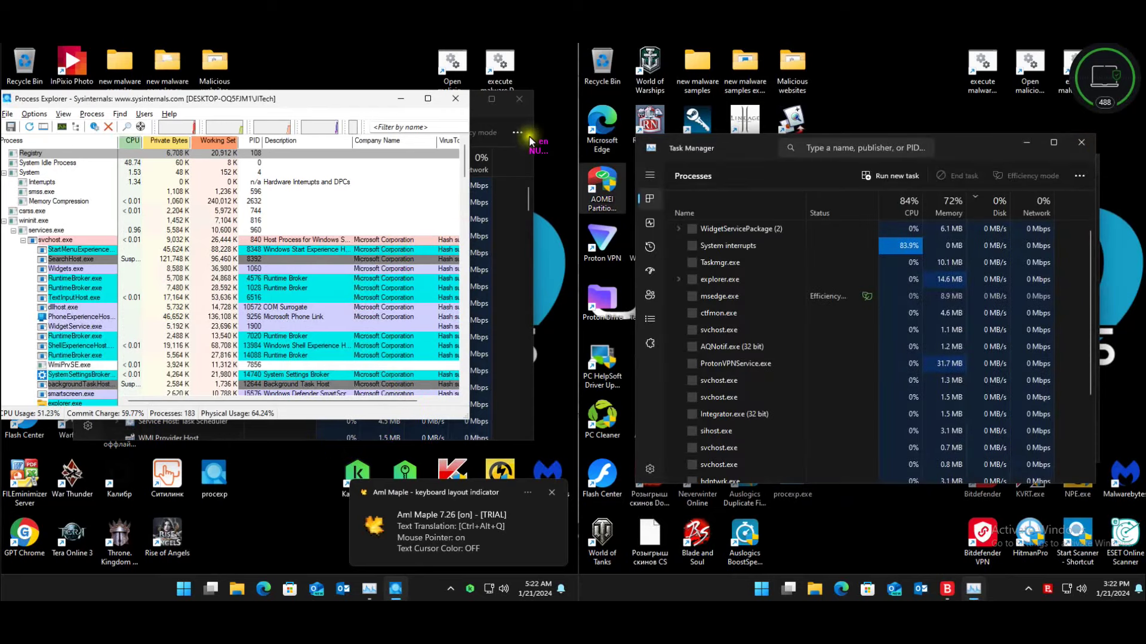
- Examine App history and Startup apps in the Kaspersky machine's Task Manager, including the hash-named and WebCompanion startup entries
click(471, 182)
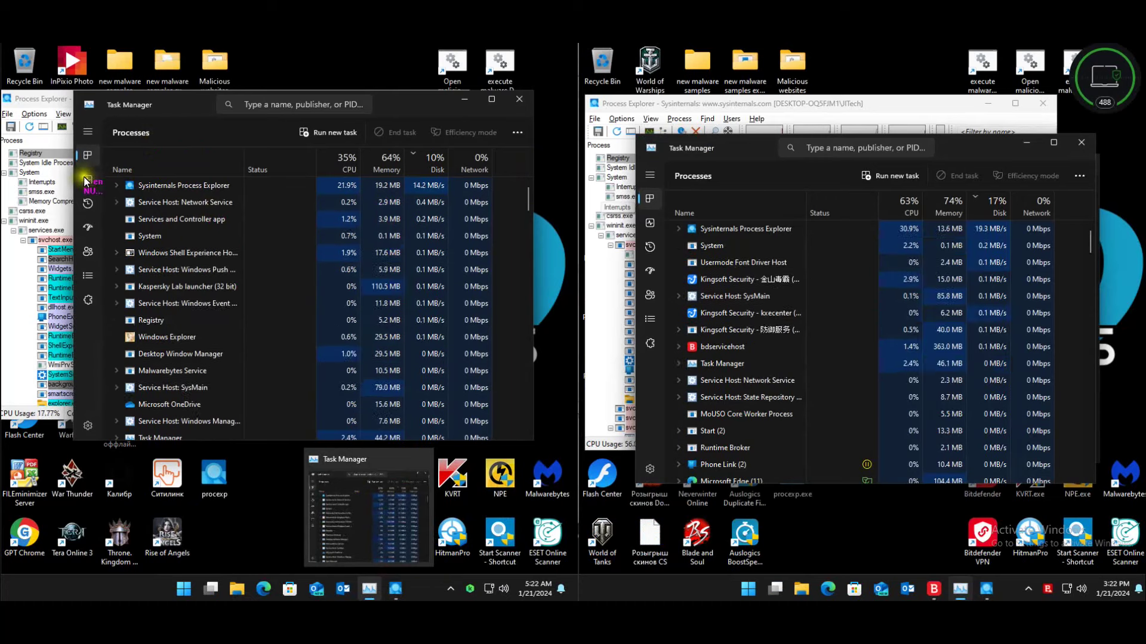
click(87, 203)
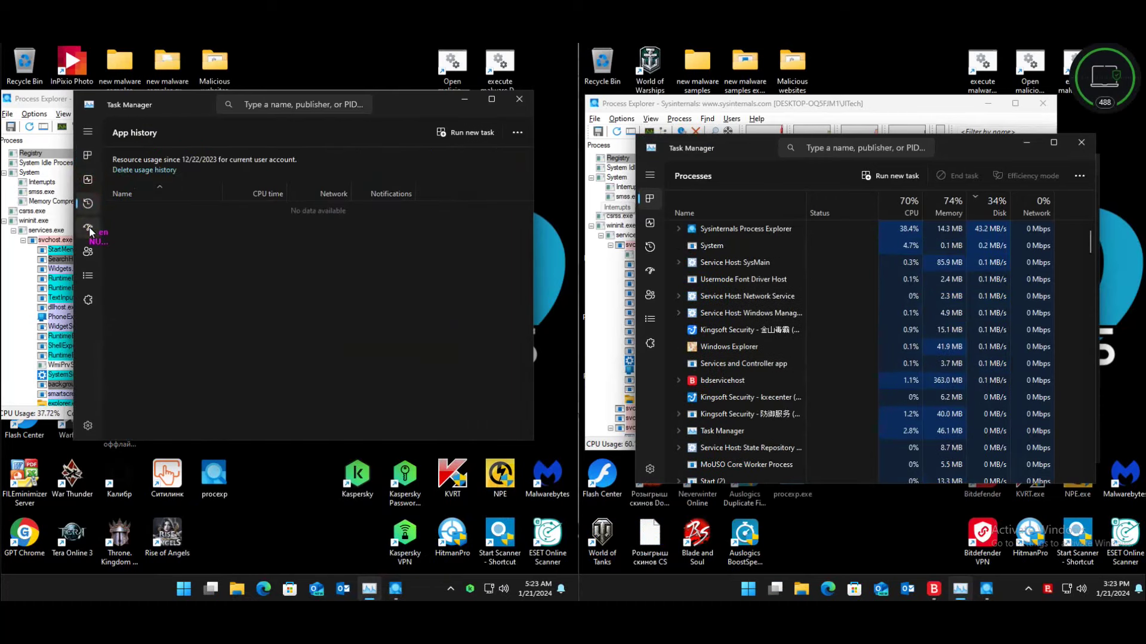
click(89, 229)
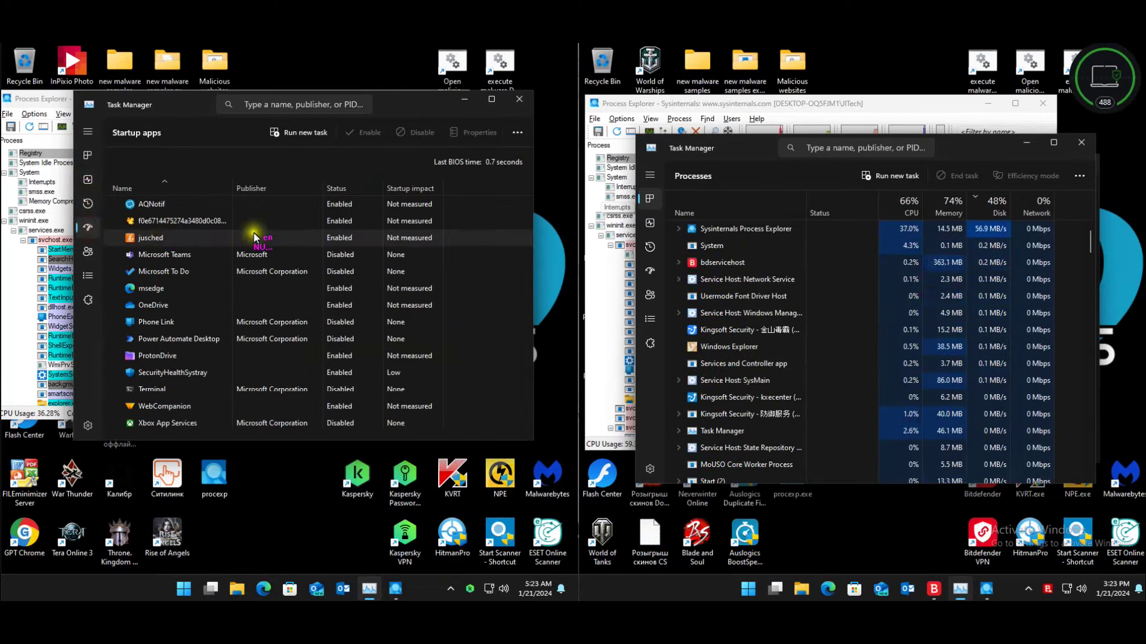
click(194, 220)
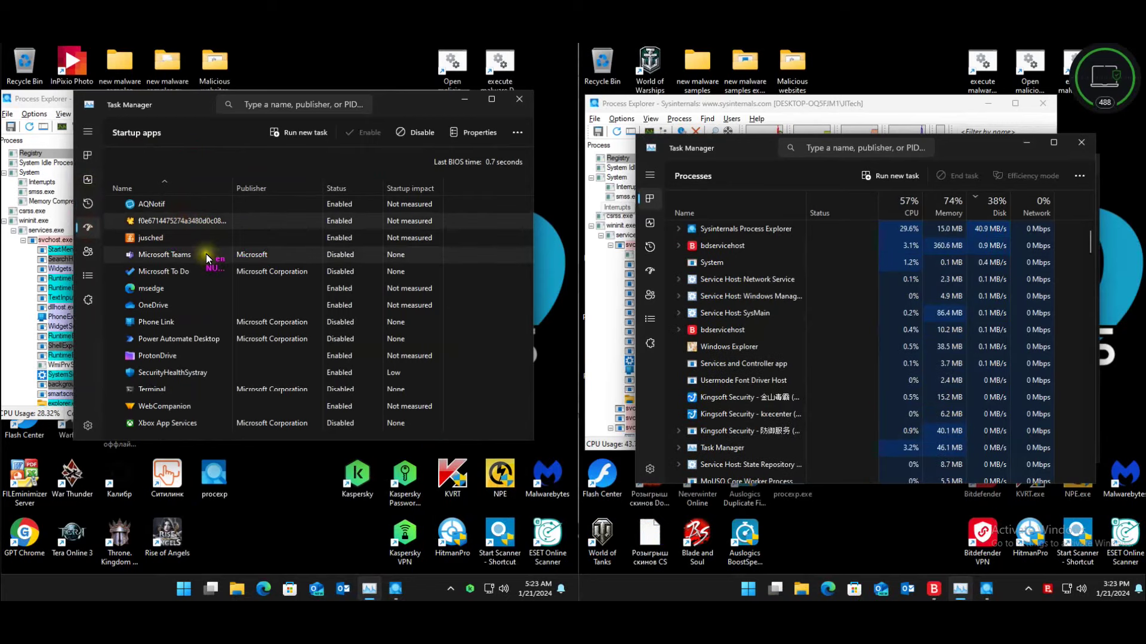
click(182, 408)
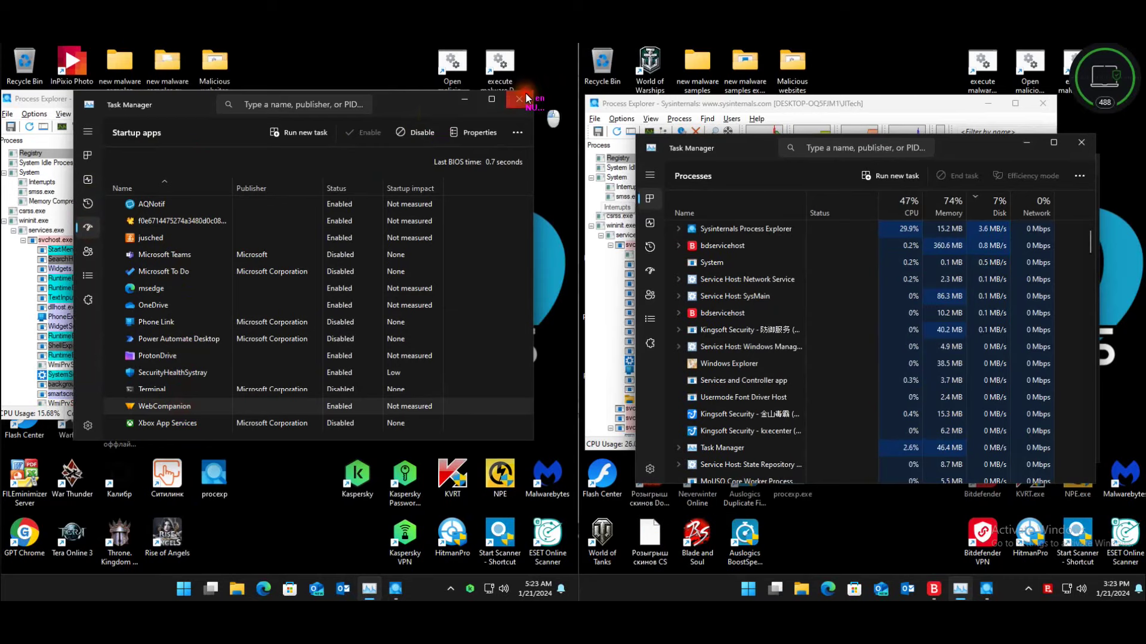
- Close the Kaspersky machine's Task Manager, then review the Bitdefender machine's startup apps, including FatBalls.exe and kxetray.exe, and close its Task Manager
click(527, 99)
click(823, 293)
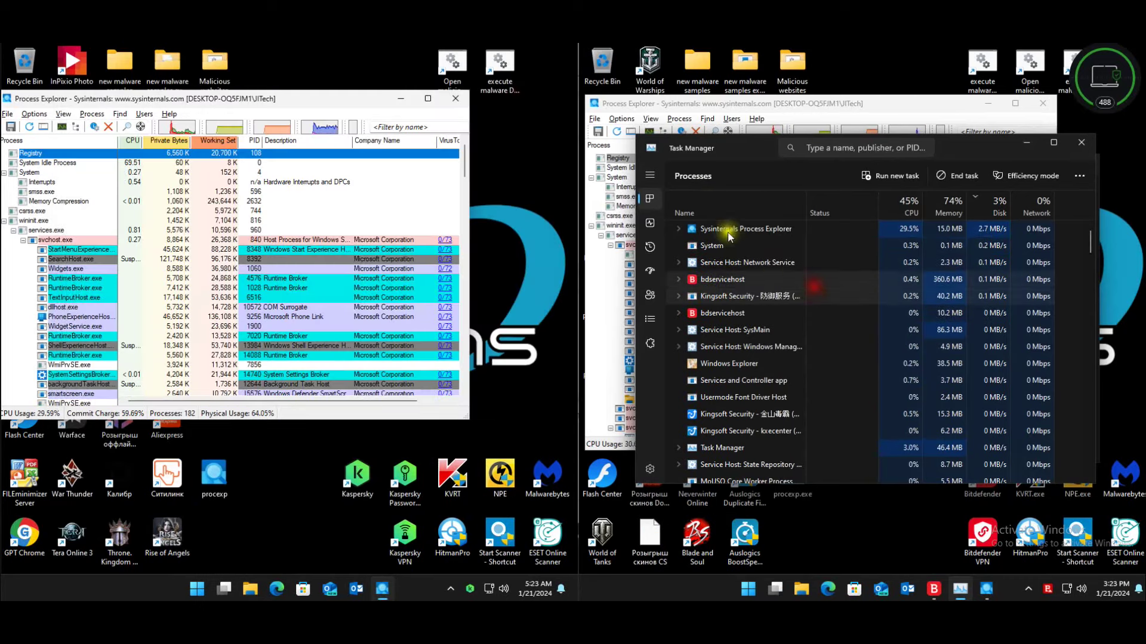
click(657, 273)
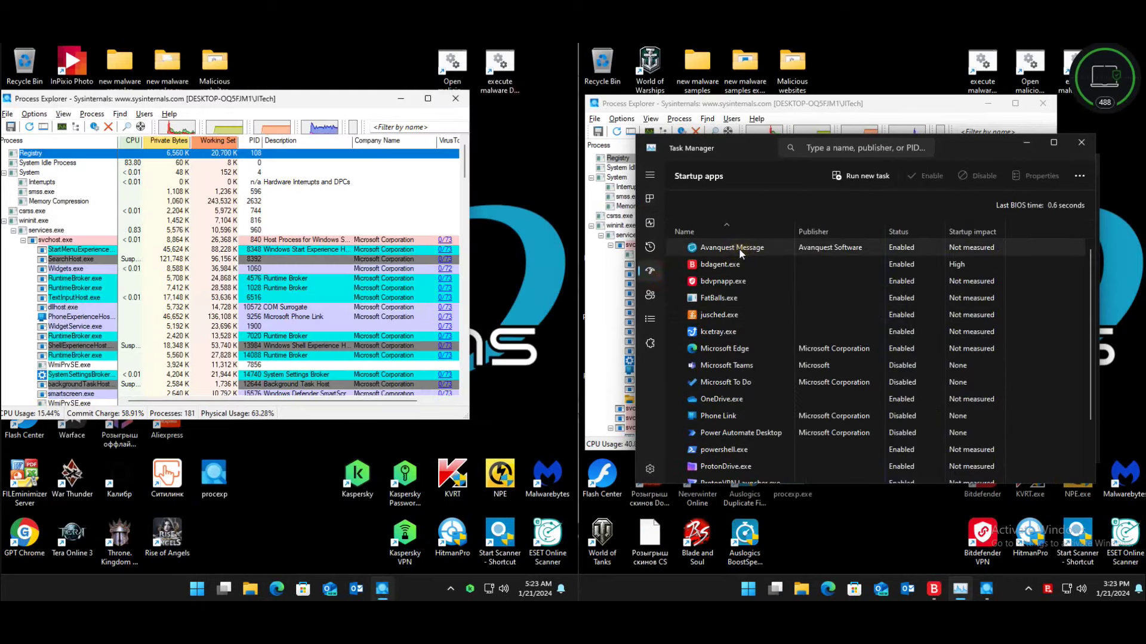
click(718, 298)
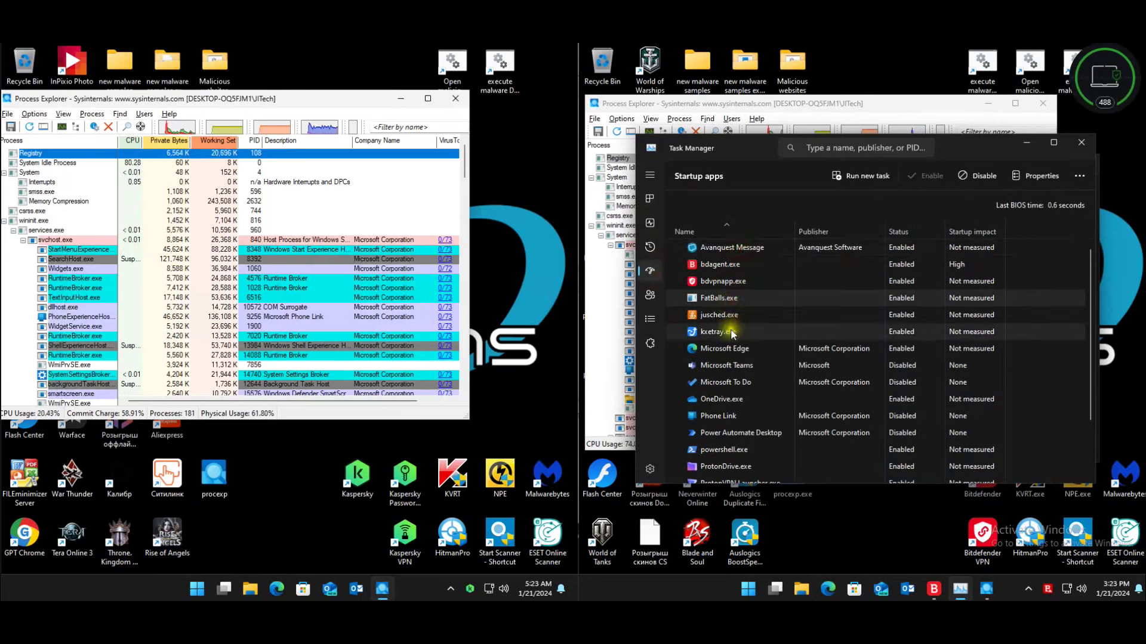
click(730, 332)
scroll(730, 434, down, 2)
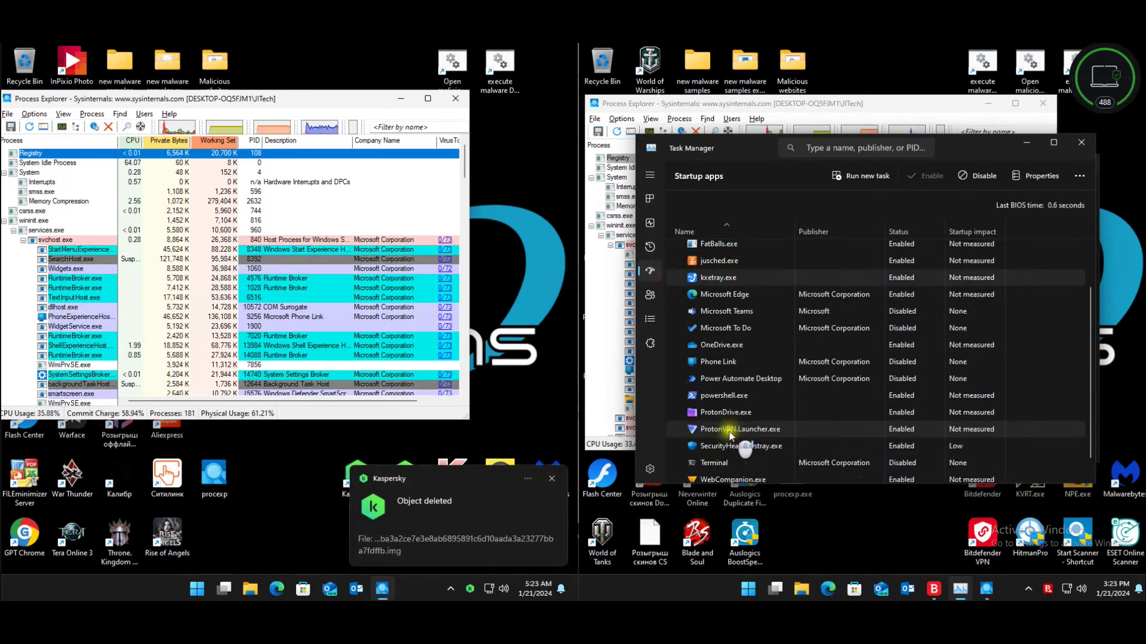
scroll(730, 436, down, 1)
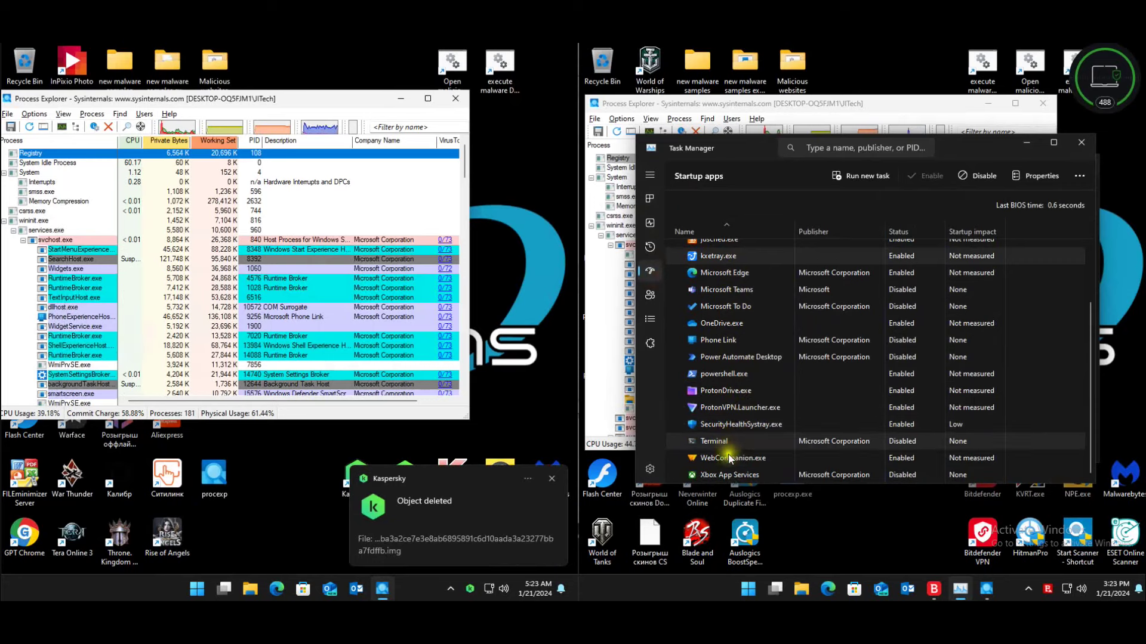
click(1081, 142)
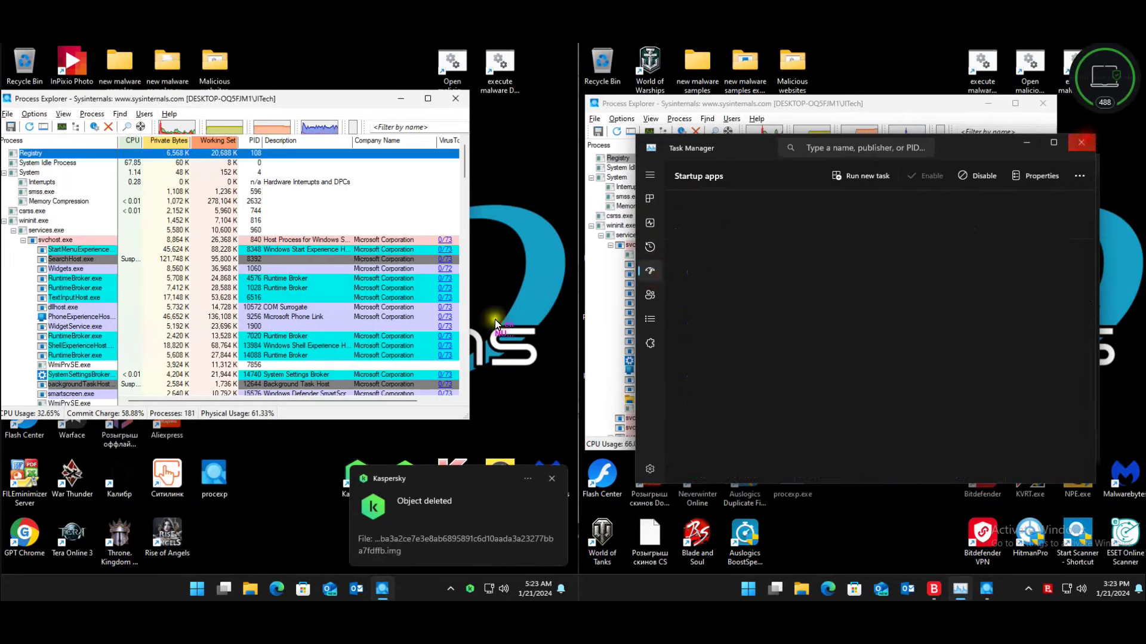
- Review the Kaspersky machine's running processes and their VirusTotal ratings in Process Explorer through to the end of the list
click(422, 401)
drag(465, 169, 471, 259)
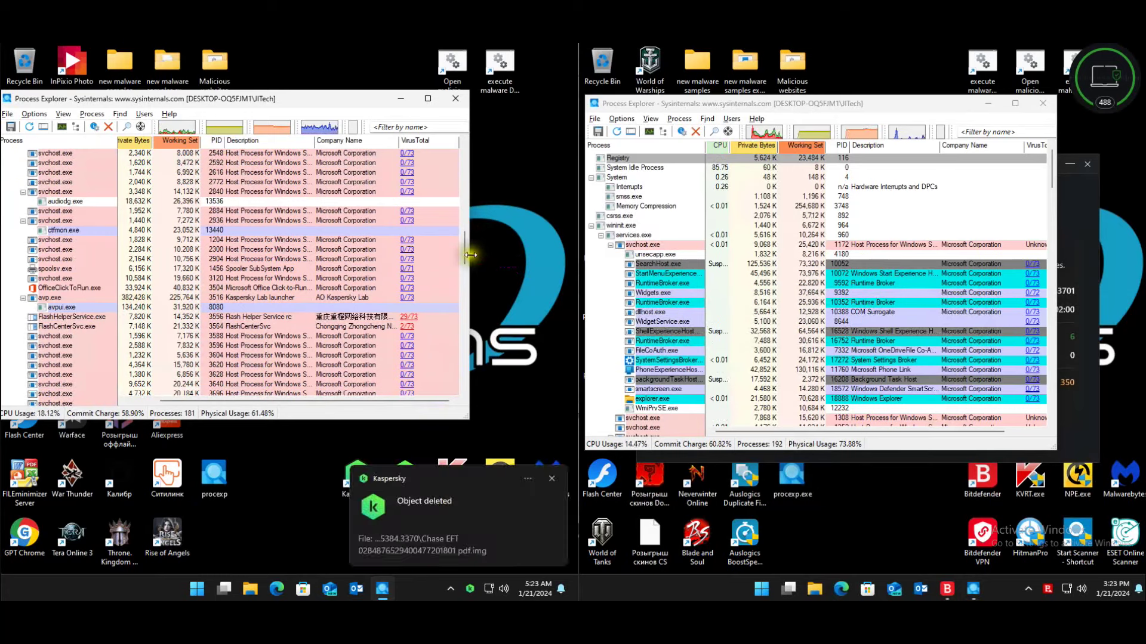
drag(465, 243, 465, 248)
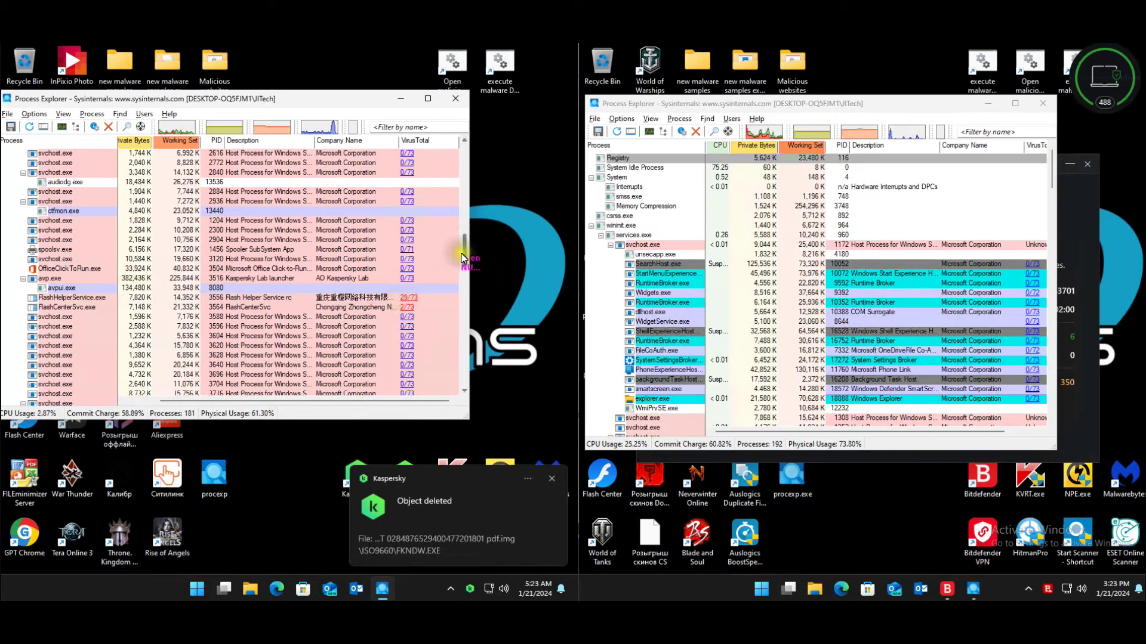
drag(464, 253, 461, 376)
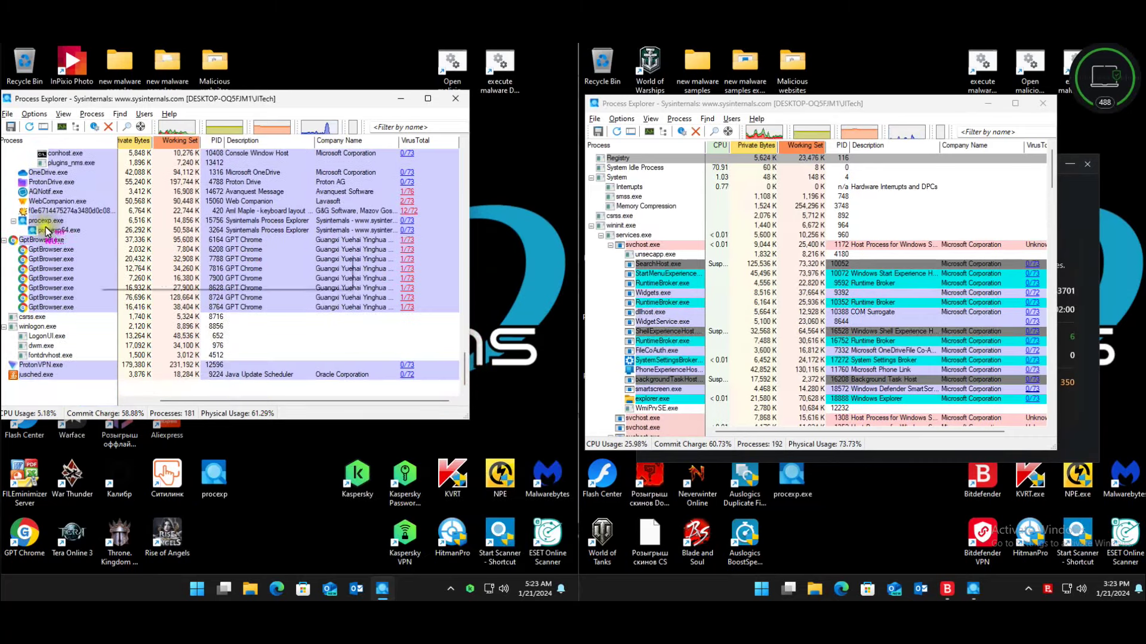
mouse_move(52, 206)
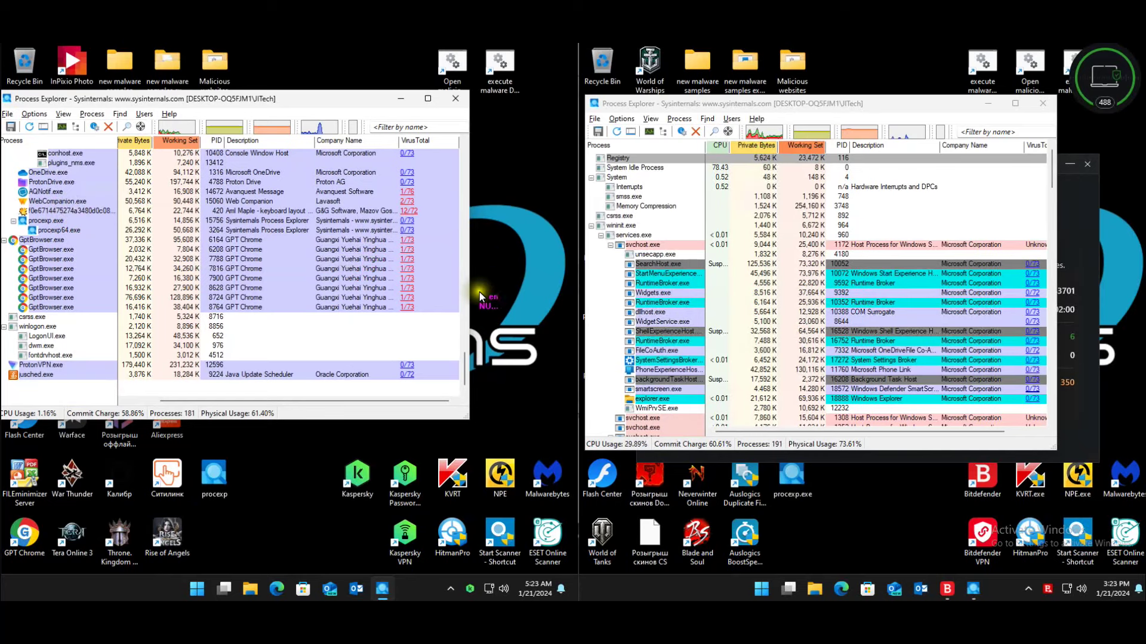
- Examine the VirusTotal reports for the hash-named Aml Maple process and FlashHelperService.exe on the Kaspersky machine, and close the browser
click(409, 211)
drag(468, 367, 466, 246)
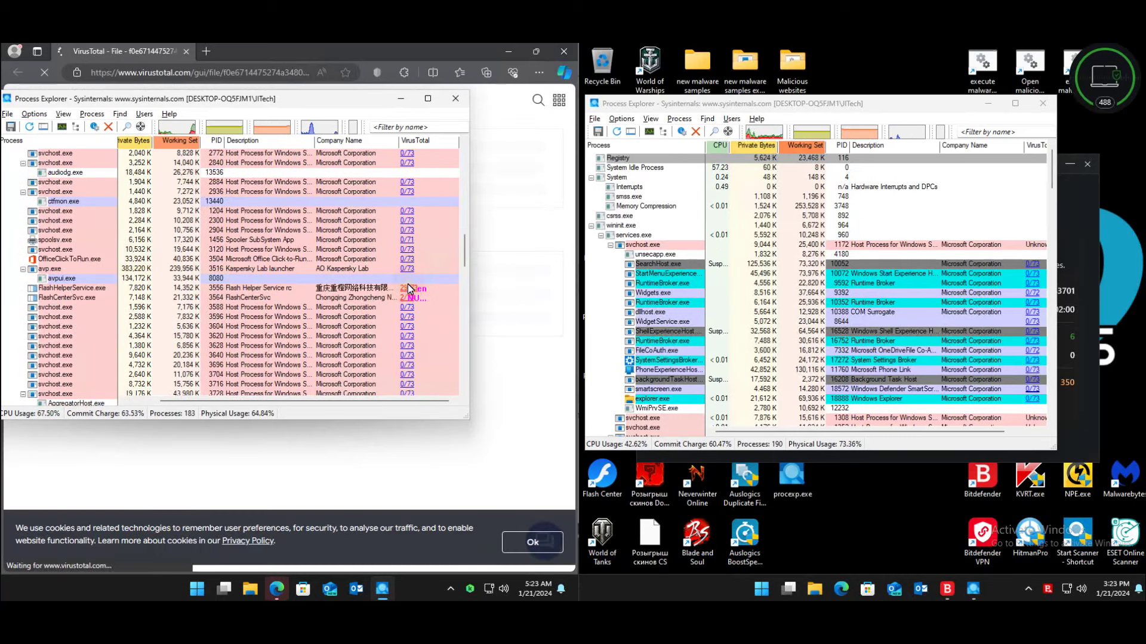
click(409, 289)
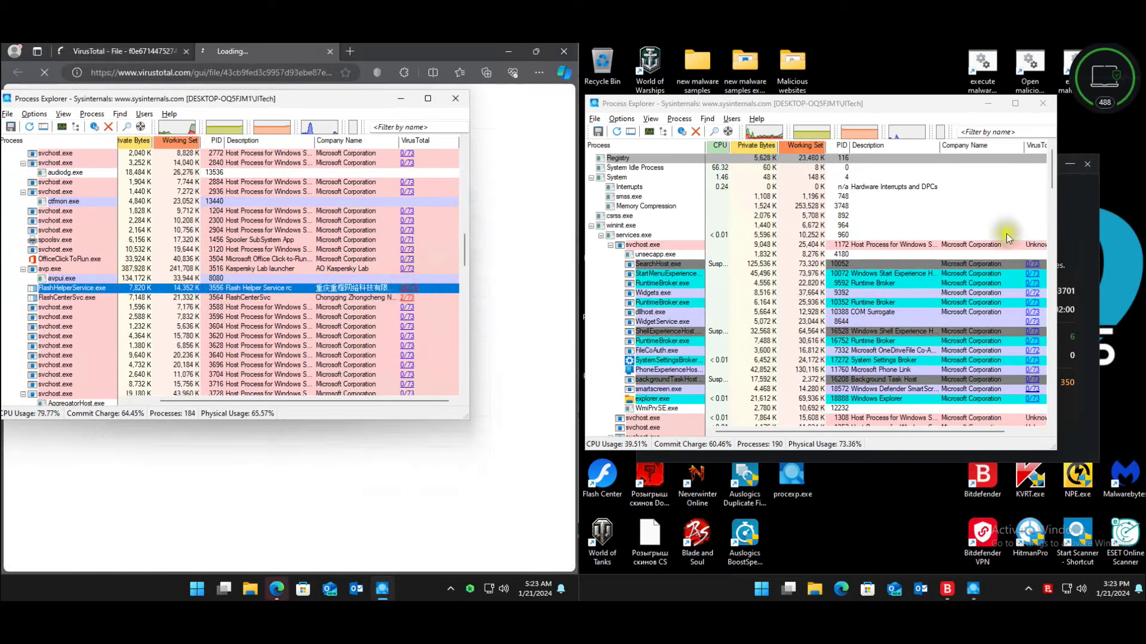
click(530, 111)
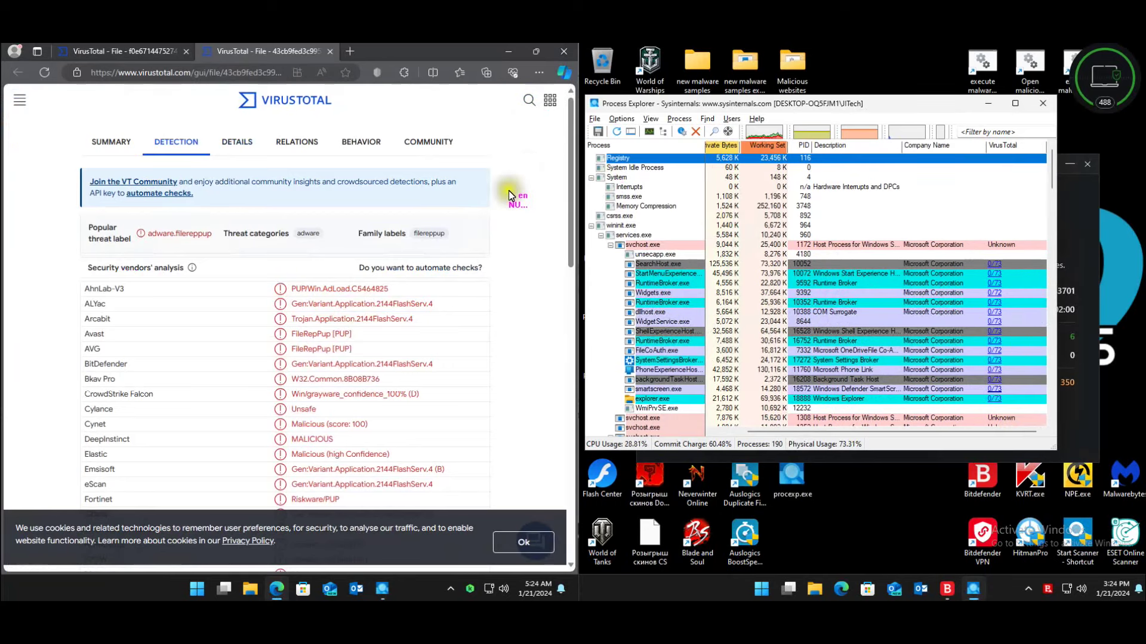
drag(571, 160, 555, 89)
click(152, 51)
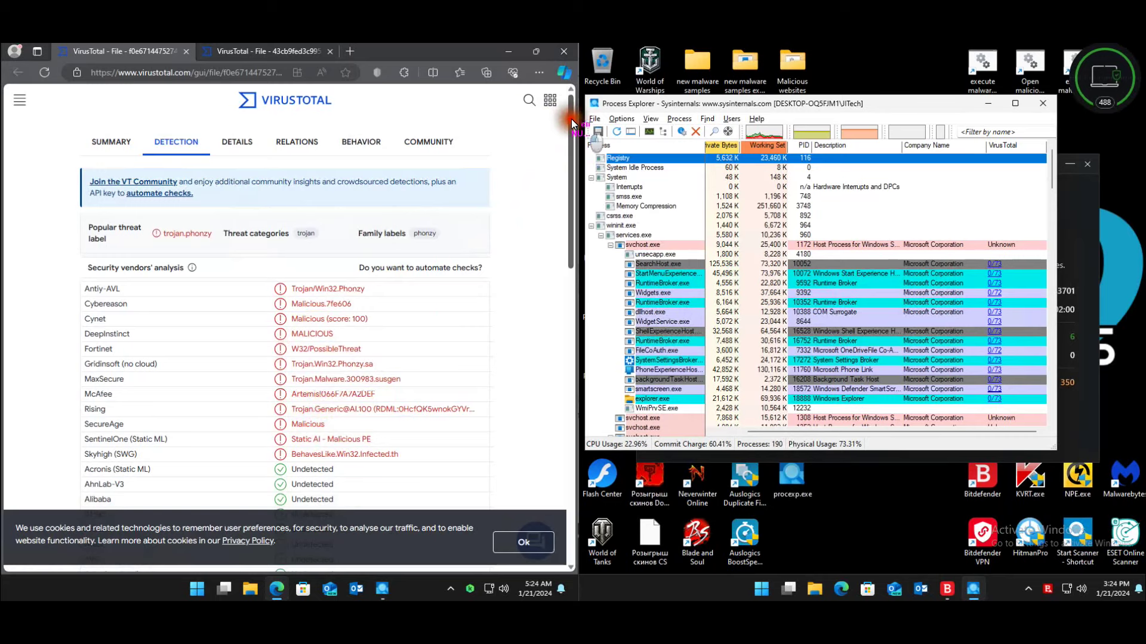
click(566, 53)
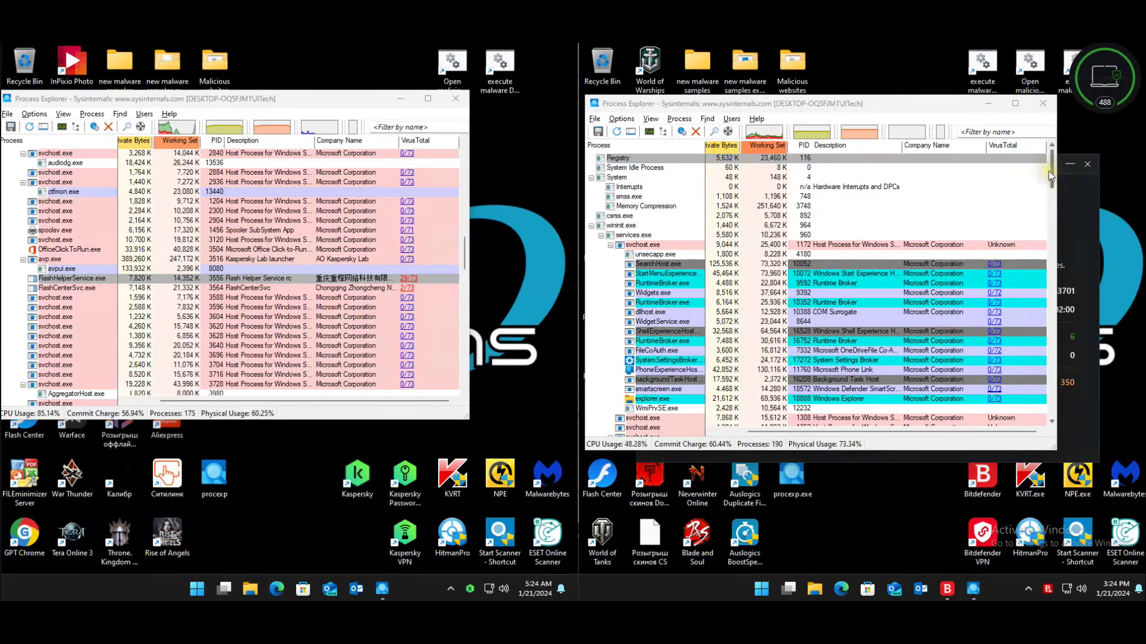
- Turn on submission of unknown executables to VirusTotal in the Bitdefender machine's Process Explorer and close the Kaspersky machine's Process Explorer
click(621, 118)
mouse_move(644, 166)
click(746, 176)
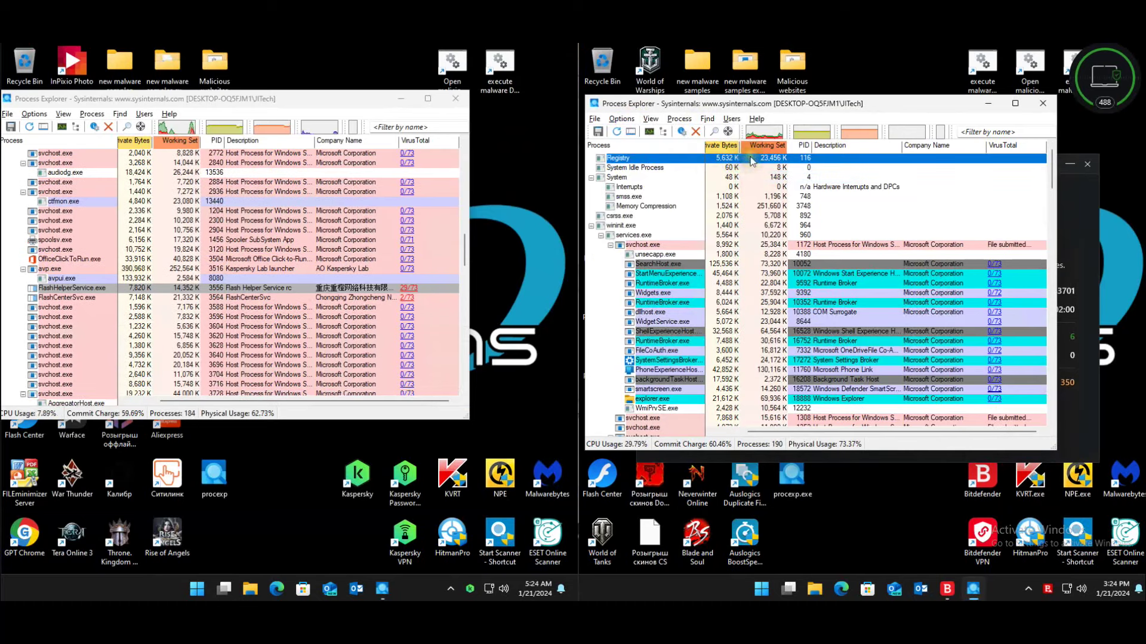
click(459, 102)
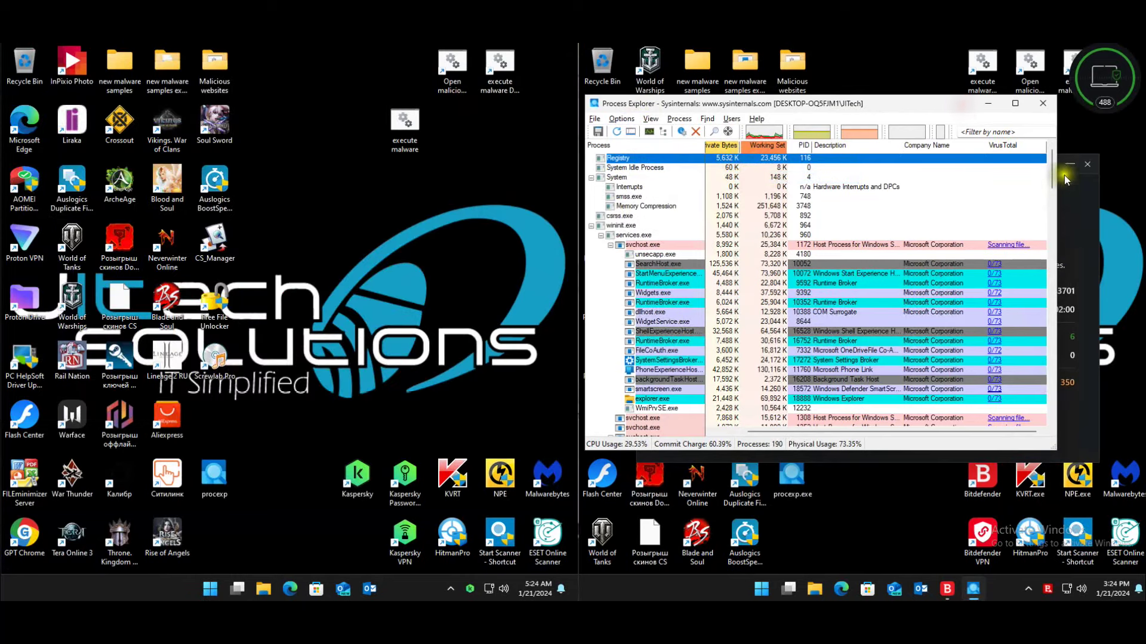
- Review the Bitdefender machine's running processes and their VirusTotal ratings, including AQNotif.exe and WebCompanion.exe, and close Process Explorer
drag(1052, 166, 1048, 363)
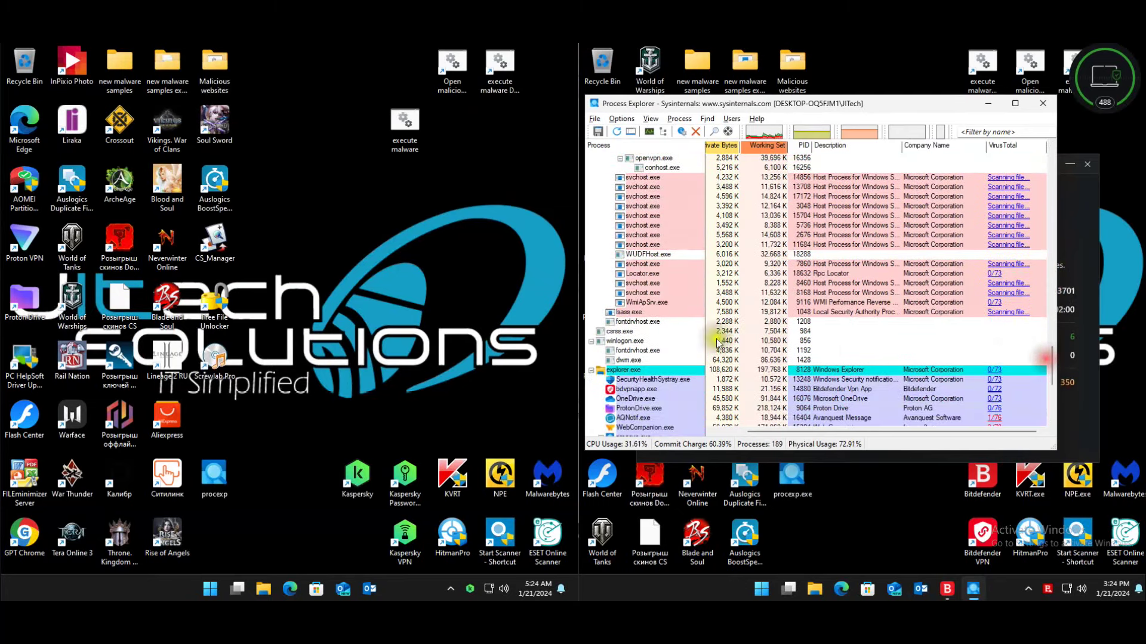
click(639, 304)
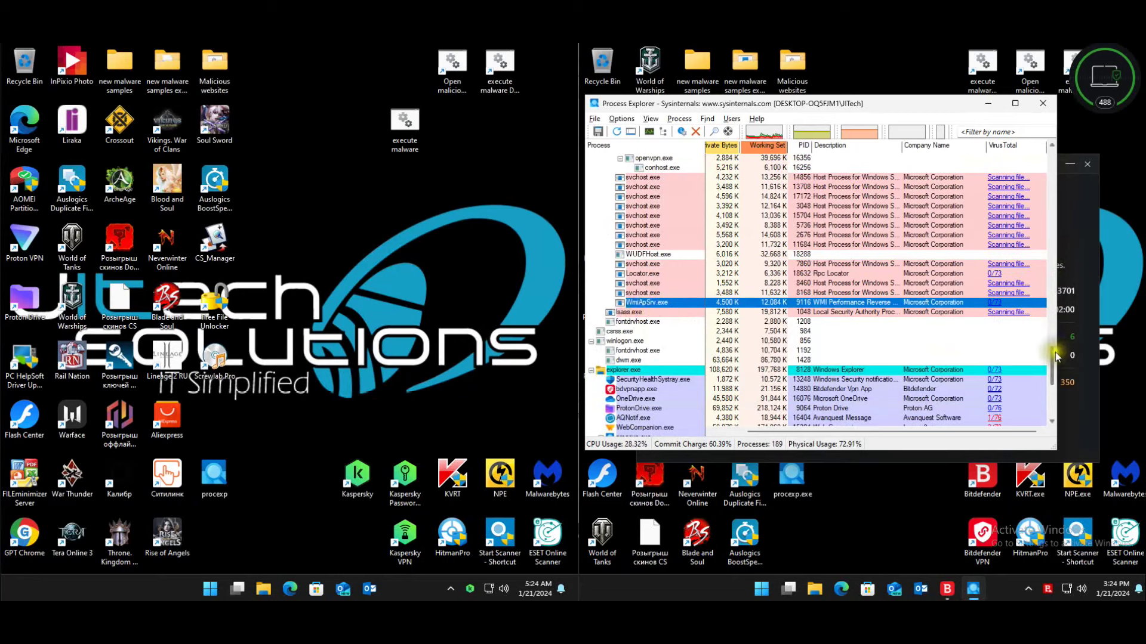
mouse_move(1052, 367)
mouse_down()
mouse_move(1050, 420)
mouse_move(1050, 385)
mouse_up()
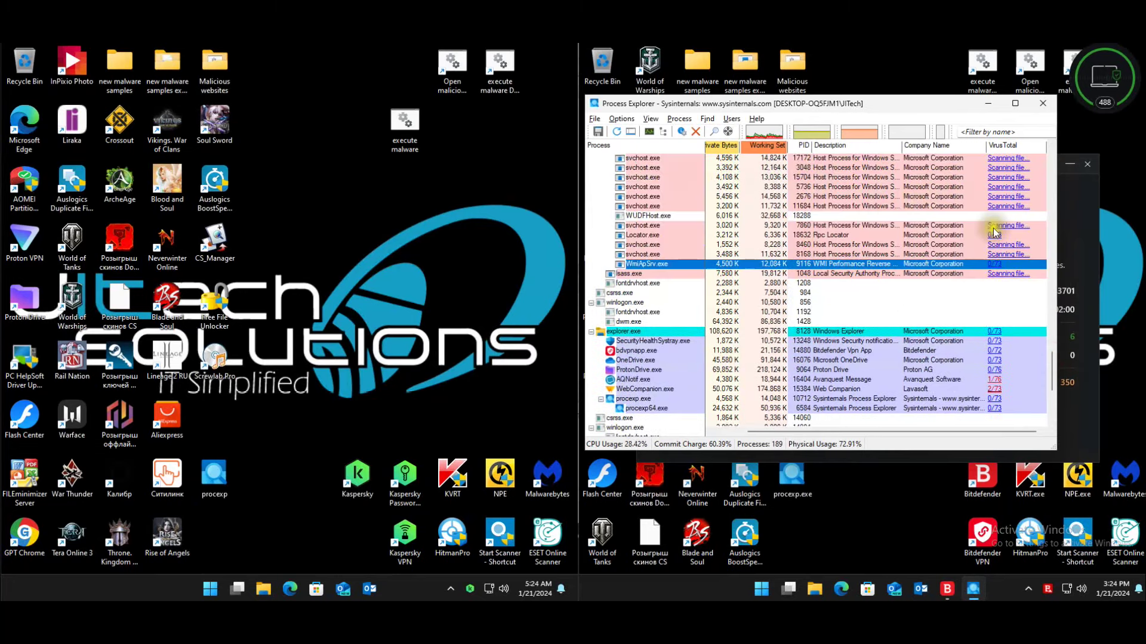
scroll(1053, 371, up, 10)
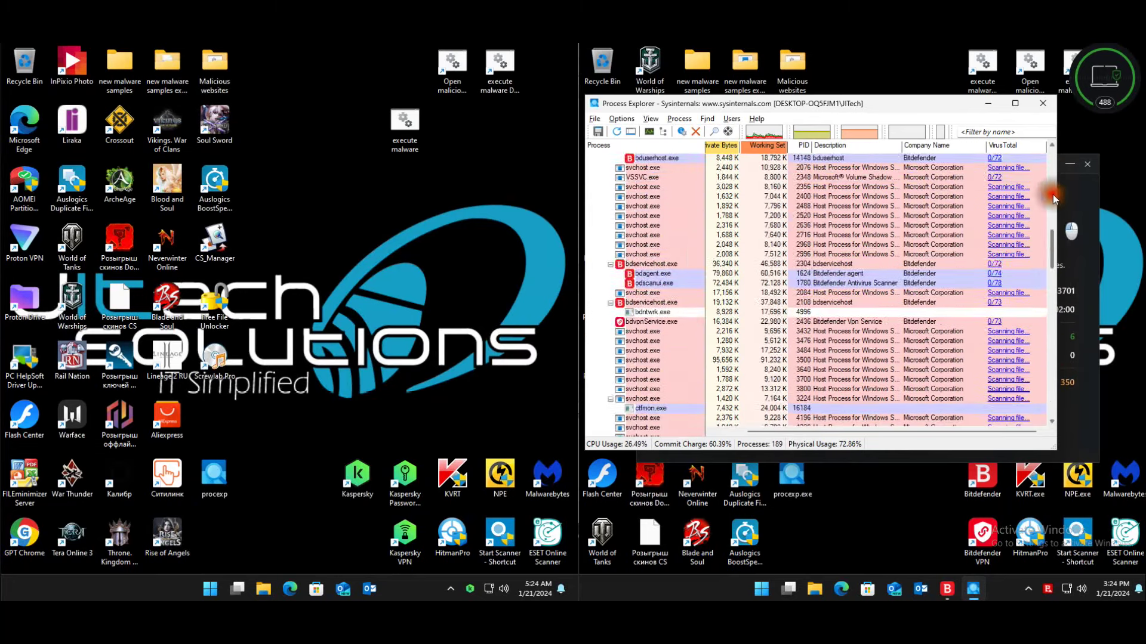
click(1043, 104)
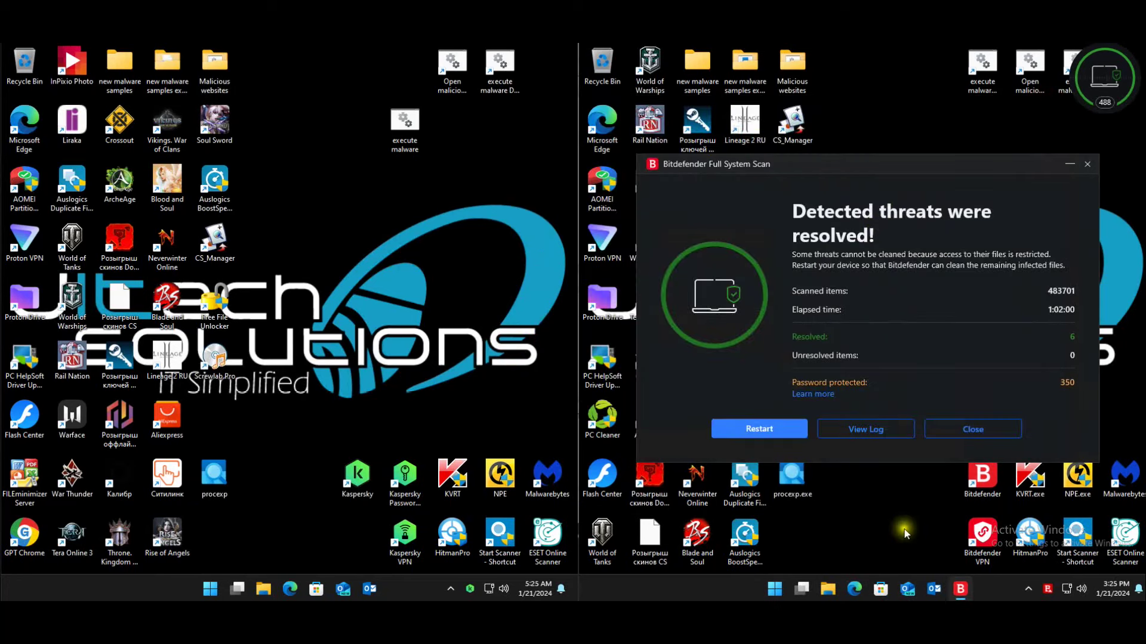
- Reopen Task Manager on the Bitdefender machine, recheck the full list of startup apps and close it
click(935, 521)
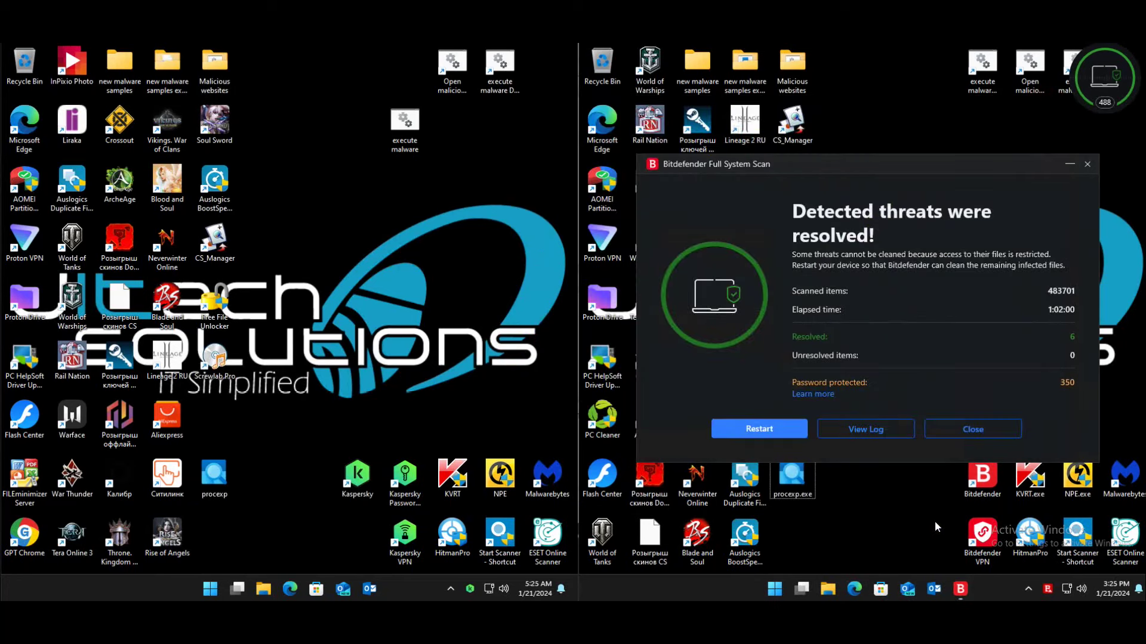
click(875, 458)
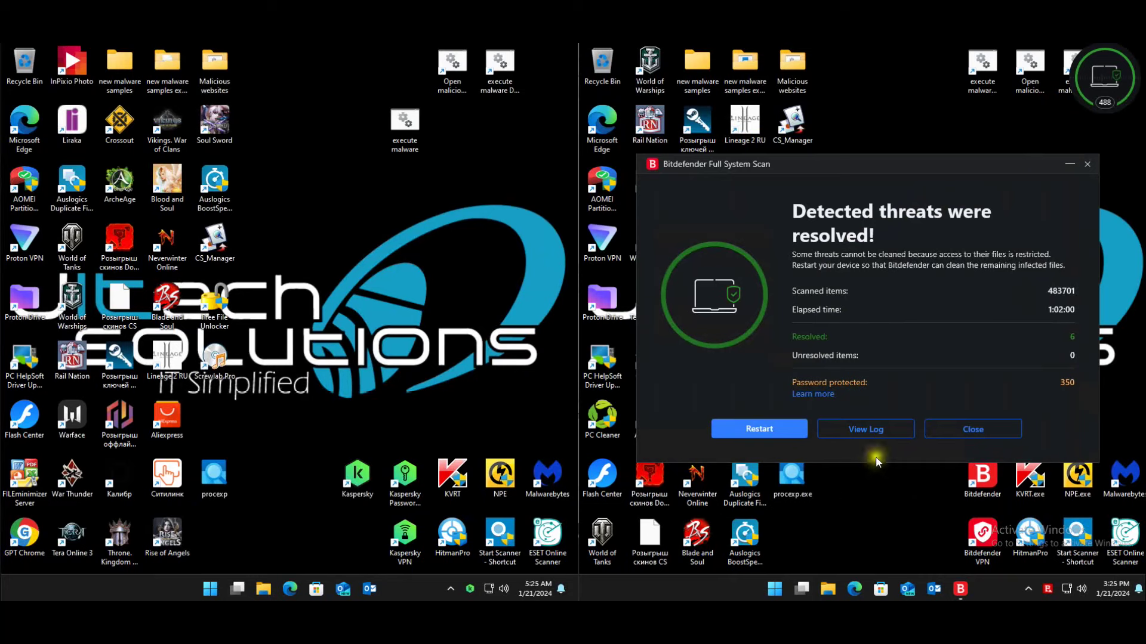
key(ctrl+shift+Escape)
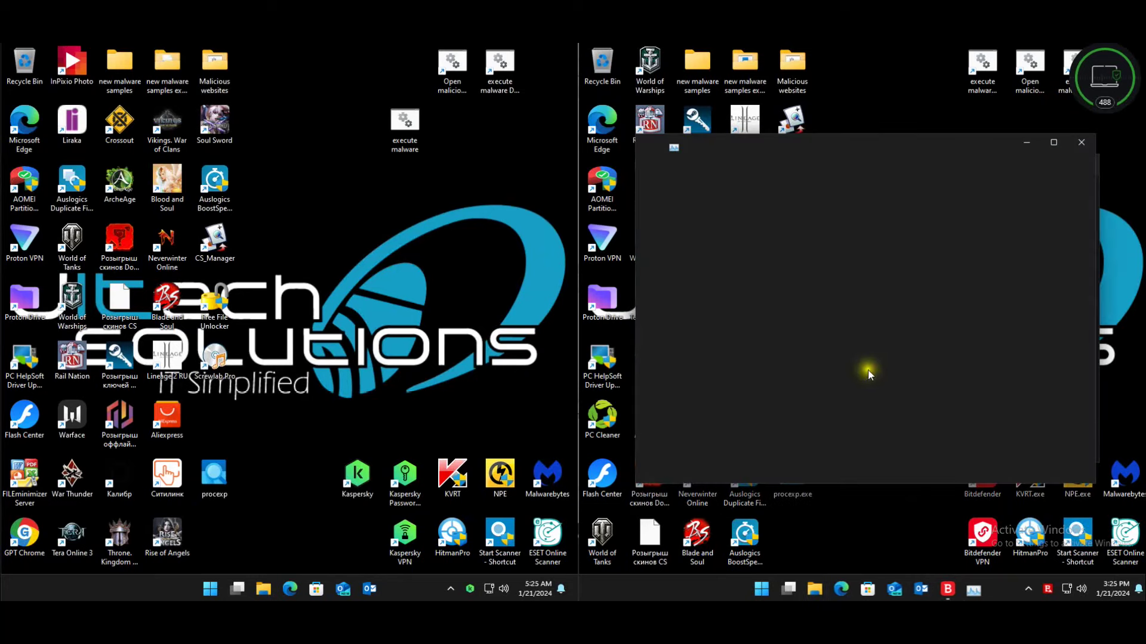
click(648, 271)
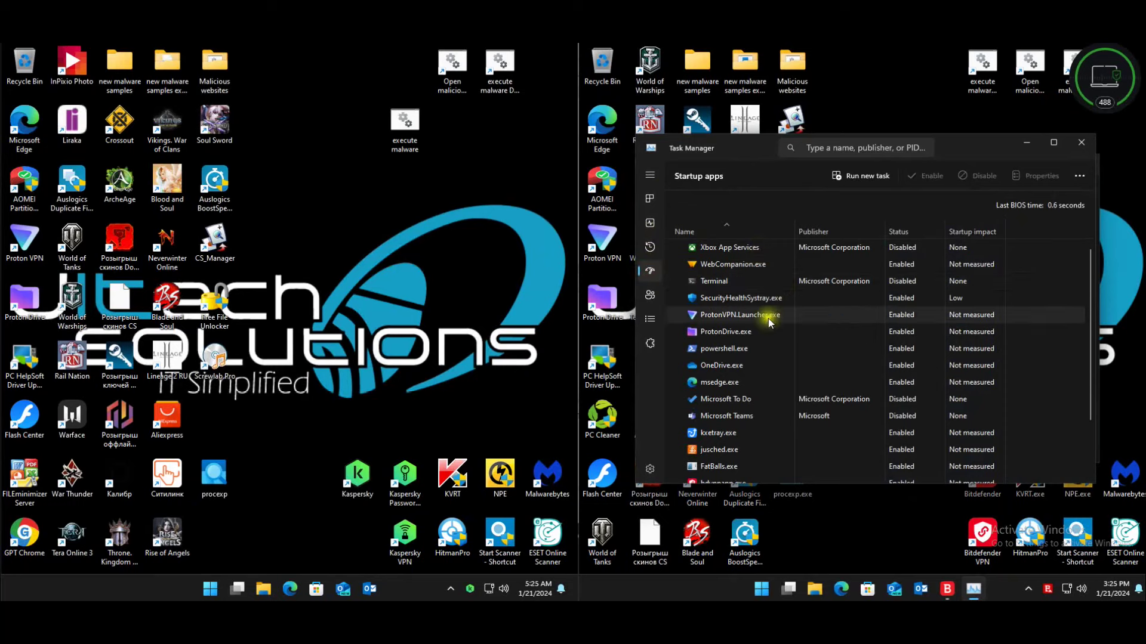
scroll(740, 334, down, 3)
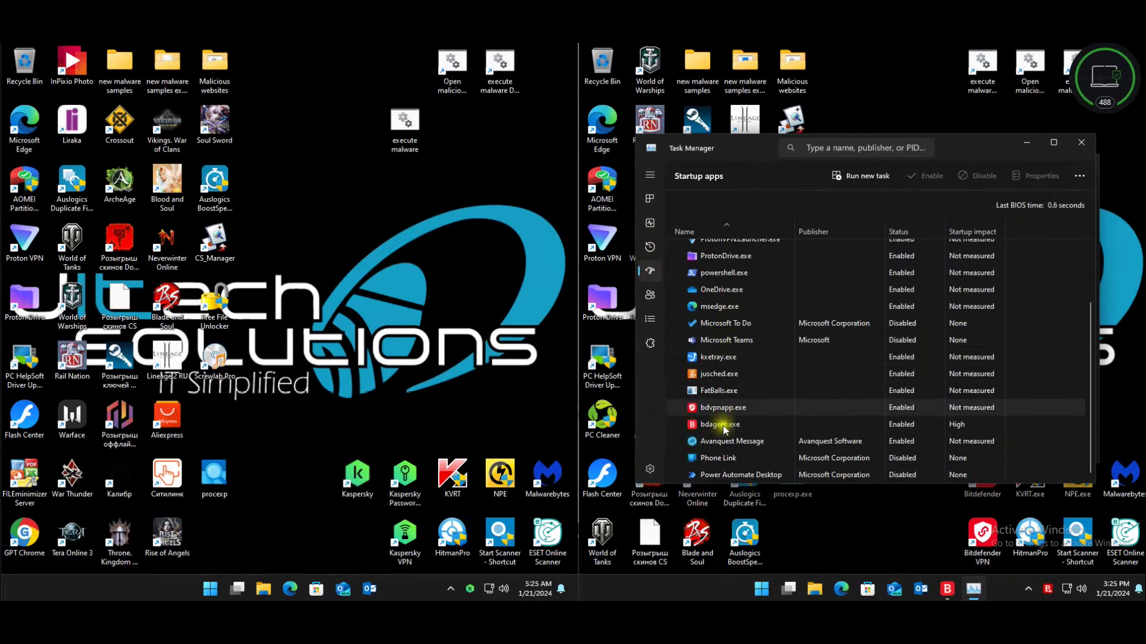
scroll(712, 309, up, 2)
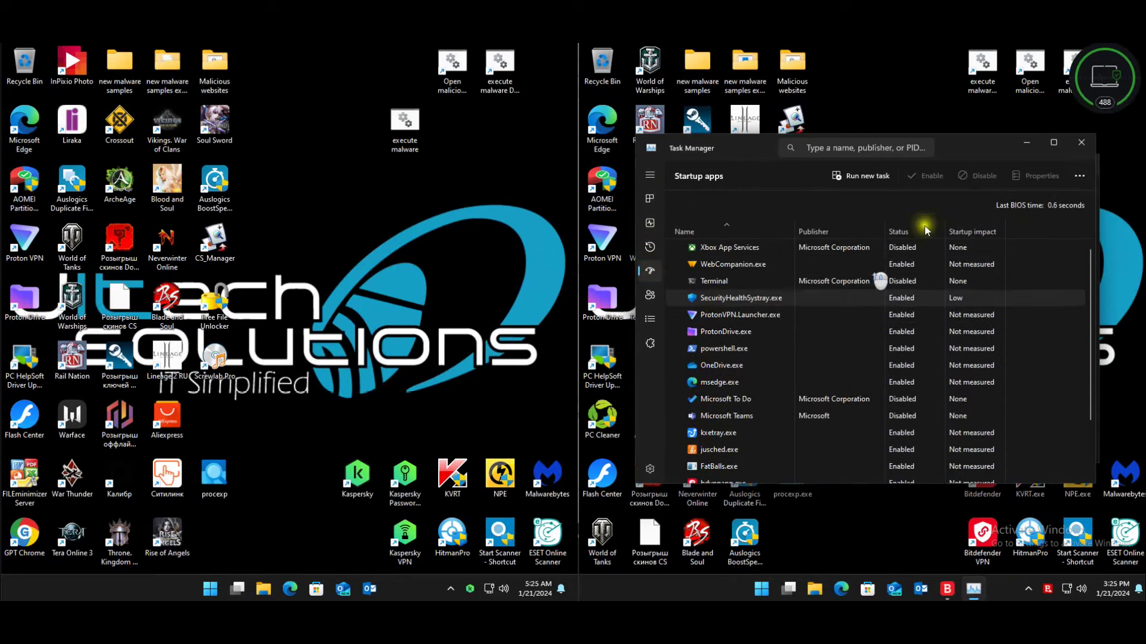
click(1081, 142)
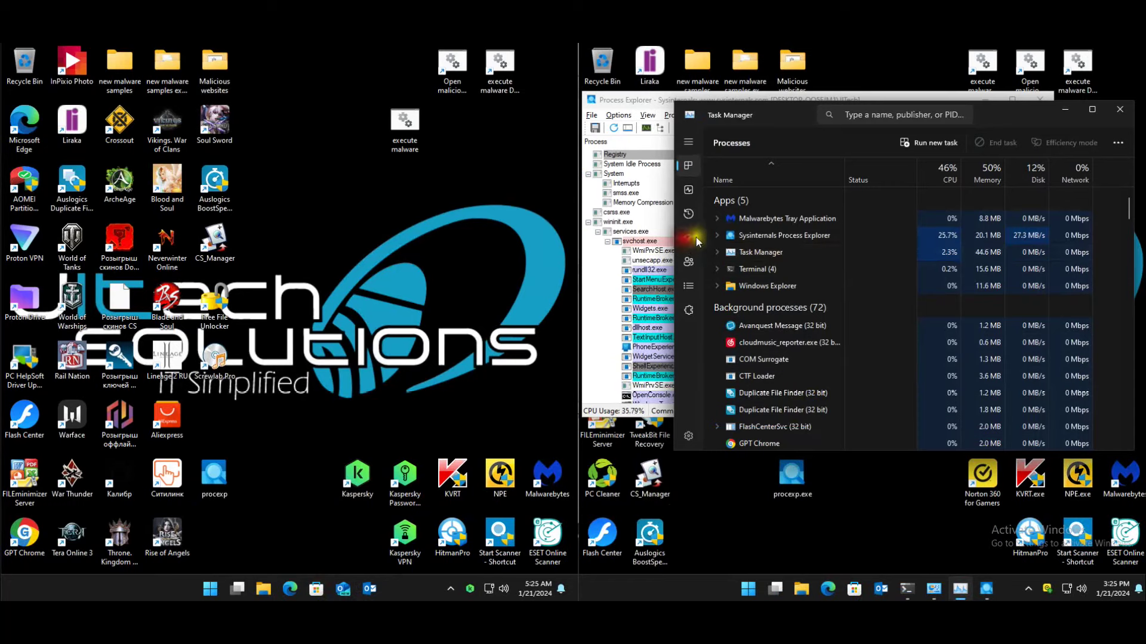
- Review the Norton machine's startup apps in Task Manager, including the DarkAdventures, FatBalls, kxetray.exe and powershell.exe entries
click(696, 239)
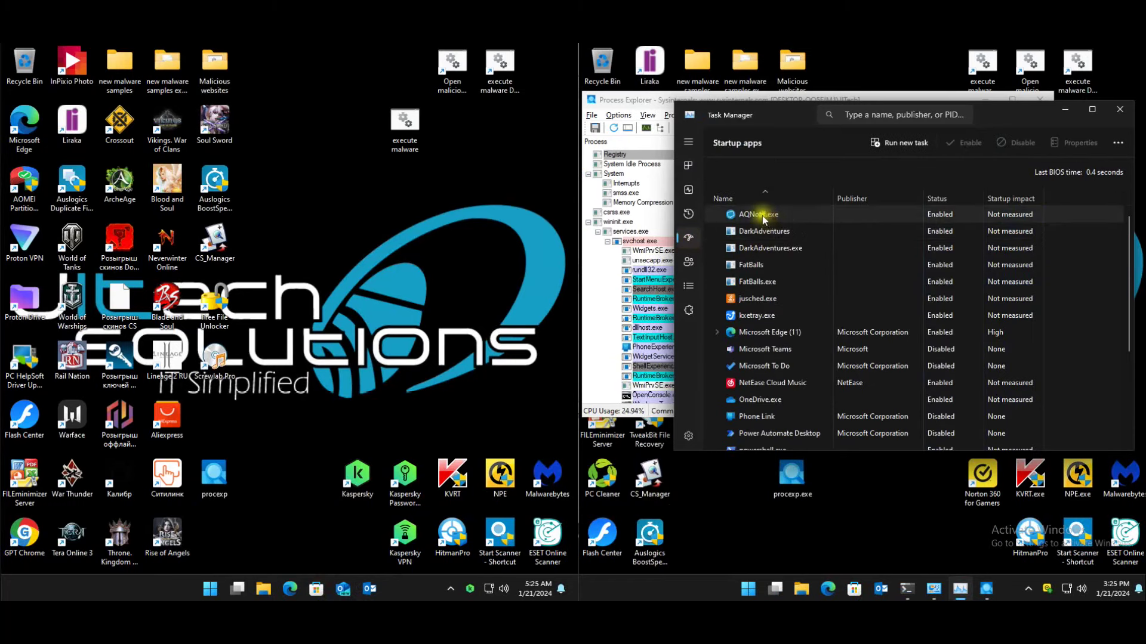
click(750, 215)
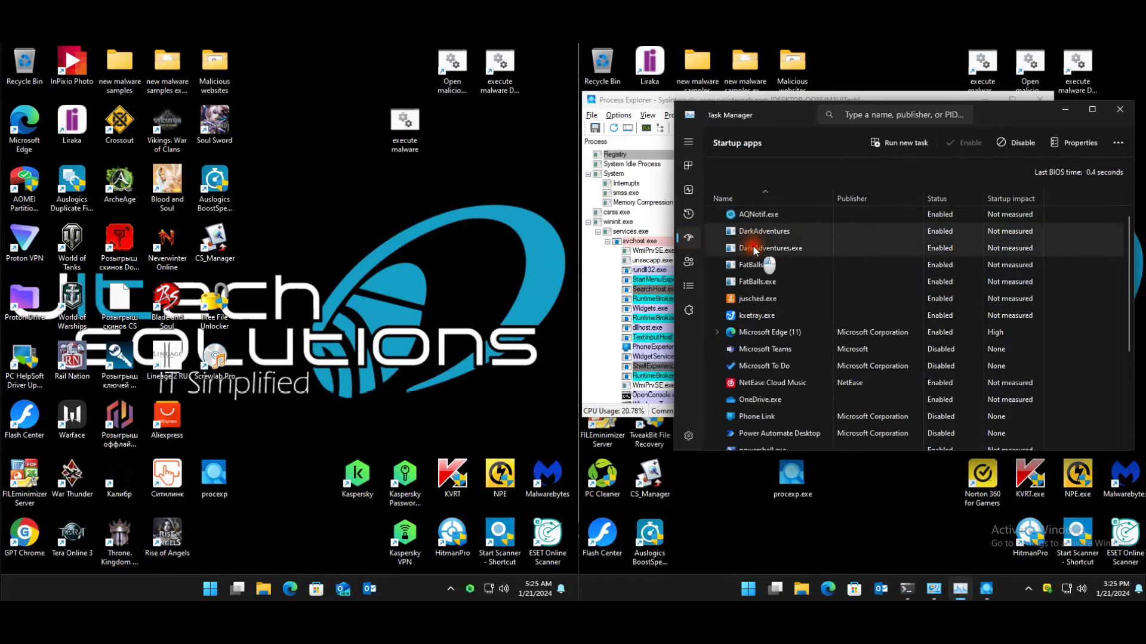
click(753, 282)
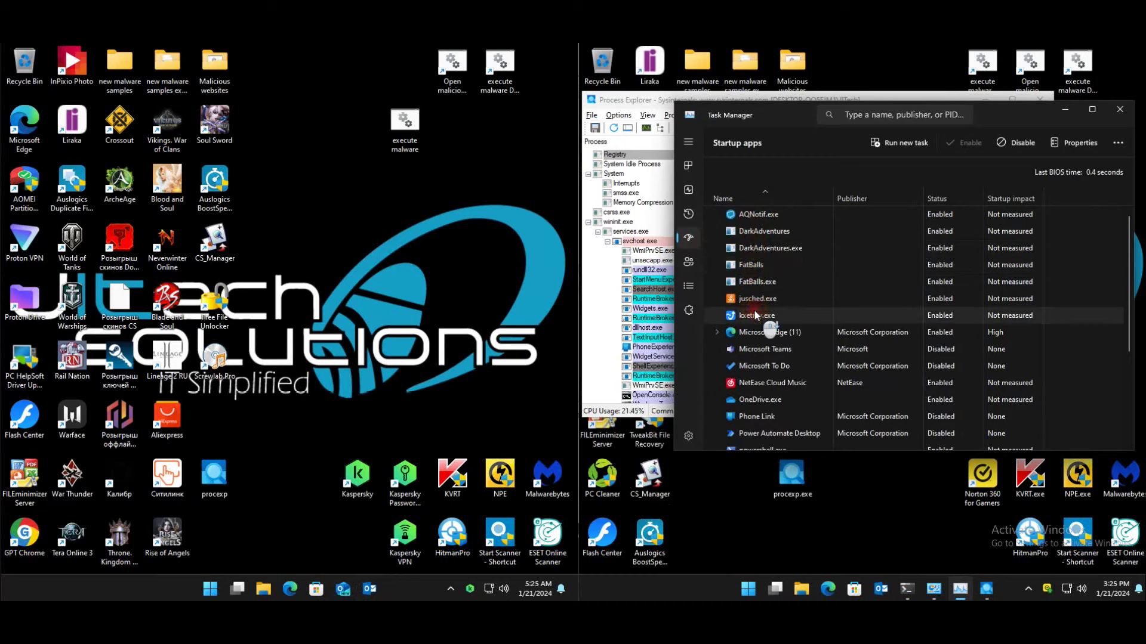
scroll(757, 326, down, 4)
scroll(760, 337, down, 3)
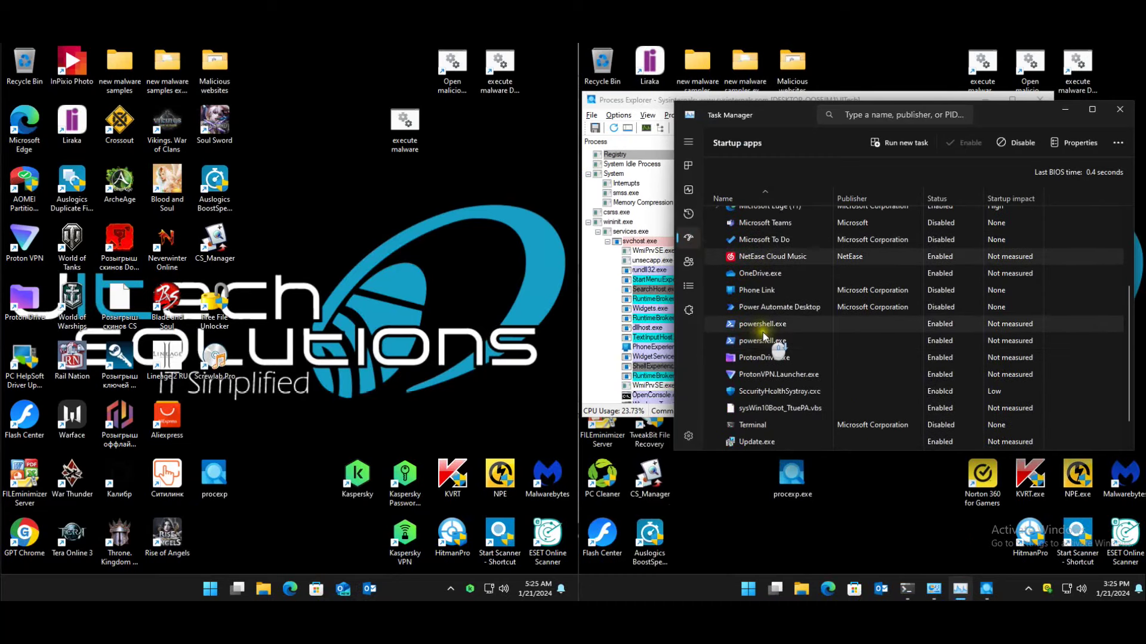
- Open the properties of the sysWin10Boot_TtuePA.vbs startup entry on the Norton machine
click(760, 374)
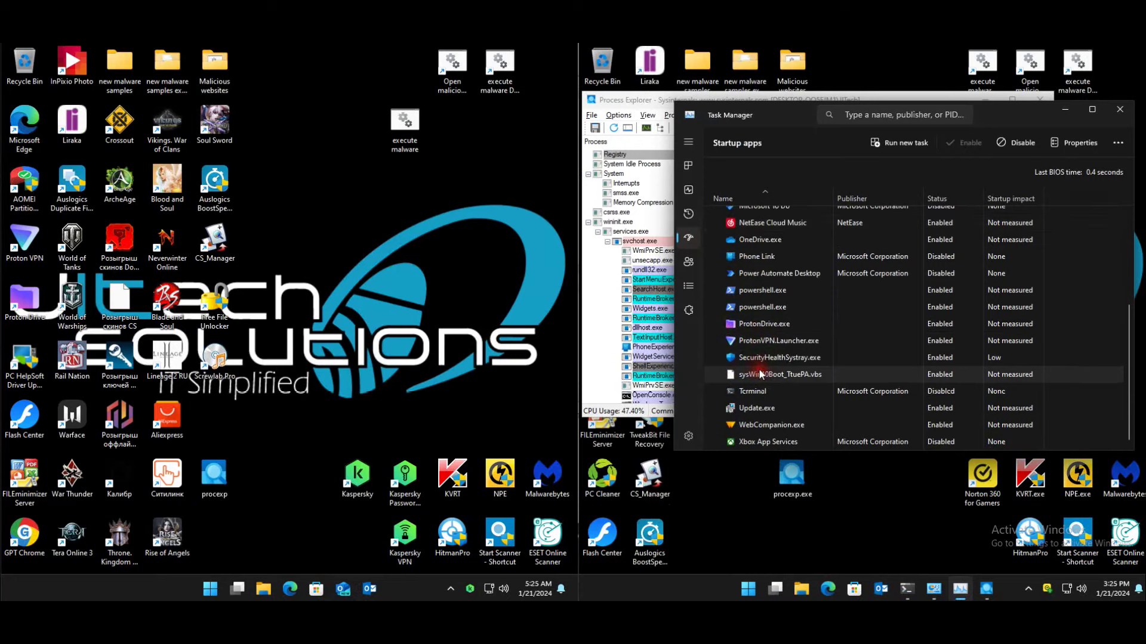
right_click(761, 374)
click(796, 427)
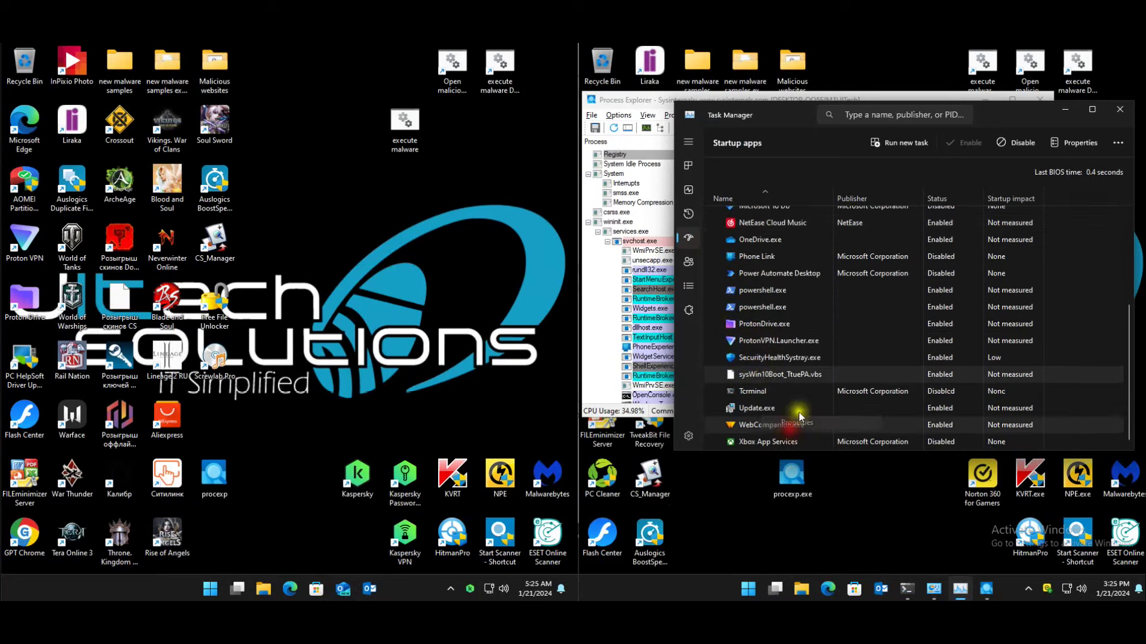
- Check the WebCompanion.exe startup entry on the Norton machine and close Task Manager
click(941, 312)
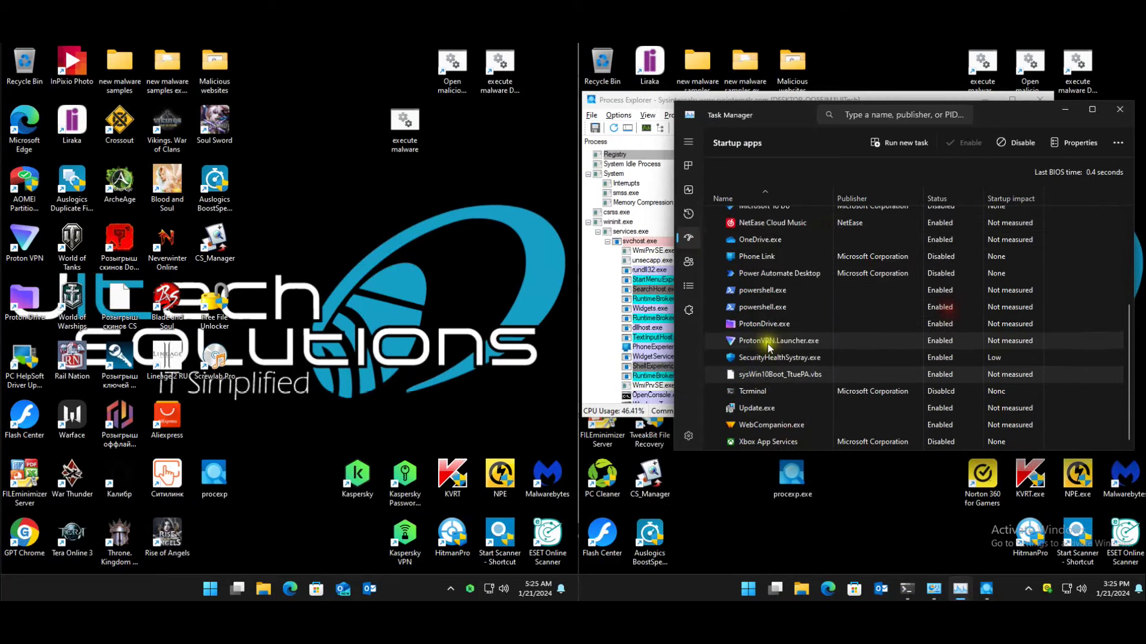
click(769, 425)
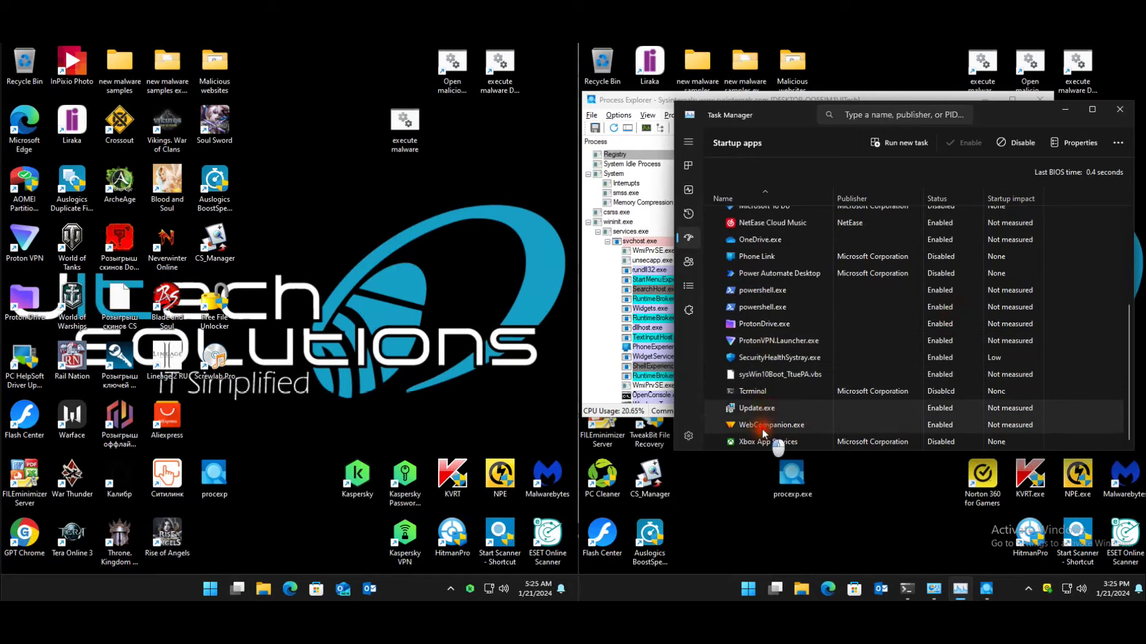
click(1119, 112)
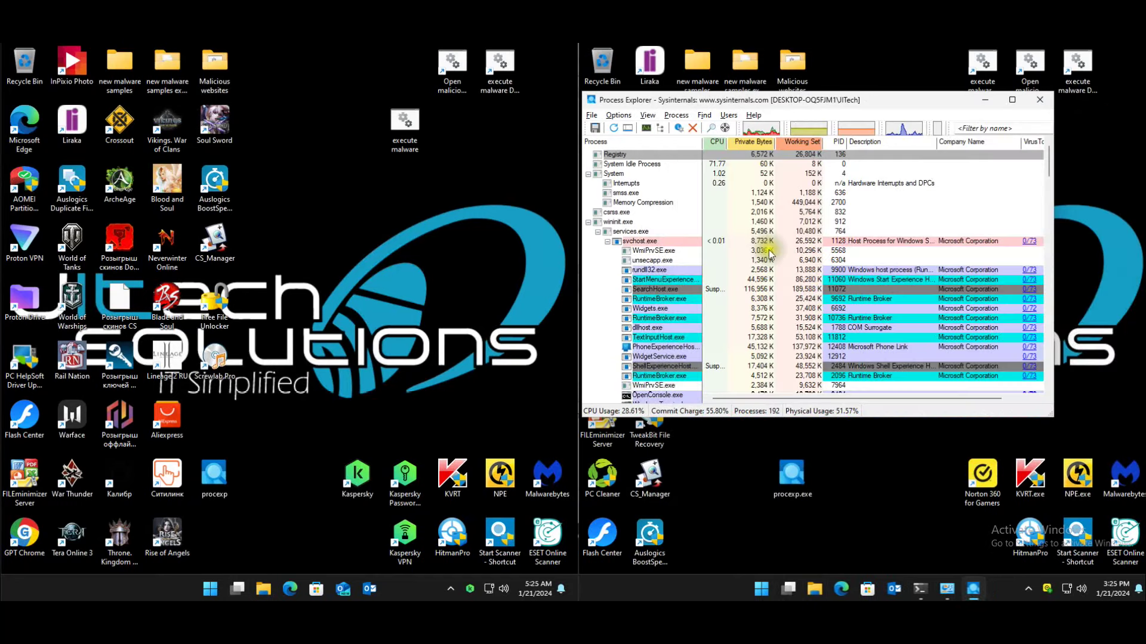
- Review the VirusTotal ratings of the Norton machine's running processes and close Process Explorer
click(1017, 400)
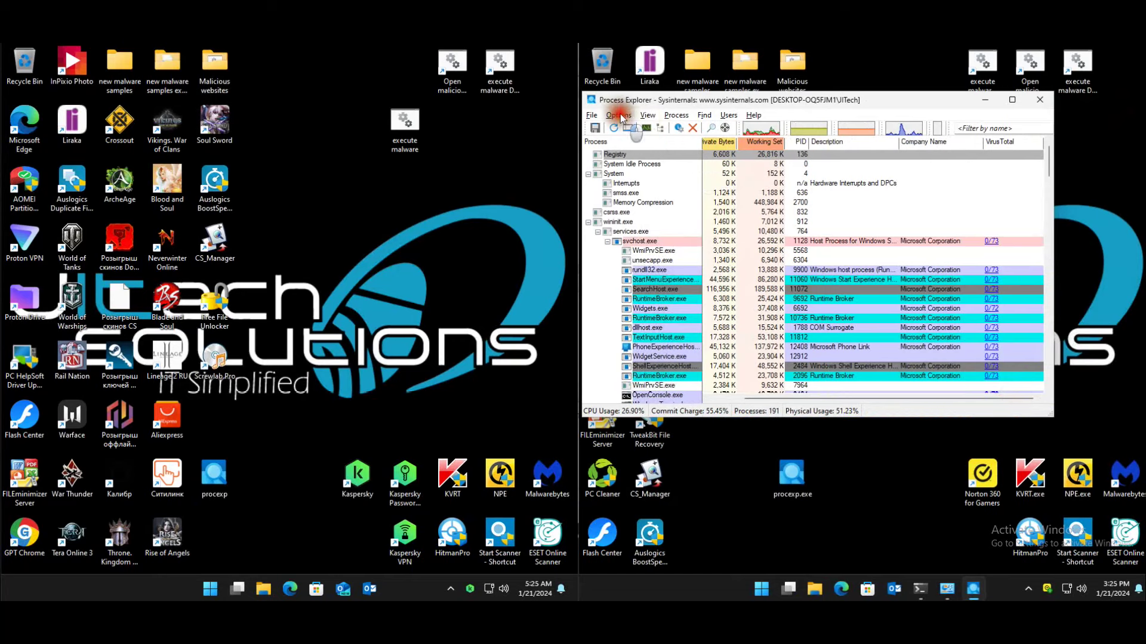
click(620, 116)
click(979, 174)
drag(1049, 154, 1047, 349)
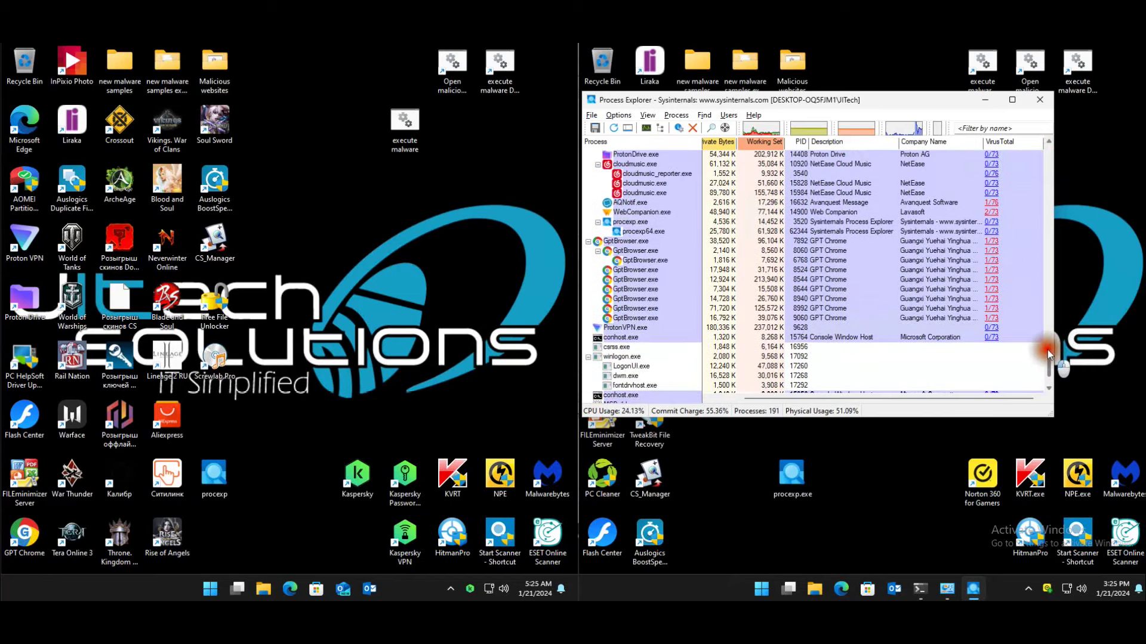
click(1041, 101)
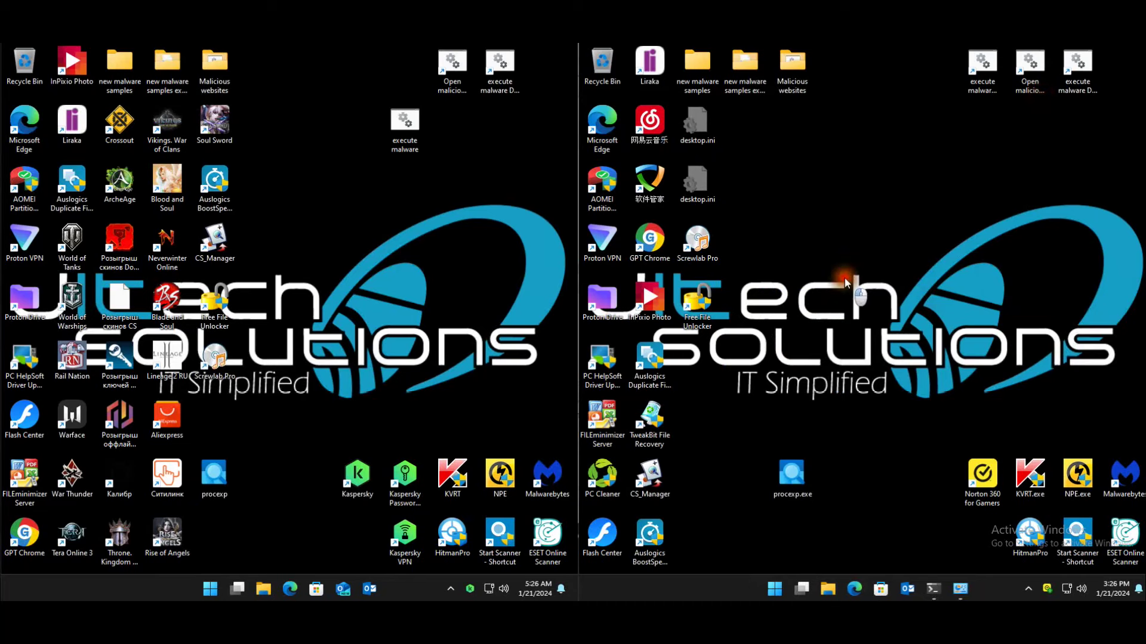
- Review the full list of installed programs in Programs and Features on the Norton machine and close it
click(960, 590)
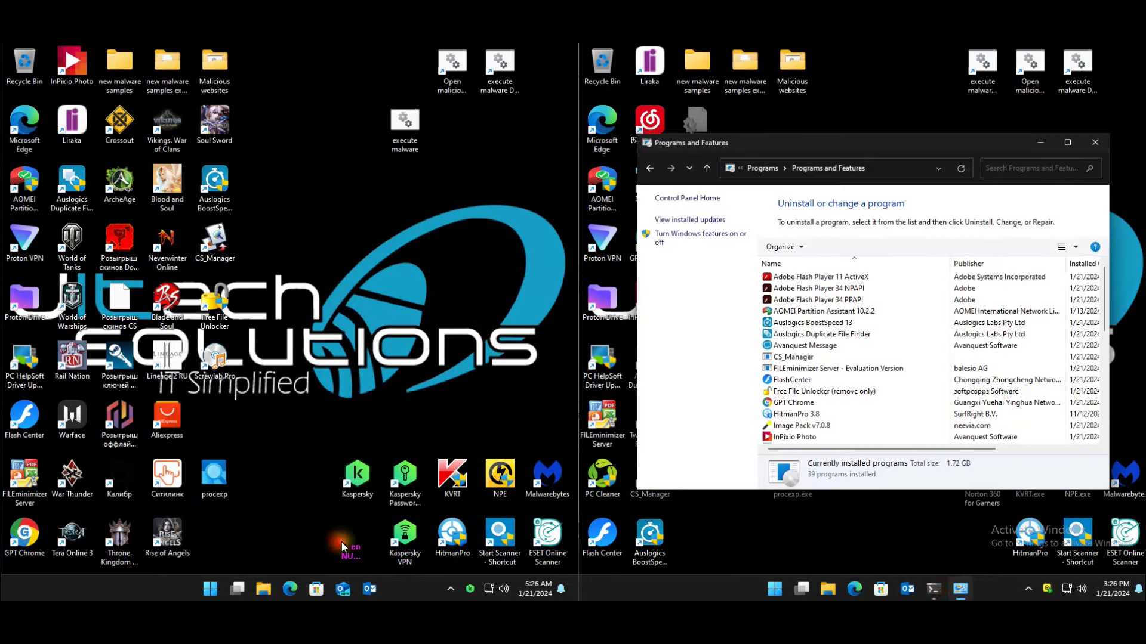
click(782, 289)
click(960, 169)
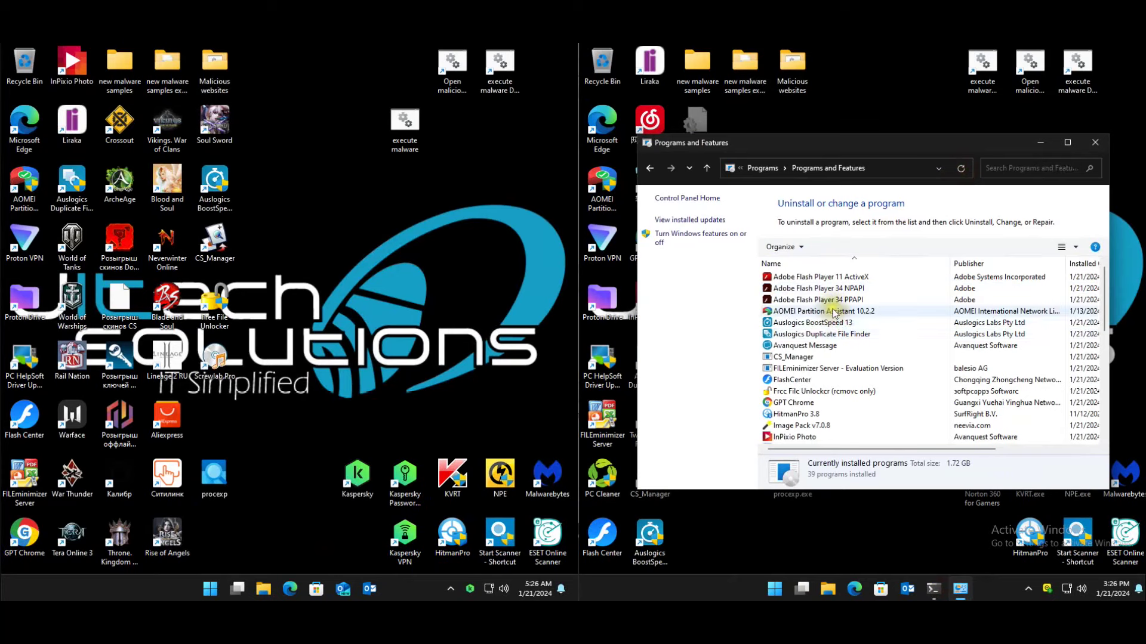
scroll(834, 314, down, 2)
scroll(834, 314, down, 6)
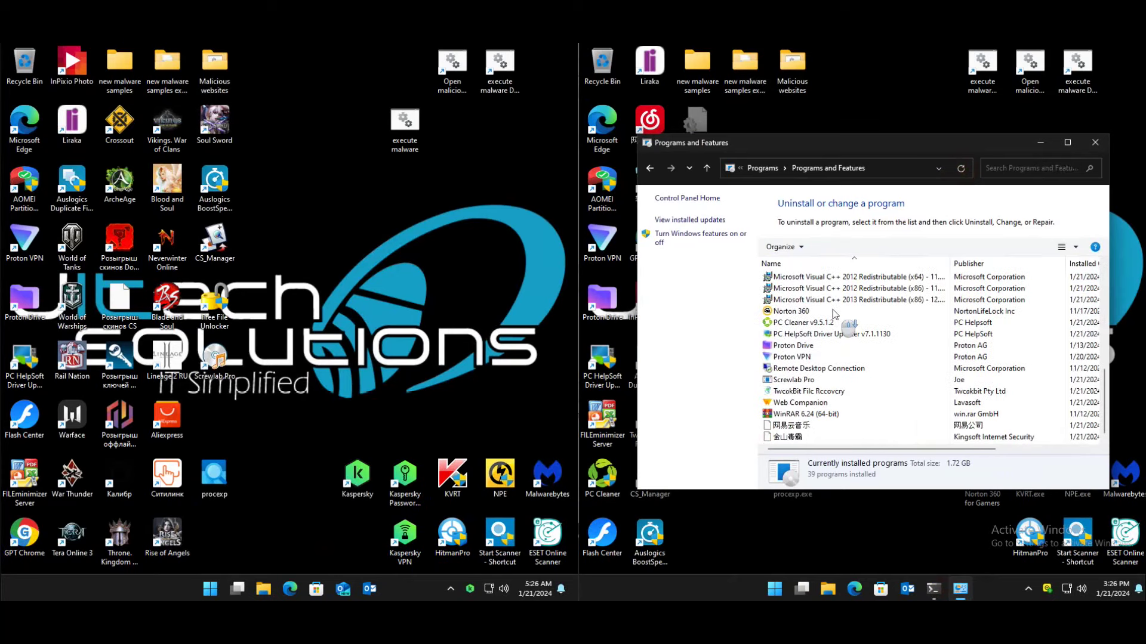
scroll(833, 314, up, 8)
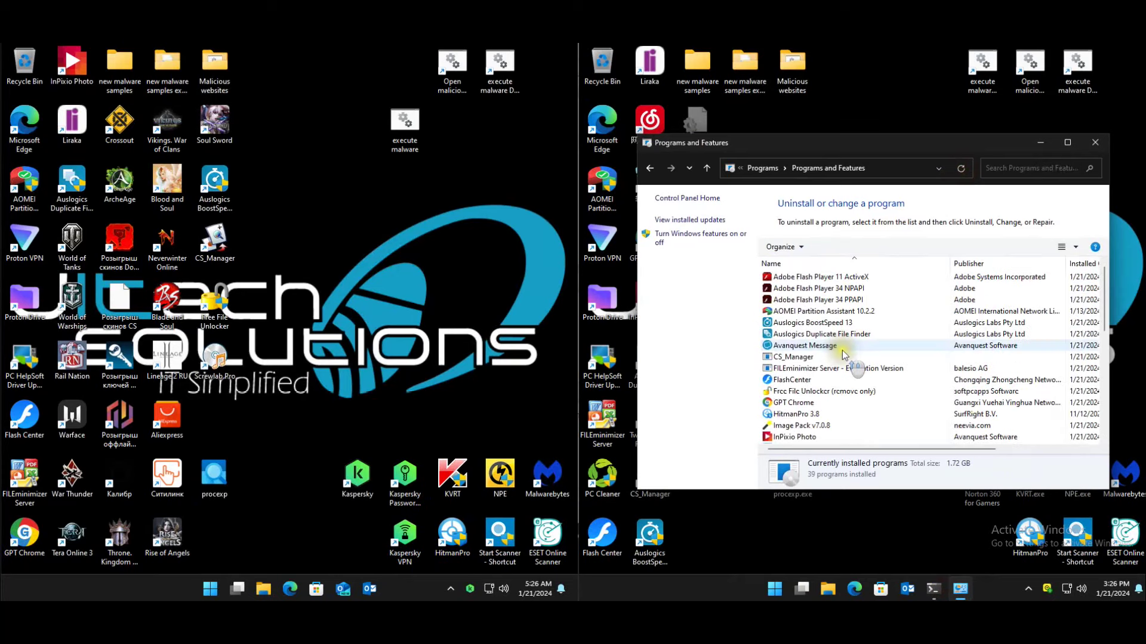
click(858, 337)
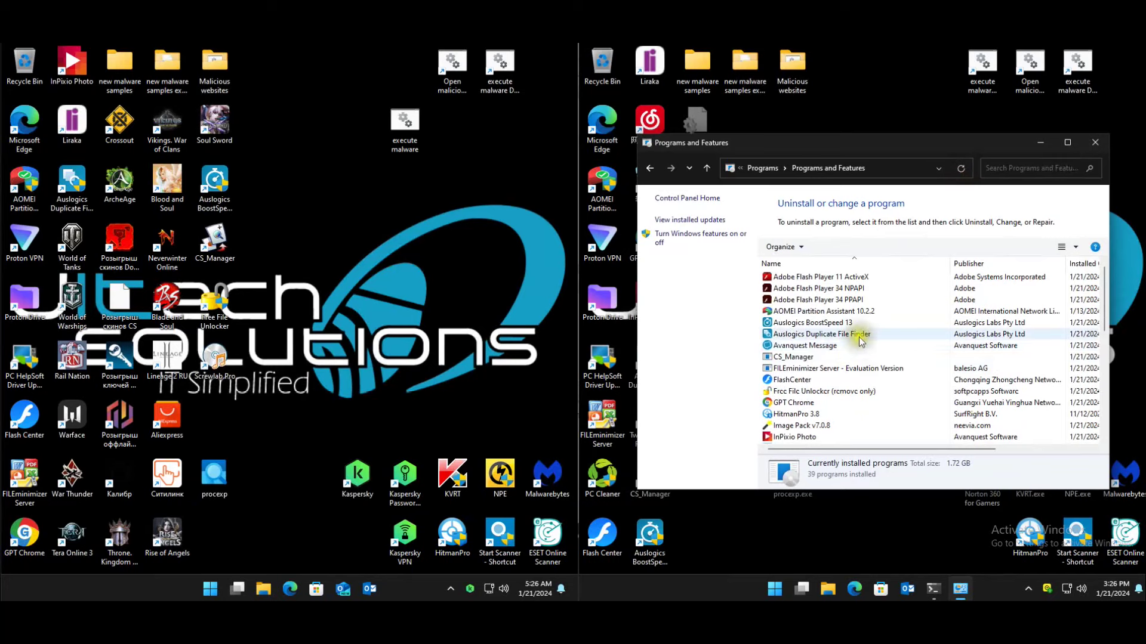
scroll(860, 338, down, 8)
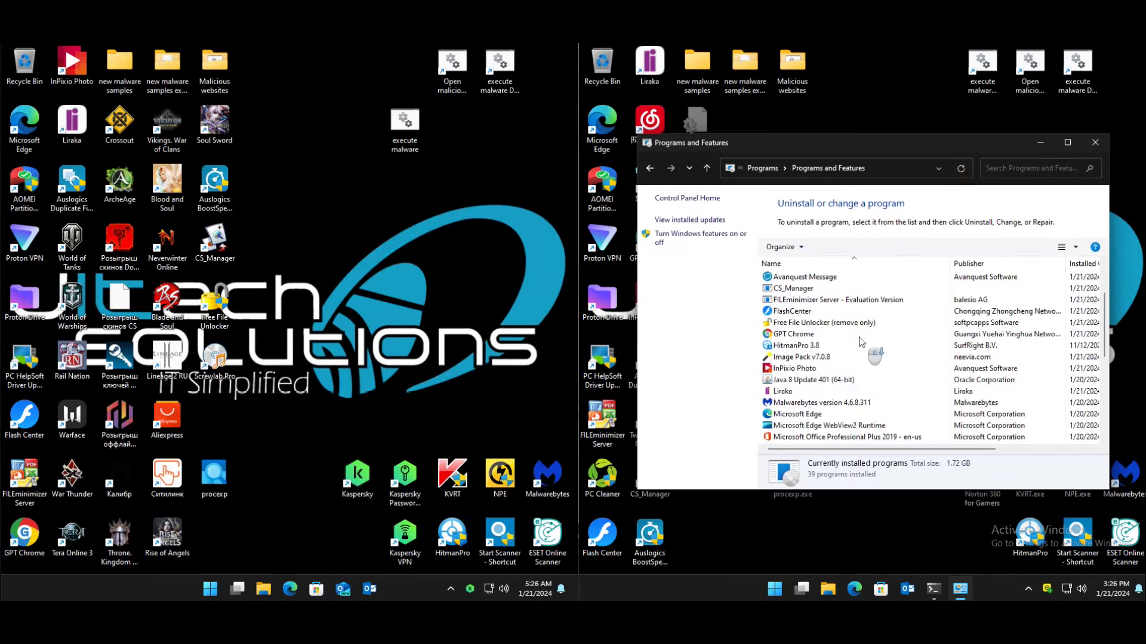
click(1095, 142)
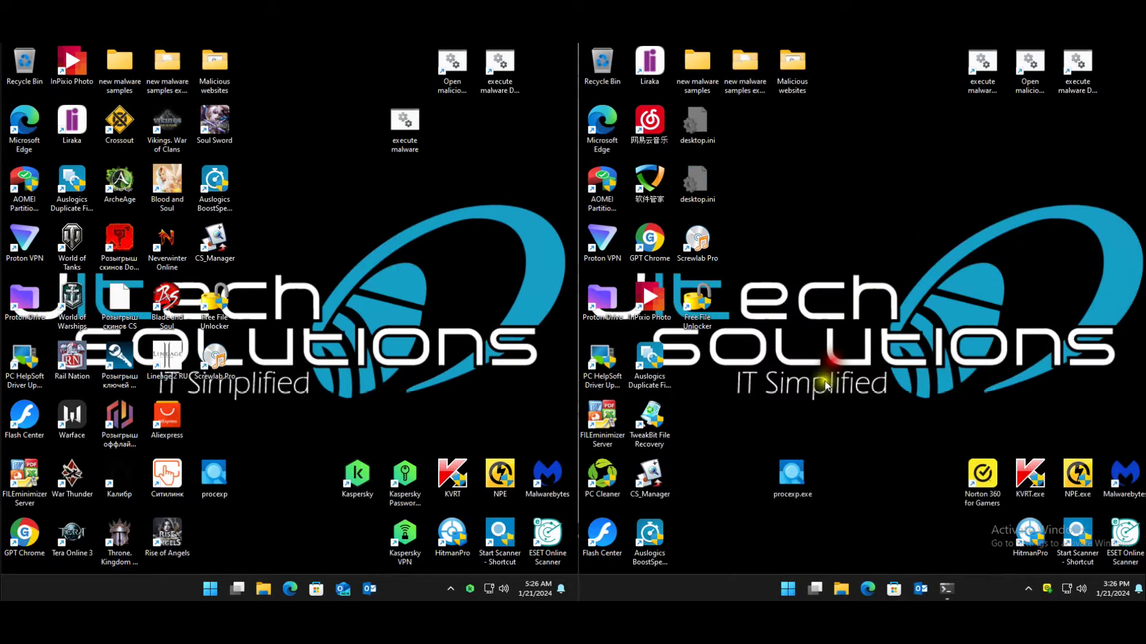
- Inspect the output of the open Windows PowerShell session on the Norton machine and close it
click(949, 590)
click(908, 531)
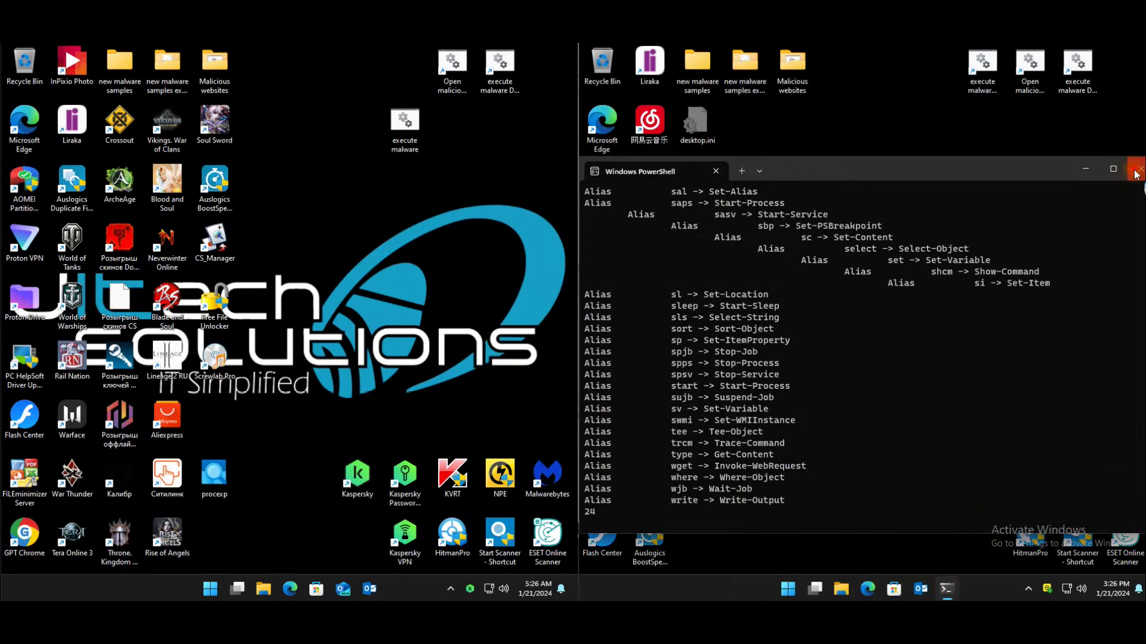
click(1136, 174)
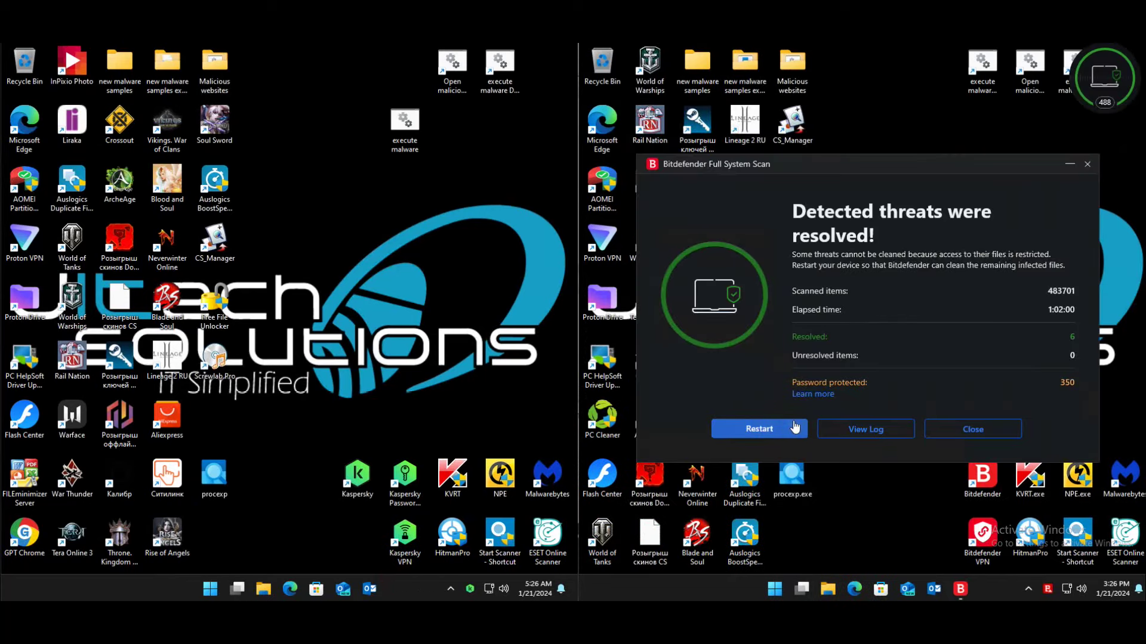
- Restart the Bitdefender machine from its full system scan results so the remaining infected files get cleaned
click(799, 423)
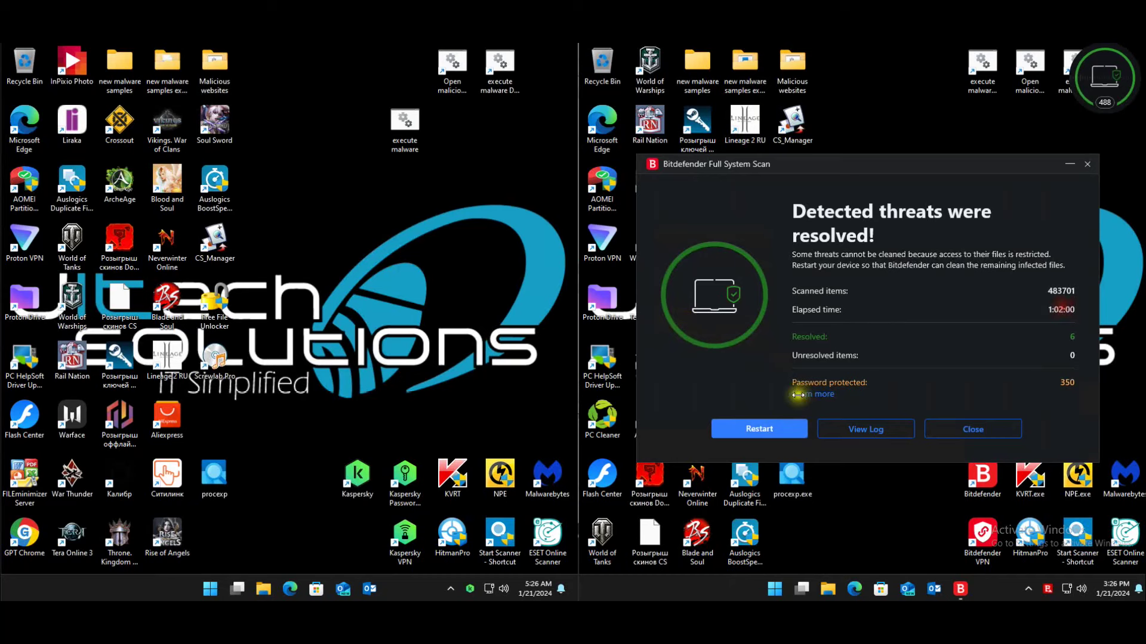
click(771, 422)
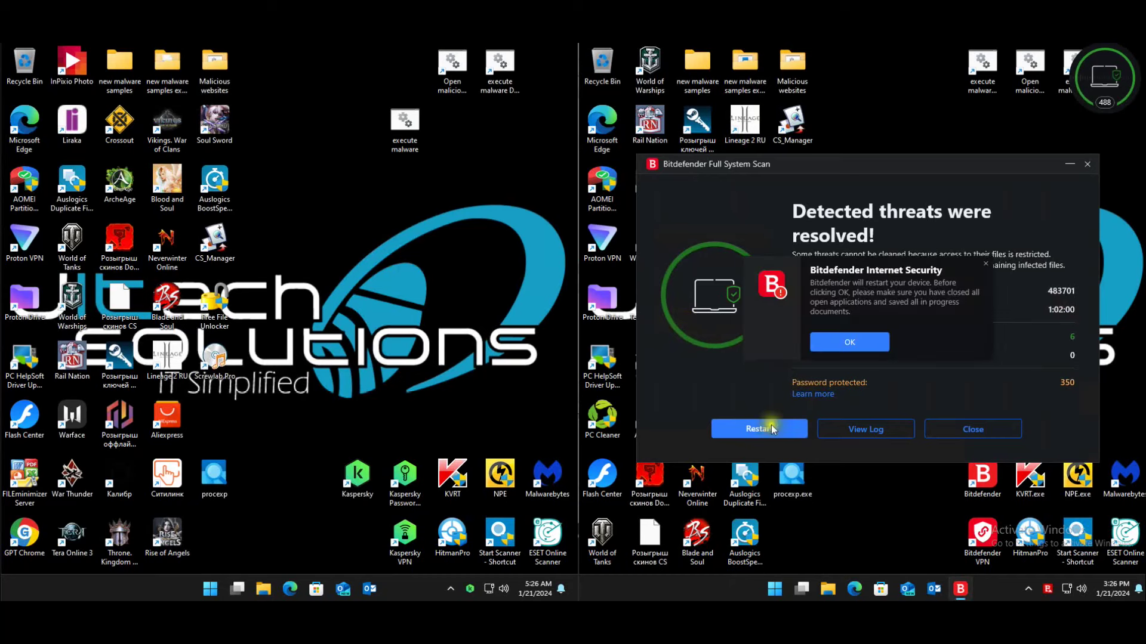
click(853, 343)
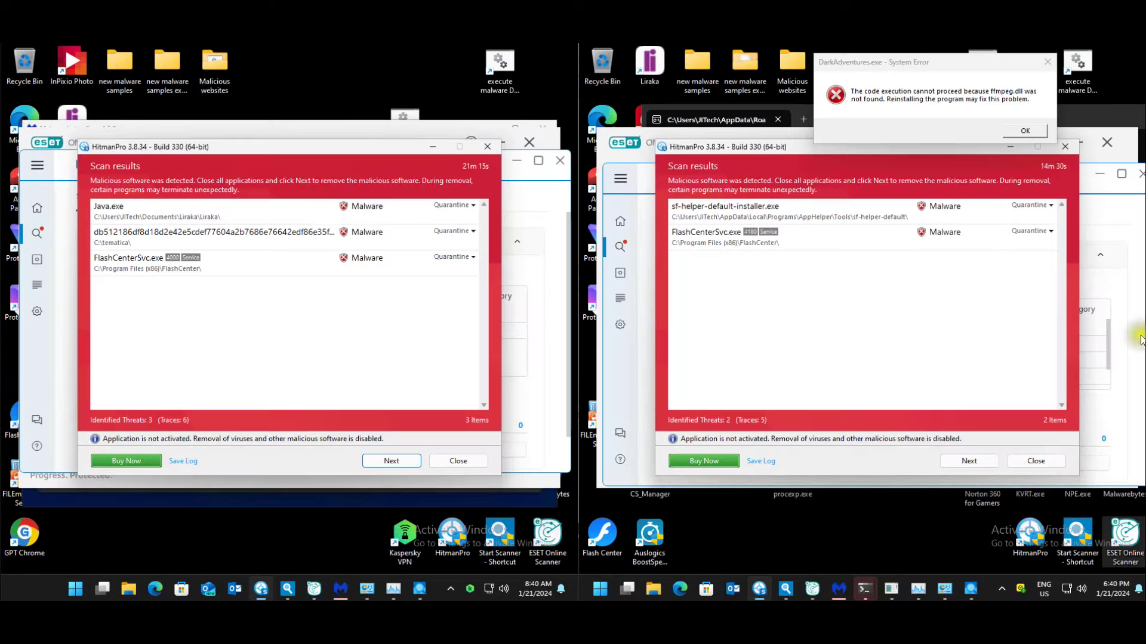
- Examine the Kaspersky machine's HitmanPro scan results, including the detection details for Java.exe
click(354, 324)
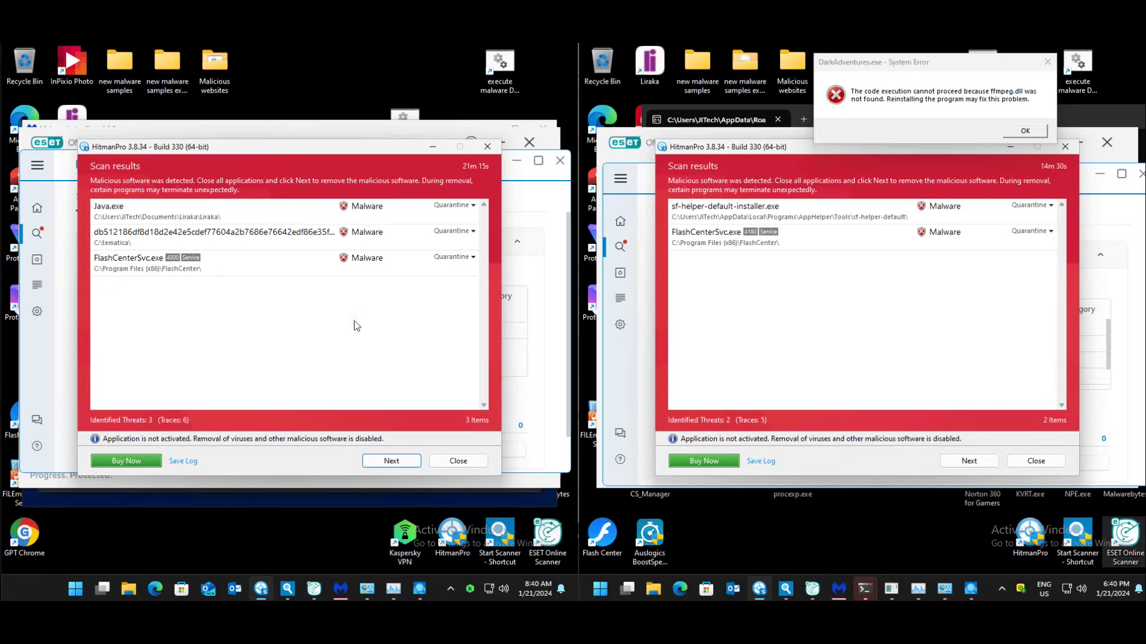
click(365, 323)
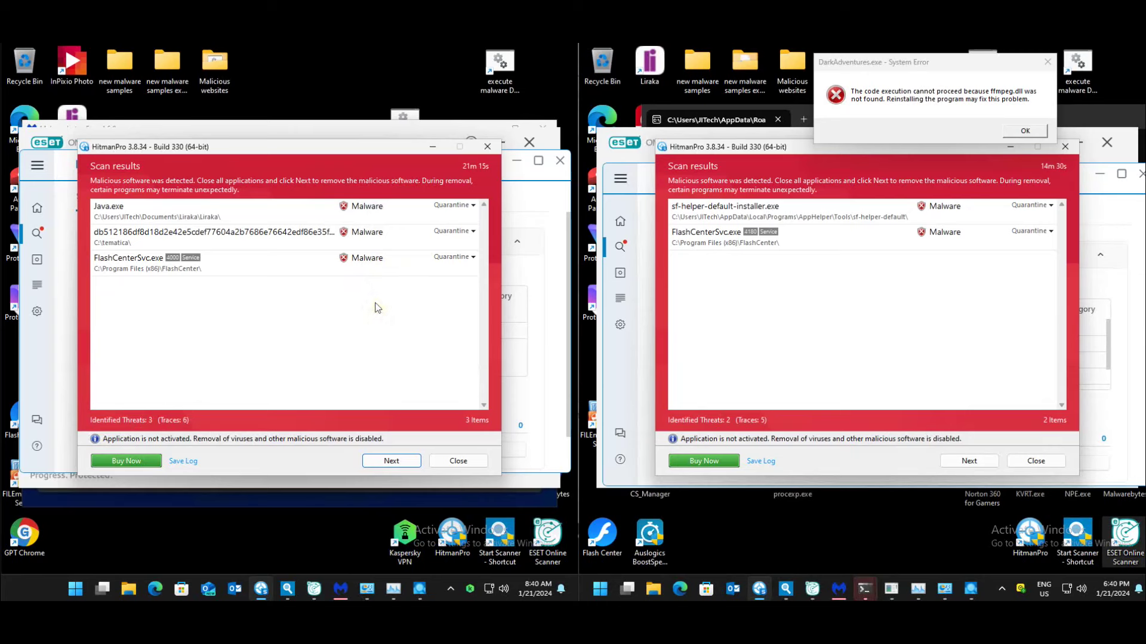
double_click(216, 216)
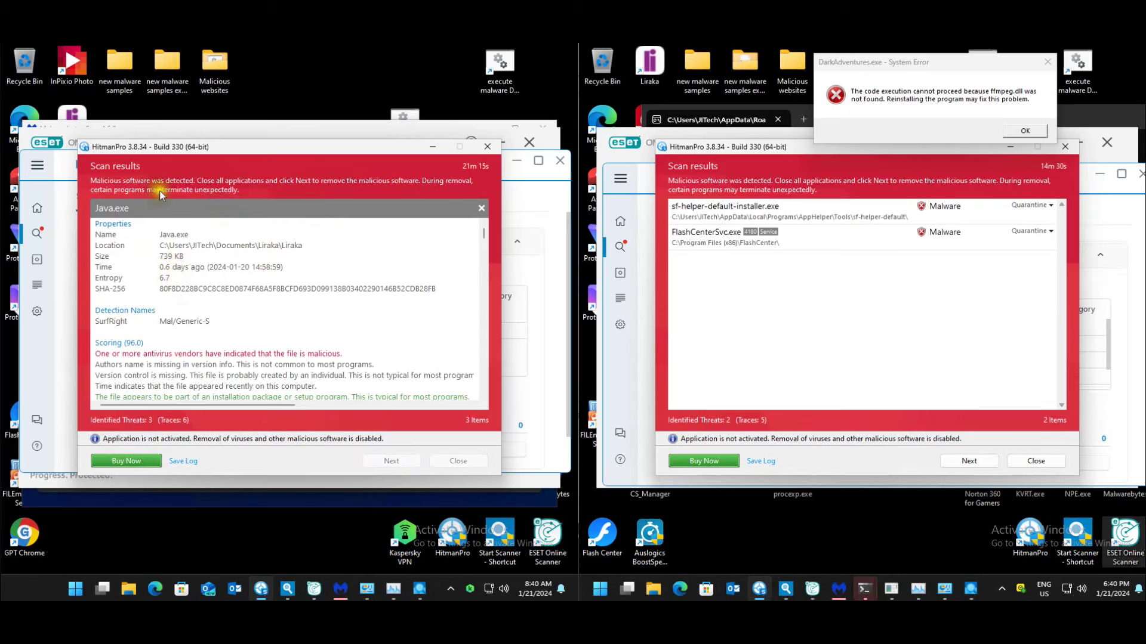
click(479, 206)
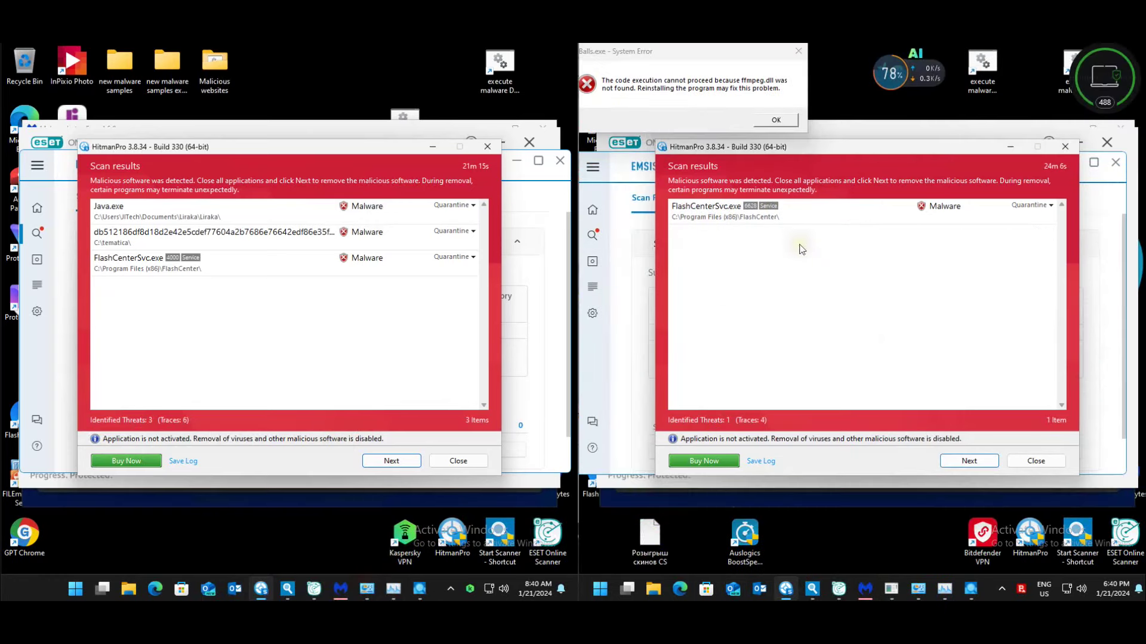
- Close the HitmanPro scan results on the Bitdefender and Kaspersky machines without removing anything
click(1037, 461)
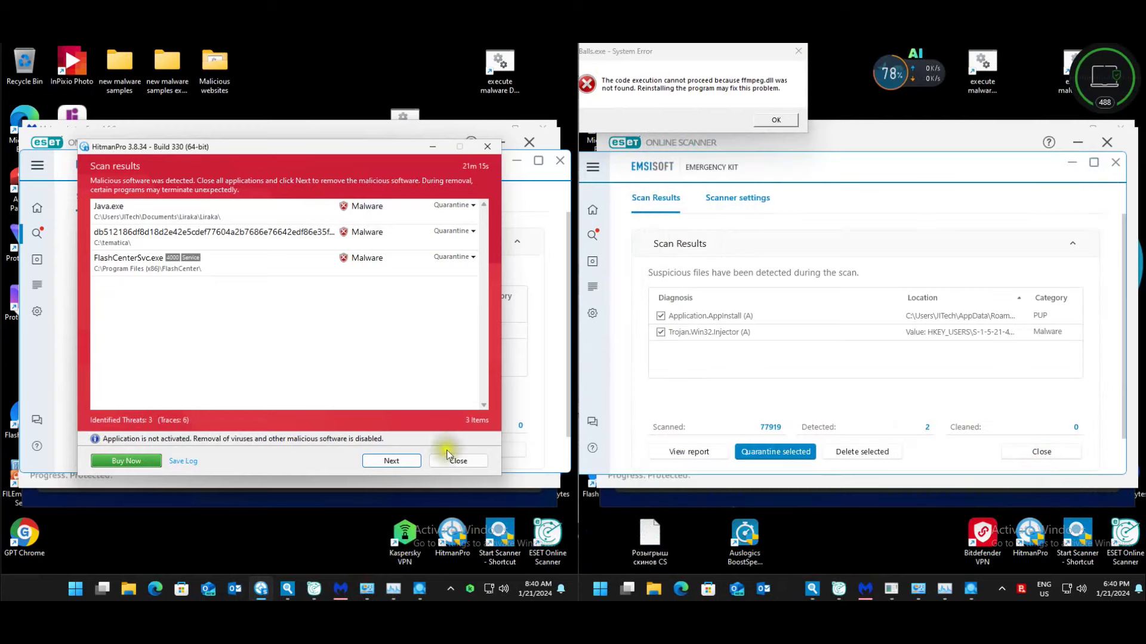
click(457, 460)
mouse_move(340, 589)
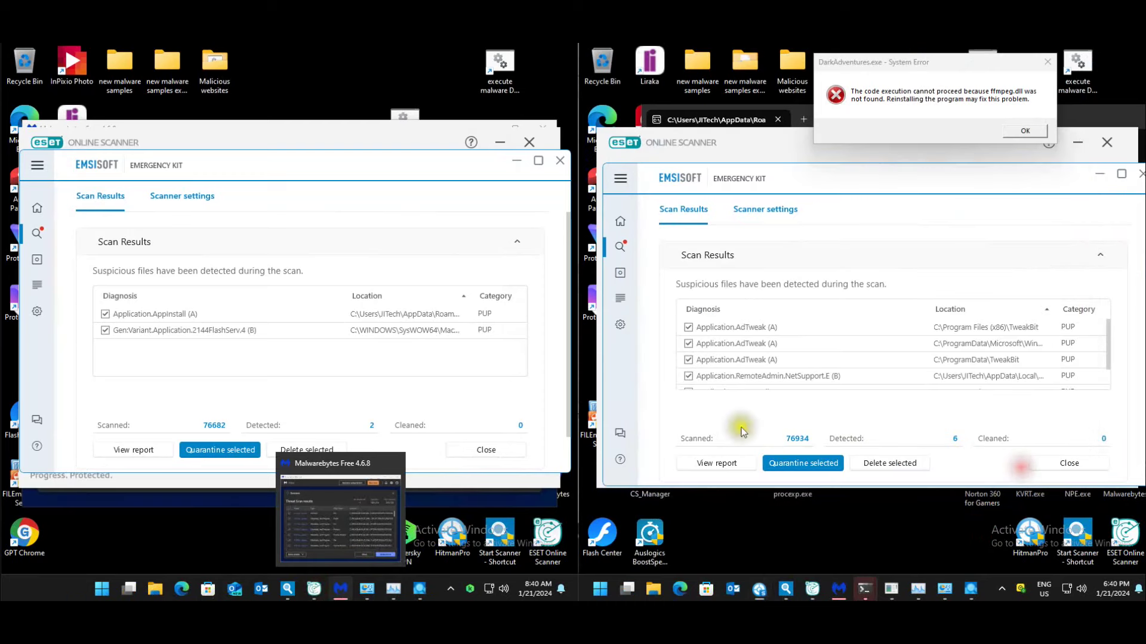
- Check the locations of the Emsisoft detections on the Kaspersky machine and close Emsisoft Emergency Kit without quarantining them
click(486, 395)
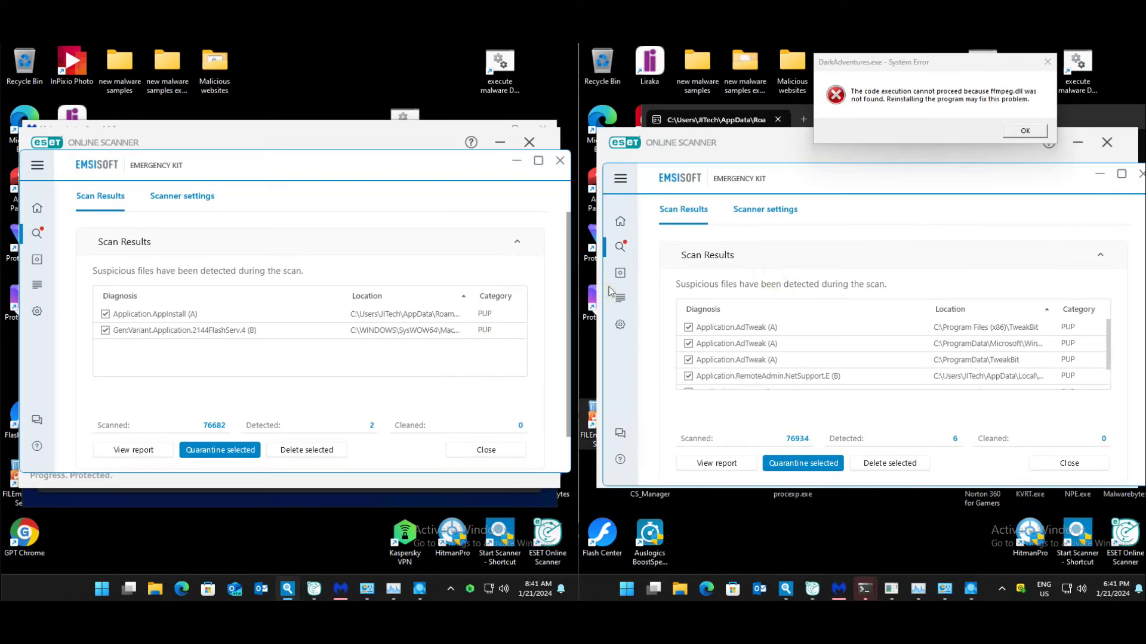
click(408, 314)
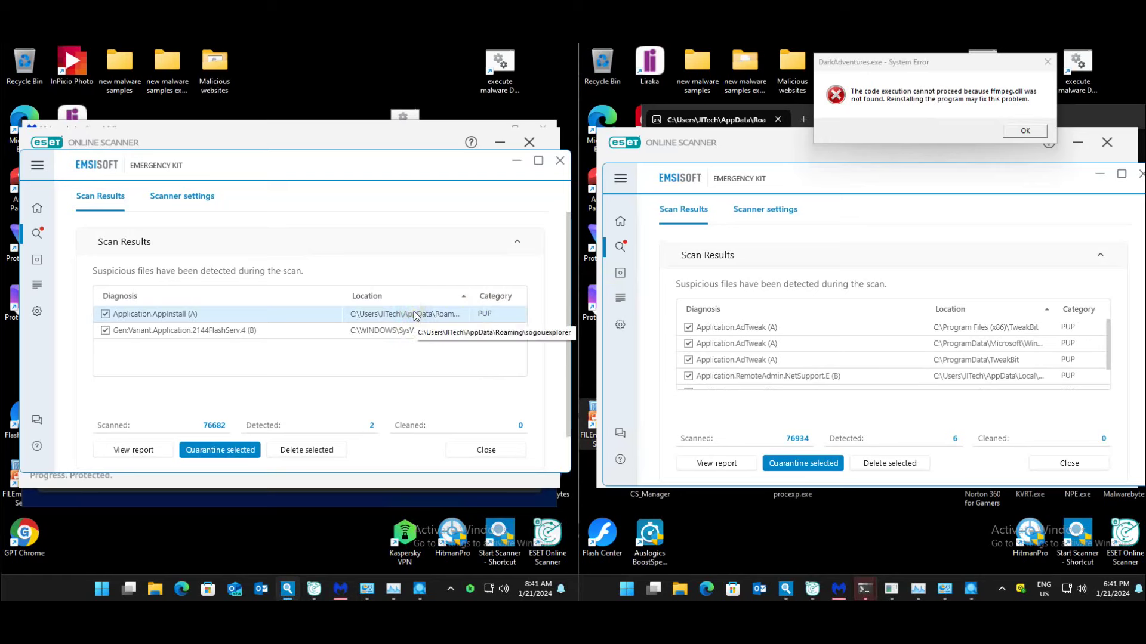
click(426, 349)
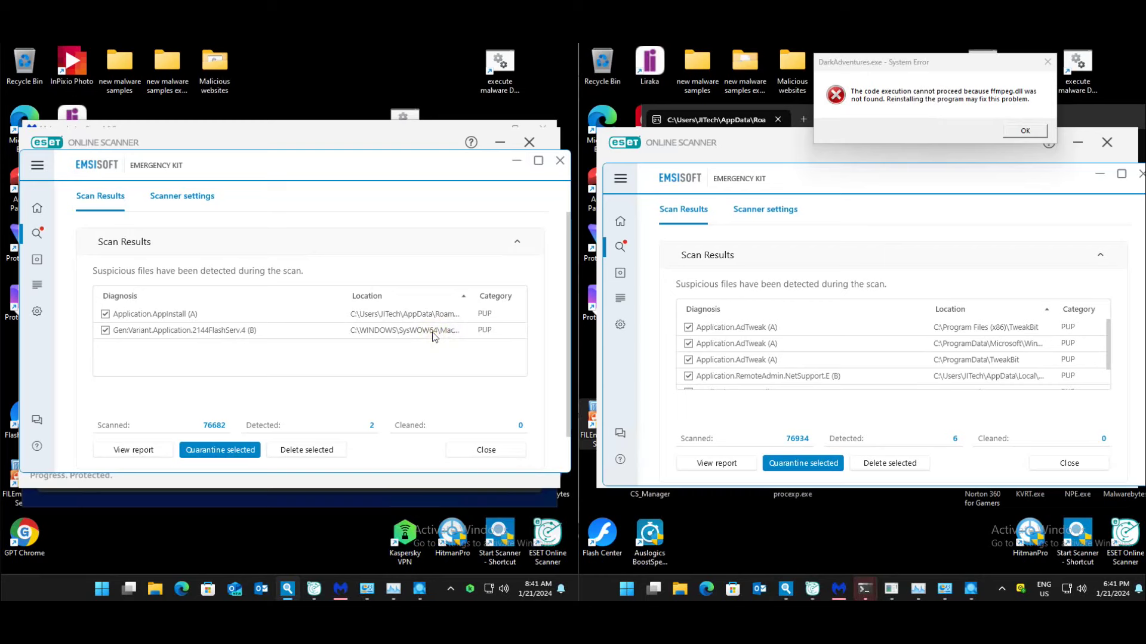
click(499, 455)
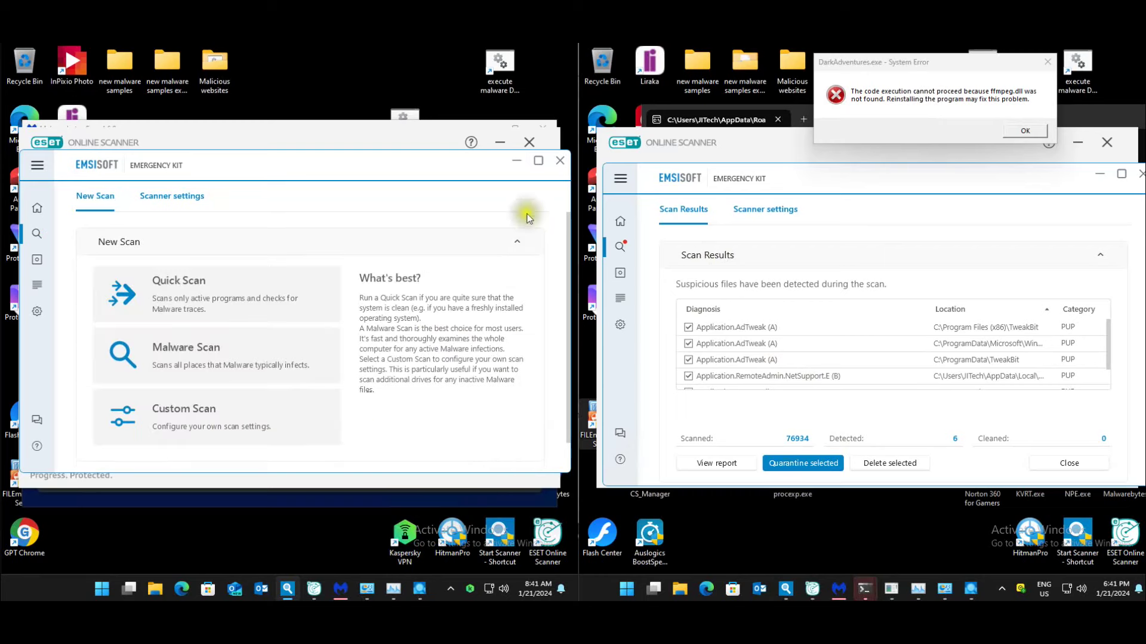
click(556, 163)
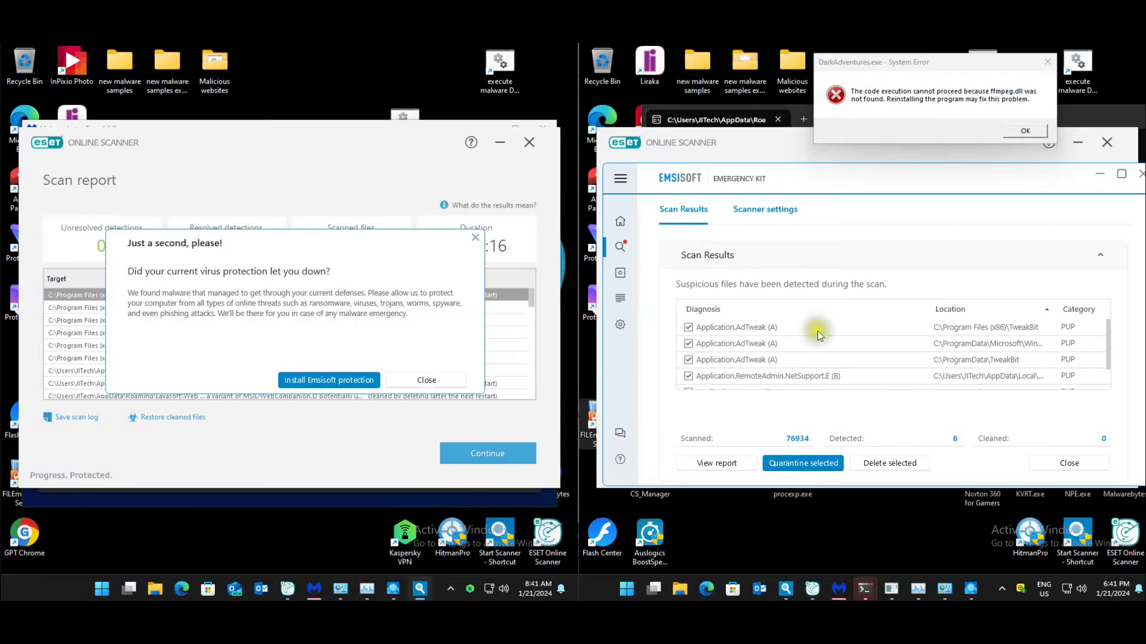
- Review the Emsisoft detections on the Norton and Bitdefender machines, closing Emergency Kit and dismissing its protection offers
click(1109, 378)
scroll(1110, 377, down, 1)
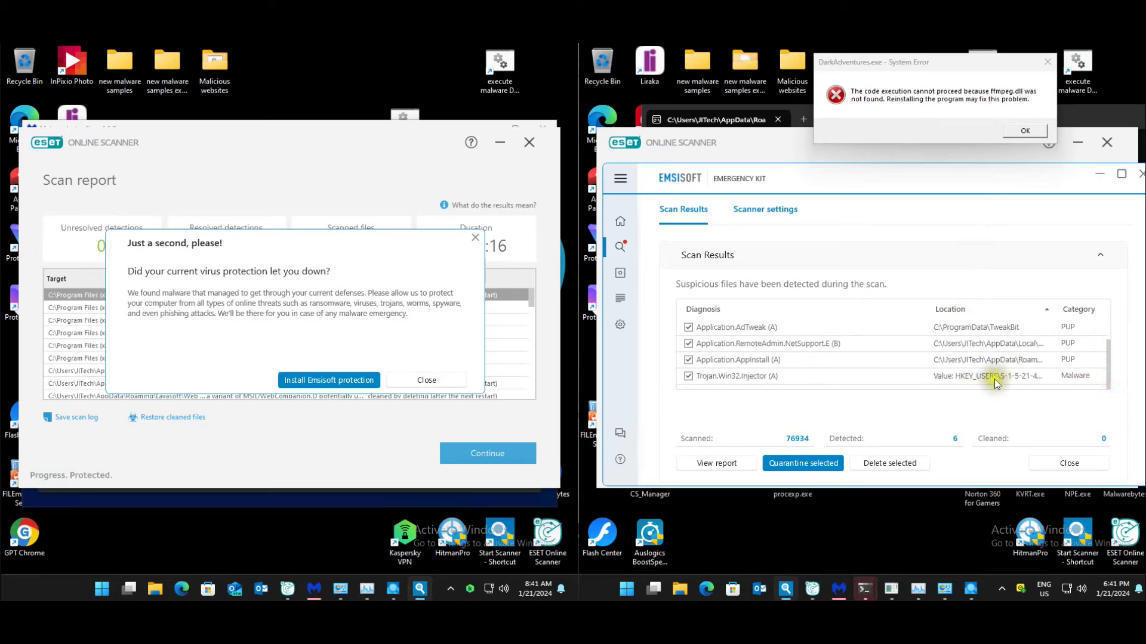
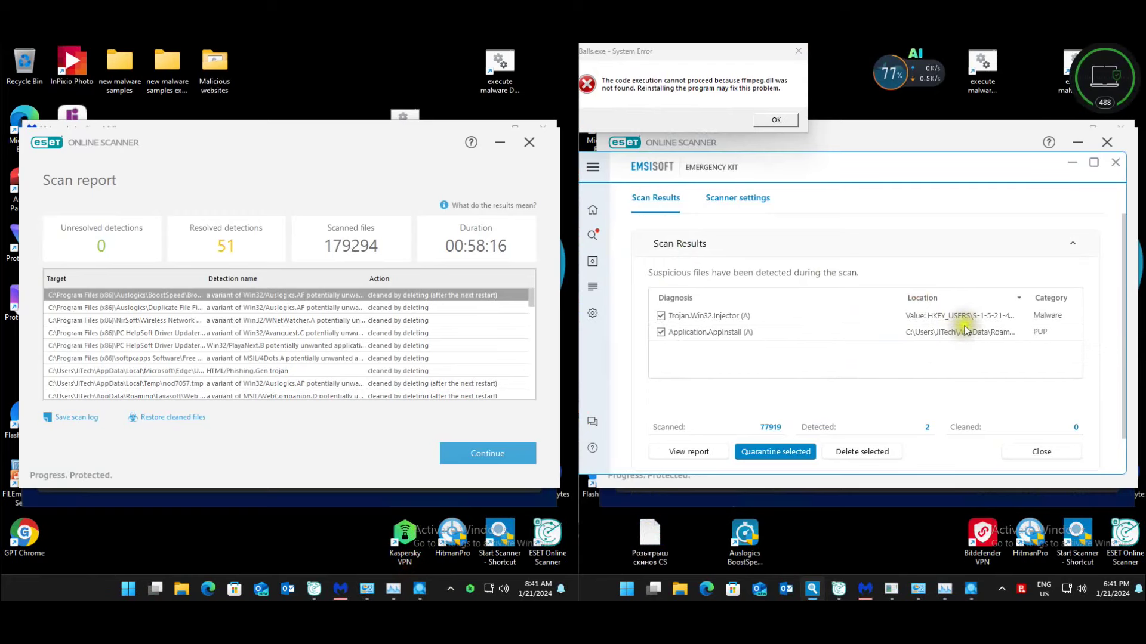
click(1115, 163)
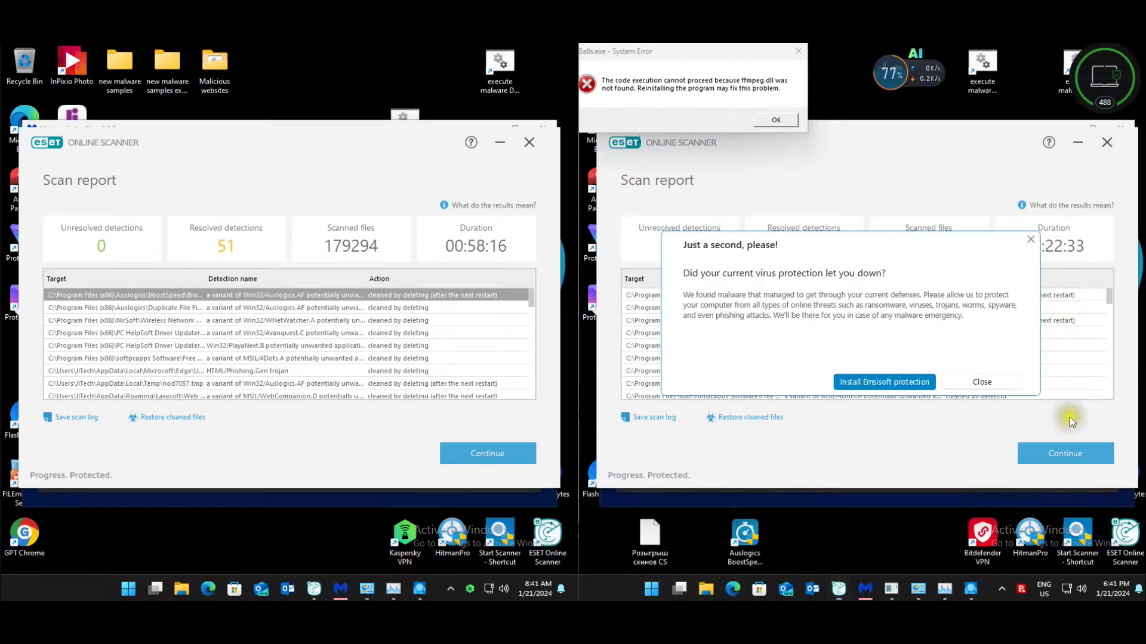
click(996, 386)
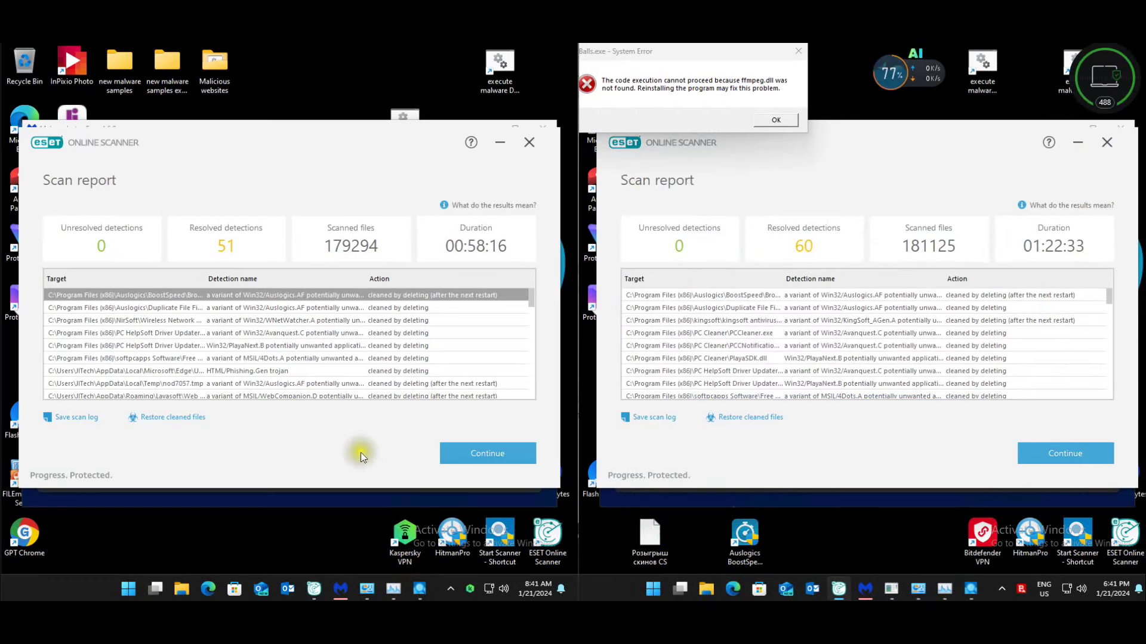
mouse_move(314, 589)
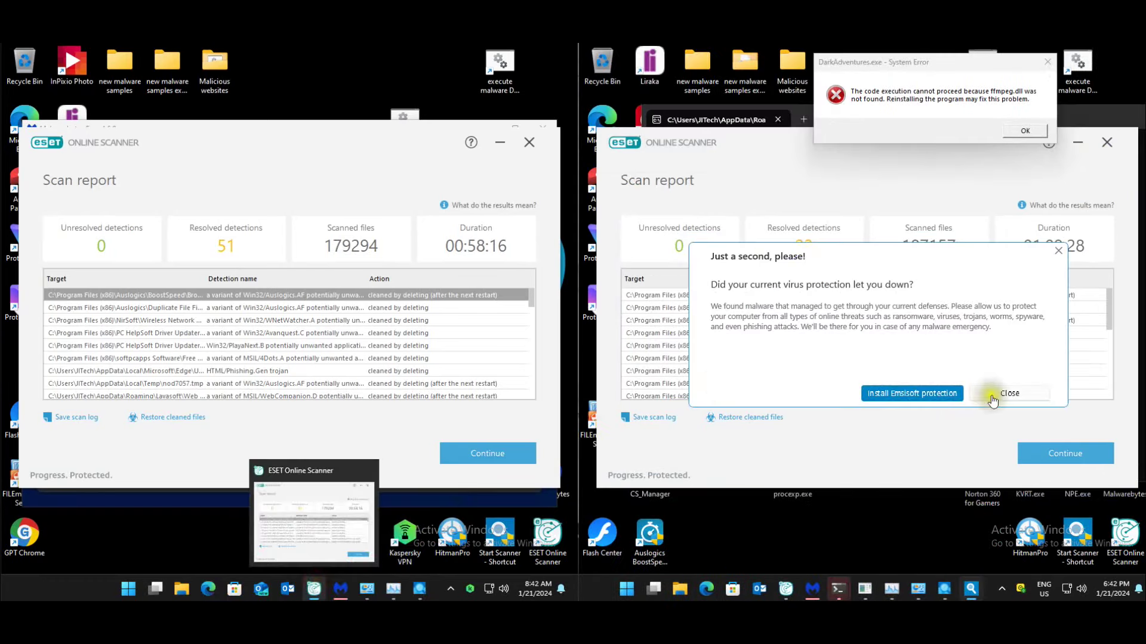
click(997, 390)
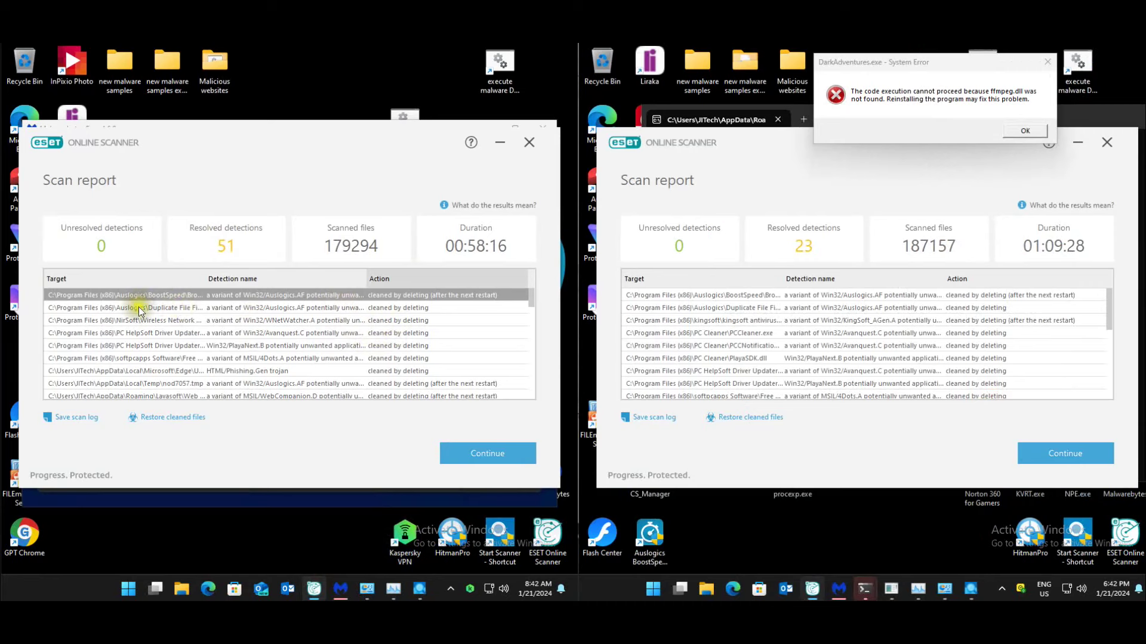
- Examine the ESET Online Scanner report on the Kaspersky machine through to the operating memory and autostart entries
click(529, 297)
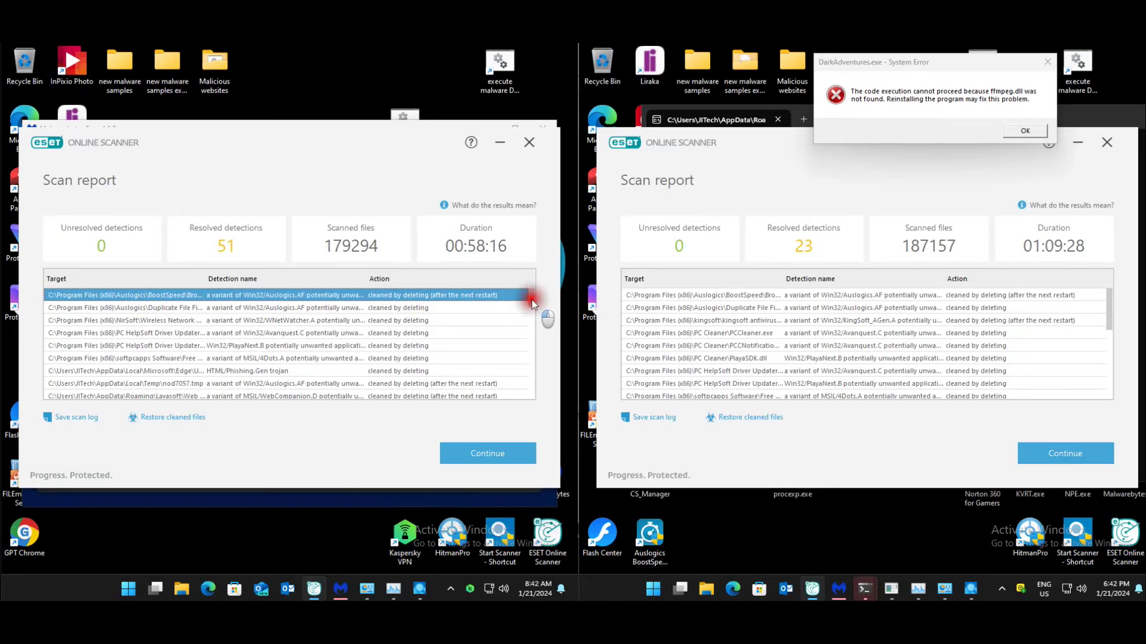
drag(533, 304, 532, 312)
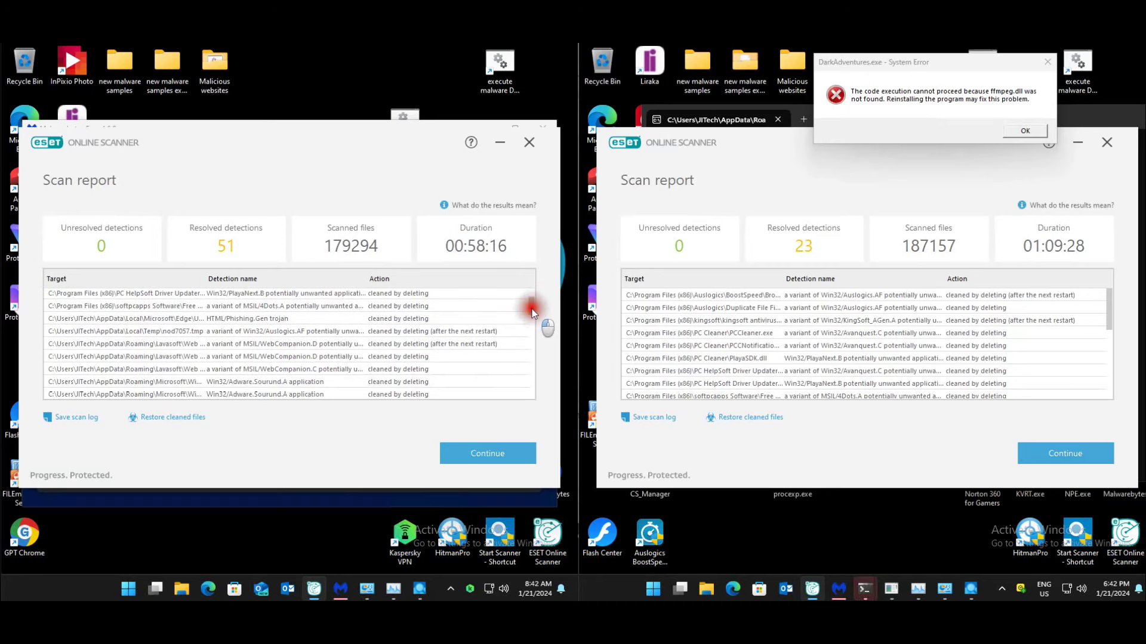
drag(532, 313, 534, 320)
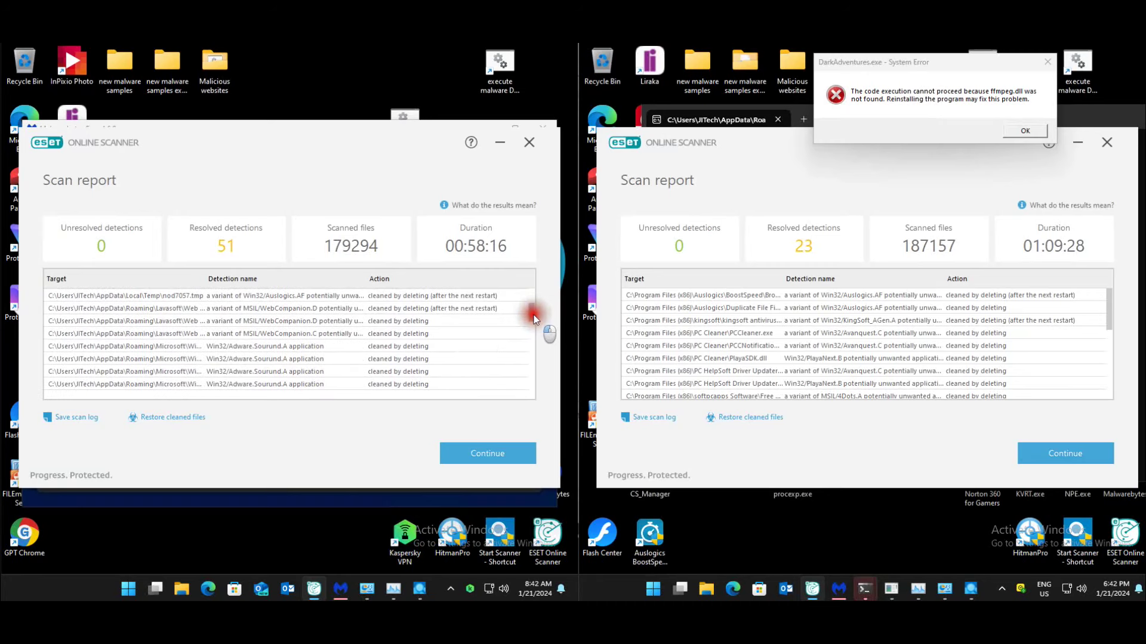
drag(534, 320, 533, 323)
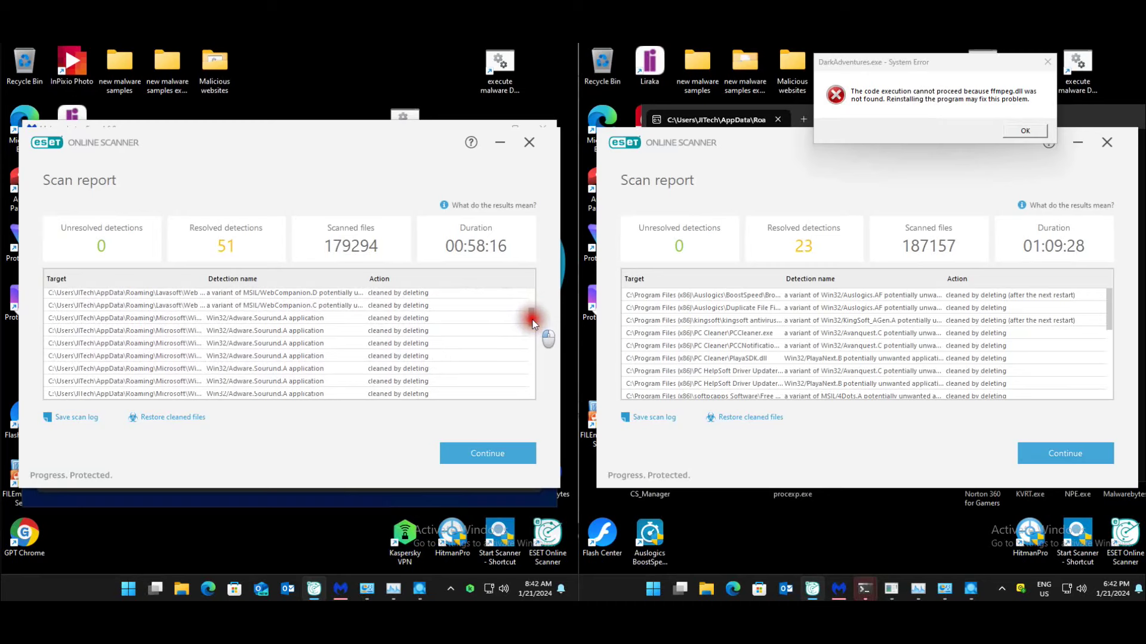
drag(533, 323, 525, 320)
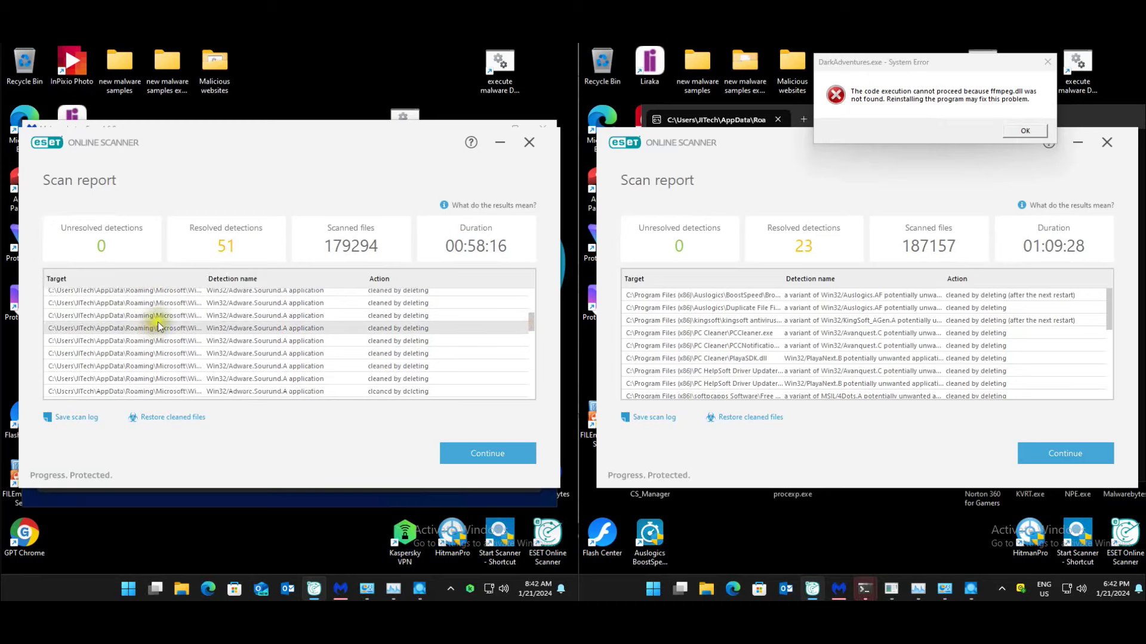
click(162, 315)
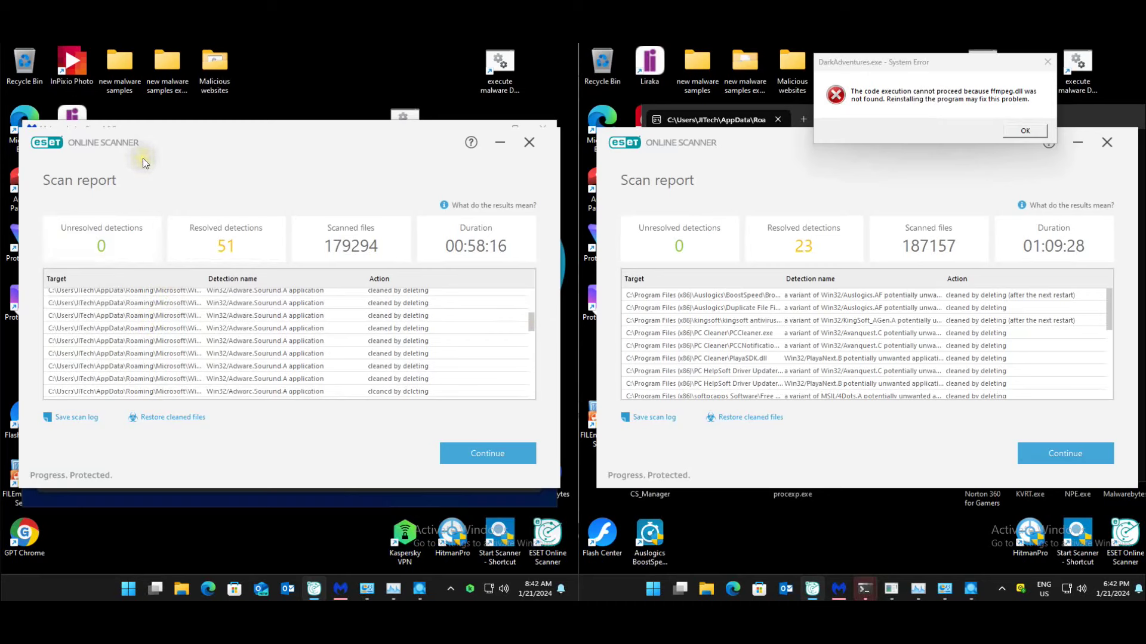
click(144, 306)
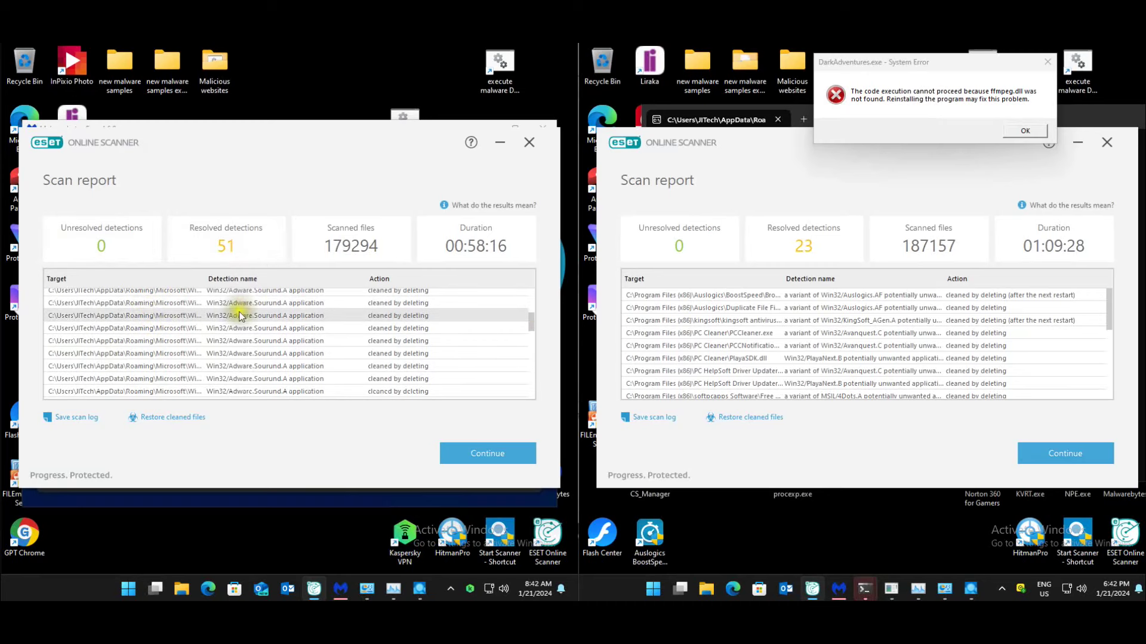
drag(533, 322, 532, 350)
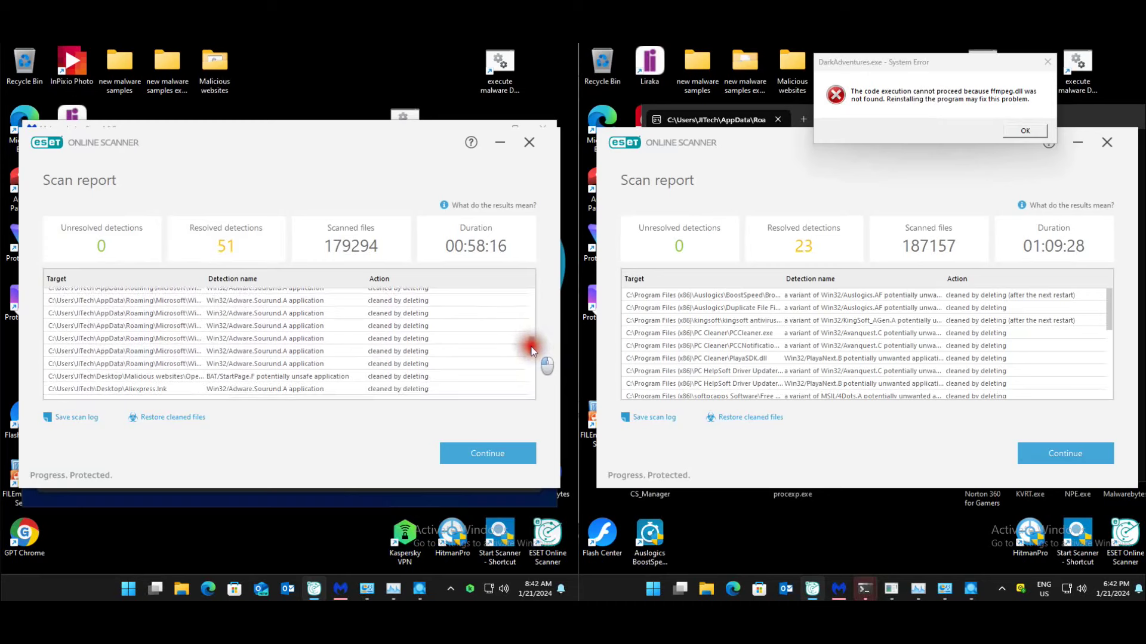
drag(532, 348, 532, 352)
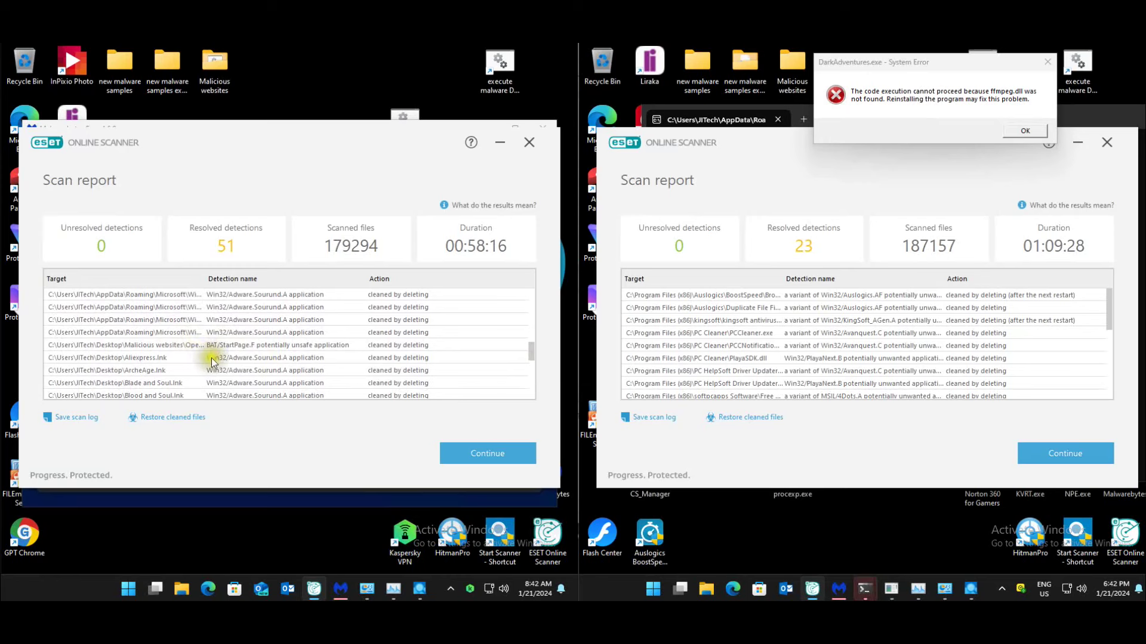
drag(533, 349, 527, 400)
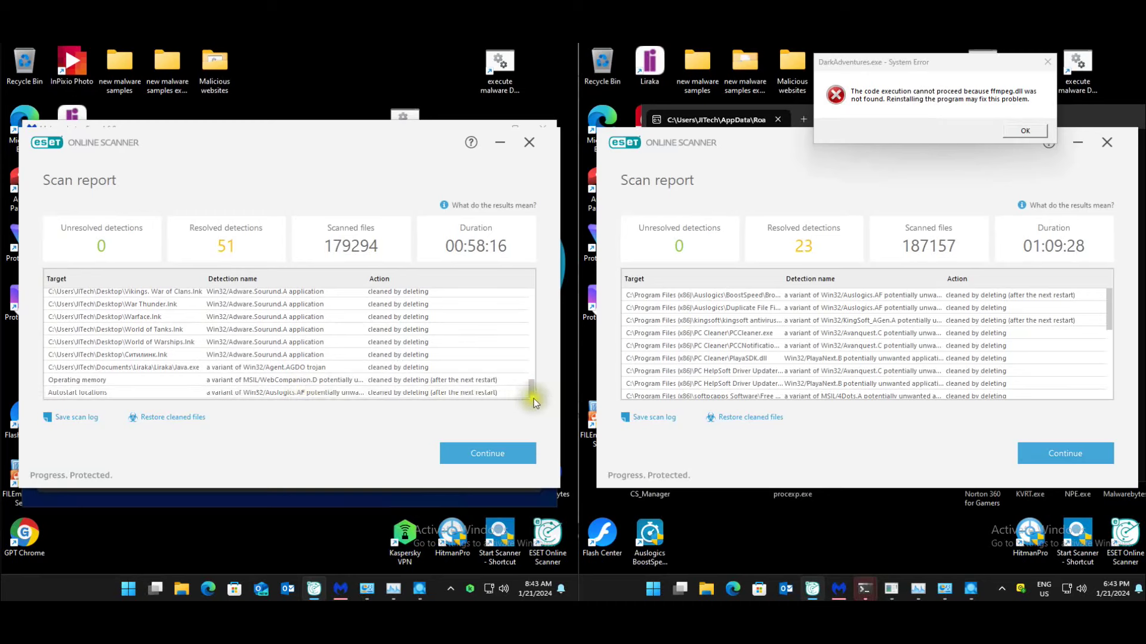
drag(531, 389, 521, 285)
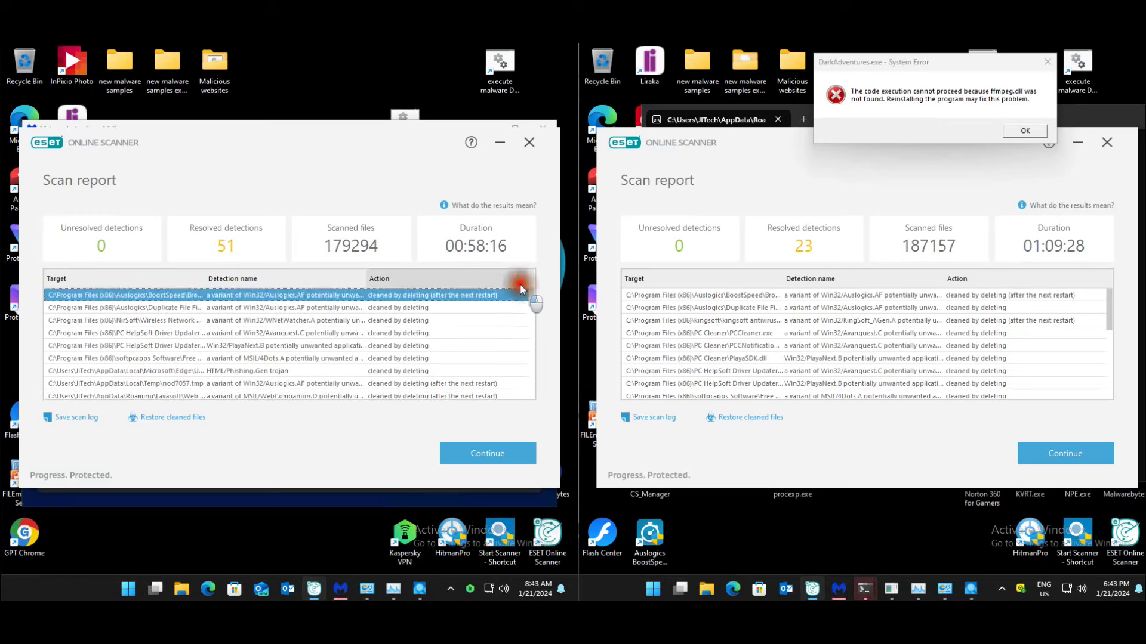
click(507, 294)
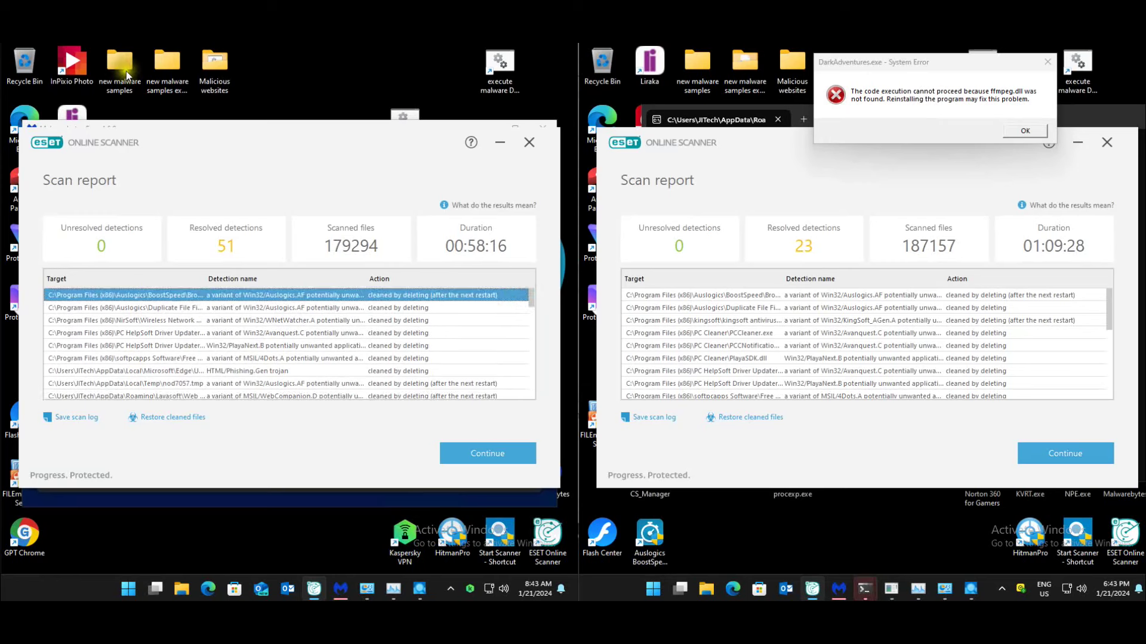
- Review all detections in the Norton machine's ESET Online Scanner report, including their targets and detection names
click(830, 169)
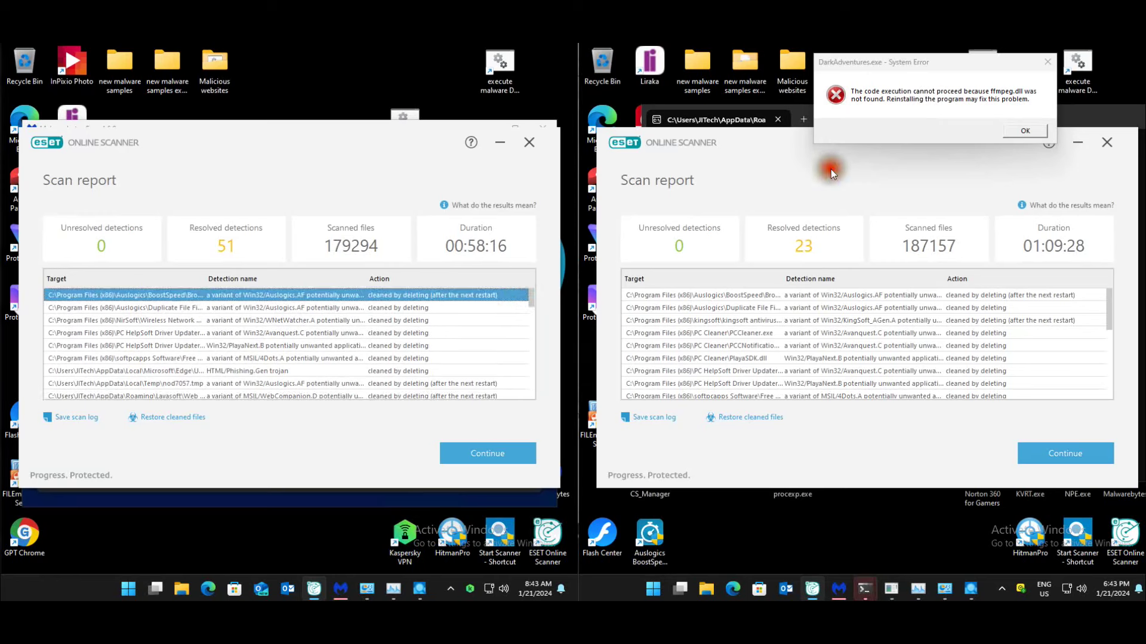
click(1113, 298)
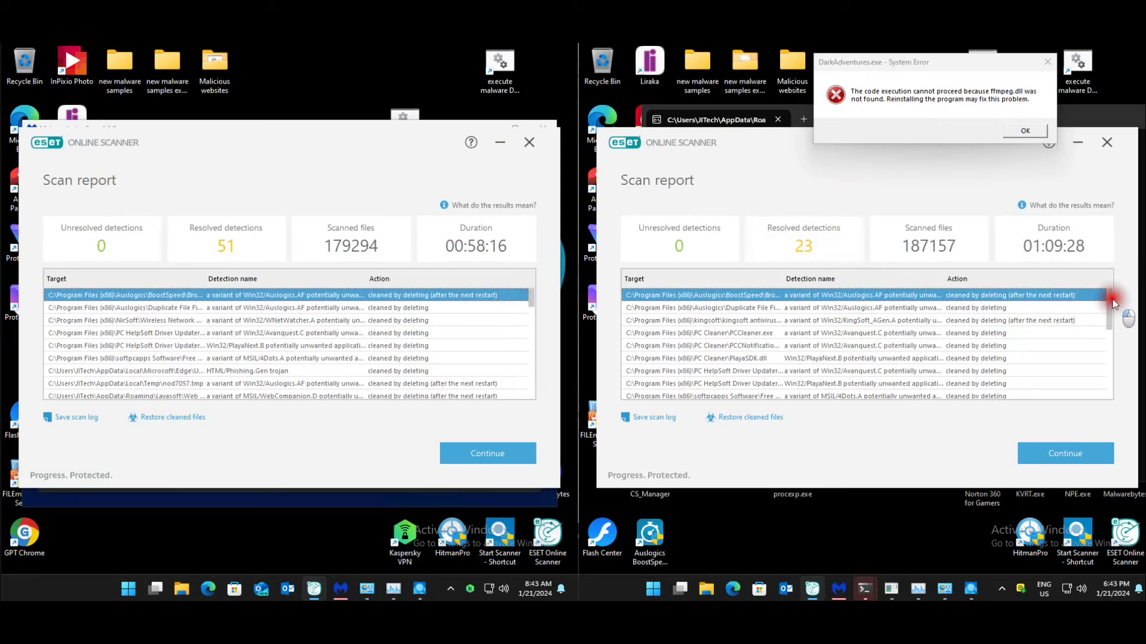
drag(1111, 303, 1114, 329)
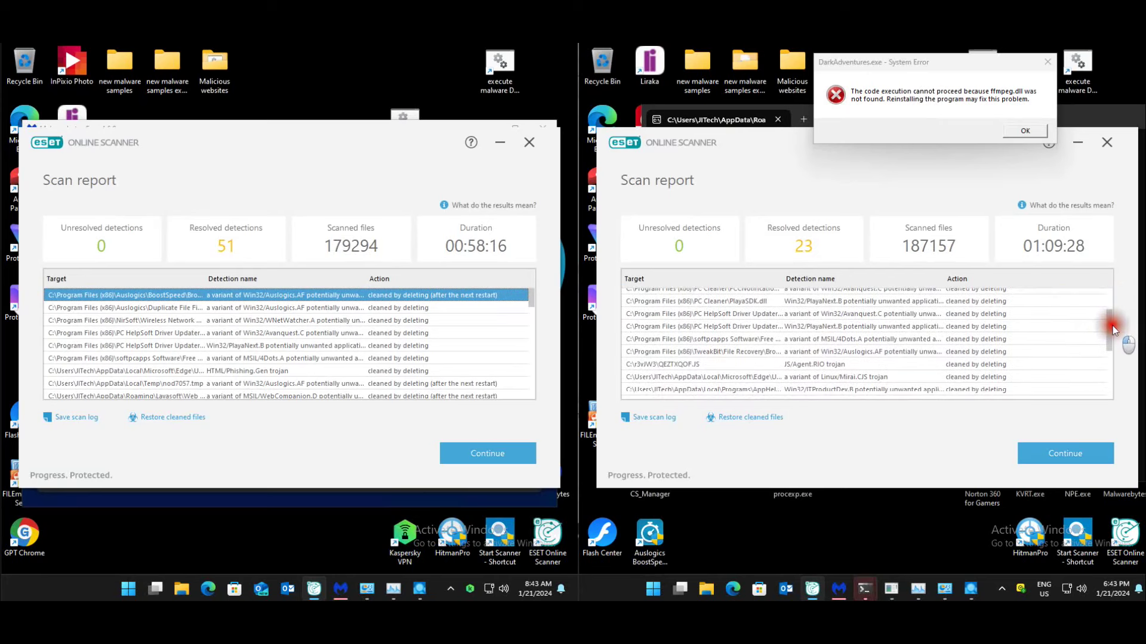
drag(1112, 328, 1112, 330)
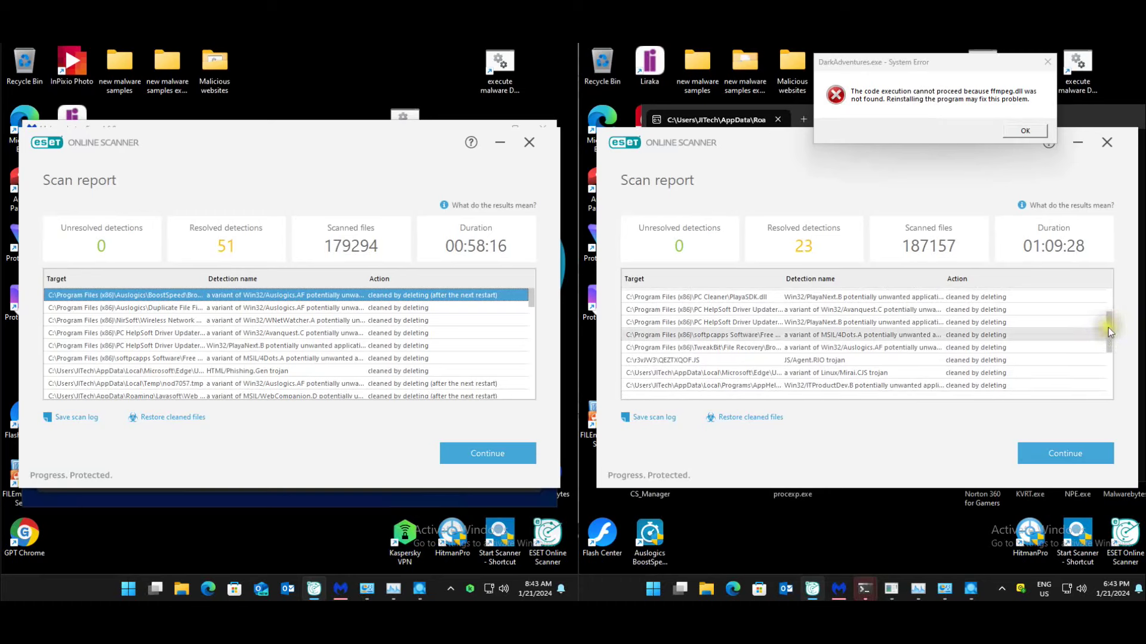
drag(1108, 328, 1105, 373)
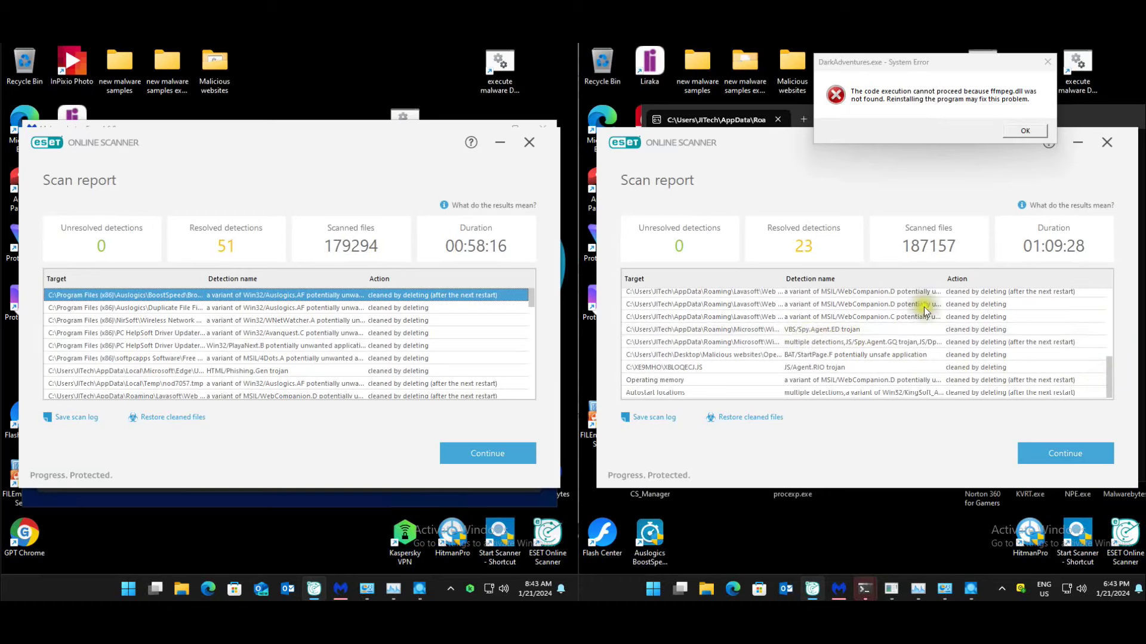
- Close ESET Online Scanner on the Kaspersky and Norton machines without submitting an email address for the results
click(529, 142)
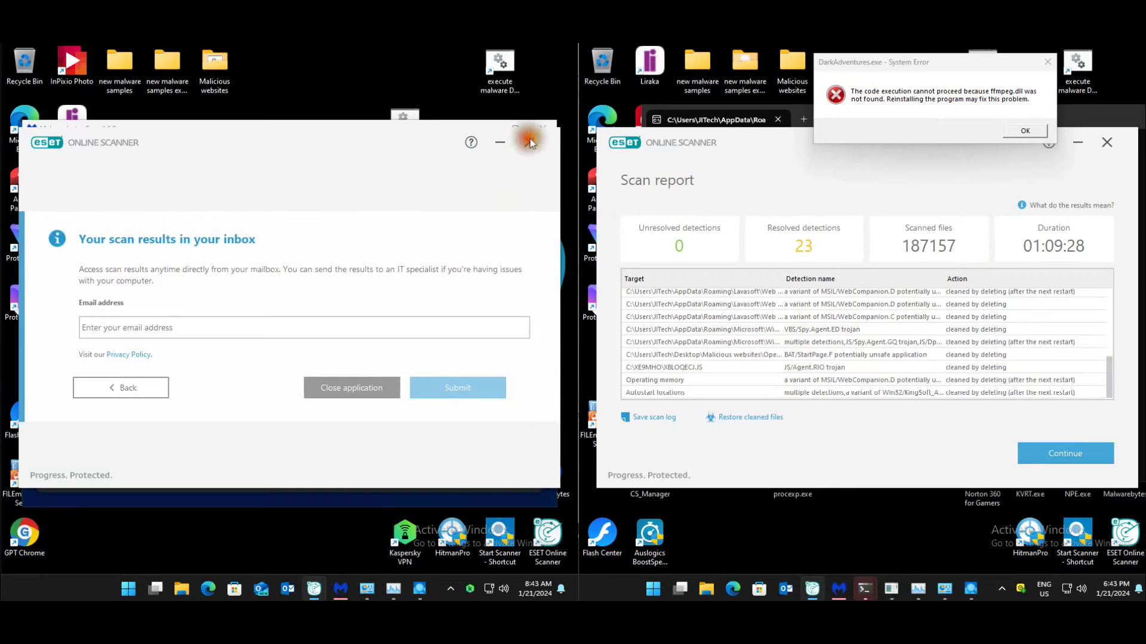
click(1107, 142)
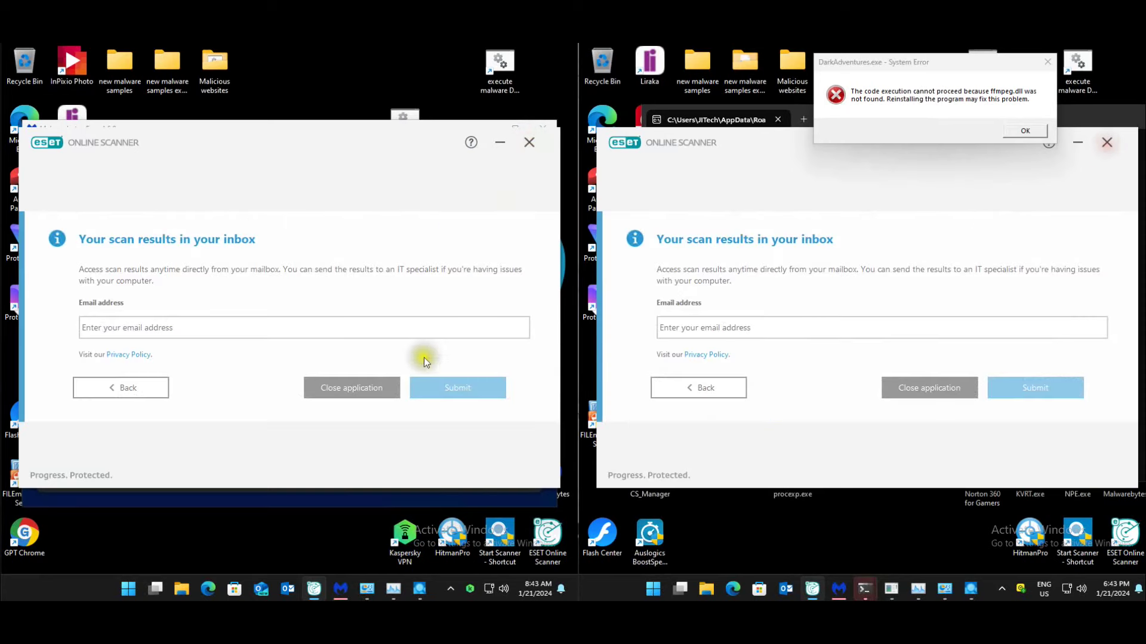
click(385, 388)
click(883, 388)
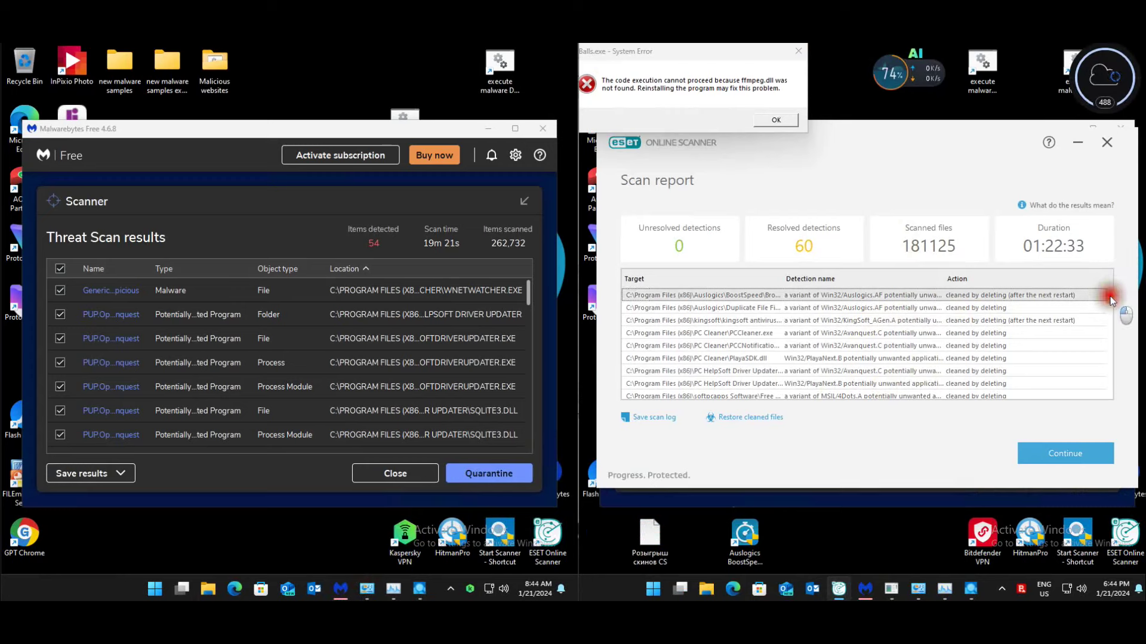
- Review the full list of ESET detections on the Bitdefender machine and close ESET Online Scanner without submitting an email address
scroll(1110, 298, down, 1)
scroll(1110, 302, down, 3)
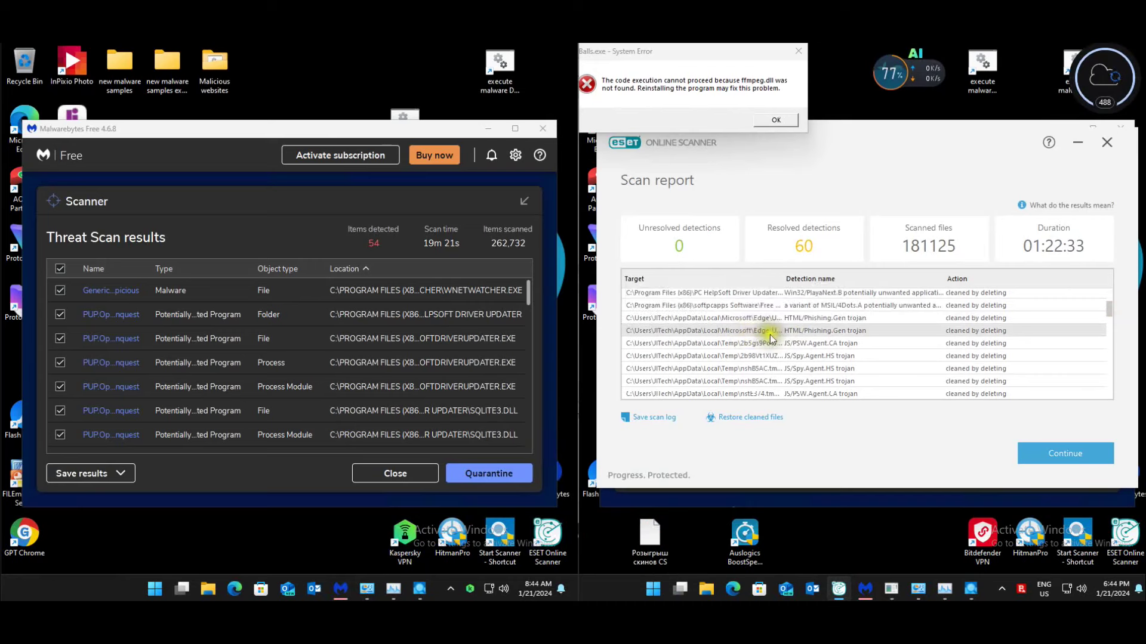
click(1110, 313)
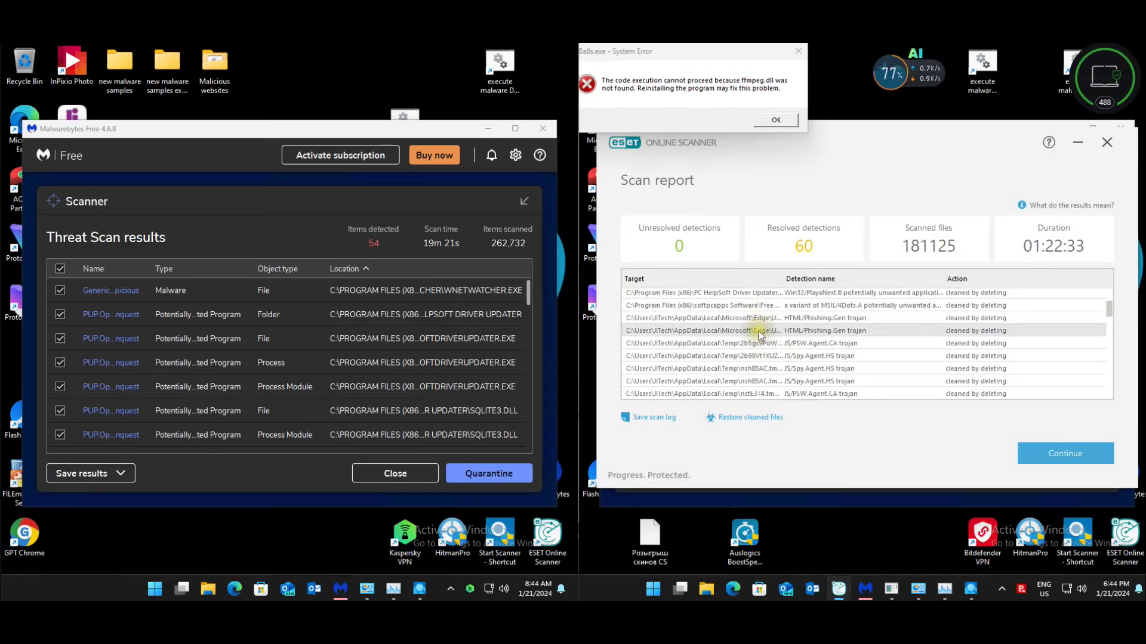
click(1111, 310)
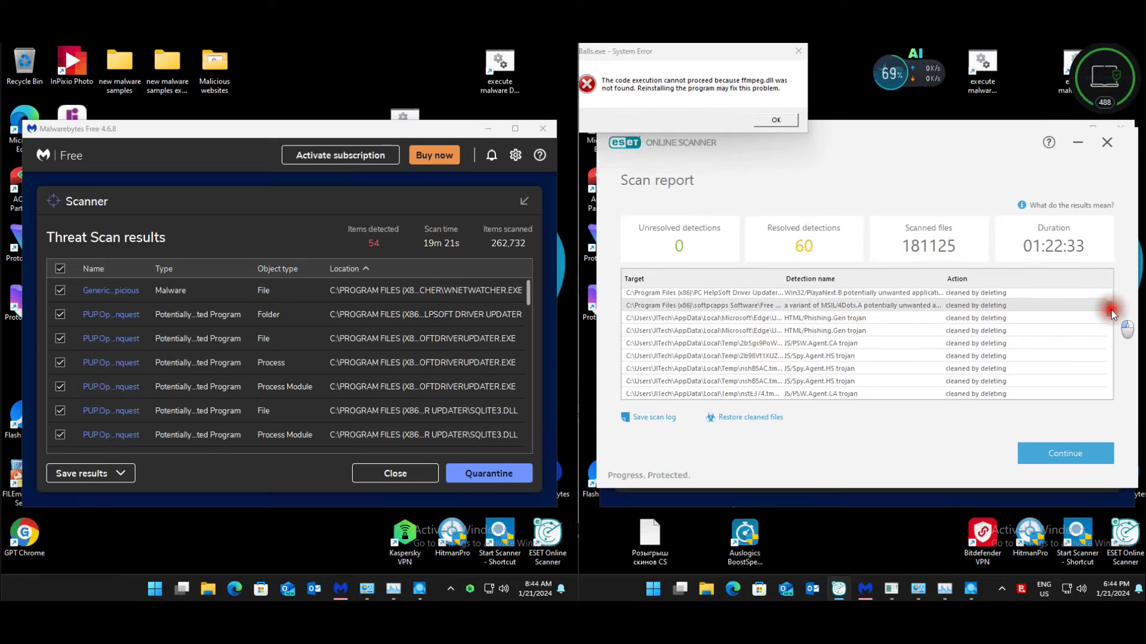
drag(1110, 310, 1111, 330)
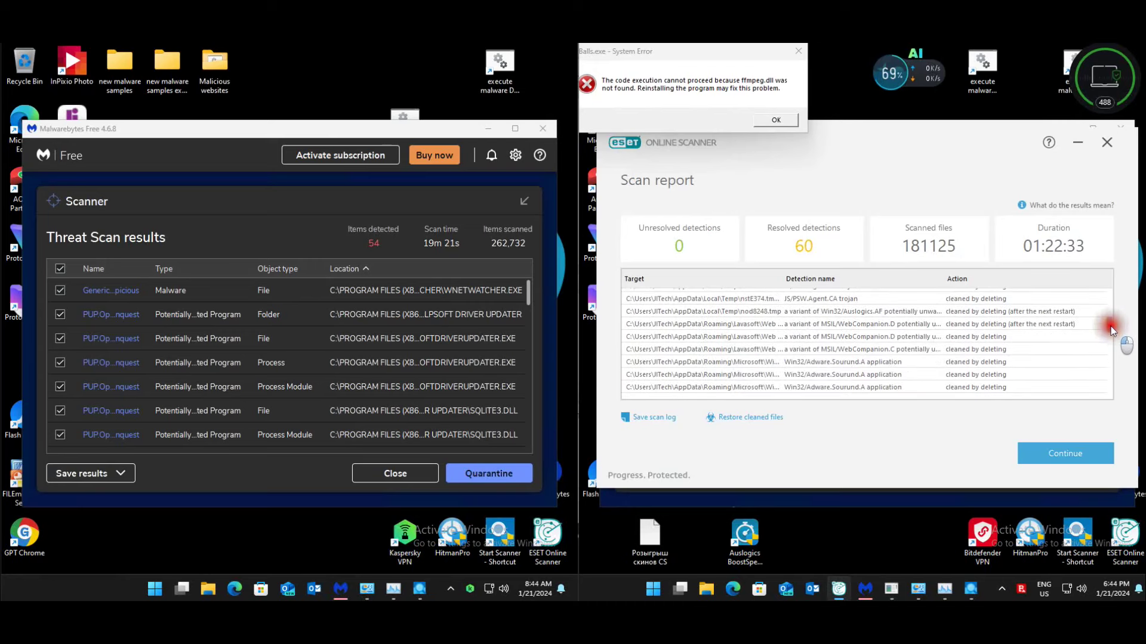
drag(1112, 328, 1109, 366)
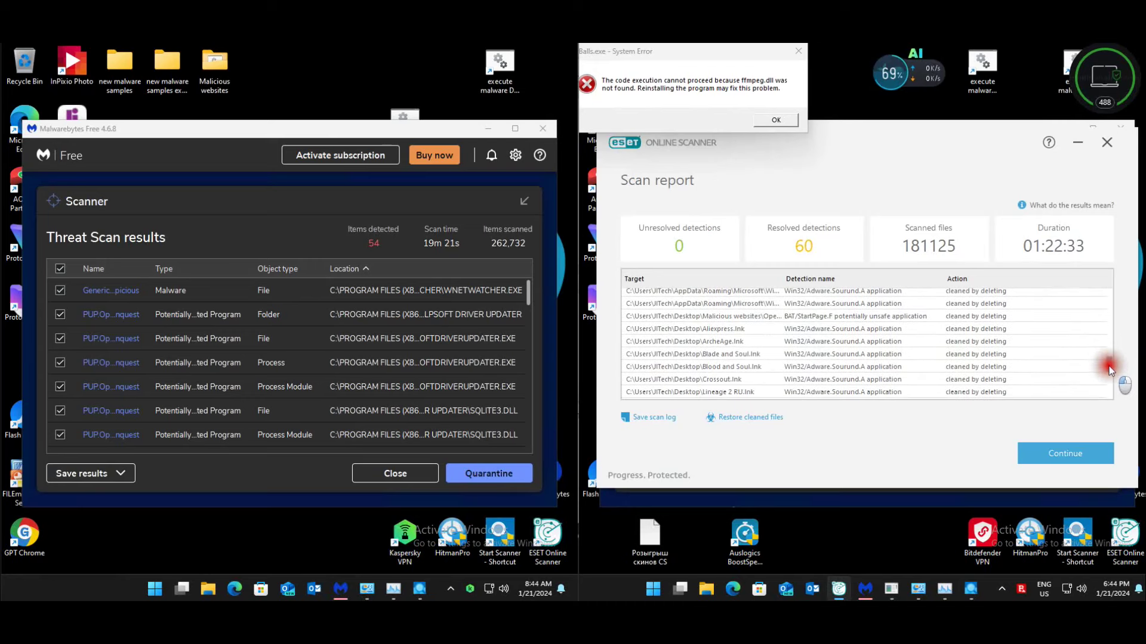
drag(1109, 366, 1106, 399)
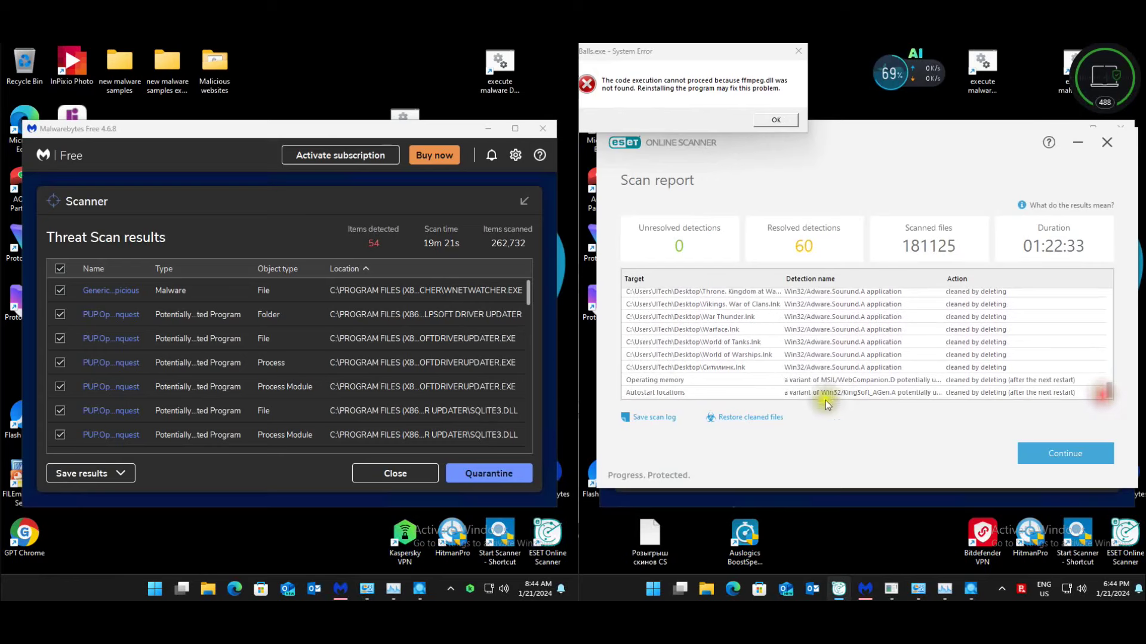
click(1107, 145)
click(914, 392)
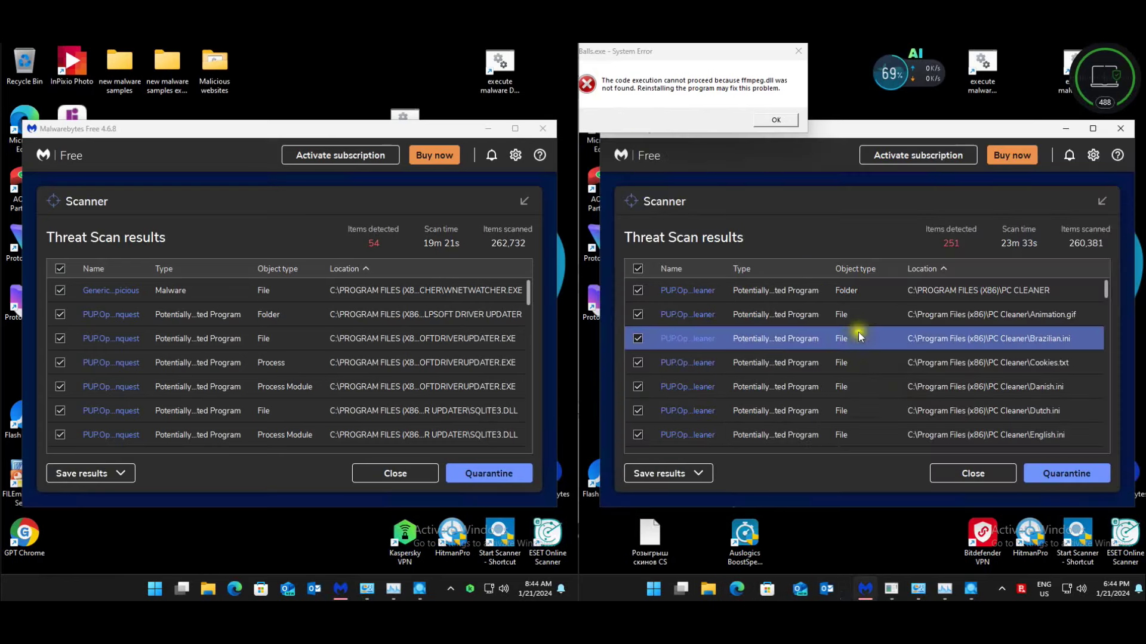
- Bring up the Norton machine's Malwarebytes results for comparison and examine the Kaspersky machine's Malwarebytes detections through the end of the list
mouse_move(327, 588)
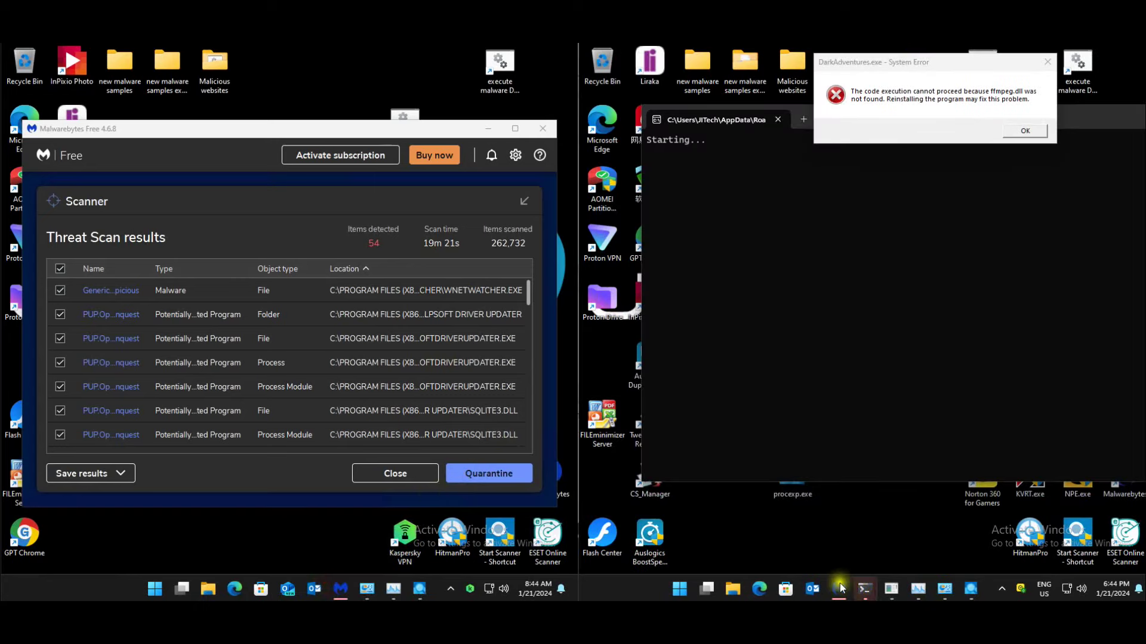
click(842, 579)
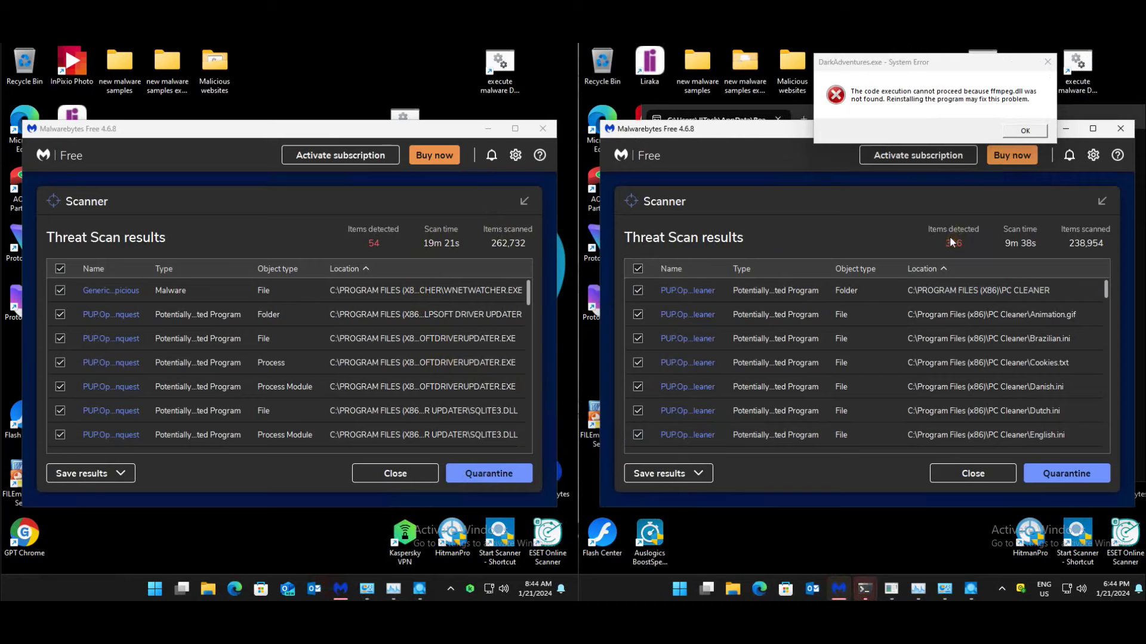
click(414, 305)
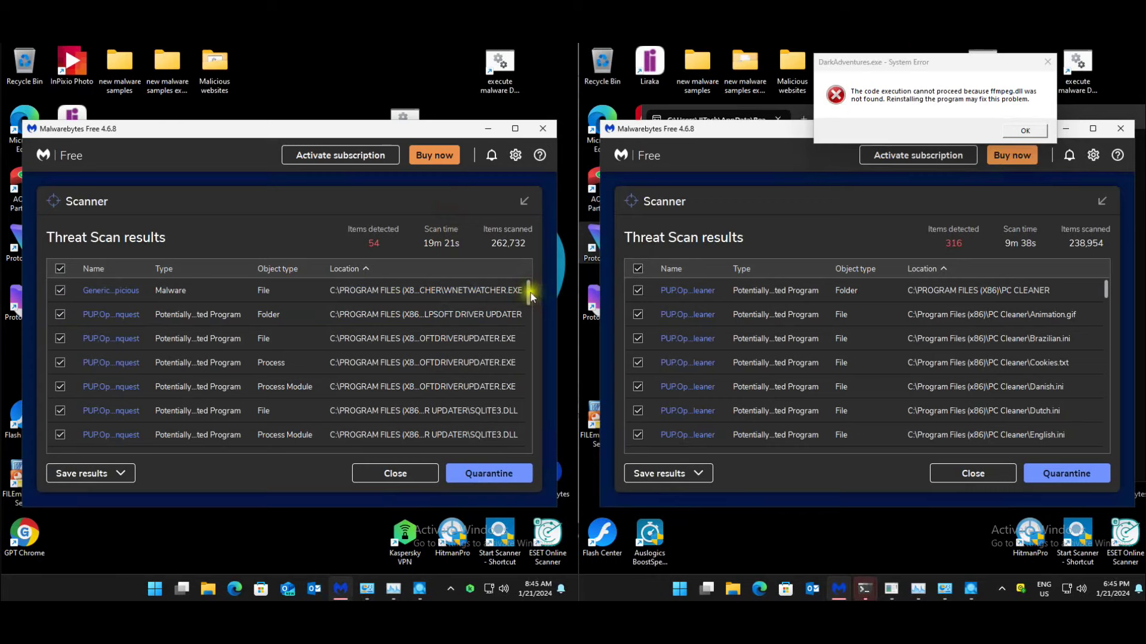
drag(530, 297, 526, 332)
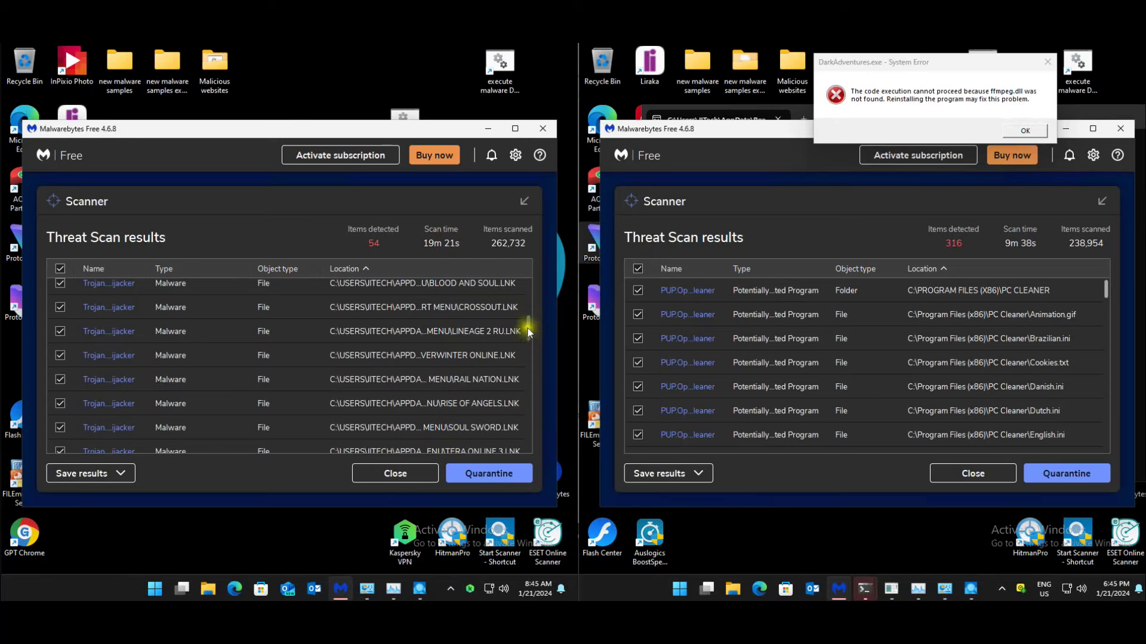
drag(529, 332, 527, 449)
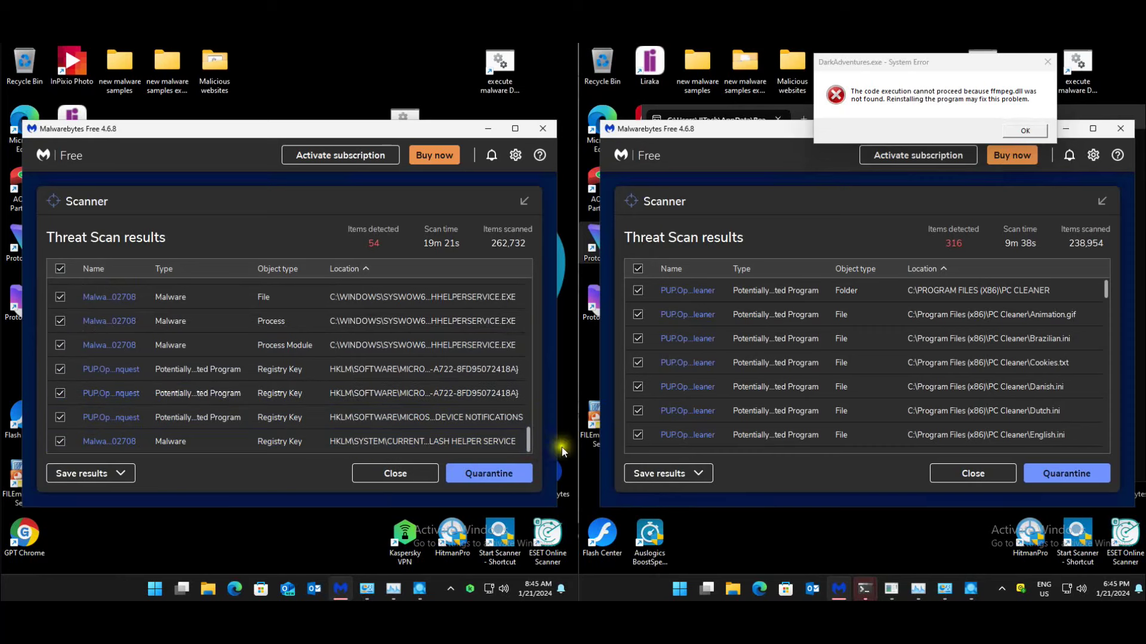
drag(527, 445, 528, 335)
scroll(496, 444, down, 5)
- Close the Malwarebytes scan results on the Kaspersky machine without quarantining anything, and close Malwarebytes
click(402, 481)
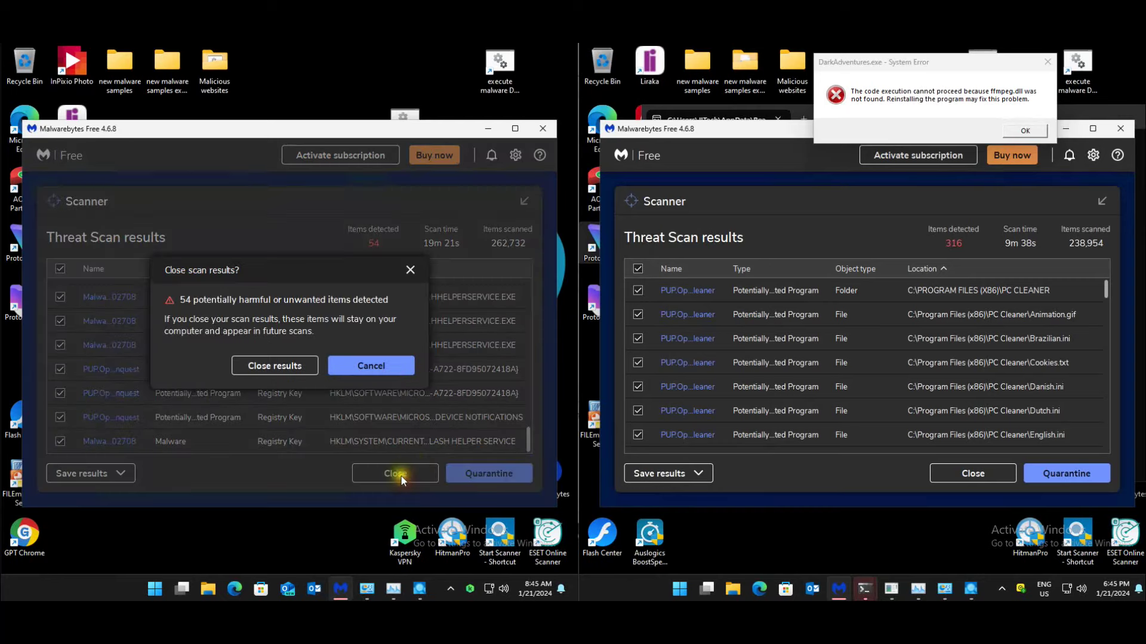
click(299, 363)
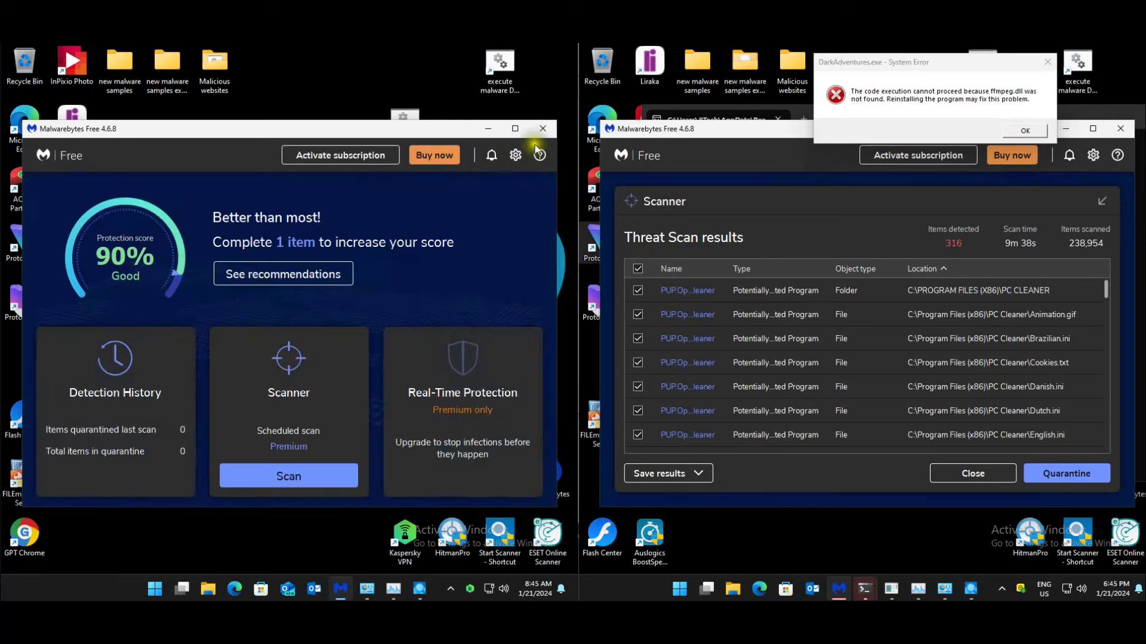
click(542, 129)
- Review the Norton machine's Malwarebytes detections through the end of the list and close the results and Malwarebytes without quarantining anything
click(778, 173)
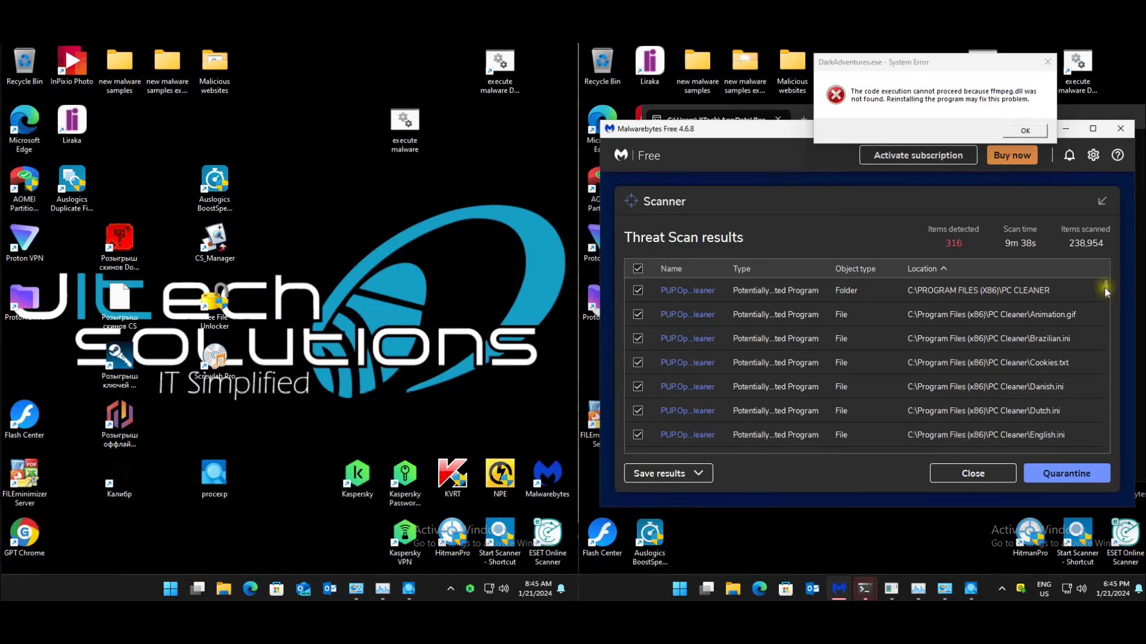
drag(1110, 300, 1104, 456)
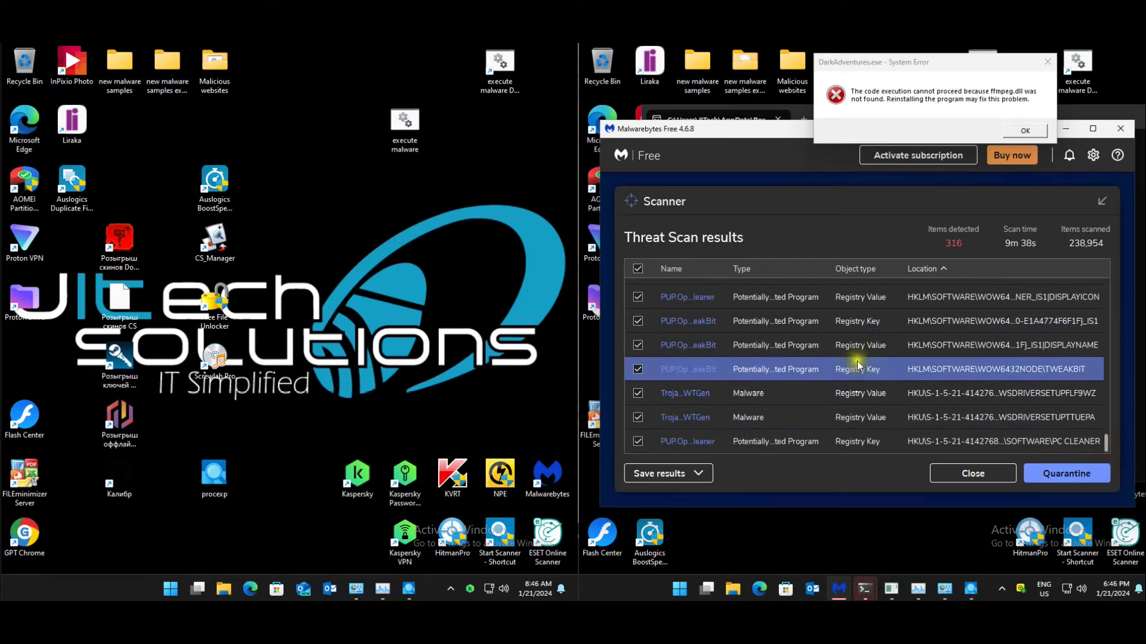
click(973, 473)
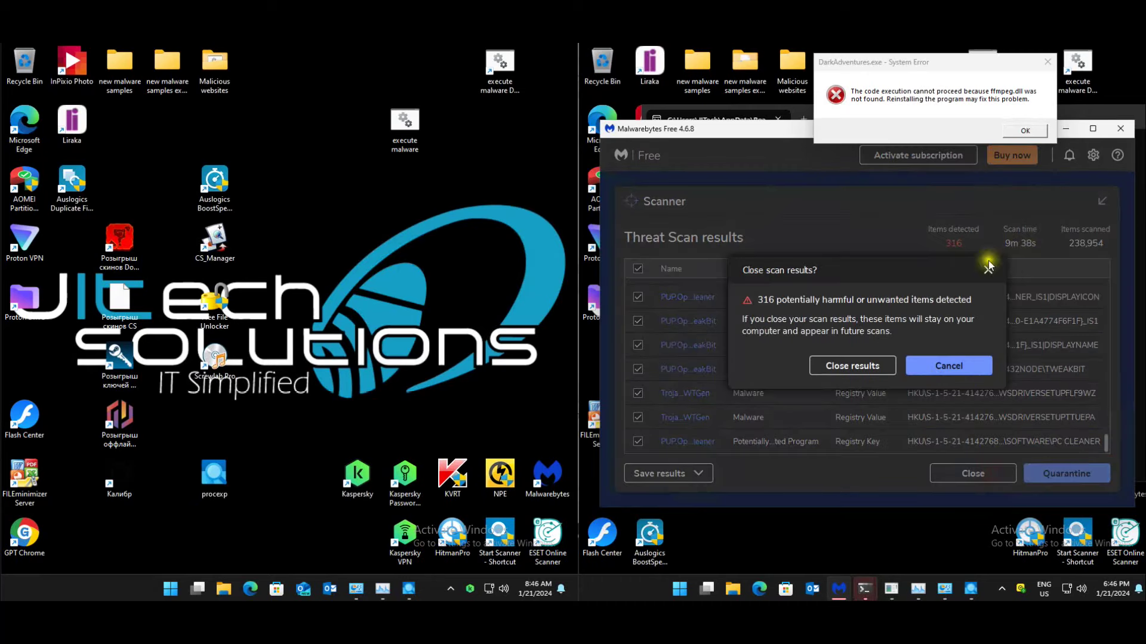
click(893, 373)
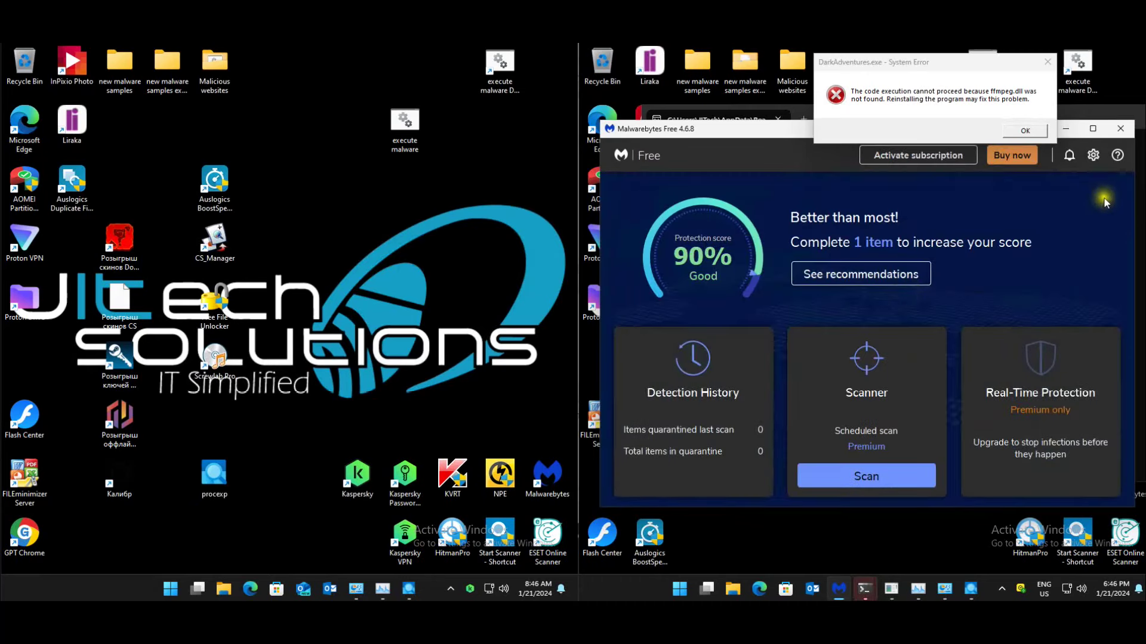
click(1129, 130)
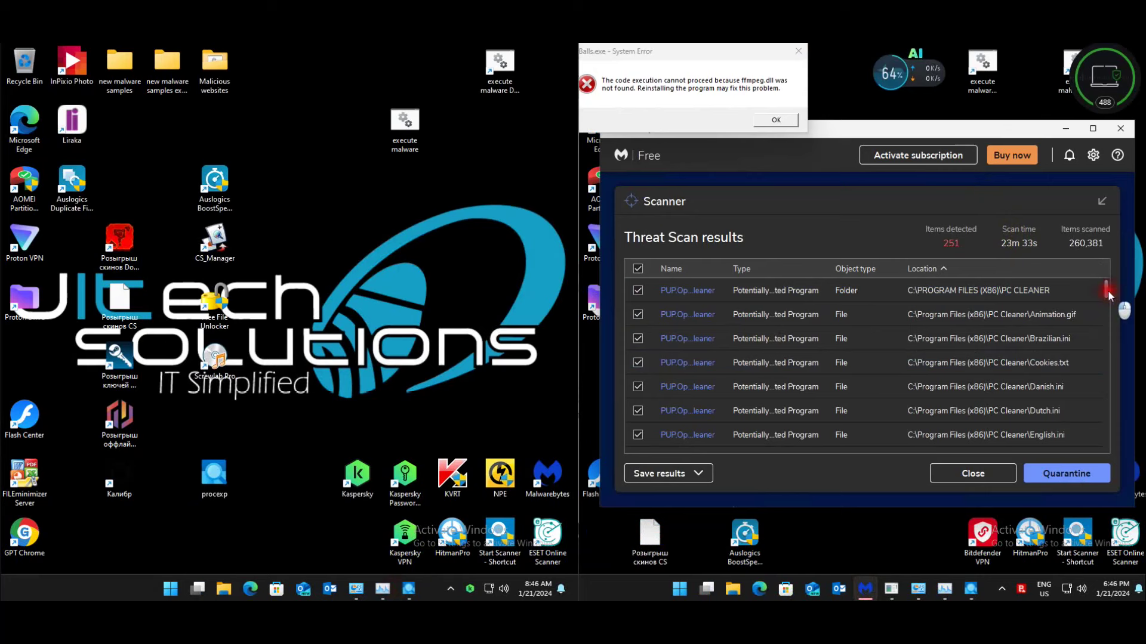
- Examine the Malwarebytes detections on the Bitdefender machine through the end of the list
scroll(1108, 290, down, 2)
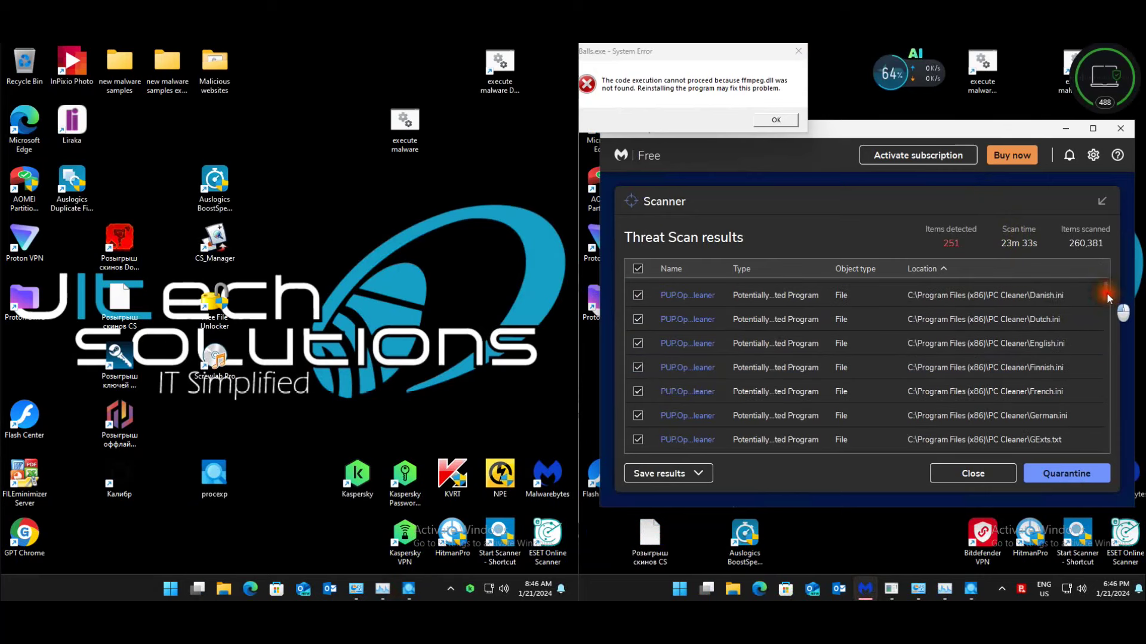
scroll(1107, 293, down, 4)
drag(1108, 298, 1107, 338)
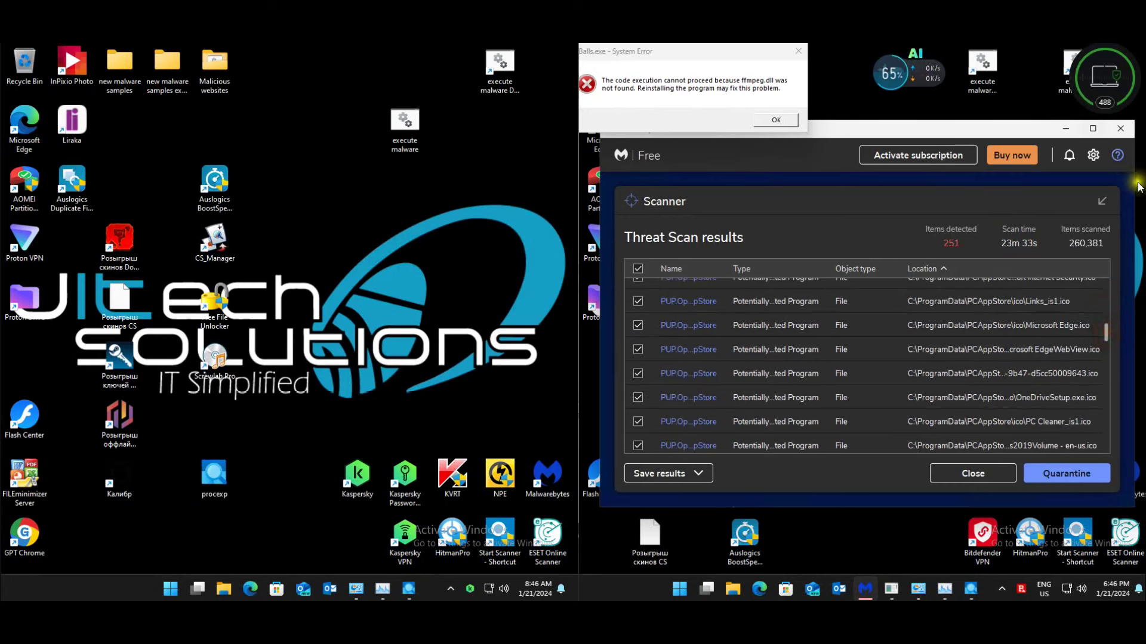
drag(1105, 334, 1107, 457)
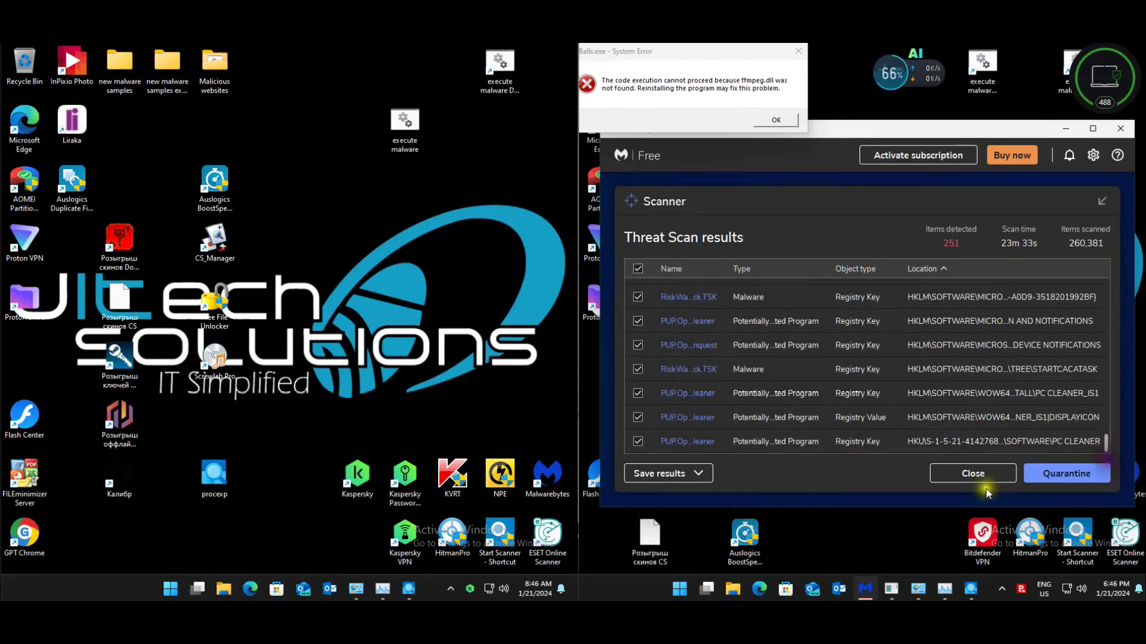
- Close the Malwarebytes scan results on the Bitdefender machine without quarantining anything, and close Malwarebytes
click(964, 473)
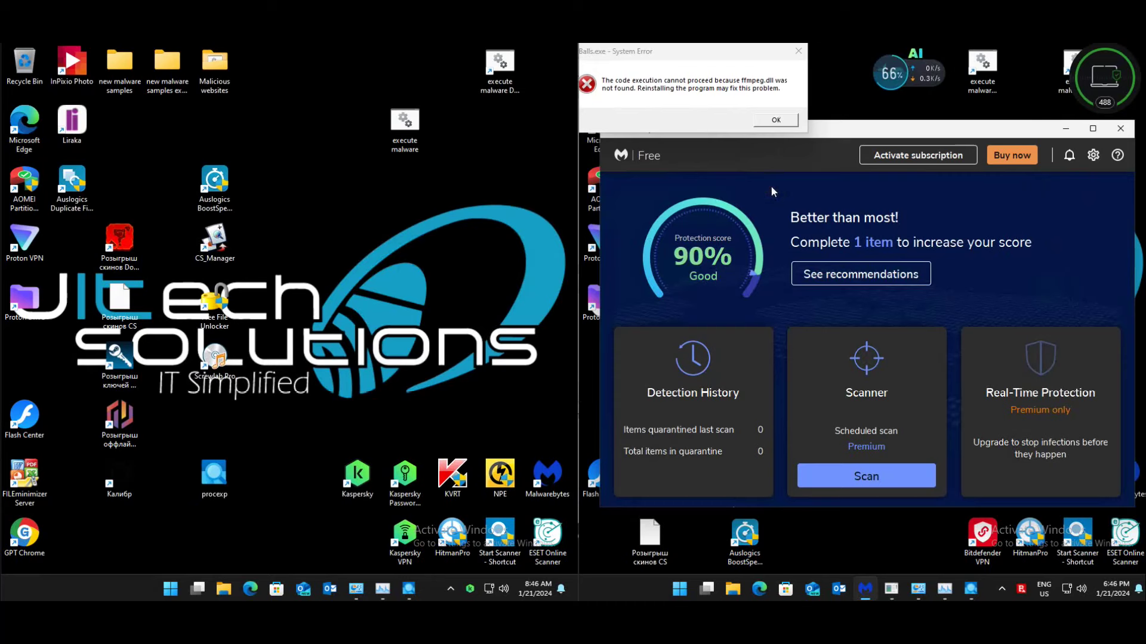
click(883, 157)
click(1017, 145)
click(1121, 128)
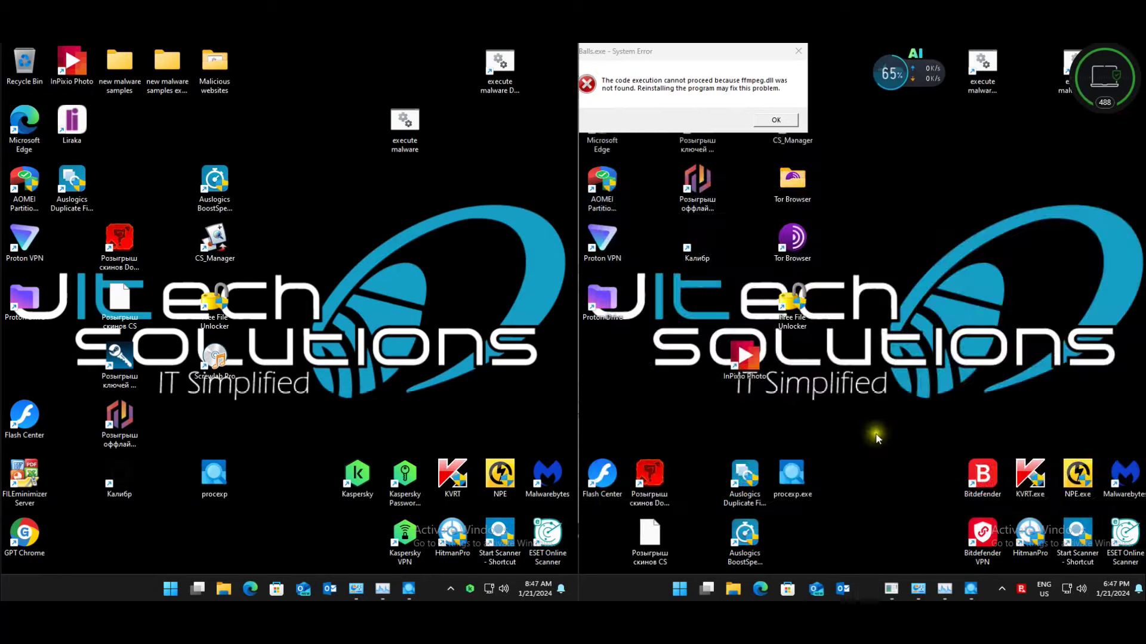
- Bring up Programs and Features on the Kaspersky and Bitdefender machines and review the Kaspersky machine's full list of installed programs
click(355, 589)
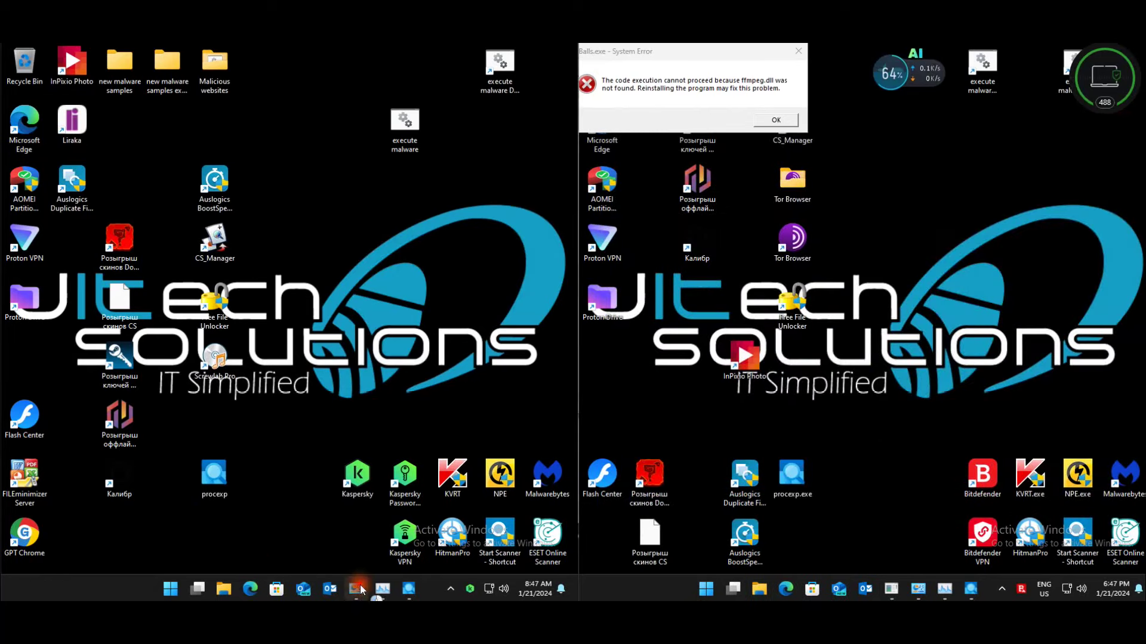
click(916, 589)
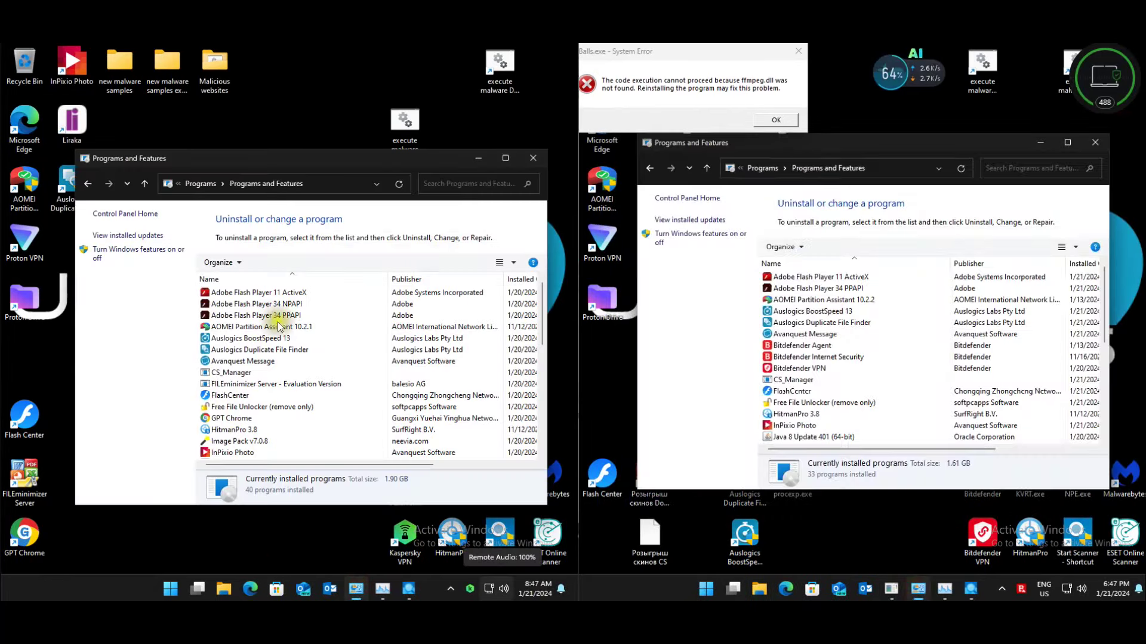
click(290, 316)
click(279, 293)
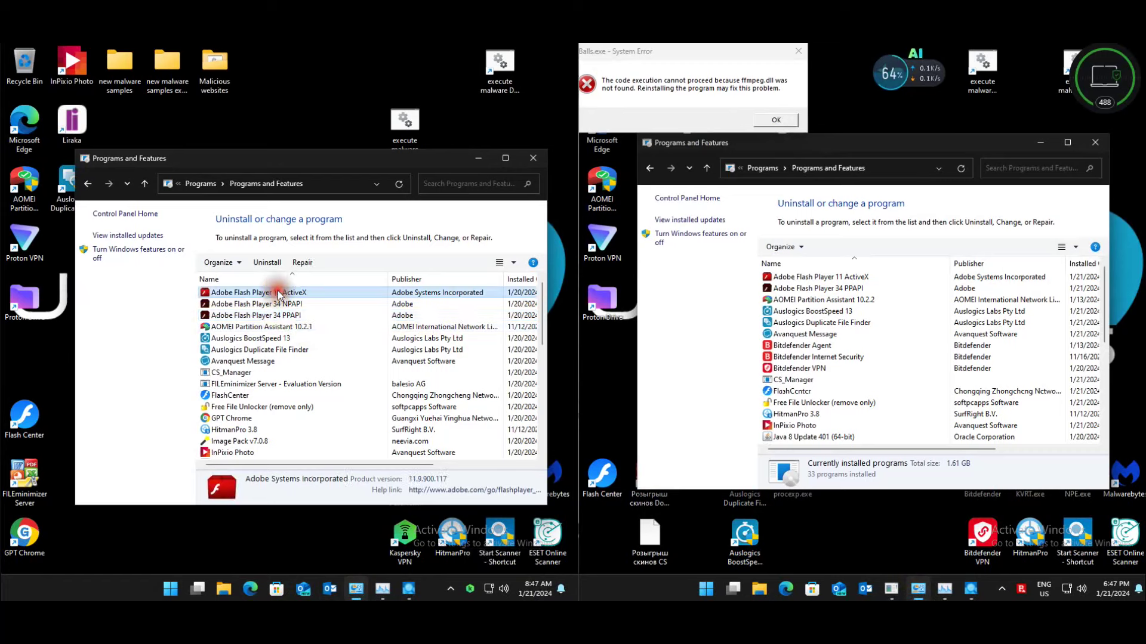
scroll(272, 301, down, 2)
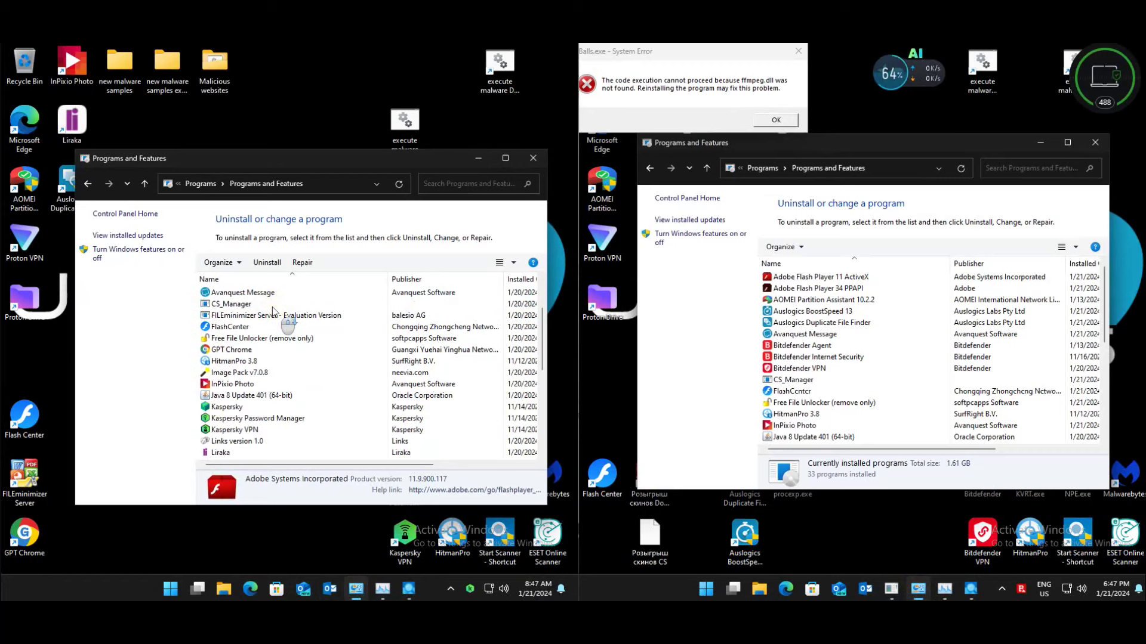
click(274, 318)
scroll(273, 320, down, 2)
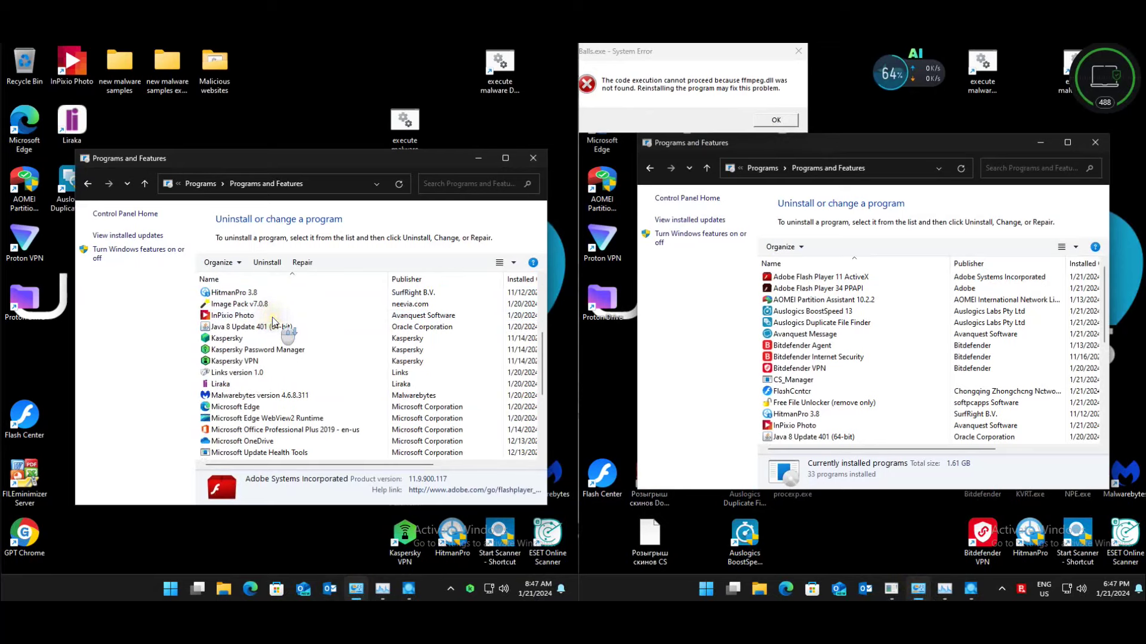
scroll(272, 322, down, 5)
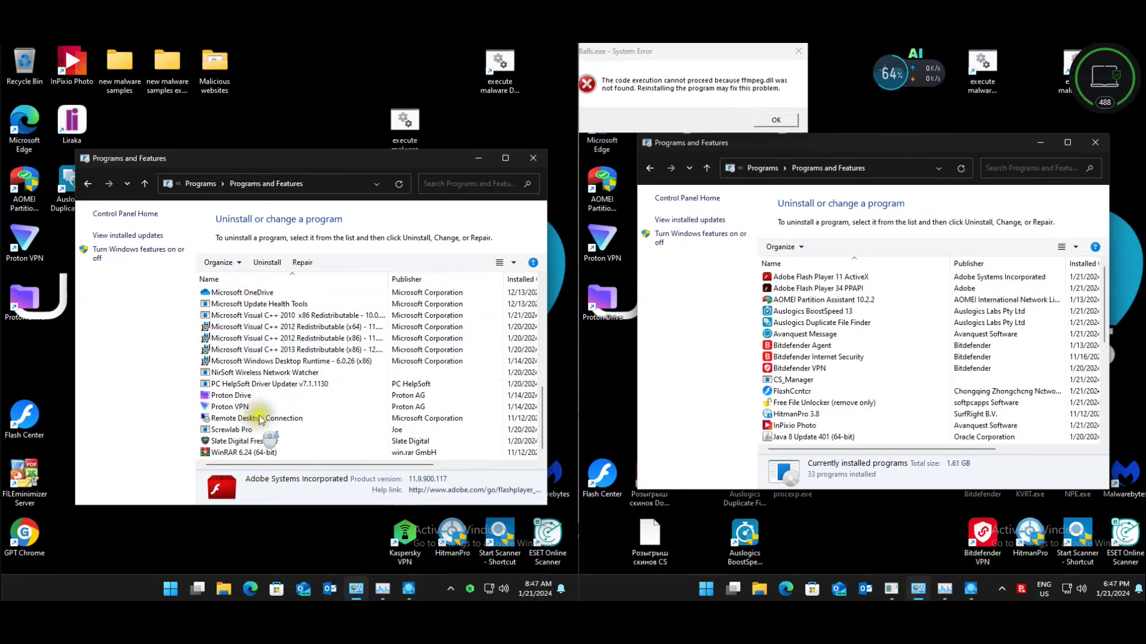
- Review the full list of installed programs on the Bitdefender machine and close Programs and Features on both machines
click(837, 345)
scroll(839, 350, down, 6)
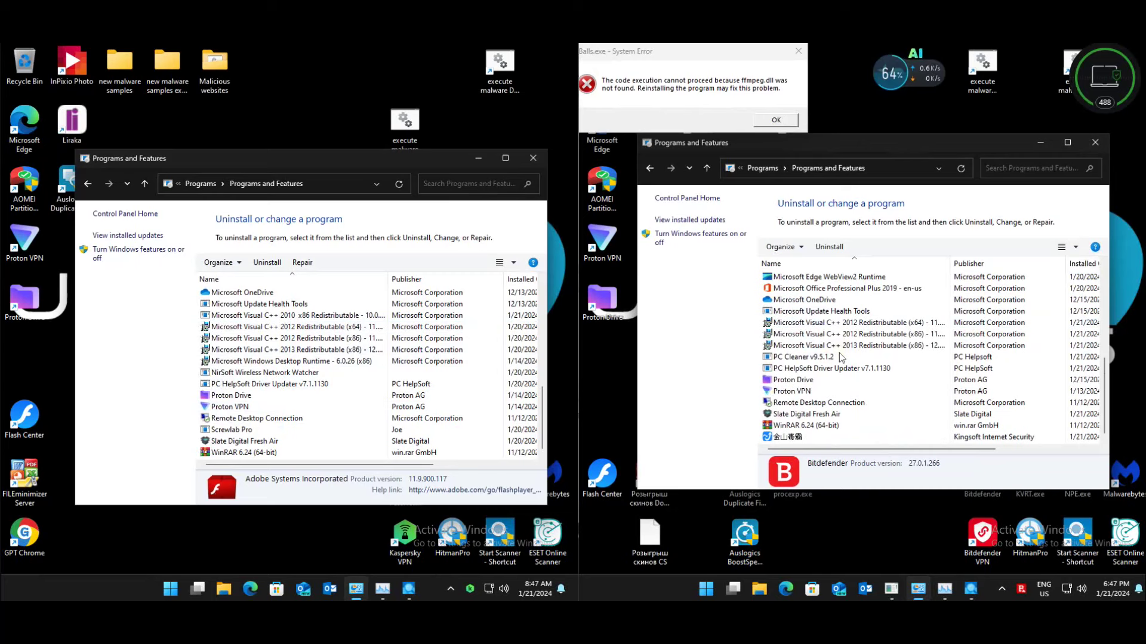
scroll(870, 382, down, 2)
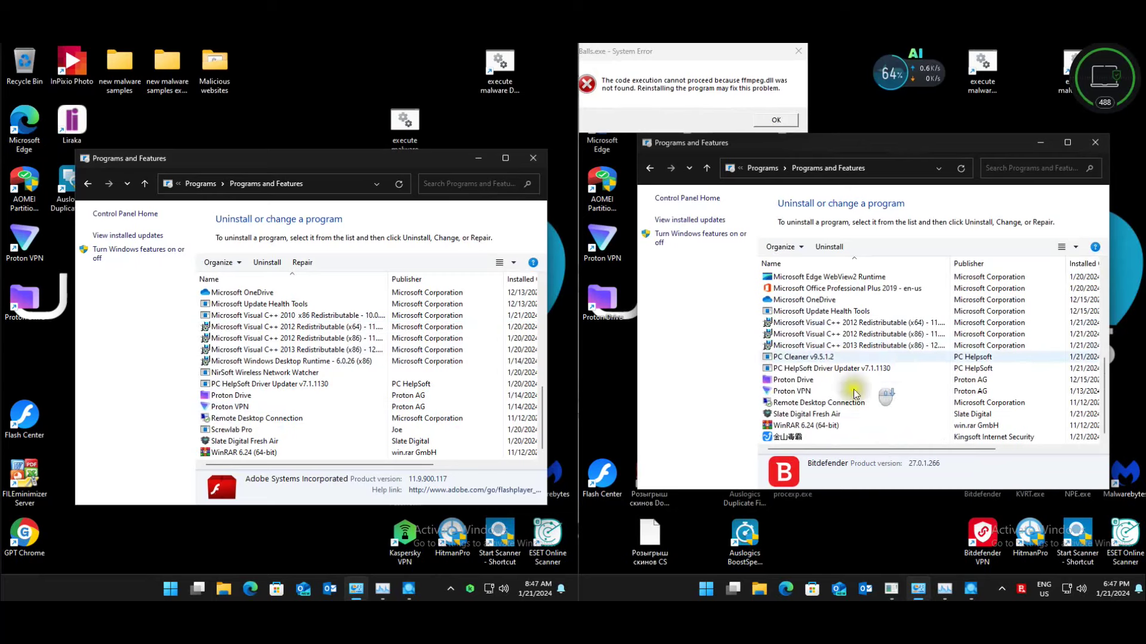
click(533, 158)
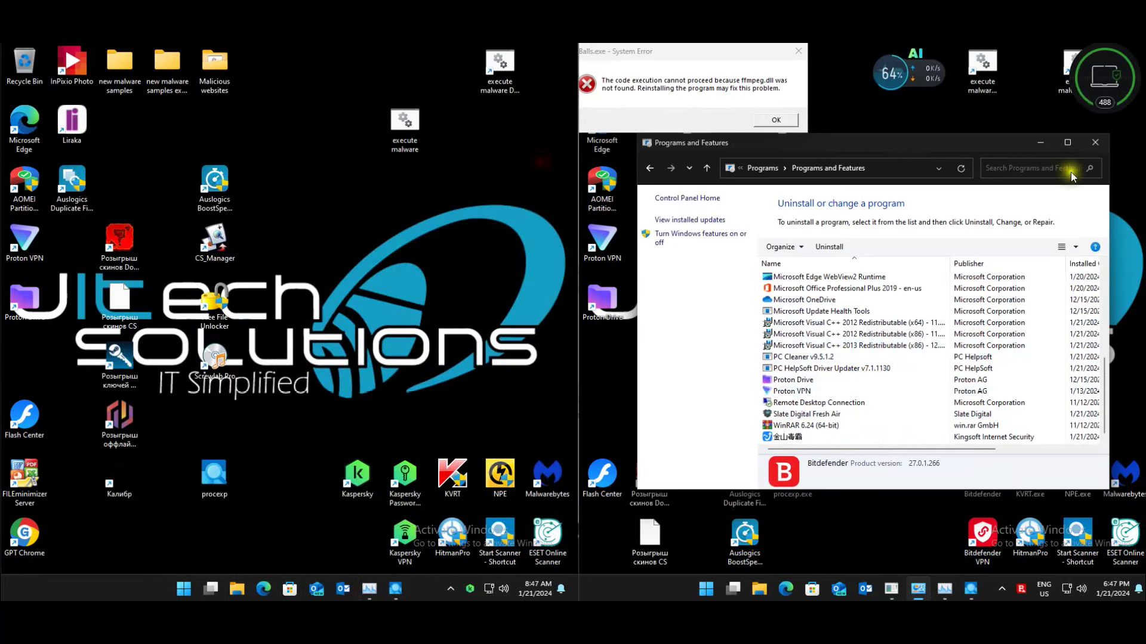
click(1098, 142)
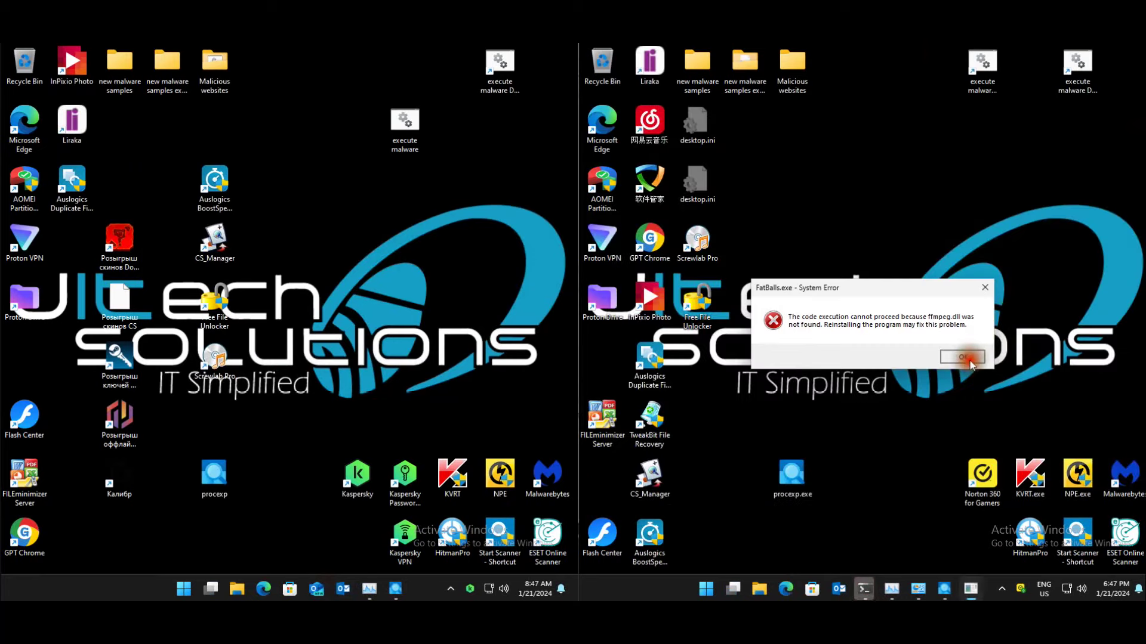
- Dismiss the FatBalls.exe error on the Norton machine, review its installed programs down to the Kingsoft entry, and close Programs and Features
click(962, 356)
click(943, 595)
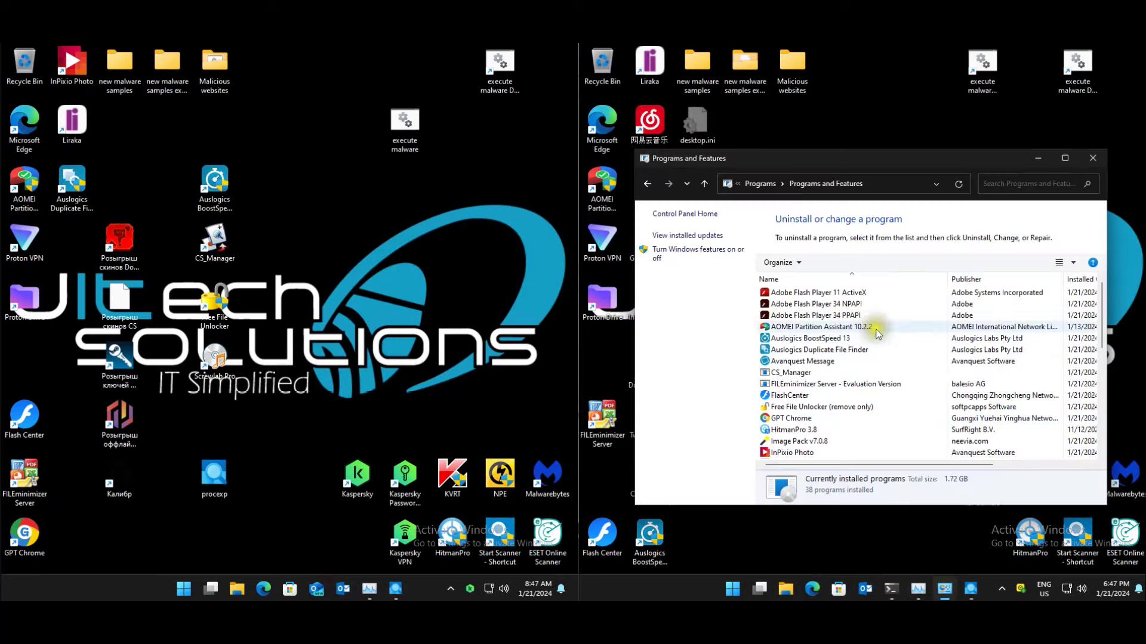
click(855, 313)
scroll(854, 312, down, 2)
scroll(854, 316, down, 7)
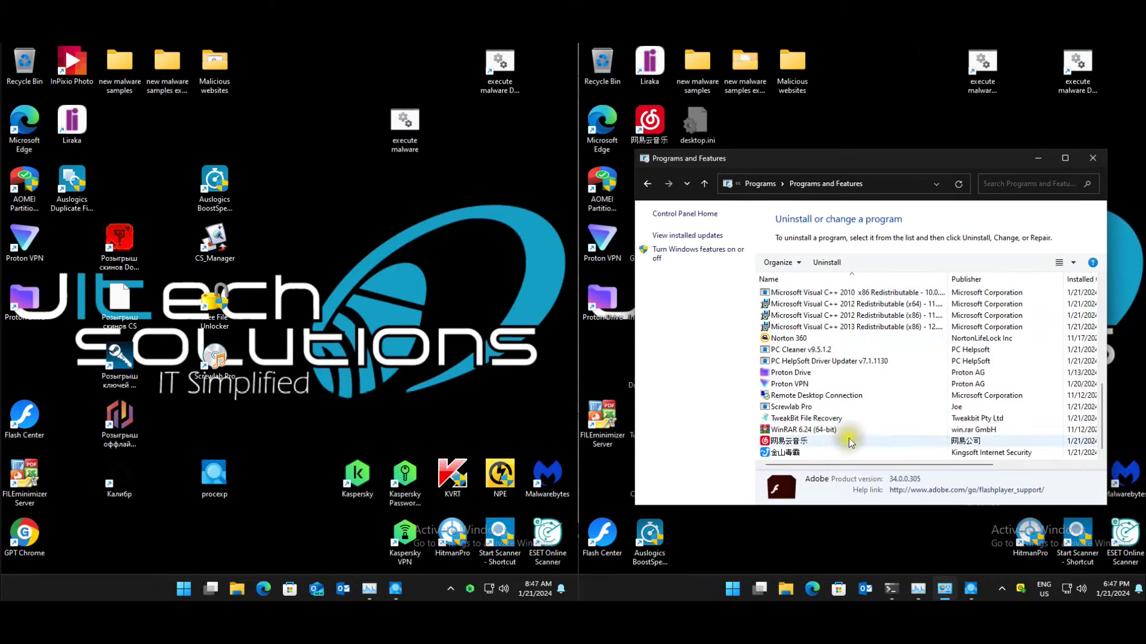
click(993, 454)
click(1001, 467)
drag(1001, 468, 906, 467)
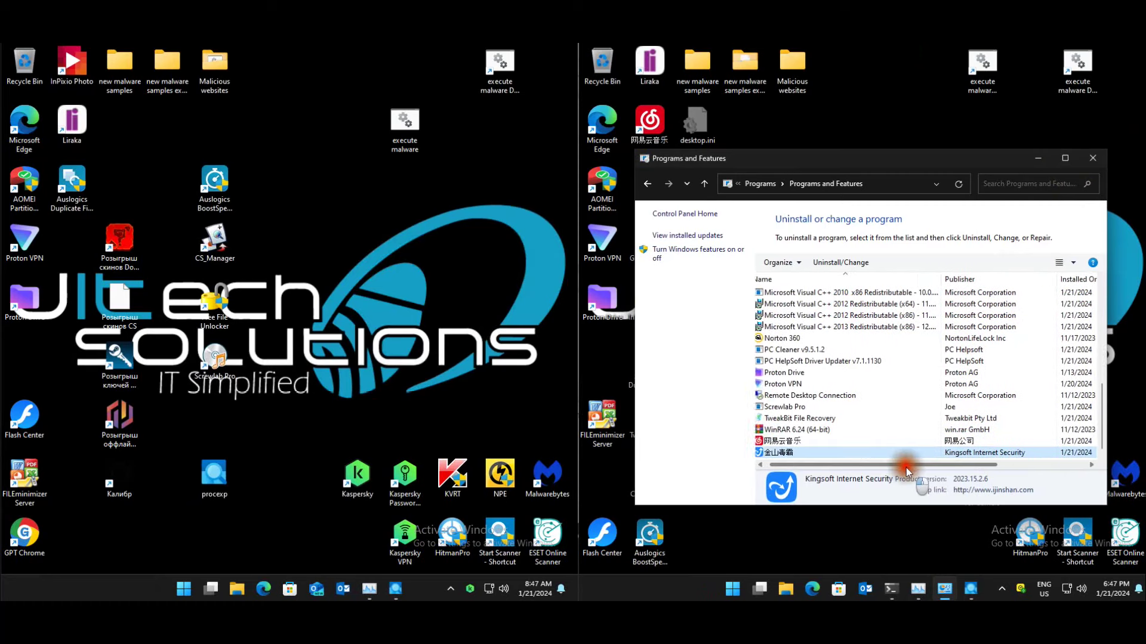
click(1094, 159)
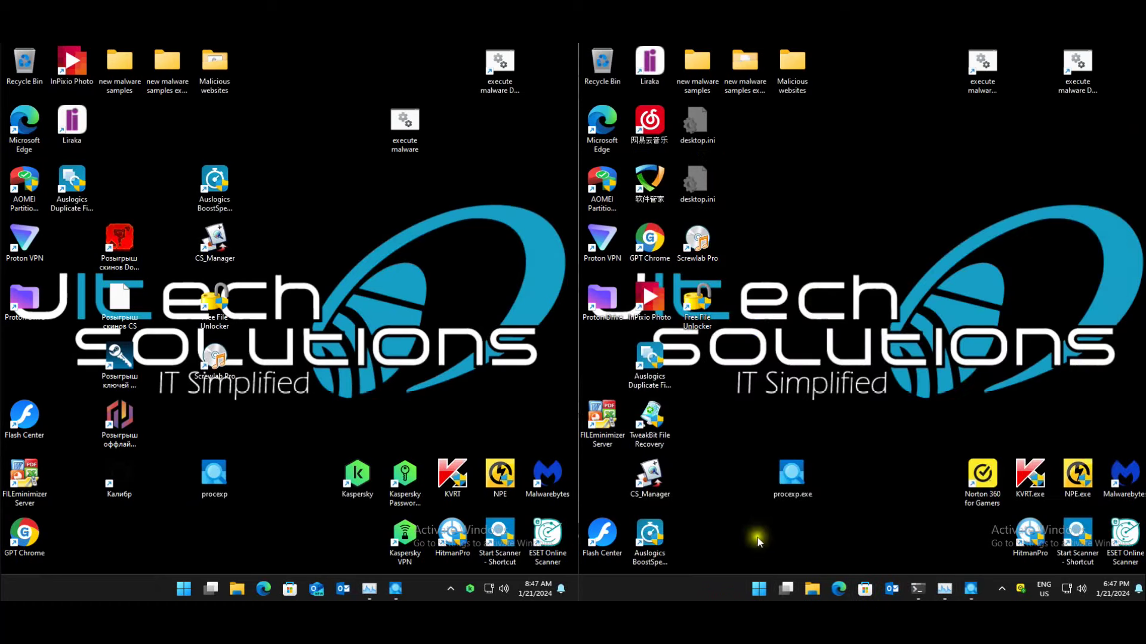
- Compare the running processes and their VirusTotal ratings in Process Explorer on the Kaspersky and Norton machines, and close both windows
click(971, 589)
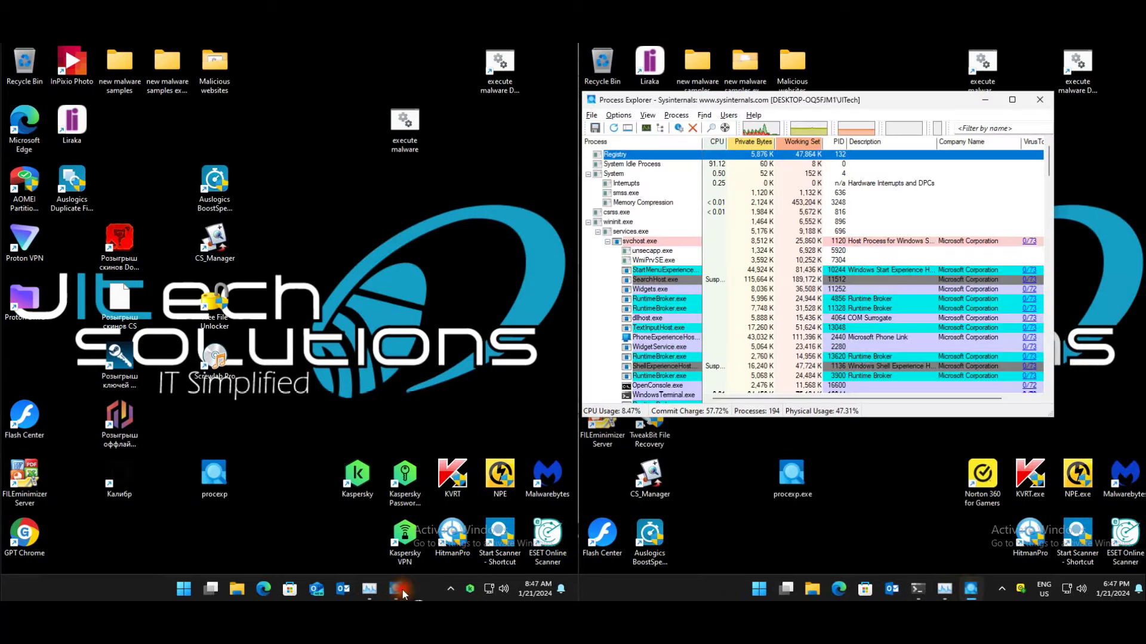
click(396, 589)
drag(465, 154, 464, 275)
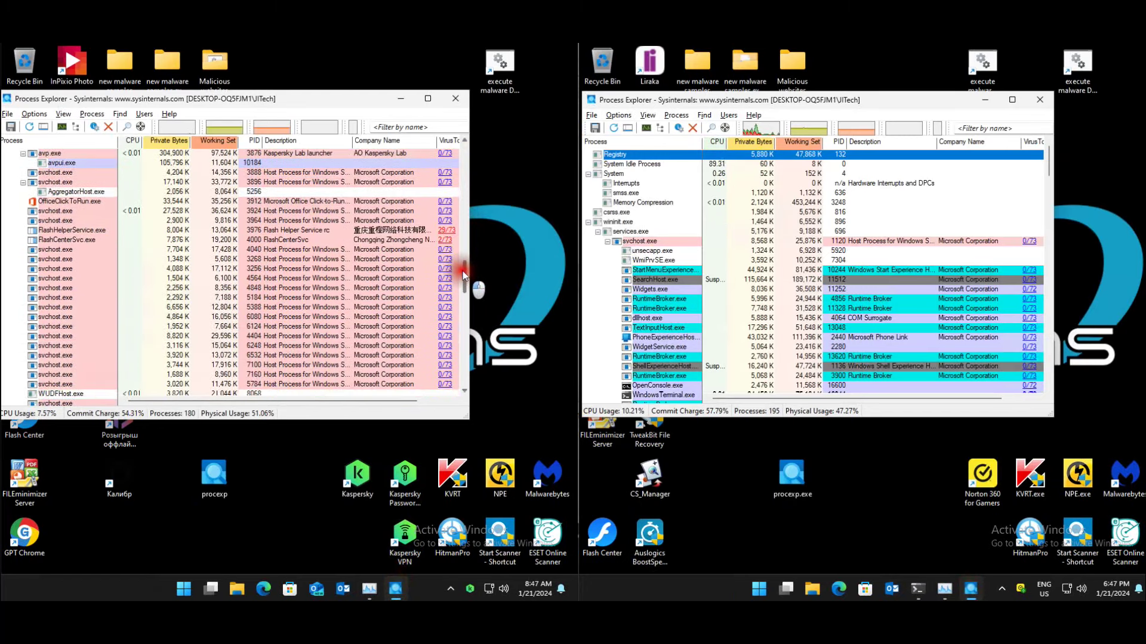
drag(464, 274, 461, 365)
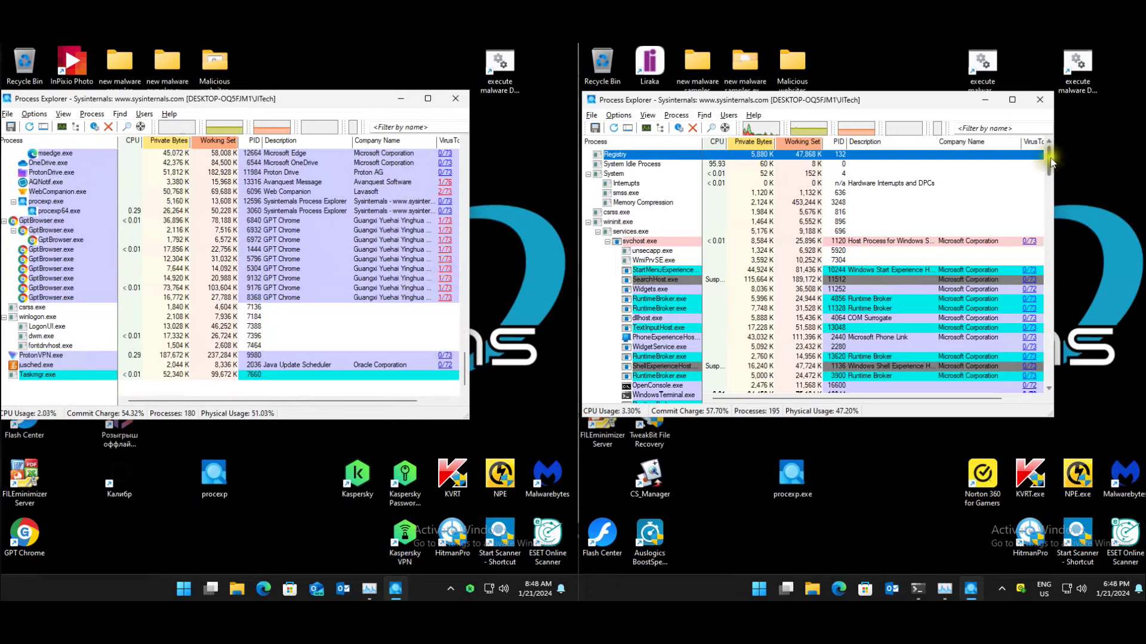
drag(1052, 162, 1026, 390)
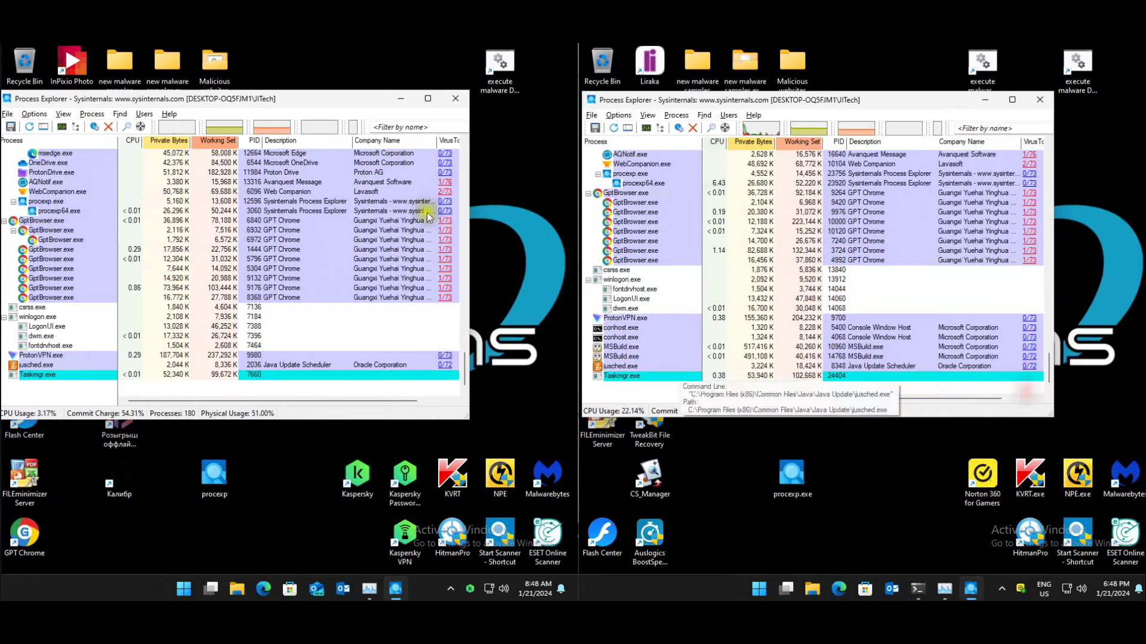
click(1039, 99)
click(456, 98)
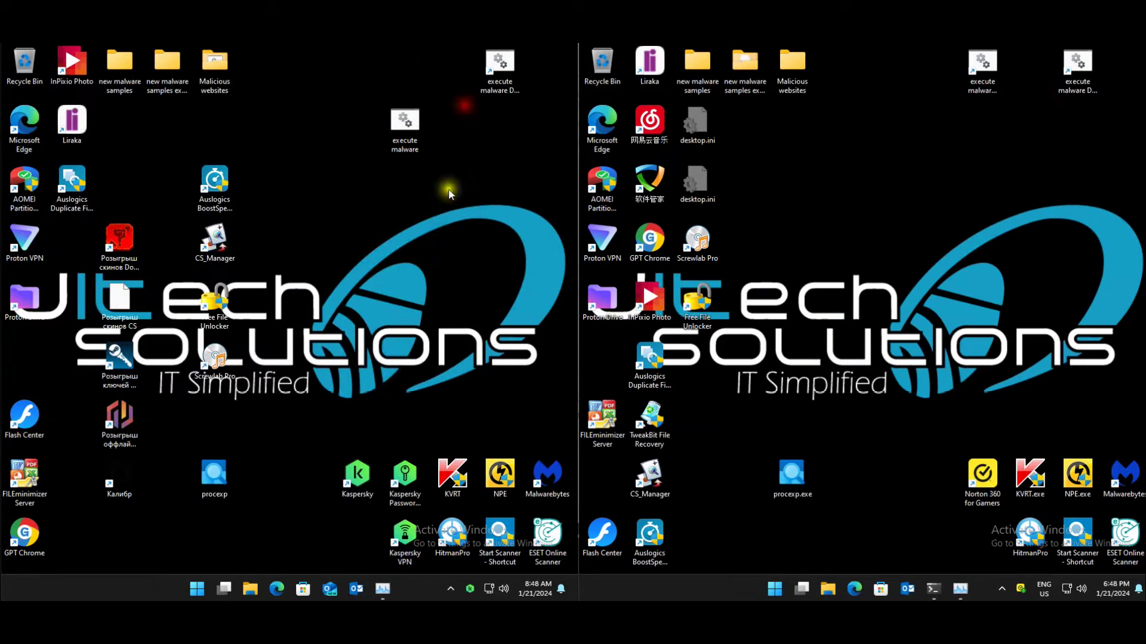
- Show the startup apps in Task Manager on both the Kaspersky and Norton machines
click(382, 589)
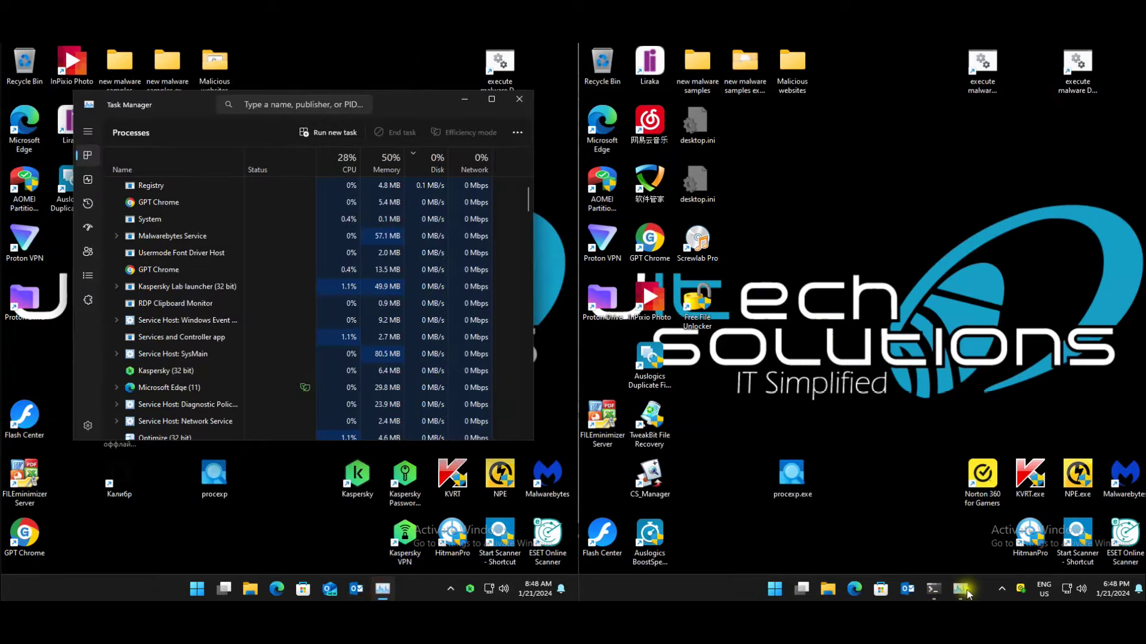
click(962, 589)
click(88, 227)
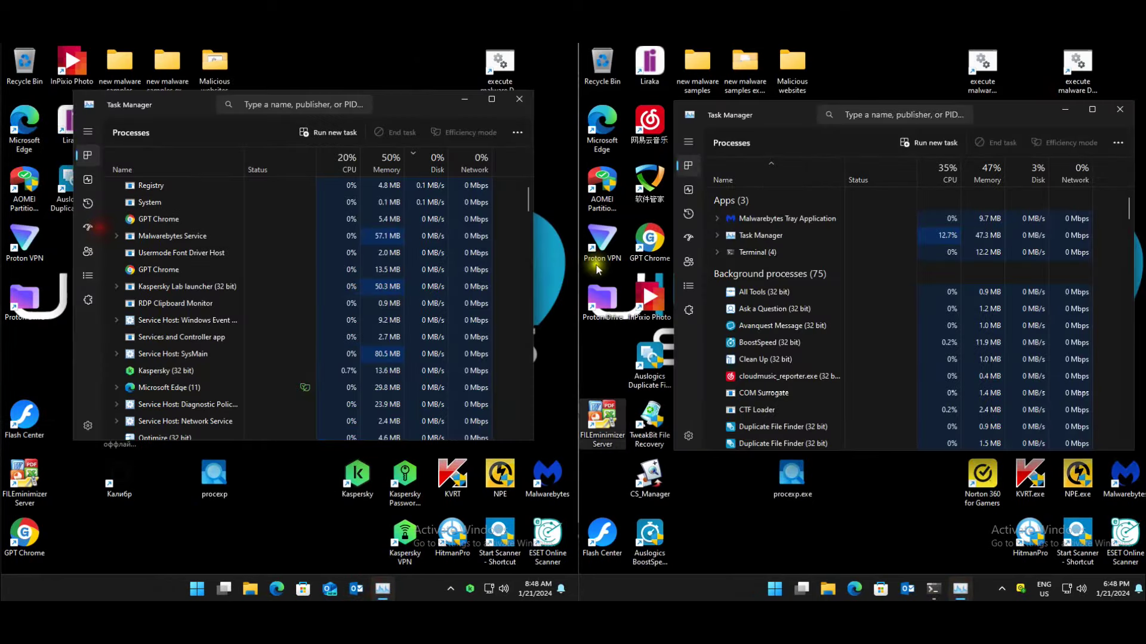
click(689, 239)
- Examine the startup apps on the Kaspersky machine, from AQNotif to WebCompanion, and check the options available for the New entry
click(171, 209)
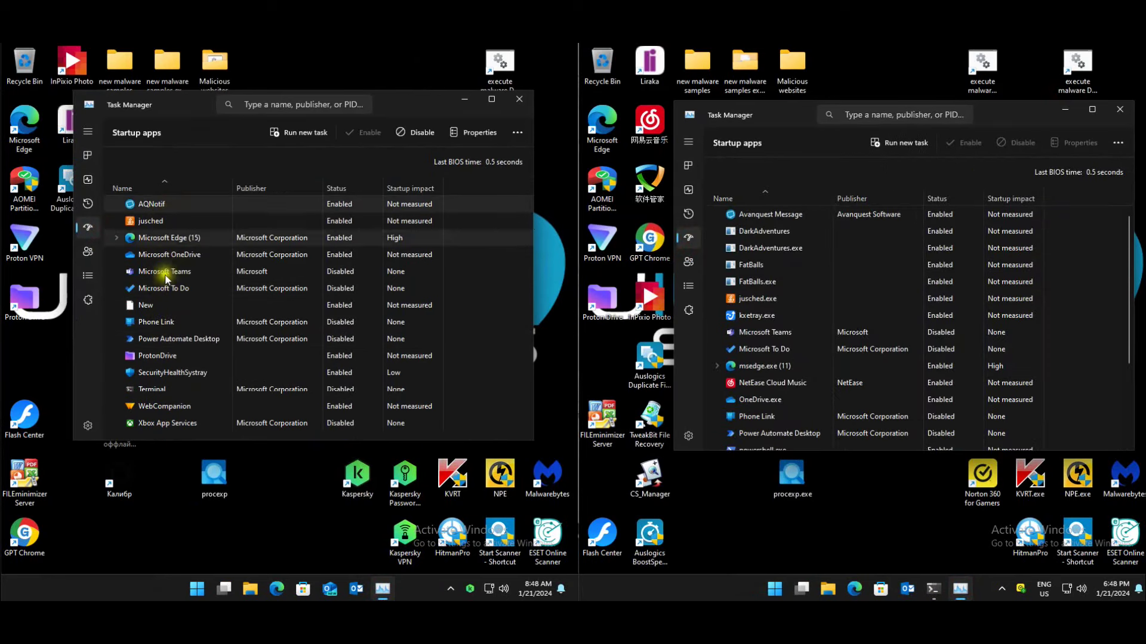
right_click(148, 307)
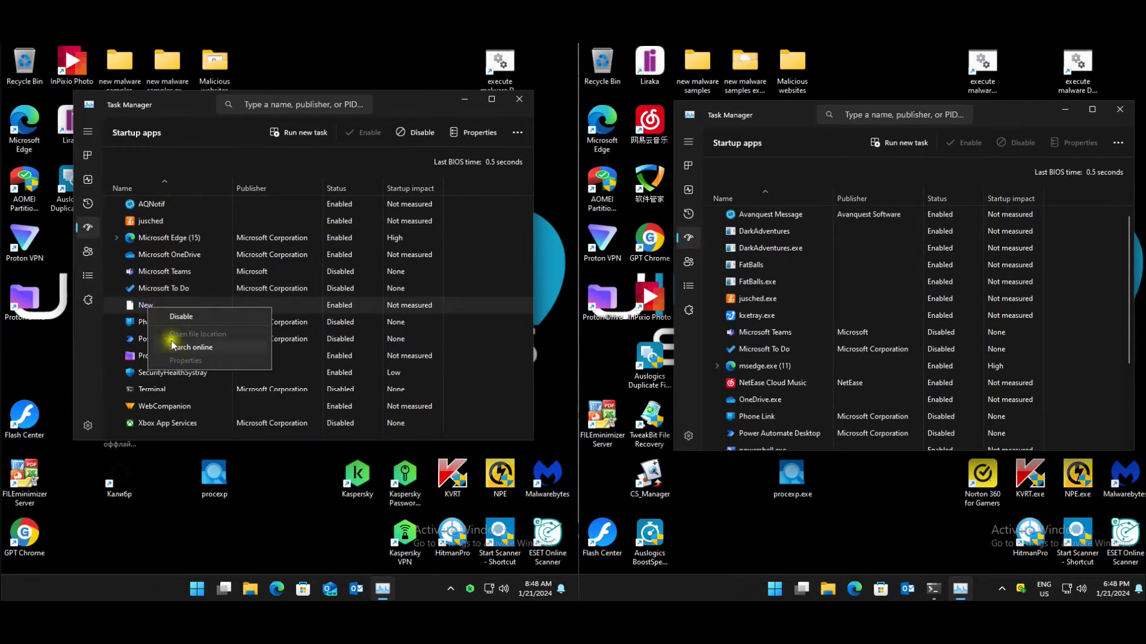
click(318, 256)
click(159, 190)
click(159, 192)
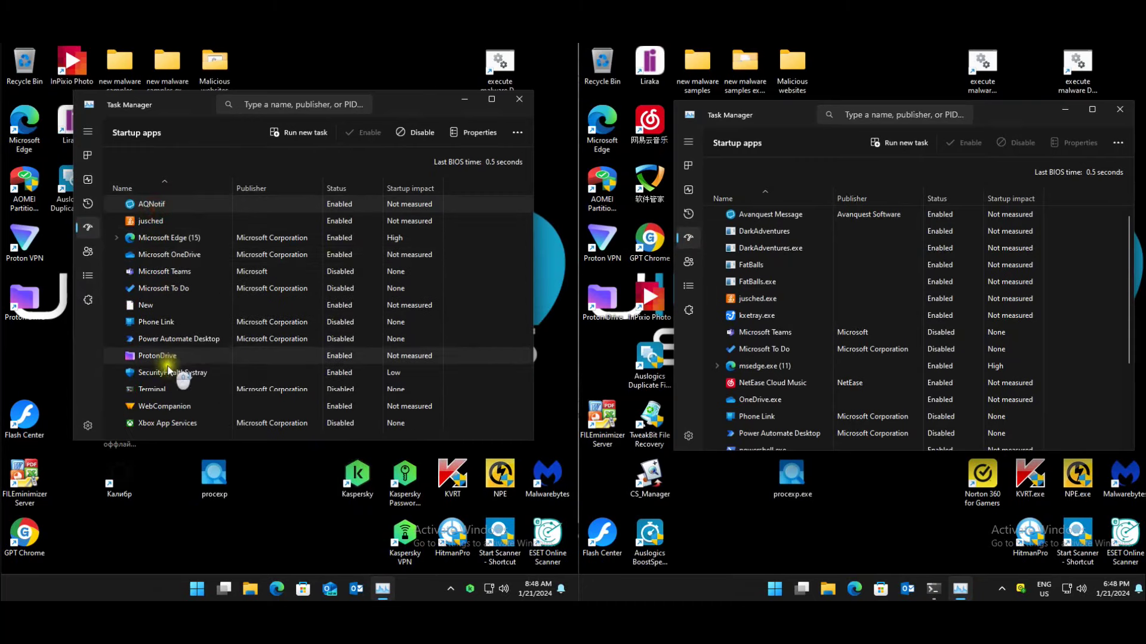
- Review the Norton machine's full startup apps list, including the msedge.exe group, and close Task Manager on both machines
click(865, 315)
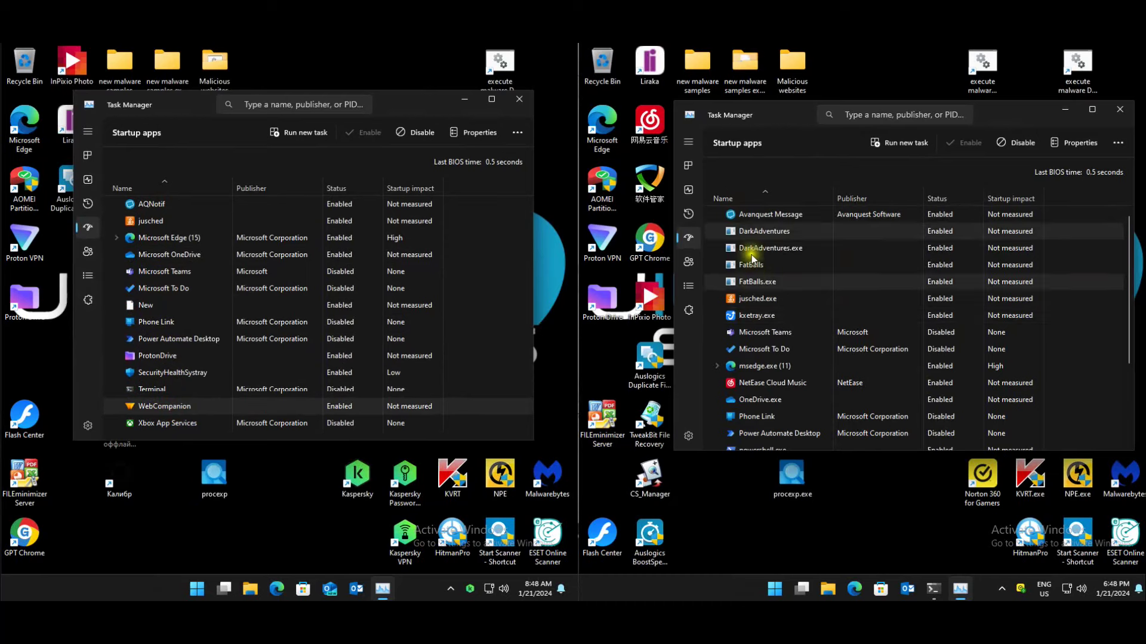
scroll(786, 317, down, 1)
scroll(778, 320, up, 1)
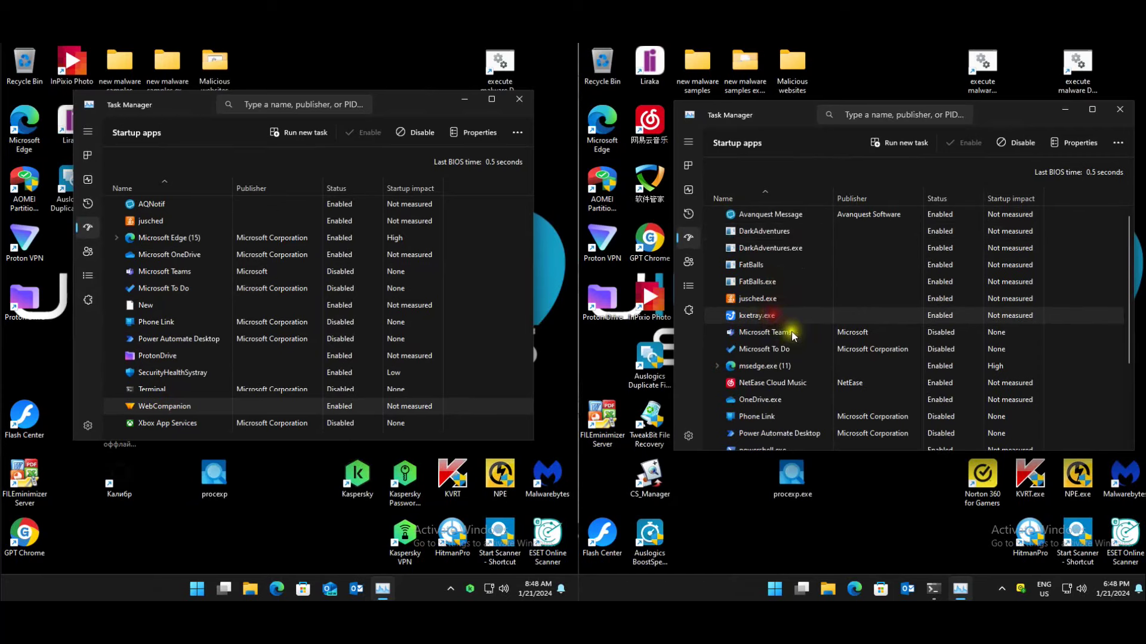
scroll(797, 348, down, 2)
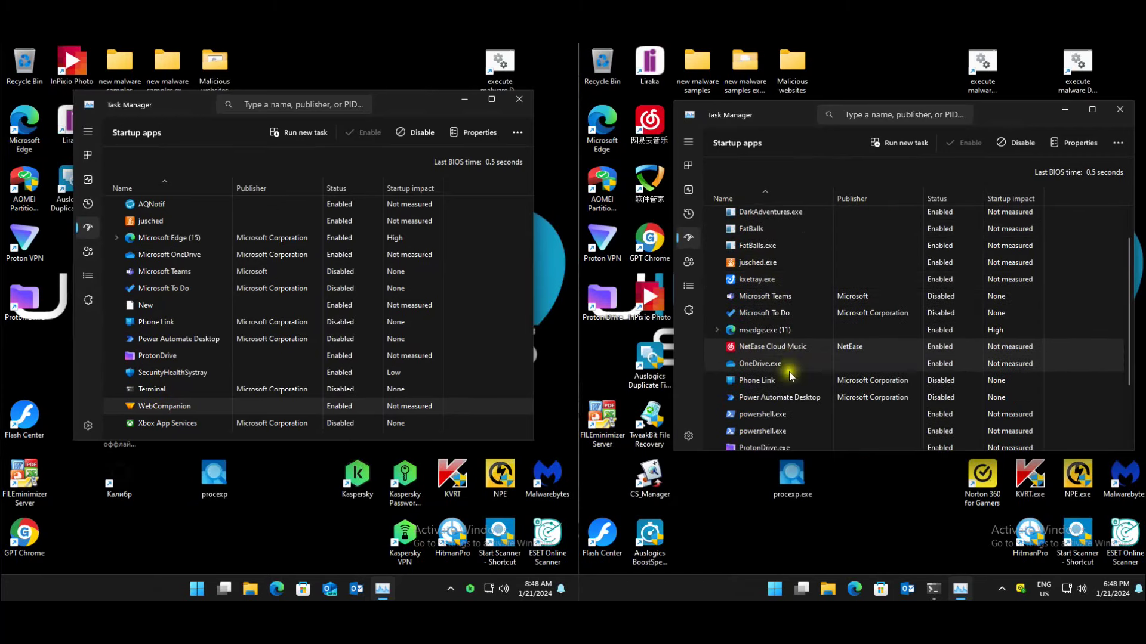
click(719, 330)
scroll(717, 325, down, 2)
click(720, 295)
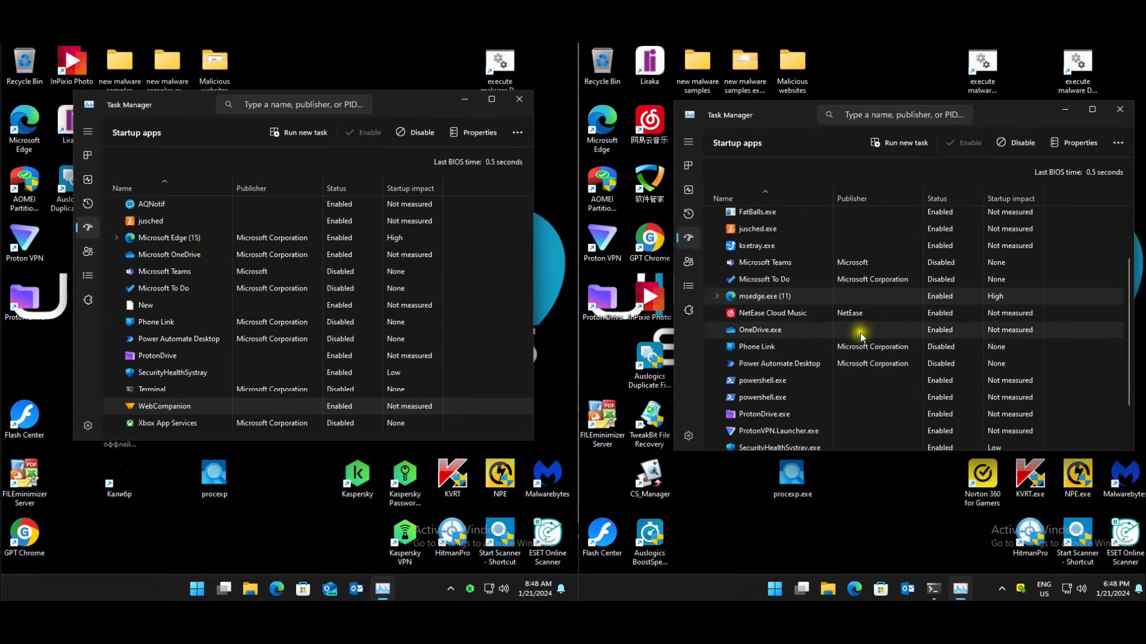
scroll(775, 291, down, 3)
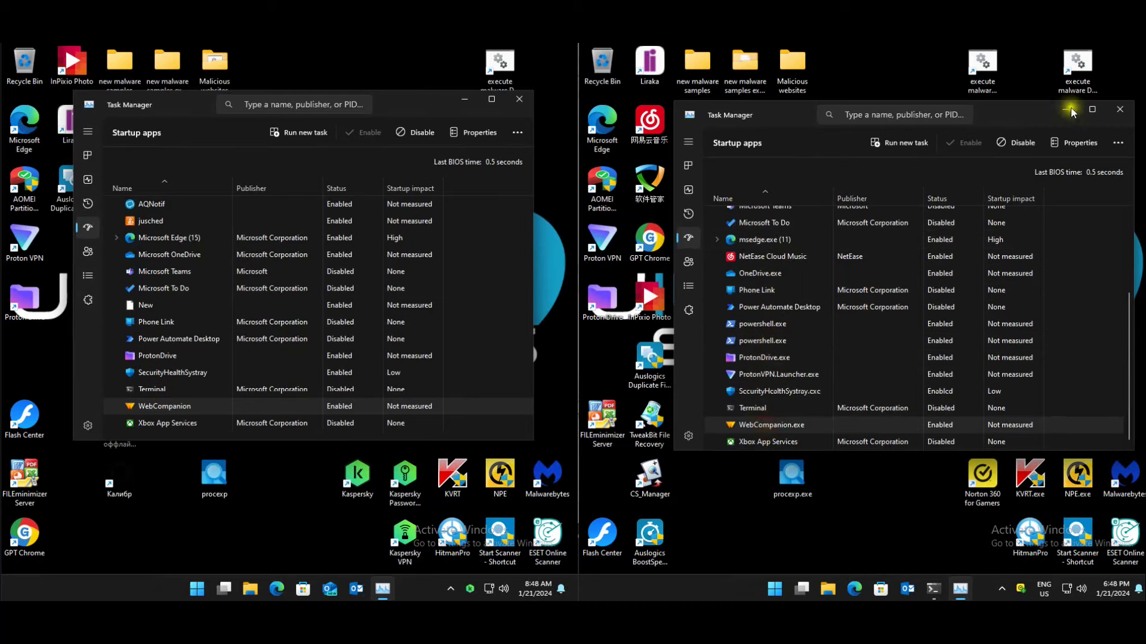
click(1120, 109)
click(519, 99)
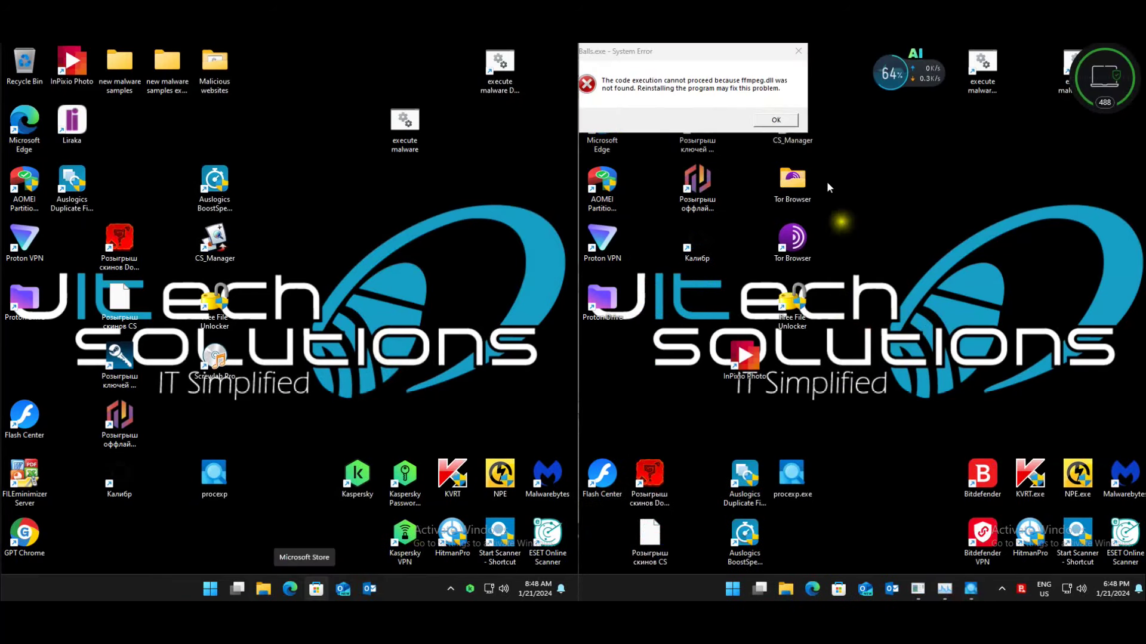
- Dismiss the FatBalls.exe system error on the Bitdefender machine and bring up its Process Explorer window
click(776, 119)
click(971, 589)
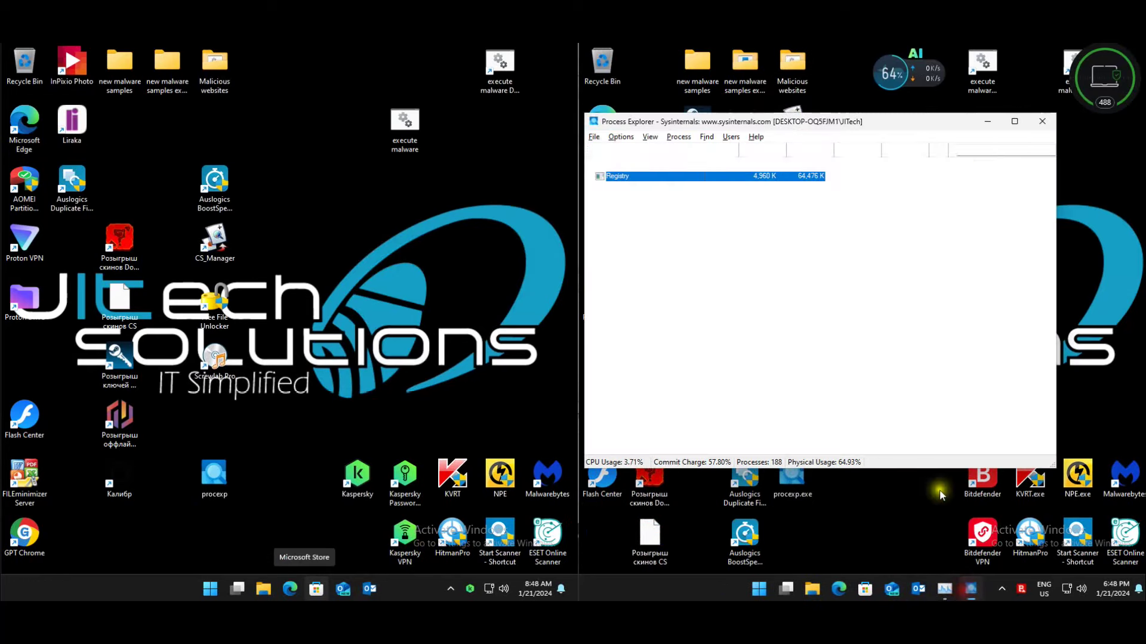
click(1005, 453)
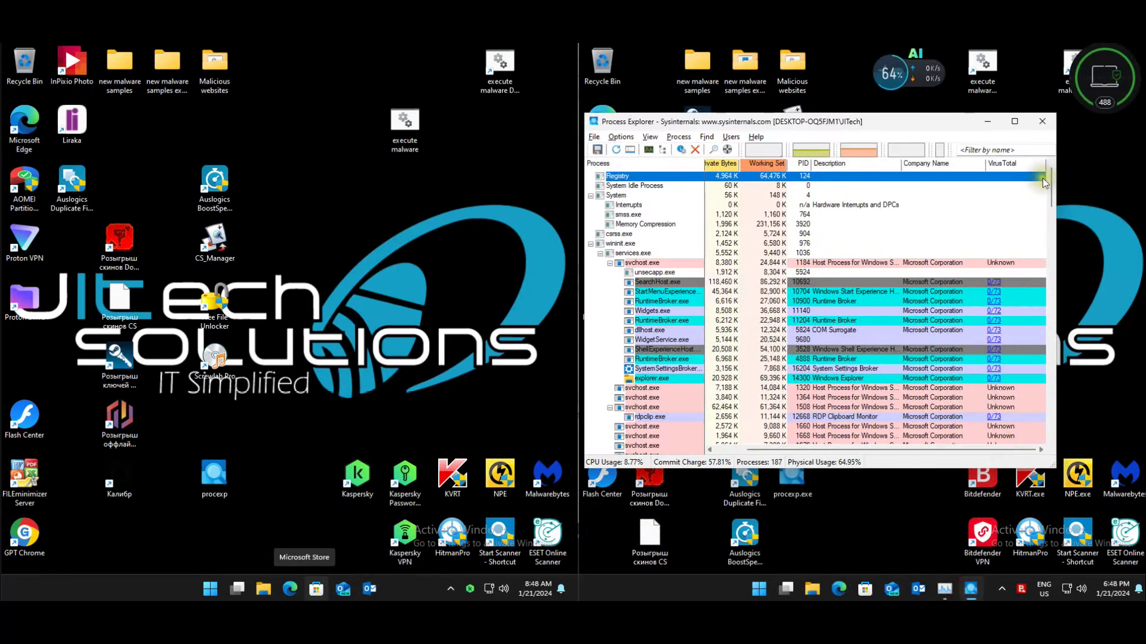
- Submit the unknown executables to VirusTotal from Process Explorer, review the process ratings down to Taskmgr.exe, and close the window
click(620, 136)
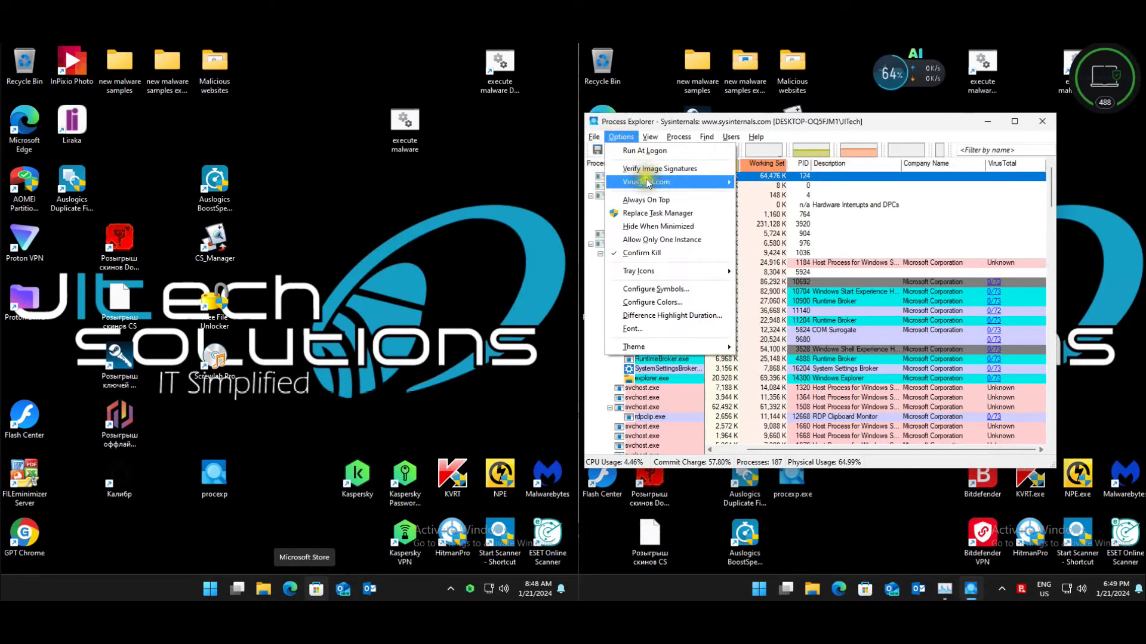
mouse_move(650, 180)
click(776, 180)
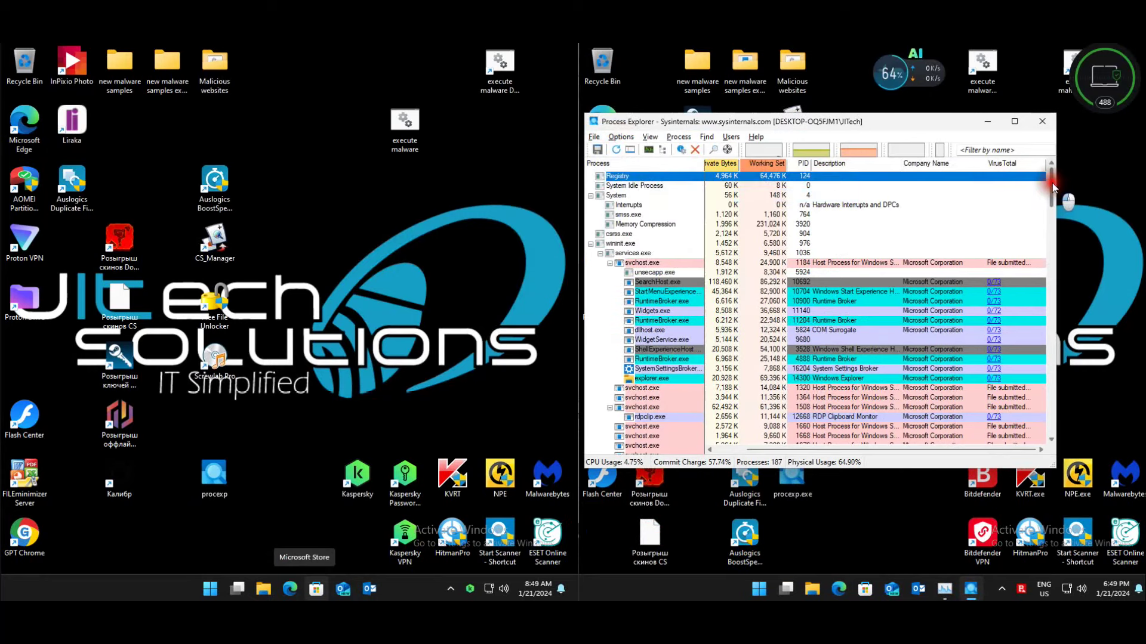
drag(1051, 182, 1048, 413)
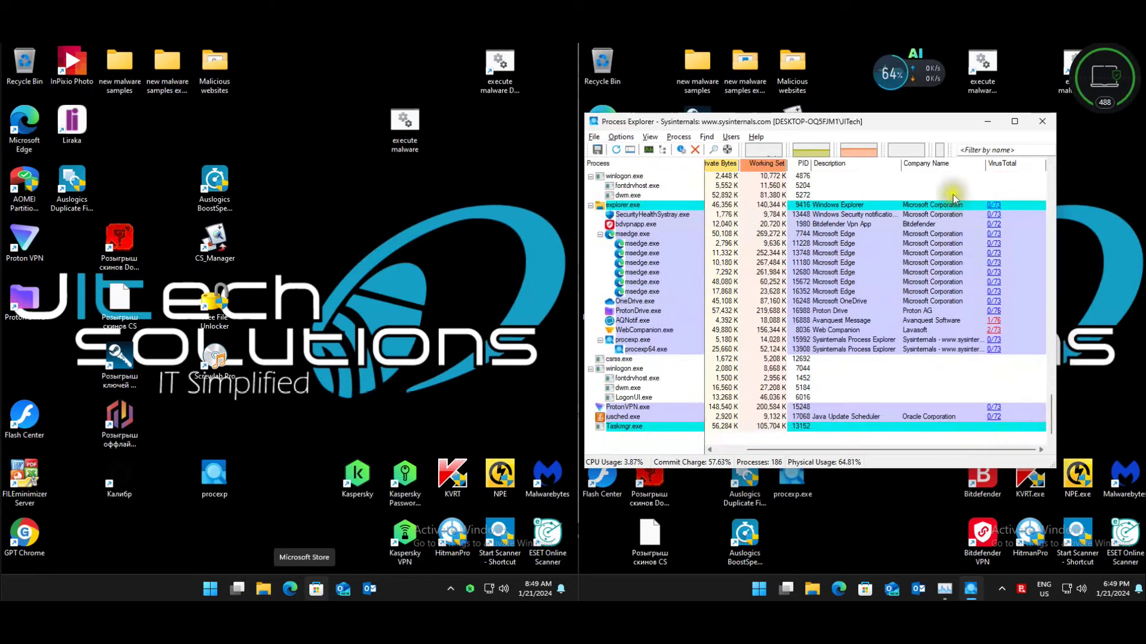
click(1033, 128)
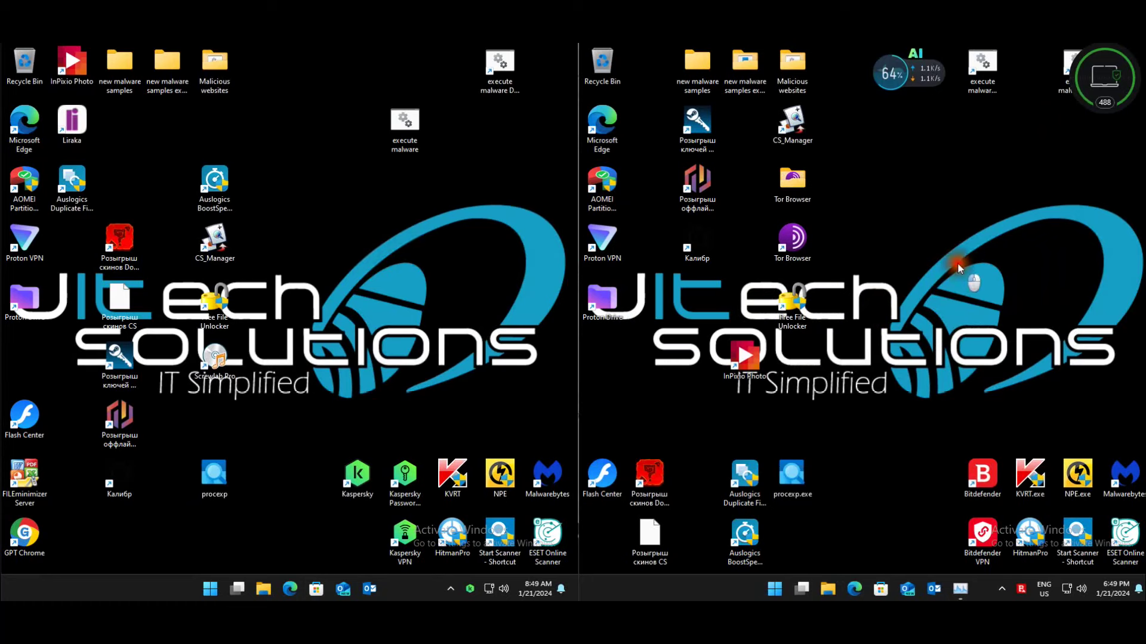
- Review the Bitdefender machine's startup apps in Task Manager, including FatBalls.exe and kxetray.exe, and close Task Manager
click(958, 591)
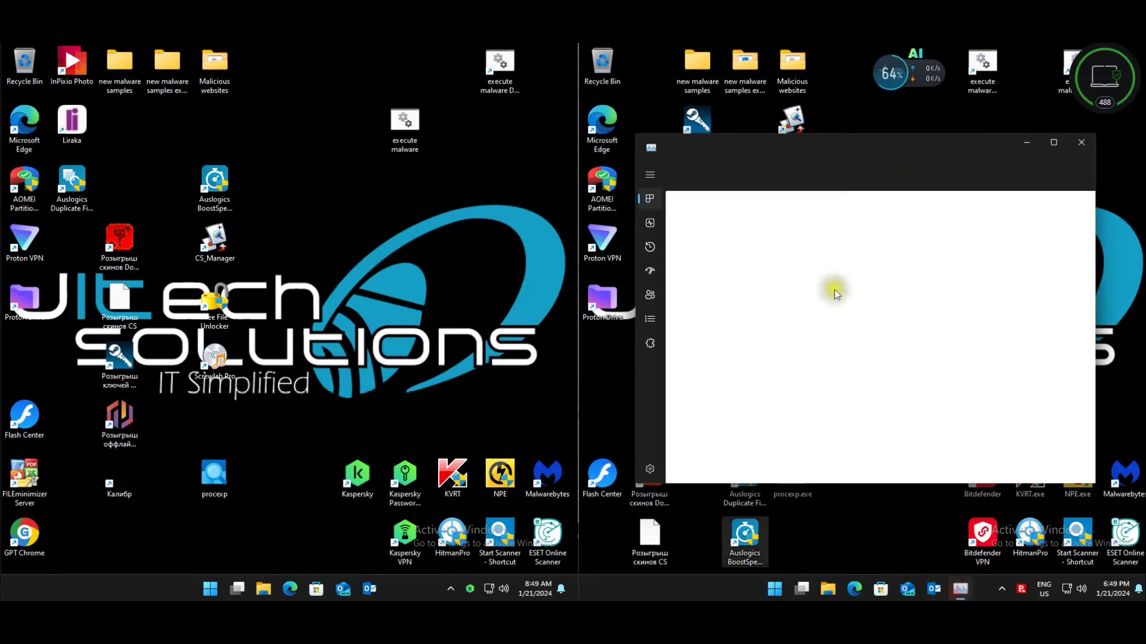
click(650, 269)
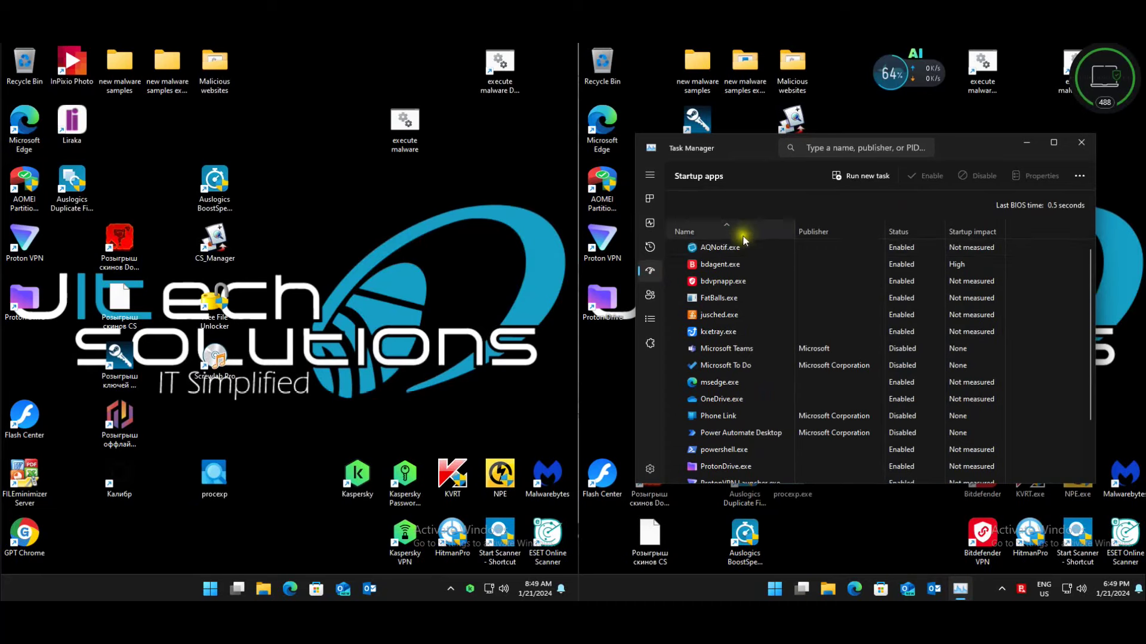
click(734, 298)
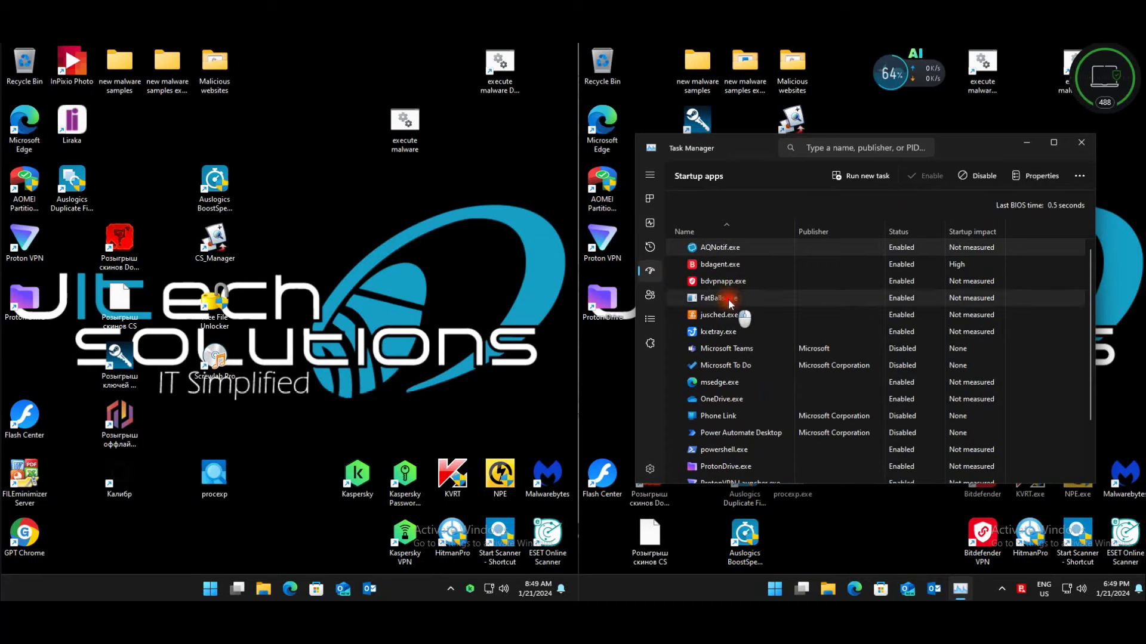
click(734, 331)
scroll(737, 380, down, 2)
scroll(736, 380, down, 2)
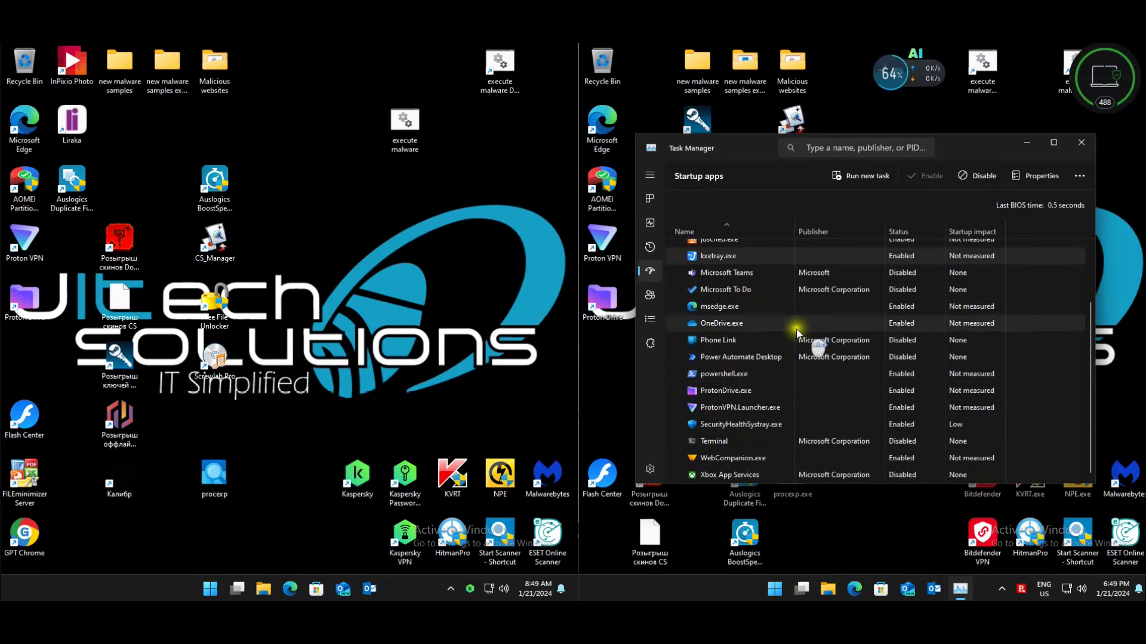
click(1080, 139)
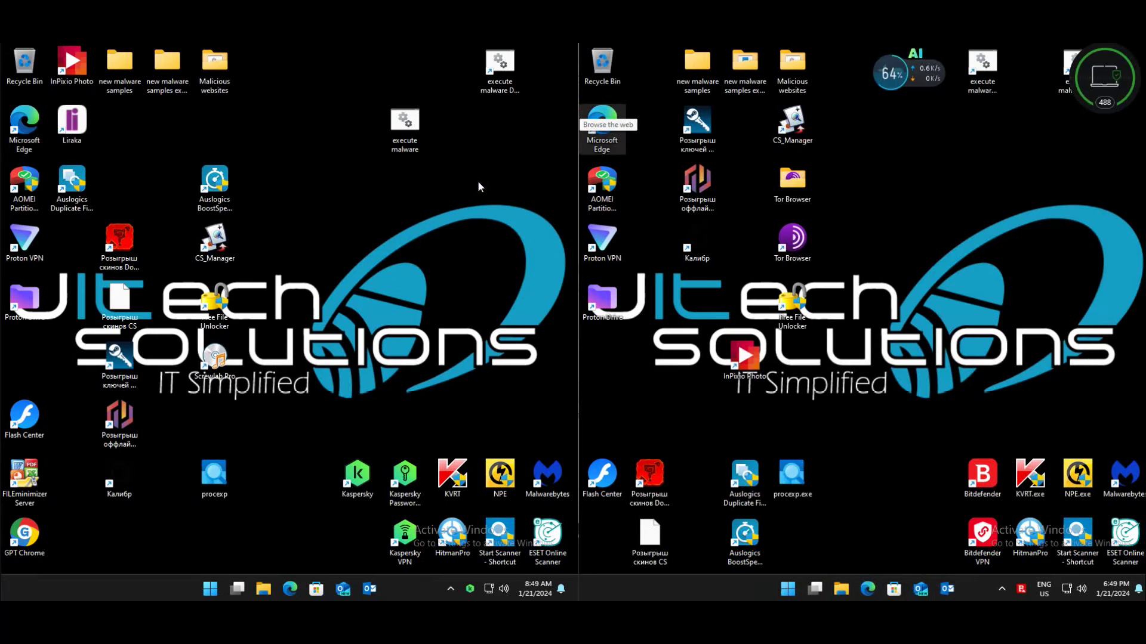